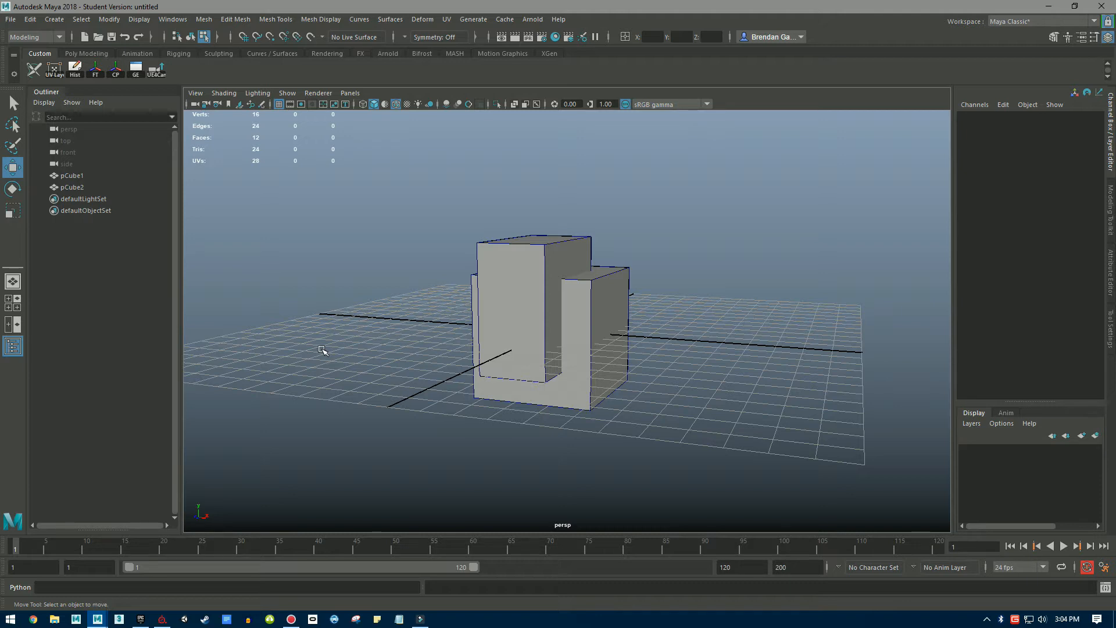
Subtract the tall inner block from the large cube using a Boolean Difference.
left_click(622, 326)
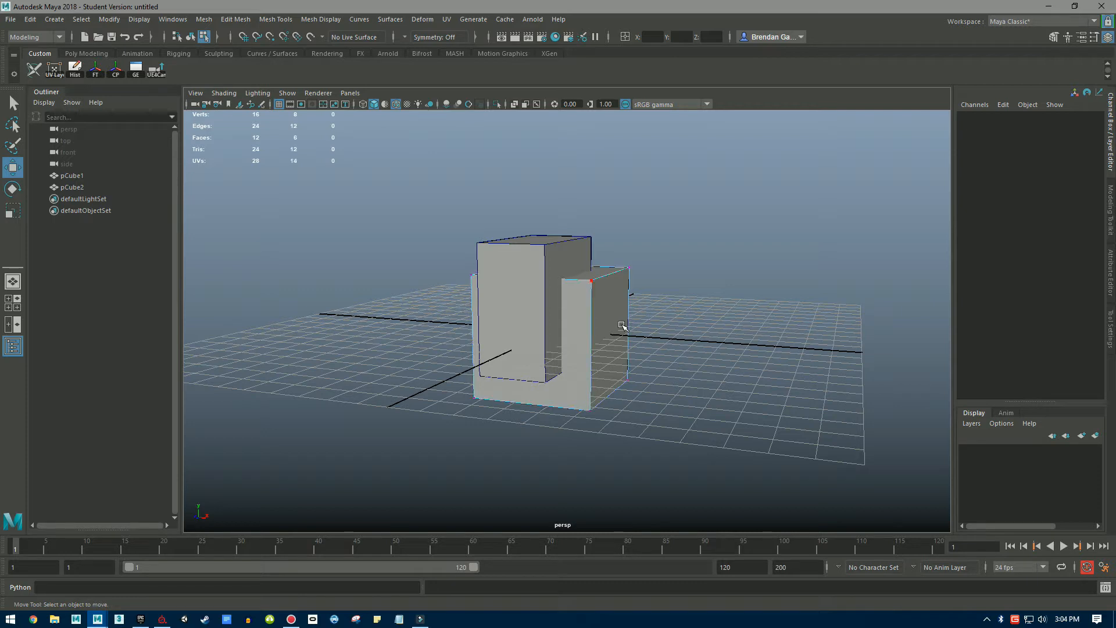
right_click_drag(604, 293, 661, 276)
left_click_drag(540, 259, 541, 137)
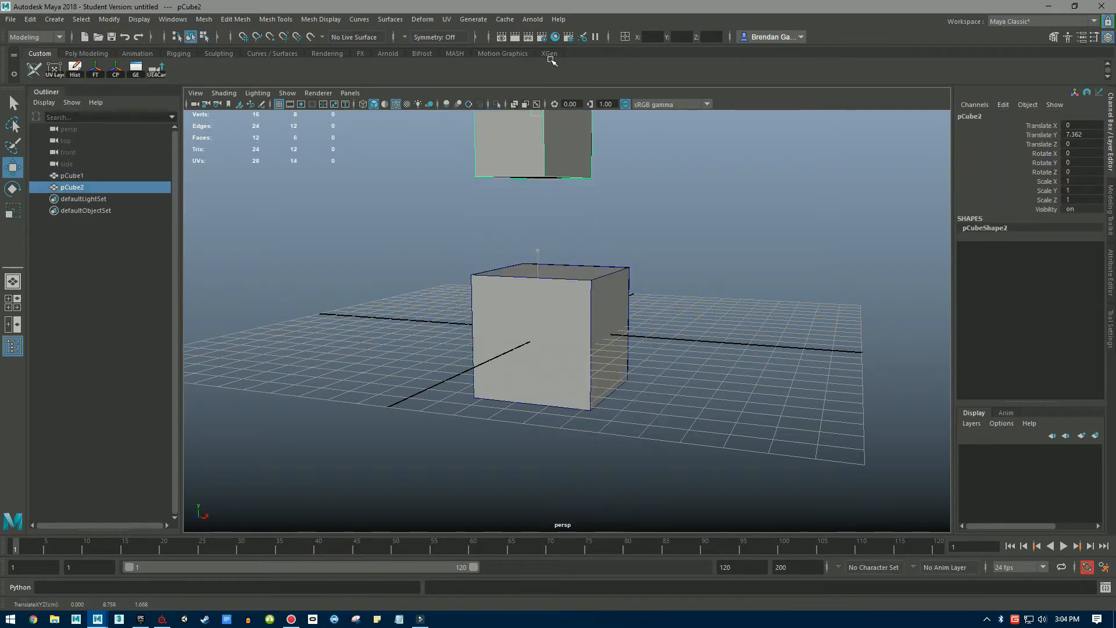
key("ctrl+z")
left_click(628, 308, "shift")
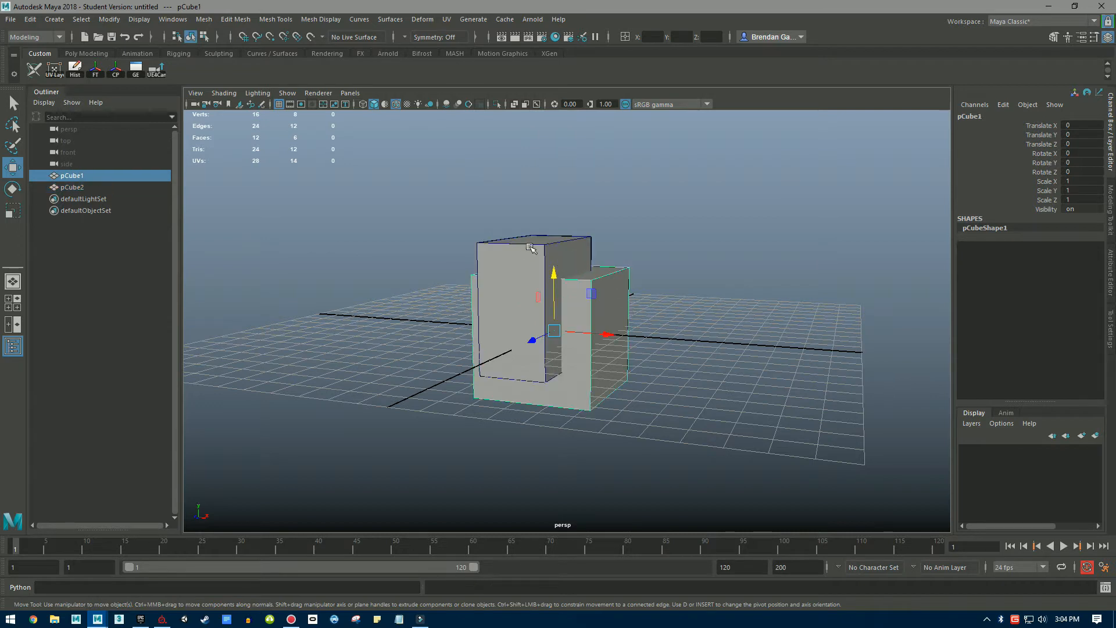
left_click(204, 19)
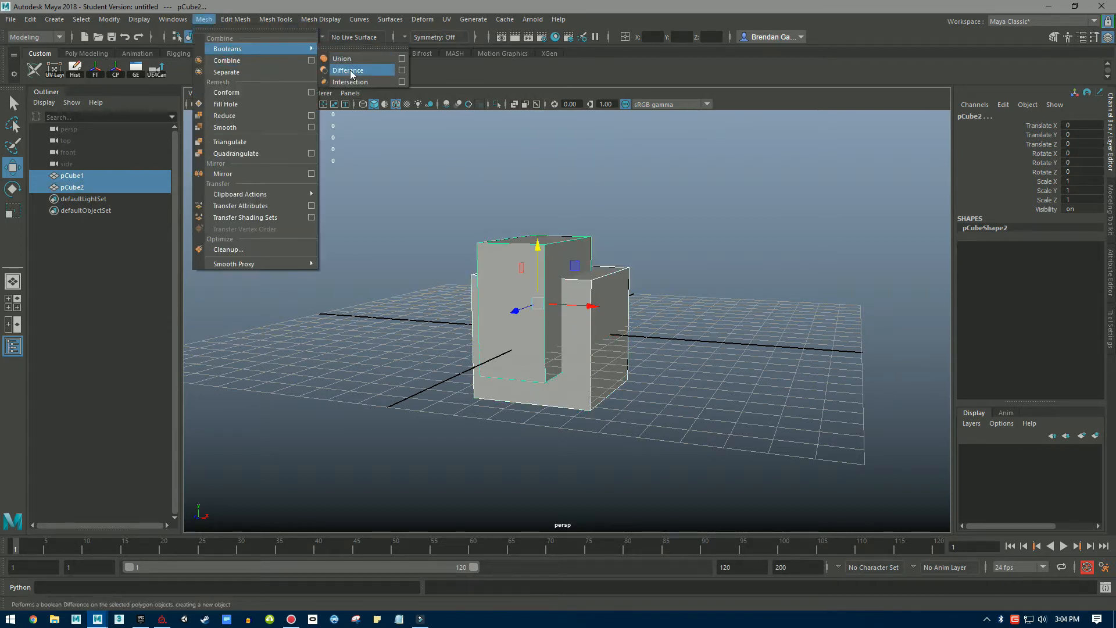
left_click(233, 60)
scroll(719, 331, "up", 3)
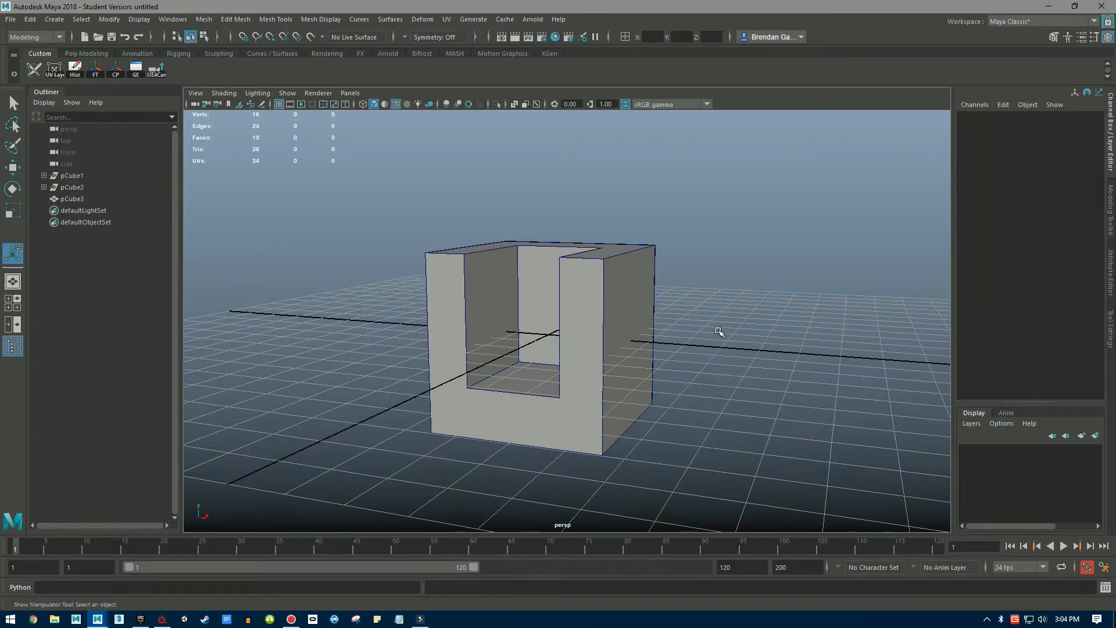
Duplicate the cut-out block and move the copy along X to about -9.03.
left_click(647, 312)
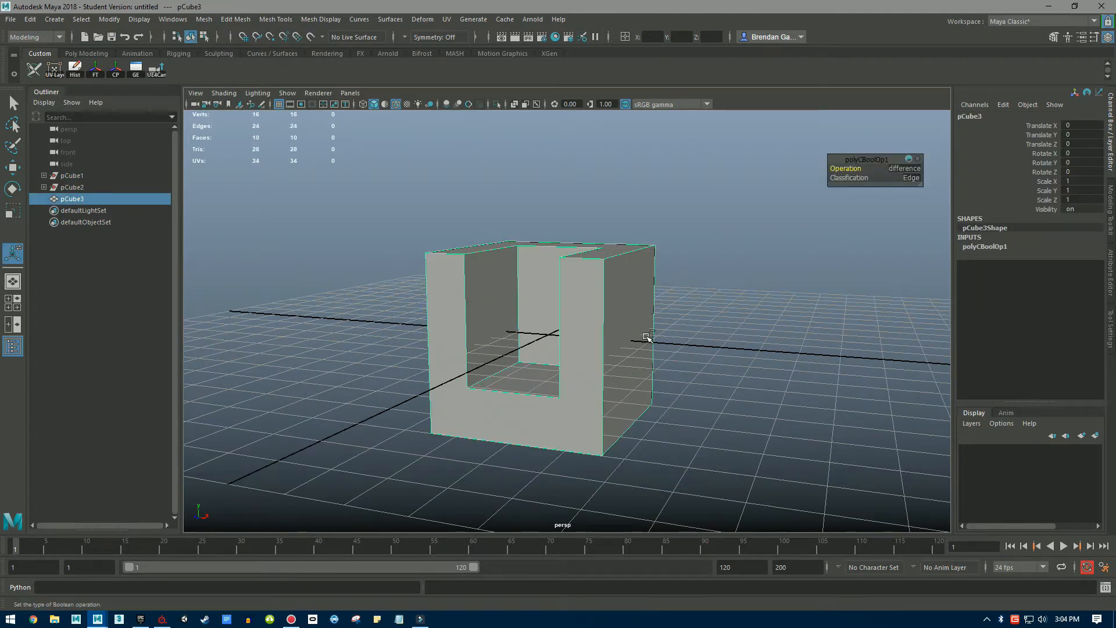
key("ctrl+d")
key("w")
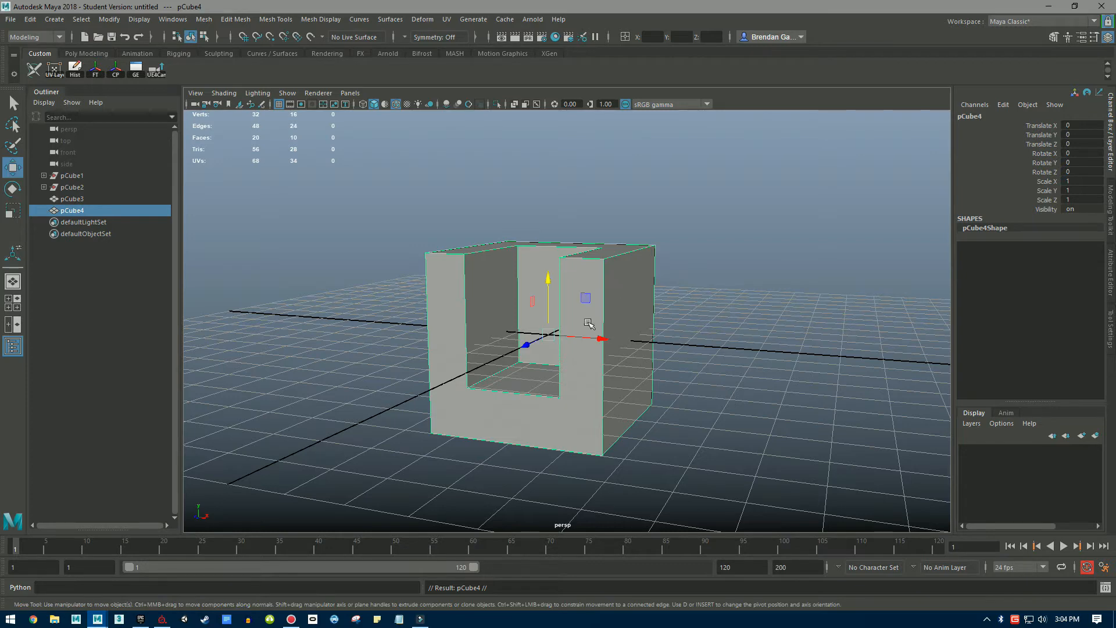
left_click_drag(598, 339, 337, 316)
scroll(705, 241, "down", 3)
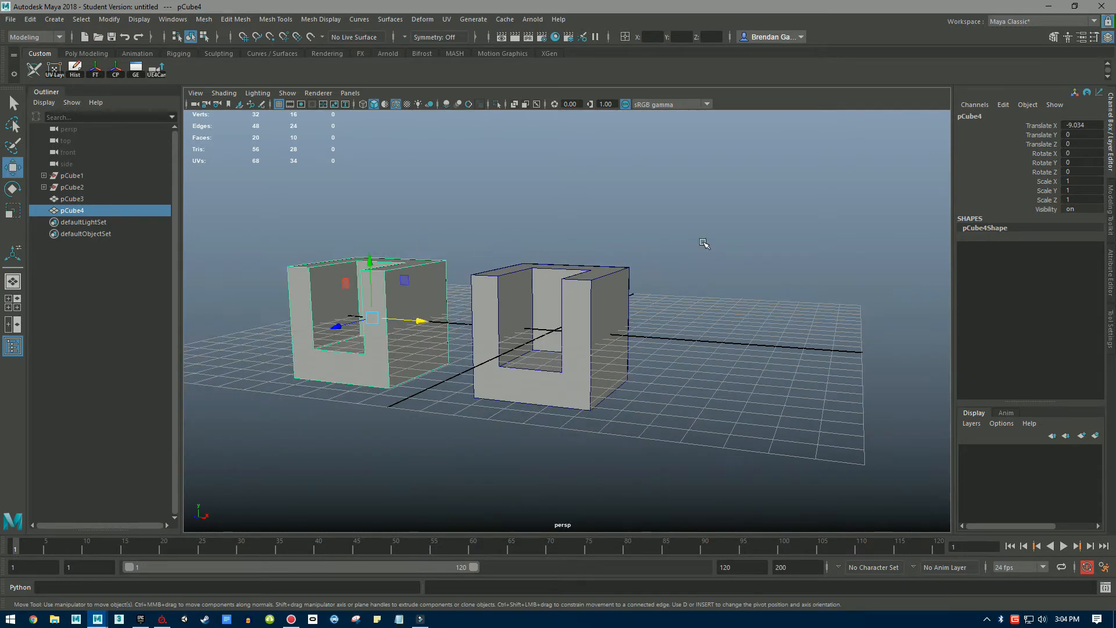
left_click(705, 242)
left_click(628, 307)
left_click(378, 331)
left_click(652, 273)
scroll(614, 294, "down", 2)
scroll(614, 295, "up", 4)
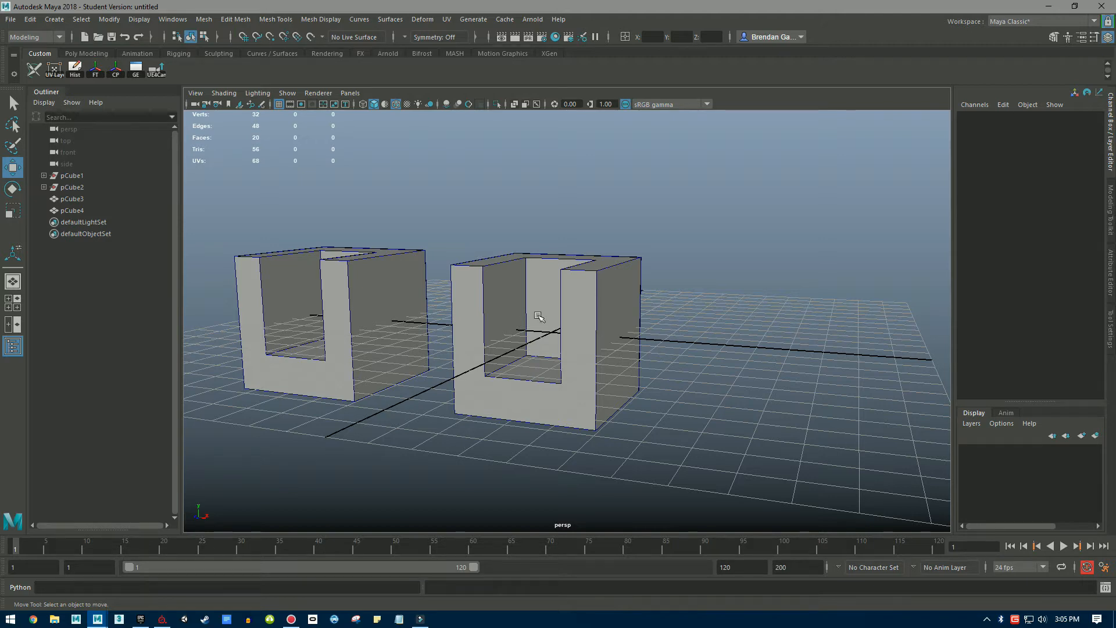
Bevel the duplicated block with a fraction of 0.1 and 3 segments.
left_click(377, 280)
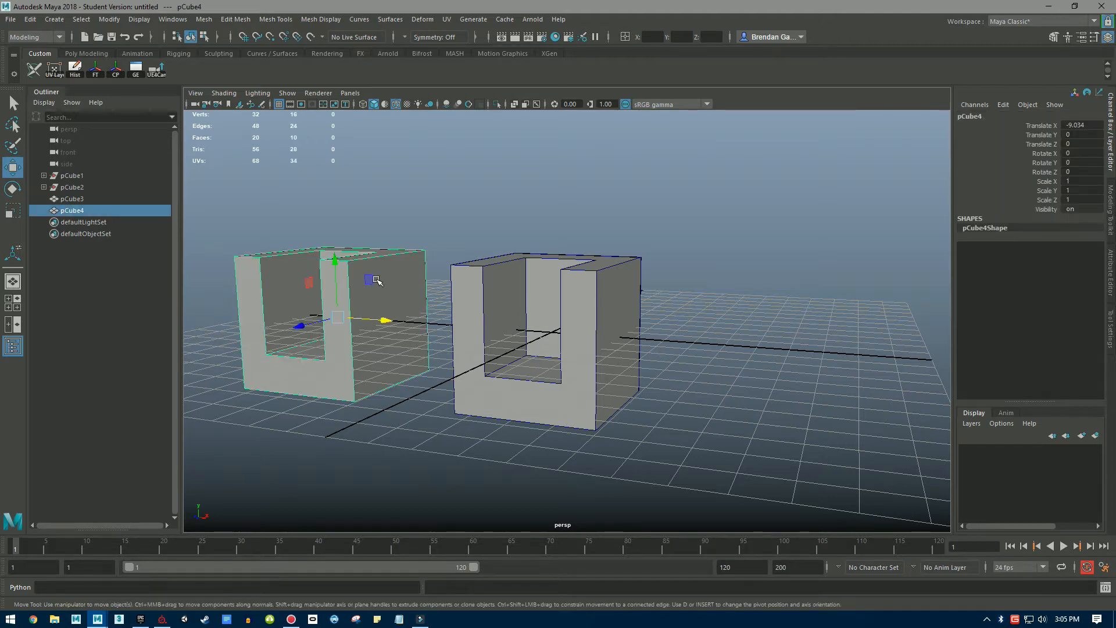
scroll(546, 308, "up", 8)
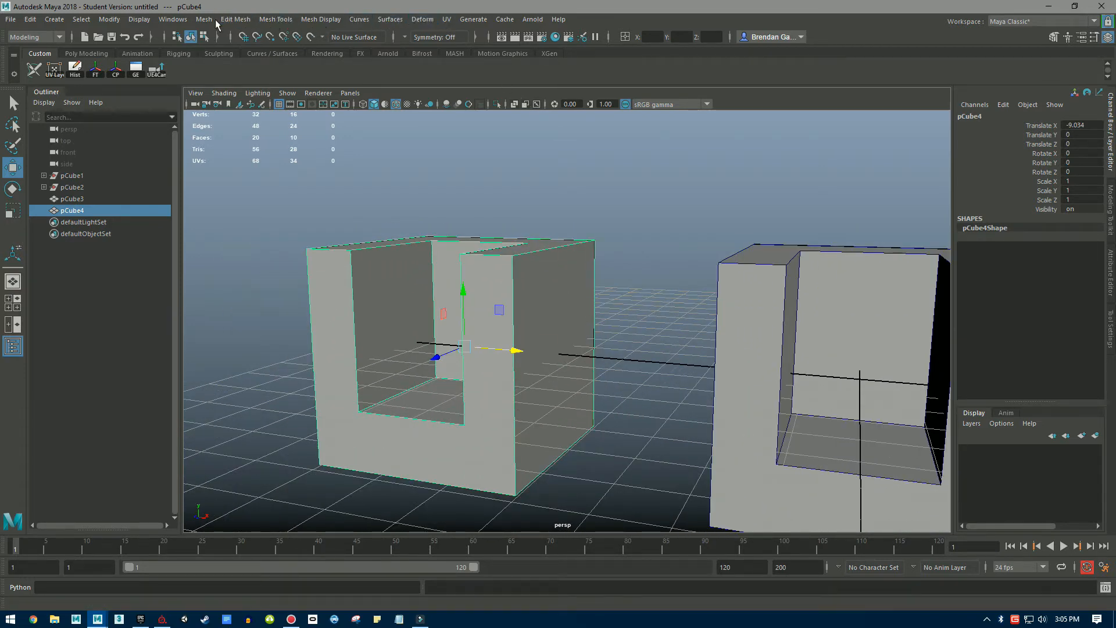
left_click(235, 19)
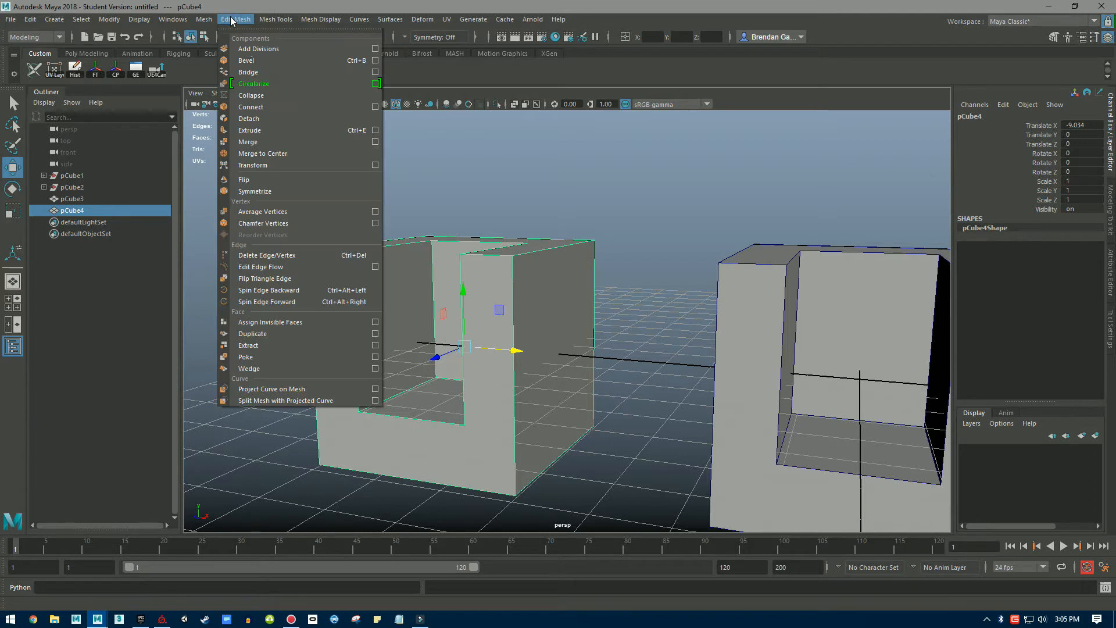
left_click(272, 60)
left_click(879, 169)
type("0.1")
key("Return")
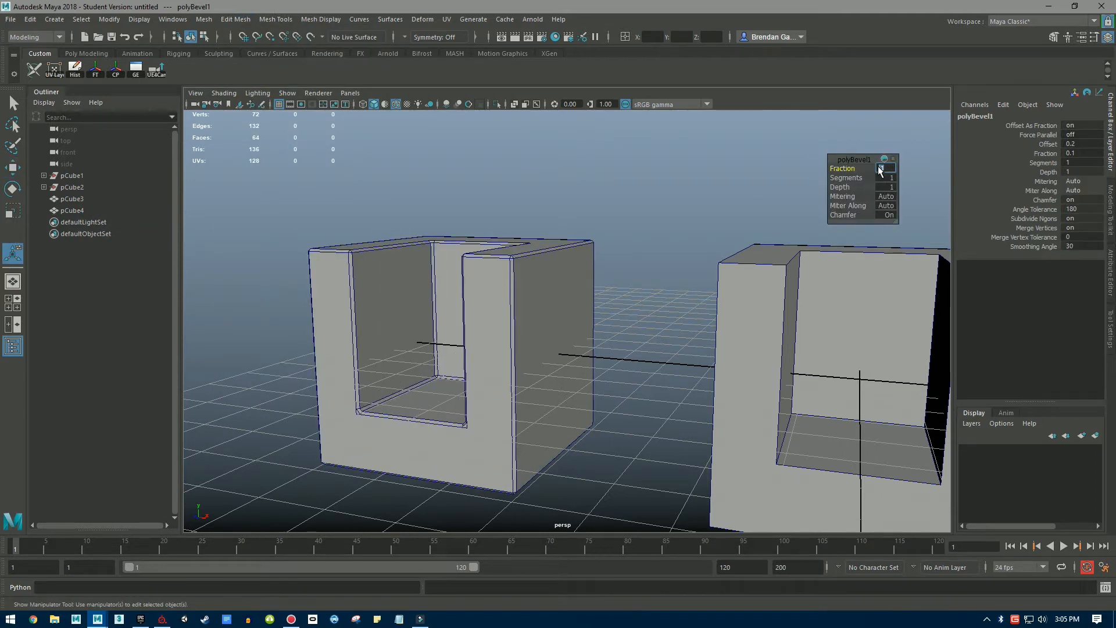
left_click(885, 178)
type("3")
key("Return")
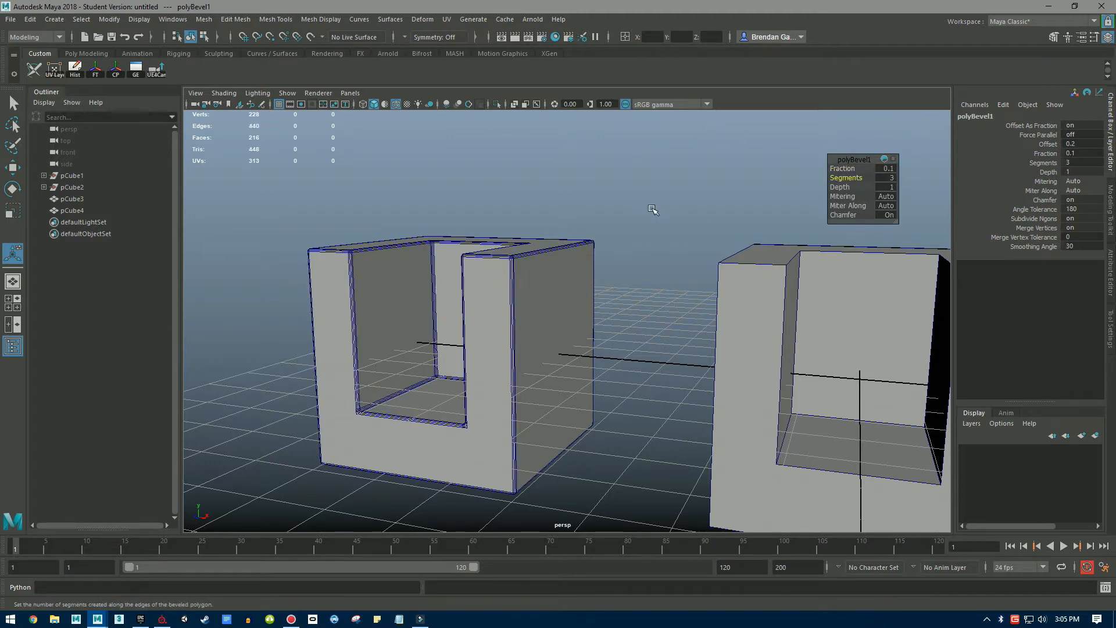
left_click(649, 208)
Hide the viewport's wireframe-on-shaded overlay and grid, and turn on multisample anti-aliasing.
left_click(395, 104)
mouse_move(582, 308)
left_mouse_down("alt")
mouse_move(680, 302)
mouse_move(525, 283)
mouse_move(548, 307)
mouse_move(515, 291)
left_mouse_up("alt")
left_click(277, 101)
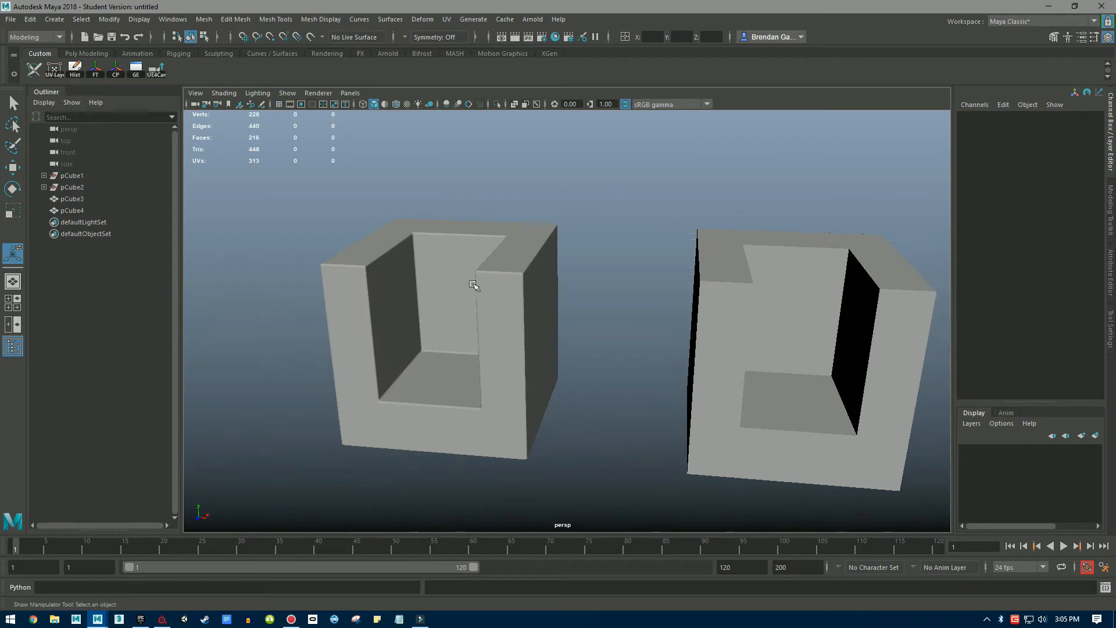
scroll(468, 307, "up", 4)
scroll(469, 307, "down", 6)
middle_click_drag(494, 302, 456, 279, "alt")
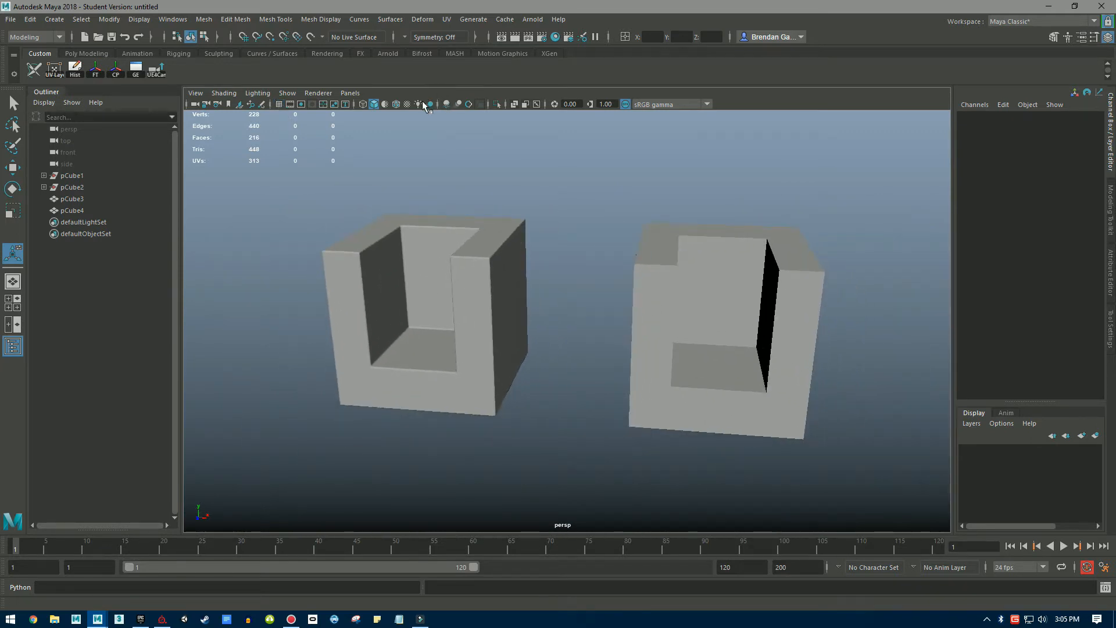
left_click(468, 104)
left_click_drag(517, 192, 603, 282, "alt")
Rename the unbeveled block as Chair_low.
left_click(610, 282)
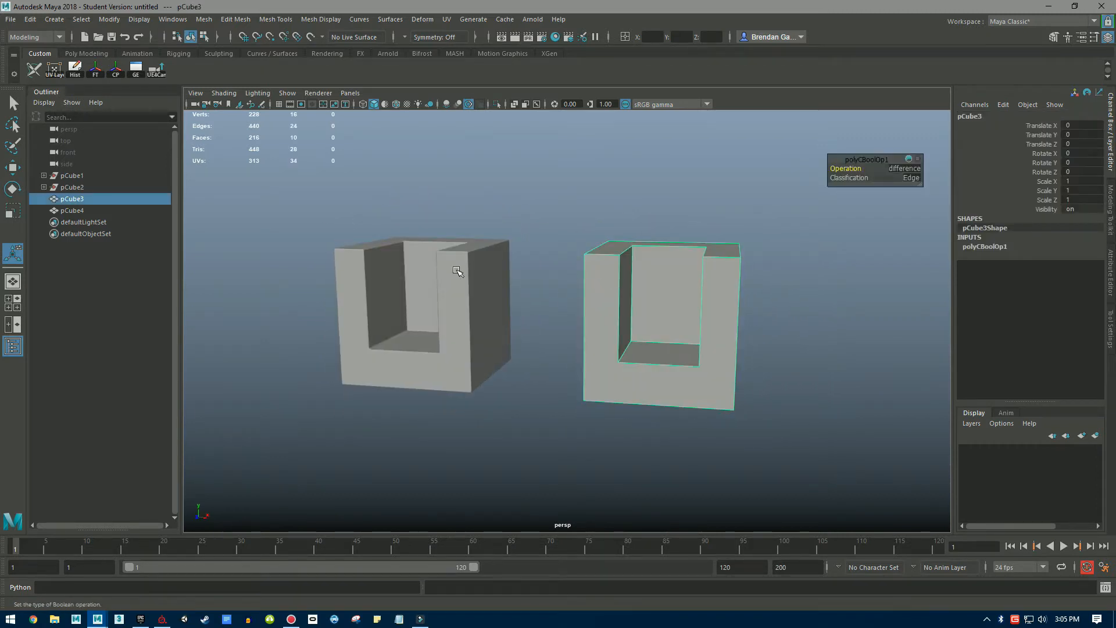
left_click(345, 245)
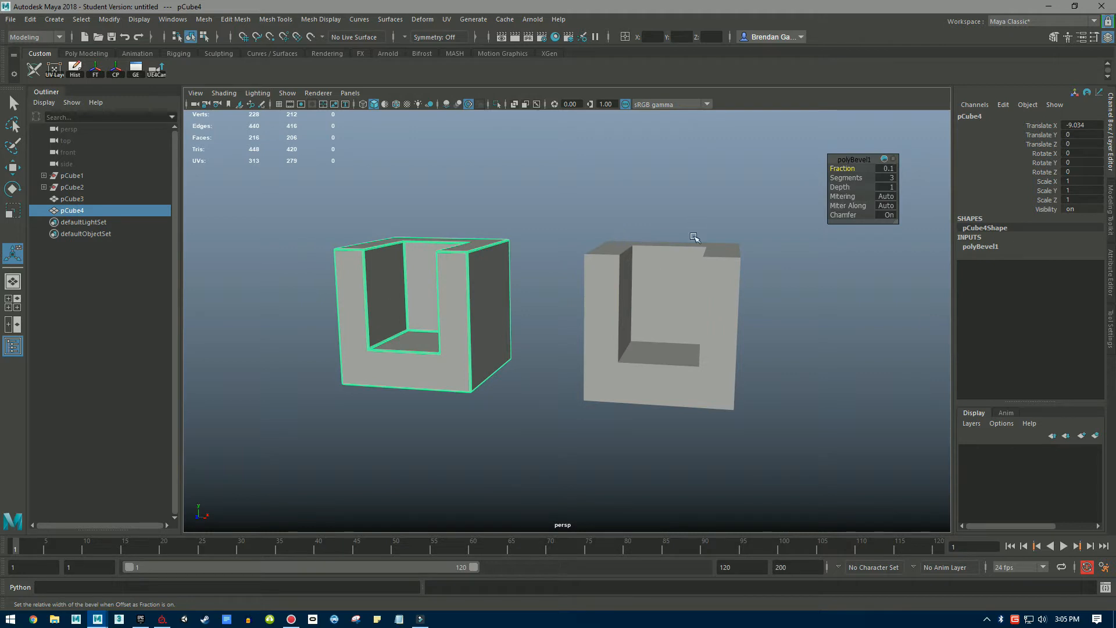
left_click(714, 297)
double_click(971, 118)
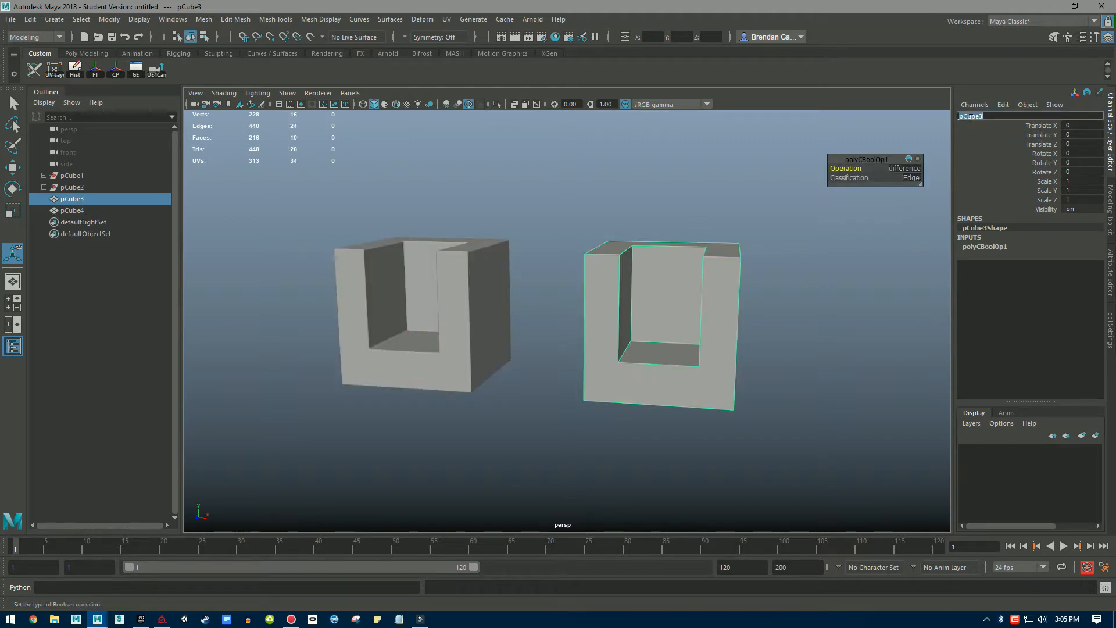
type("chair_low")
key("Return")
Rename the beveled block as Chair_high.
left_click(473, 276)
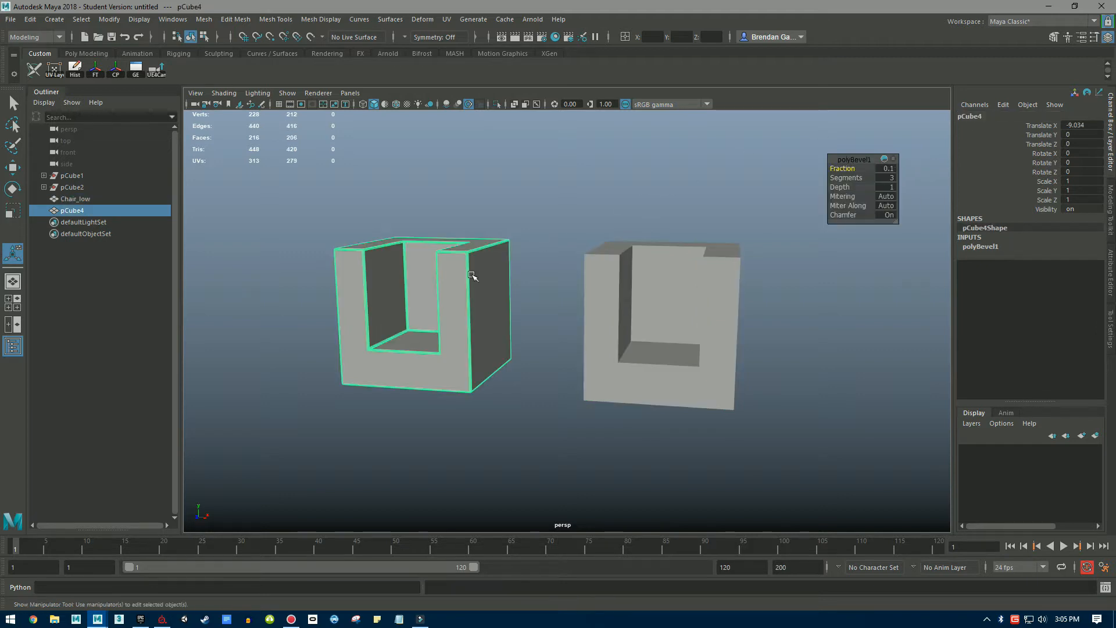
double_click(981, 115)
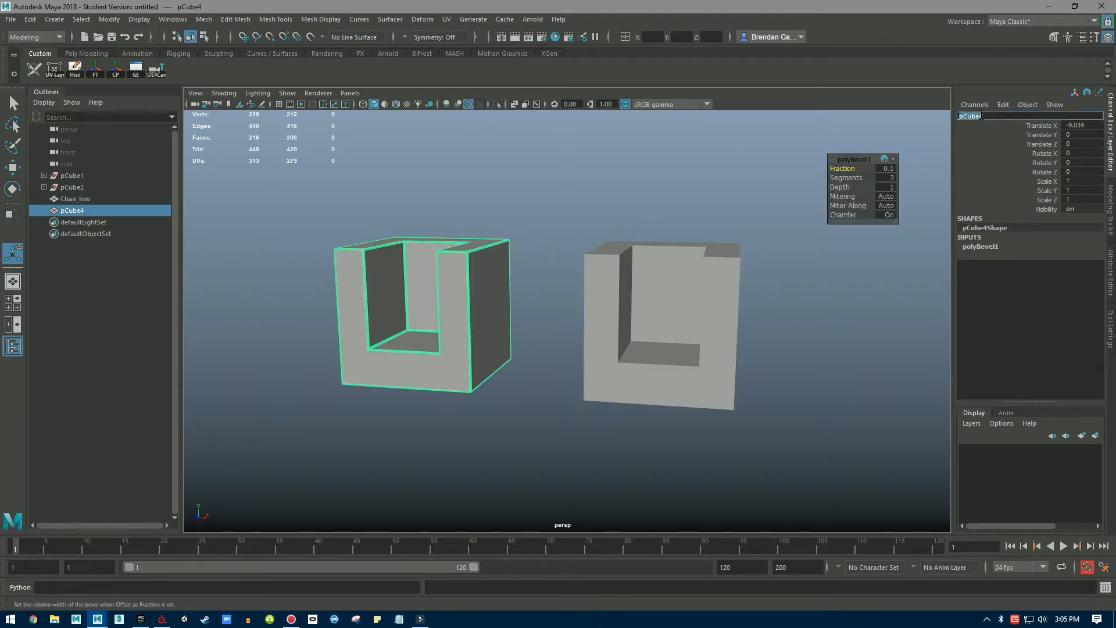
type("Chair_high")
key("Return")
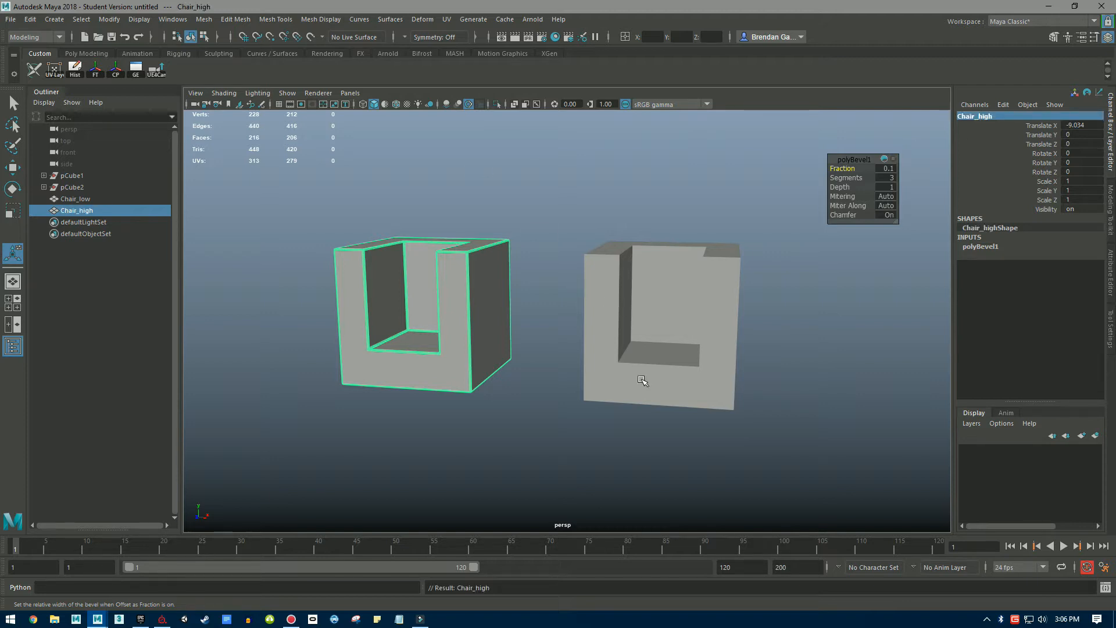
left_click(594, 328)
left_click(470, 267)
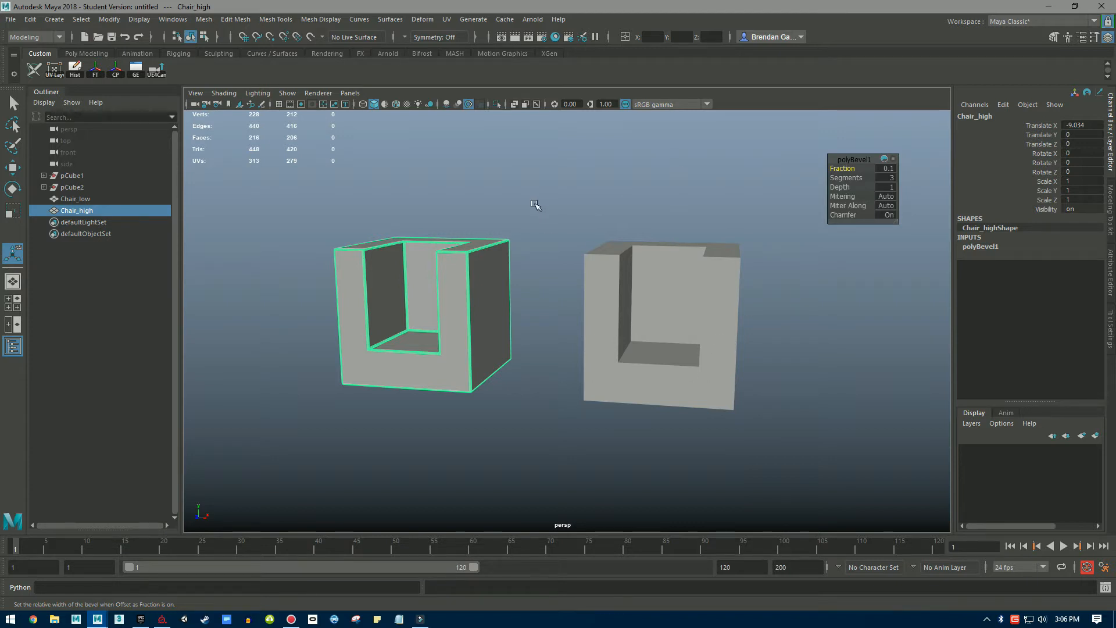
left_click(542, 210)
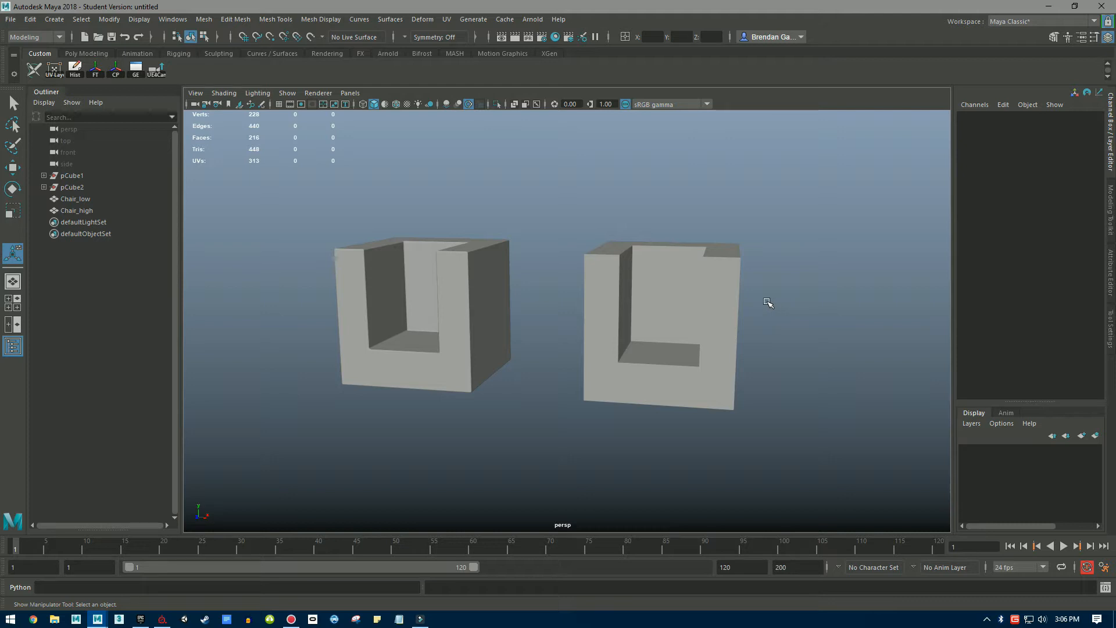
Create a polygon cube with width, height and depth set to 3.
right_click_drag(780, 308, 783, 341, "shift")
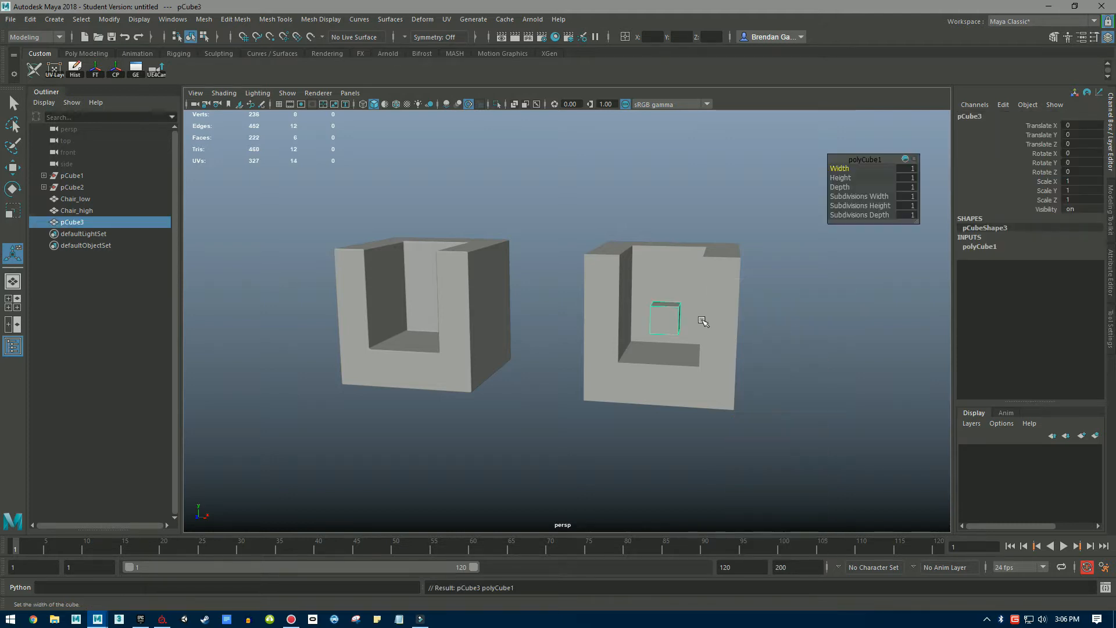
left_click(973, 247)
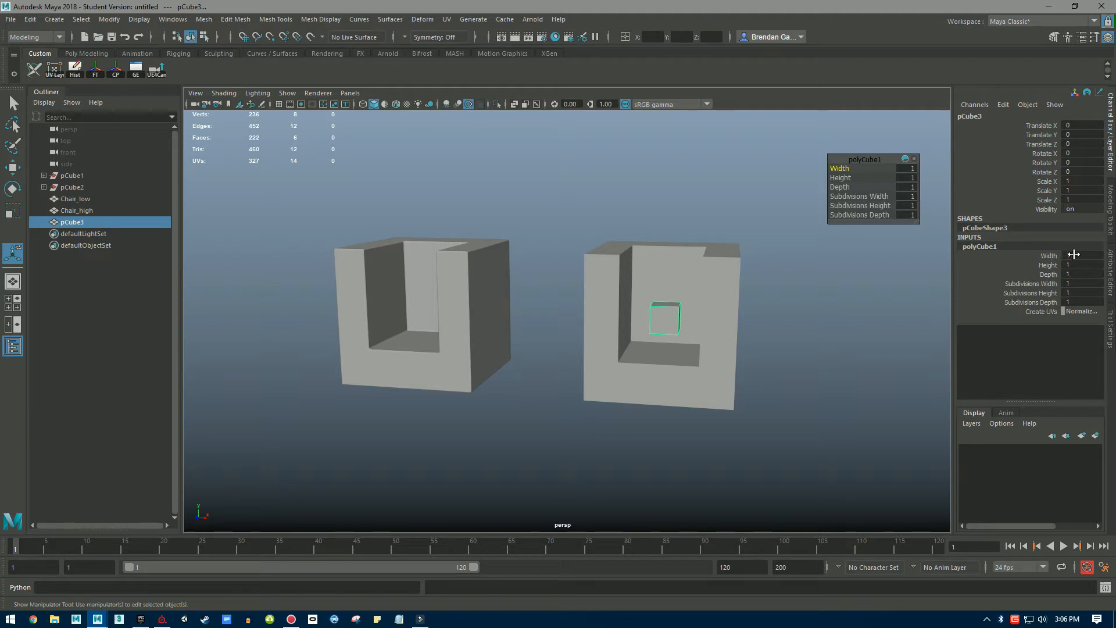
left_click_drag(1076, 256, 1078, 269)
left_click(1080, 272)
type("3")
key("Return")
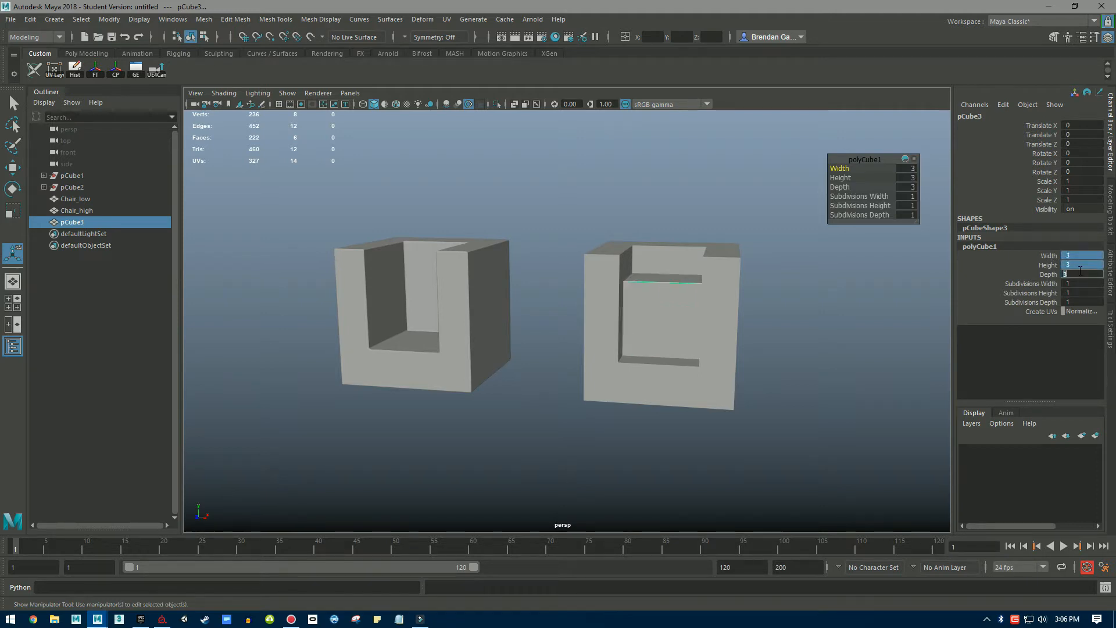
Move the new cube up to about 2.39 on Y and forward to about 0.79 on Z.
key("q")
double_click(639, 306)
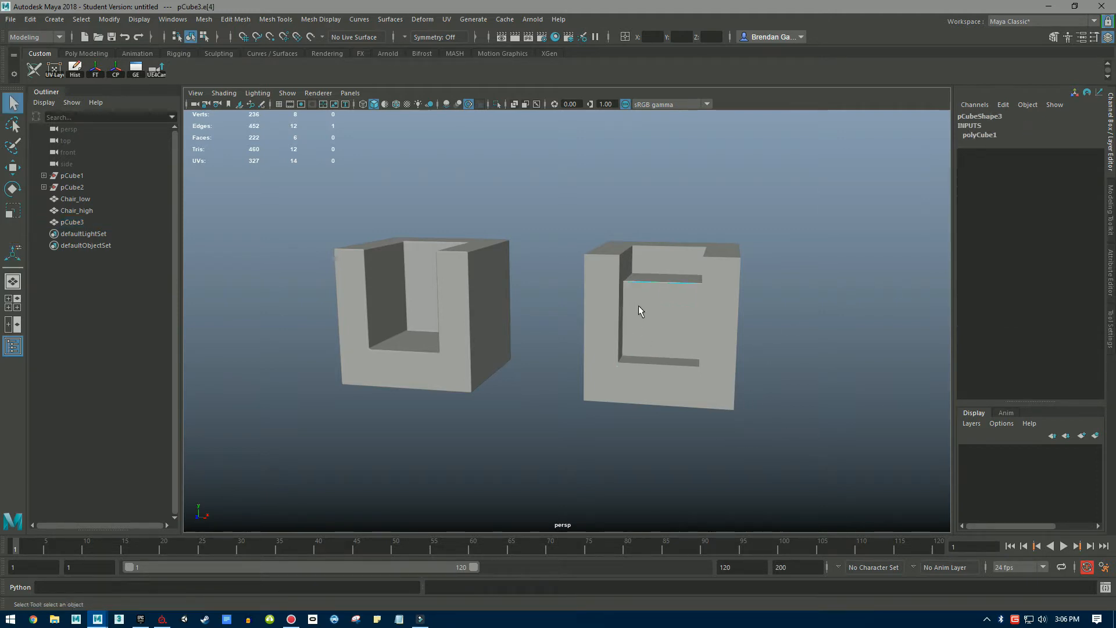
right_click_drag(639, 296, 679, 280)
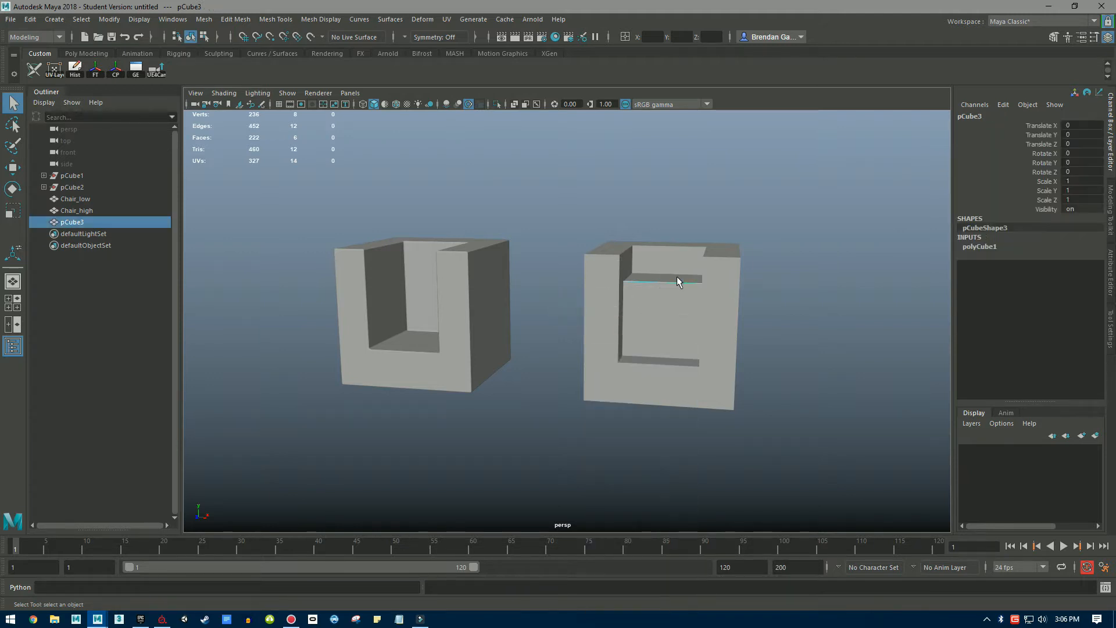
key("w")
left_click_drag(672, 253, 676, 191)
left_click_drag(830, 317, 743, 331, "alt")
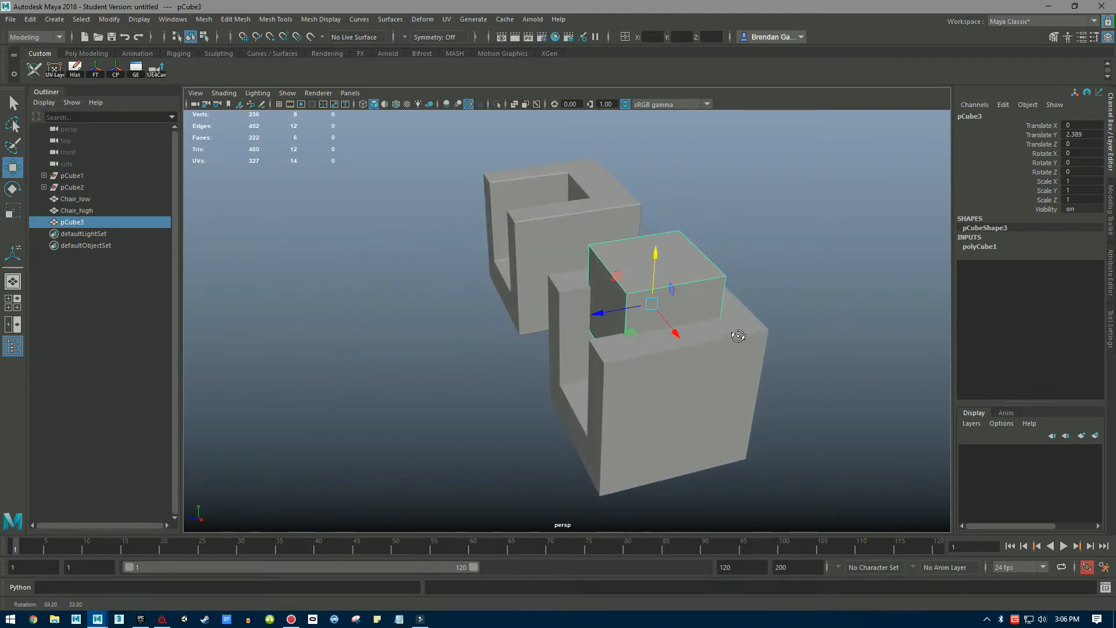
left_click_drag(630, 314, 596, 312)
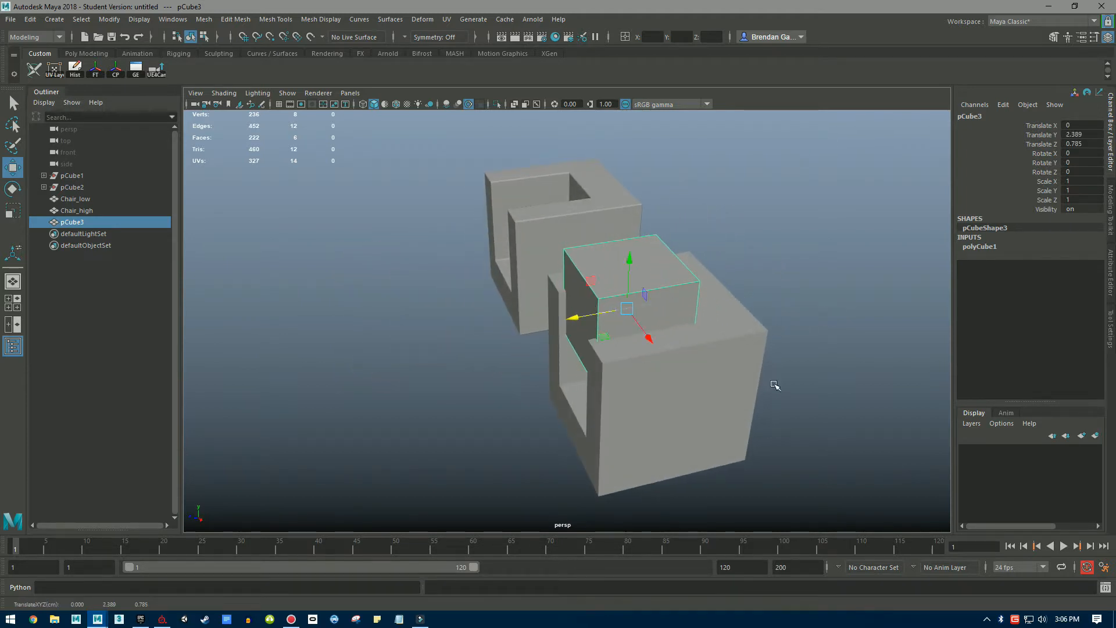
Narrow the new cube between the low-poly chair's arms to a scale of about 0.866 on X.
left_click_drag(775, 386, 732, 404, "alt")
scroll(733, 403, "up", 4)
middle_click_drag(732, 404, 732, 365, "alt")
left_click_drag(732, 365, 731, 461, "alt")
key("r")
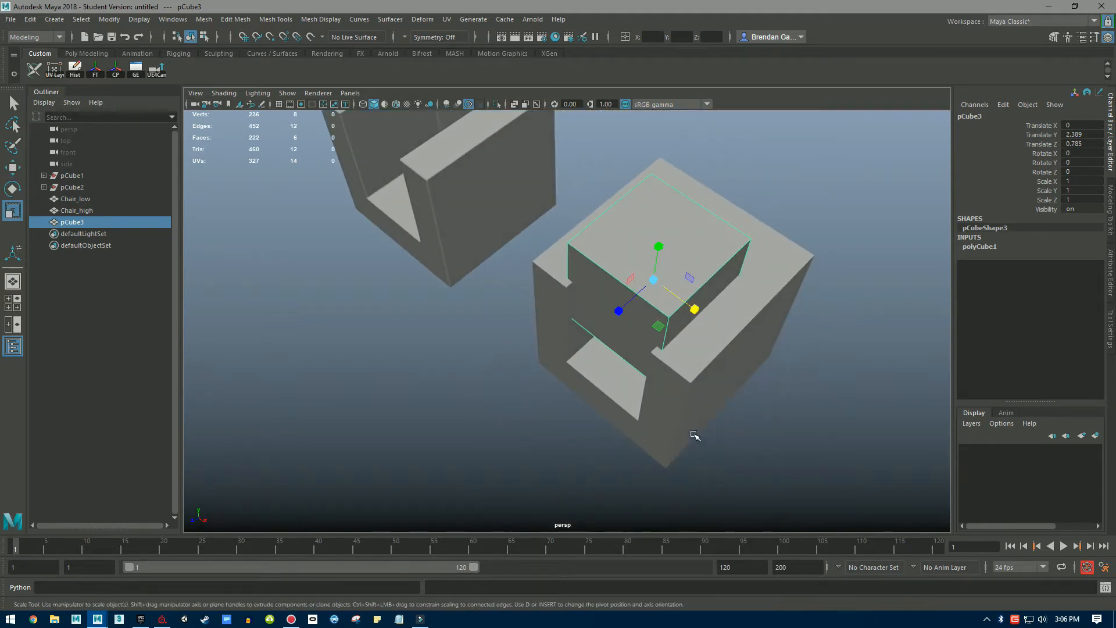
left_click_drag(697, 303, 683, 305)
left_click_drag(889, 548, 939, 512)
Shift the narrowed cube back slightly to about 0.72 on Z.
left_click_drag(824, 450, 638, 436, "alt")
key("w")
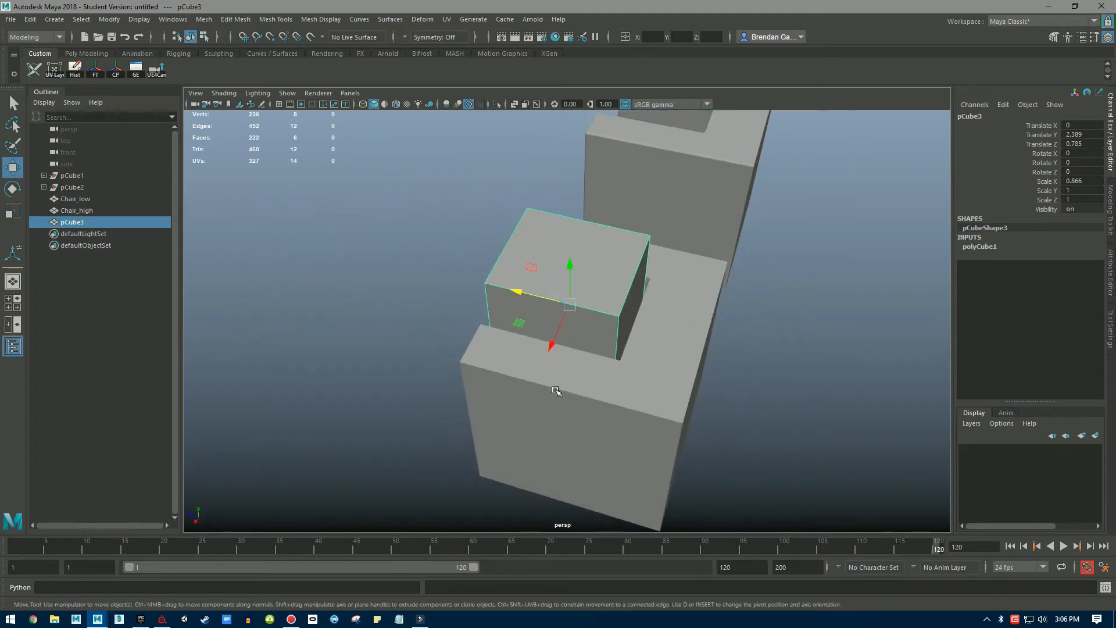
left_click_drag(525, 290, 530, 298)
left_click_drag(804, 508, 747, 397, "alt")
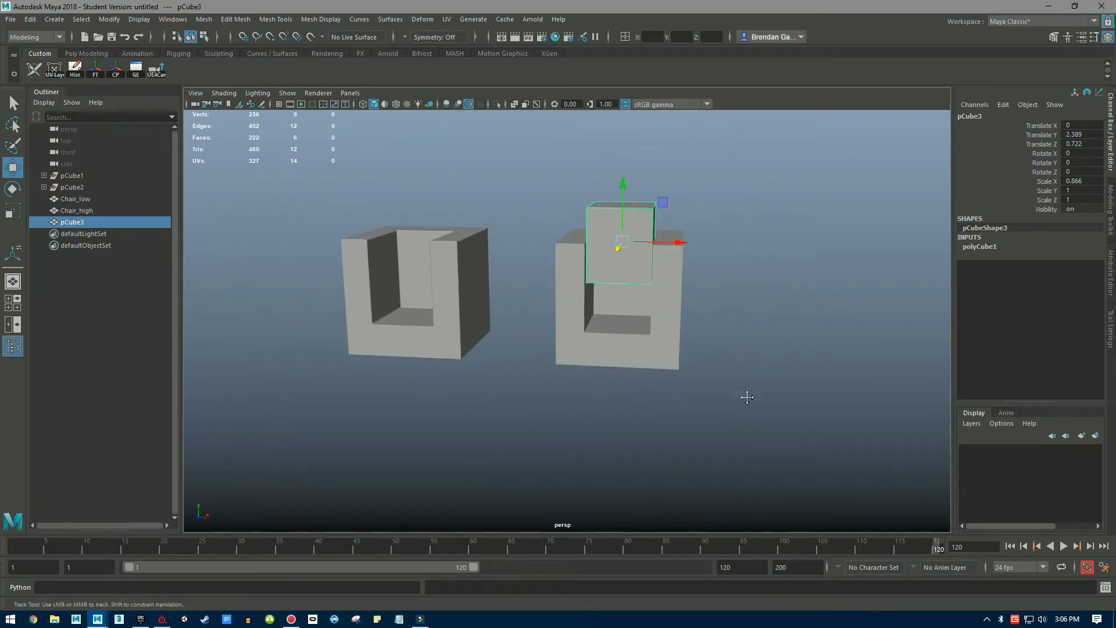
right_click_drag(743, 394, 756, 420, "alt")
left_click_drag(646, 394, 653, 400, "alt")
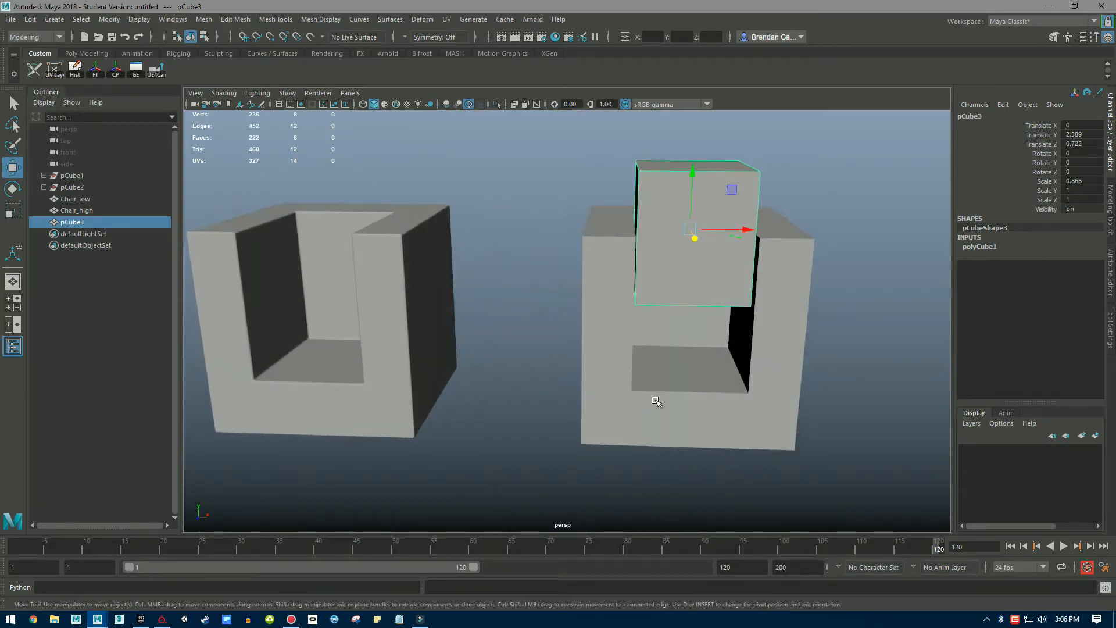
Duplicate the cube between the chair's arms and rename the copy box_high.
scroll(653, 400, "down", 3)
left_click(778, 209)
left_click(666, 225)
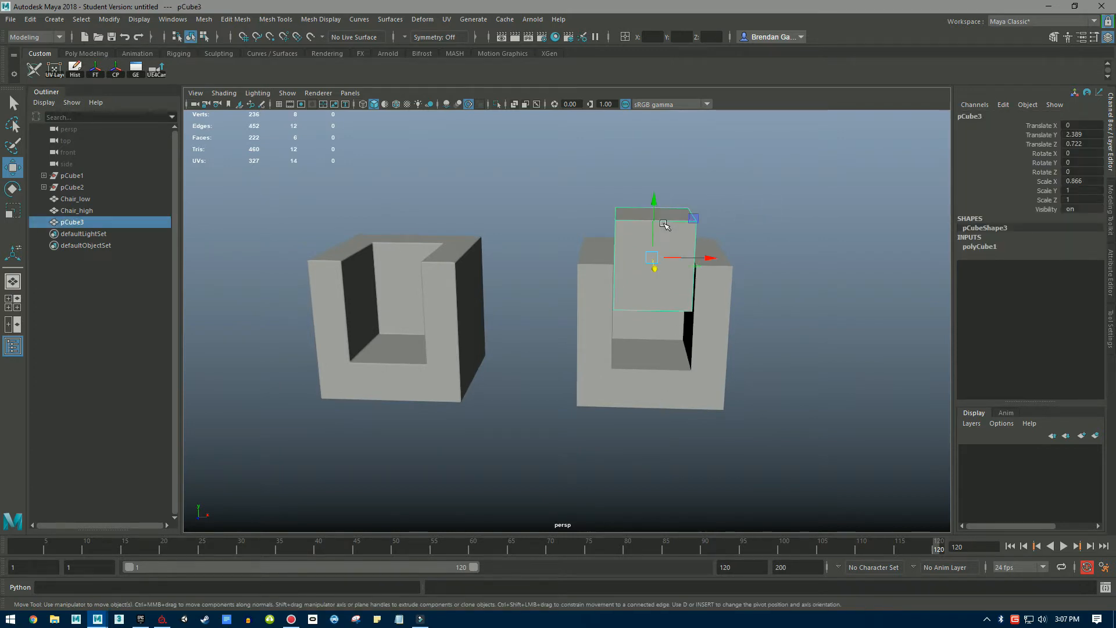
key("ctrl+d")
double_click(971, 116)
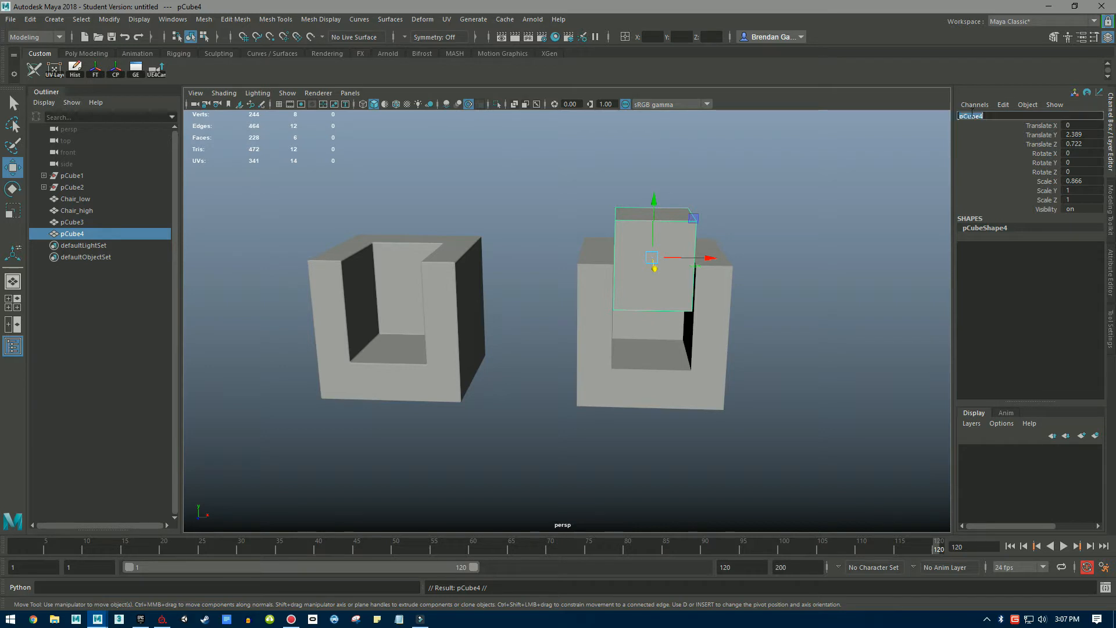
type("box_high")
key("Return")
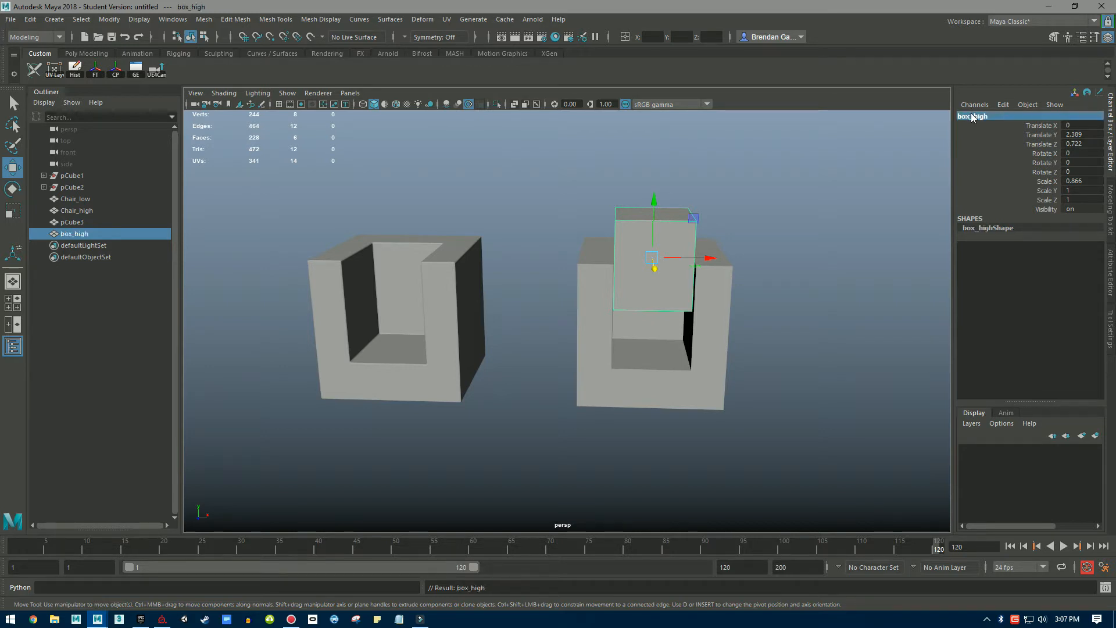
Rename the original cube pCube3 as box_low.
left_click(86, 221)
double_click(972, 117)
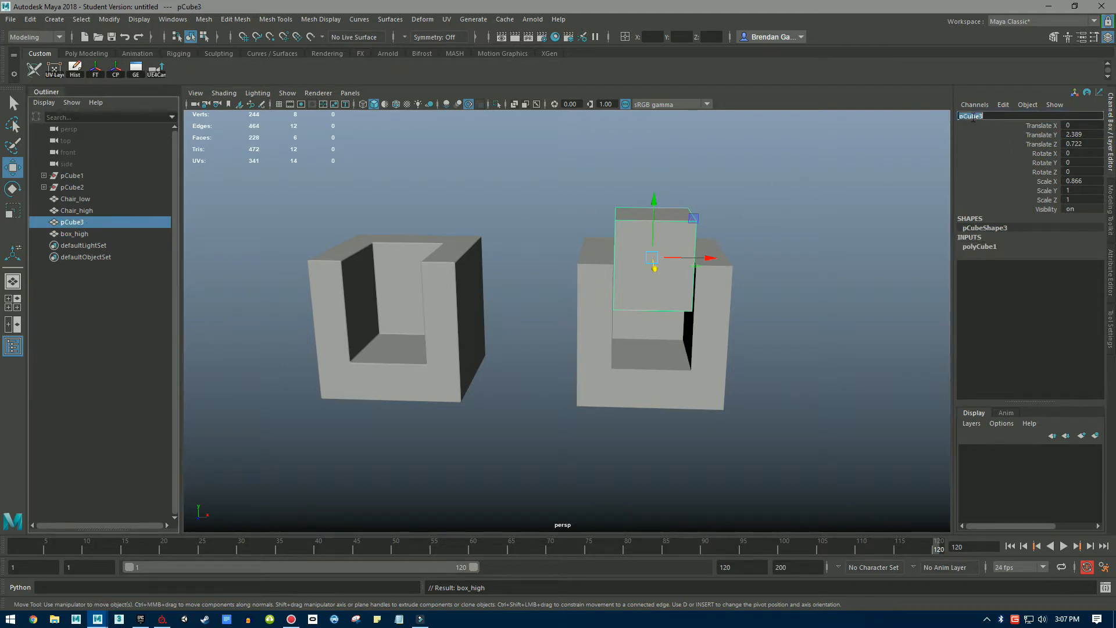
type("box_low")
key("Return")
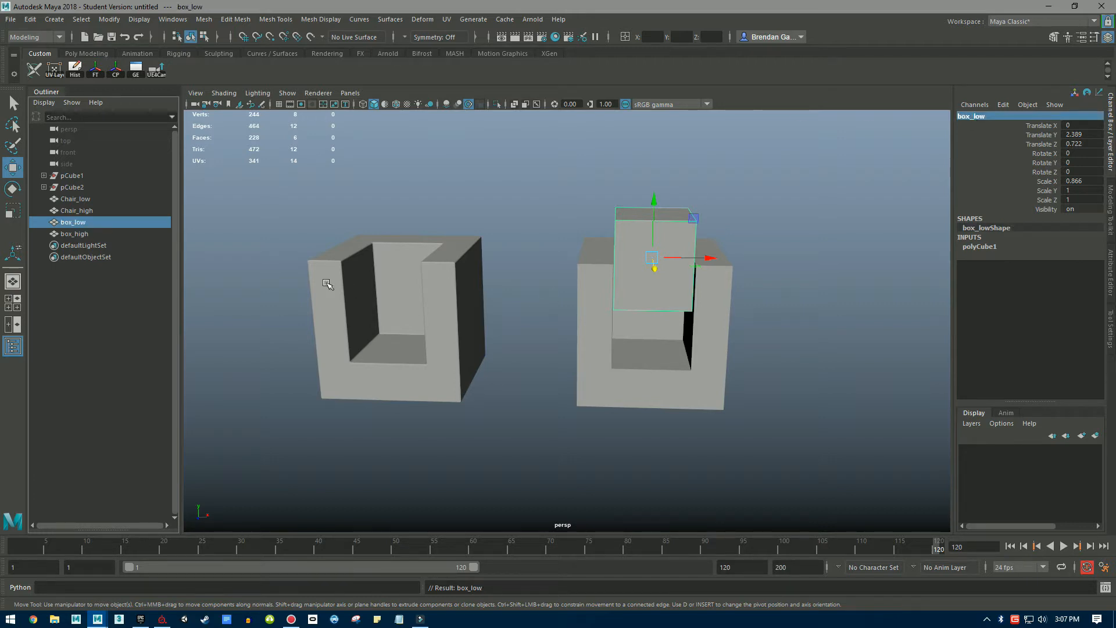
Bevel box_high with a fraction of 0.1 and 3 segments.
left_click(126, 232)
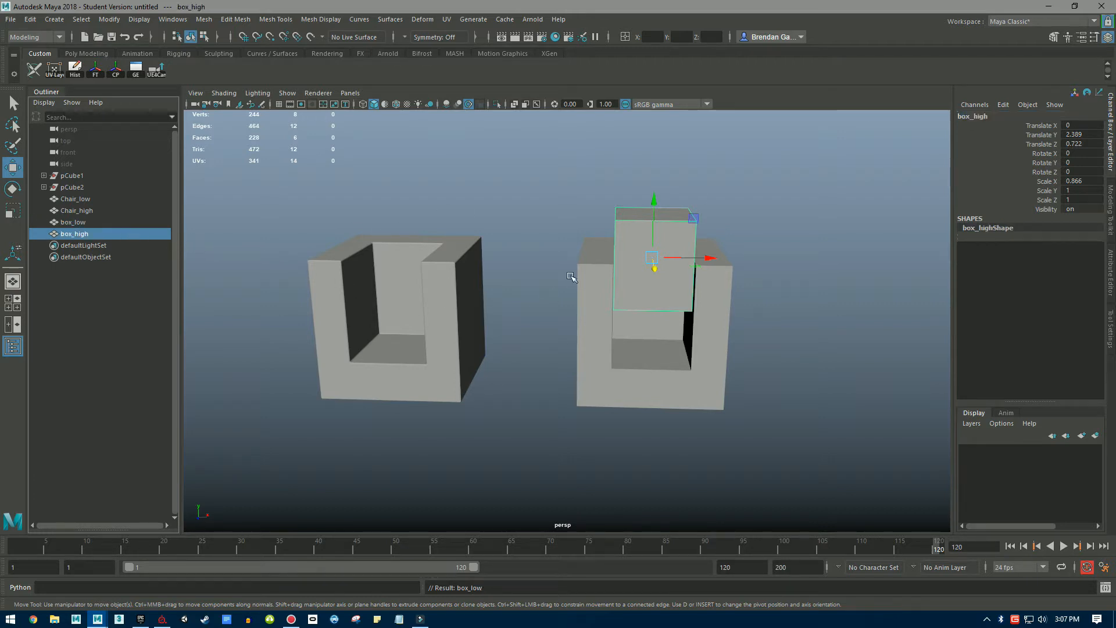
left_click(204, 19)
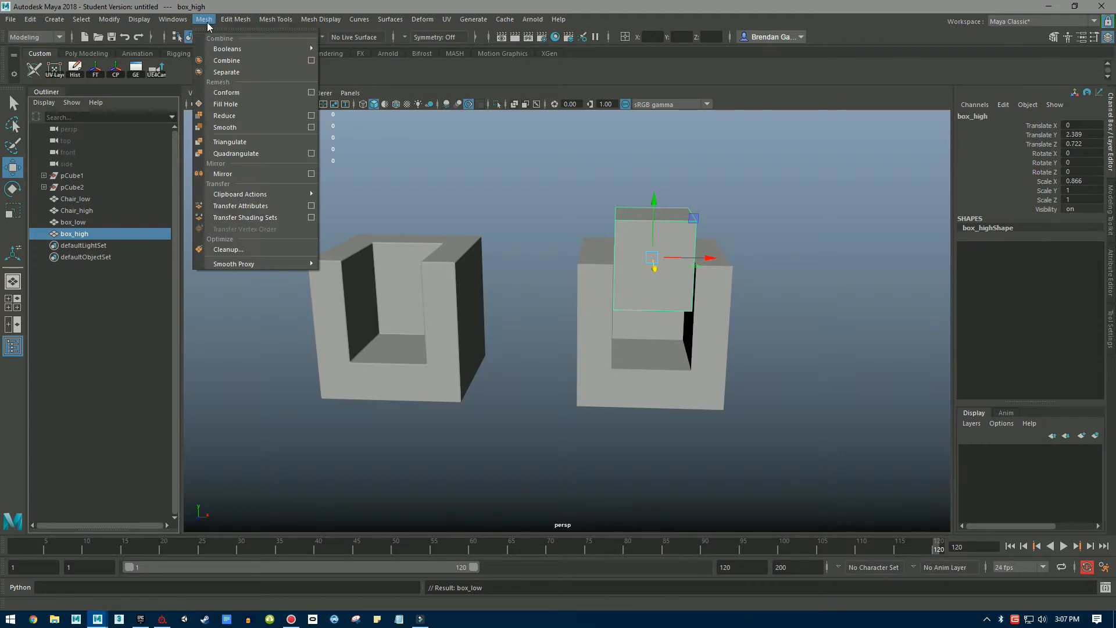
mouse_move(236, 20)
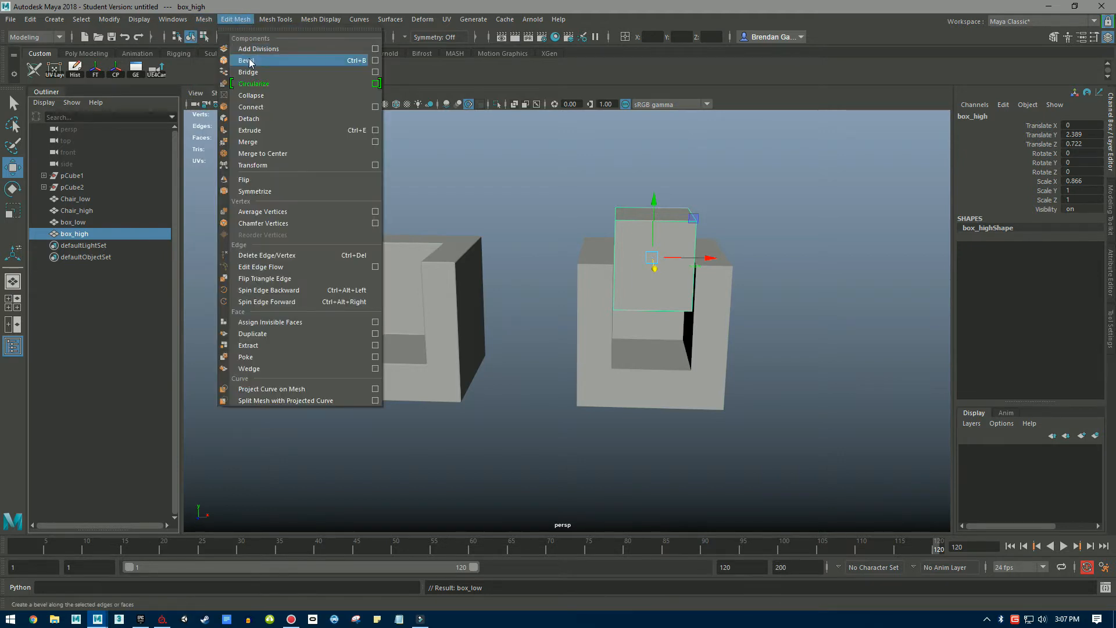
left_click(238, 60)
left_click(883, 168)
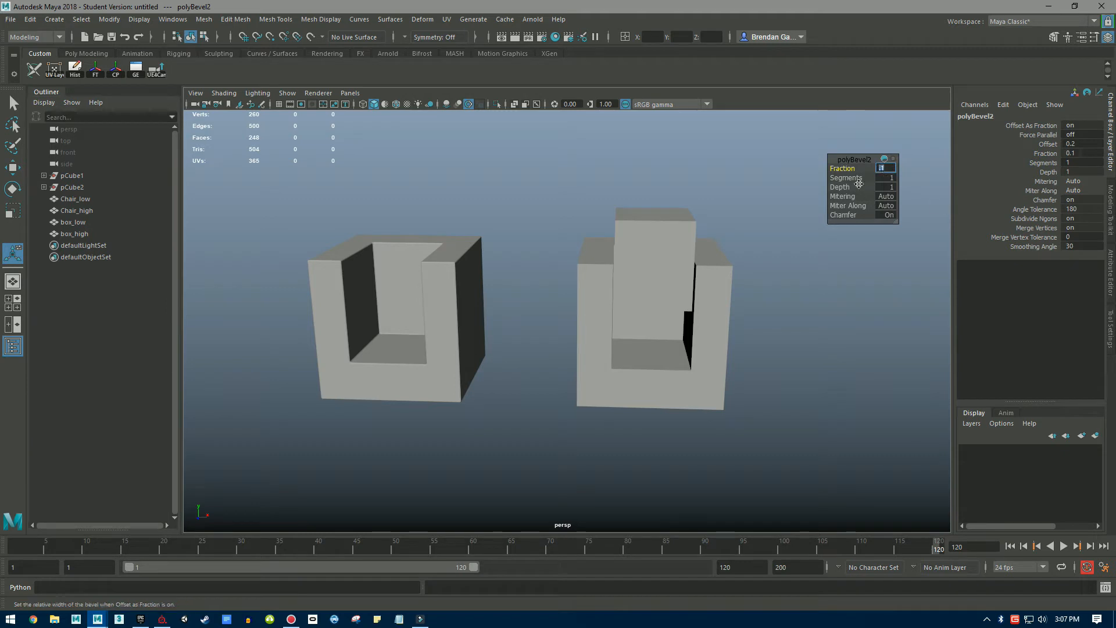
left_click(879, 178)
left_click(763, 262)
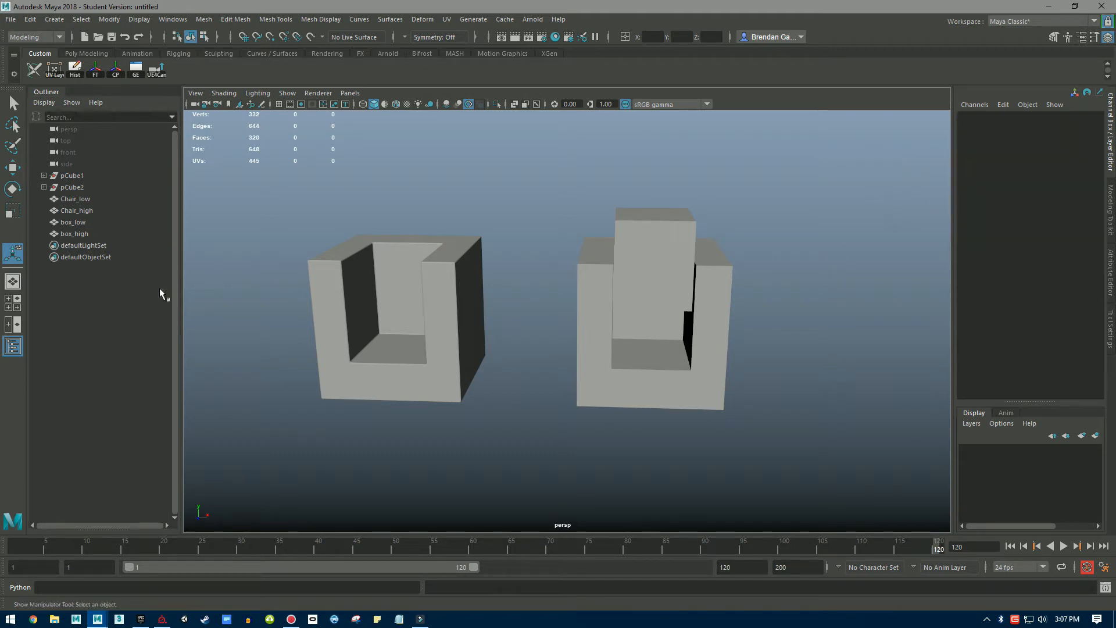
Examine the beveled edges of box_high up close and compare the overlapping boxes with the high-poly chair.
left_click(106, 232)
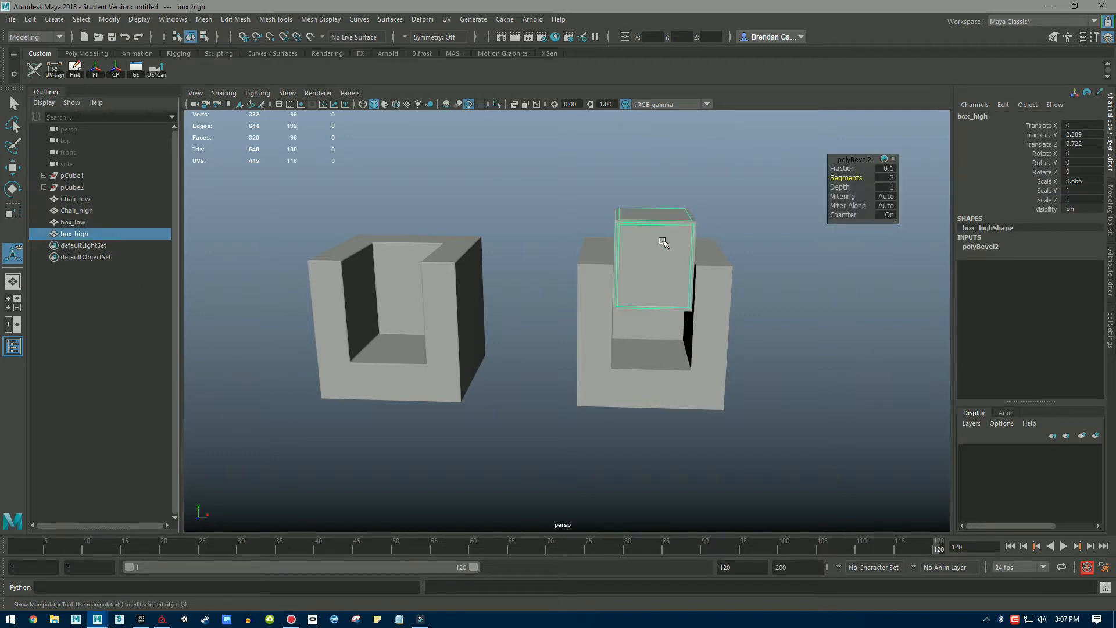
mouse_move(665, 243)
left_mouse_down("alt")
mouse_move(608, 243)
mouse_move(670, 262)
mouse_move(667, 247)
left_mouse_up("alt")
scroll(608, 243, "up", 4)
scroll(665, 247, "down", 5)
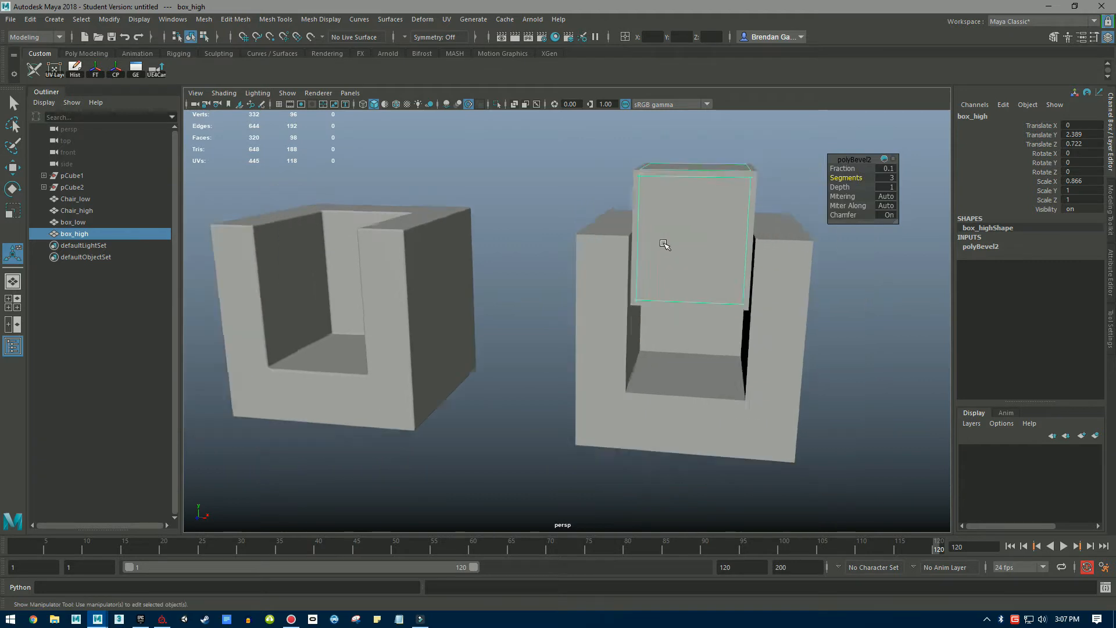
middle_click_drag(665, 247, 623, 242, "alt")
scroll(611, 242, "up", 3)
scroll(581, 247, "down", 5)
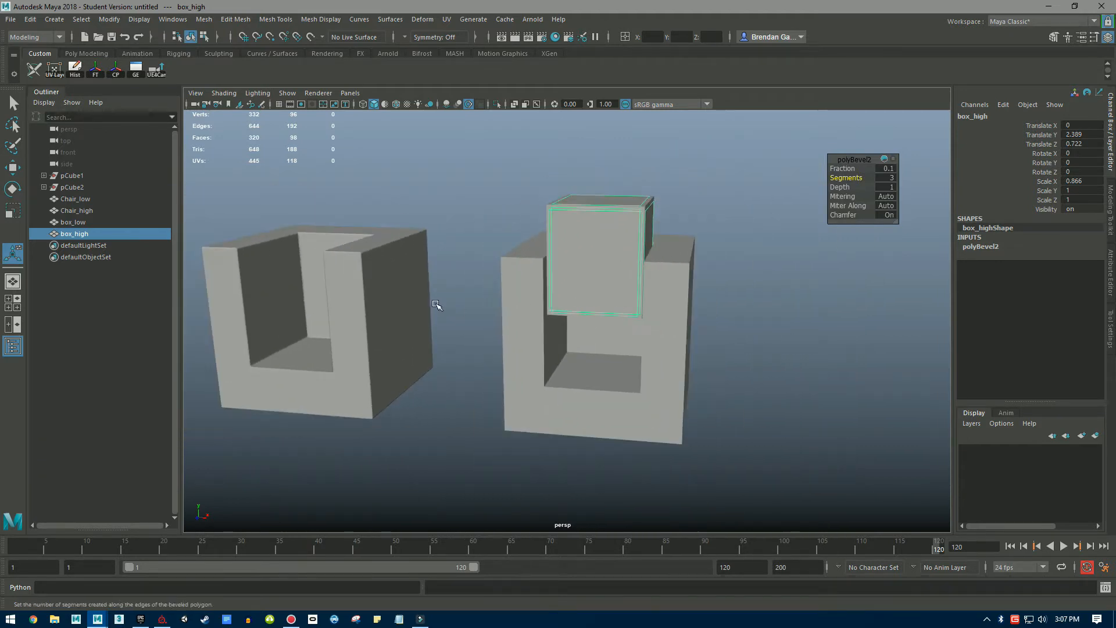
left_click(377, 279)
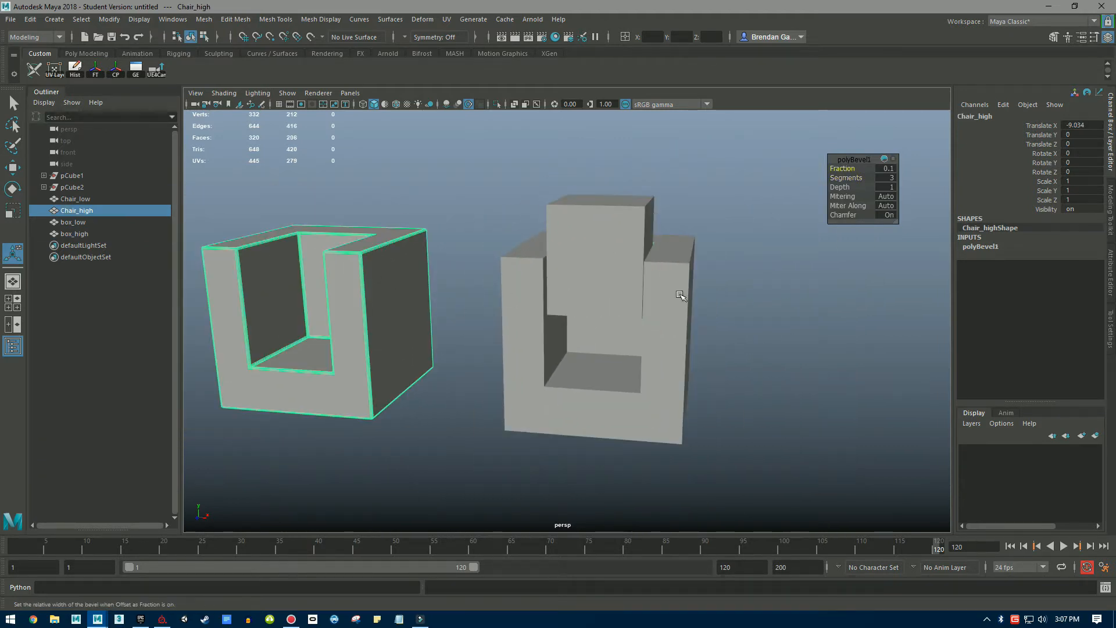
left_click_drag(628, 176, 663, 214)
scroll(690, 205, "down", 5)
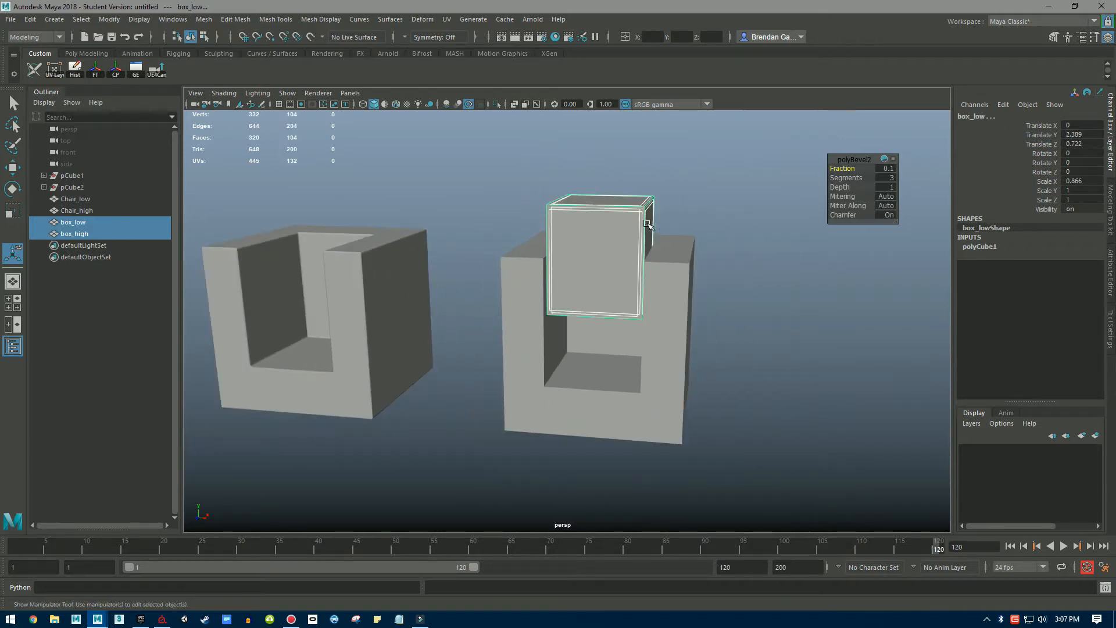
left_click(693, 200)
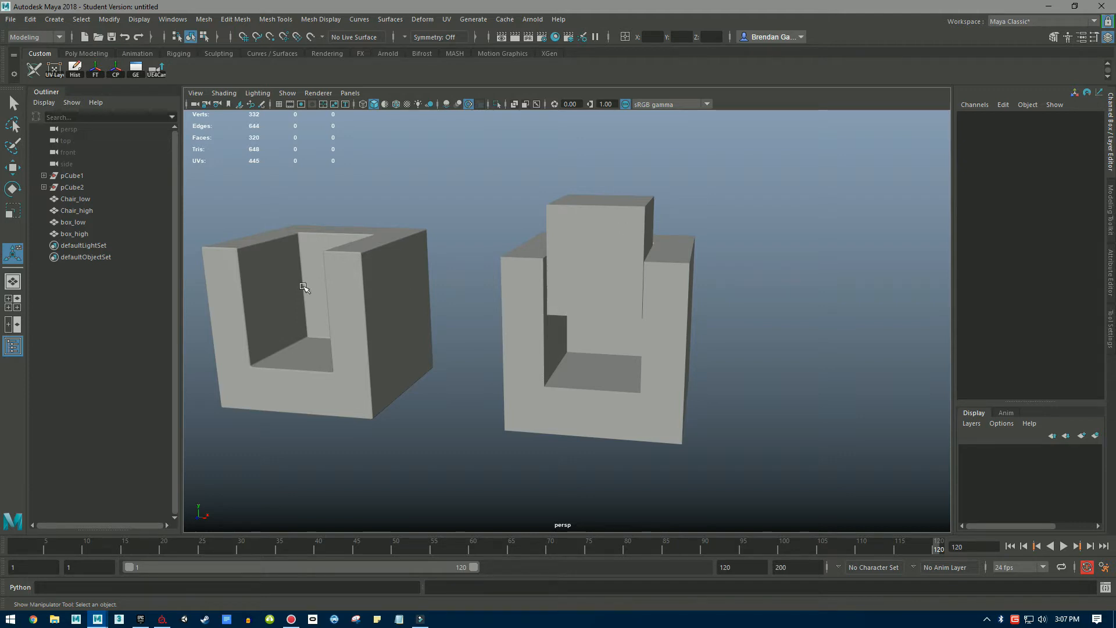
Set Chair_high's X translation to 0 and reorder it in the scene list directly above box_high.
left_click(370, 231)
key("ctrl+b")
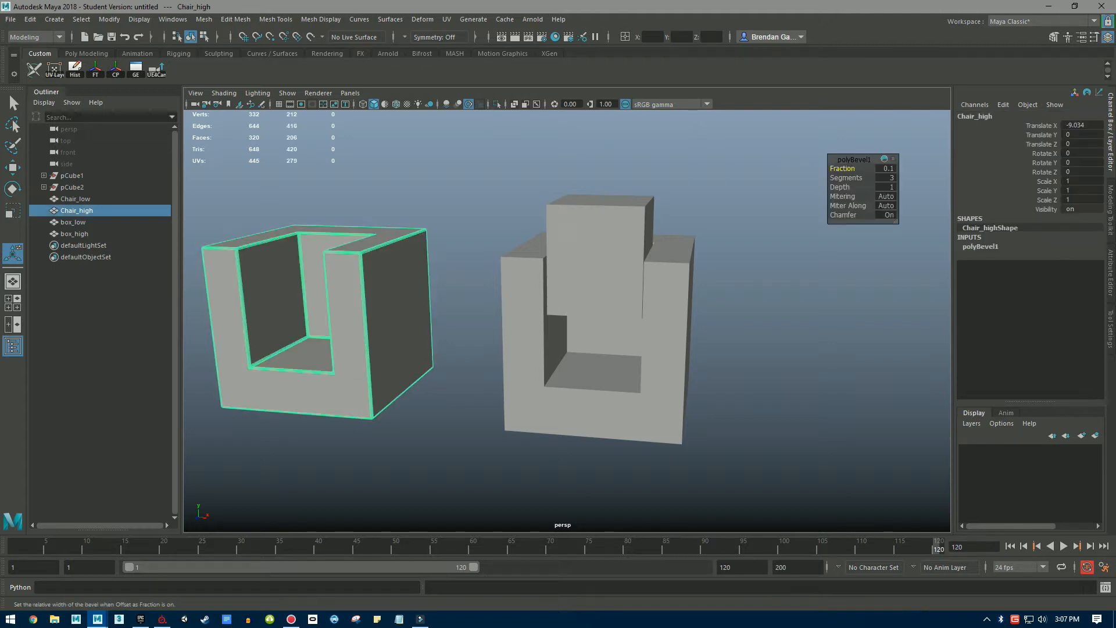
double_click(1086, 126)
type("0")
key("Return")
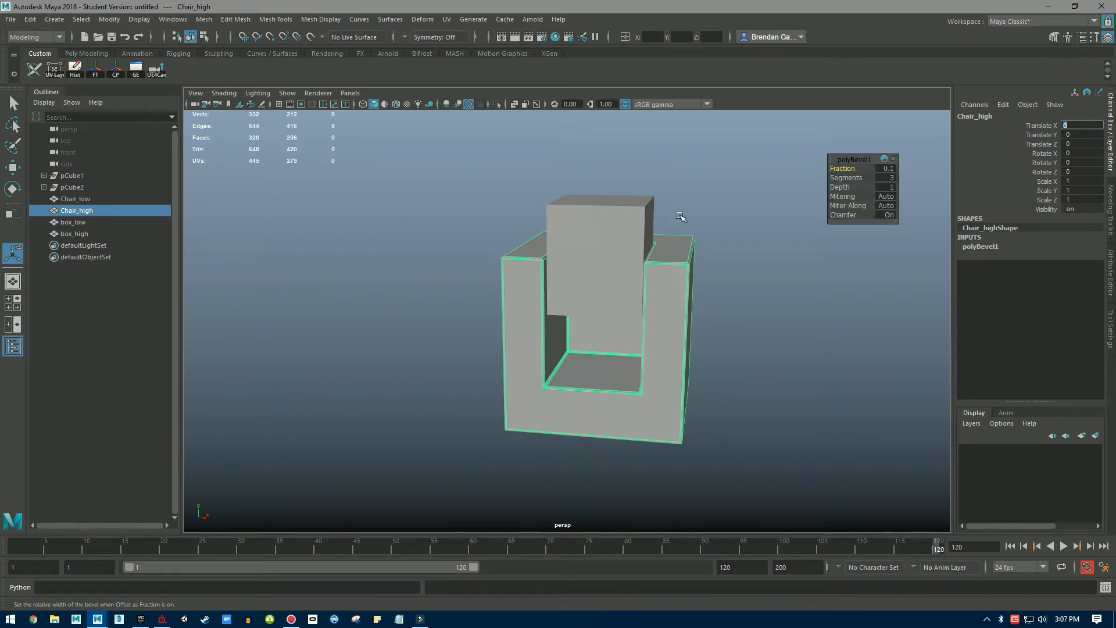
left_click(262, 273)
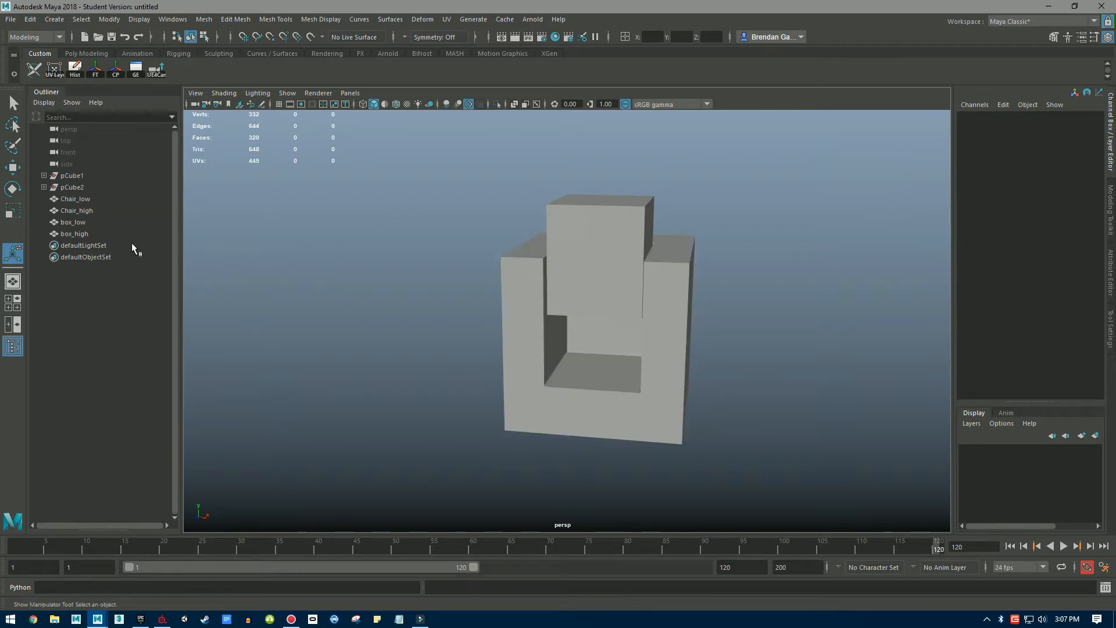
middle_click_drag(83, 213, 84, 228)
Assign a new Lambert material to Chair_high and box_high together.
left_click(102, 223)
left_click(101, 235, "shift")
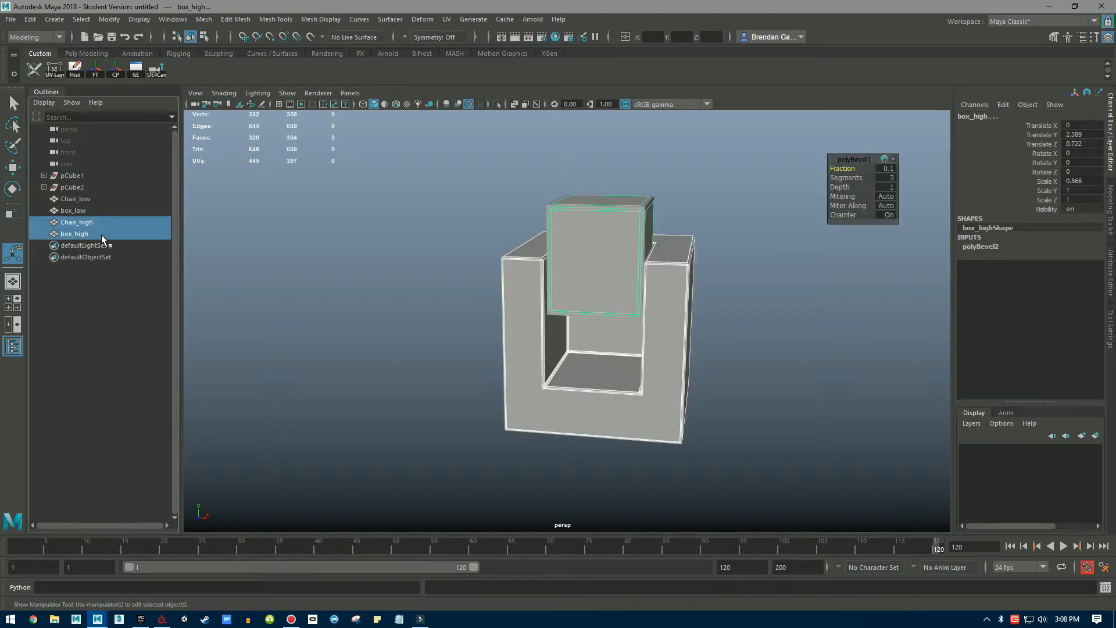
right_click_drag(746, 265, 750, 546)
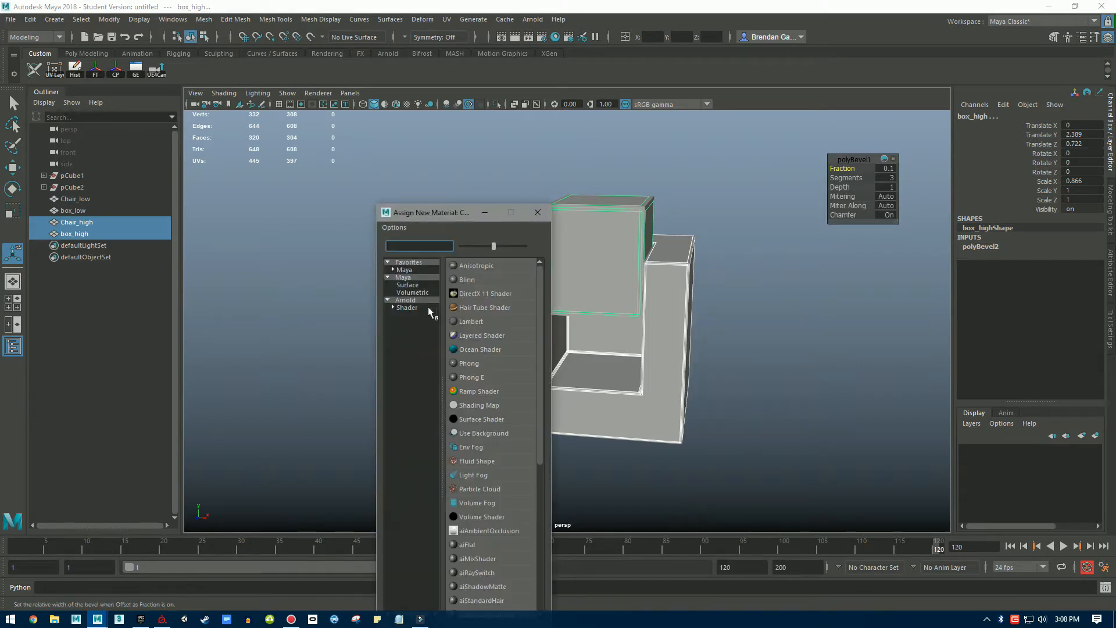
left_click(419, 270)
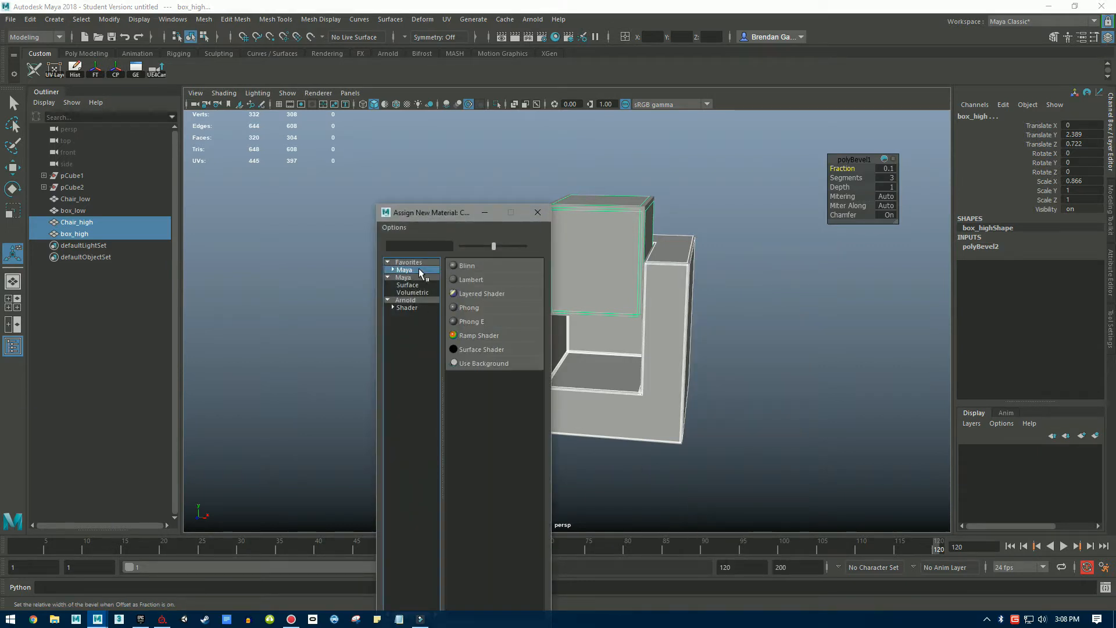
left_click(469, 280)
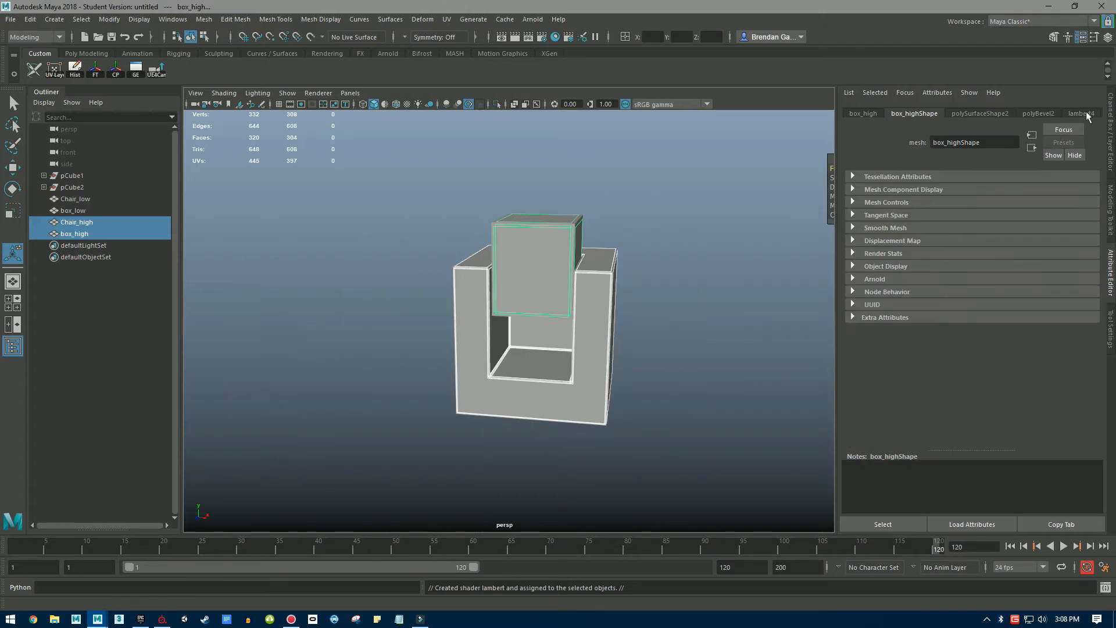
Delete history and freeze transformations on both high-poly pieces, and open their Lambert material's name for editing.
left_click(75, 69)
left_click(95, 74)
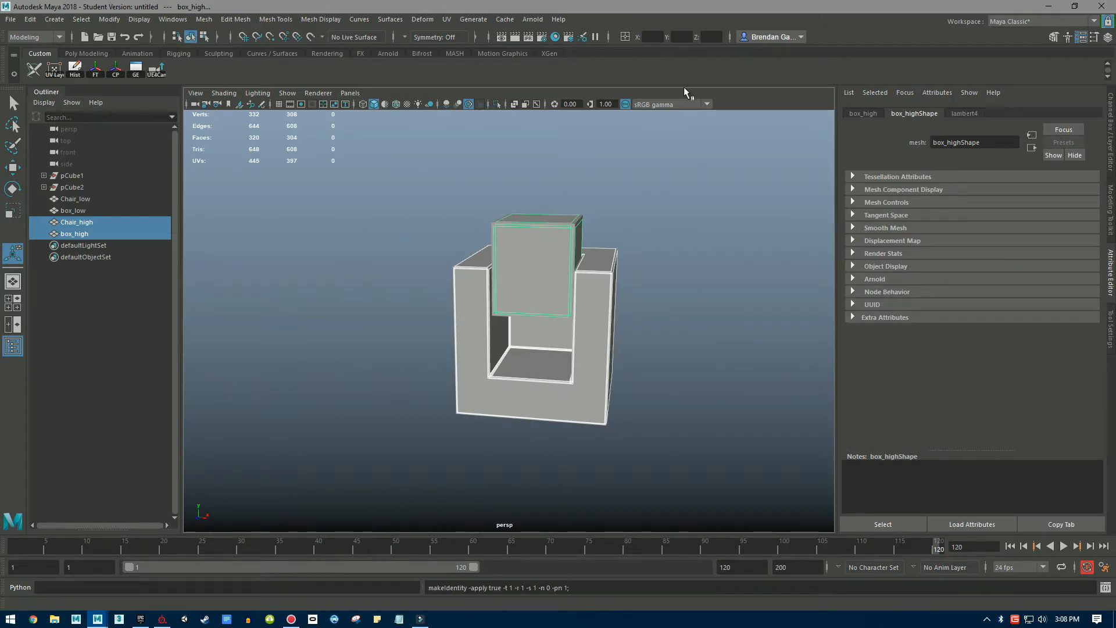
left_click(957, 114)
double_click(967, 145)
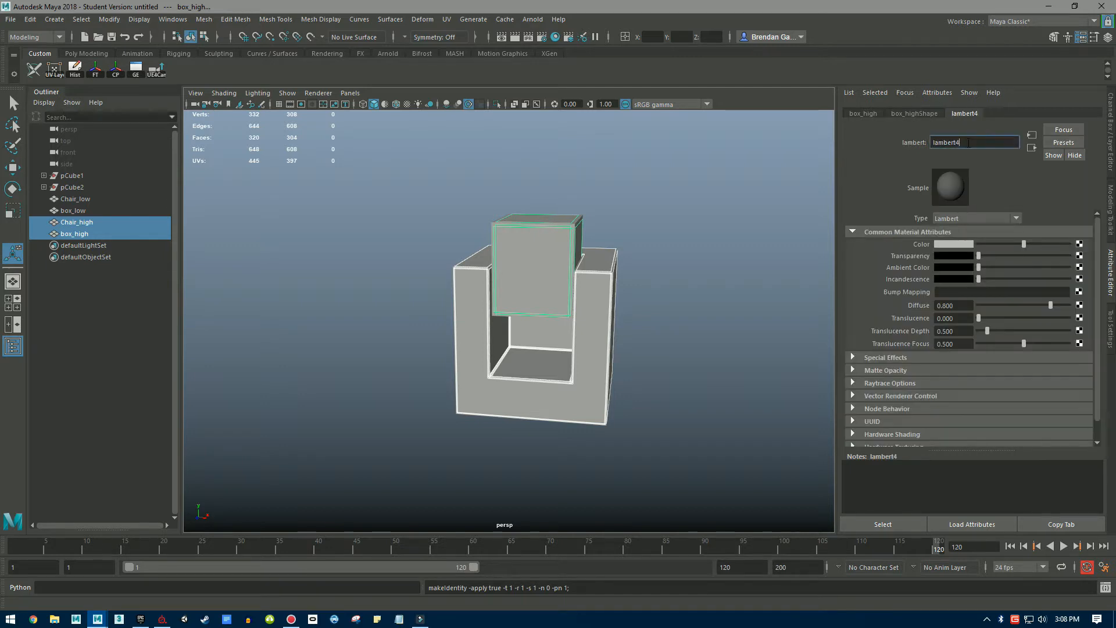
Assign a separate new Lambert material to Chair_low and box_low together.
left_click(94, 200)
left_click(95, 207, "ctrl")
key("g")
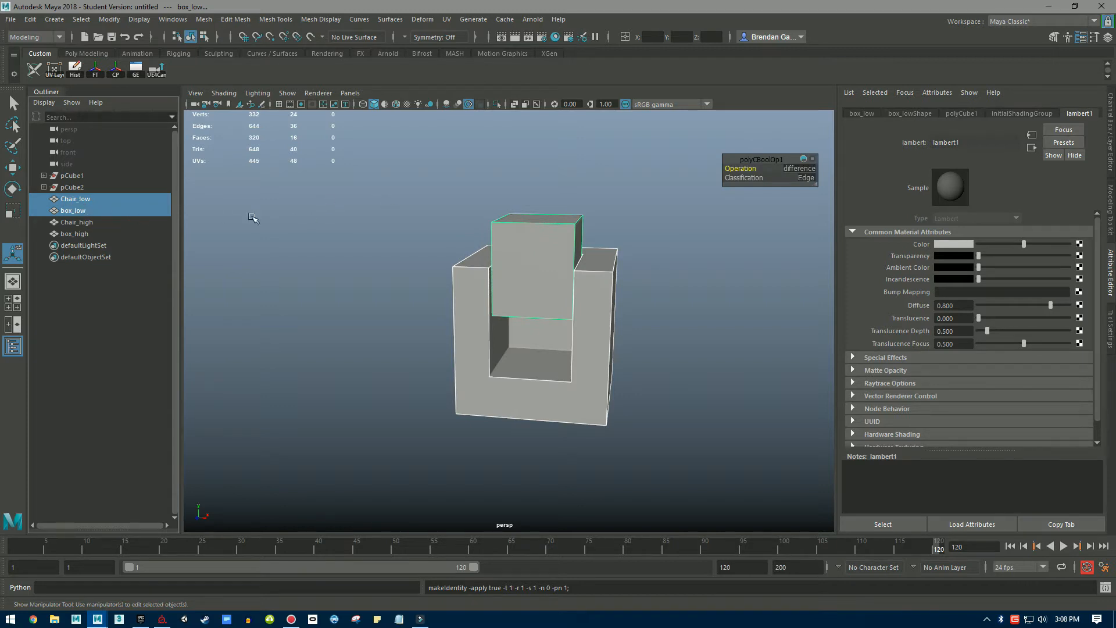
right_click_drag(424, 219, 431, 504)
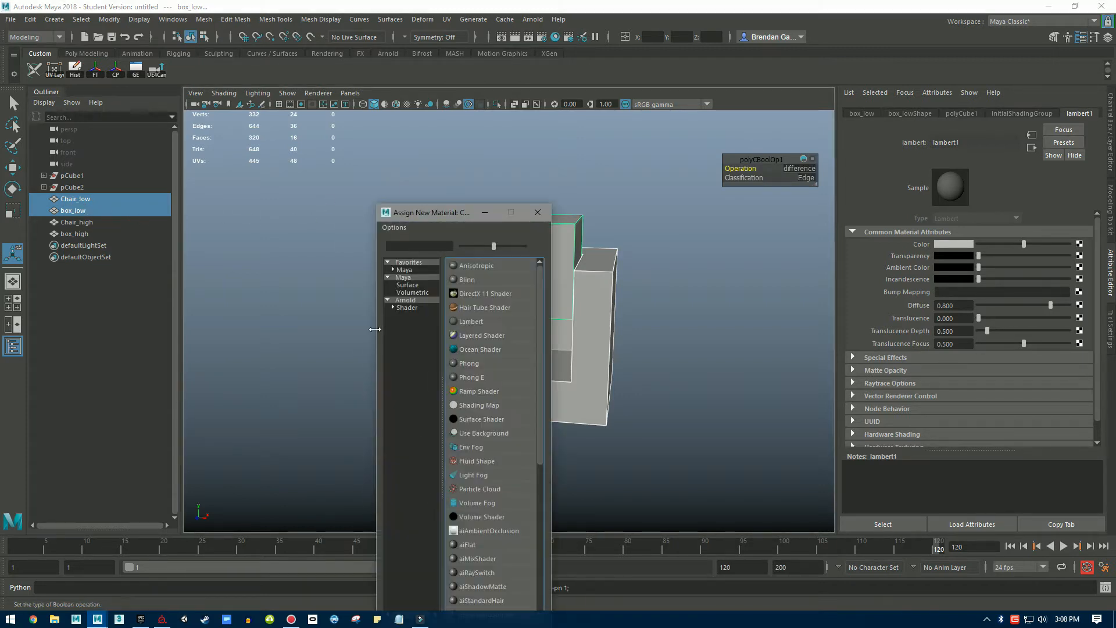
left_click(418, 270)
left_click(477, 278)
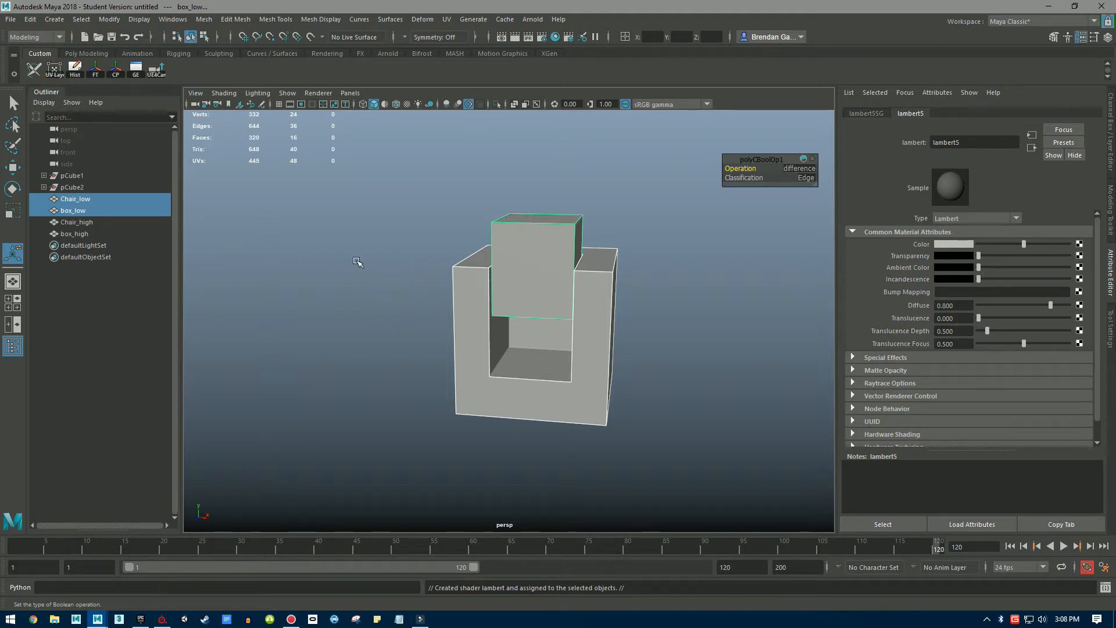
Select Chair_high and box_high and examine their beveled edges from several angles.
left_click(124, 223)
left_click(124, 232, "shift")
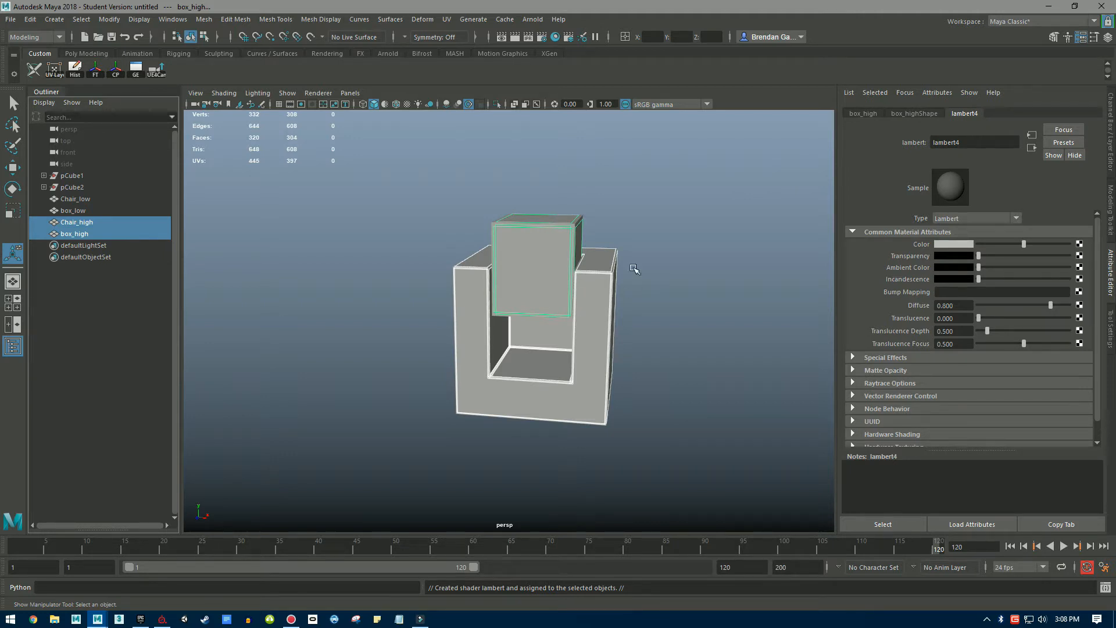
scroll(570, 242, "up", 4)
left_click_drag(795, 303, 740, 318, "alt")
scroll(647, 309, "down", 3)
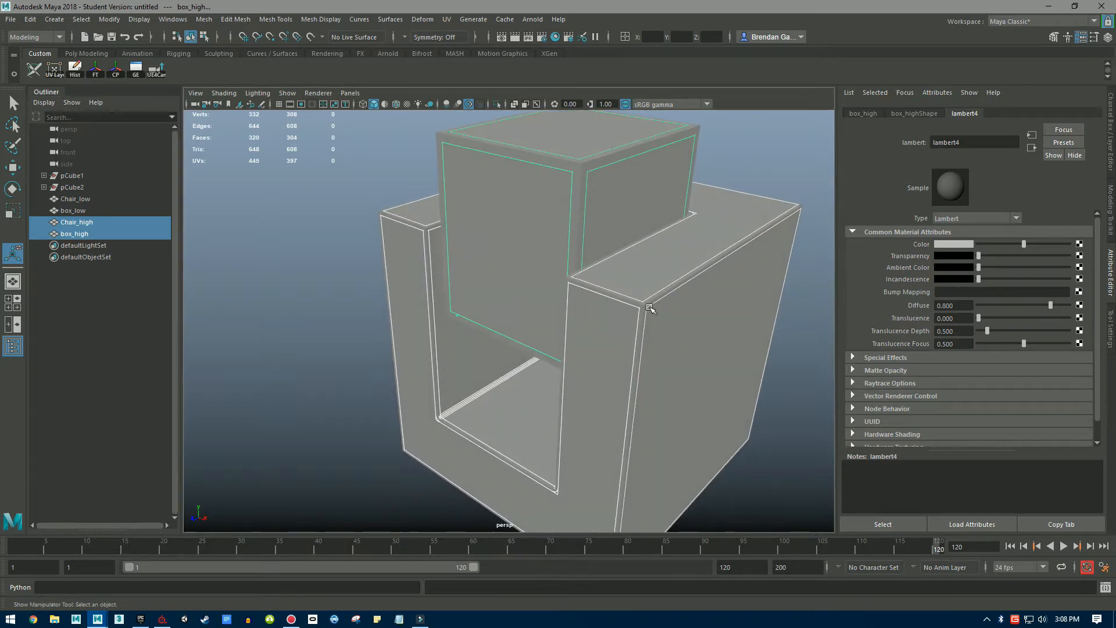
scroll(643, 304, "up", 3)
scroll(642, 306, "down", 3)
left_click_drag(617, 343, 628, 323, "alt")
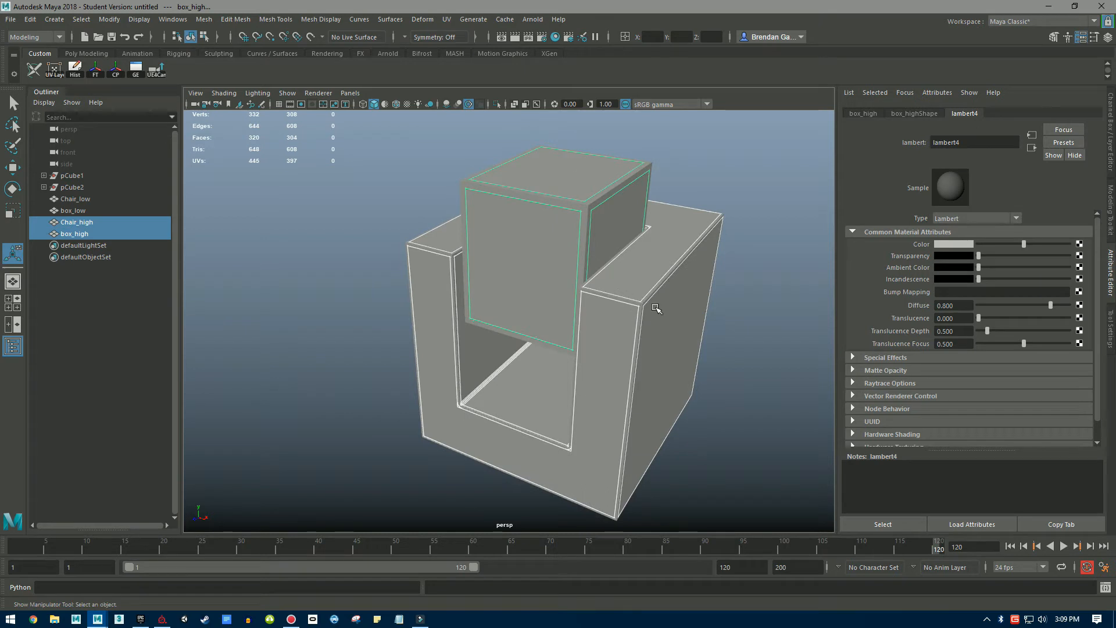
left_click_drag(513, 324, 391, 312, "alt")
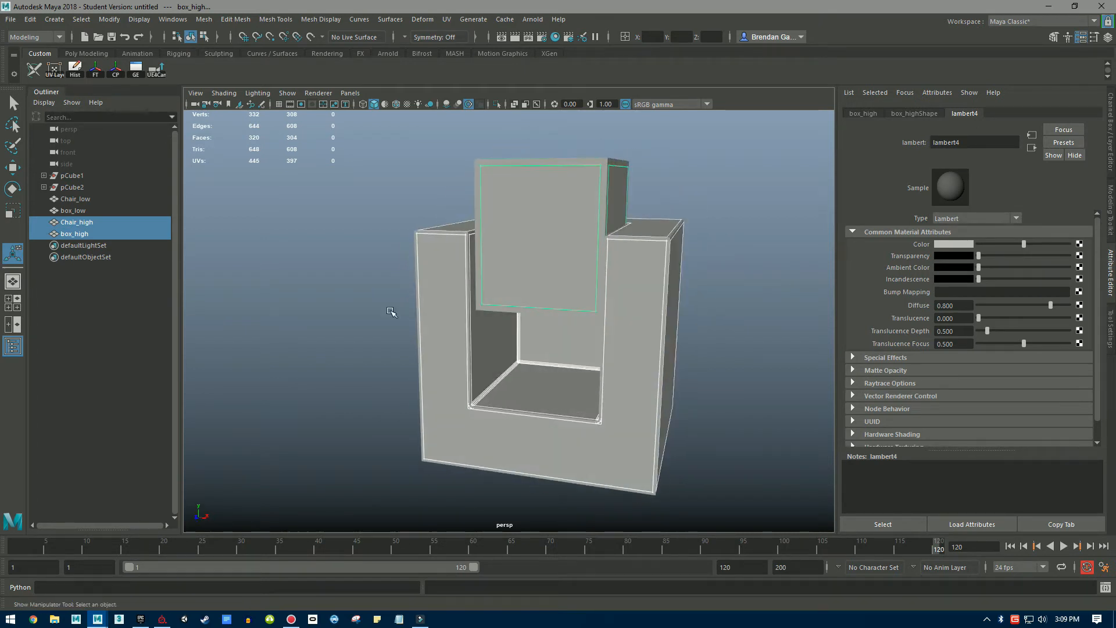
Apply an automatic UV projection to Chair_low and select box_low.
left_click(93, 199)
left_click(446, 19)
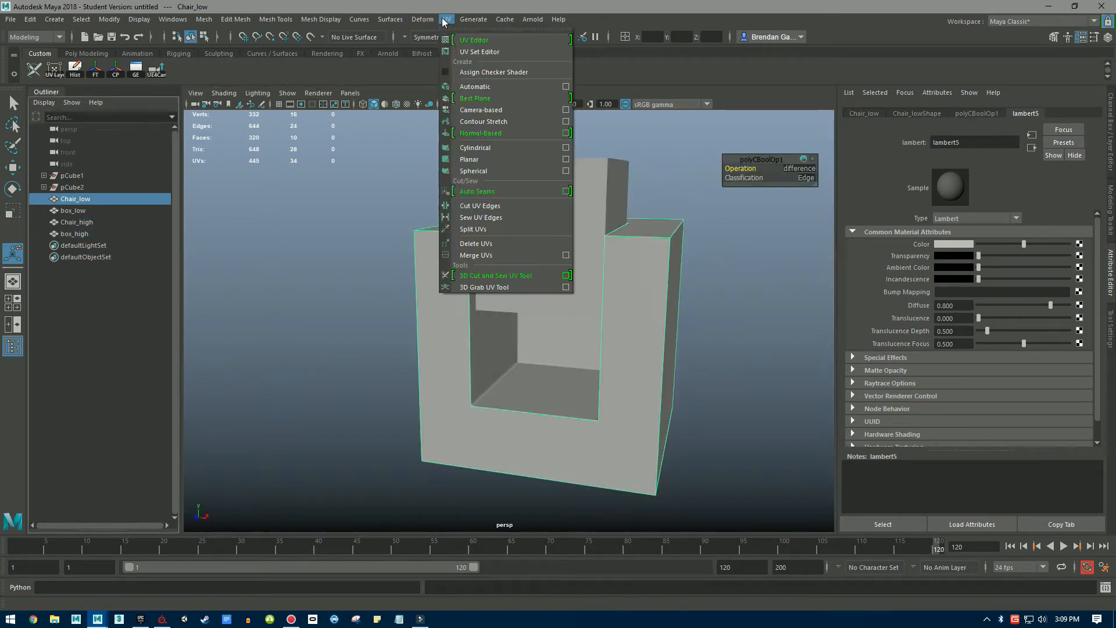
left_click(486, 88)
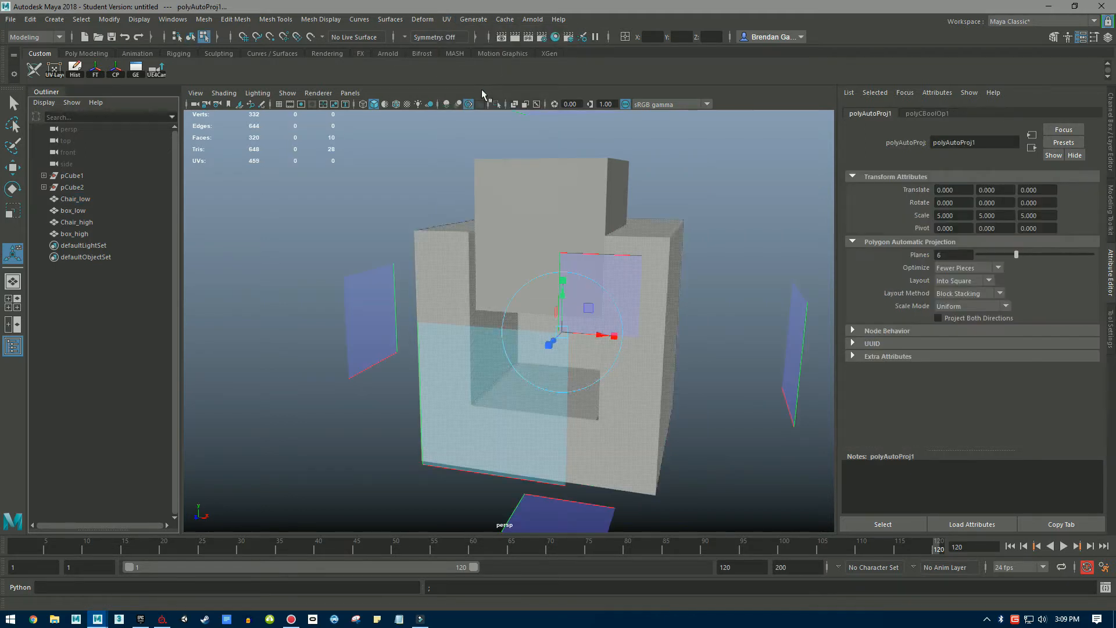
left_click(96, 212)
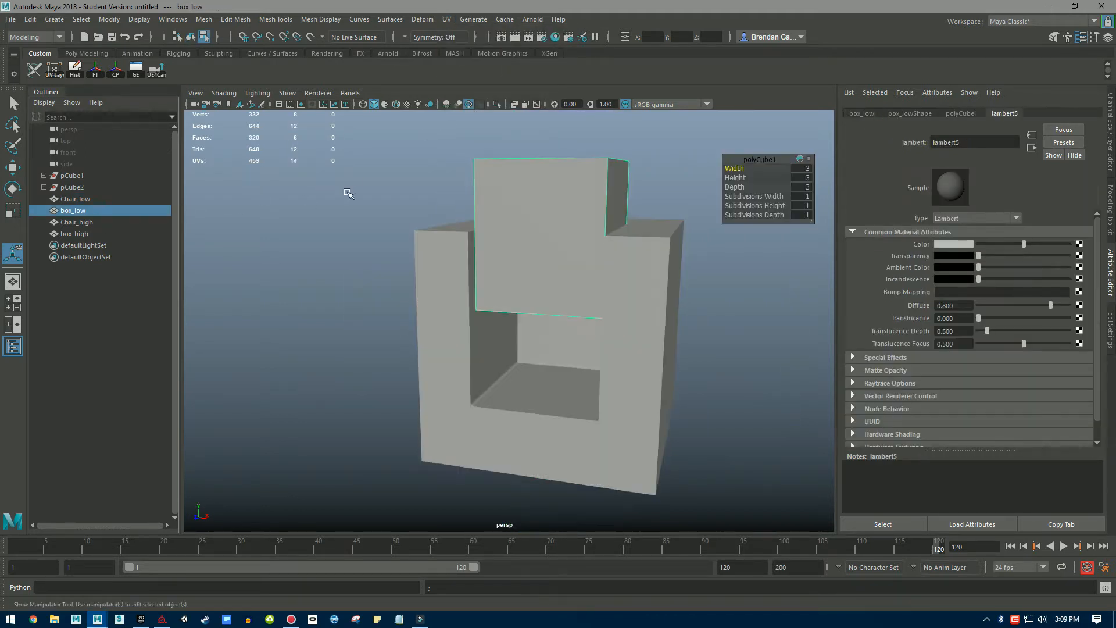
Apply an automatic UV projection to box_low.
left_click_drag(547, 206, 552, 169, "alt")
left_click(448, 23)
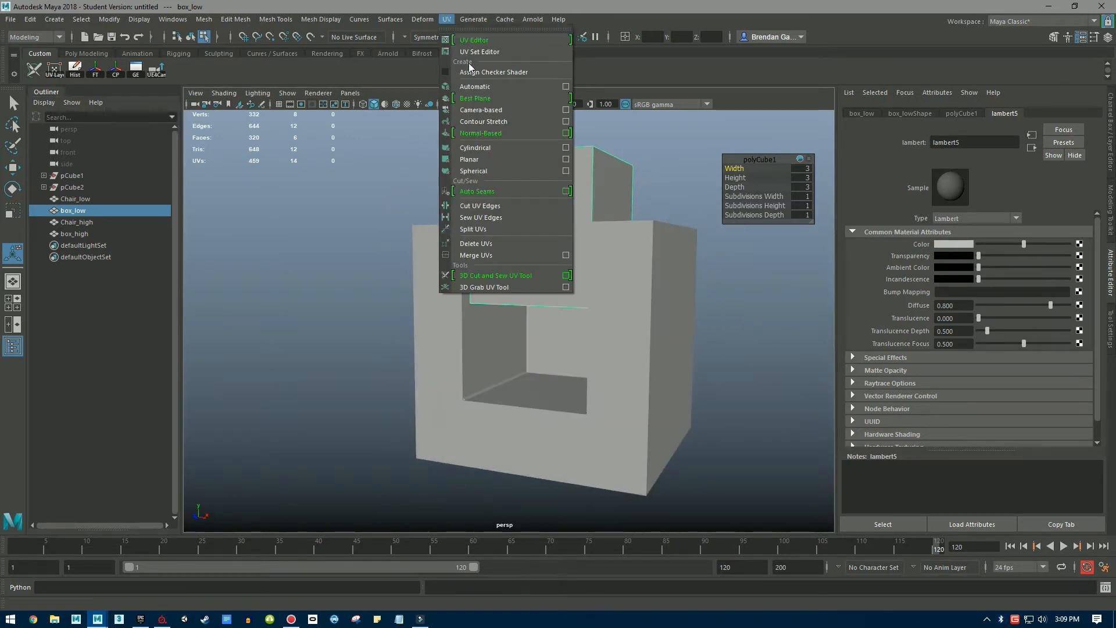
left_click(481, 84)
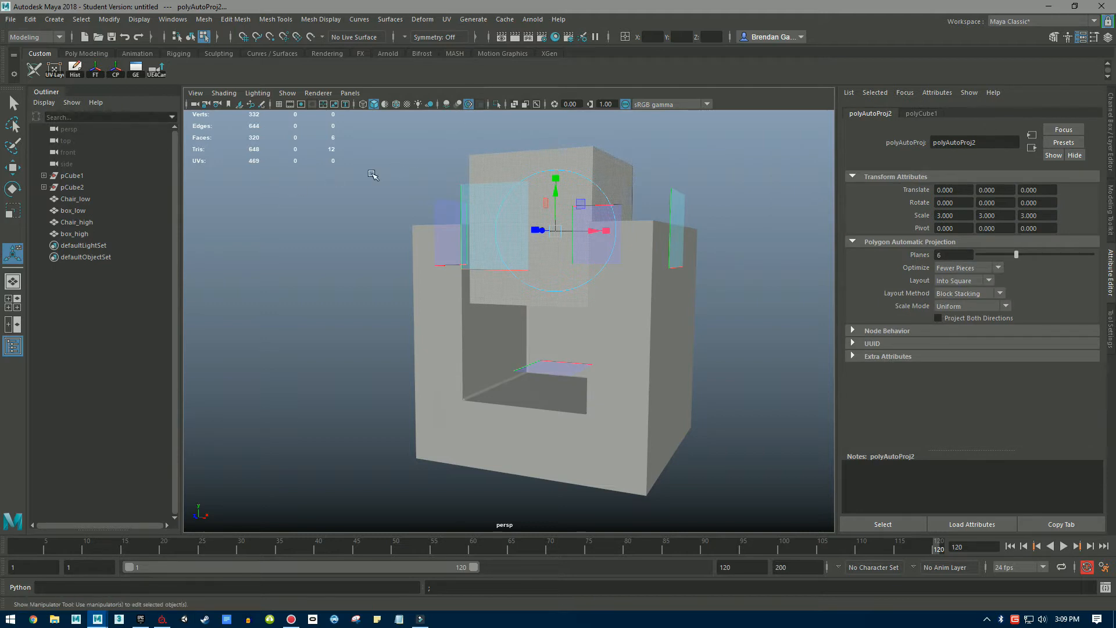
Show the UVs of Chair_low and box_low together in the UV Editor, with the background checker texture turned off.
left_click(447, 20)
left_click(468, 41)
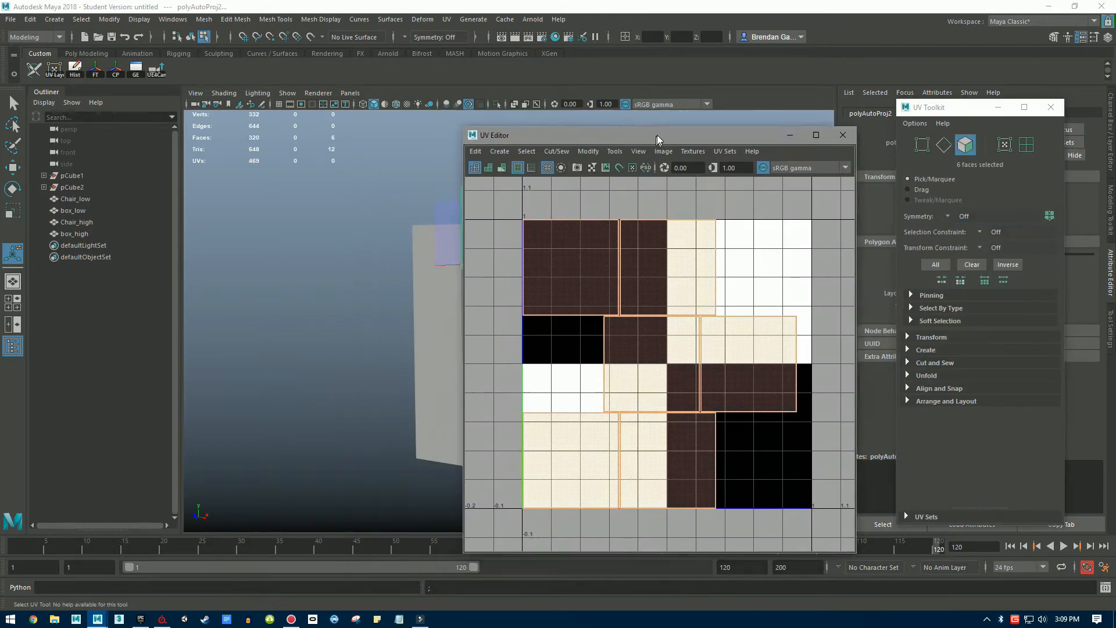
left_click_drag(657, 134, 818, 100)
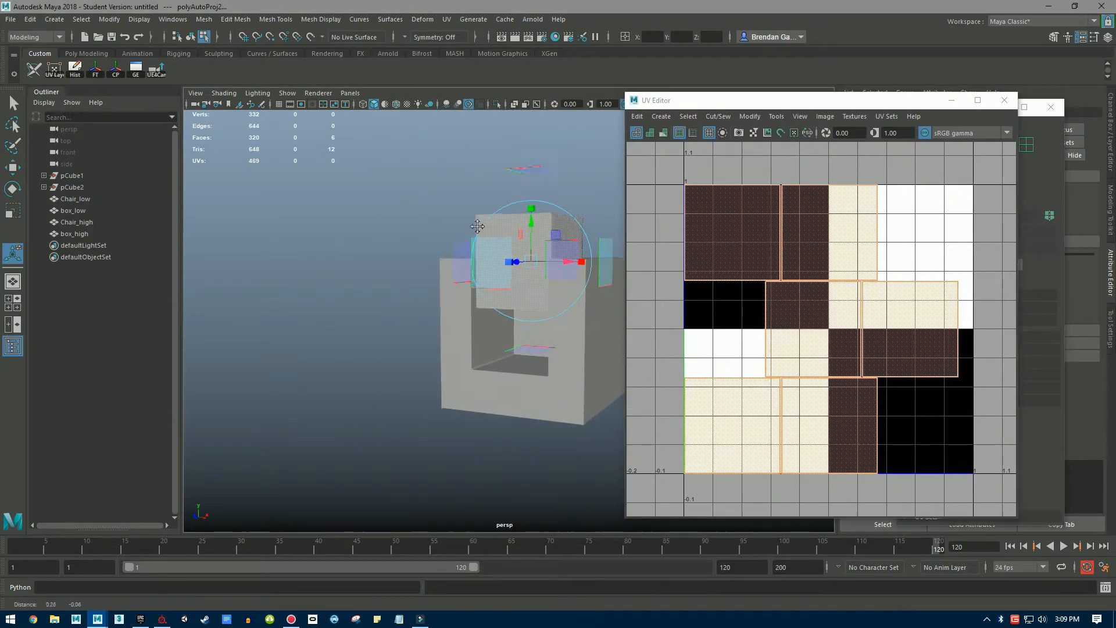
middle_click_drag(457, 220, 329, 196, "alt")
left_click(97, 200)
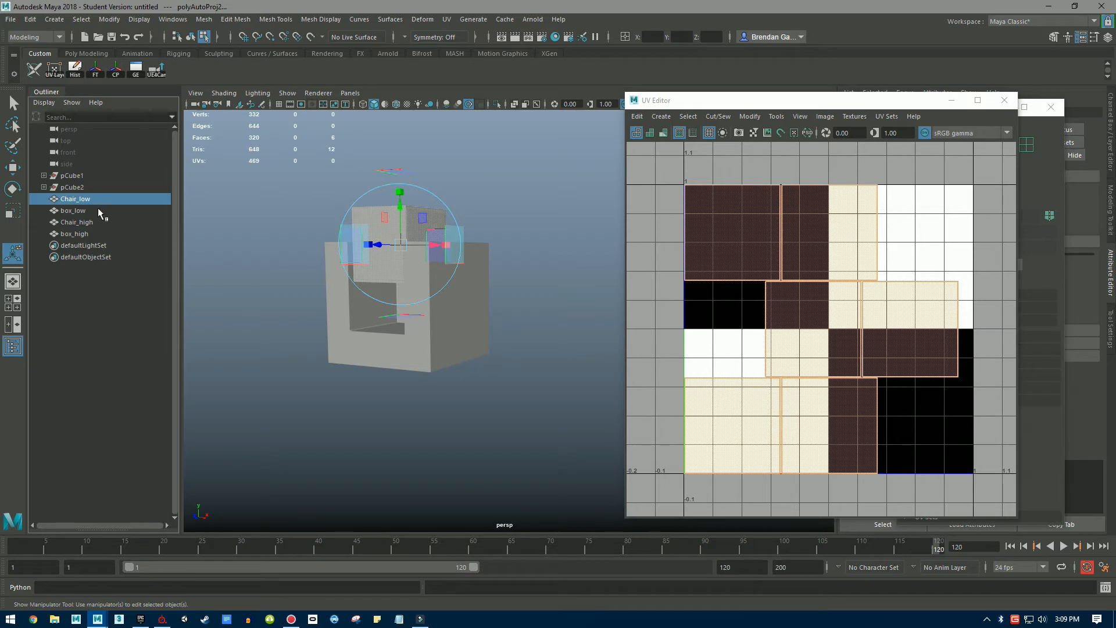
left_click(97, 211, "shift")
left_click_drag(719, 95, 490, 101)
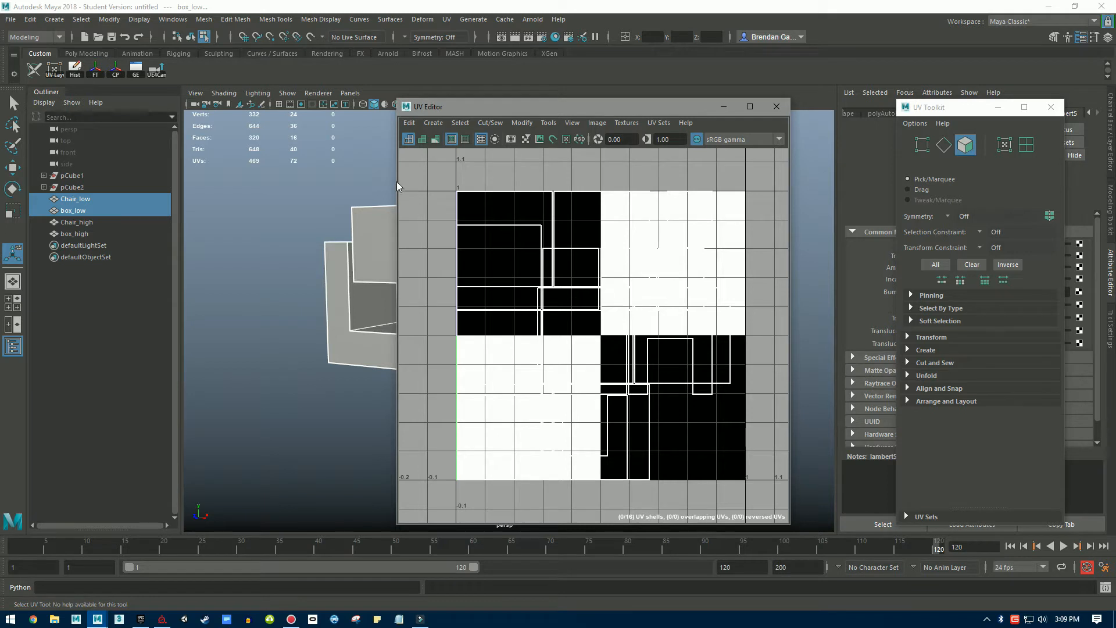
left_click_drag(395, 181, 207, 177)
left_click(350, 139)
scroll(504, 247, "down", 4)
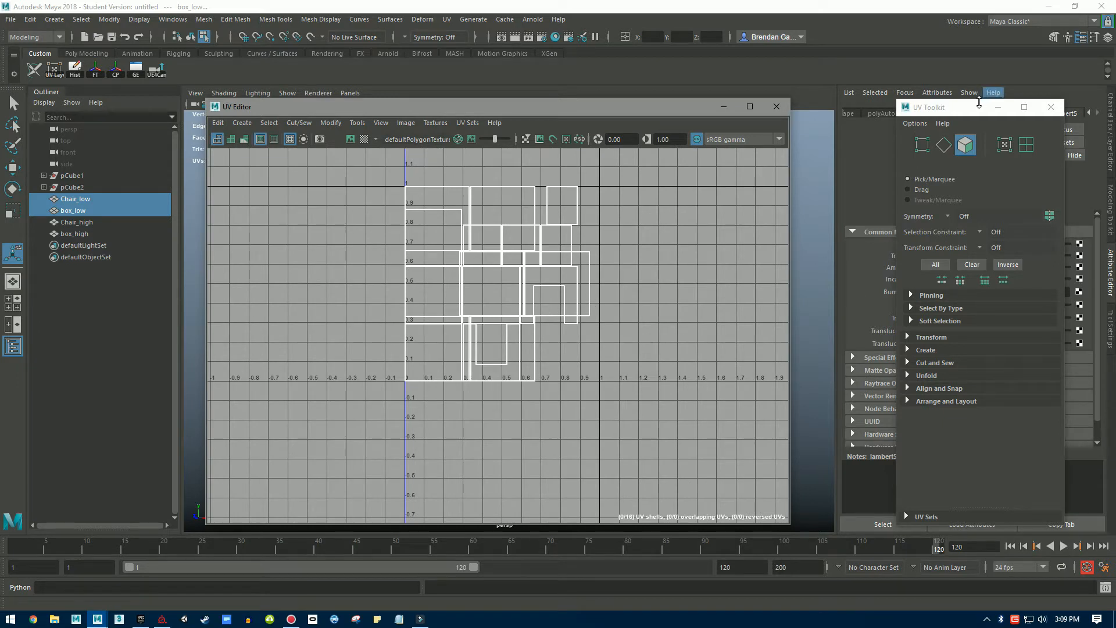
Open the Layout UVs options for the two low-poly pieces and reset the settings to their defaults.
left_click_drag(979, 110, 884, 80)
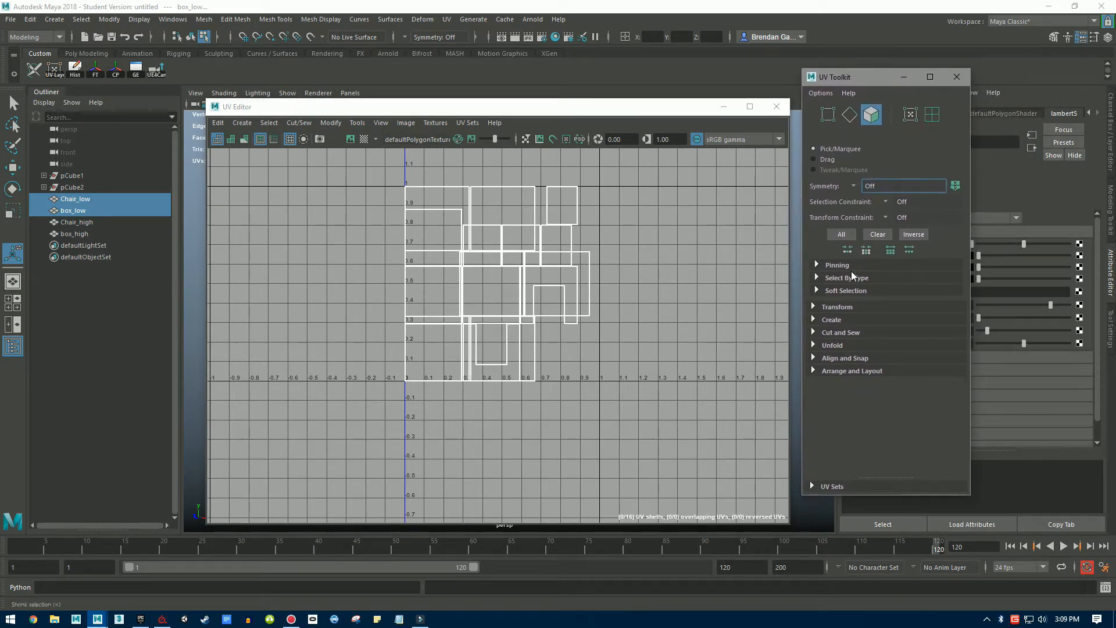
left_click(813, 371)
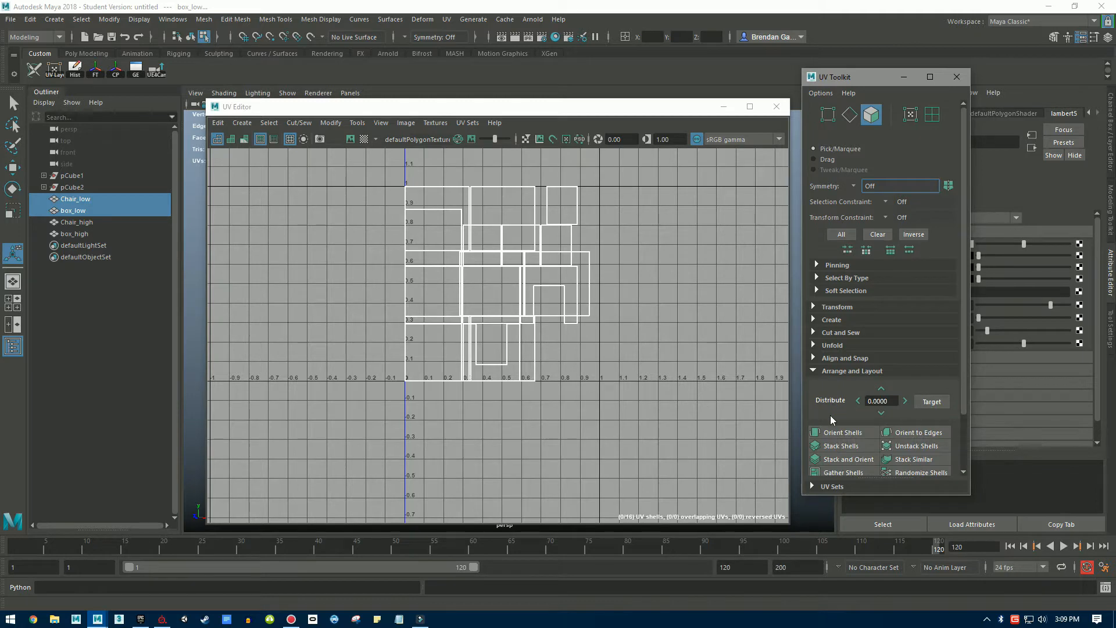
scroll(833, 386, "down", 3)
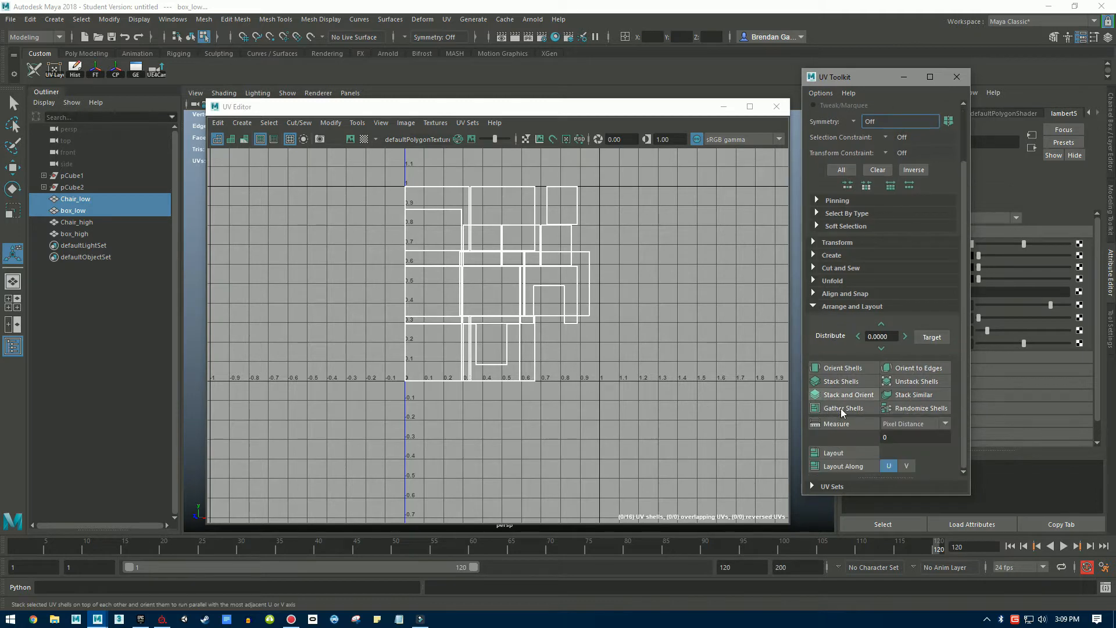
left_click(842, 452, "shift")
left_click(530, 94)
left_click(537, 117)
left_click_drag(630, 82, 750, 97)
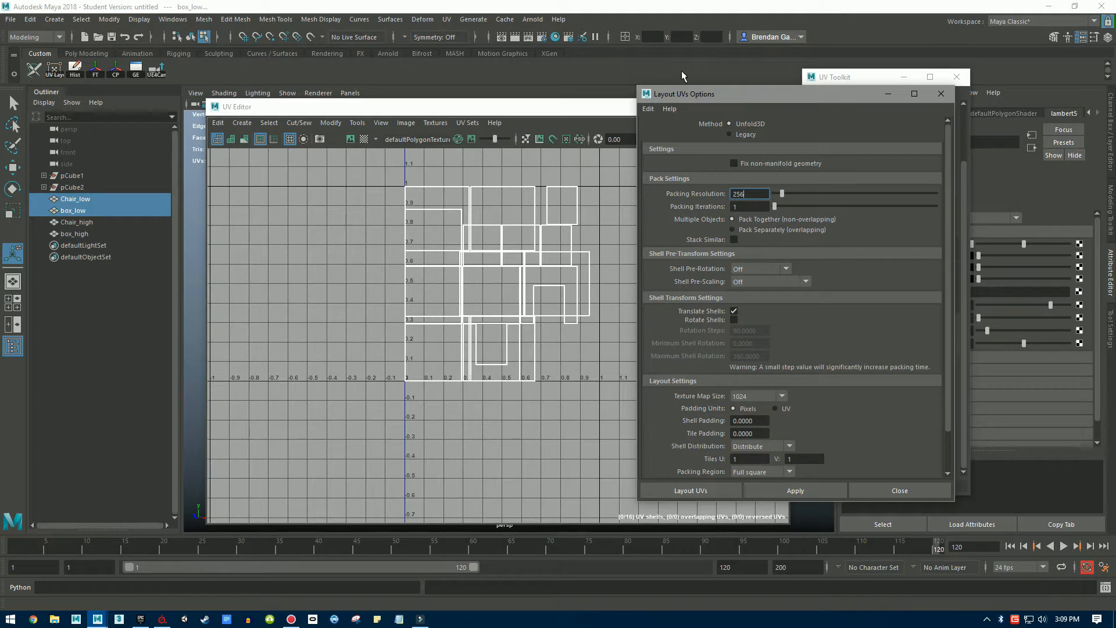
Set the packing resolution to 1024, shell pre-scaling to Preserve UV Ratios, and allow shells to rotate.
left_click_drag(742, 97, 744, 83)
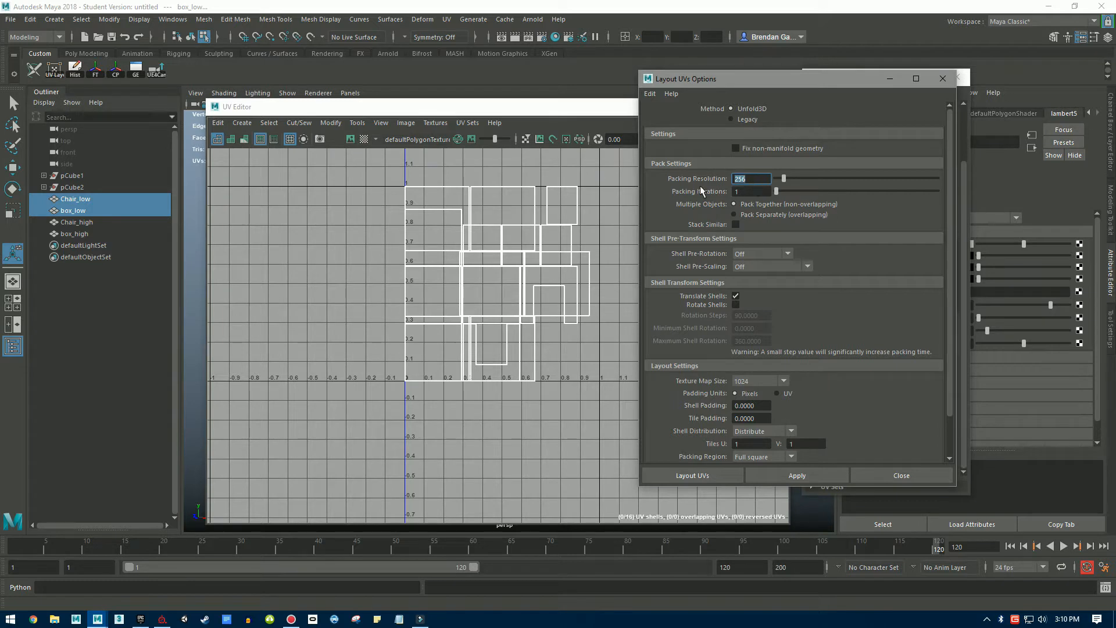
type("1024")
key("Return")
left_click(755, 267)
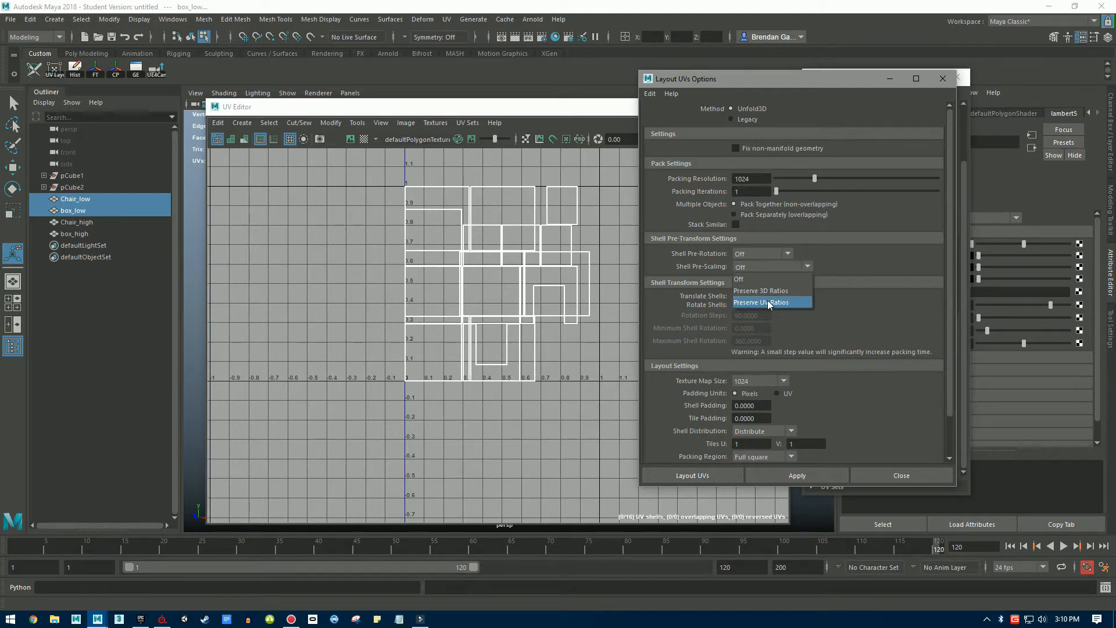
left_click(767, 300)
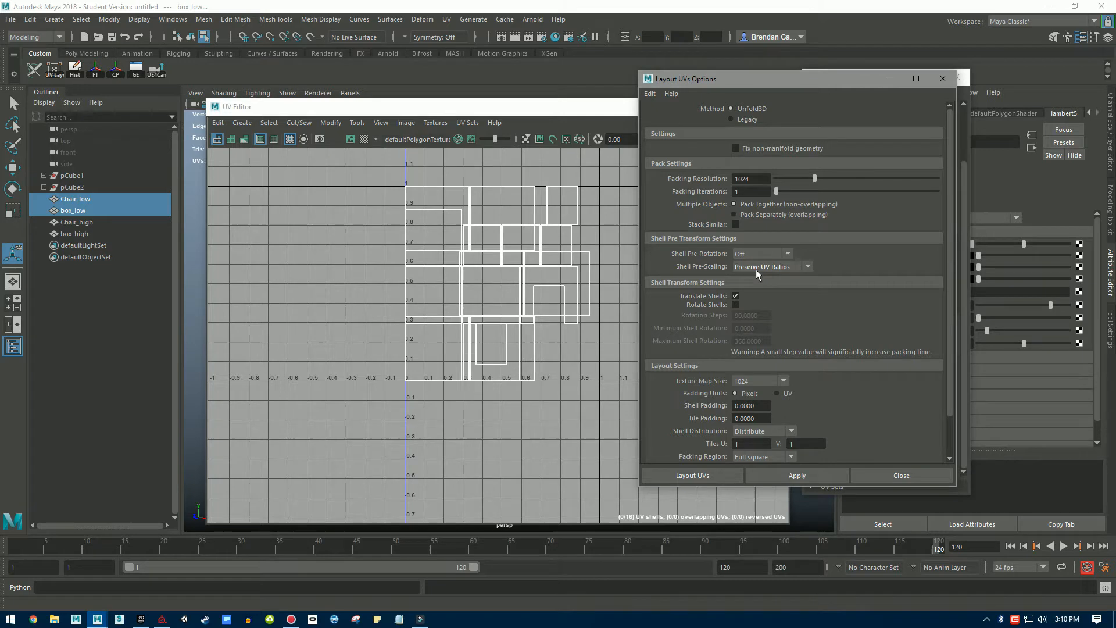
left_click(736, 305)
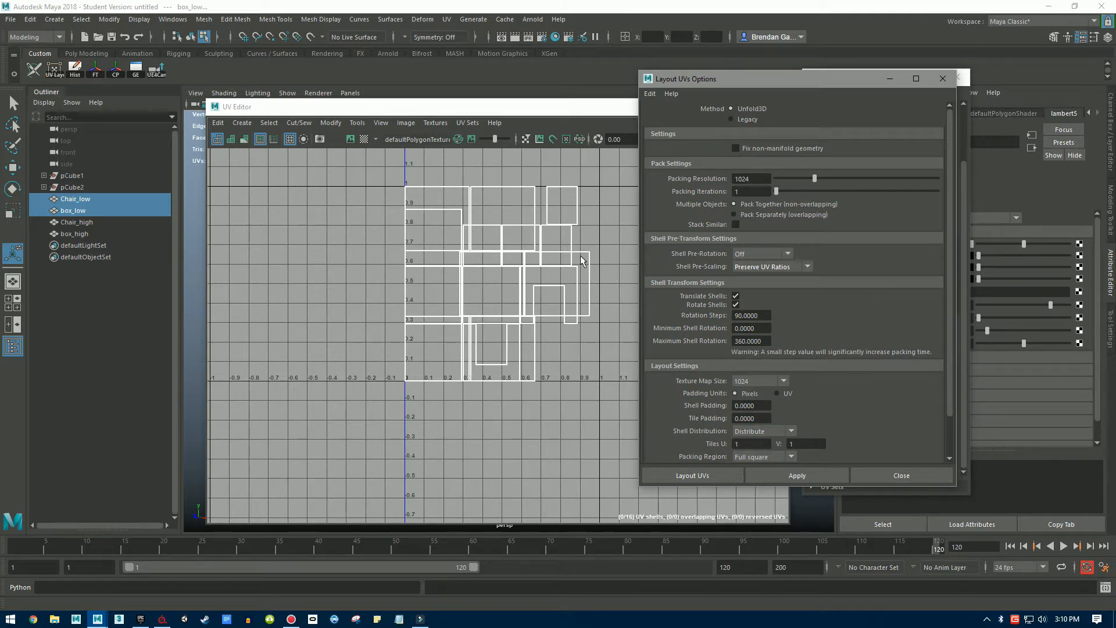
Set shell padding and tile padding to 15 pixels each, and apply the UV layout to both low-poly pieces.
scroll(858, 378, "down", 2)
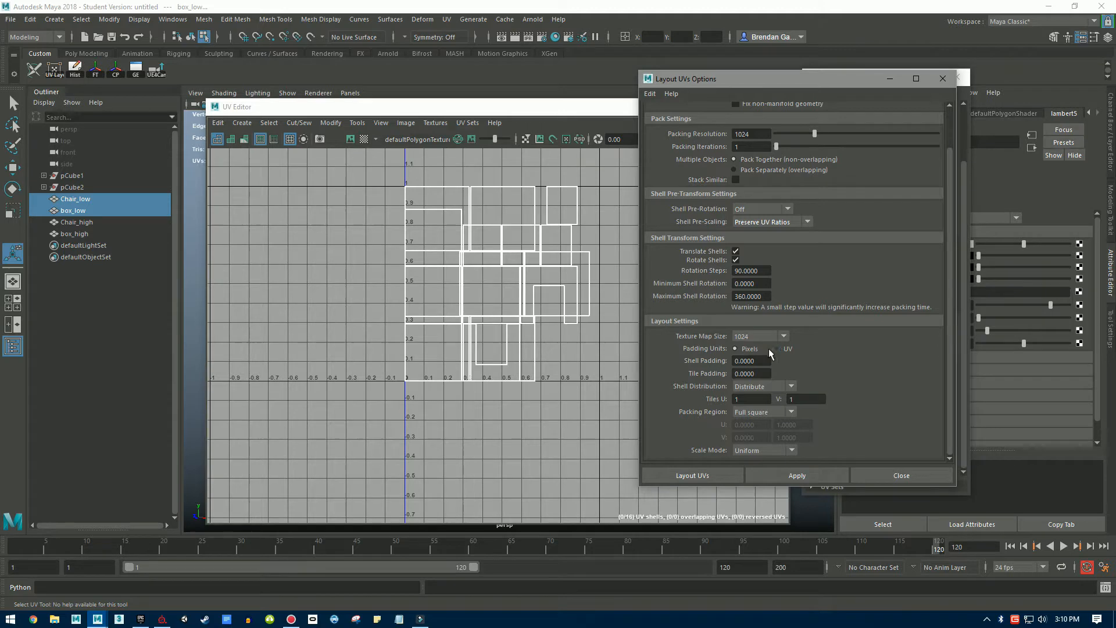
left_click(760, 361)
type("15")
key("Tab")
type("15")
key("Return")
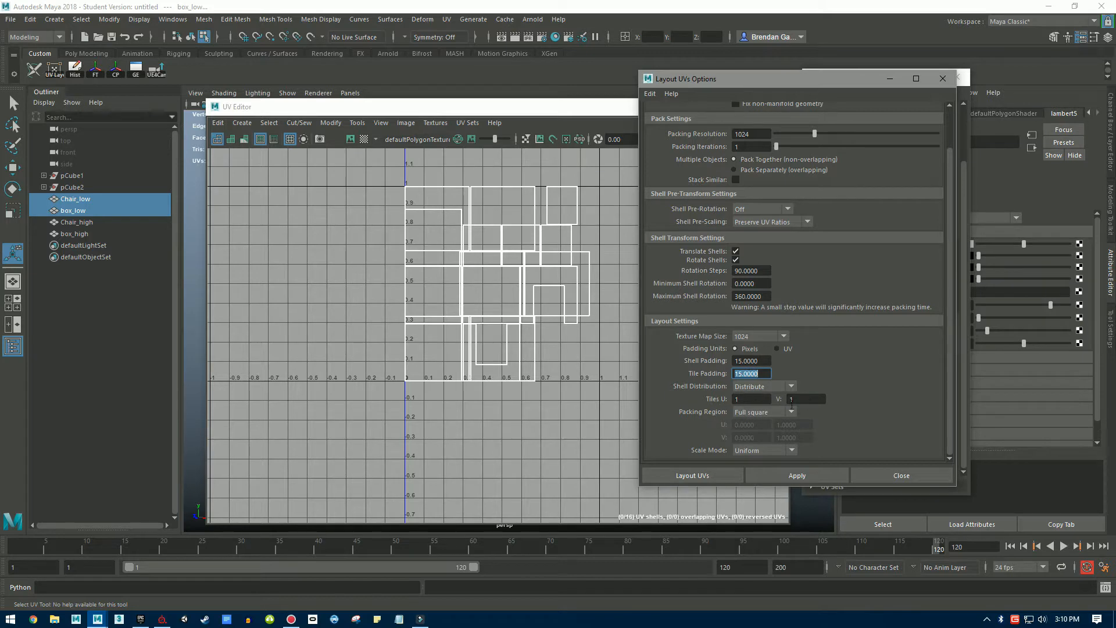
left_click(782, 478)
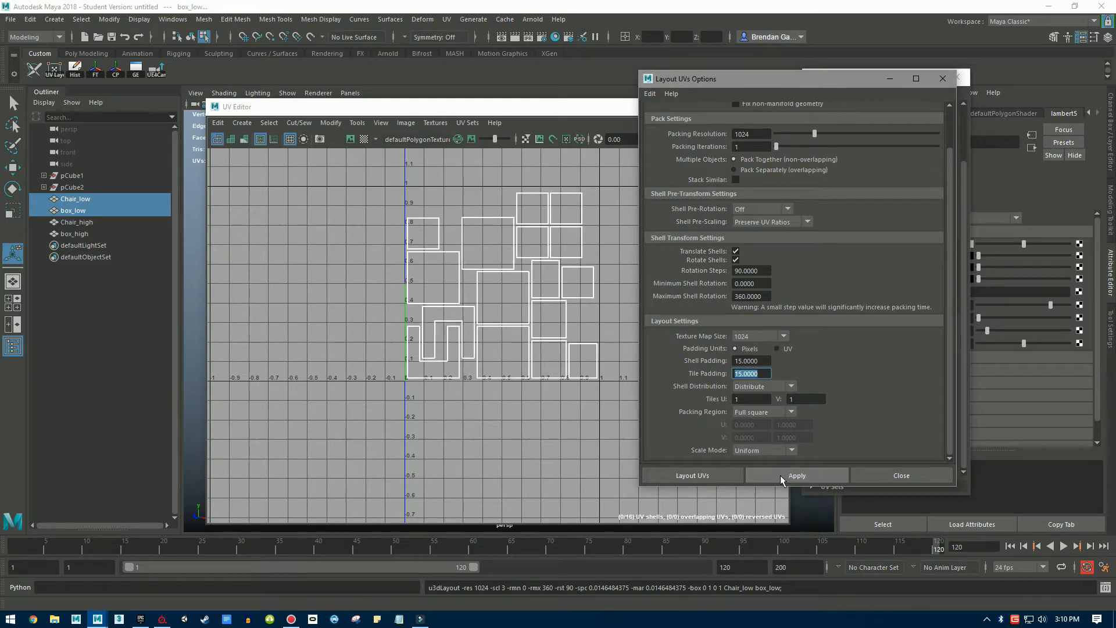
Examine the spacing between the packed UV shells, and close the layout options, UV Editor and UV Toolkit.
scroll(448, 317, "up", 4)
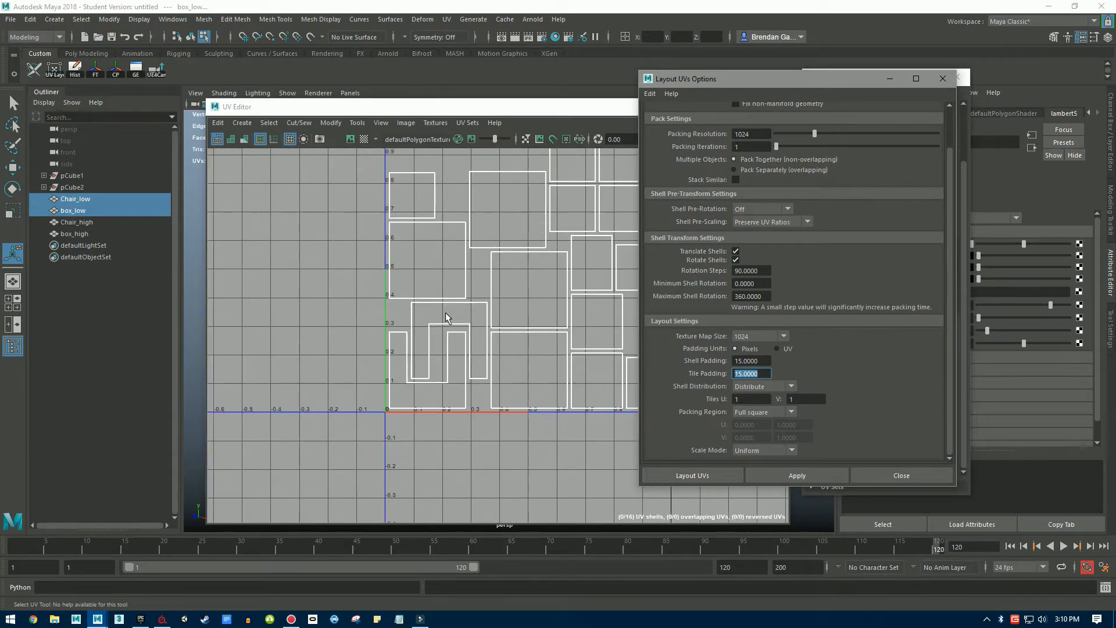
scroll(454, 314, "down", 4)
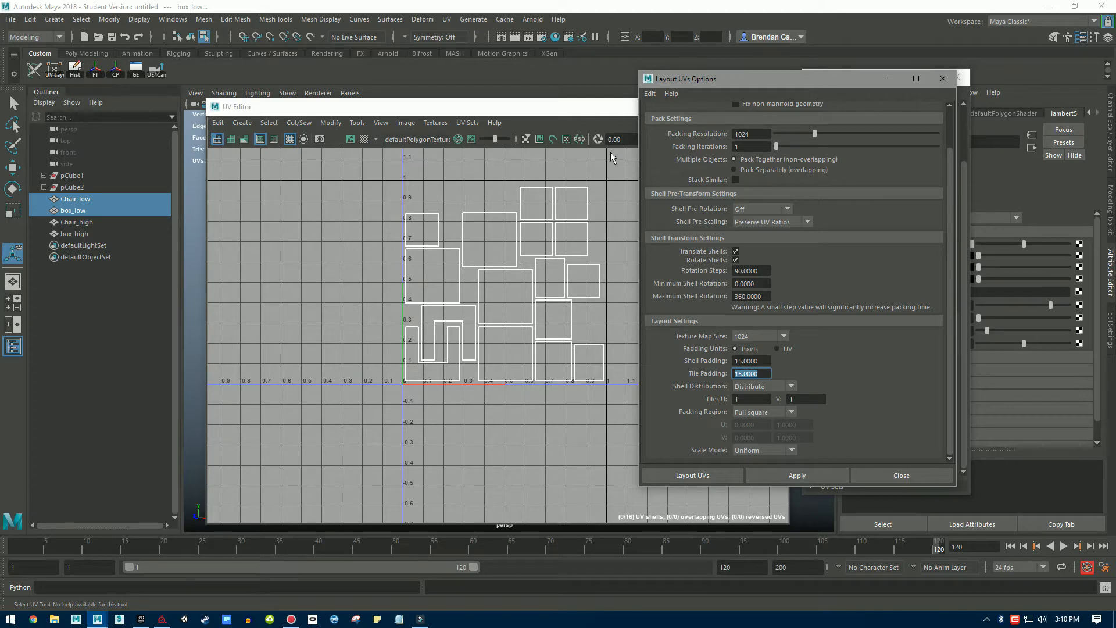
scroll(410, 386, "up", 4)
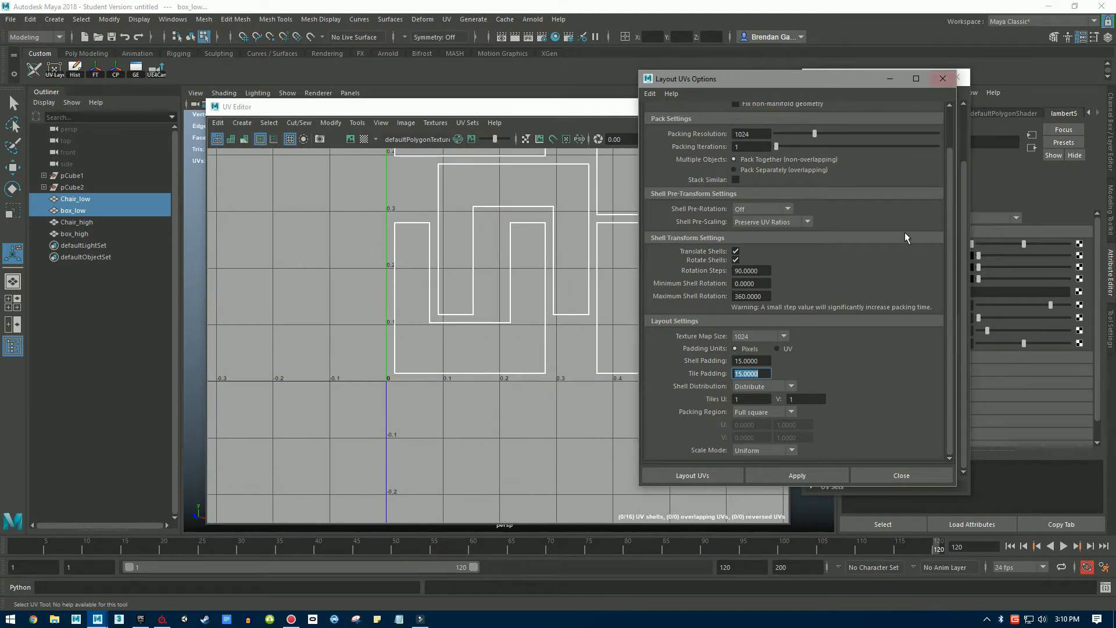
left_click(879, 477)
scroll(599, 384, "down", 6)
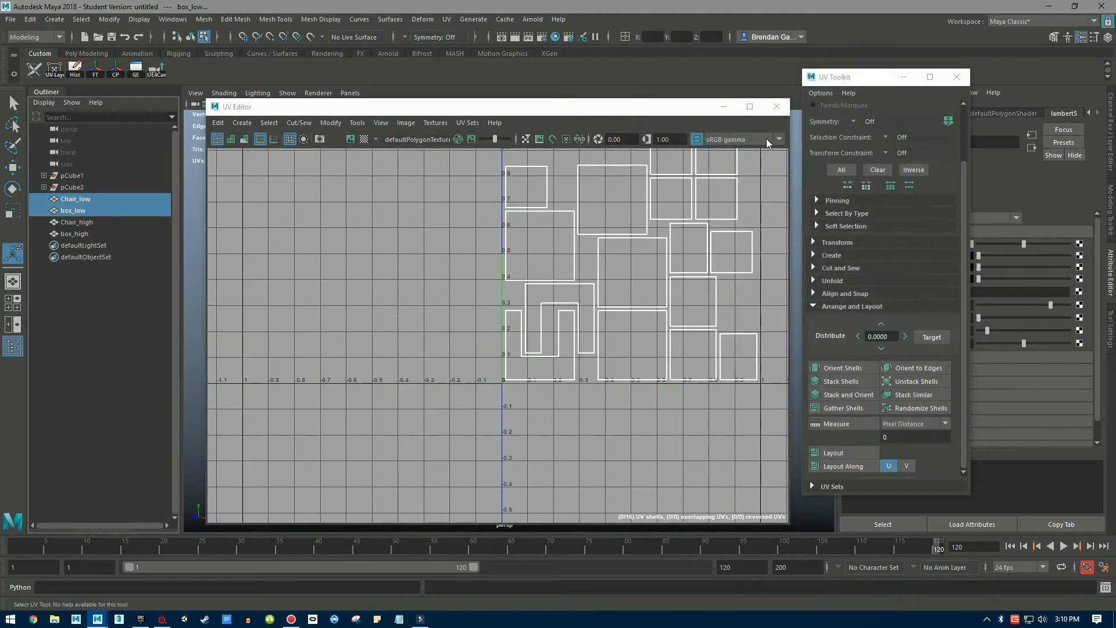
left_click(776, 106)
left_click(955, 76)
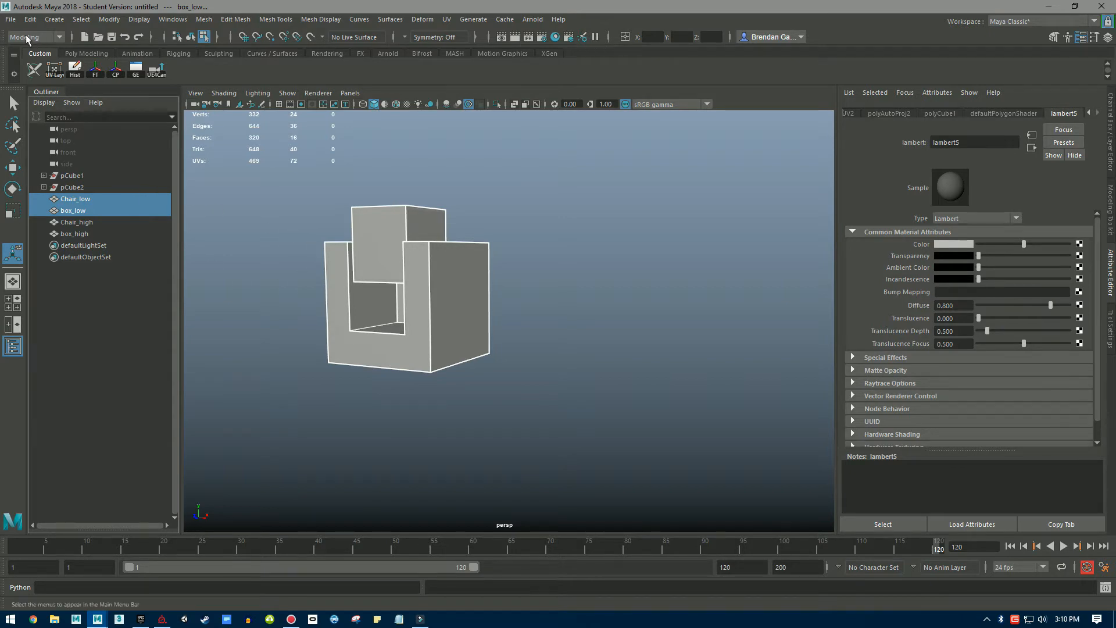
Start exporting the selected low-poly pieces as an FBX to the Desktop, replacing the existing poly_low file.
left_click(10, 19)
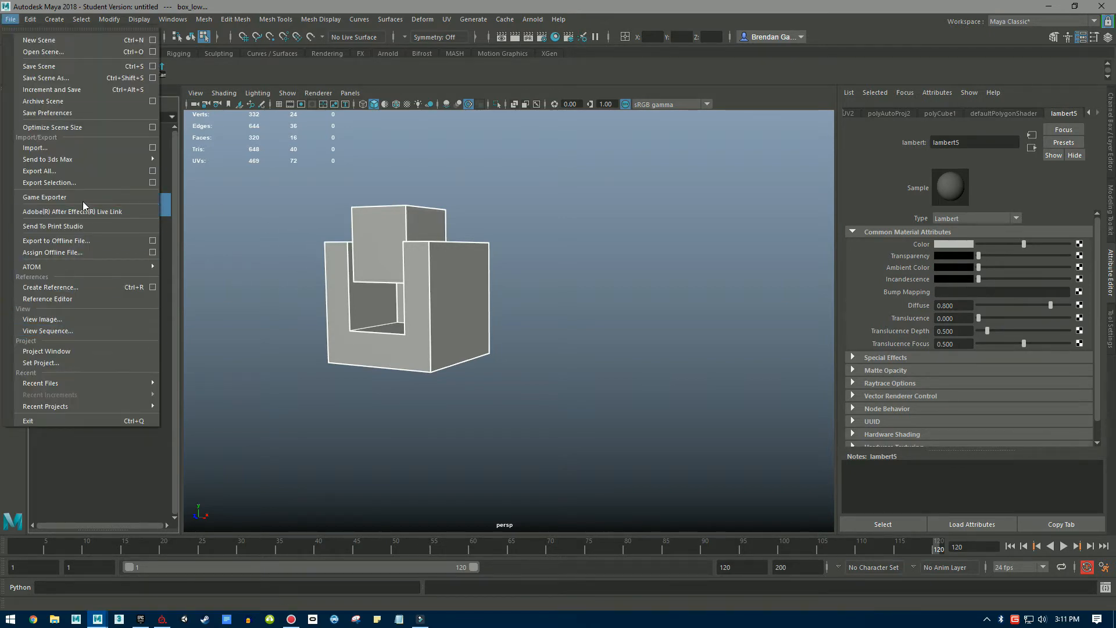
left_click(90, 182)
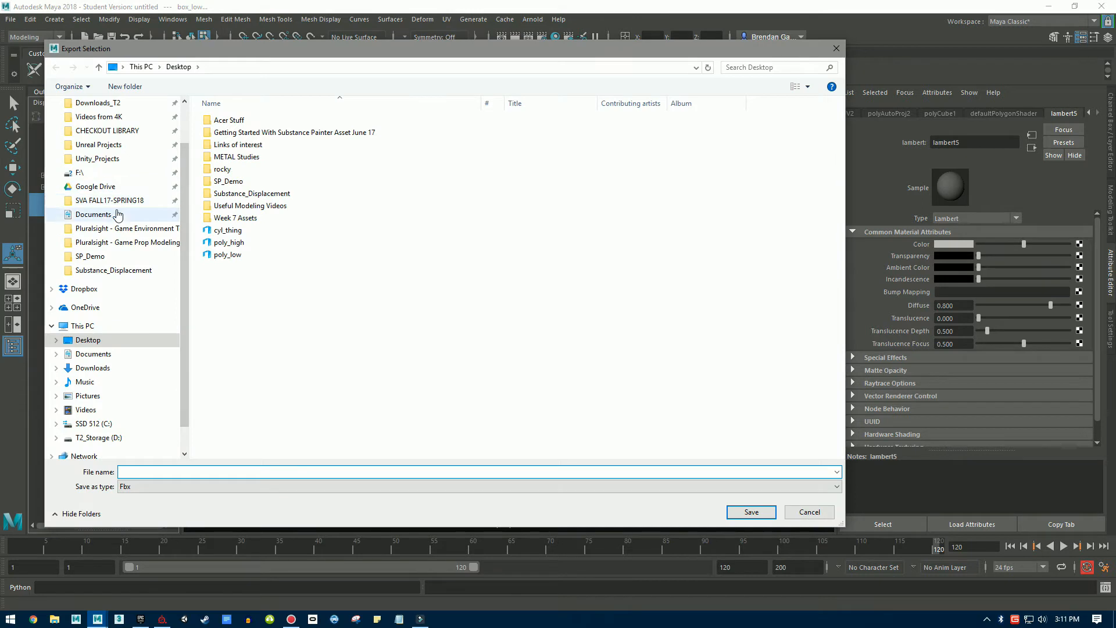
scroll(113, 273, "up", 2)
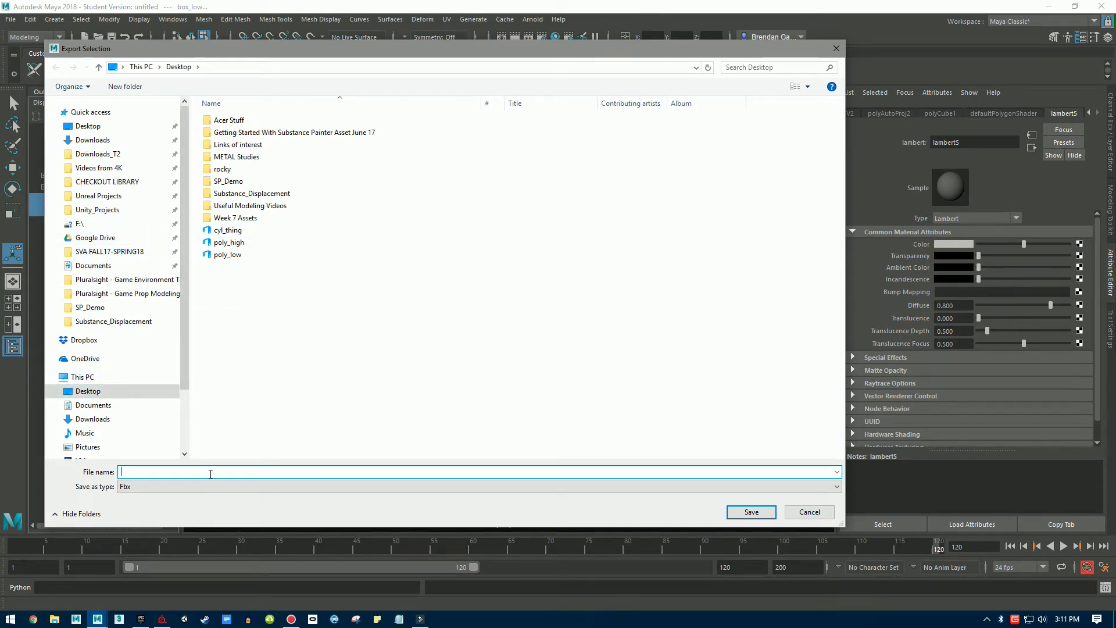
left_click(224, 256)
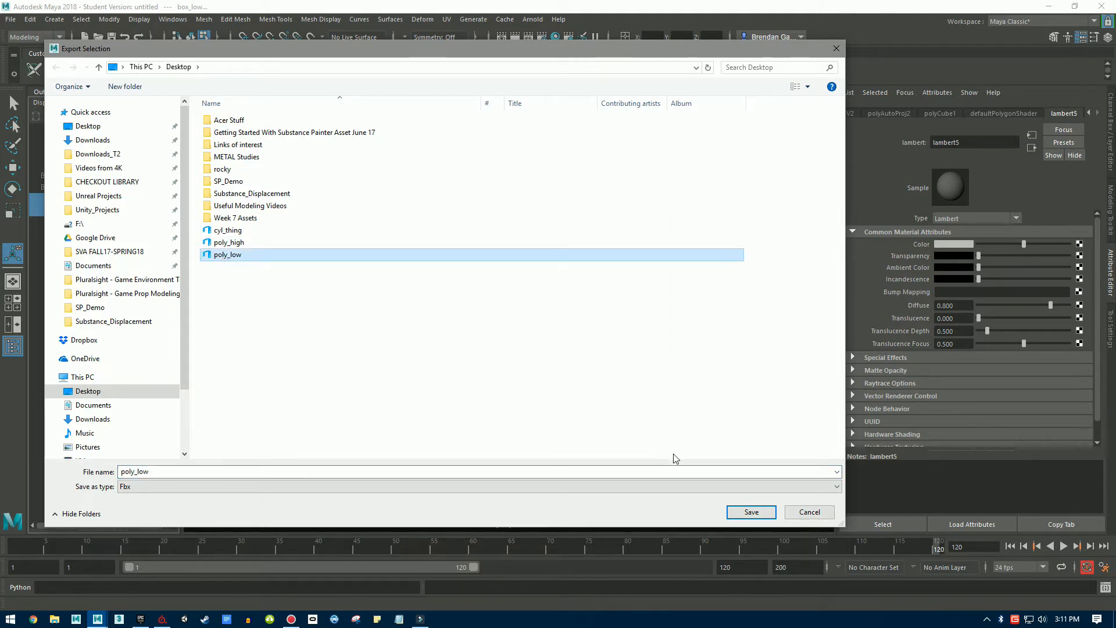
left_click(763, 516)
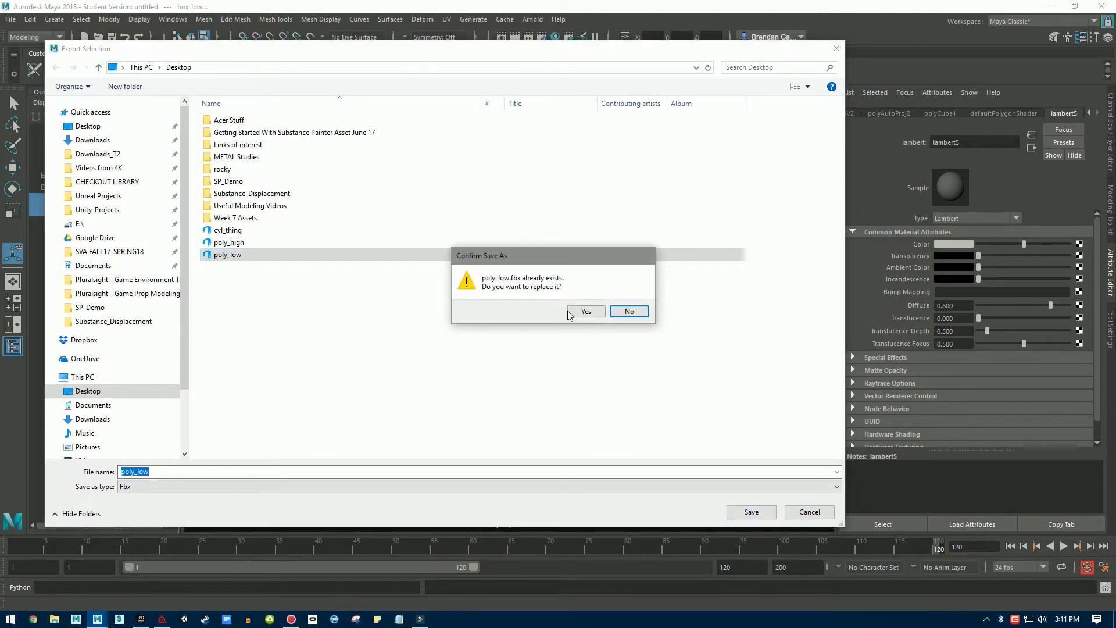
left_click(585, 312)
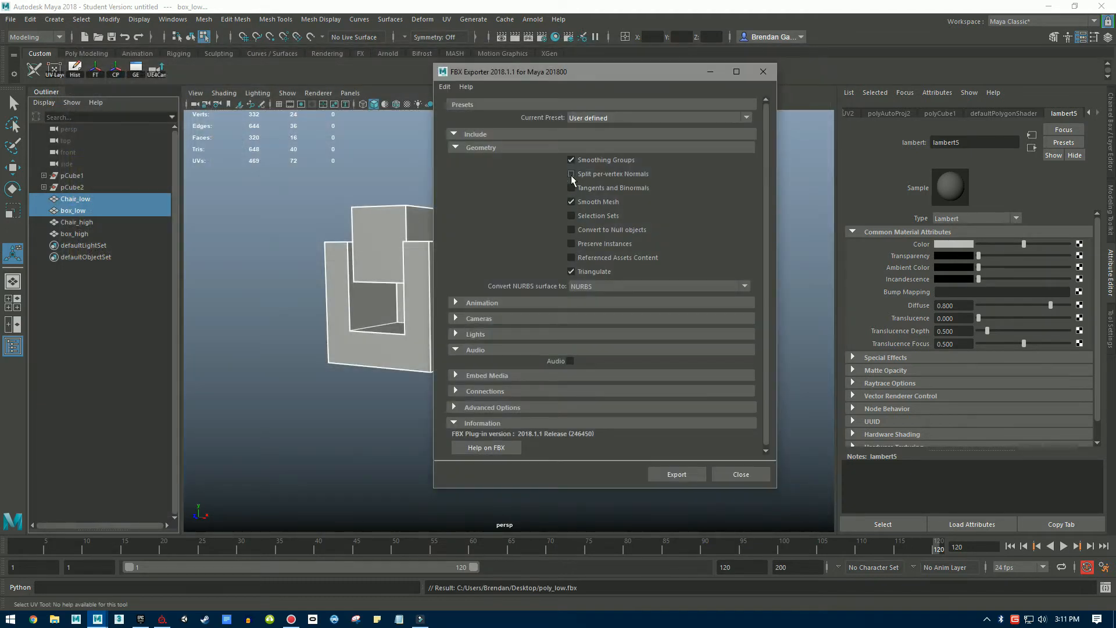
Export the low-poly FBX with Smoothing Groups, Smooth Mesh and Triangulate enabled, and dismiss the export warnings.
left_click_drag(572, 70, 593, 74)
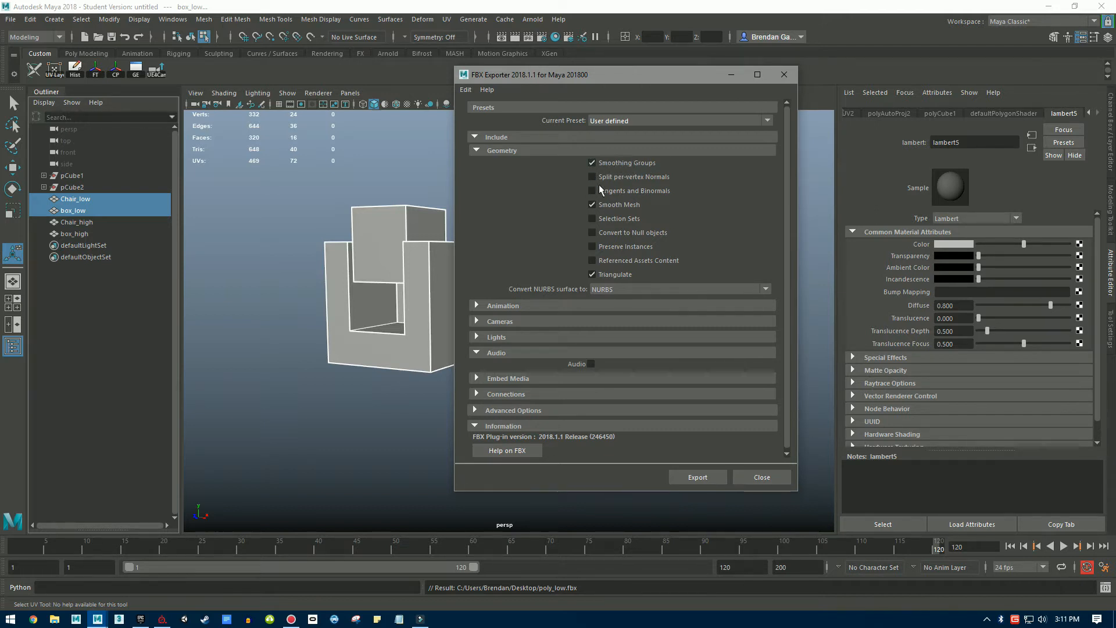
left_click(592, 205)
left_click(593, 205)
left_click(699, 477)
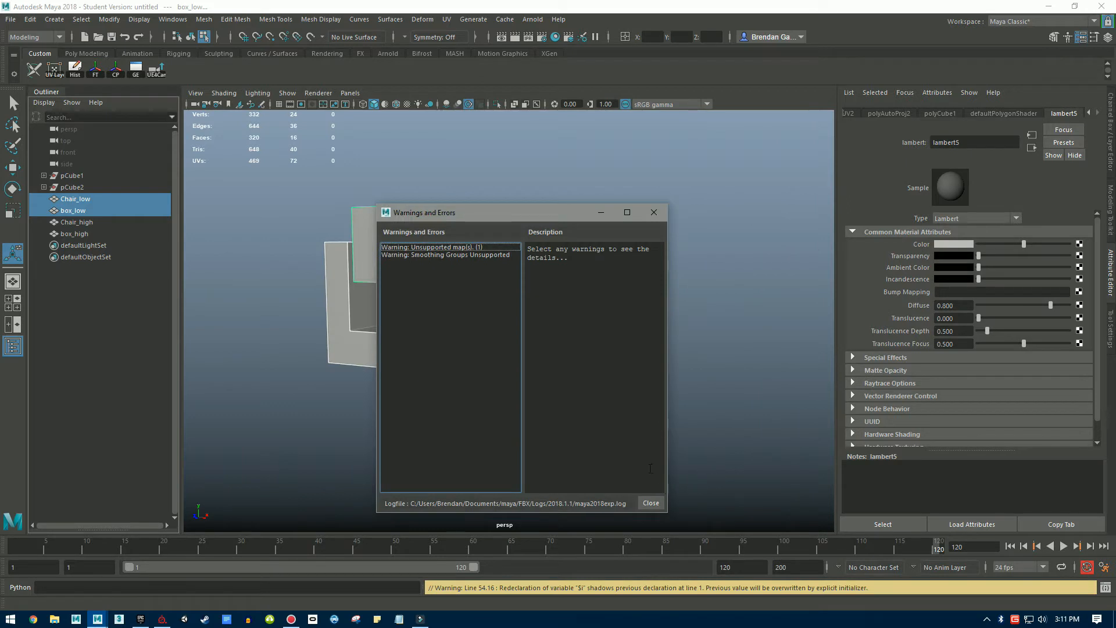
left_click(651, 503)
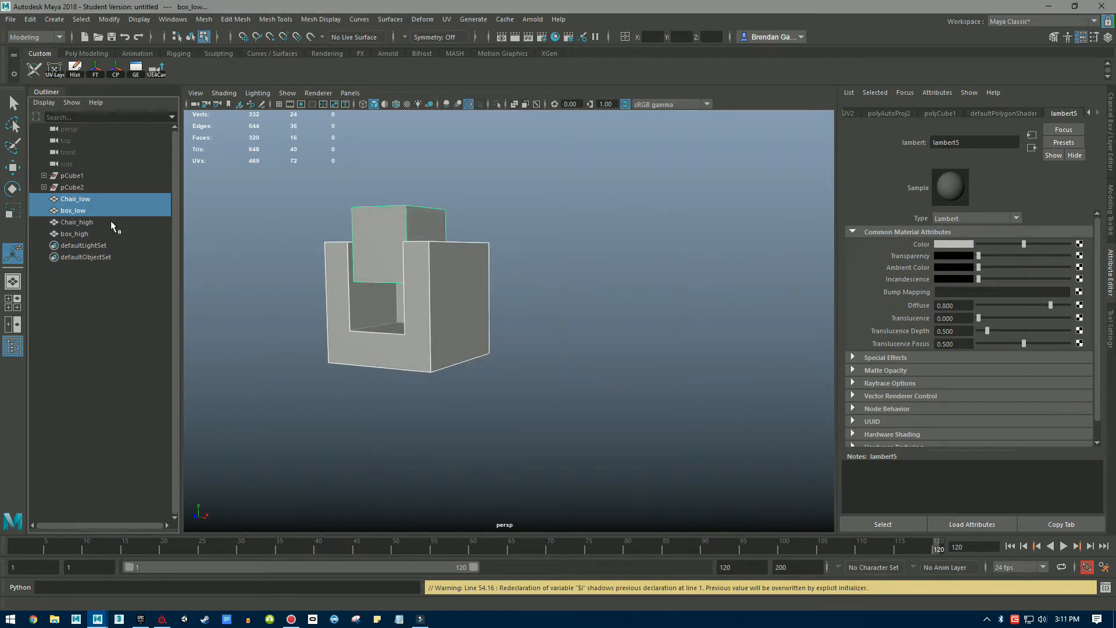
Export Chair_high and box_high as an FBX to the Desktop, replacing the existing poly_high file, and dismiss the export warnings.
left_click_drag(113, 225, 114, 234)
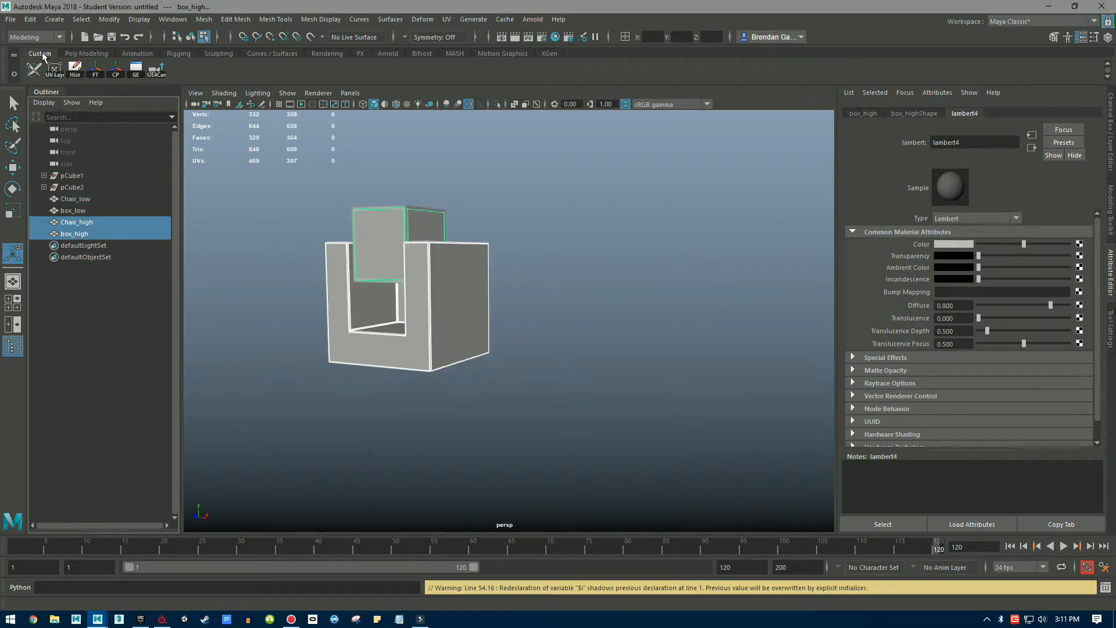
left_click(13, 19)
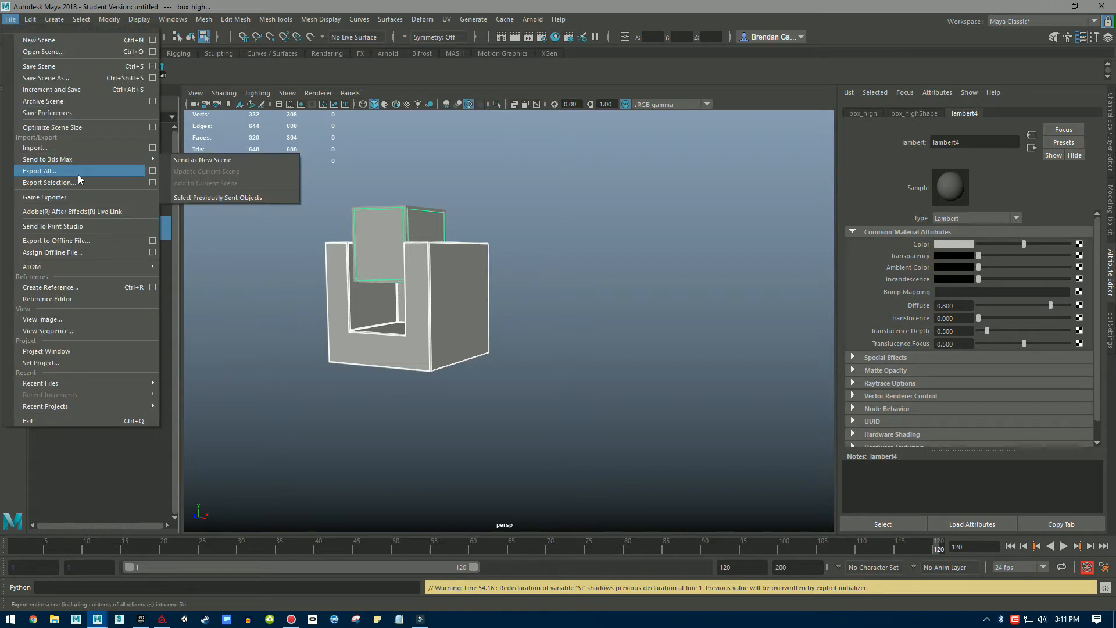
left_click(46, 175)
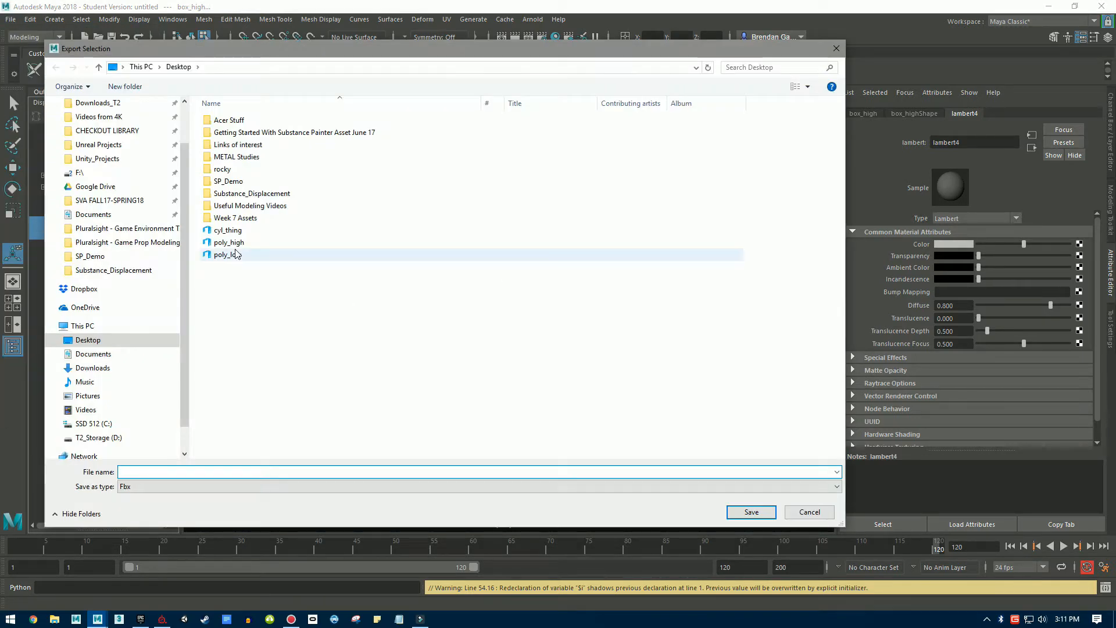
left_click(233, 243)
double_click(233, 243)
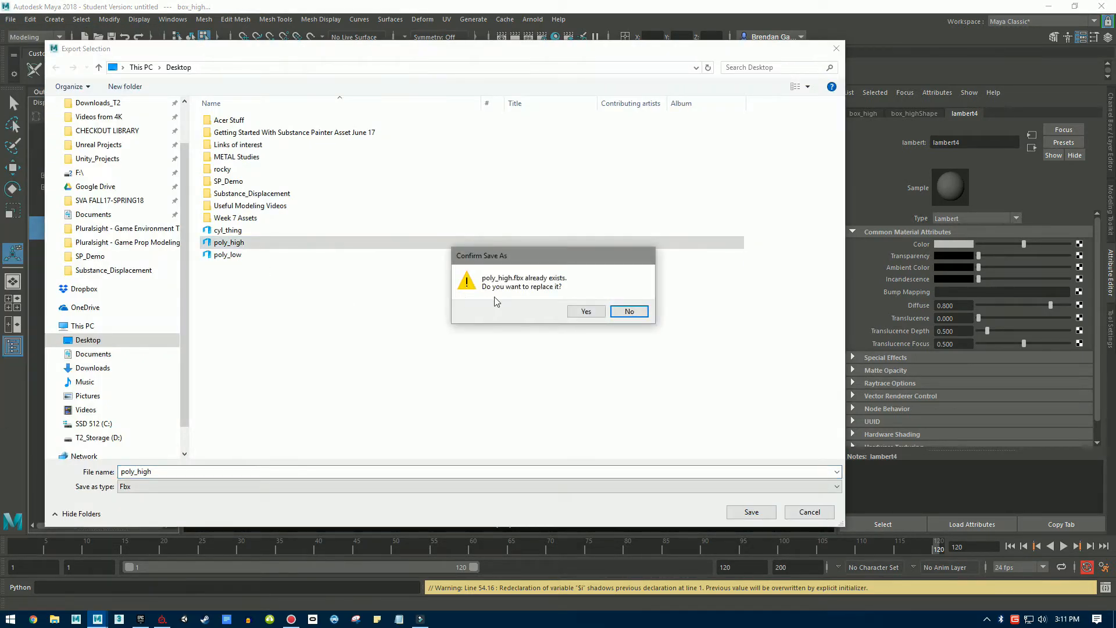
left_click(580, 312)
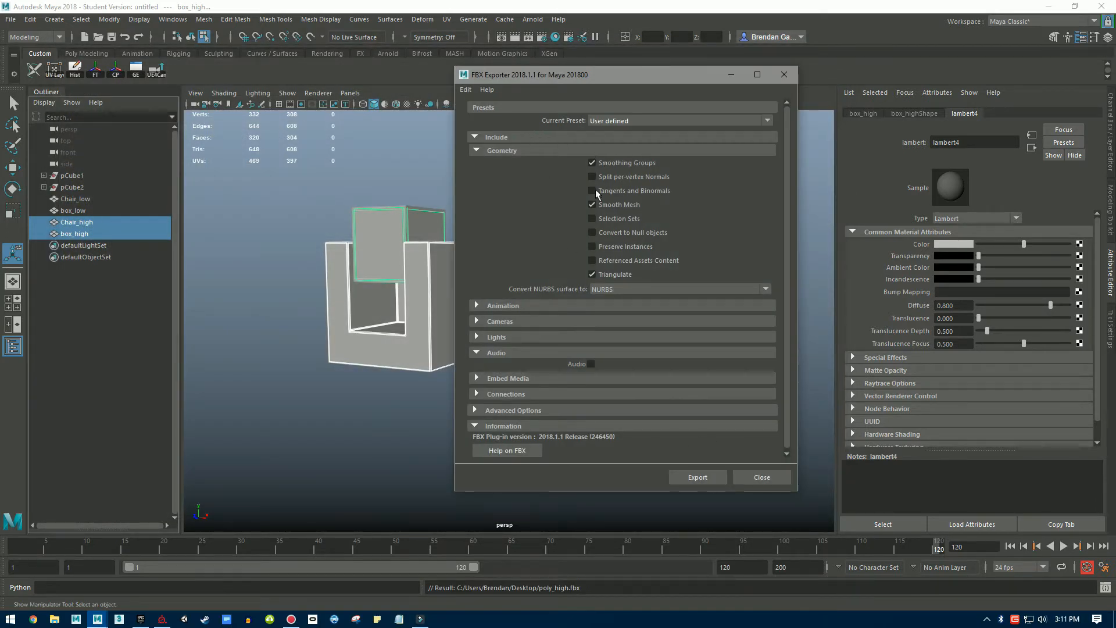
left_click(675, 477)
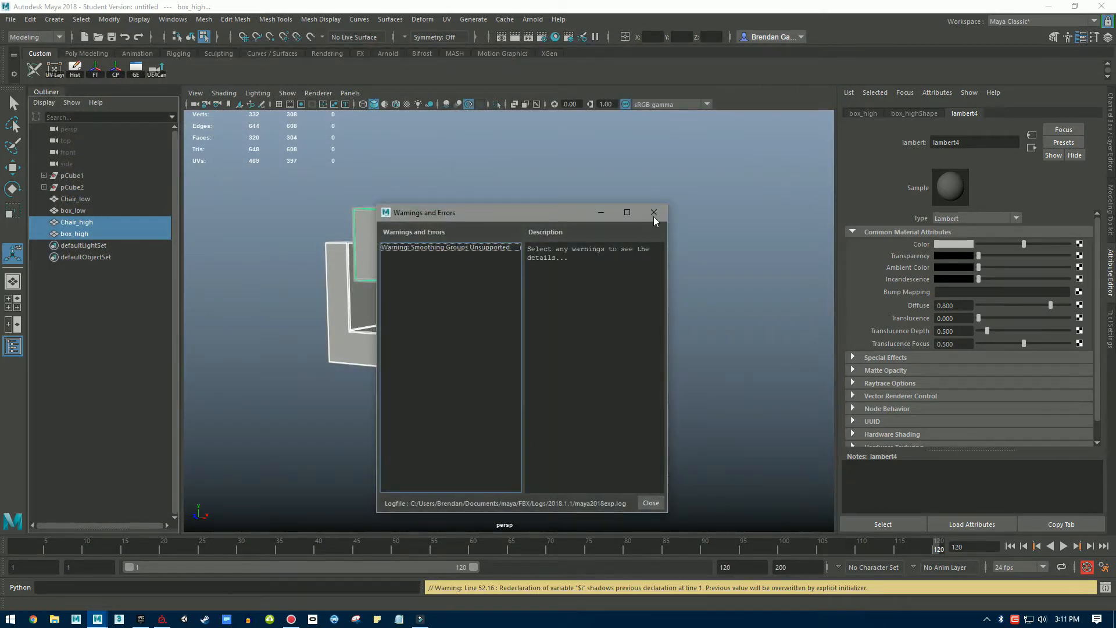
left_click(656, 211)
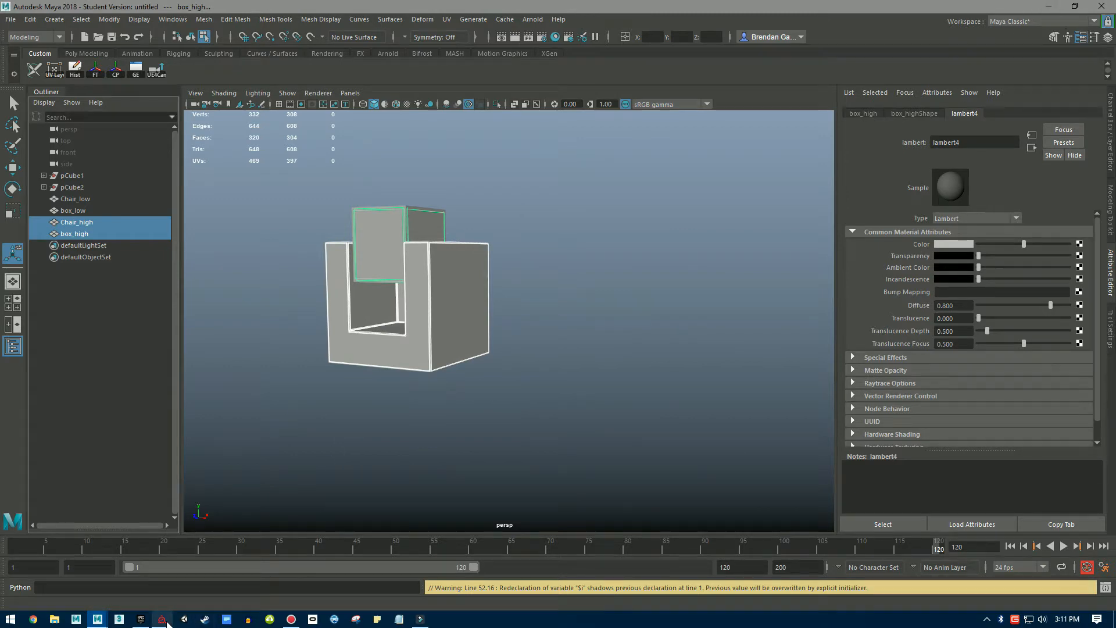
Switch to Substance Painter and examine the loaded low-poly chair and box from several angles.
left_click(163, 620)
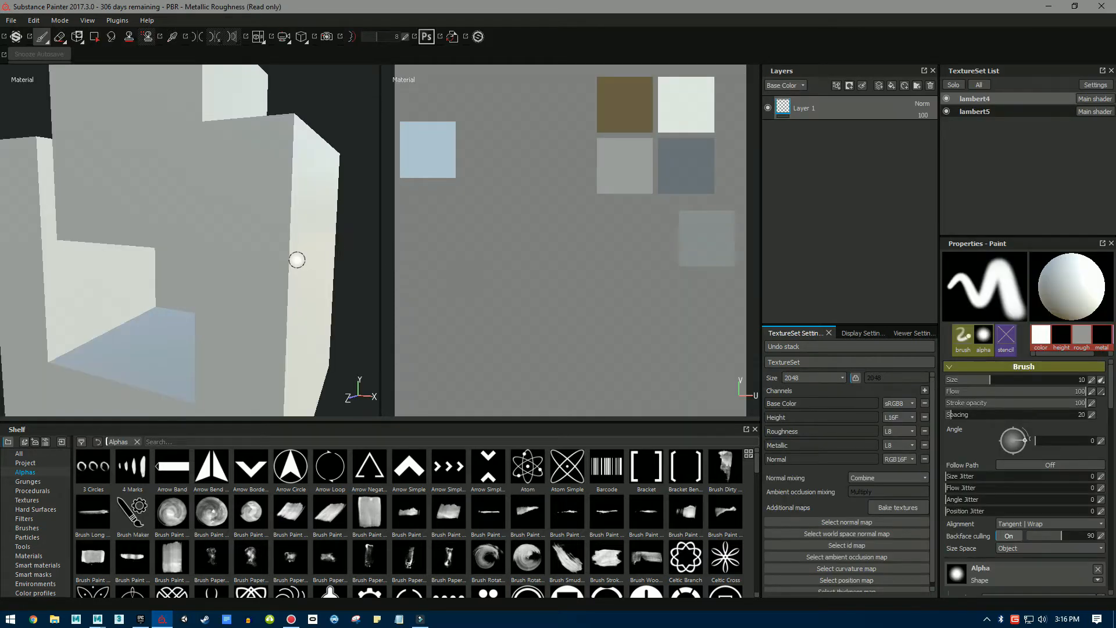
key("f")
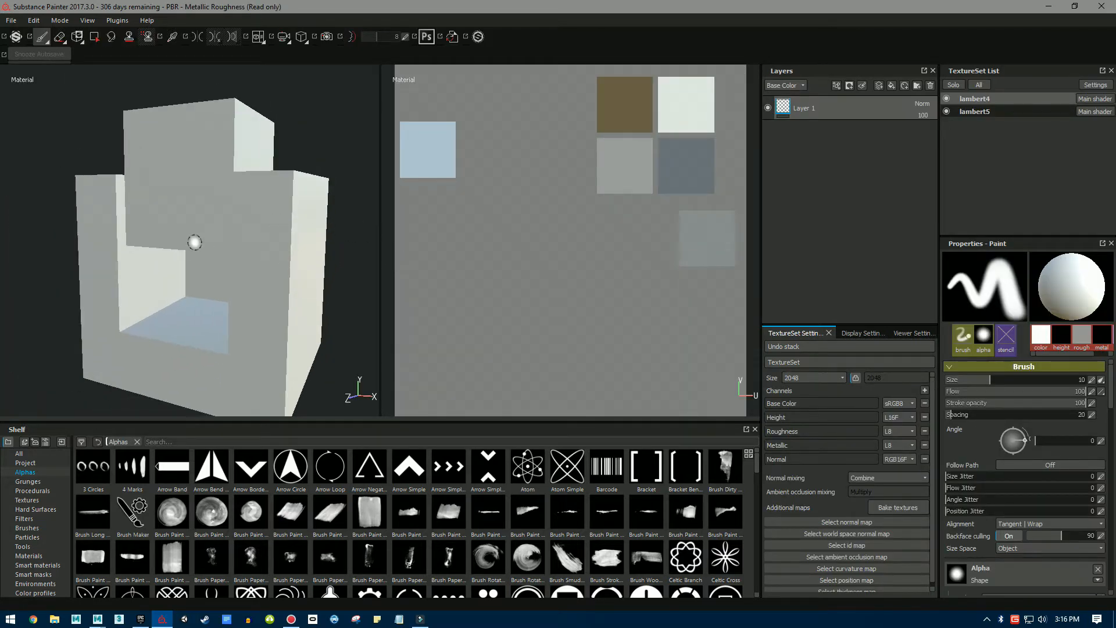
mouse_move(222, 237)
left_mouse_down("alt")
mouse_move(246, 257)
mouse_move(201, 237)
mouse_move(225, 229)
mouse_move(218, 243)
left_mouse_up("alt")
middle_click_drag(218, 243, 254, 244, "alt")
scroll(169, 224, "up", 2)
scroll(169, 225, "down", 3)
mouse_move(206, 225)
left_mouse_down("alt")
mouse_move(139, 242)
mouse_move(239, 237)
mouse_move(130, 304)
mouse_move(244, 137)
mouse_move(241, 237)
mouse_move(221, 234)
left_mouse_up("alt")
middle_click_drag(225, 215, 391, 200, "alt")
scroll(292, 230, "up", 1)
middle_click_drag(292, 231, 180, 279, "alt")
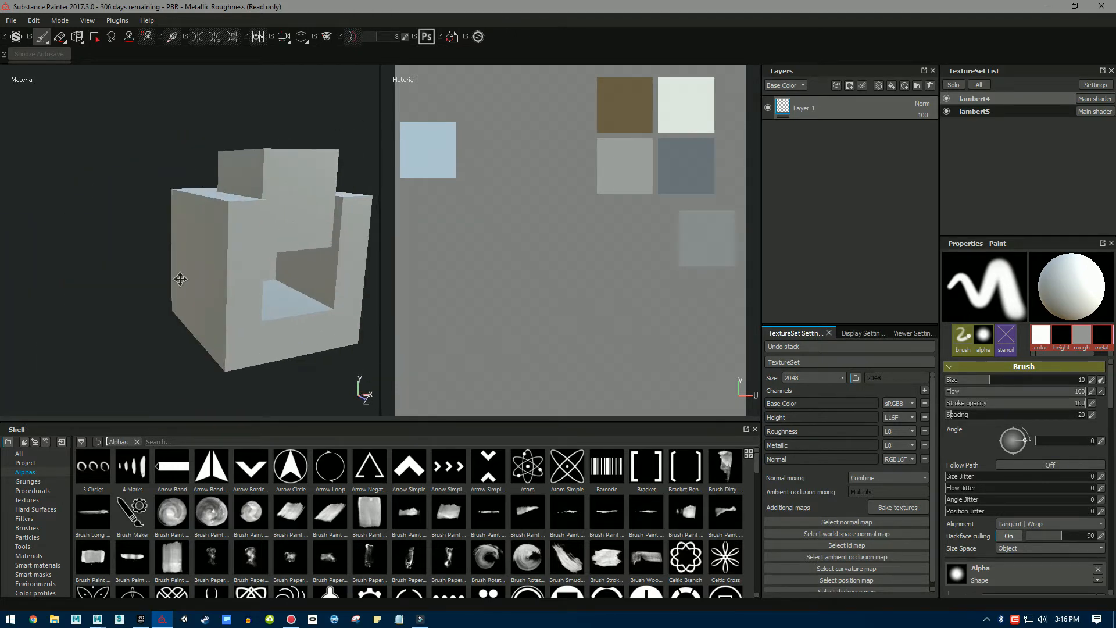
left_click_drag(314, 231, 192, 234, "alt")
middle_click_drag(191, 234, 224, 209, "alt")
right_click_drag(225, 208, 257, 194, "alt")
mouse_move(224, 212)
left_mouse_down("alt")
mouse_move(289, 256)
mouse_move(139, 212)
mouse_move(227, 209)
left_mouse_up("alt")
scroll(228, 209, "down", 3)
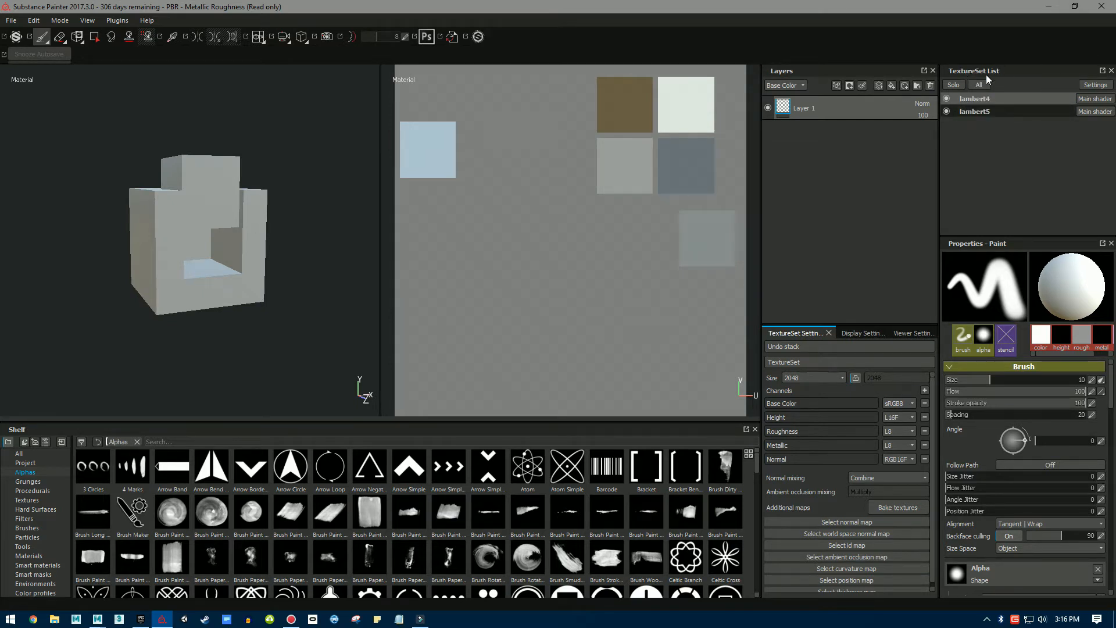
Toggle the visibility of the lambert4 and lambert5 texture sets to check which piece each one covers.
left_click(975, 111)
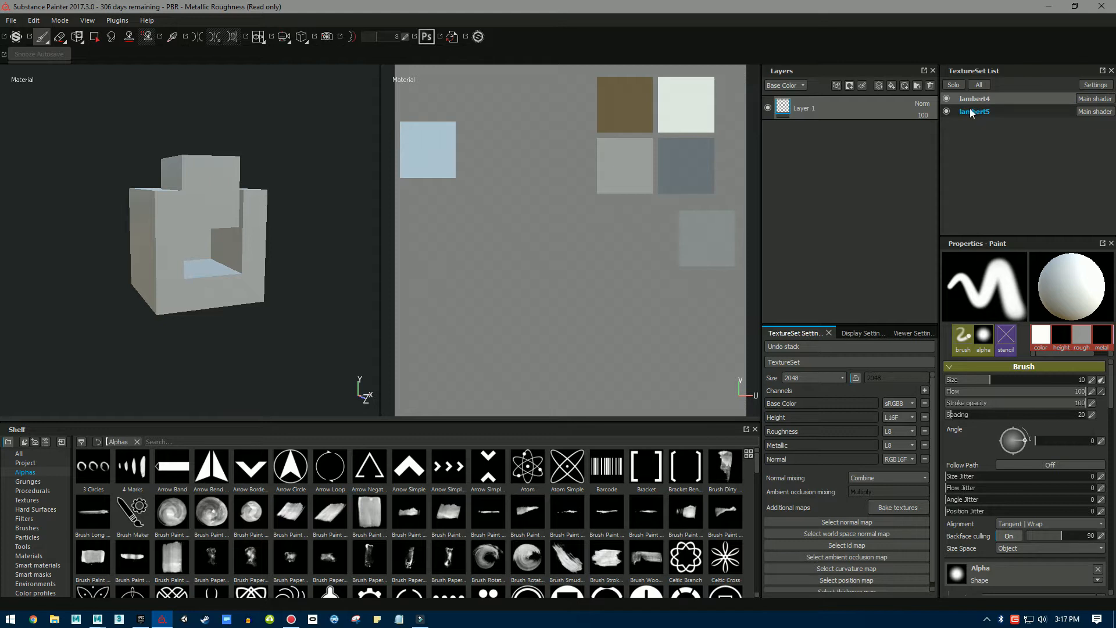
left_click(965, 99)
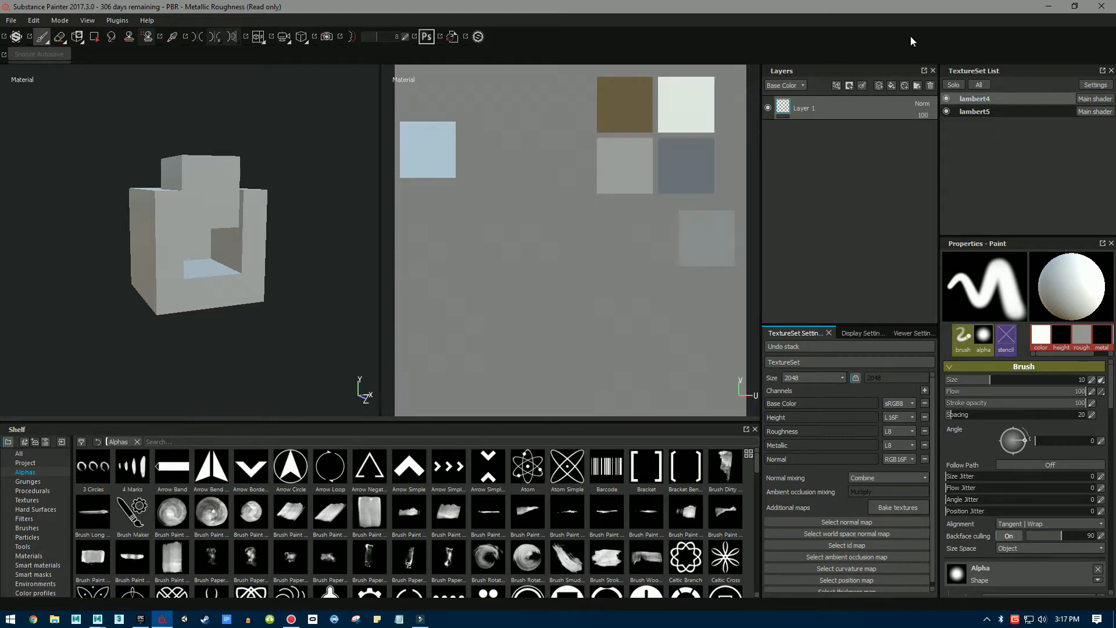
left_click(947, 99)
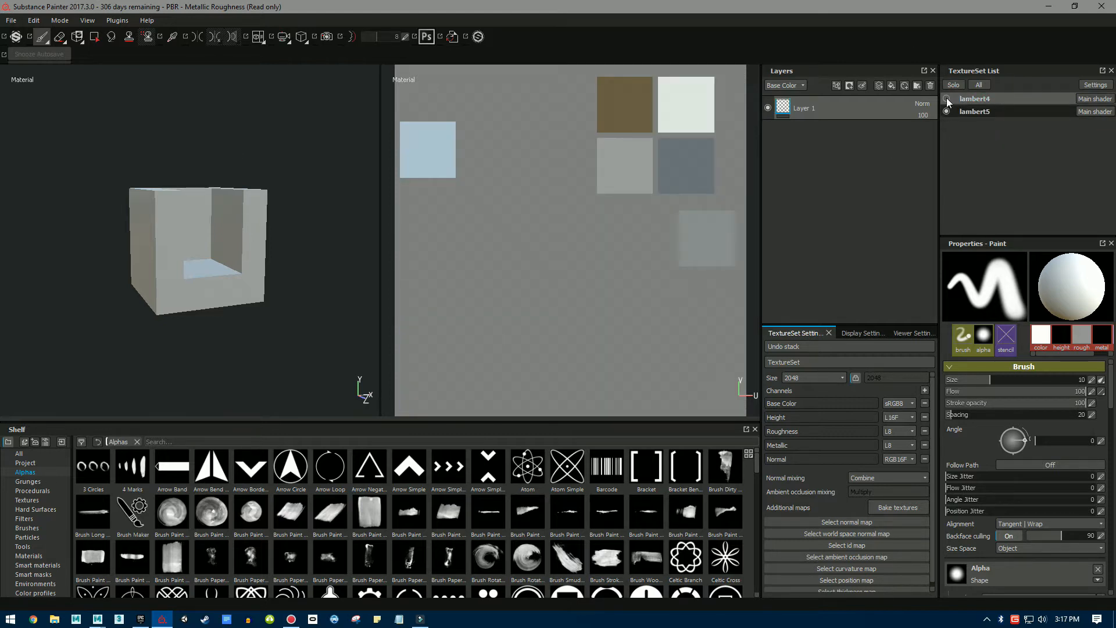
left_click(946, 99)
left_click(946, 111)
left_click(947, 112)
left_click(947, 112)
left_click(947, 111)
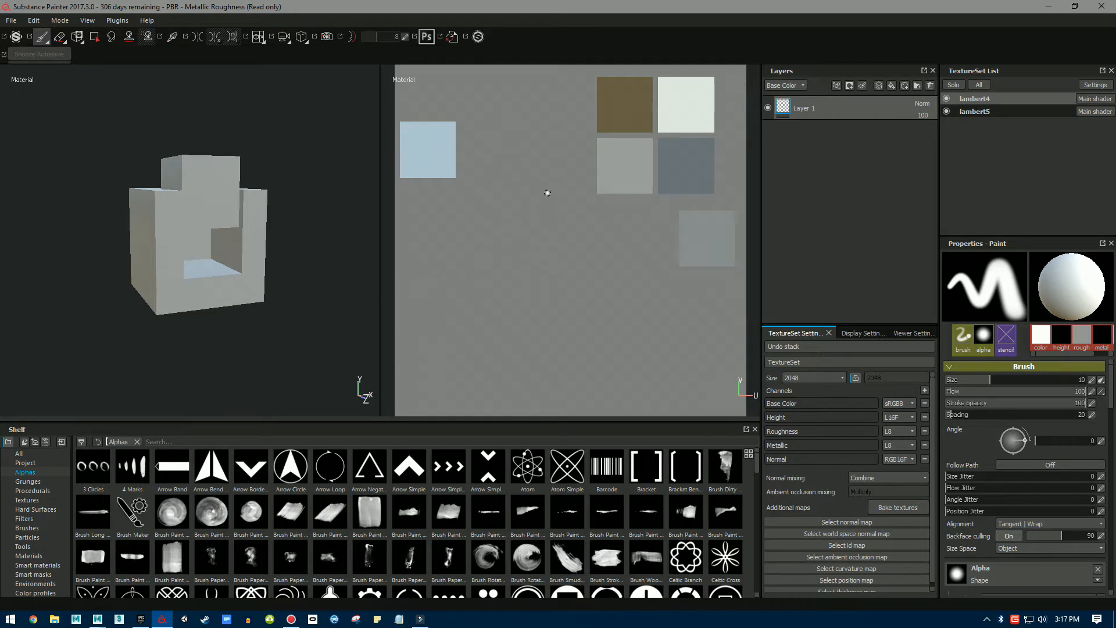
Select the lambert5 texture set to view its UV layout, and switch to the 3D-only view of the model.
left_click(959, 112)
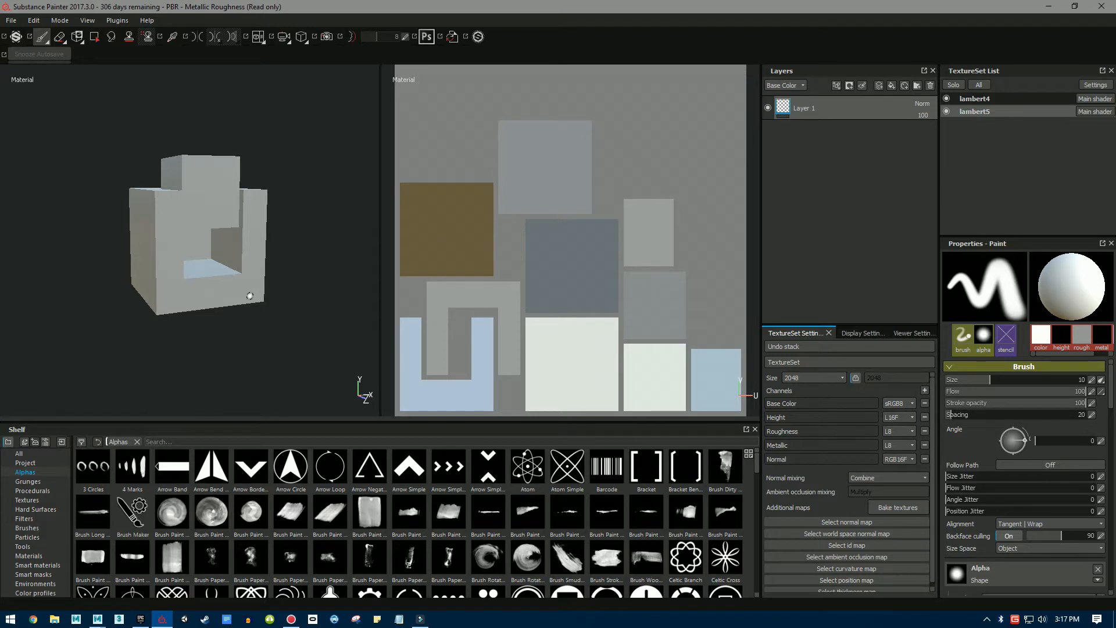
key("F2")
right_click_drag(258, 294, 334, 255, "alt")
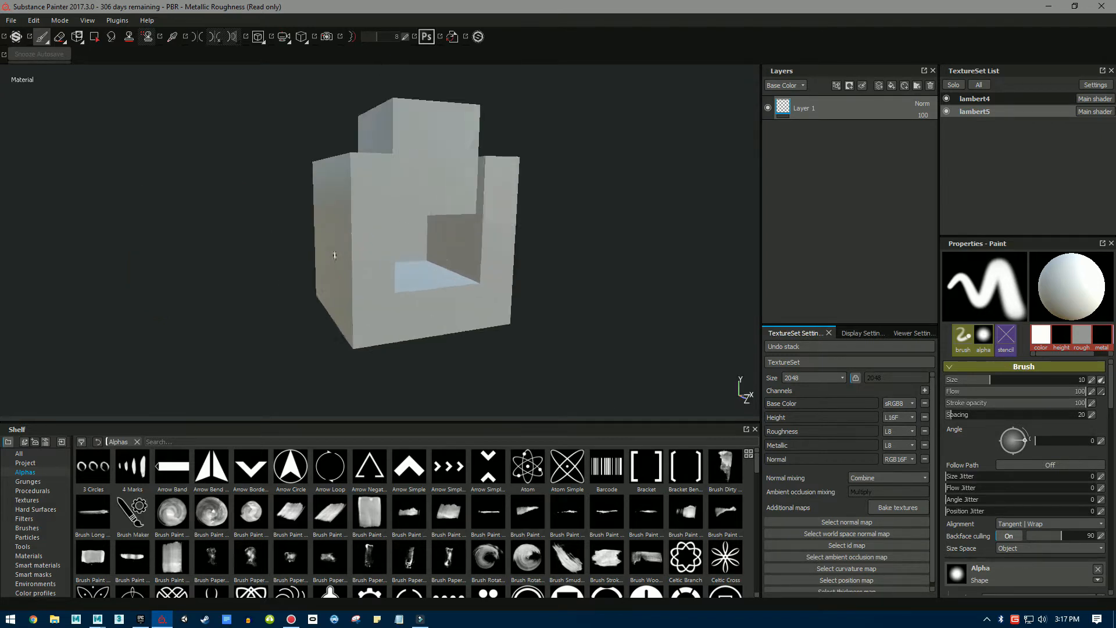
left_click_drag(346, 259, 361, 291, "alt")
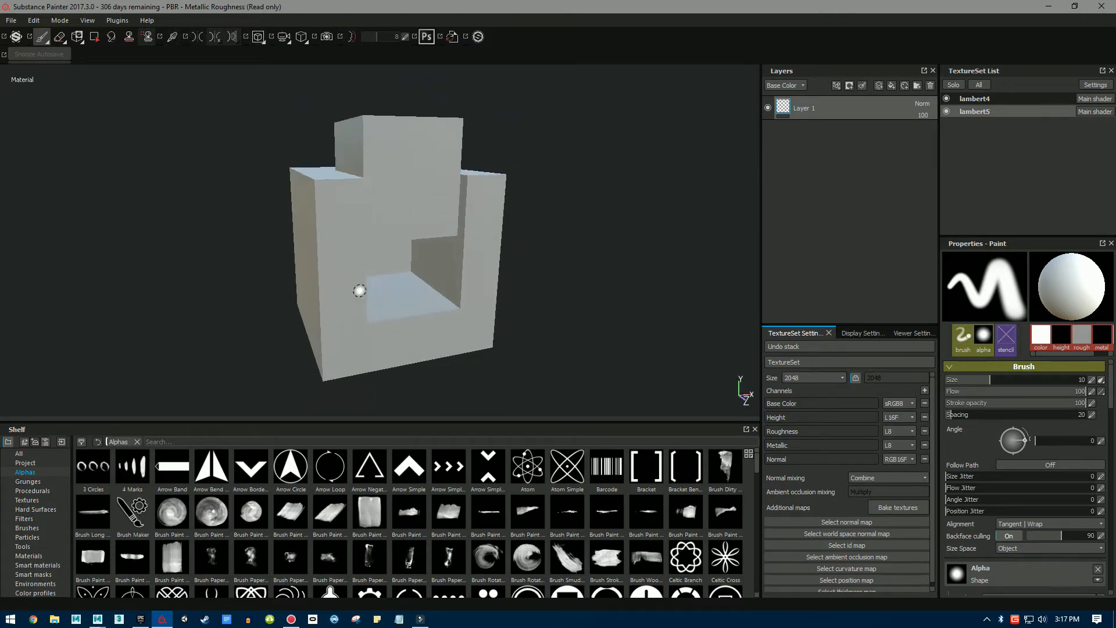
Hide the lambert4 texture set and rename the lambert5 texture set as Chair.
left_click(946, 99)
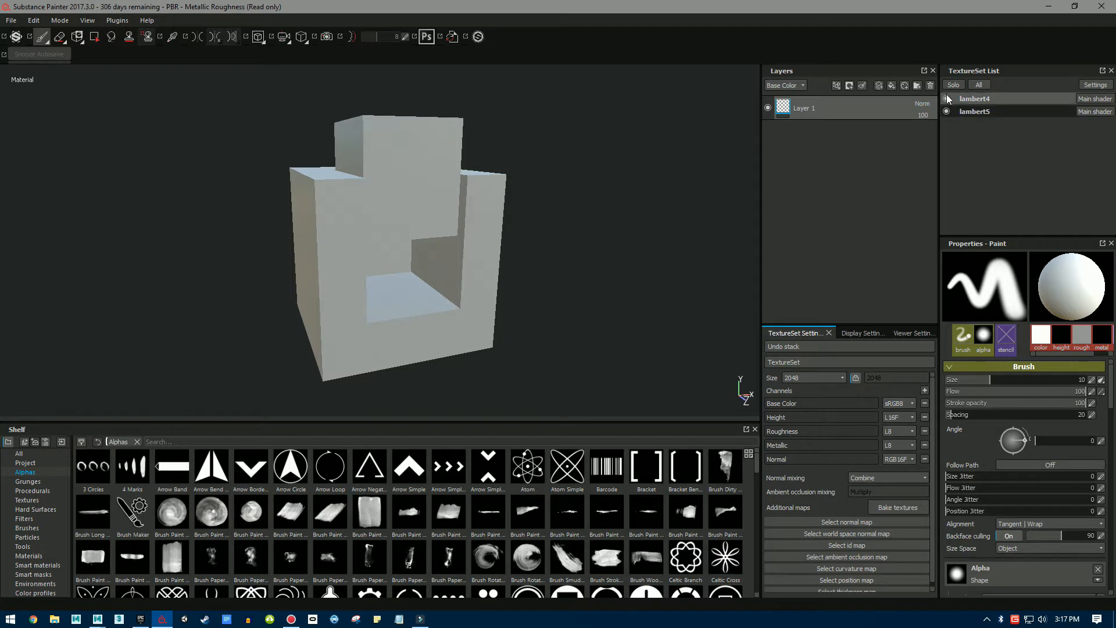
left_click(964, 113)
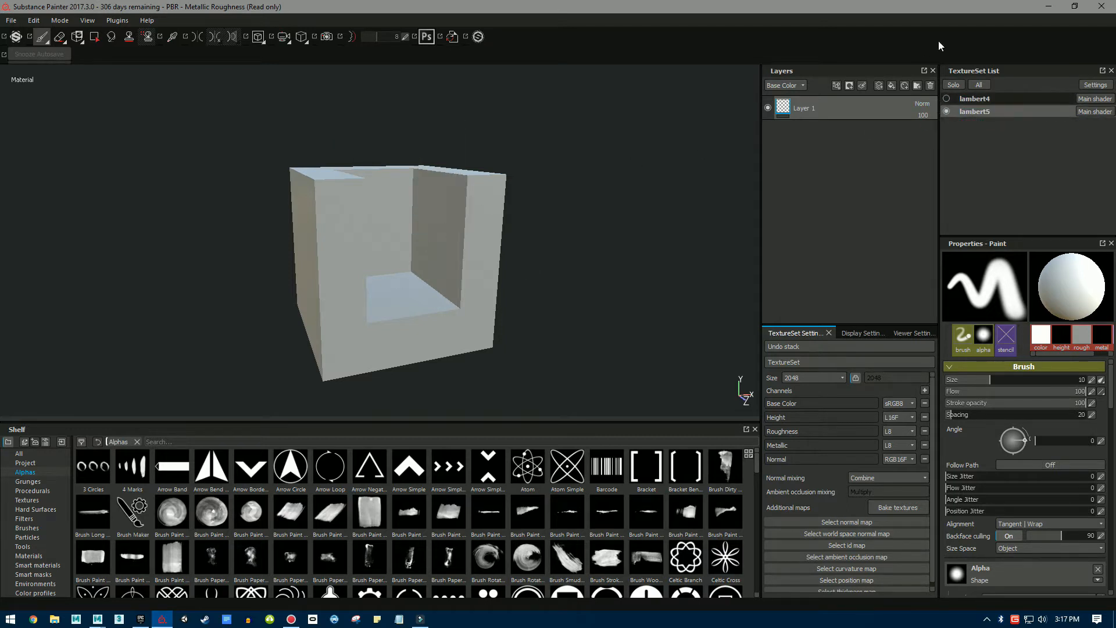
right_click(980, 111)
left_click(992, 134)
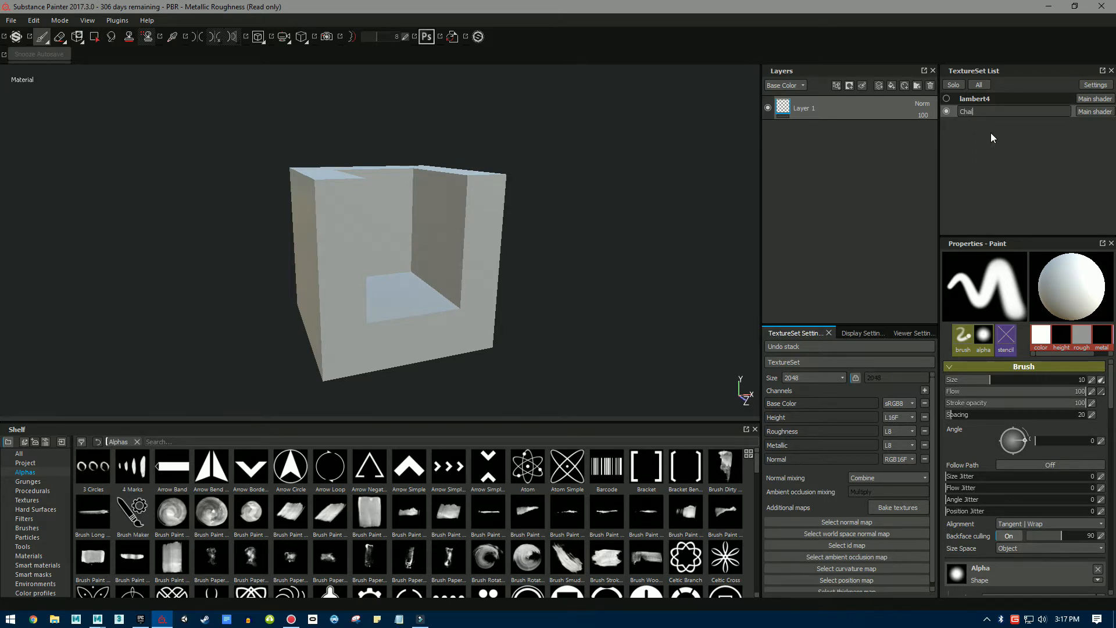
key("Return")
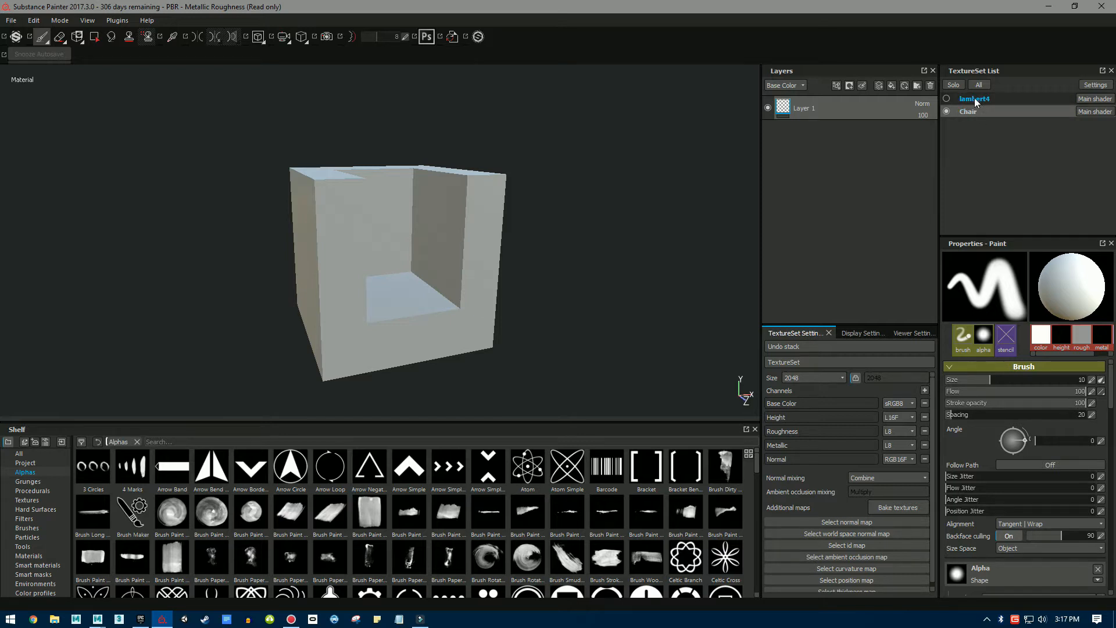
Rename the lambert4 texture set as Box and make it visible again.
right_click(974, 97)
left_click(987, 122)
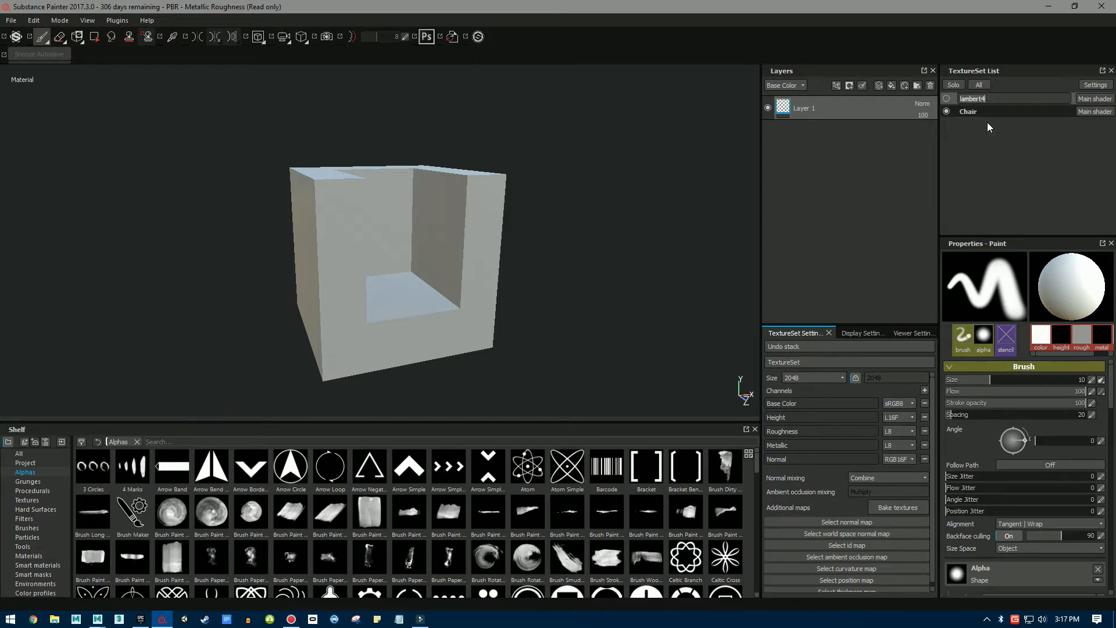
type("Box")
key("Return")
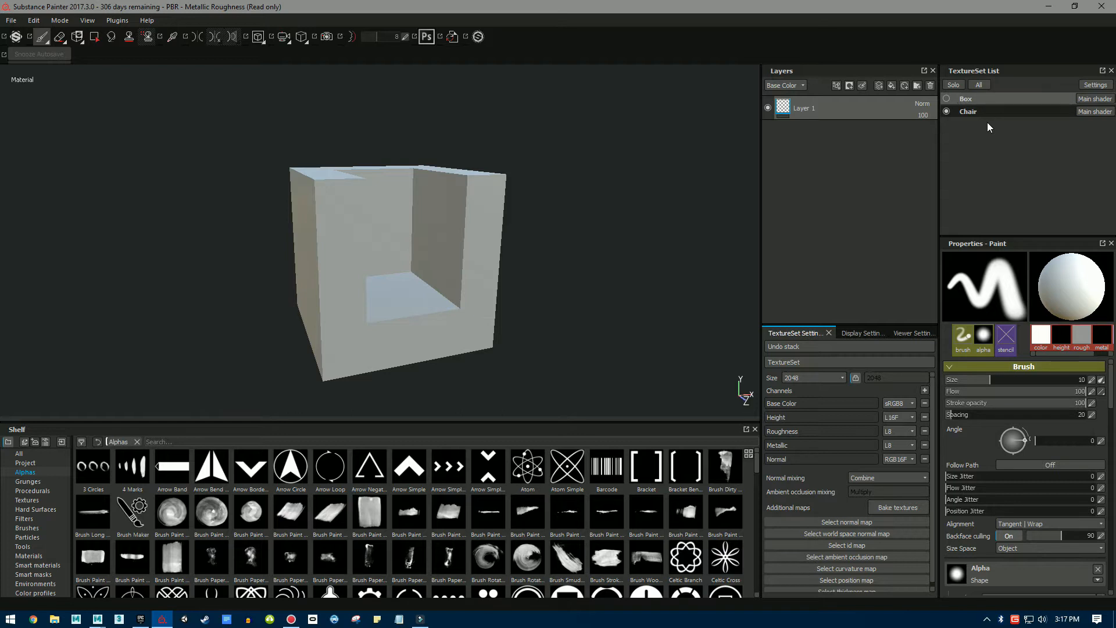
left_click(946, 99)
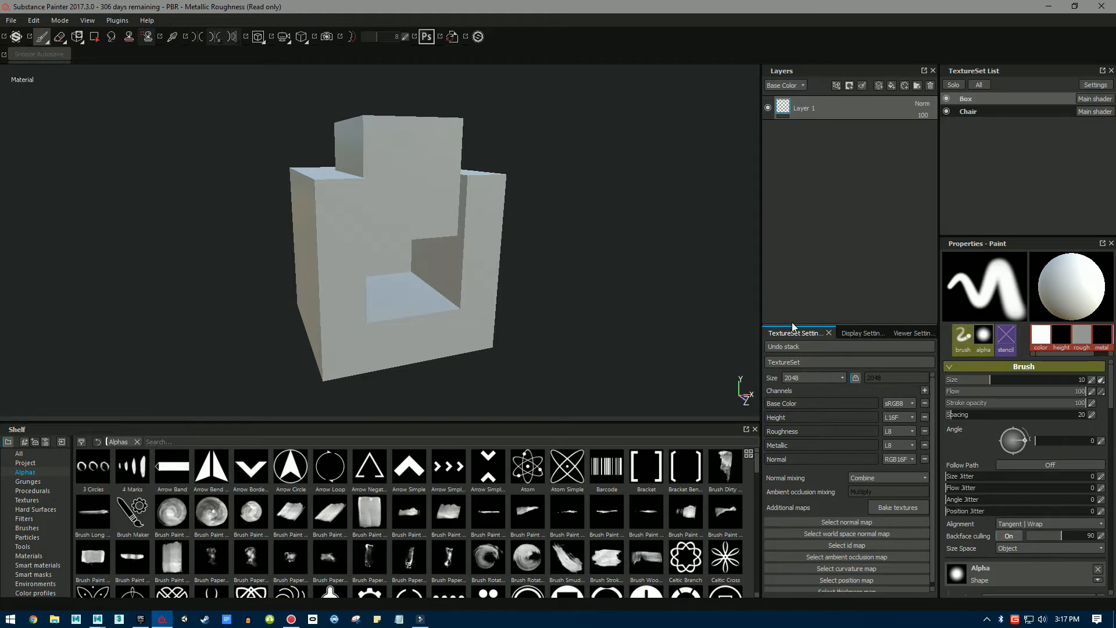
Enlarge the TextureSet Settings area, and open the texture baking options with the output size set to 2048.
left_click_drag(797, 324, 799, 252)
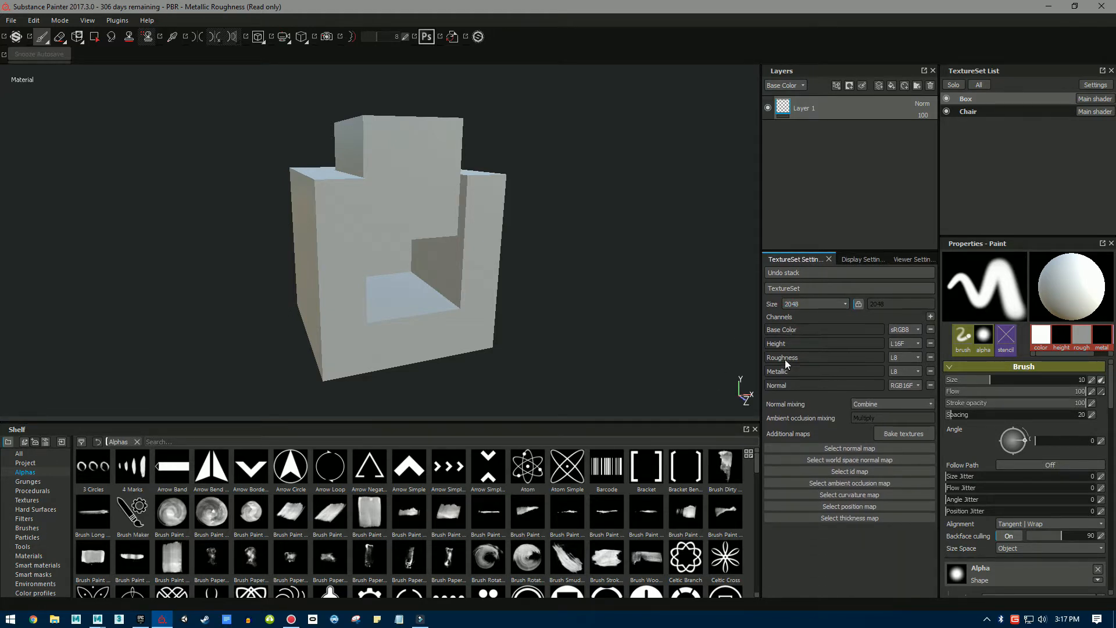
scroll(1006, 469, "down", 5)
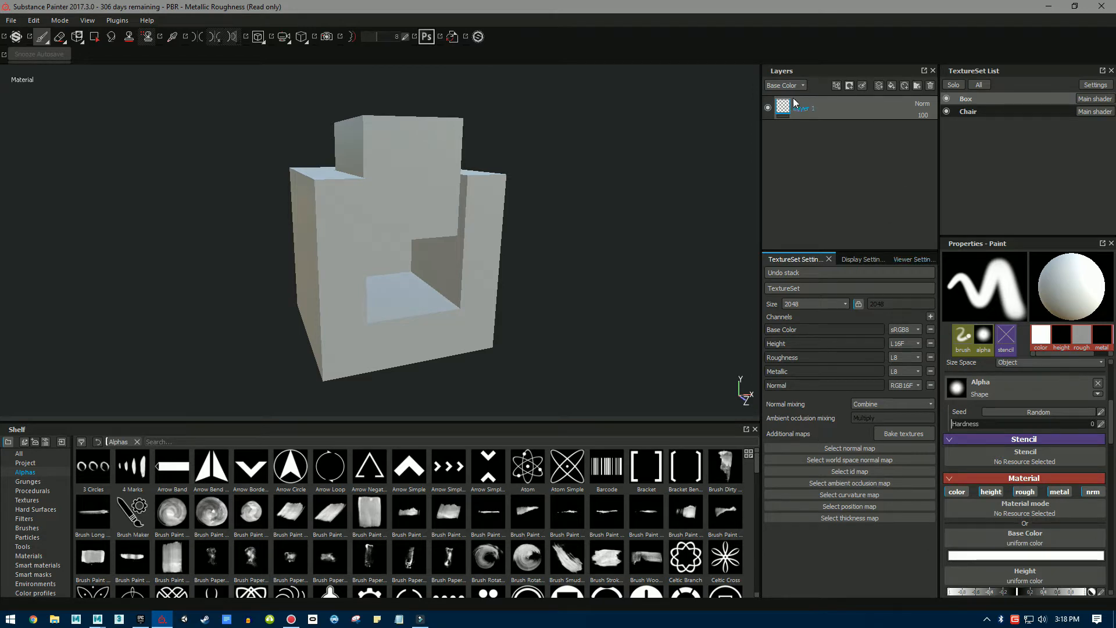
left_click(905, 435)
left_click_drag(549, 114, 509, 92)
left_click(511, 124)
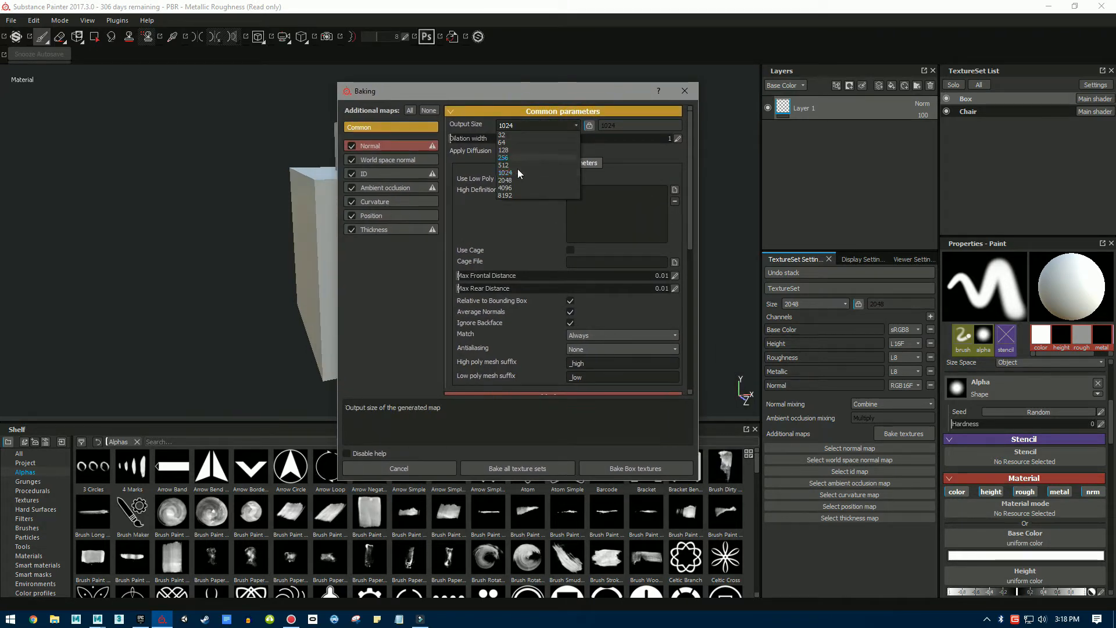
left_click(516, 180)
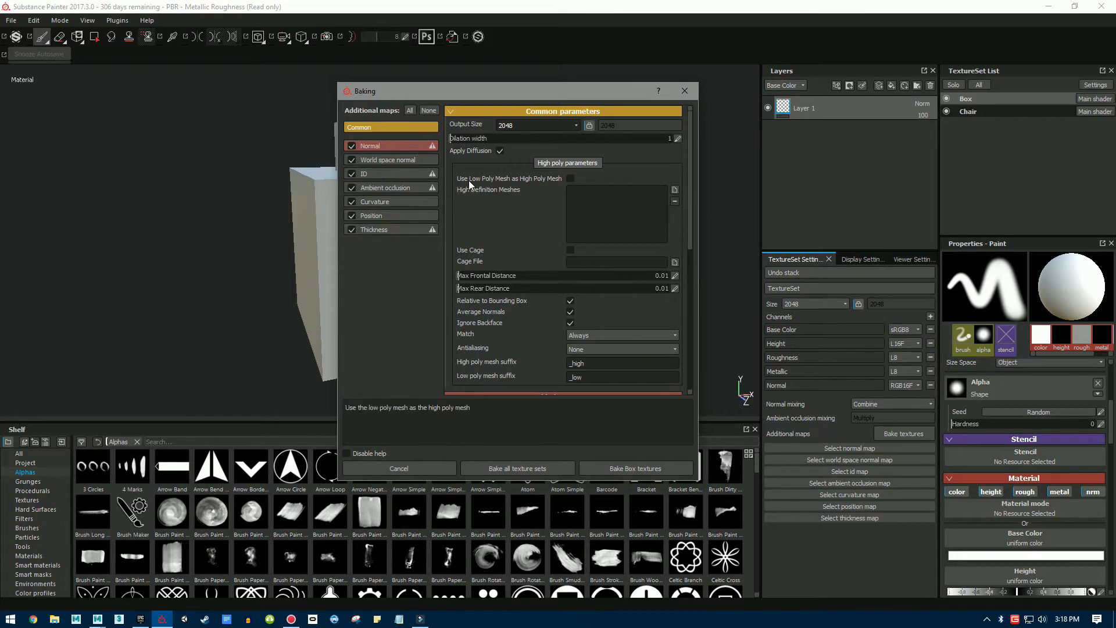
Add the poly_high FBX from the Desktop as the high definition mesh for baking.
left_click(675, 190)
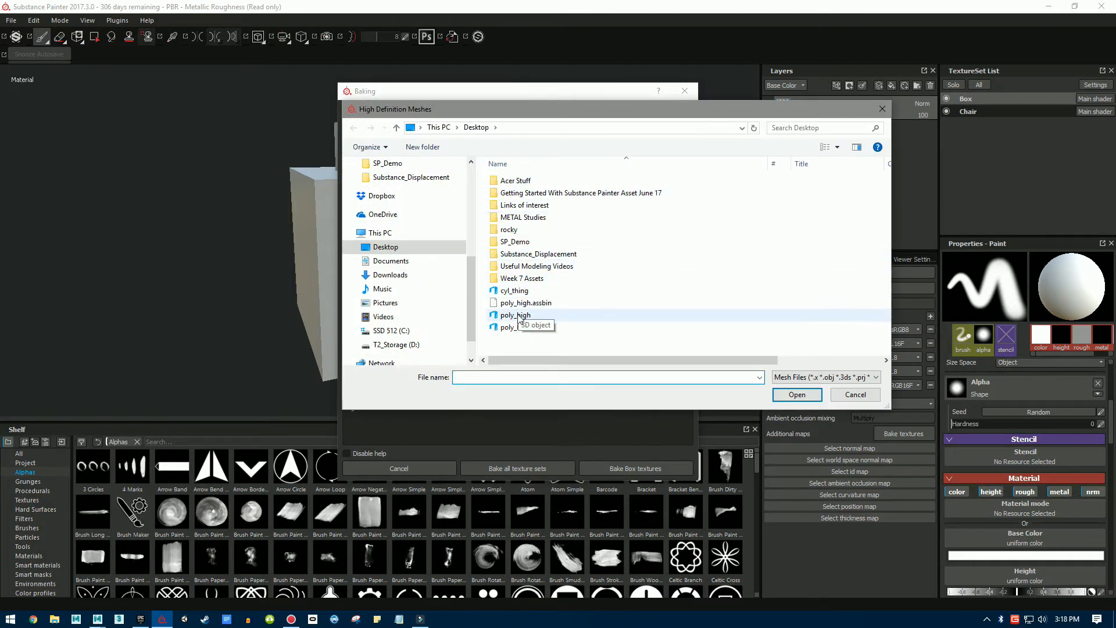
double_click(519, 315)
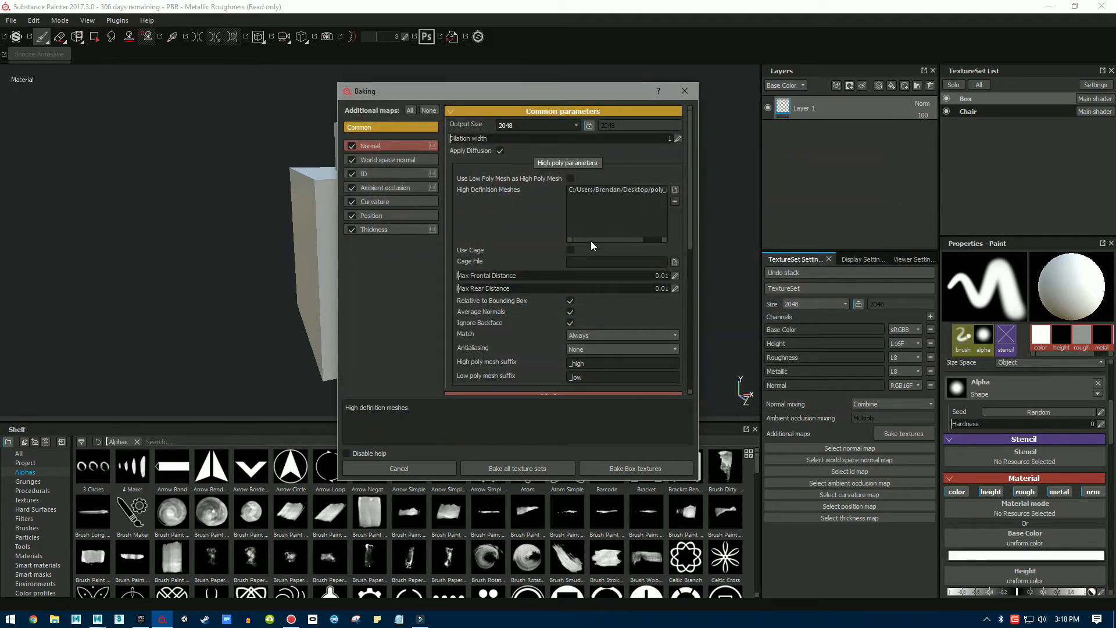
left_click(569, 250)
scroll(519, 251, "down", 3)
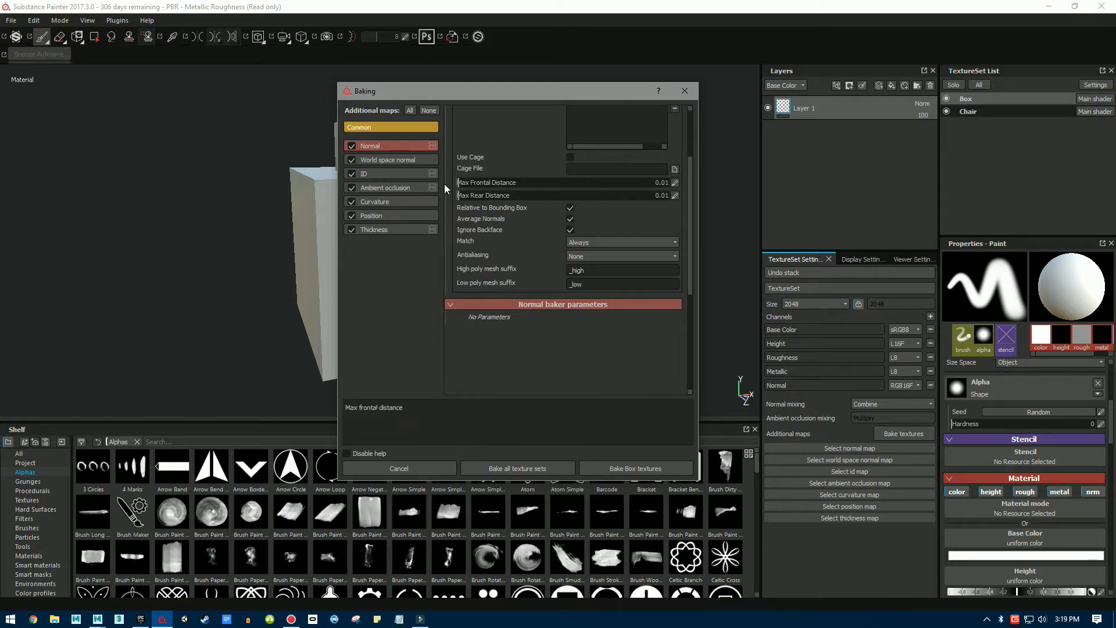
Move the Baking dialog off the model, and set the bake's Match option to By Mesh Name.
left_click_drag(444, 87, 545, 92)
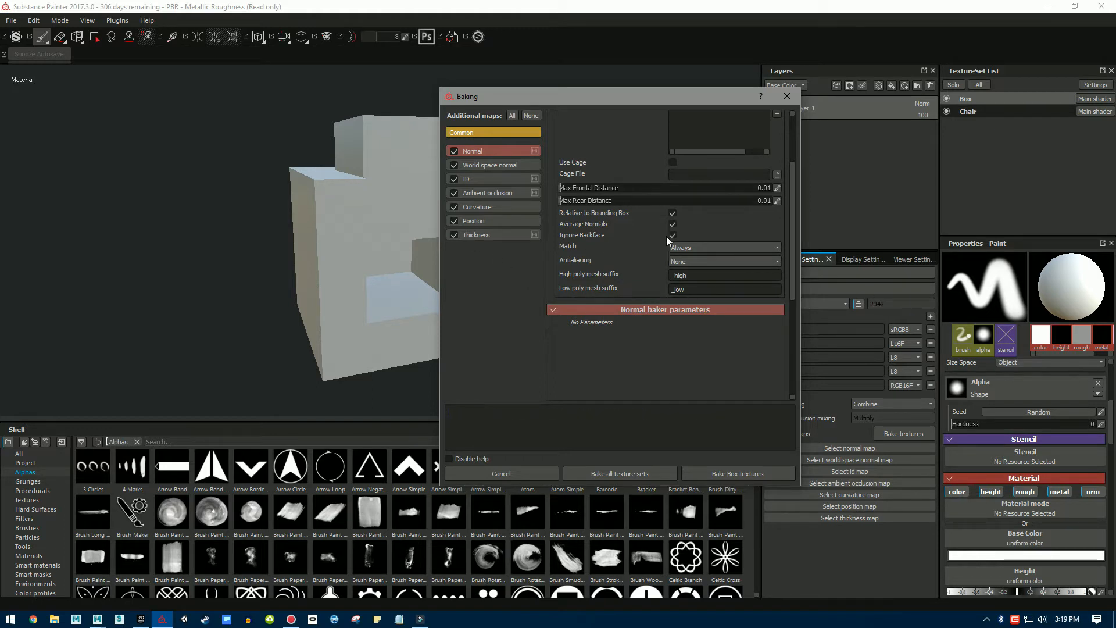
left_click(689, 246)
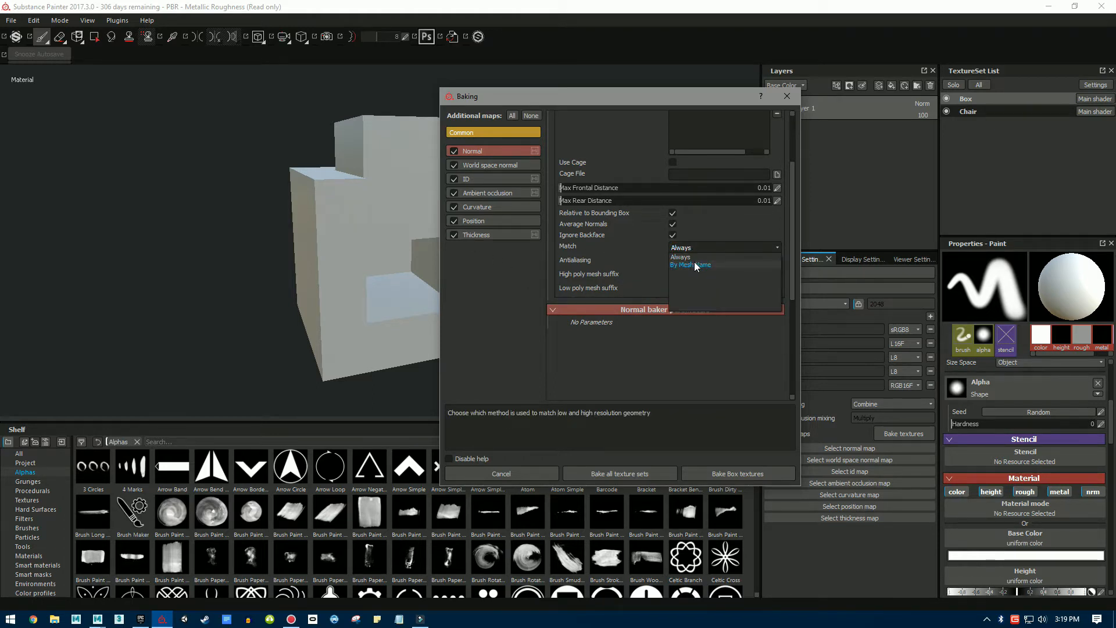
left_click(694, 261)
scroll(643, 243, "up", 3)
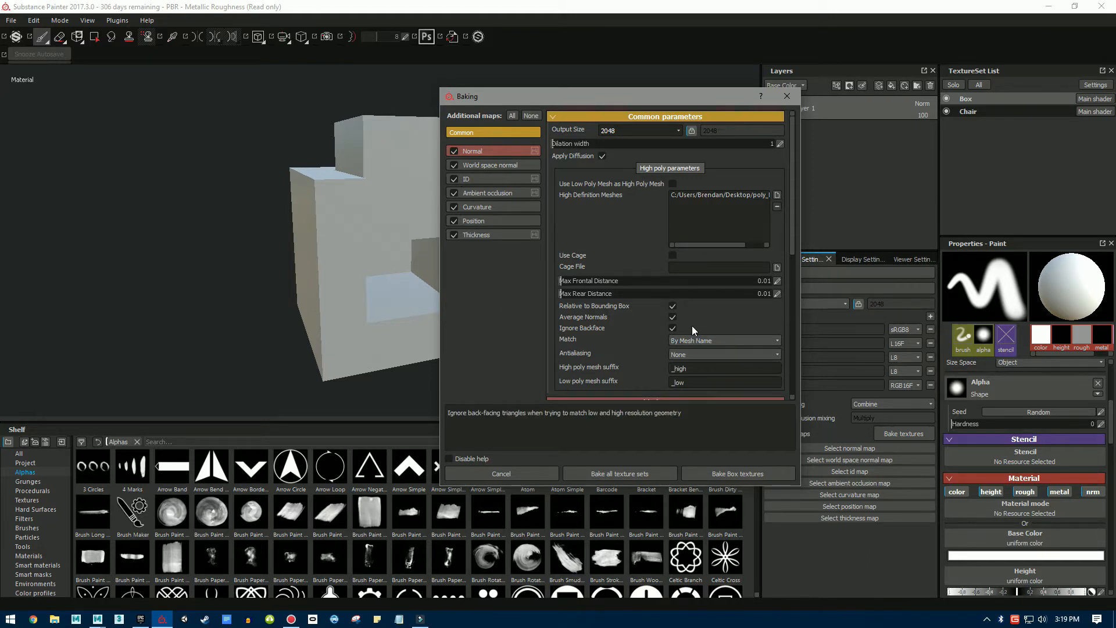
Set the bake's antialiasing to Subsampling 4x4 and bake all texture sets.
scroll(692, 325, "down", 1)
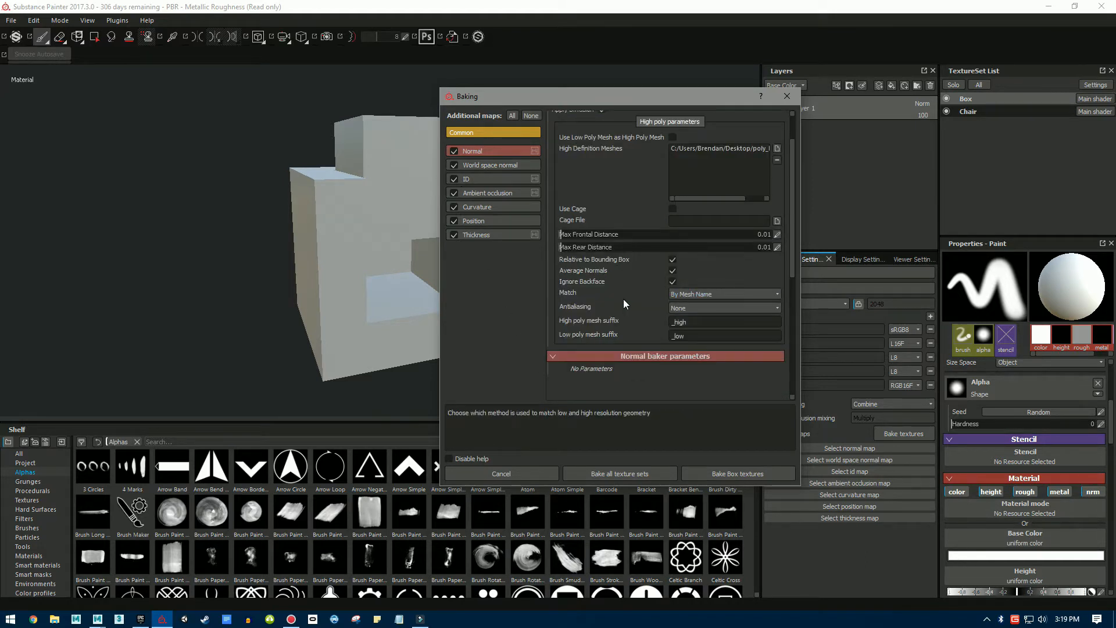
left_click(698, 309)
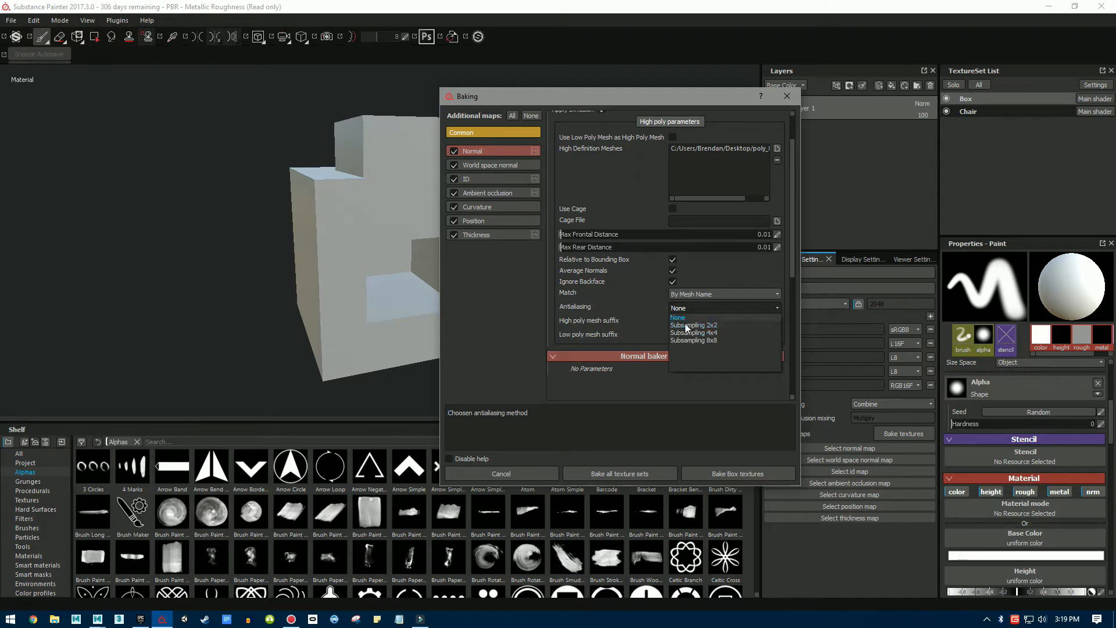
left_click(688, 331)
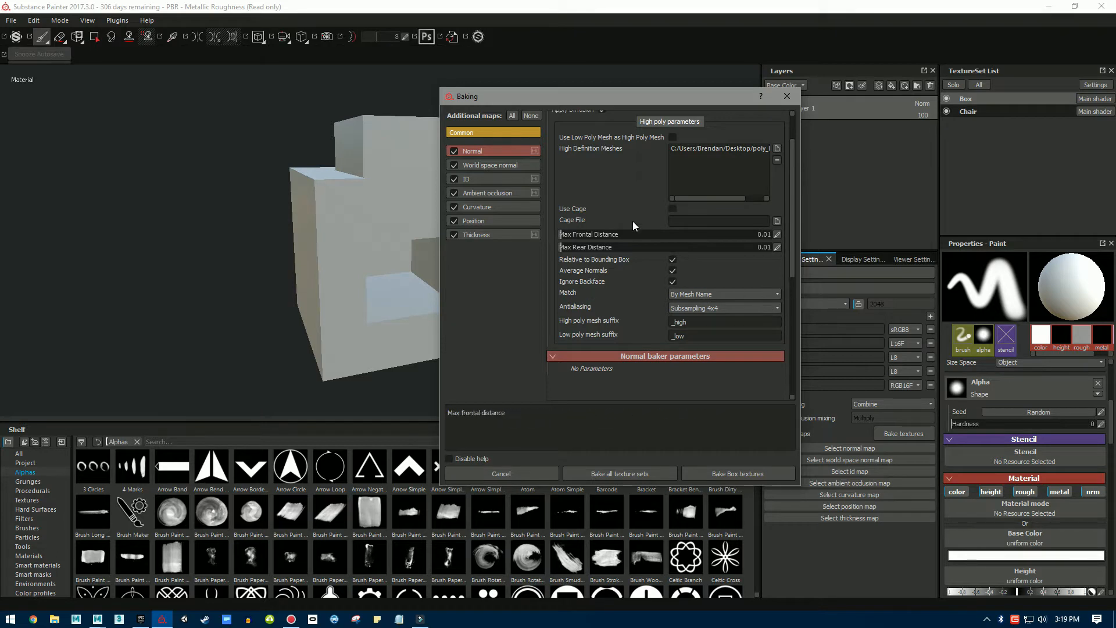
scroll(606, 198, "up", 3)
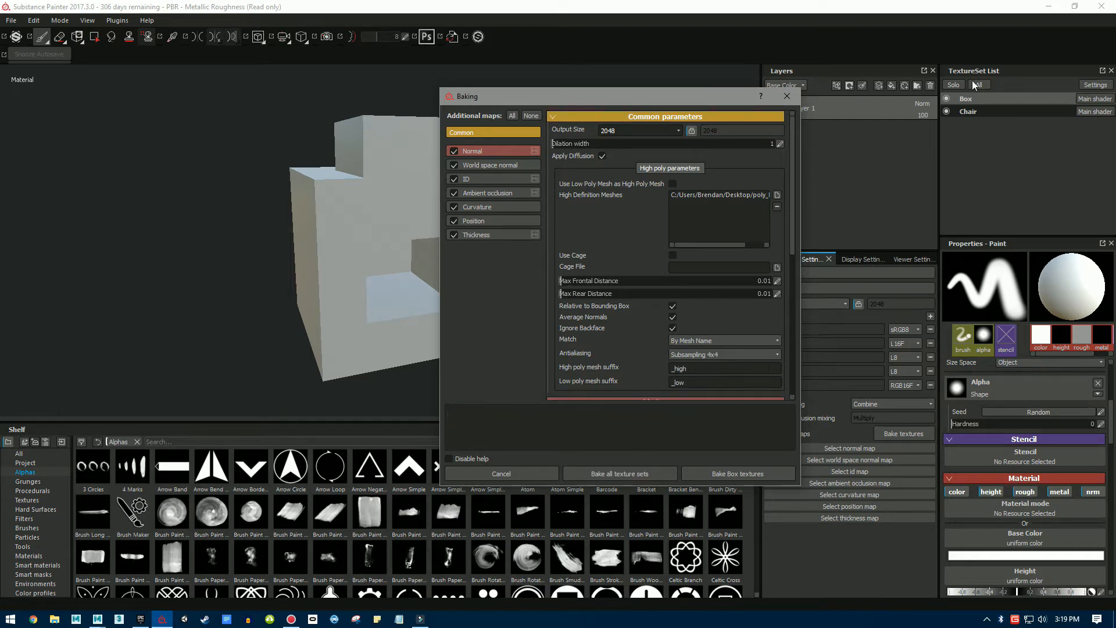
left_click(601, 472)
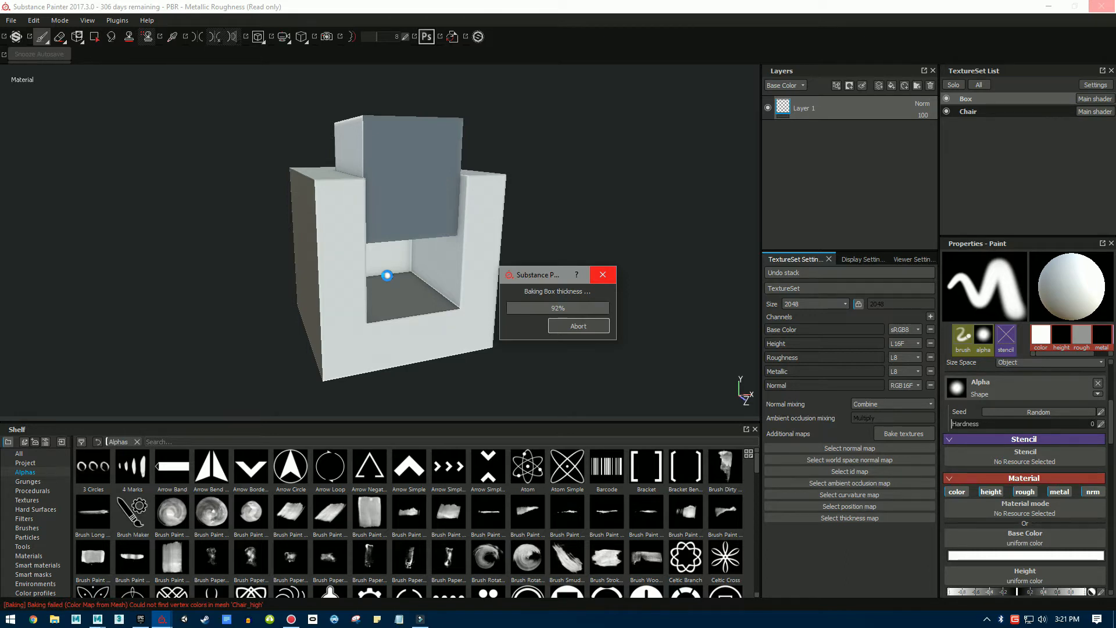
key("Return")
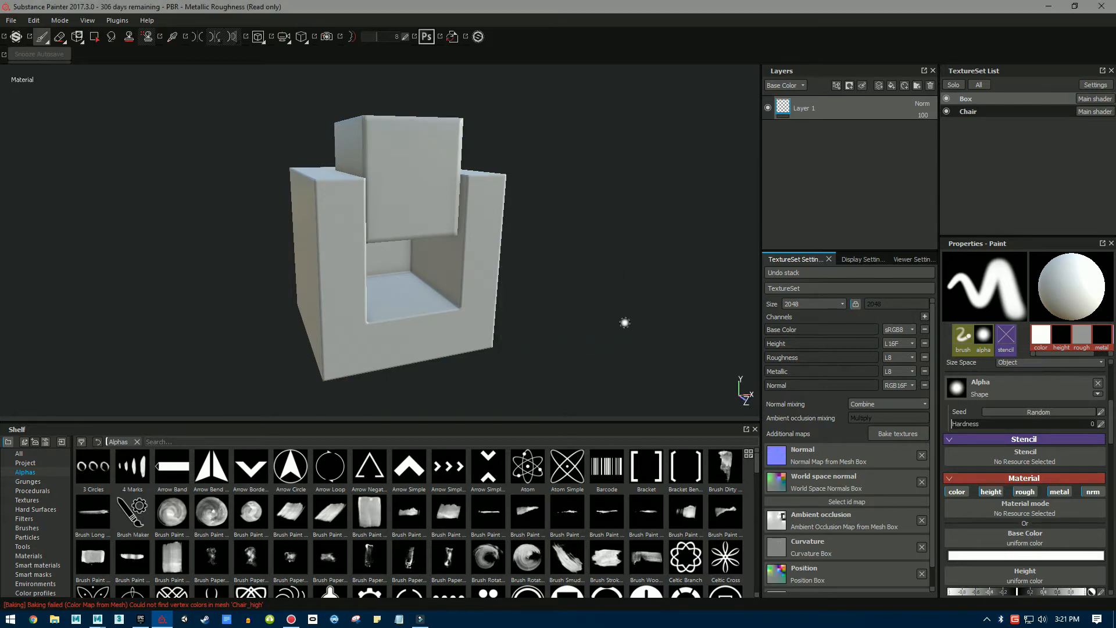
Examine the baked edges of the chair and box from several sides and at close range.
left_click_drag(583, 294, 681, 304, "alt+shift")
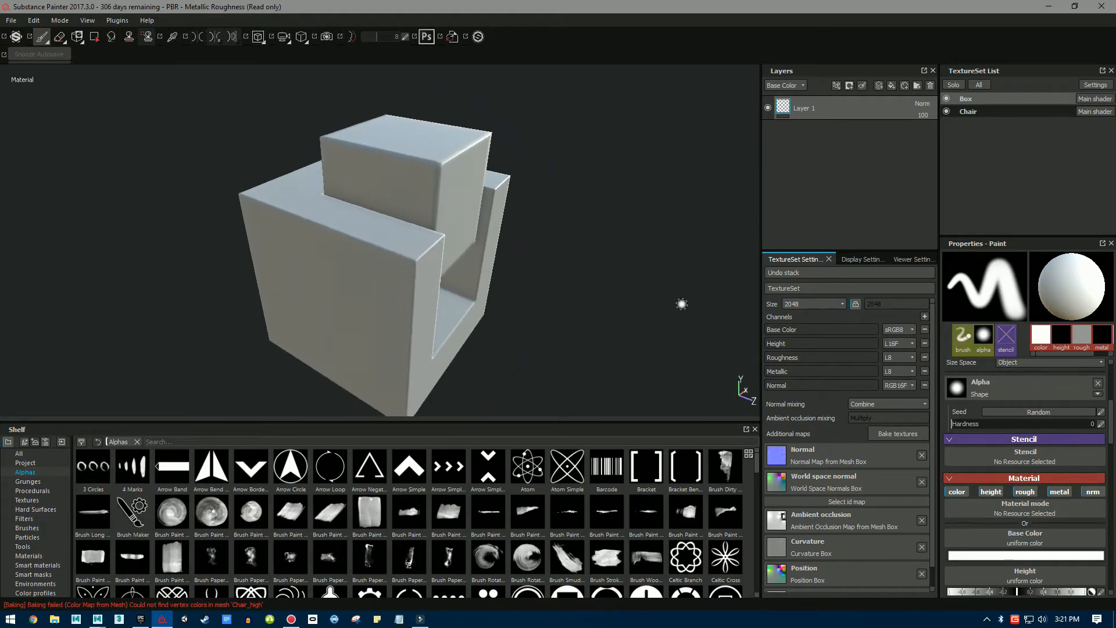
scroll(509, 274, "up", 3)
mouse_move(375, 242)
left_mouse_down("alt")
mouse_move(320, 250)
mouse_move(204, 229)
mouse_move(286, 224)
mouse_move(292, 214)
mouse_move(456, 336)
mouse_move(438, 349)
mouse_move(128, 300)
mouse_move(174, 283)
left_mouse_up("alt")
scroll(314, 236, "down", 4)
scroll(439, 350, "up", 2)
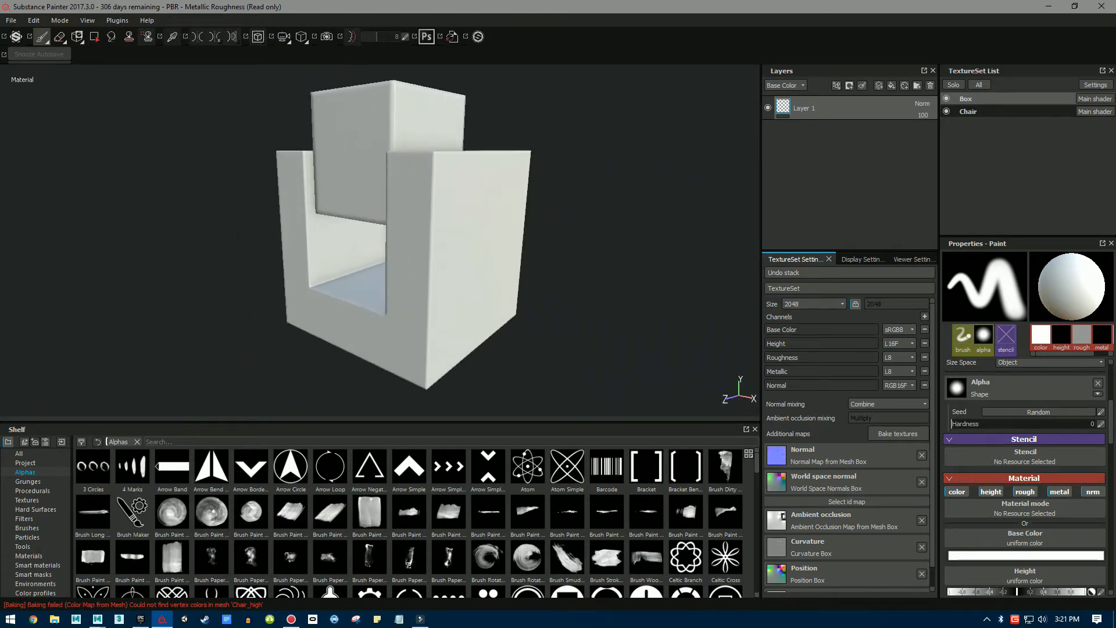
Browse the project maps available for the Box ID map, and check the model again from other angles.
left_click(786, 503)
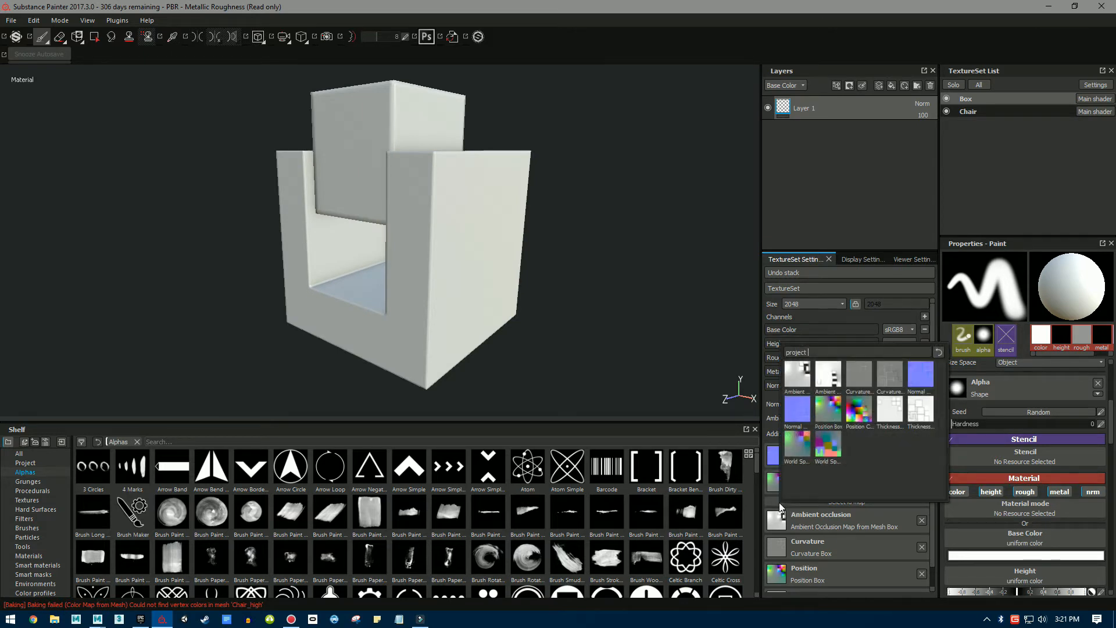
left_click(678, 330)
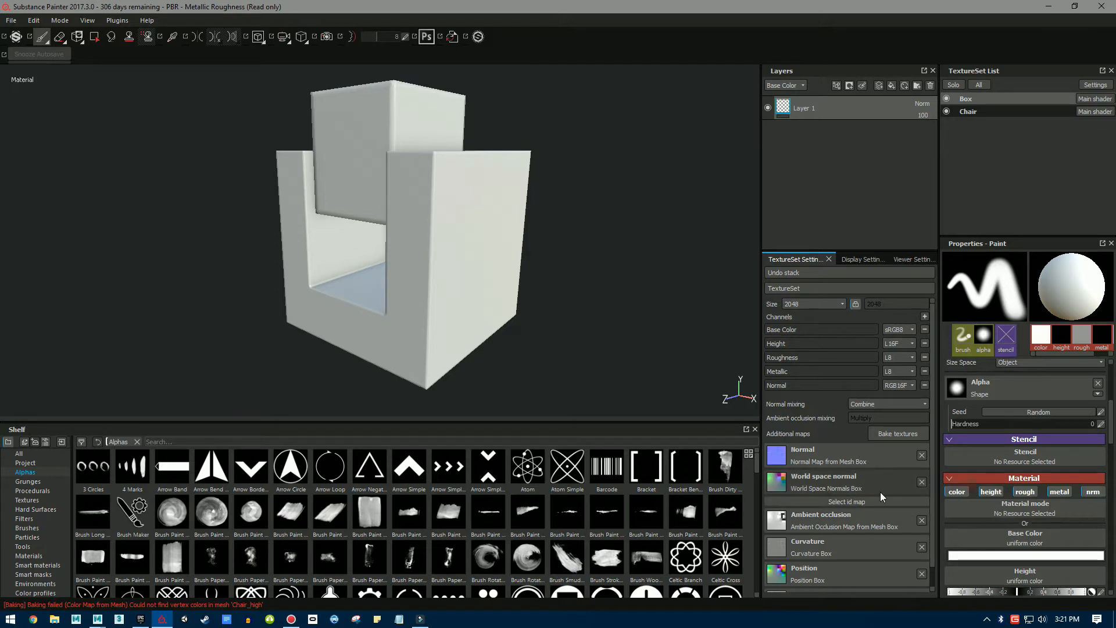
left_click(829, 503)
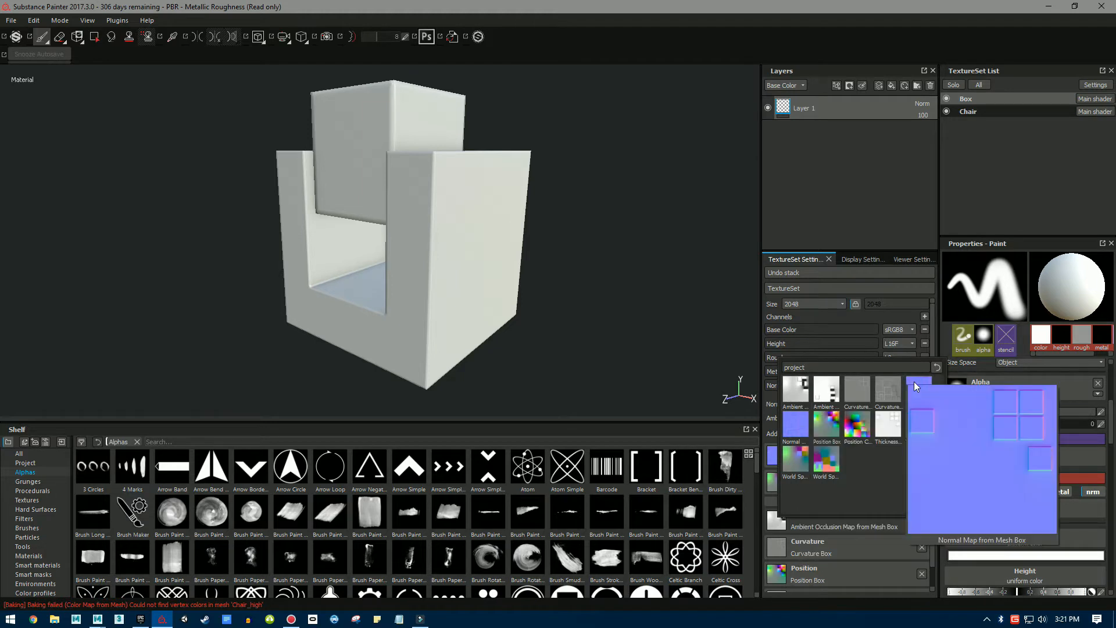
mouse_move(830, 468)
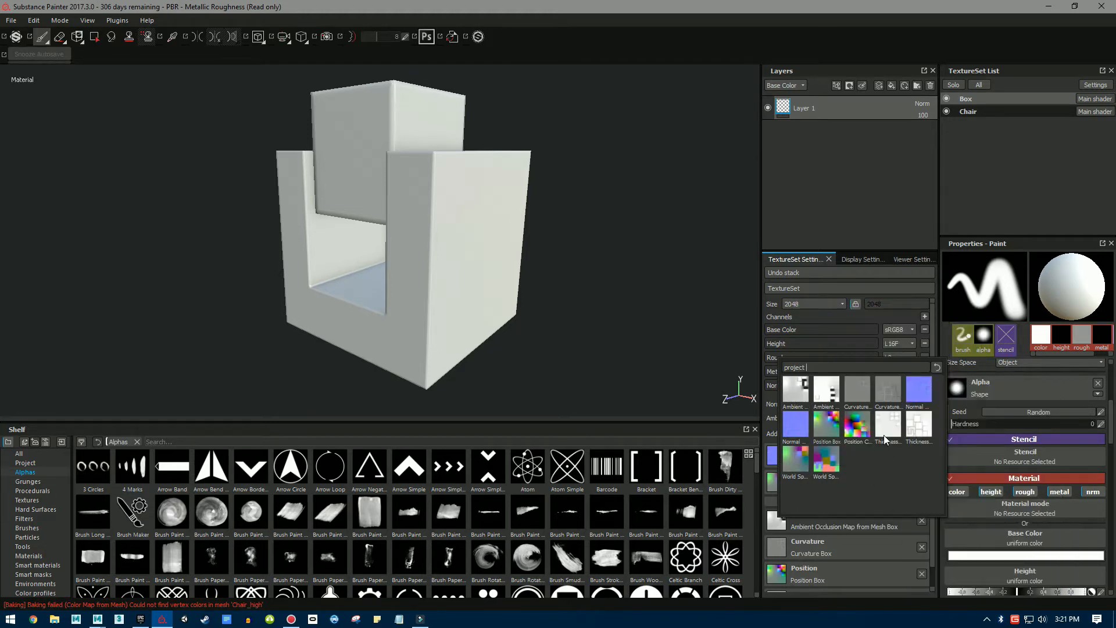
mouse_move(859, 423)
left_click_drag(482, 307, 588, 301, "alt")
right_click_drag(588, 301, 754, 272, "alt")
left_click_drag(754, 272, 689, 242, "alt")
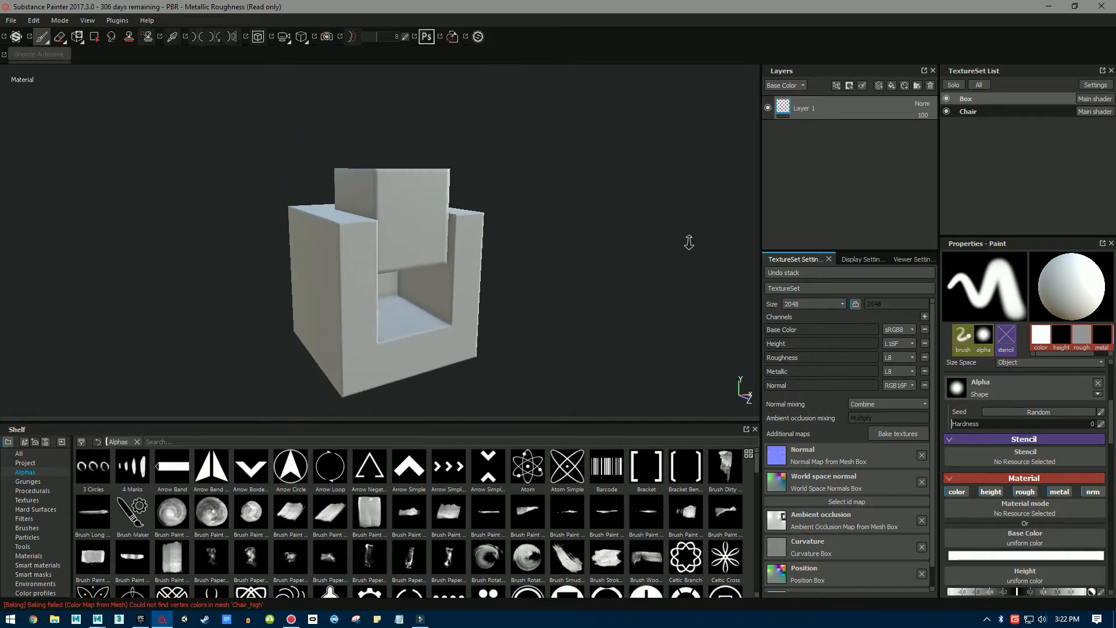
left_click_drag(525, 287, 586, 252, "alt")
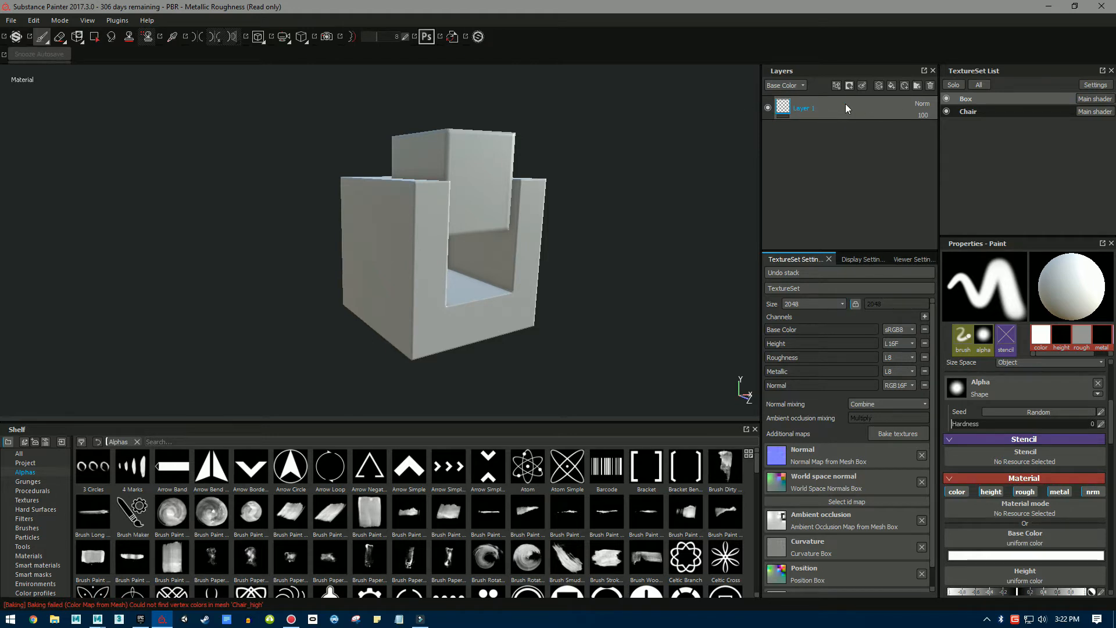
Add a new paint layer to the Box texture set and set the brush's base color to red (0.920, 0.000, 0.000).
left_click(878, 85)
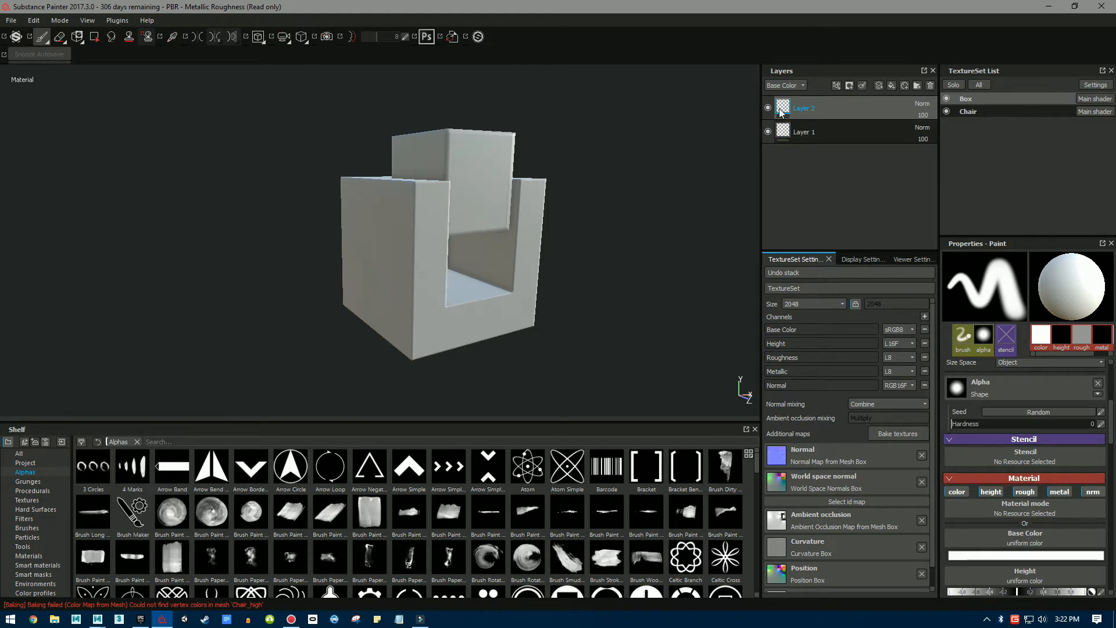
scroll(1001, 438, "down", 5)
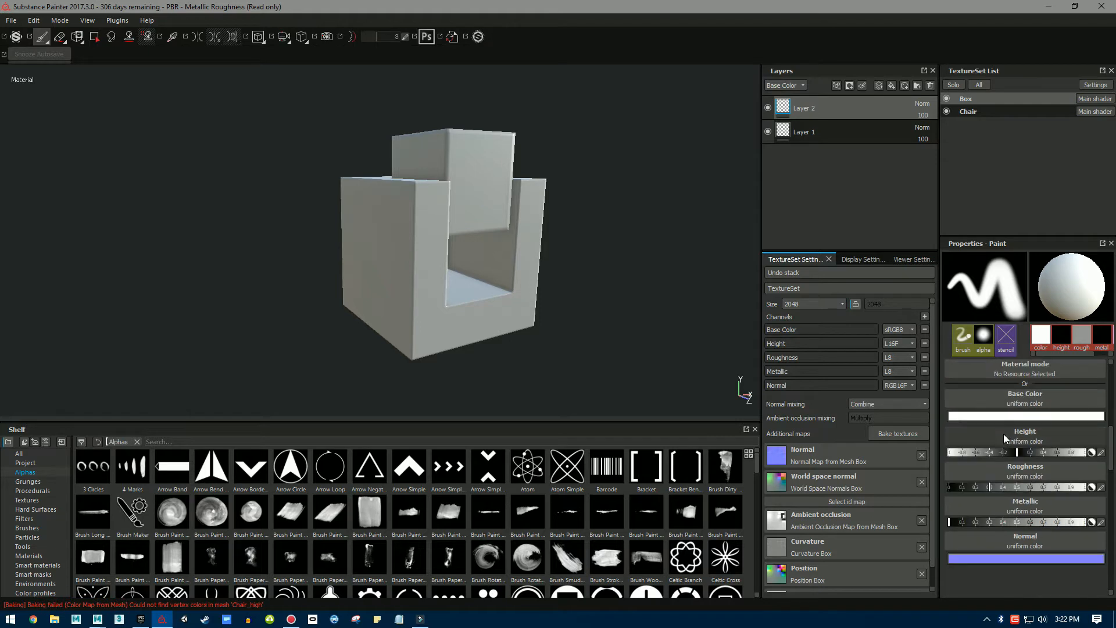
left_click(986, 417)
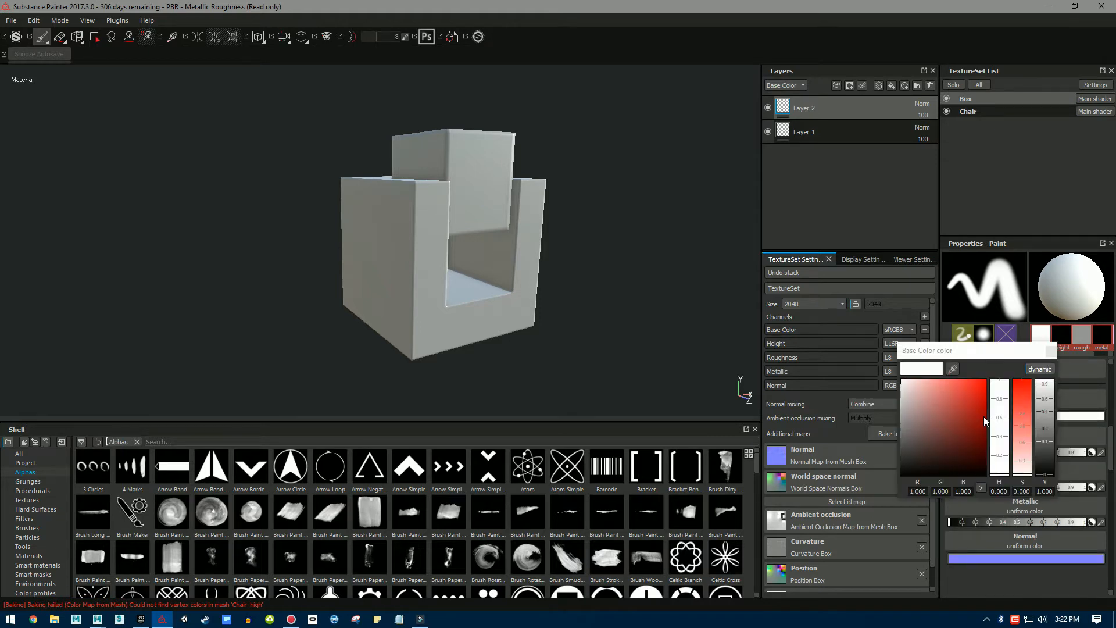
left_click_drag(966, 403, 985, 382)
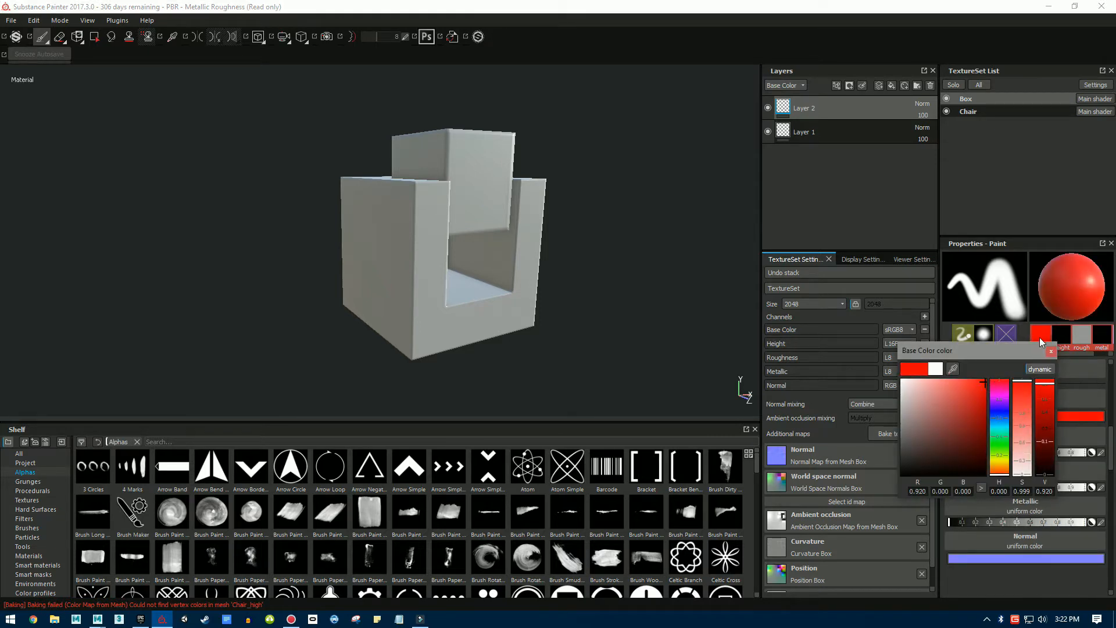
left_click(1050, 350)
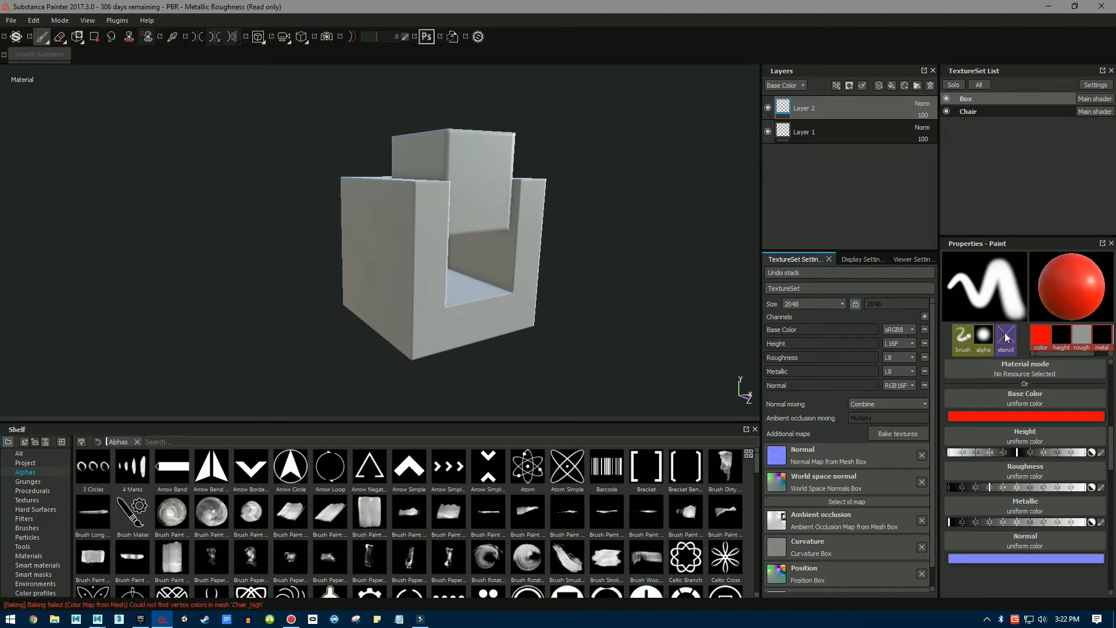
Set the brush size to 56.45 and the alpha hardness to 0.53.
left_click_drag(410, 244, 405, 269, "alt")
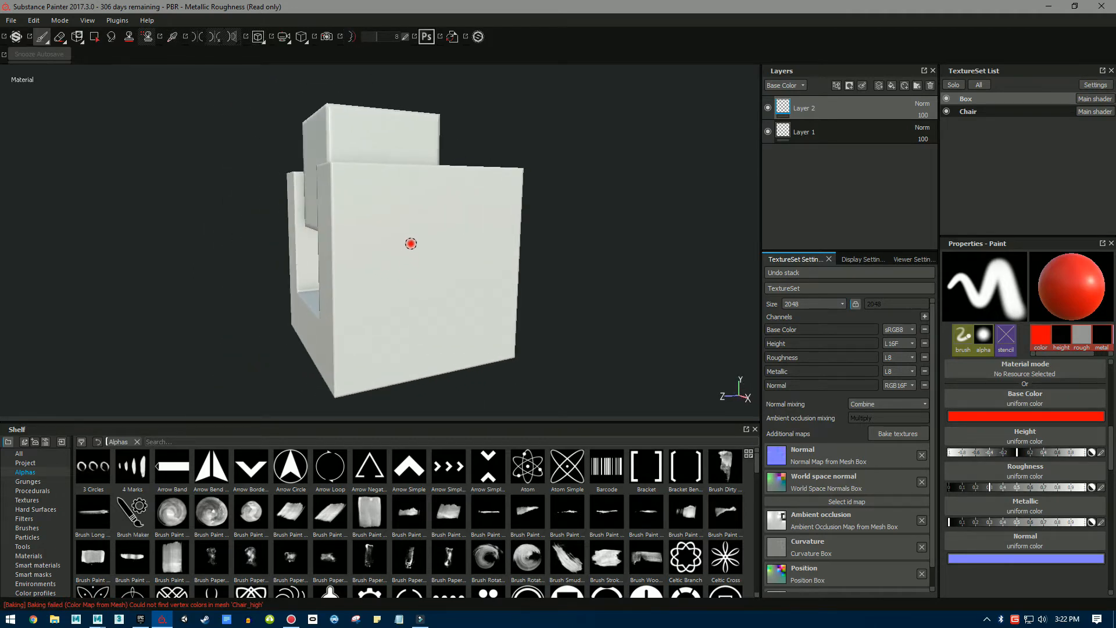
scroll(1000, 426, "up", 10)
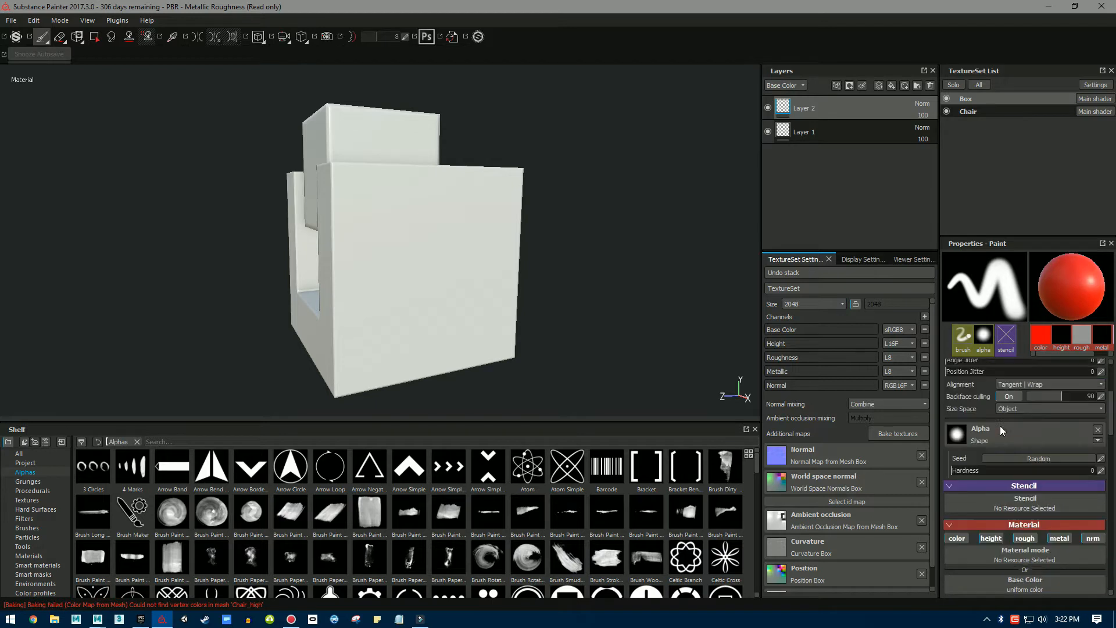
left_click_drag(990, 378, 1050, 383)
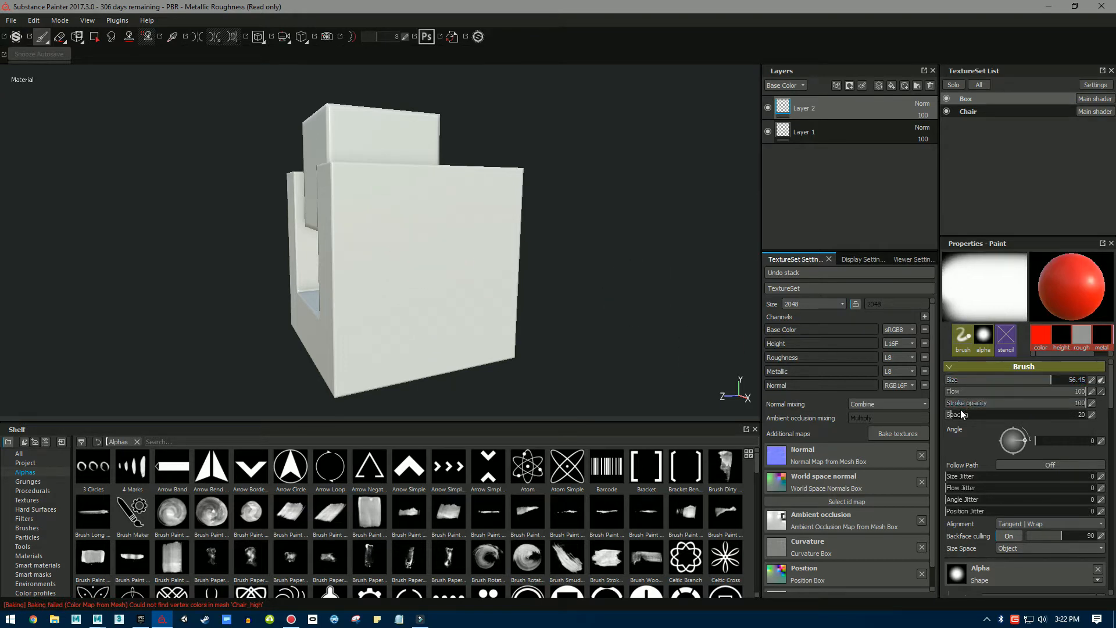
scroll(981, 486, "down", 2)
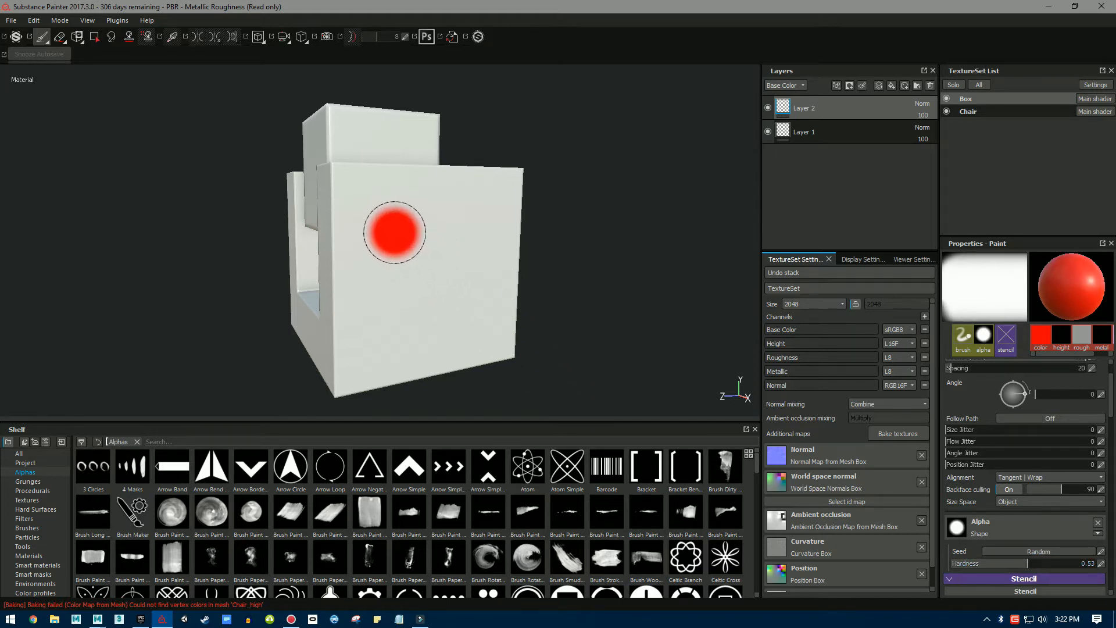
Switch to the Chair texture set and paint a large red patch on the chair's flat side face.
key("alt+q")
key("alt+q")
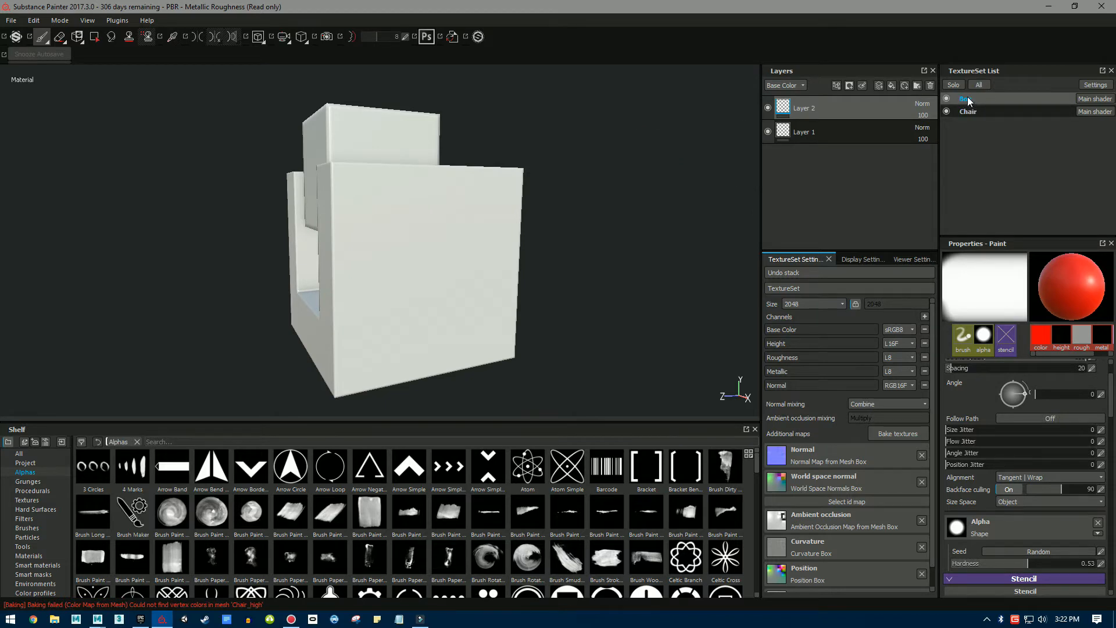
left_click(980, 113)
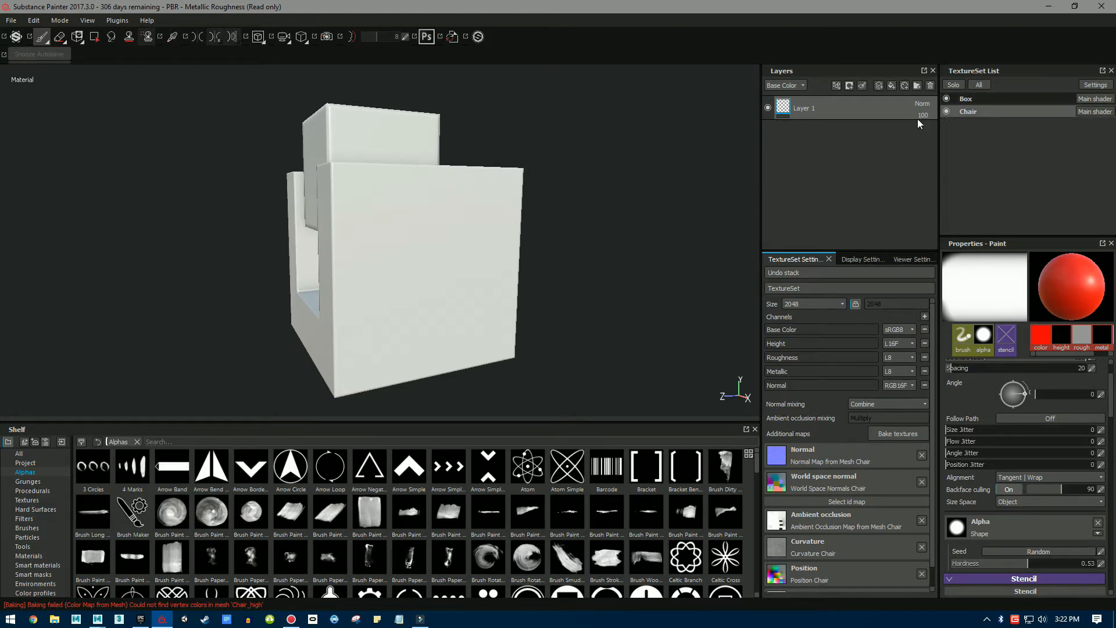
key("alt+q")
mouse_move(401, 267)
left_mouse_down()
mouse_move(404, 302)
mouse_move(456, 270)
mouse_move(439, 233)
mouse_move(403, 254)
mouse_move(434, 293)
left_mouse_up()
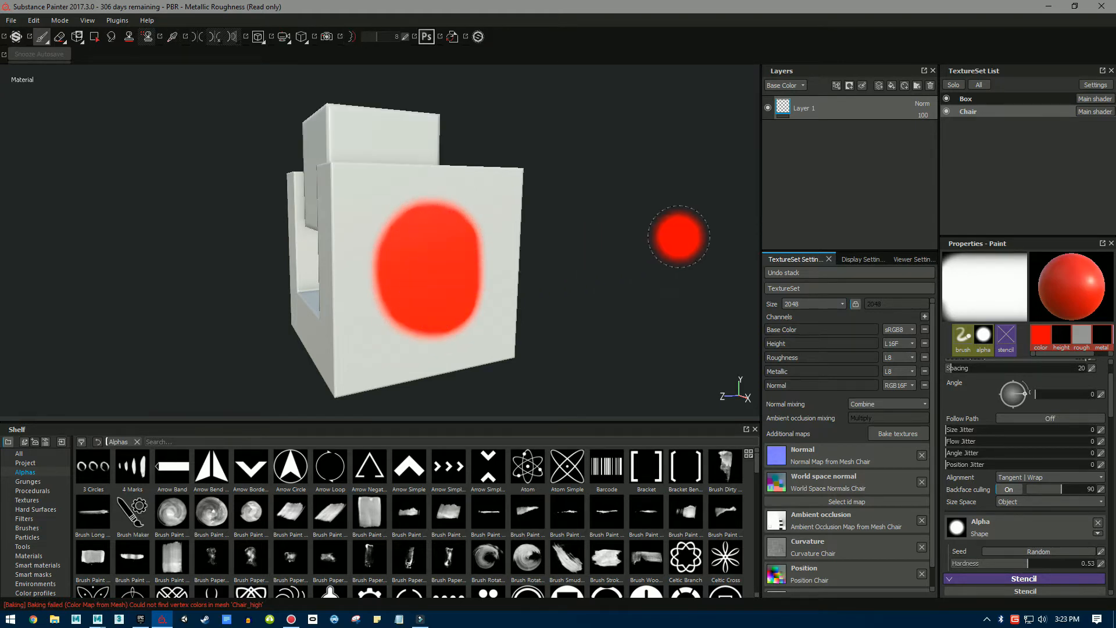
Look at the red patch from a lower angle and raise the roughness of the brush material.
mouse_move(643, 229)
left_mouse_down("alt")
mouse_move(543, 186)
mouse_move(466, 209)
mouse_move(436, 174)
mouse_move(531, 197)
mouse_move(445, 189)
mouse_move(463, 169)
mouse_move(488, 204)
mouse_move(437, 192)
mouse_move(423, 165)
mouse_move(473, 166)
mouse_move(518, 200)
mouse_move(488, 184)
left_mouse_up("alt")
scroll(968, 431, "up", 2)
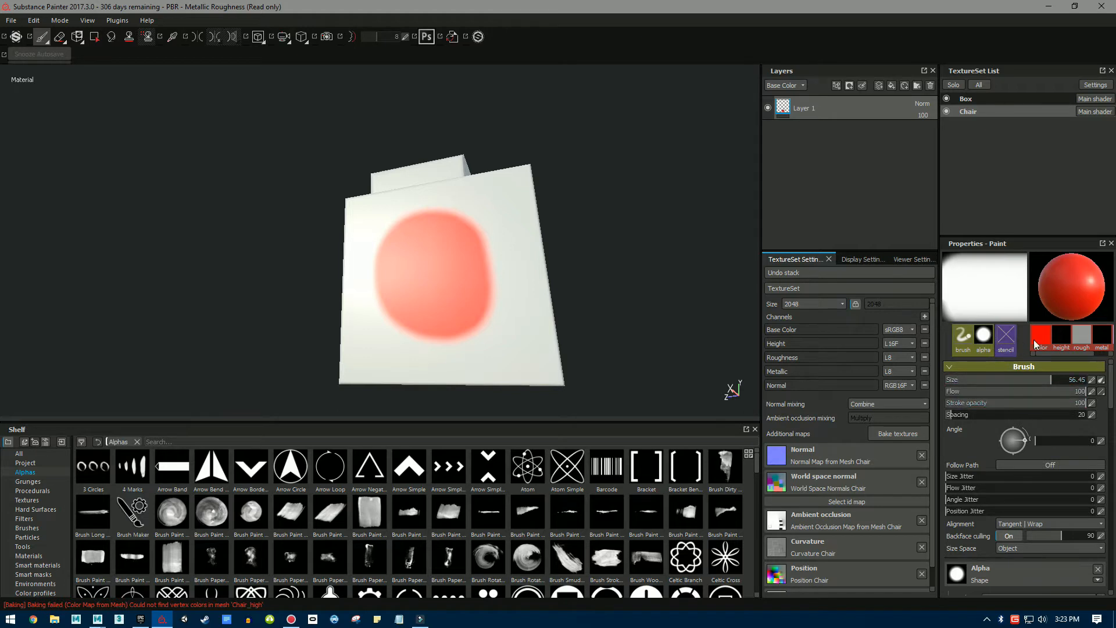
scroll(1031, 384, "down", 6)
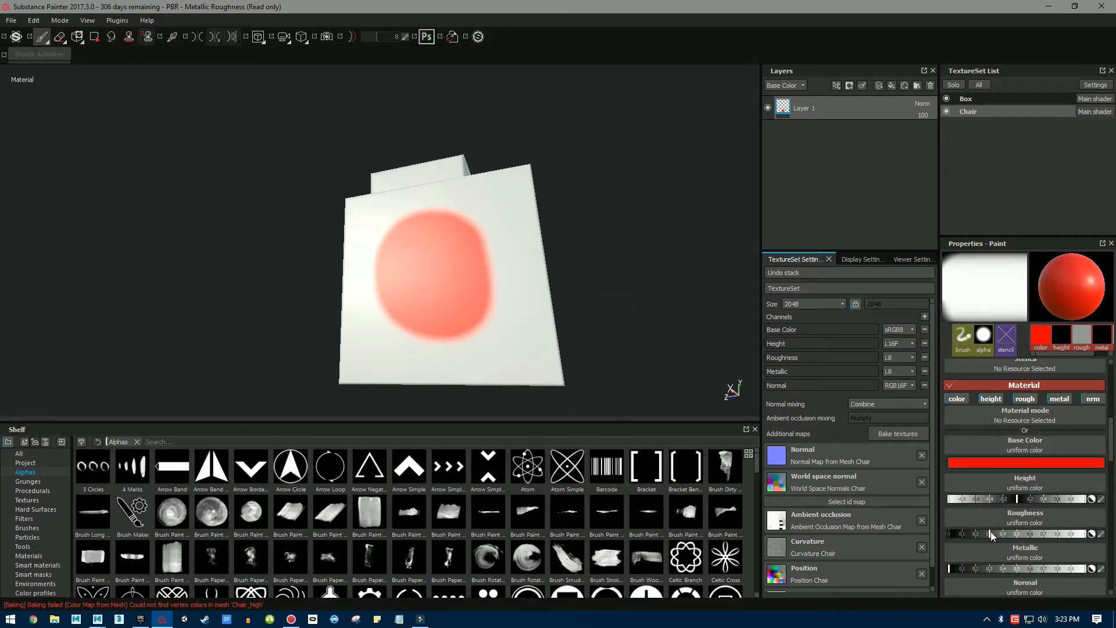
left_click_drag(1010, 533, 1029, 533)
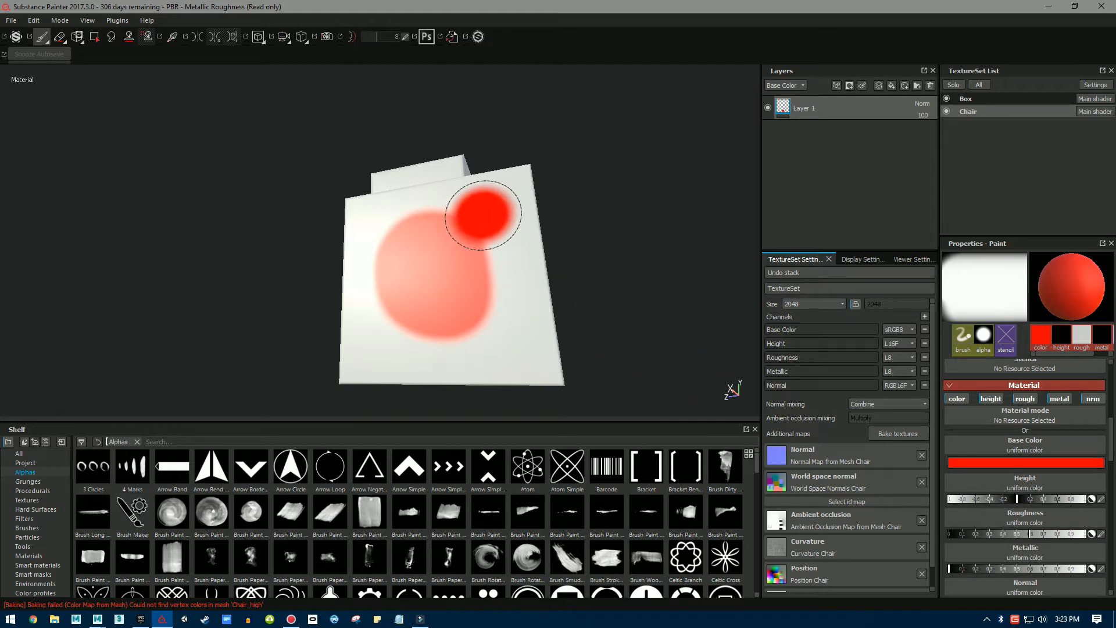
Set the brush's base color to orange (0.920, 0.102, 0.000), paint a vertical stroke over the red patch's edge, and rotate the lighting.
left_click(1006, 460)
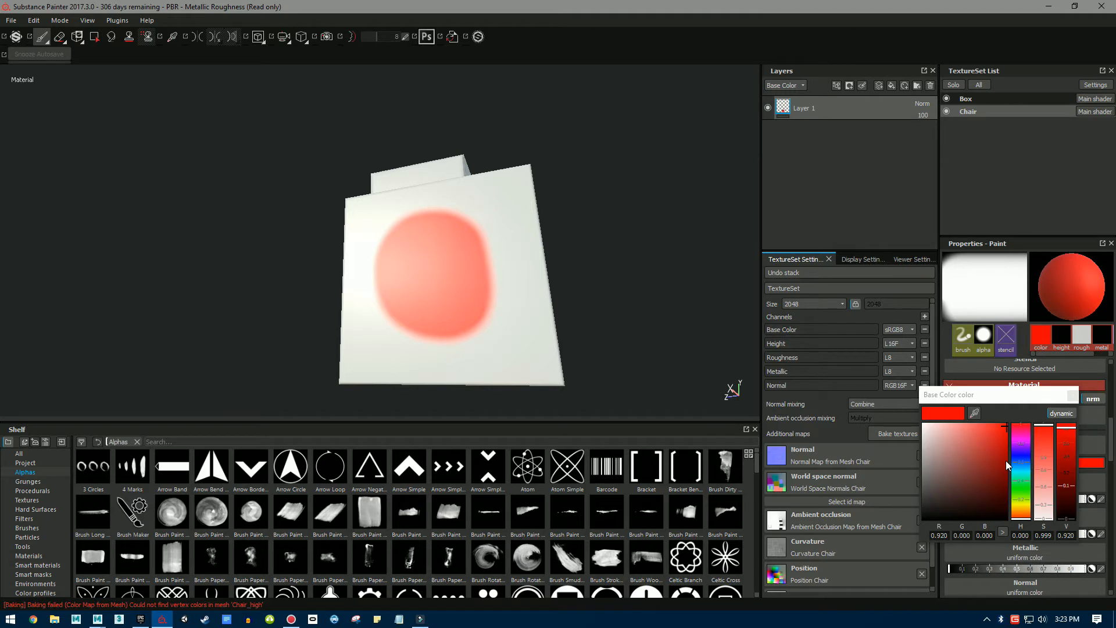
left_click(1022, 515)
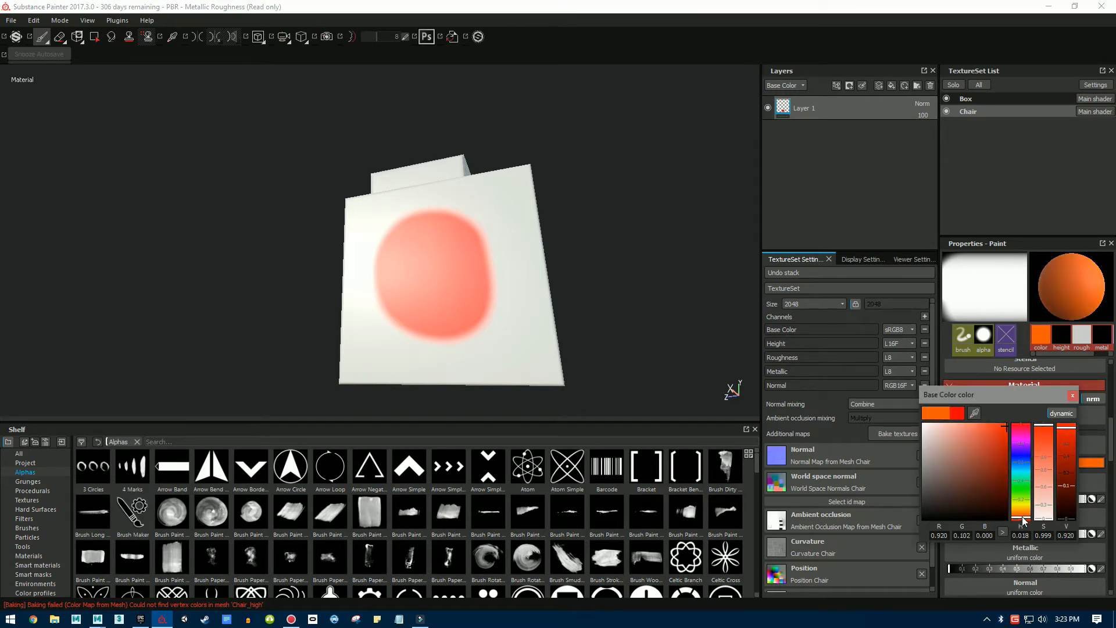
mouse_move(473, 224)
left_mouse_down()
mouse_move(473, 302)
mouse_move(491, 320)
left_mouse_up()
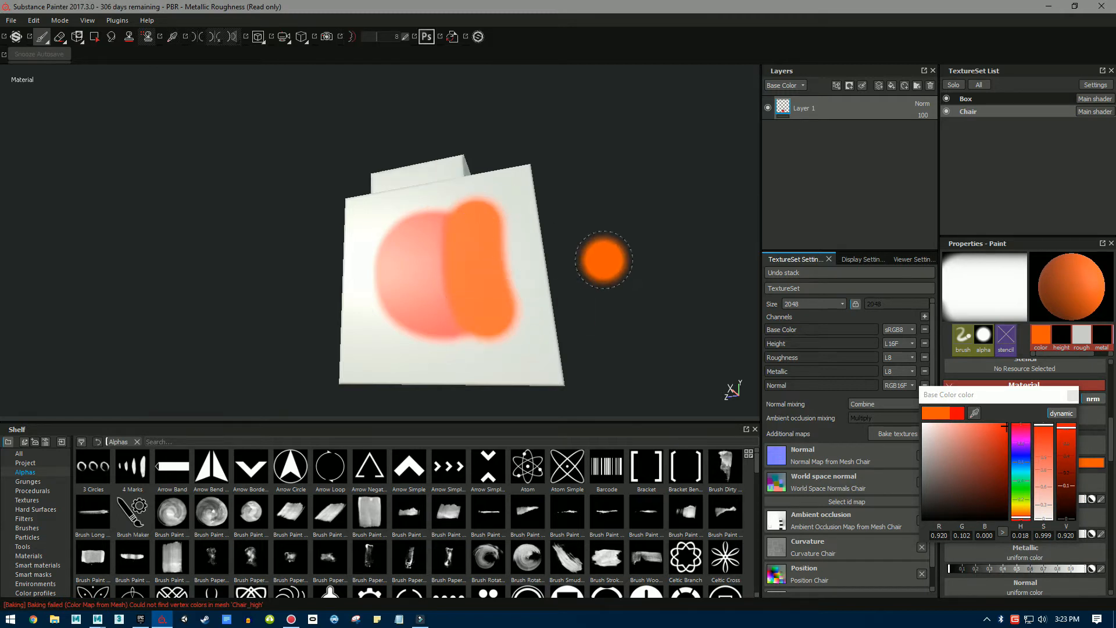
mouse_move(649, 220)
right_mouse_down("shift")
mouse_move(660, 229)
mouse_move(637, 224)
mouse_move(655, 246)
mouse_move(643, 246)
mouse_move(653, 284)
right_mouse_up("shift")
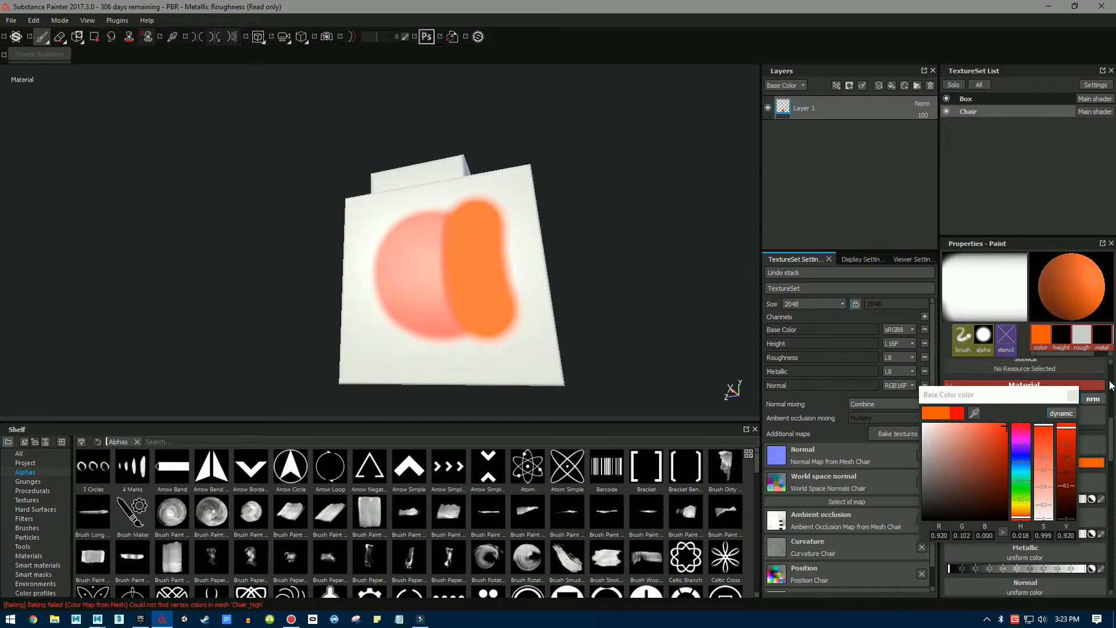
Lower the brush's roughness to its minimum and paint a glossy orange area over the previous orange stroke.
left_click(1072, 395)
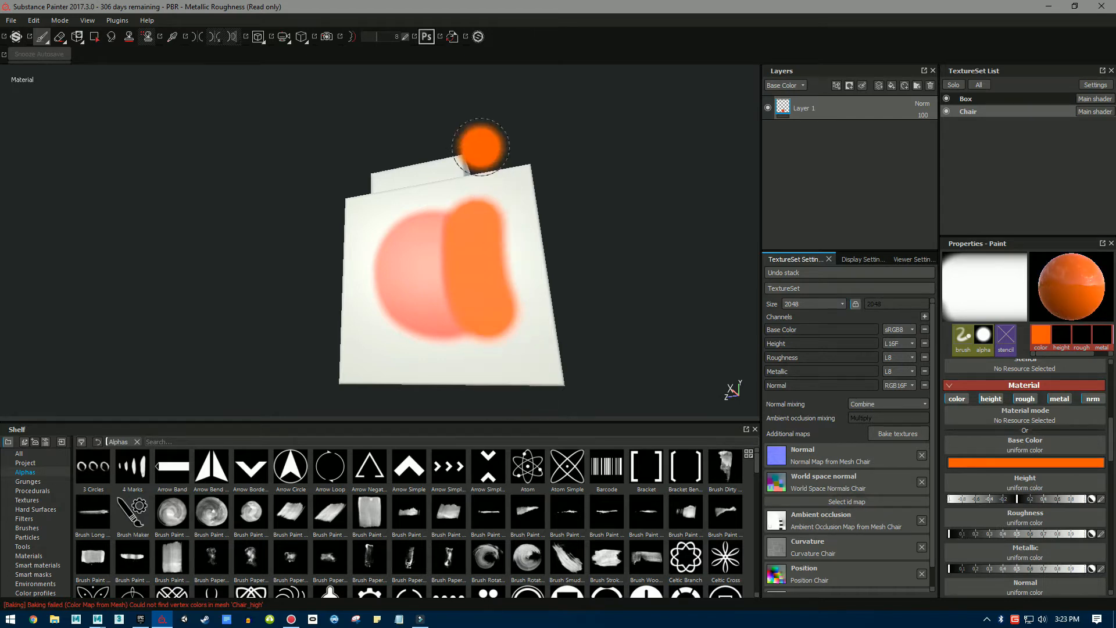
left_click(496, 228)
mouse_move(496, 228)
left_mouse_down()
mouse_move(490, 204)
mouse_move(498, 286)
mouse_move(488, 327)
mouse_move(466, 260)
mouse_move(478, 213)
mouse_move(514, 337)
left_mouse_up()
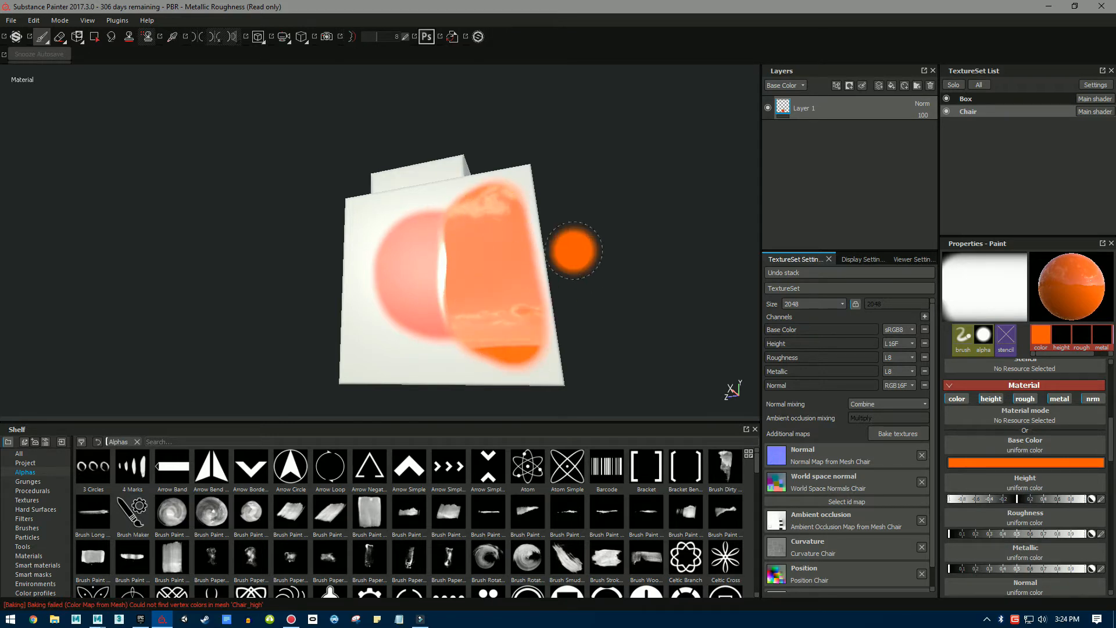
Disable the height channel in the brush material and raise its metallic value to nearly the maximum.
mouse_move(615, 185)
left_mouse_down("alt")
mouse_move(682, 234)
mouse_move(596, 207)
mouse_move(591, 190)
mouse_move(628, 165)
mouse_move(645, 206)
mouse_move(580, 196)
mouse_move(600, 202)
mouse_move(630, 174)
mouse_move(710, 207)
mouse_move(588, 194)
mouse_move(622, 207)
left_mouse_up("alt")
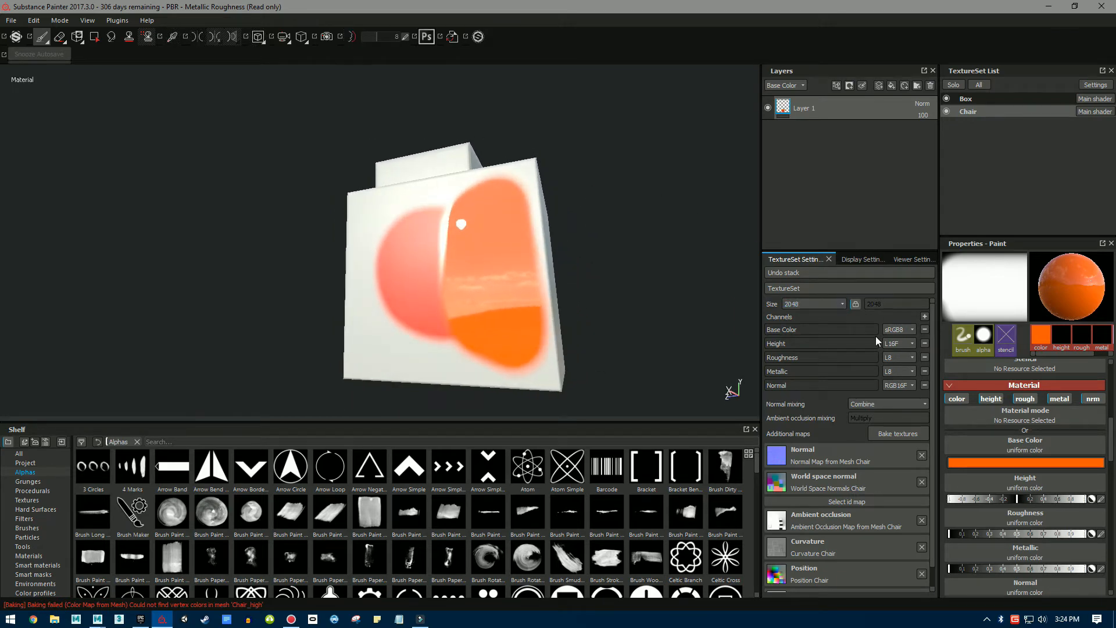
left_click(987, 399)
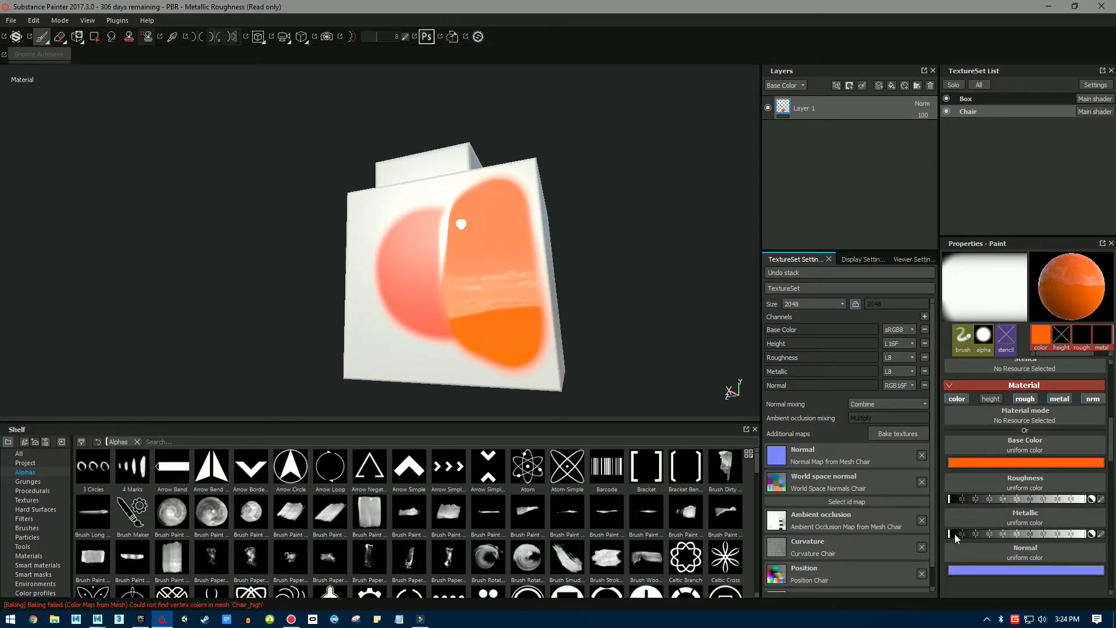
left_click_drag(972, 534, 1083, 533)
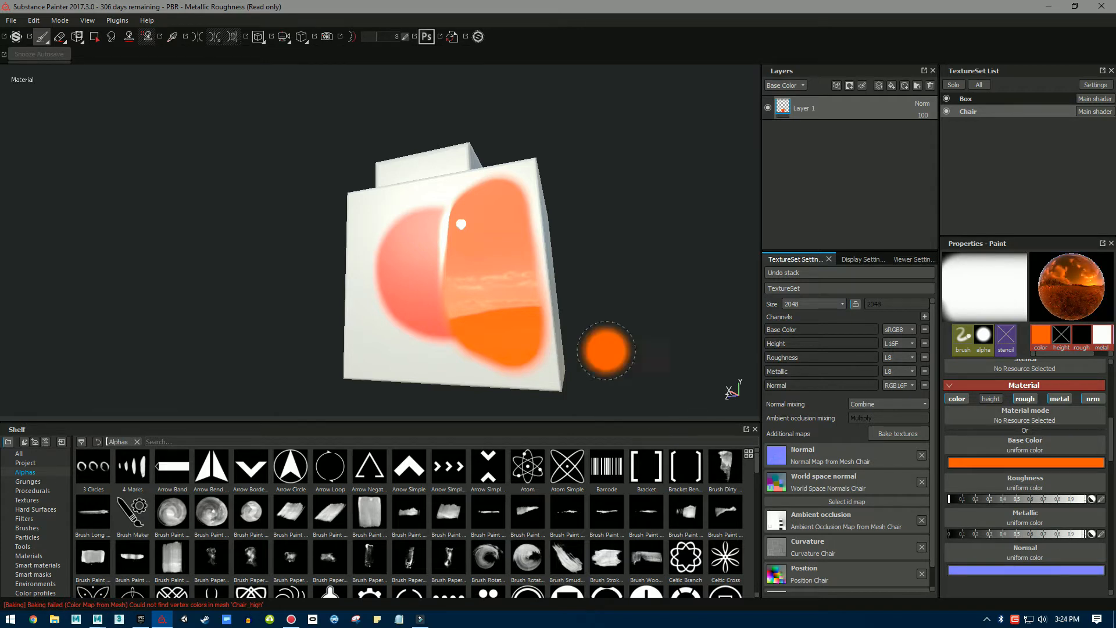
Set the brush's base color to a very dark grey (0.059, 0.045, 0.043).
left_click(968, 463)
left_click_drag(937, 444, 931, 492)
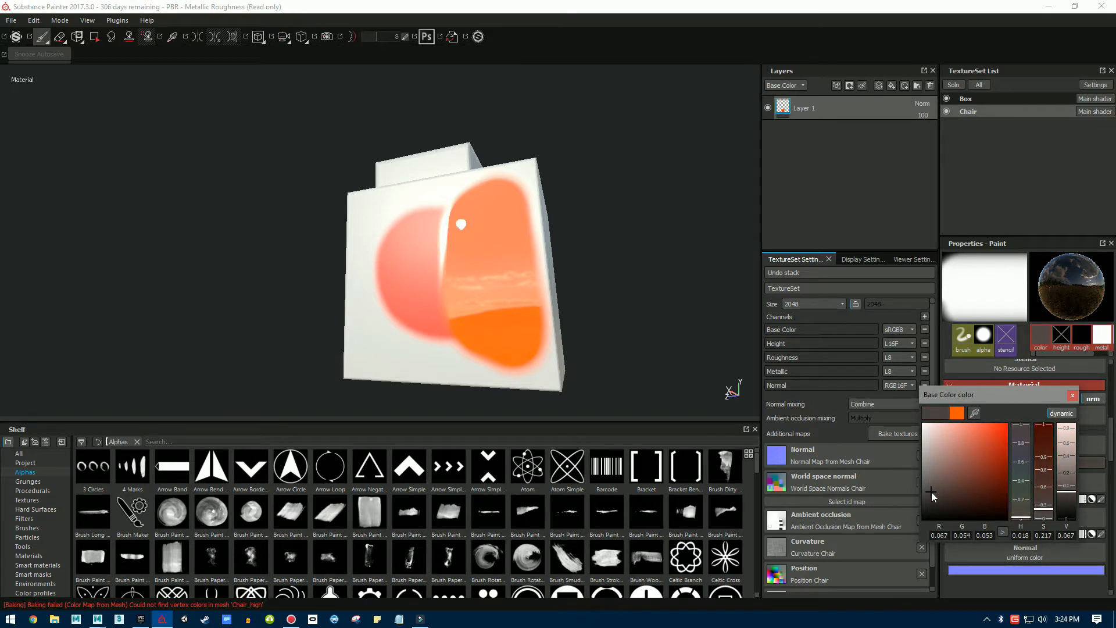
left_click(1072, 396)
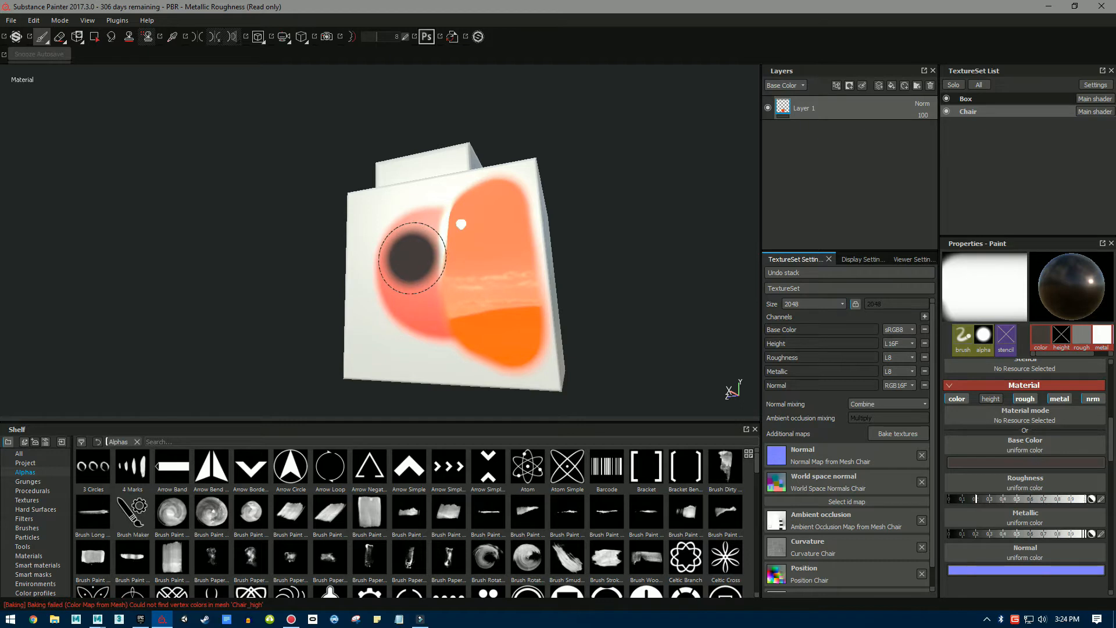
Rotate the lighting and paint dark metallic strokes over the chair's vertical corner, covering parts of both adjoining faces.
mouse_move(660, 242)
left_mouse_down("alt")
mouse_move(641, 251)
mouse_move(648, 287)
mouse_move(506, 239)
mouse_move(527, 265)
left_mouse_up("alt")
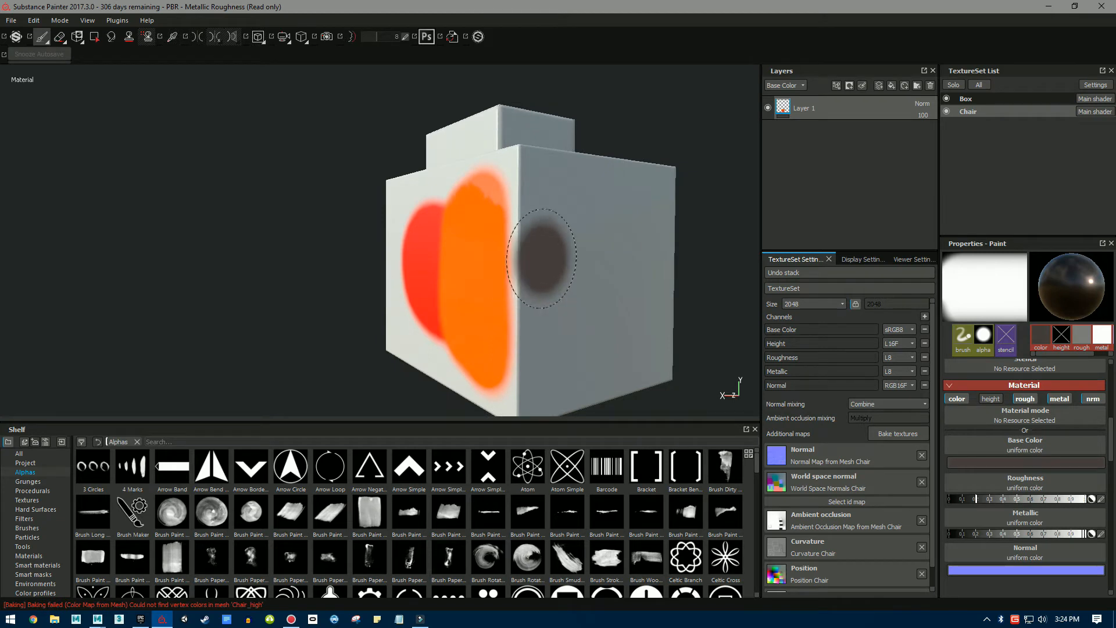
right_click_drag(224, 237, 250, 259, "shift")
mouse_move(511, 187)
left_mouse_down()
mouse_move(524, 221)
mouse_move(513, 302)
mouse_move(491, 175)
mouse_move(523, 186)
mouse_move(526, 157)
mouse_move(552, 295)
mouse_move(555, 396)
mouse_move(491, 372)
mouse_move(478, 263)
left_mouse_up()
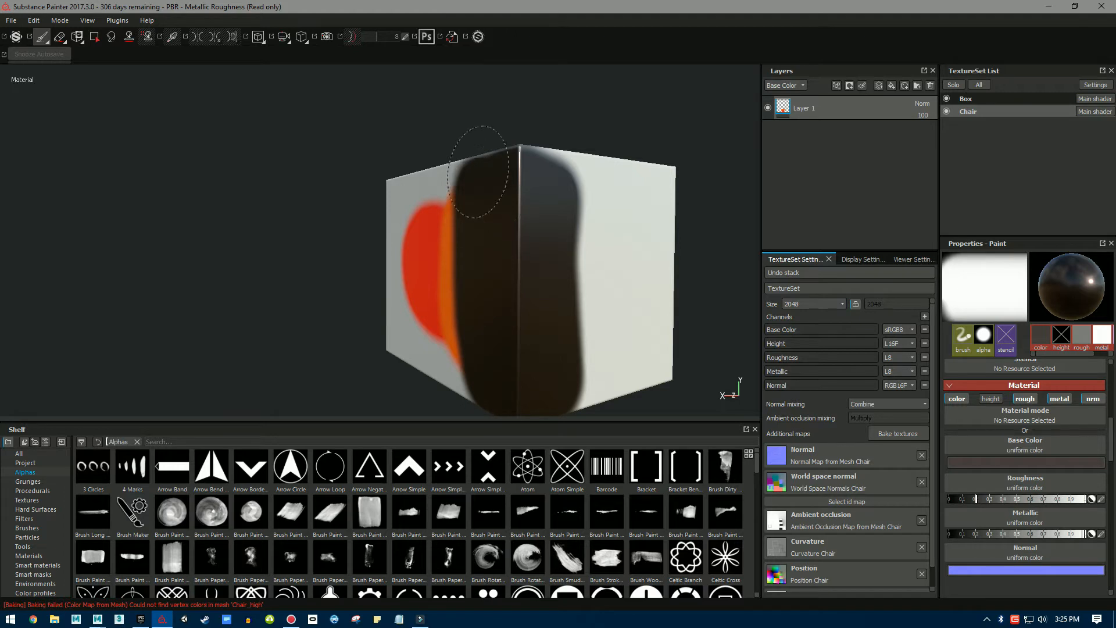
mouse_move(478, 171)
left_mouse_down()
mouse_move(585, 192)
mouse_move(590, 349)
mouse_move(572, 380)
left_mouse_up()
Paint the rest of the chair's red-and-orange side face with the dark metal and check its reflections from other angles.
scroll(340, 312, "down", 3)
mouse_move(387, 282)
left_mouse_down("alt")
mouse_move(354, 232)
mouse_move(182, 244)
mouse_move(379, 256)
mouse_move(506, 165)
mouse_move(308, 252)
mouse_move(250, 264)
mouse_move(227, 222)
mouse_move(211, 254)
mouse_move(195, 256)
mouse_move(267, 287)
mouse_move(337, 280)
mouse_move(731, 391)
mouse_move(506, 259)
mouse_move(401, 245)
left_mouse_up("alt")
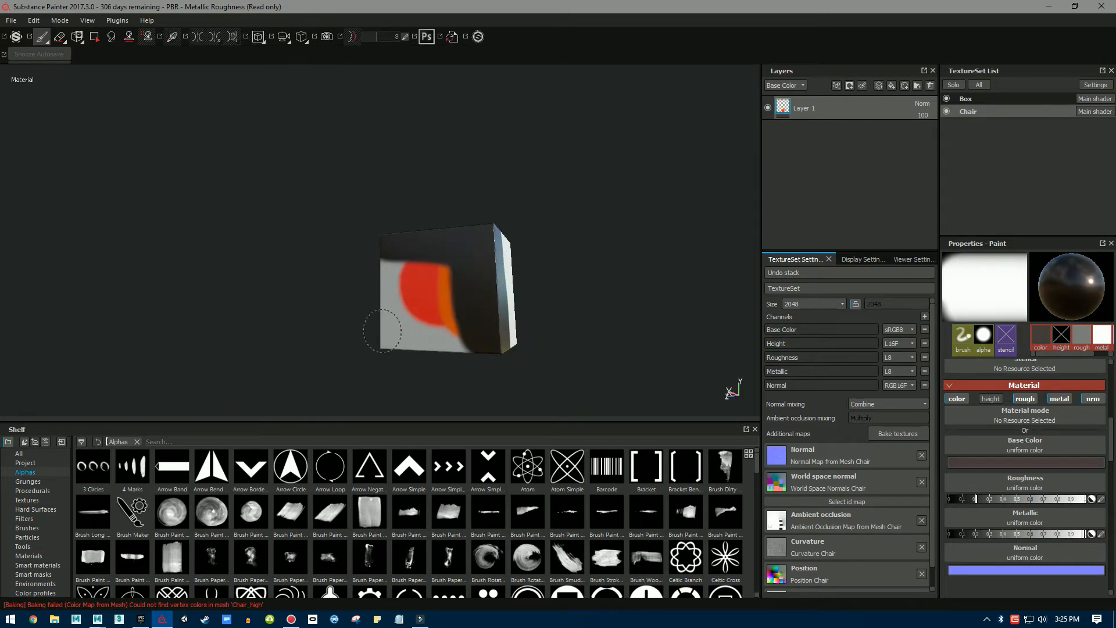
left_click_drag(381, 328, 399, 254)
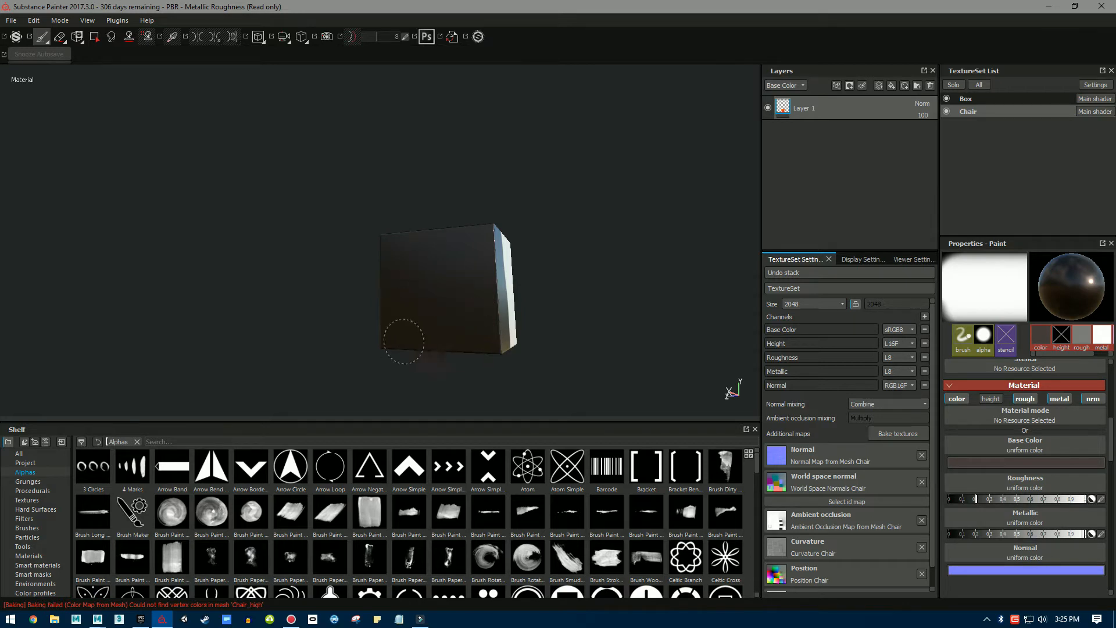
left_click_drag(525, 349, 730, 386, "alt")
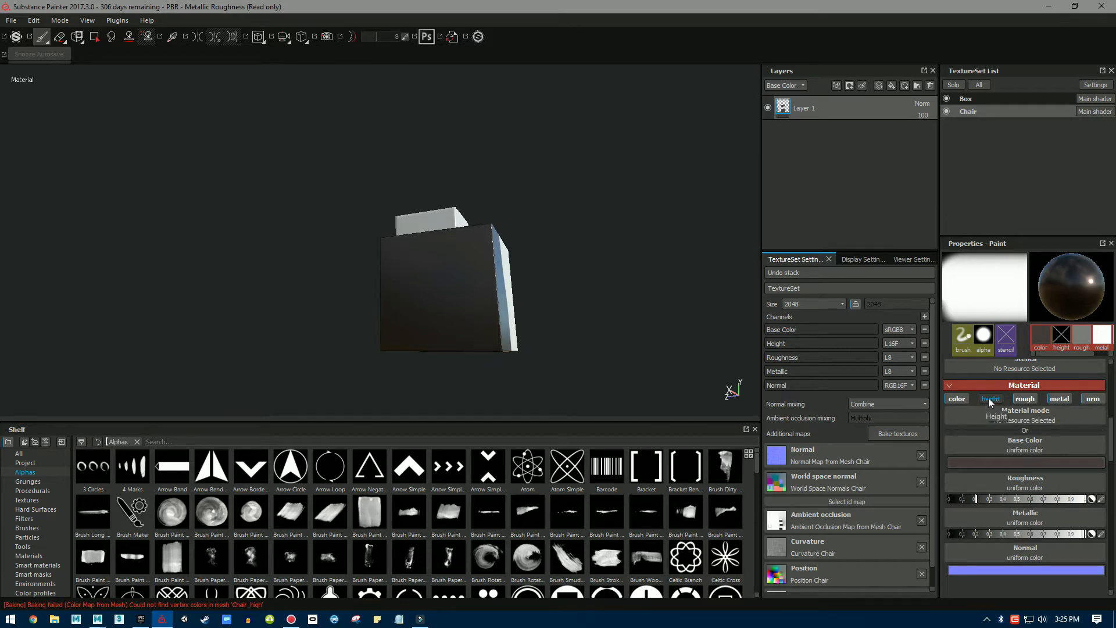
mouse_move(515, 192)
left_mouse_down("alt")
mouse_move(509, 222)
mouse_move(366, 291)
mouse_move(429, 238)
left_mouse_up("alt")
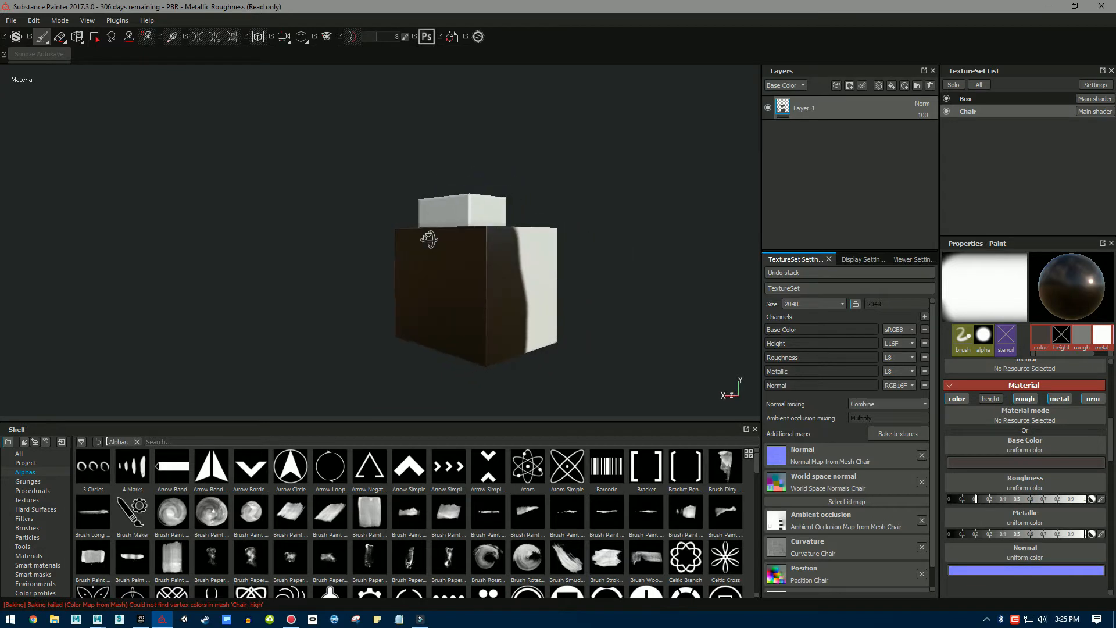
Add a fill layer to the Chair texture set and set its base color to grey (0.240, 0.218, 0.218).
left_click(891, 86)
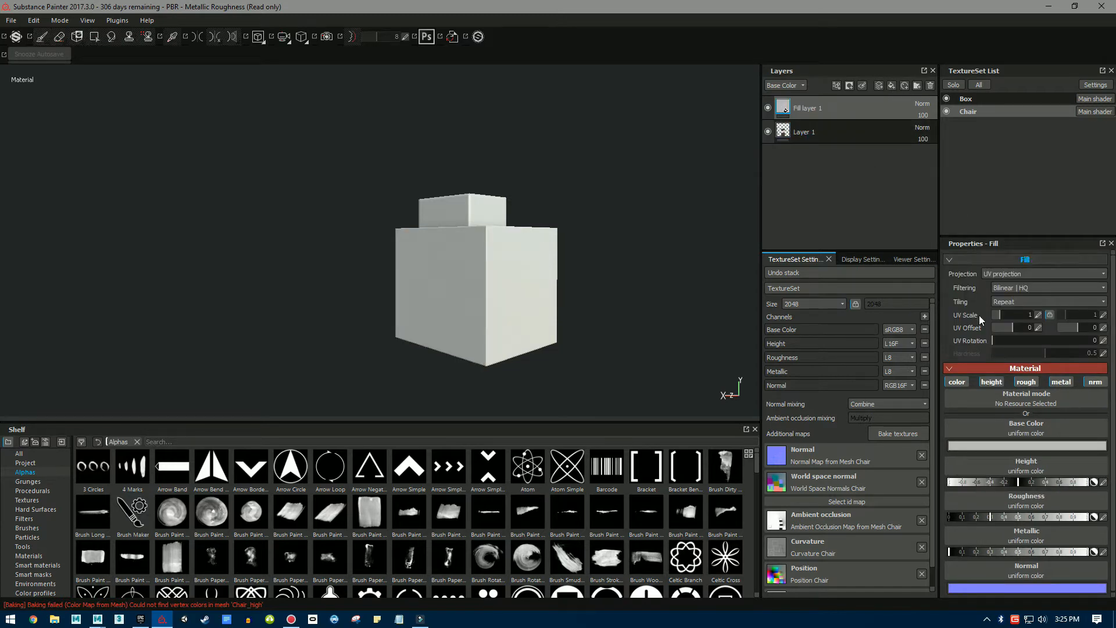
left_click(974, 445)
left_click(896, 441)
left_click_drag(896, 442, 893, 453)
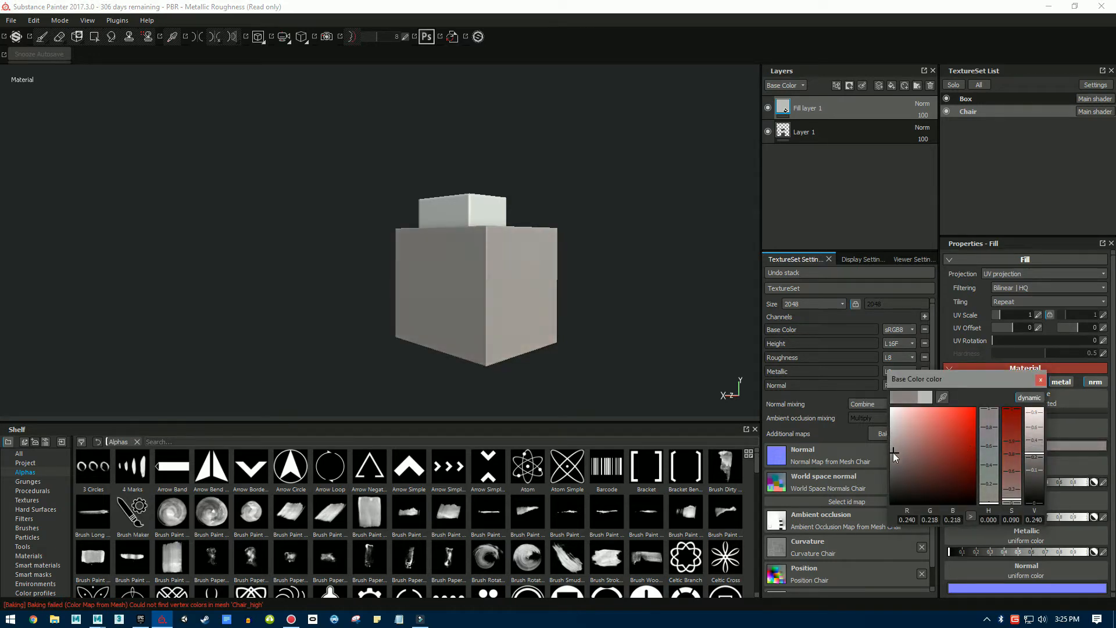
left_click(1041, 379)
Disable the fill layer's height channel, then slightly lower its roughness and raise its metallic value to maximum.
left_click(992, 382)
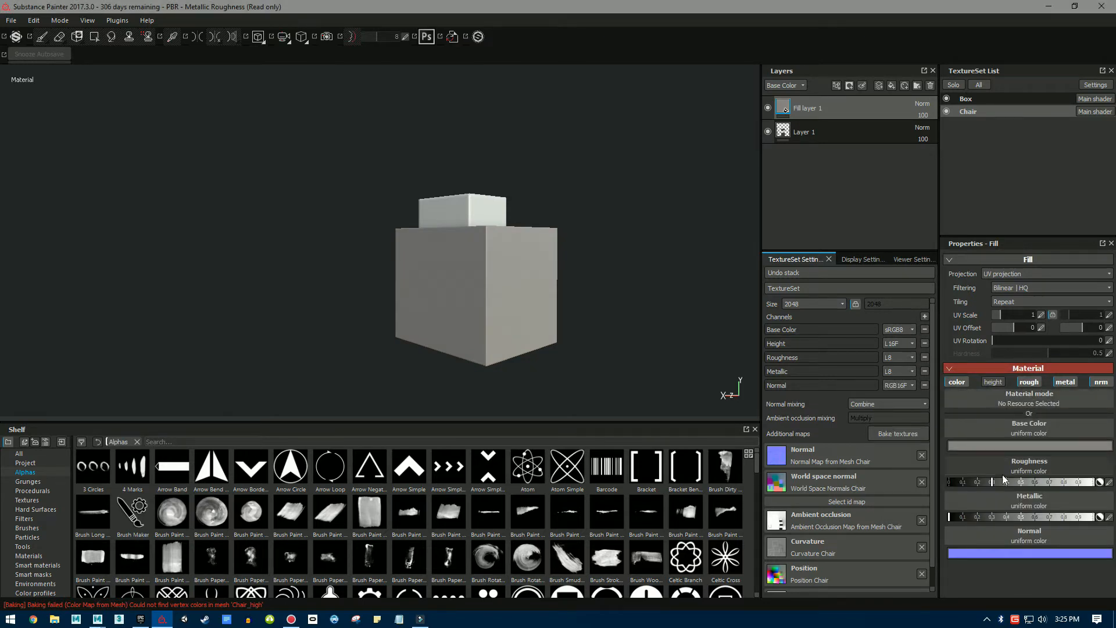
left_click_drag(989, 479, 1102, 522)
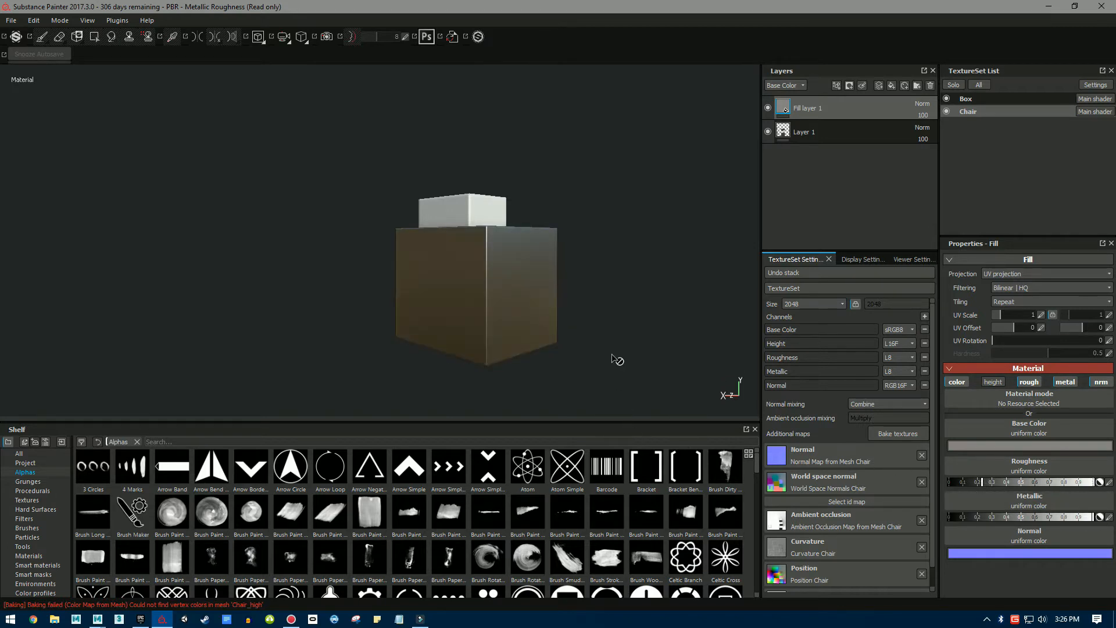
left_click_drag(619, 260, 562, 258, "alt")
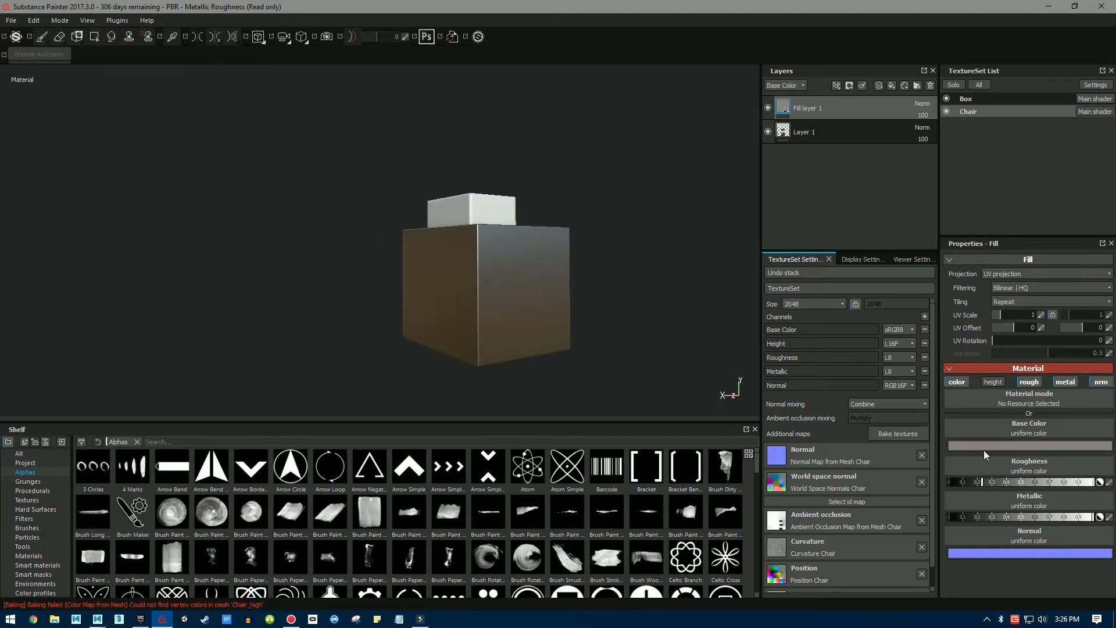
left_click_drag(544, 353, 629, 336, "alt")
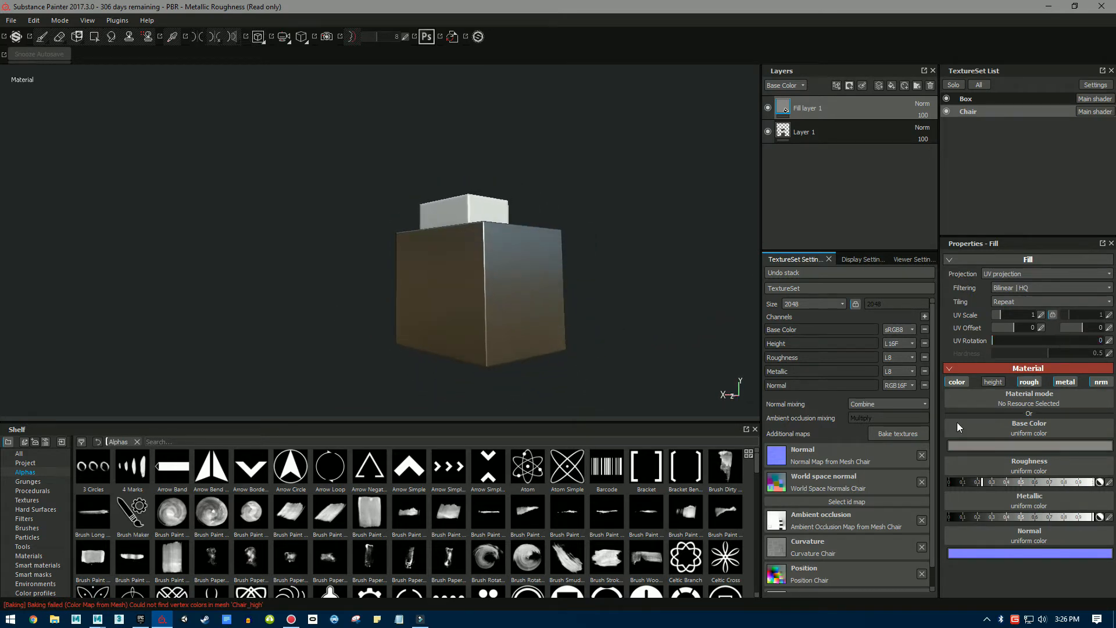
Lighten the fill layer's base color to a pale pinkish grey (0.726, 0.629, 0.629).
left_click(960, 446)
left_click_drag(900, 444, 895, 420)
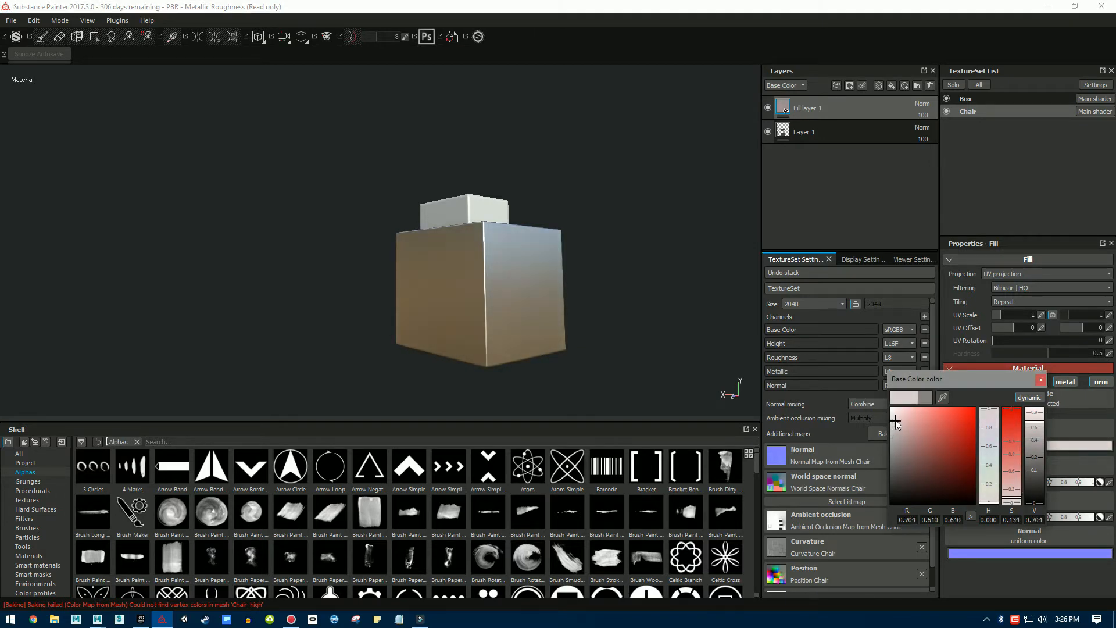
mouse_move(647, 301)
left_mouse_down("alt")
mouse_move(465, 298)
mouse_move(607, 291)
left_mouse_up("alt")
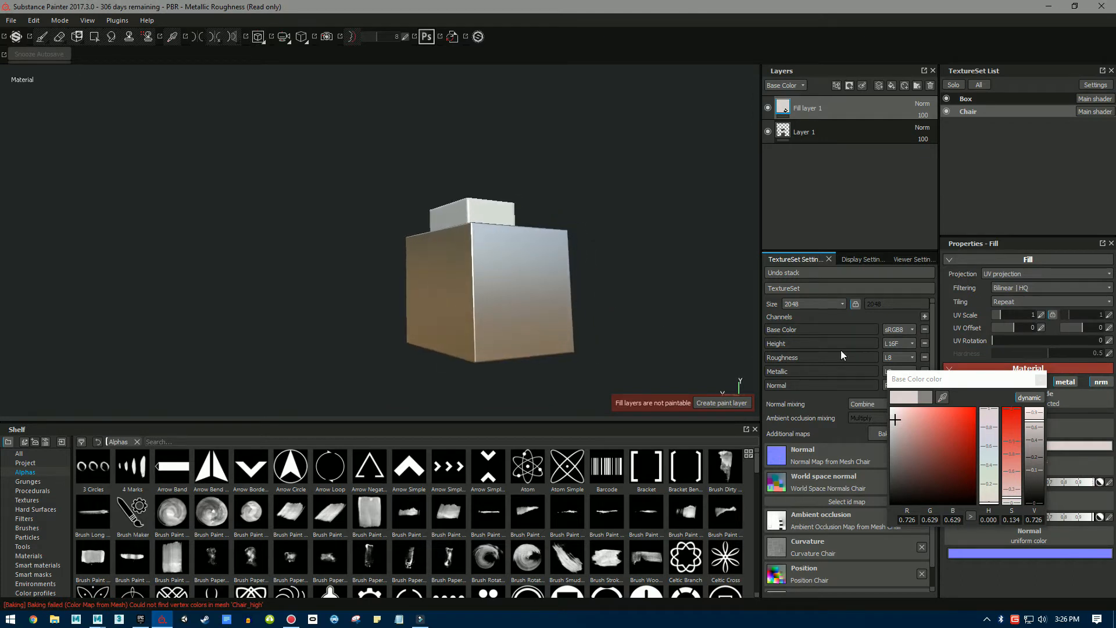
left_click(1038, 381)
Raise the fill layer's roughness to about the middle of its range and check the result around the chair.
left_click(961, 483)
left_click_drag(964, 479, 1021, 486)
left_click_drag(644, 307, 479, 307, "alt")
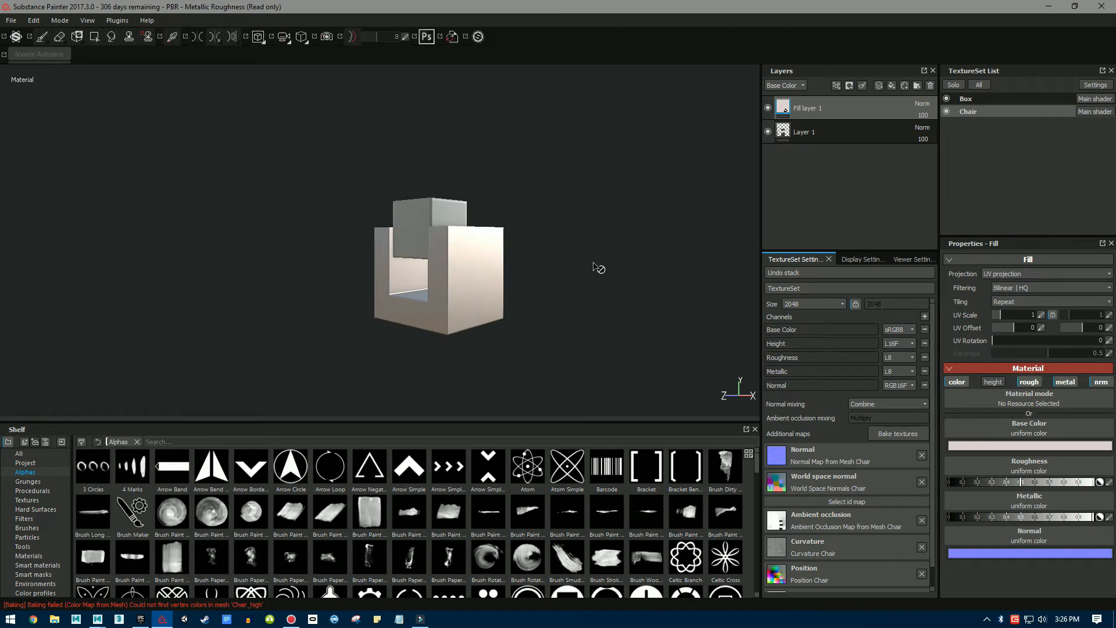
key("f")
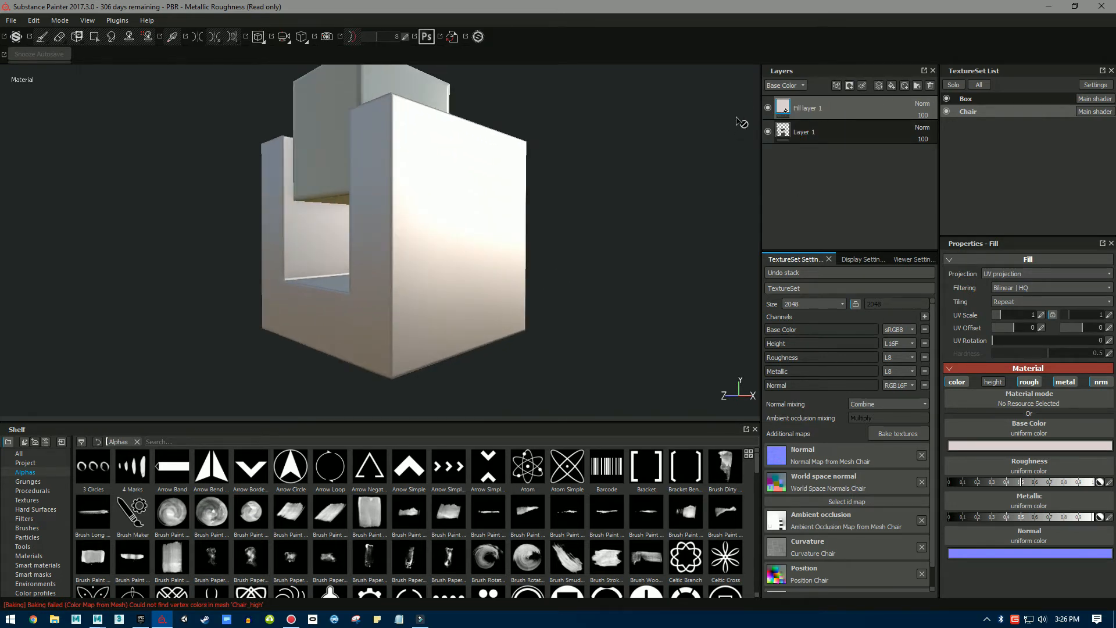
scroll(551, 227, "down", 2)
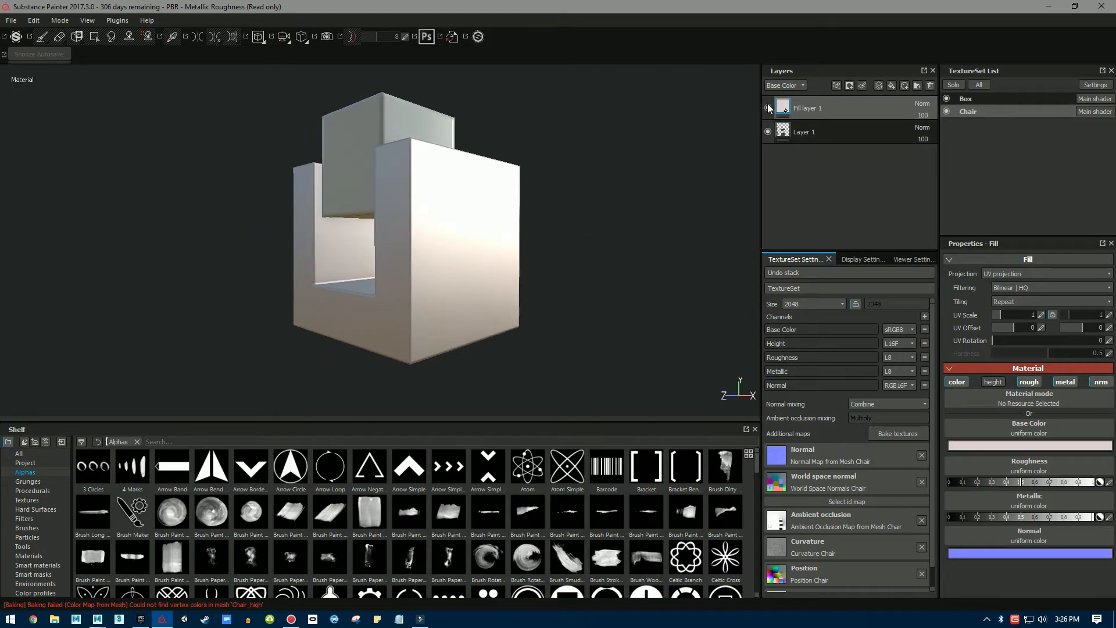
Hide the fill layer and delete the painted Layer 1 beneath it.
left_click(768, 108)
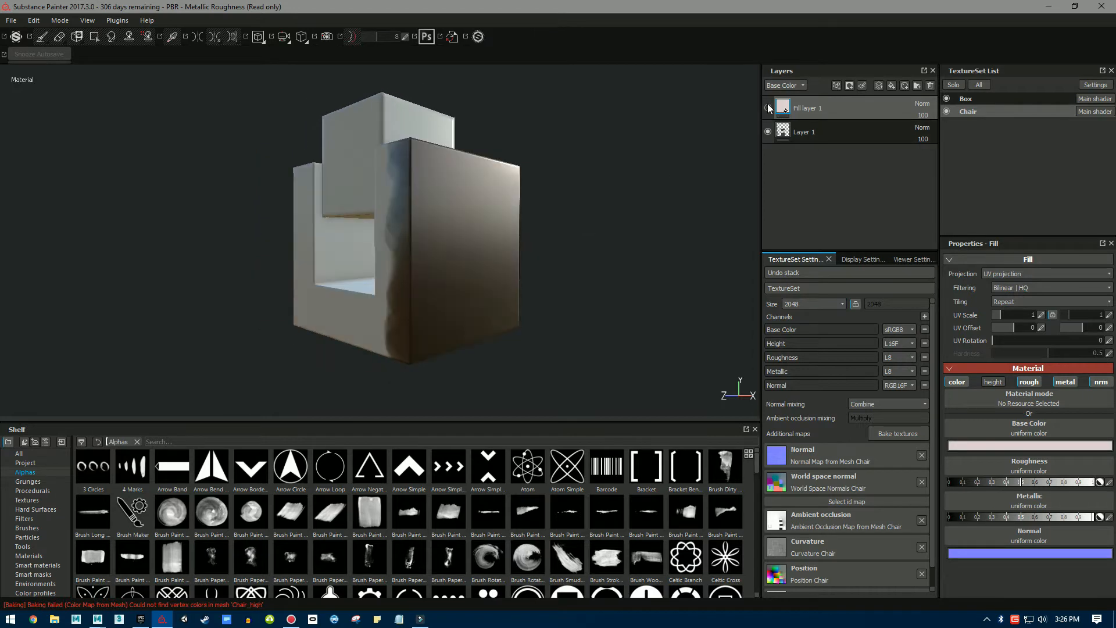
left_click(842, 131)
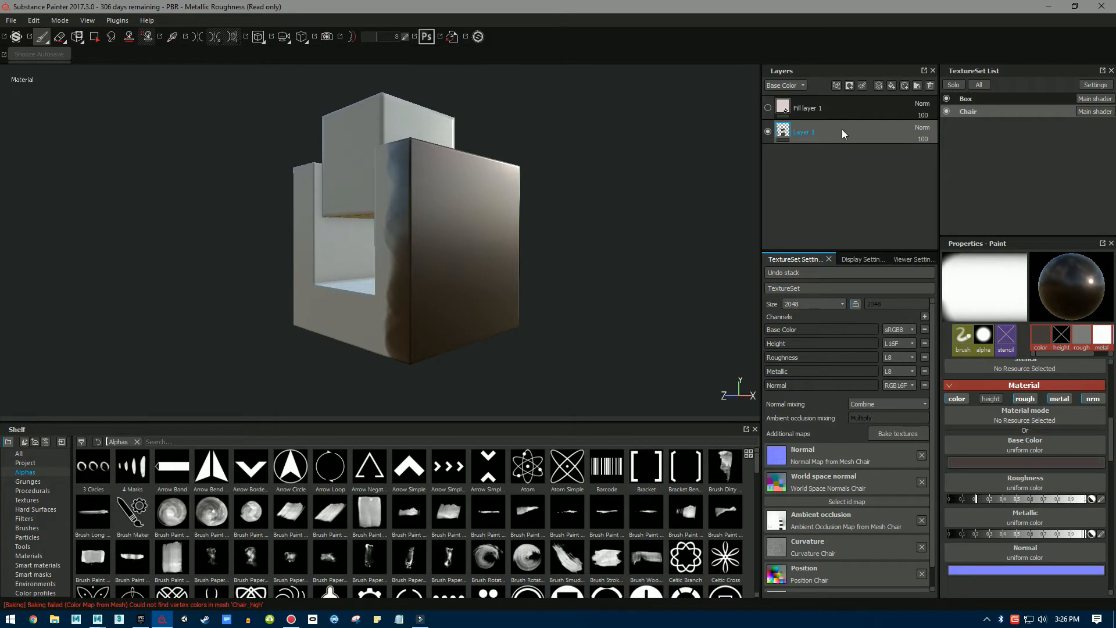
key("Delete")
Add a new empty paint layer and delete the hidden fill layer.
left_click(880, 86)
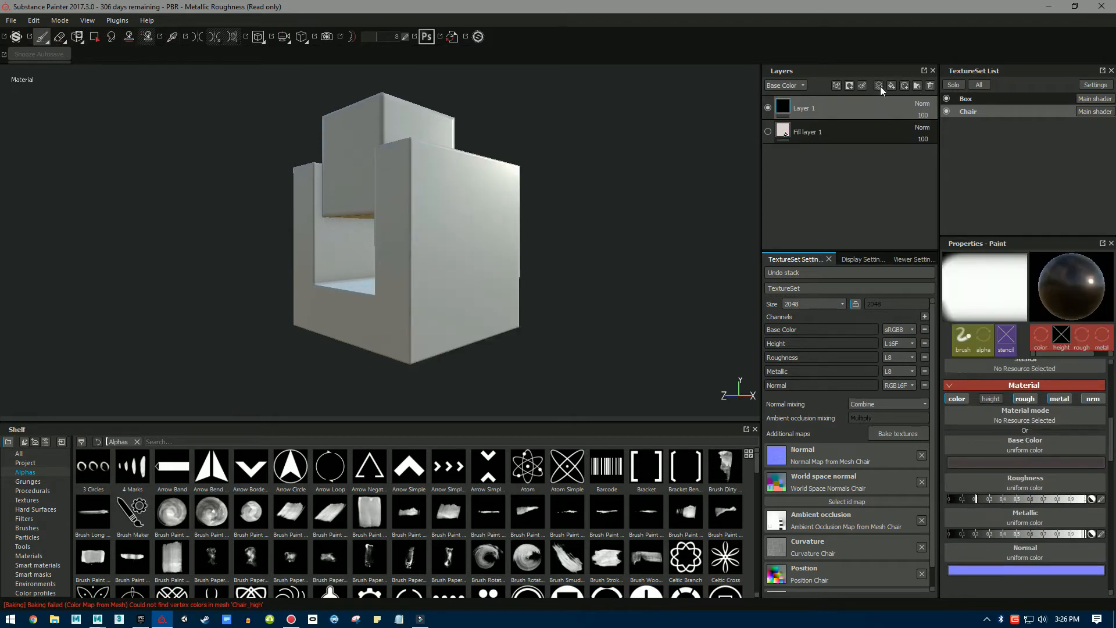
left_click(829, 141)
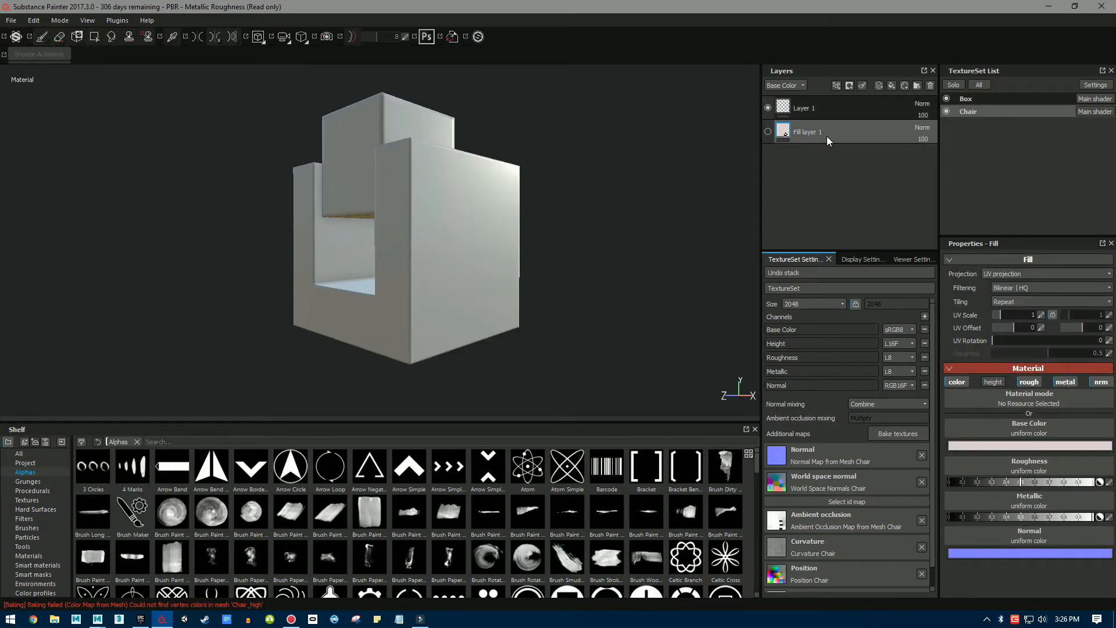
key("Delete")
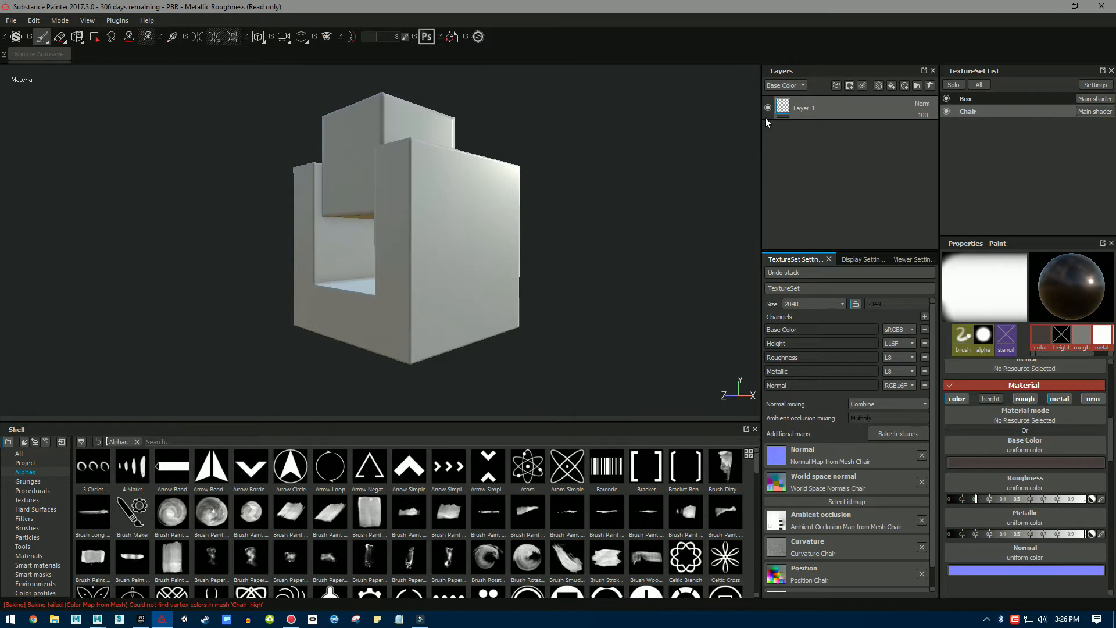
Apply the Concrete Simple material from the shelf as a layer above Layer 1 on the chair, and rotate the lighting.
scroll(570, 215, "down", 3)
scroll(593, 235, "up", 2)
mouse_move(638, 240)
left_mouse_down("alt")
mouse_move(442, 262)
mouse_move(670, 244)
left_mouse_up("alt")
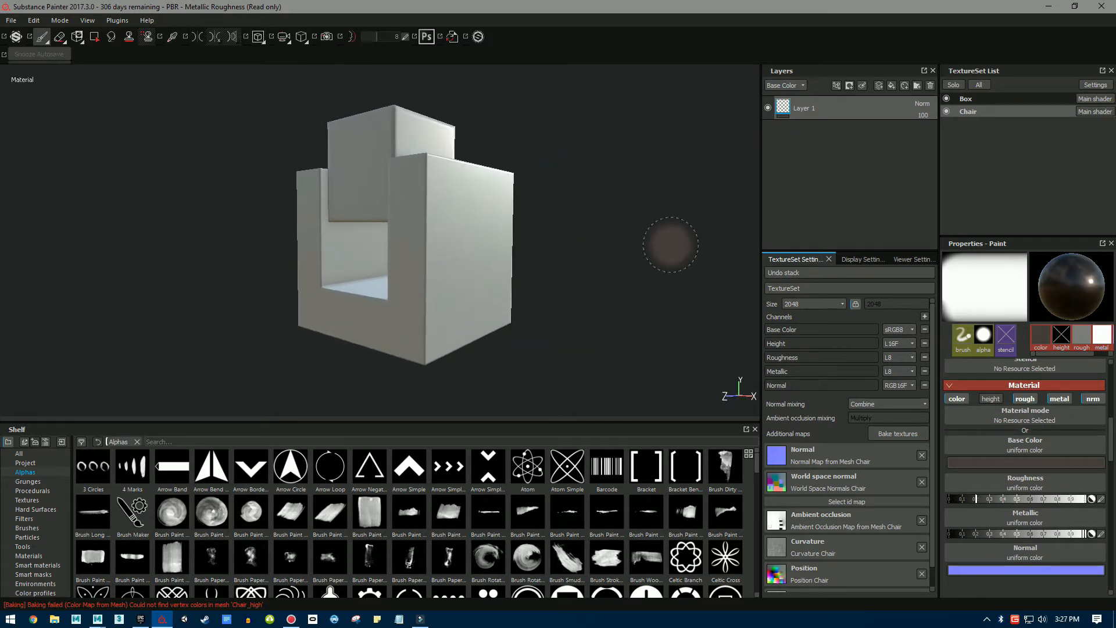
left_click(29, 556)
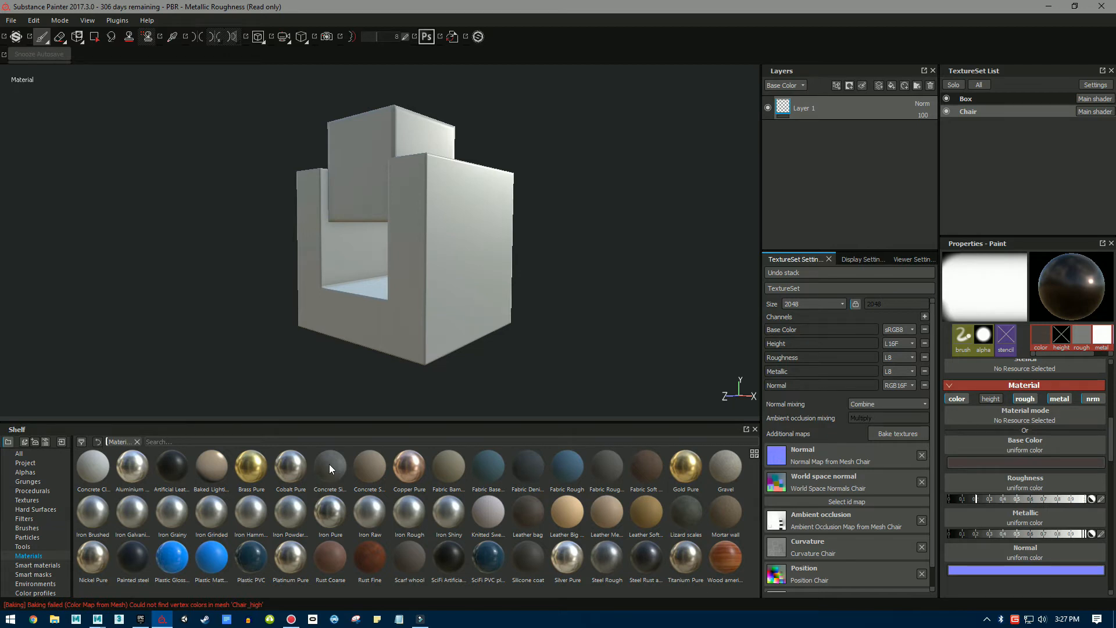
left_click_drag(329, 464, 811, 106)
mouse_move(650, 298)
left_mouse_down("alt")
mouse_move(192, 266)
mouse_move(564, 320)
mouse_move(648, 280)
mouse_move(638, 280)
left_mouse_up("alt")
right_click_drag(593, 261, 551, 276, "shift")
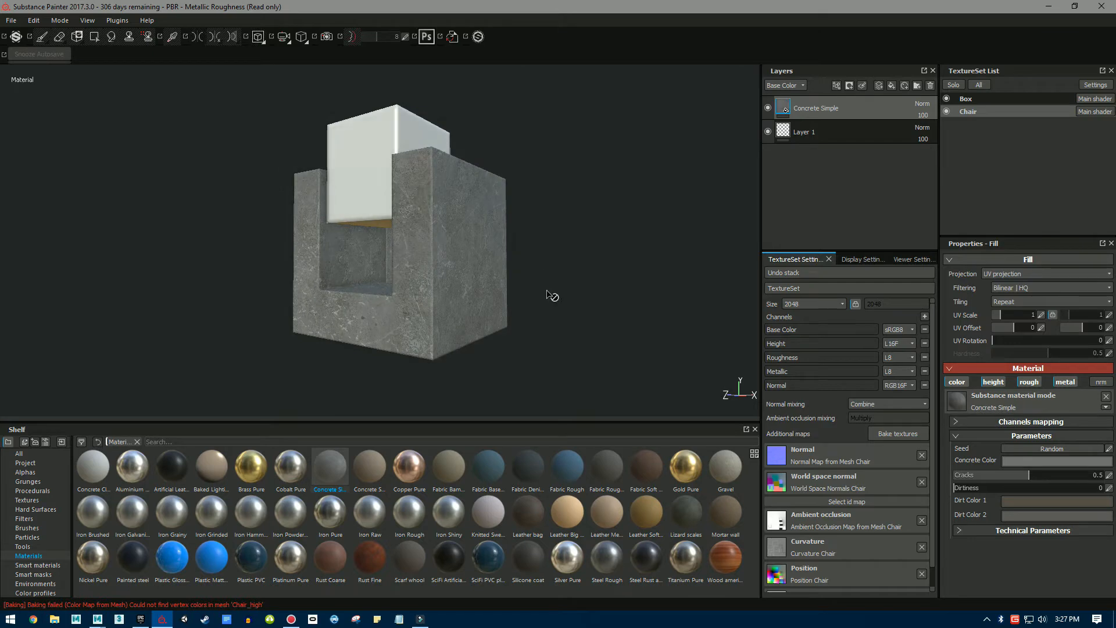
Look at the concrete surface up close and move the empty Layer 1 above the Concrete Simple layer.
left_click_drag(238, 370, 142, 267, "alt")
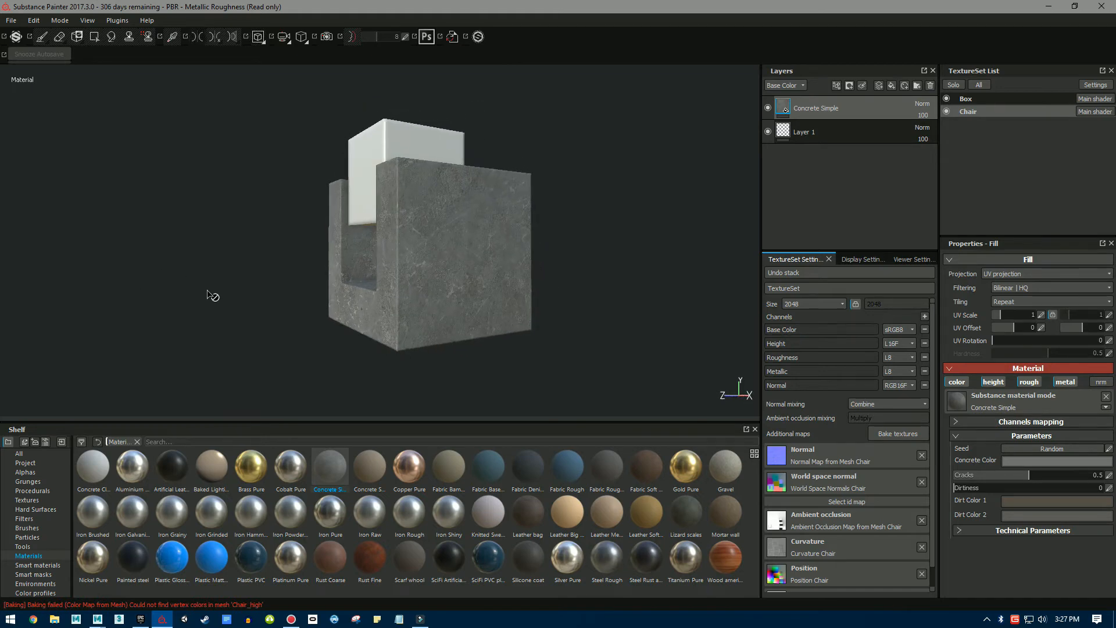
scroll(213, 295, "up", 3)
scroll(212, 296, "down", 1)
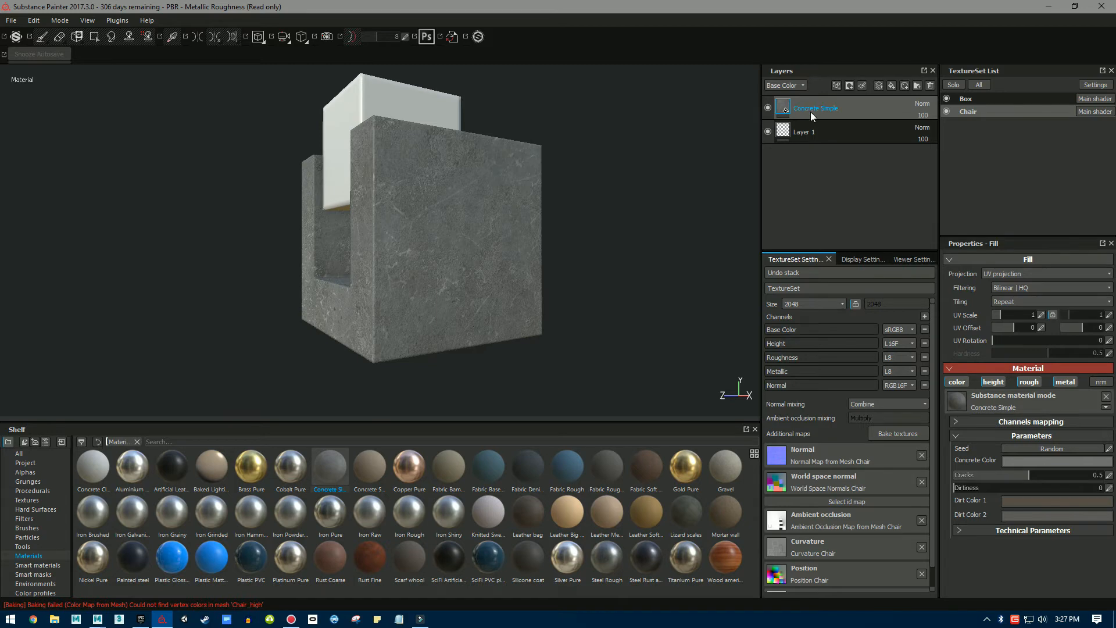
mouse_move(837, 136)
left_mouse_down()
mouse_move(839, 95)
mouse_move(827, 98)
left_mouse_up()
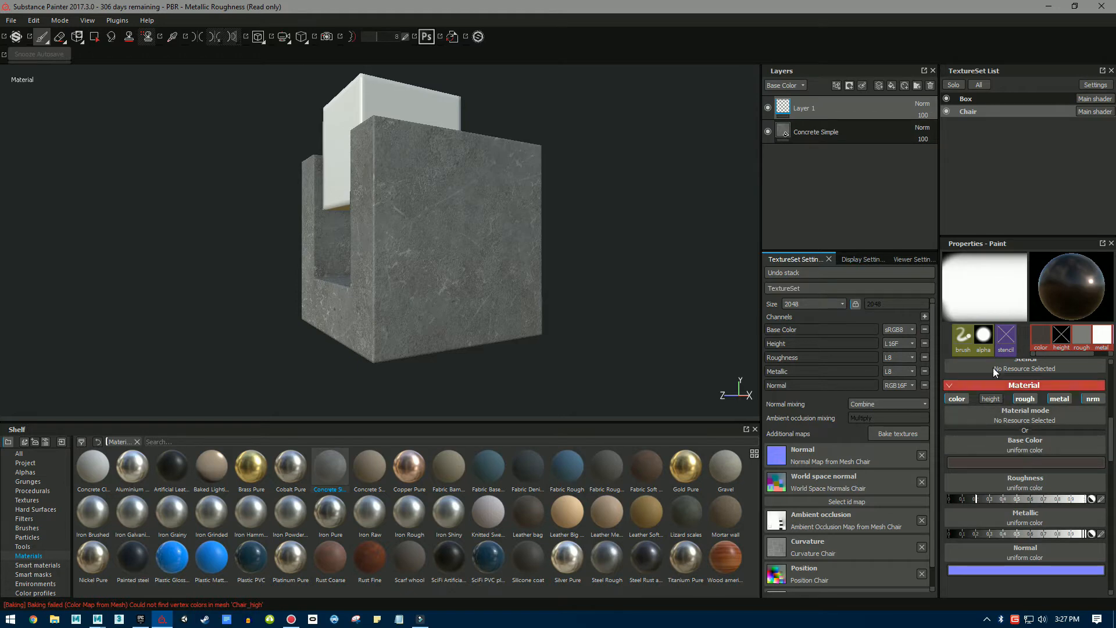
Set the paint base color to a light pinkish gray (R 0.475, G 0.407, B 0.398) and slightly adjust the roughness.
left_click(979, 462)
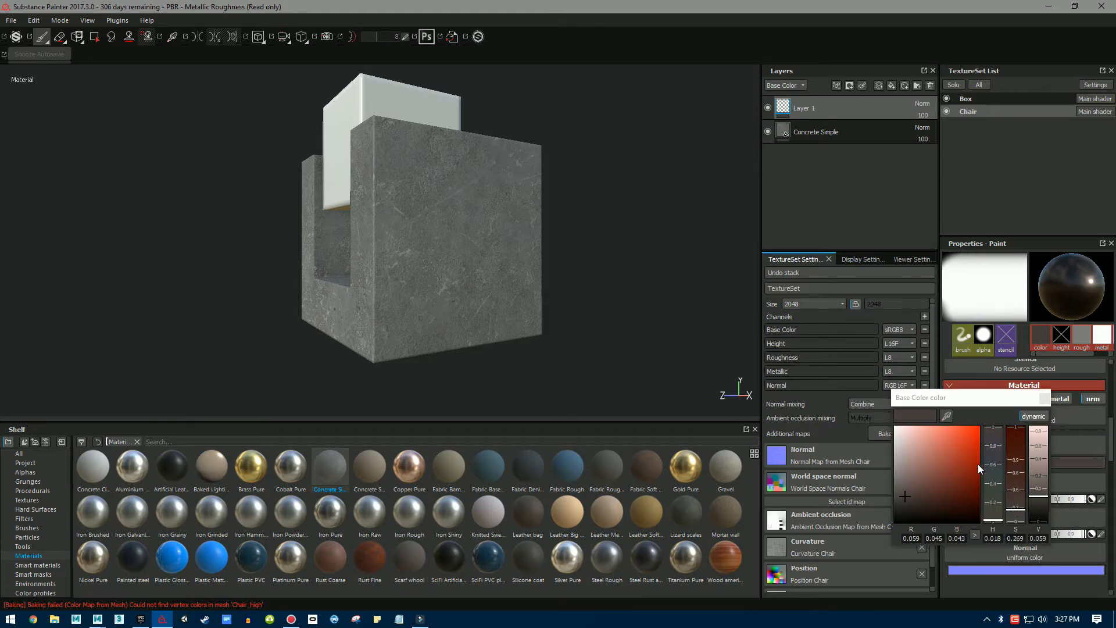
left_click(900, 453)
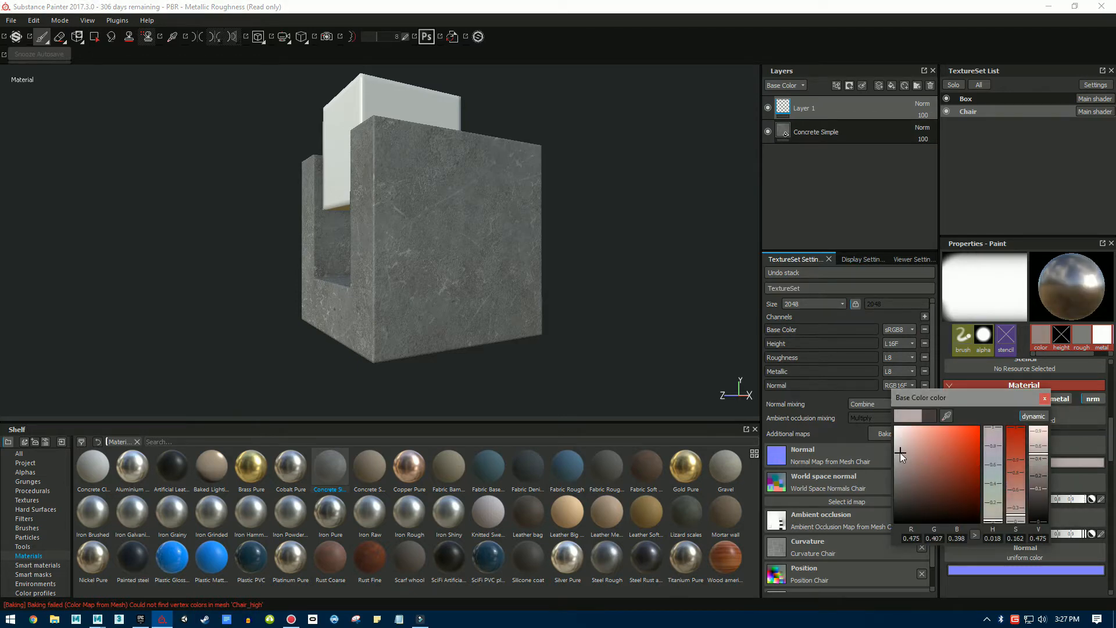
left_click(1044, 398)
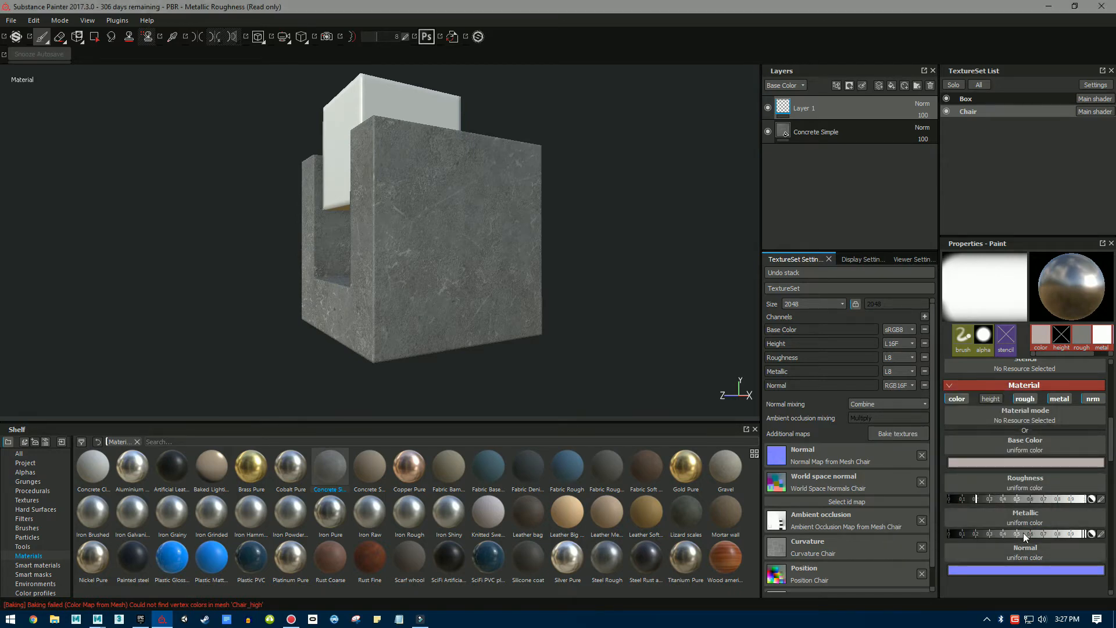
left_click_drag(989, 497, 985, 495)
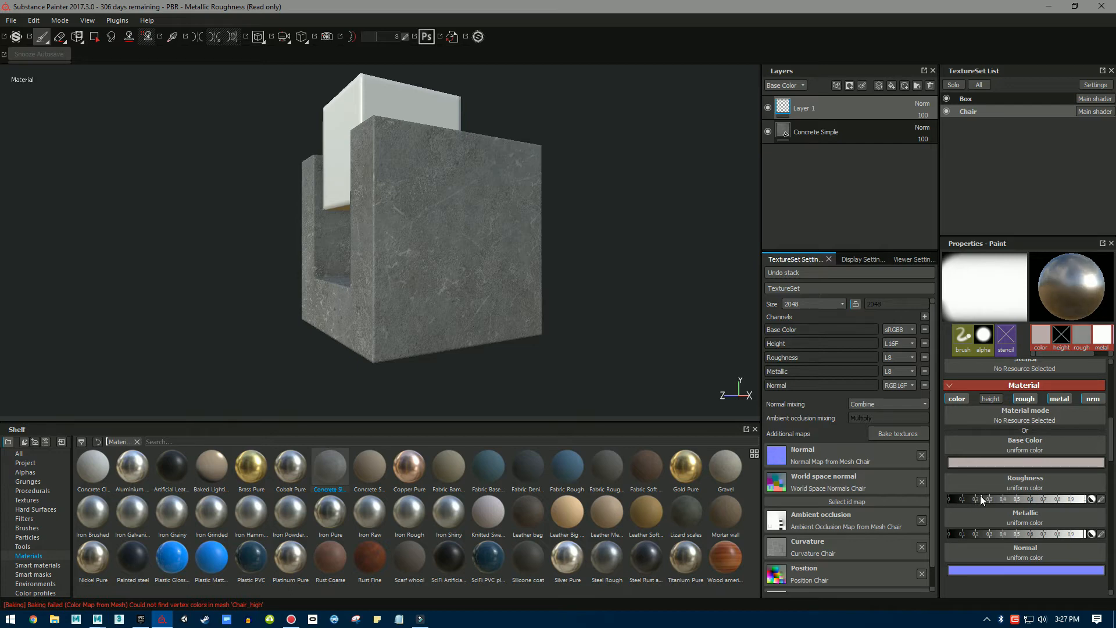
Load the Atom alpha into the brush, then enable the height channel with a positive height value.
left_click(27, 472)
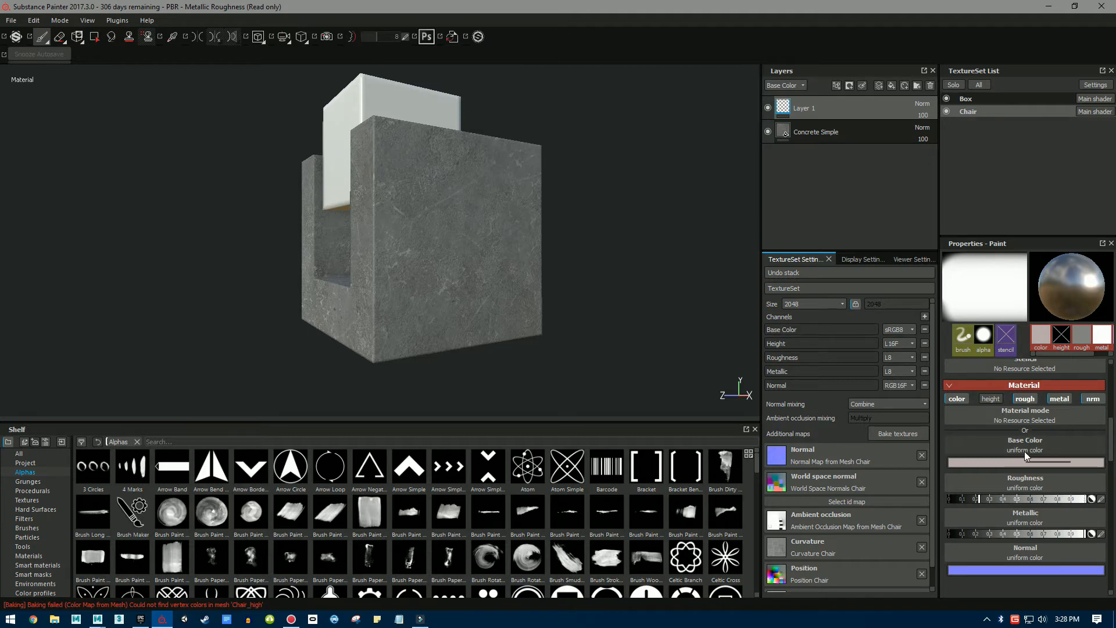
mouse_move(173, 510)
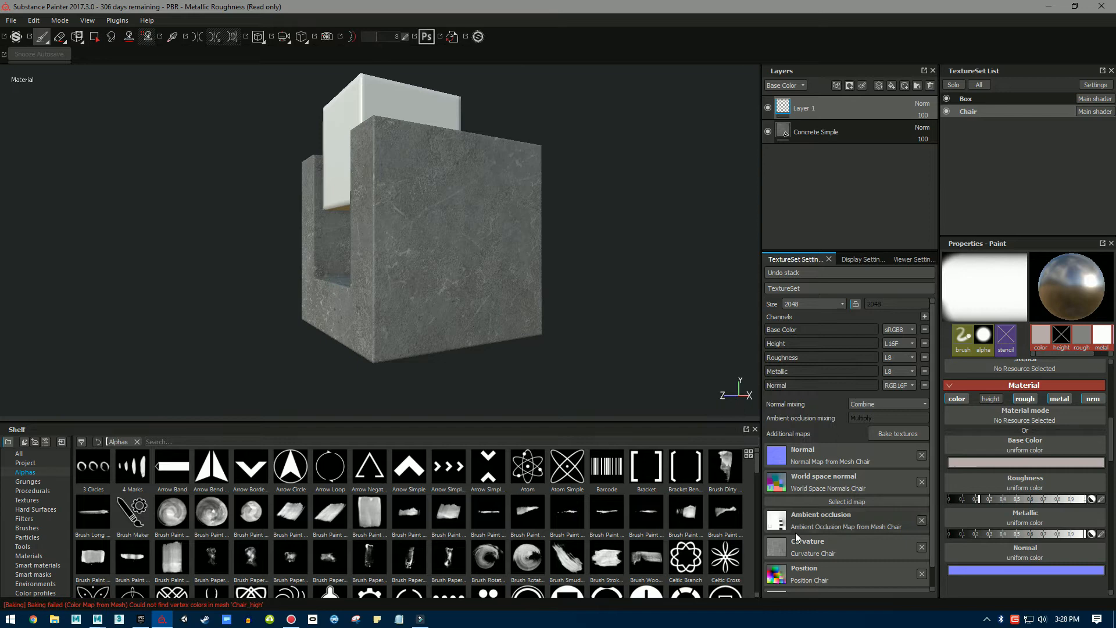
mouse_move(531, 468)
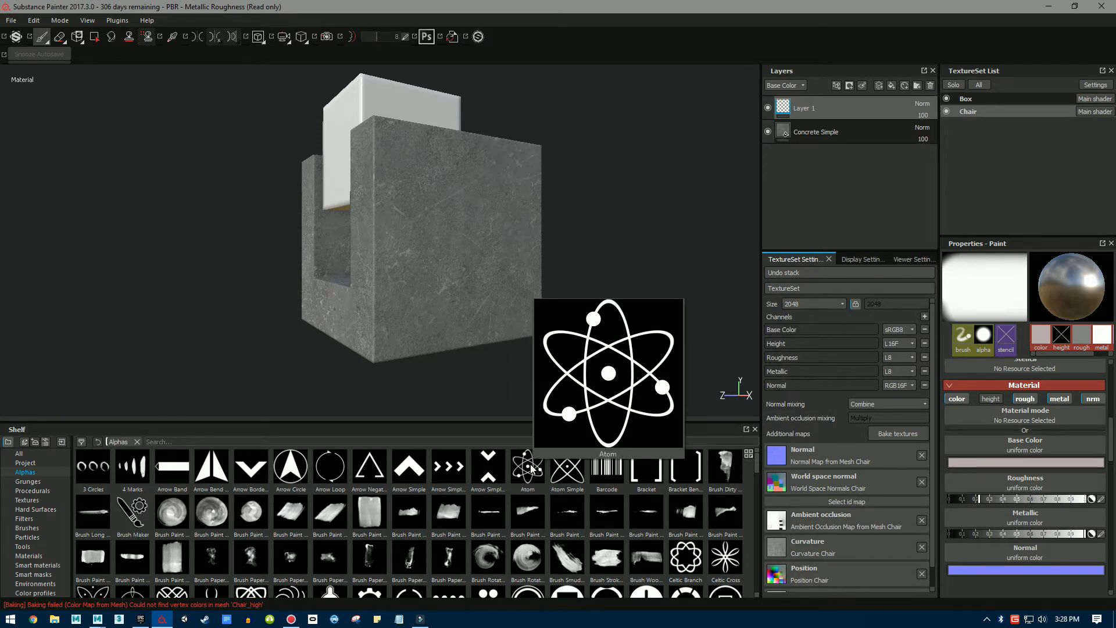
left_click(532, 469)
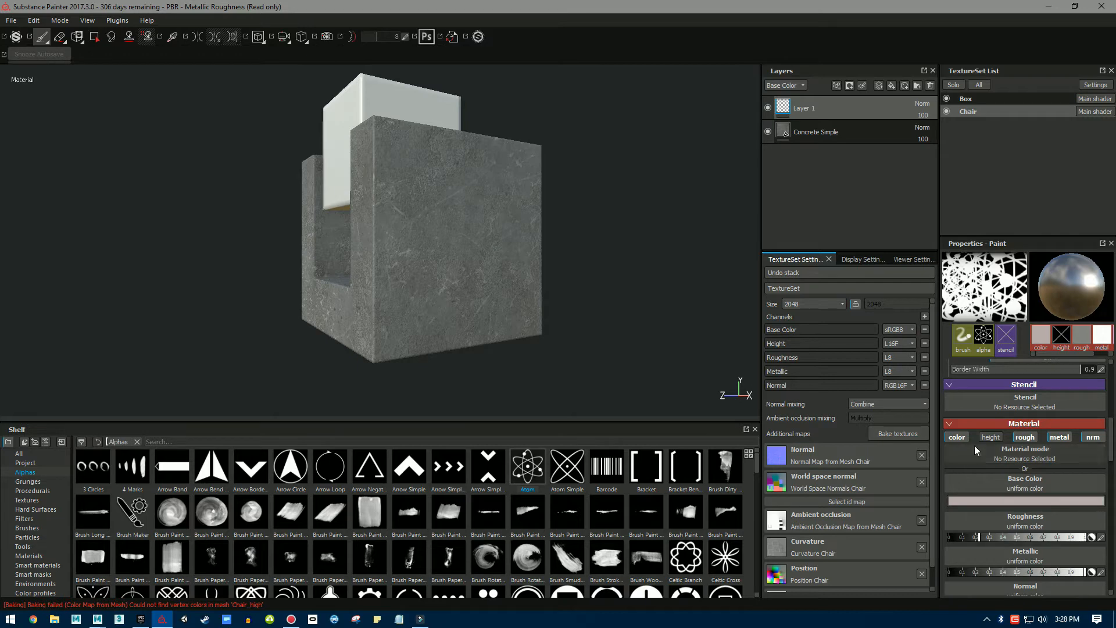
left_click(991, 437)
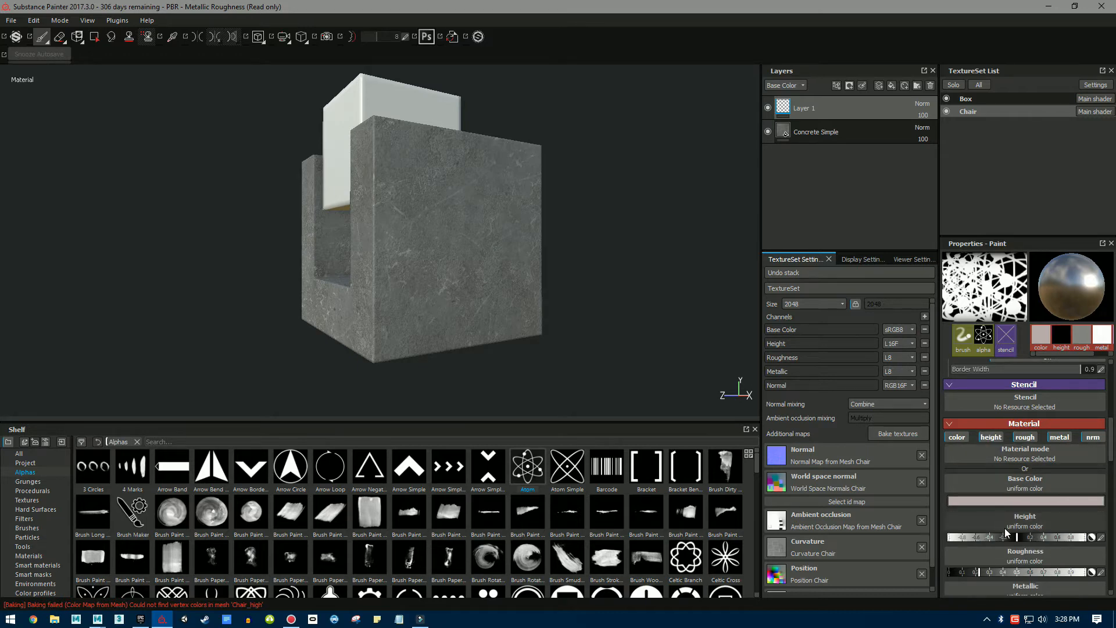
left_click_drag(1026, 539, 1033, 543)
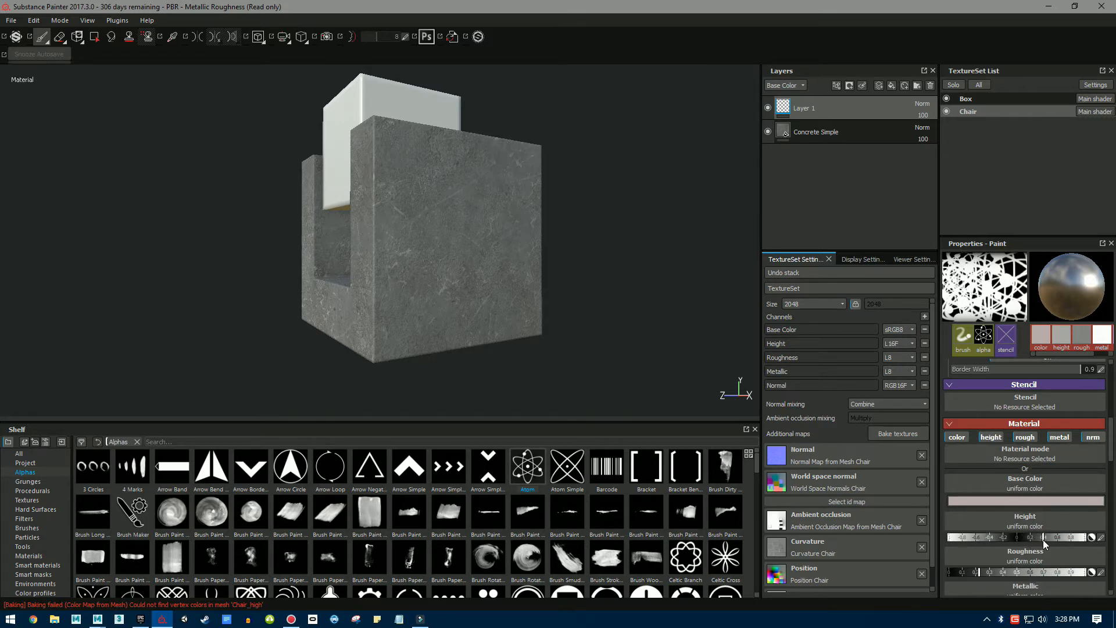
Enlarge the brush to size 100, rotate it to angle 5, and stamp the atom symbol on the chair's flat outer side.
mouse_move(568, 270)
left_mouse_down("alt")
mouse_move(526, 257)
mouse_move(521, 267)
mouse_move(593, 277)
mouse_move(523, 280)
left_mouse_up("alt")
mouse_move(372, 291)
right_mouse_down("alt")
mouse_move(189, 318)
mouse_move(210, 316)
right_mouse_up("alt")
mouse_move(343, 270)
middle_mouse_down("alt")
mouse_move(420, 266)
mouse_move(428, 296)
middle_mouse_up("alt")
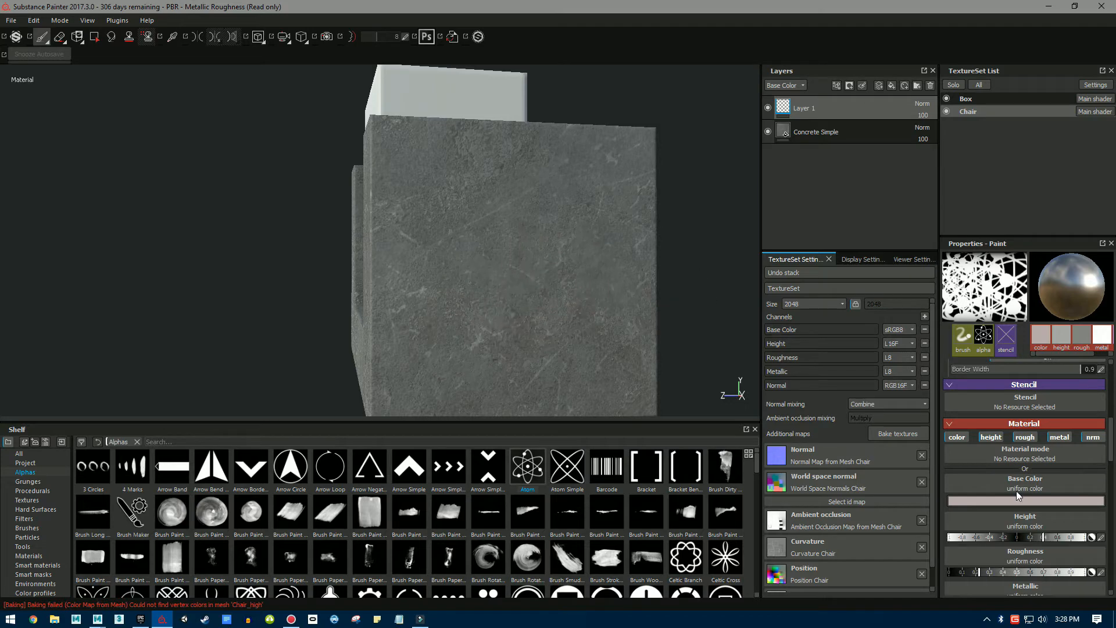
scroll(1018, 518, "up", 5)
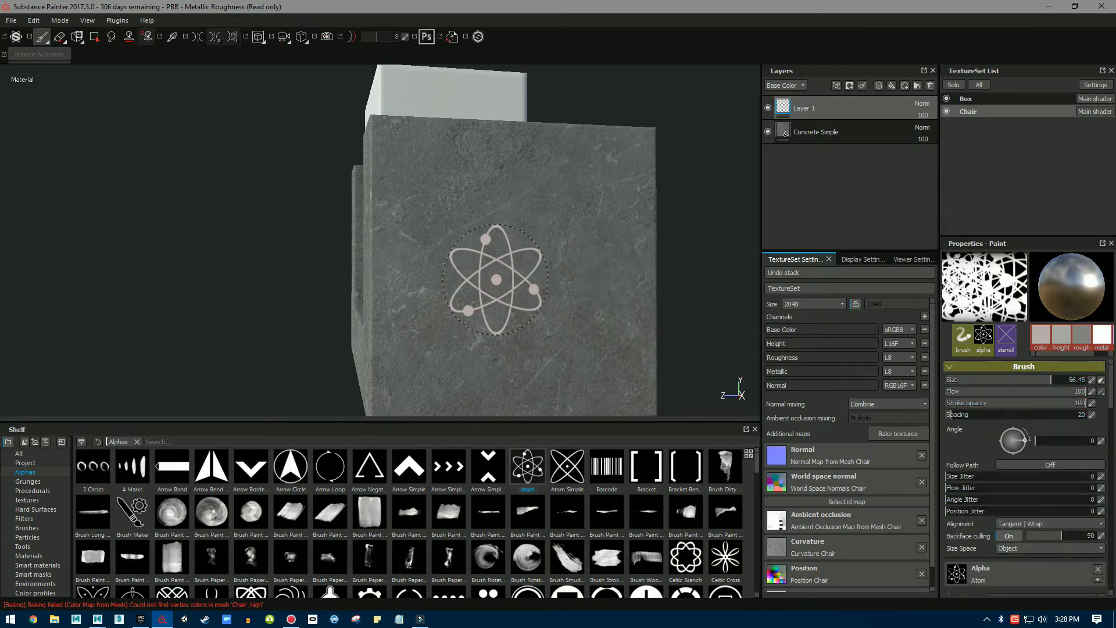
key("ctrl")
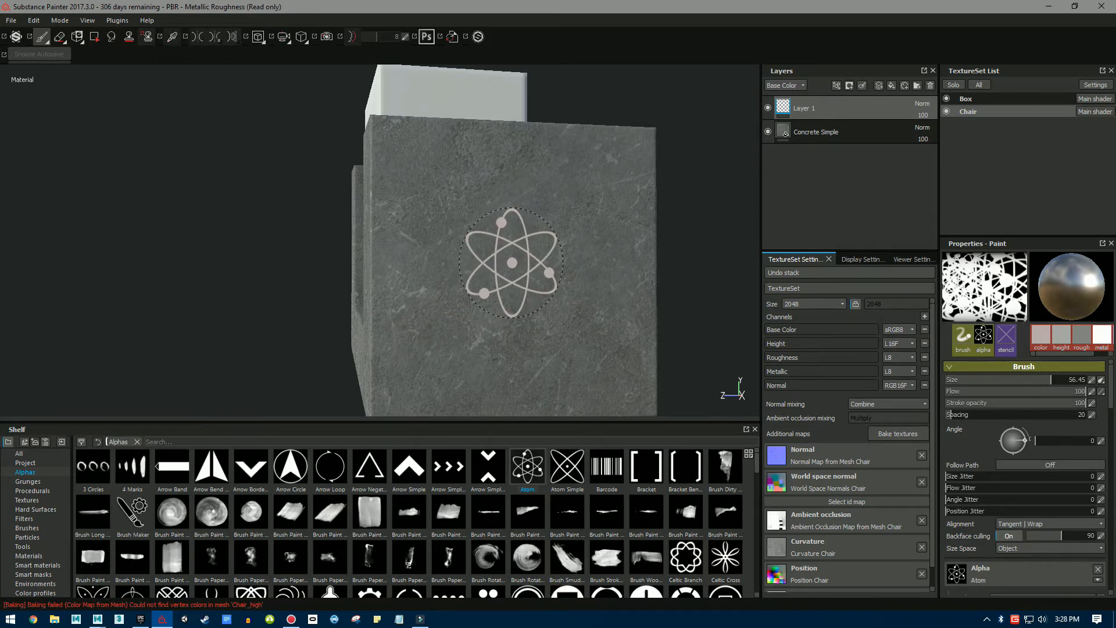
mouse_move(512, 262)
left_mouse_down("ctrl")
mouse_move(454, 263)
mouse_move(512, 262)
left_mouse_up("ctrl")
mouse_move(512, 263)
left_mouse_down("ctrl")
mouse_move(453, 263)
mouse_move(511, 263)
left_mouse_up("ctrl")
left_click_drag(511, 262, 627, 262, "ctrl")
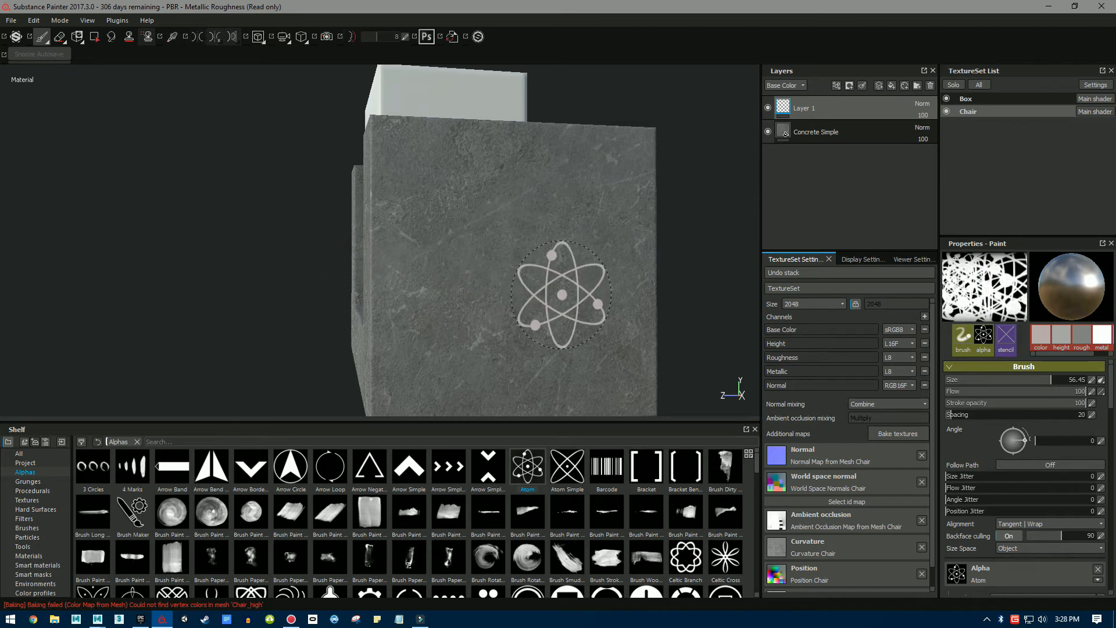
left_click_drag(515, 286, 500, 286, "ctrl")
right_click_drag(512, 285, 513, 284, "ctrl")
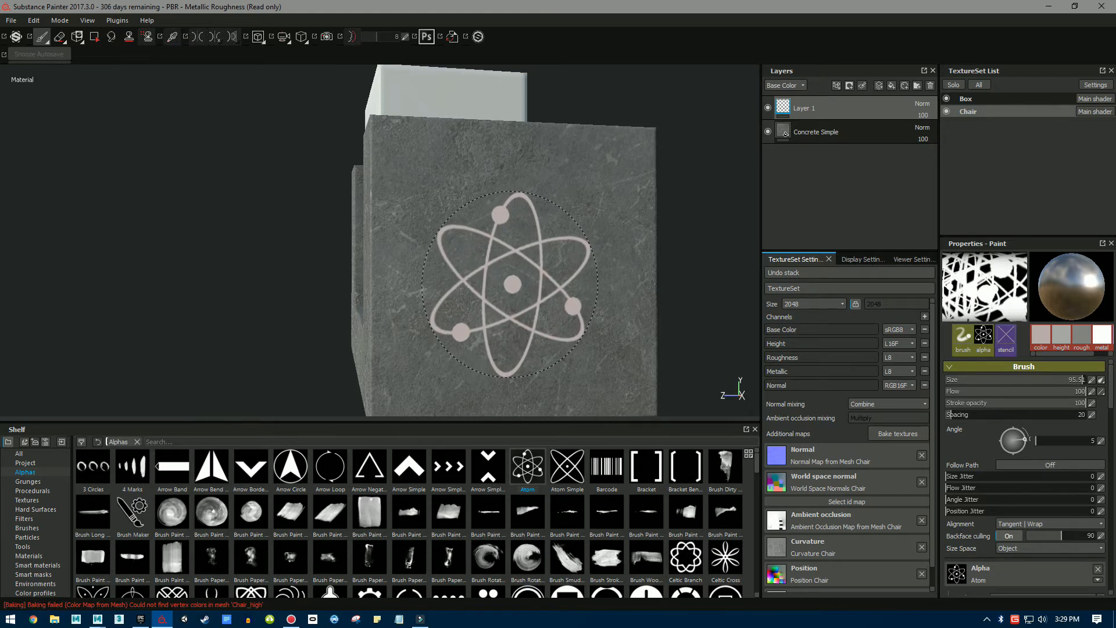
right_click_drag(511, 284, 530, 286, "ctrl")
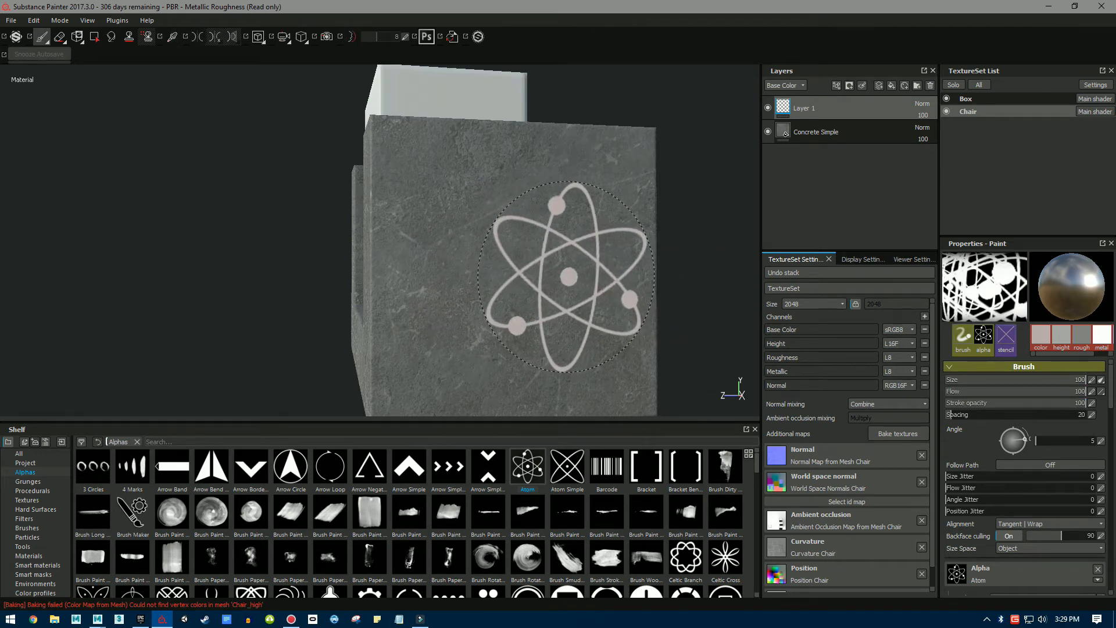
scroll(522, 272, "down", 3)
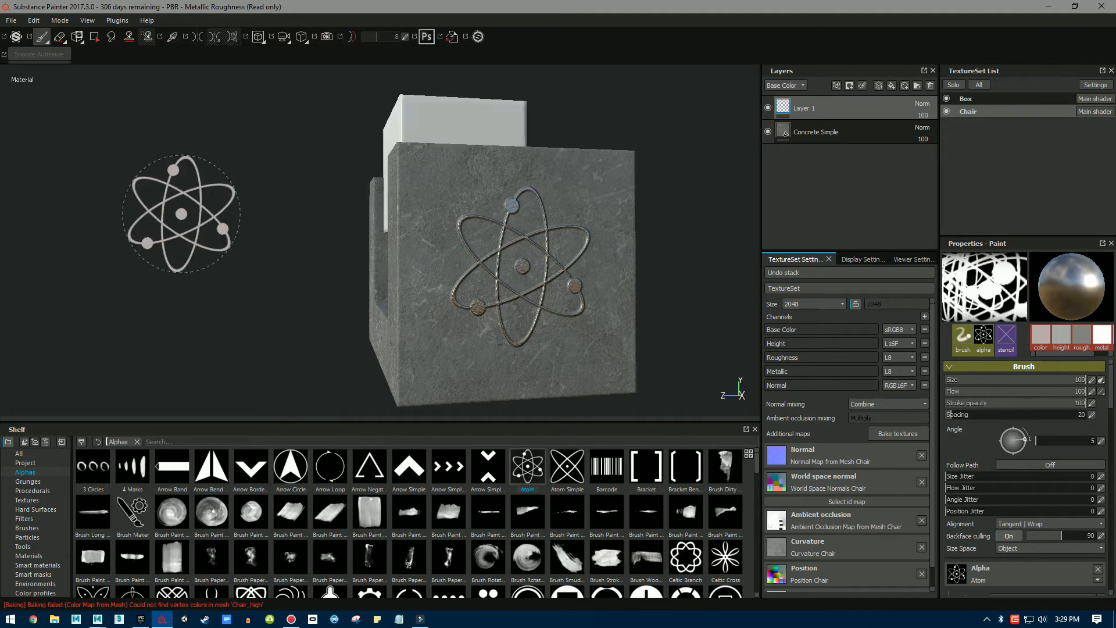
Face the chair's open front, change the brush alpha to Arrow Simple, and turn off the metallic channel for painting.
mouse_move(262, 262)
left_mouse_down("alt")
mouse_move(114, 252)
mouse_move(142, 239)
mouse_move(100, 264)
mouse_move(80, 249)
mouse_move(181, 259)
mouse_move(172, 232)
mouse_move(207, 282)
mouse_move(288, 264)
mouse_move(220, 259)
mouse_move(556, 271)
left_mouse_up("alt")
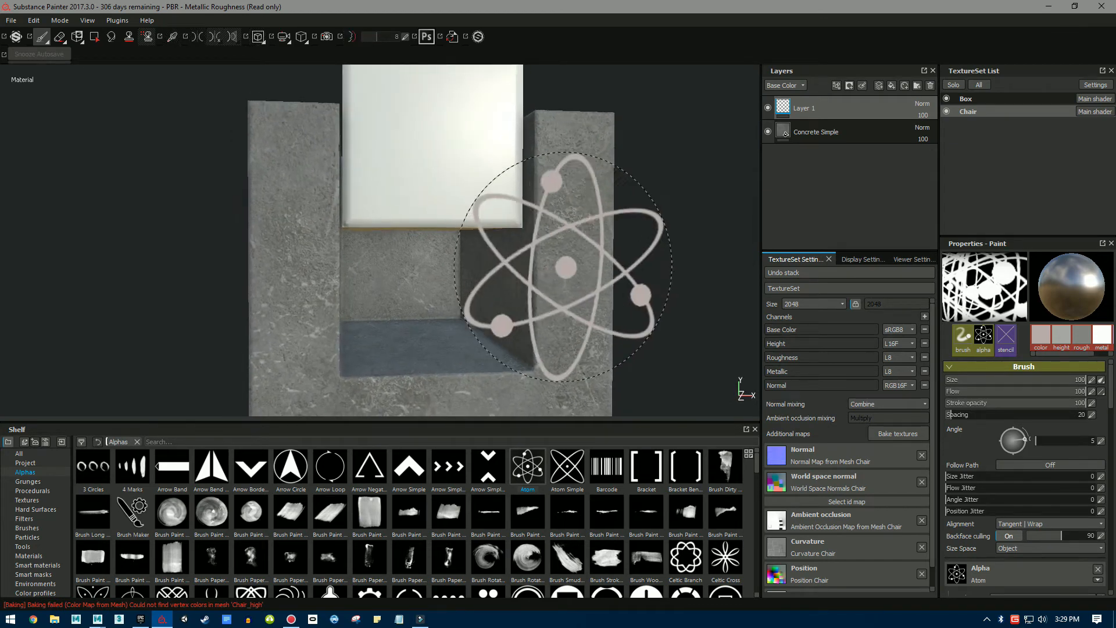
scroll(556, 271, "down", 5)
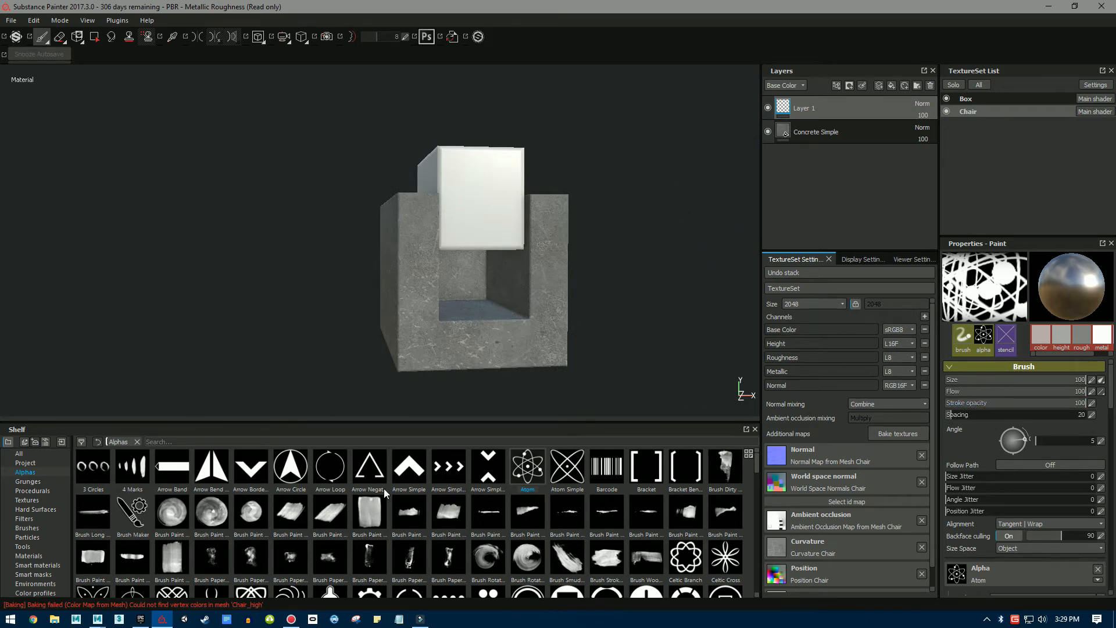
left_click(407, 471)
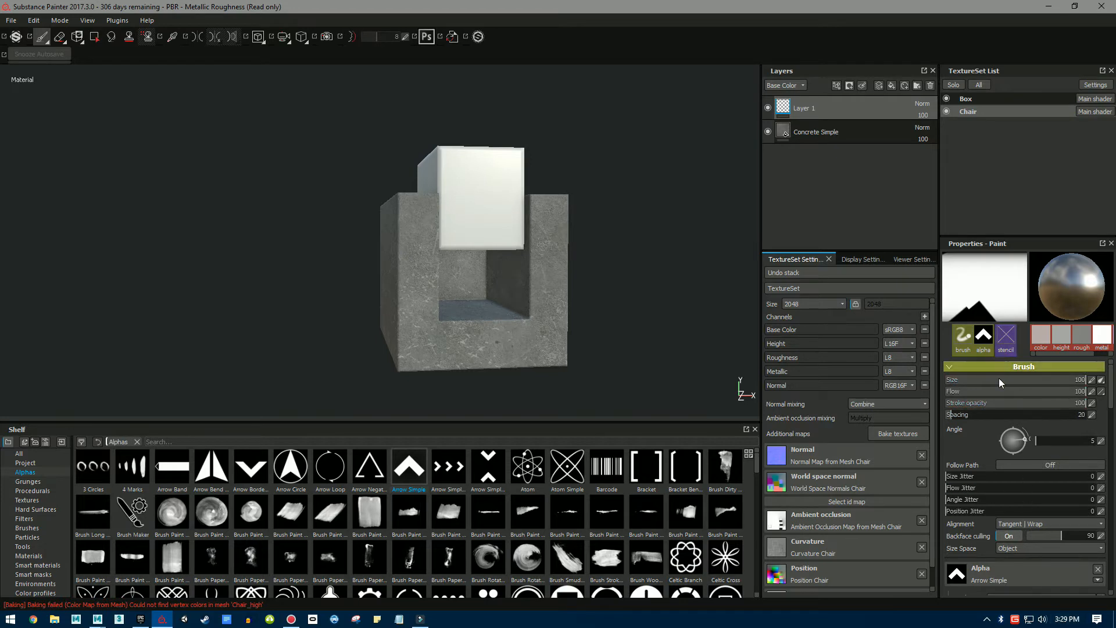
scroll(996, 417, "down", 5)
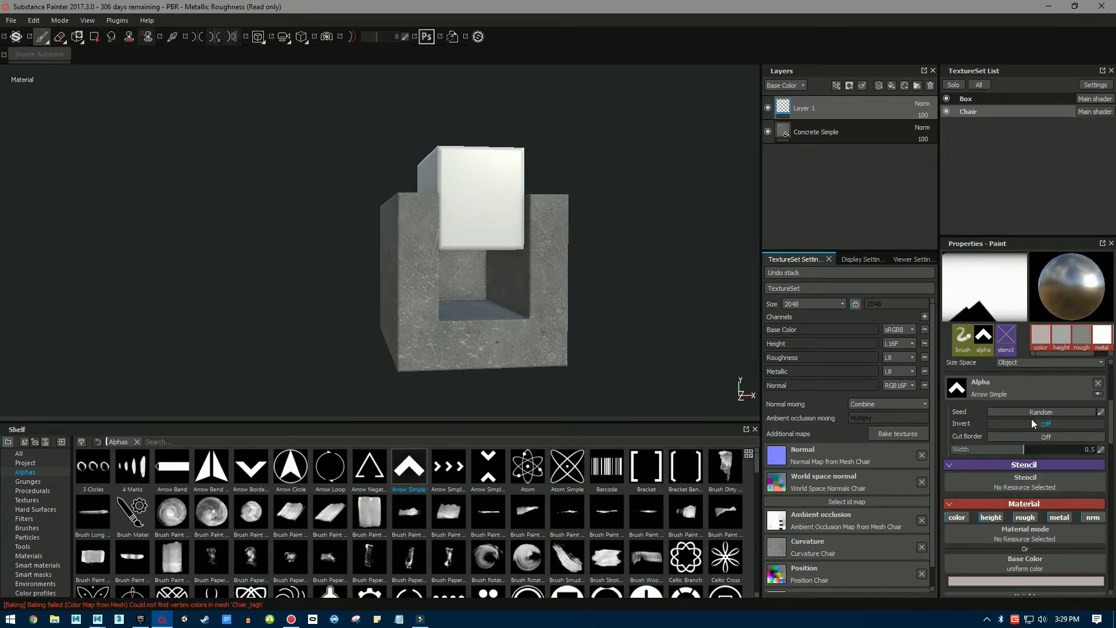
left_click(1059, 517)
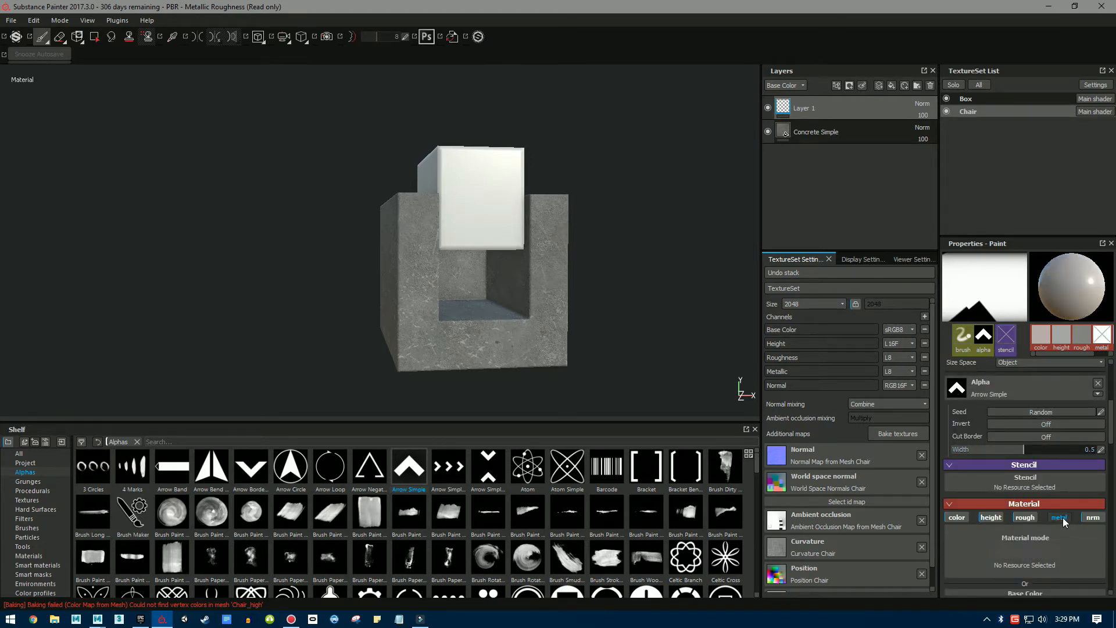
scroll(1016, 510, "down", 3)
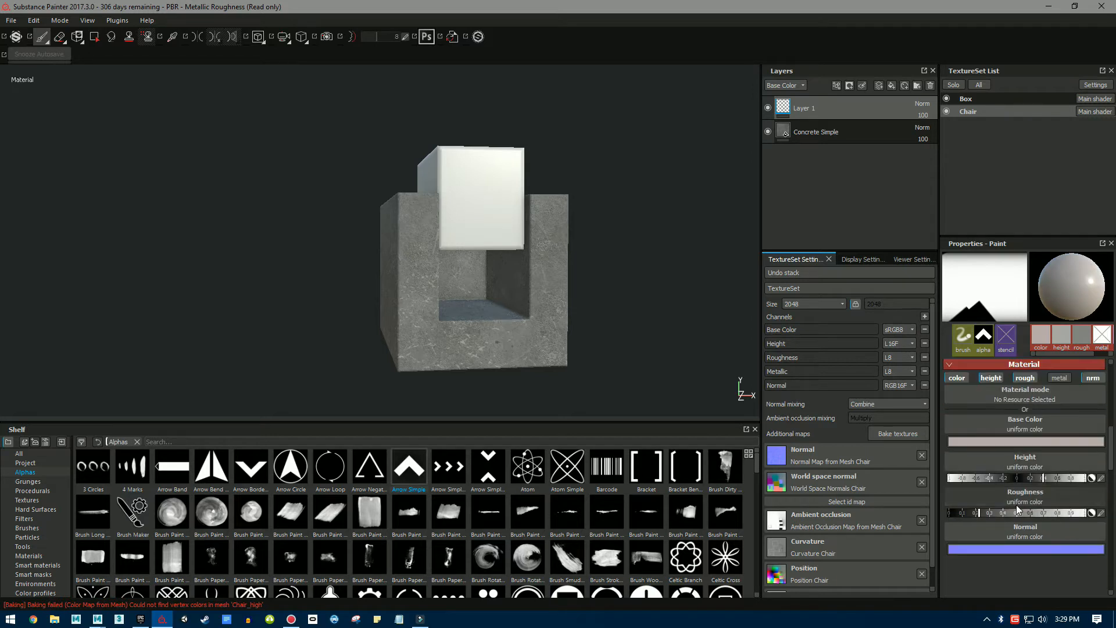
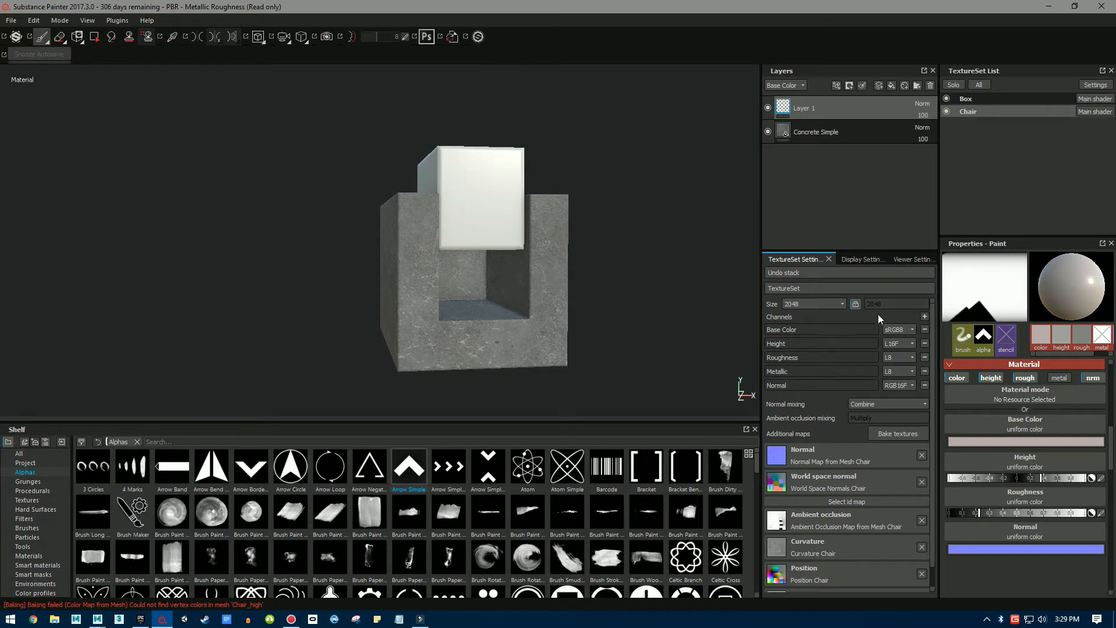
Add an Emissive channel to the Chair texture set, enable it for the brush, and set its color to yellow-green (R 0.456, G 0.796, B 0.016).
left_click(925, 317)
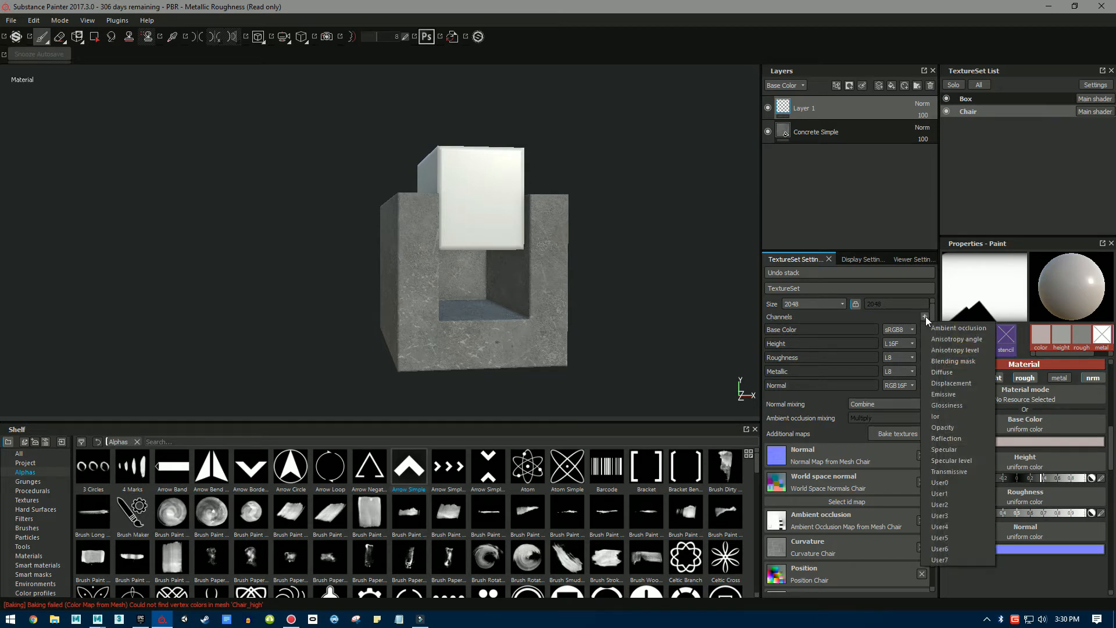
left_click(953, 394)
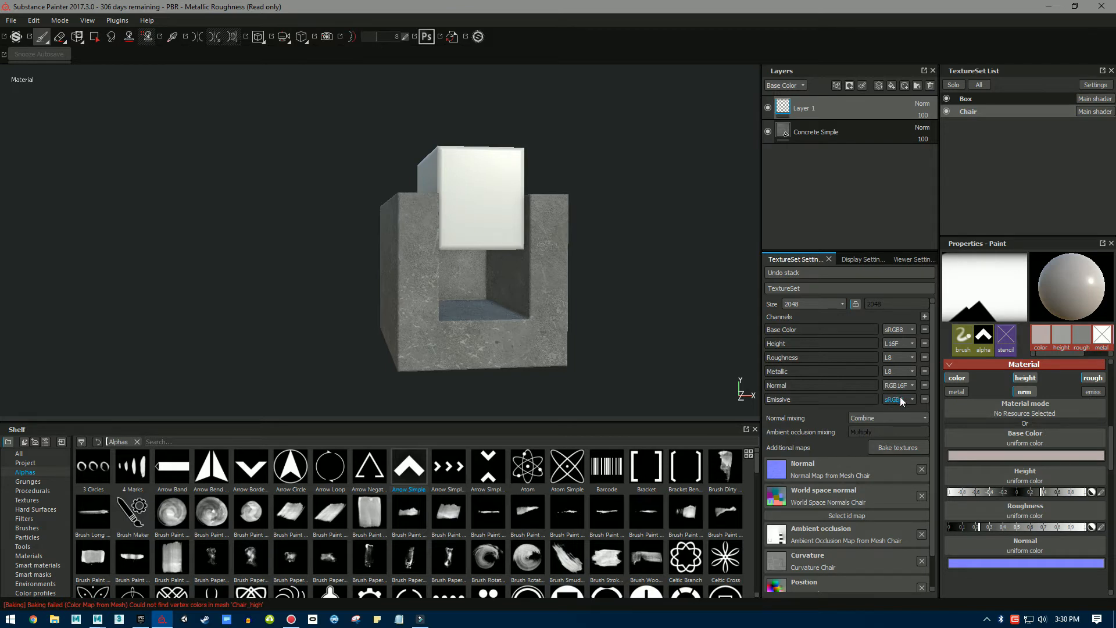
scroll(990, 512, "up", 2)
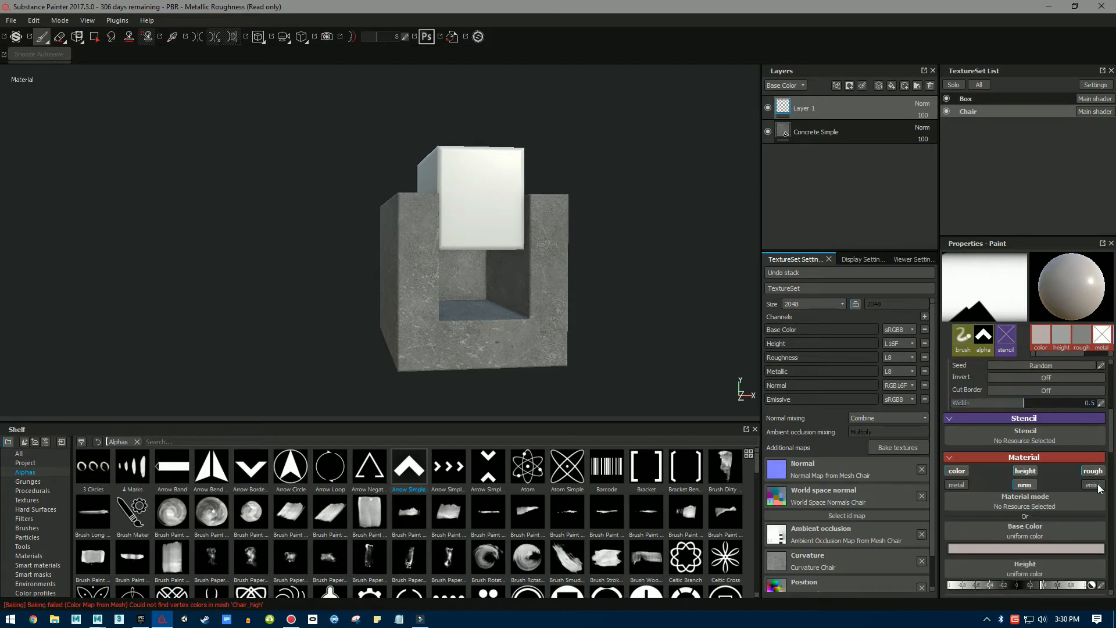
scroll(1041, 497, "down", 4)
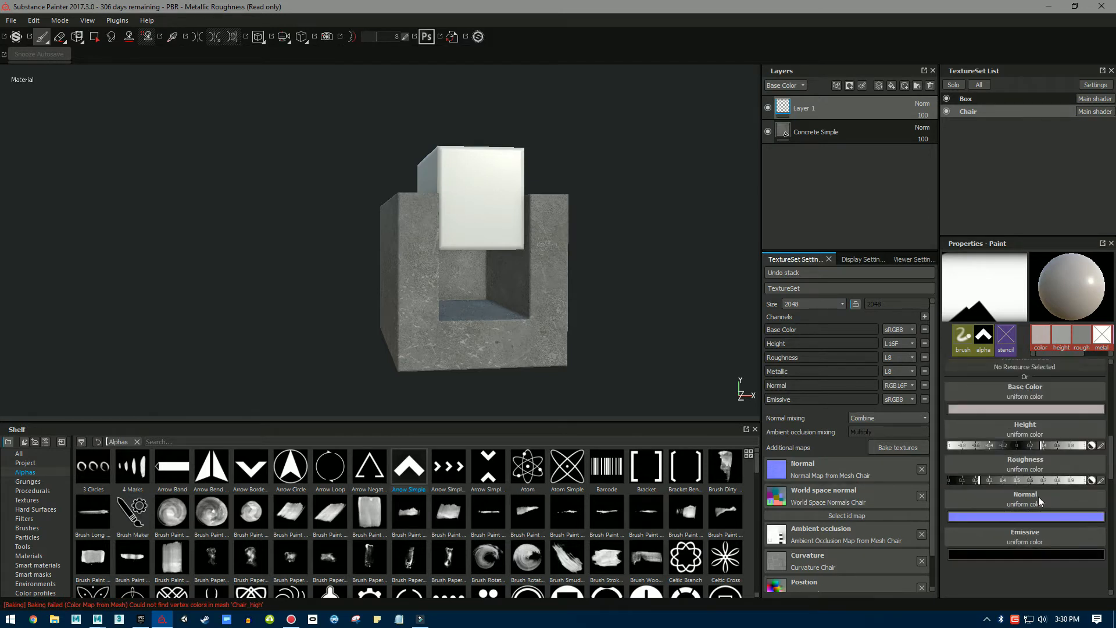
left_click(1027, 508)
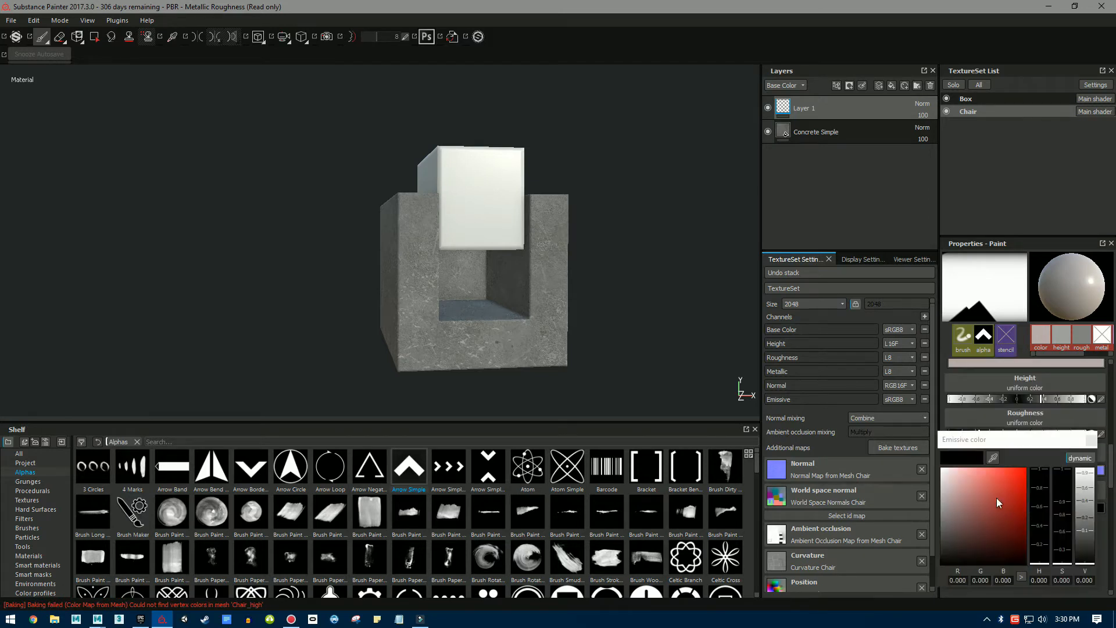
left_click(1012, 478)
left_click_drag(1034, 519, 1043, 546)
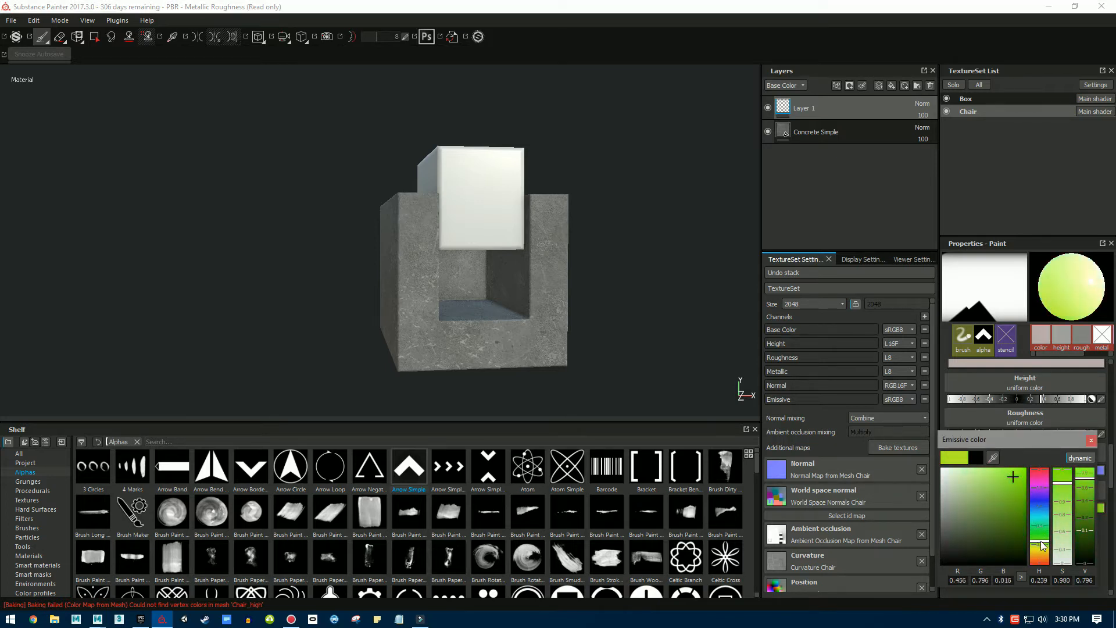
left_click(1092, 440)
Turn off the brush's roughness channel and look through the available alphas in the shelf.
scroll(1026, 425, "up", 4)
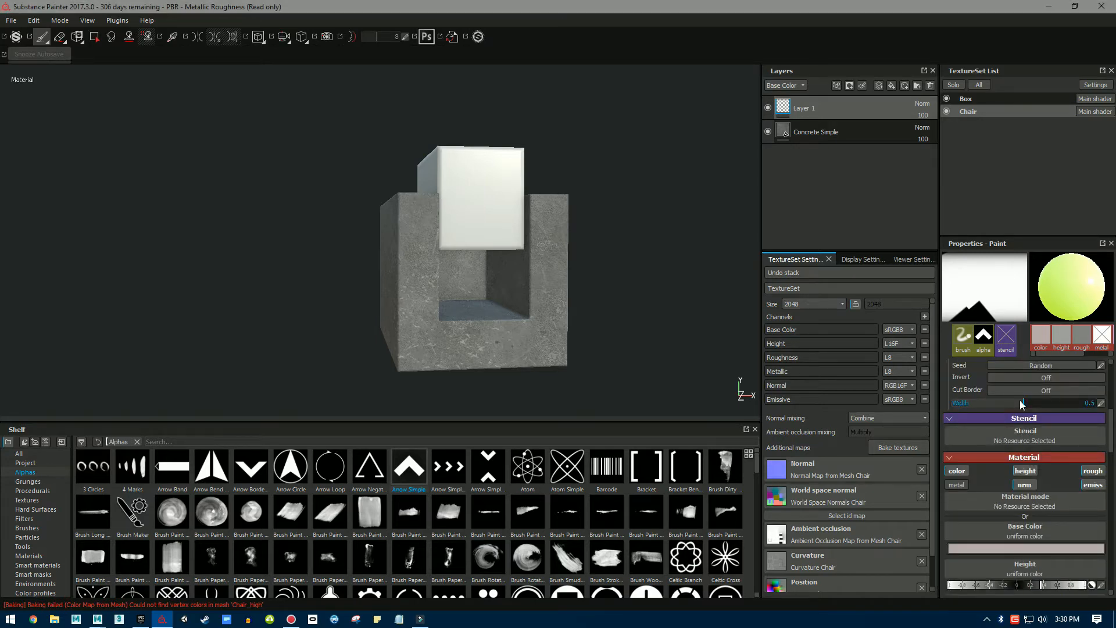
scroll(1022, 405, "down", 2)
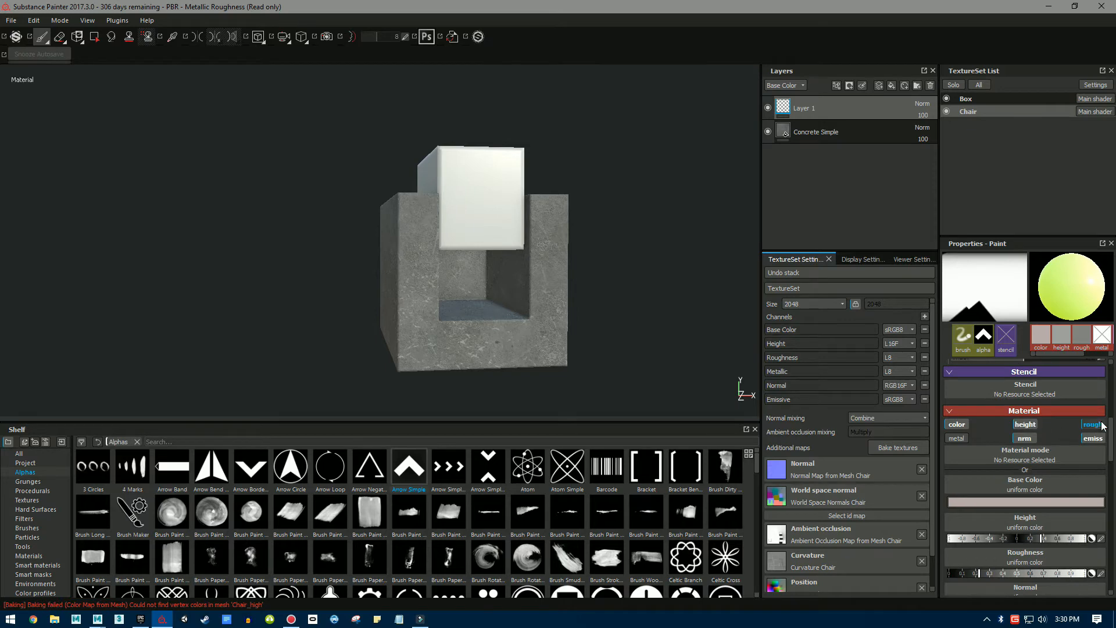
left_click(1097, 425)
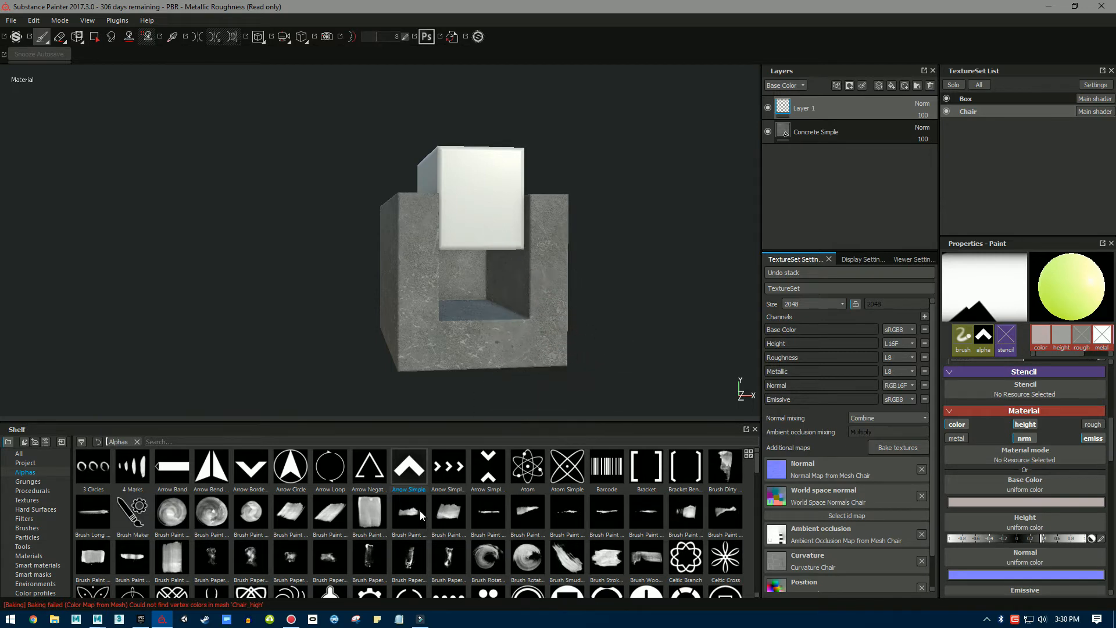
scroll(420, 511, "down", 3)
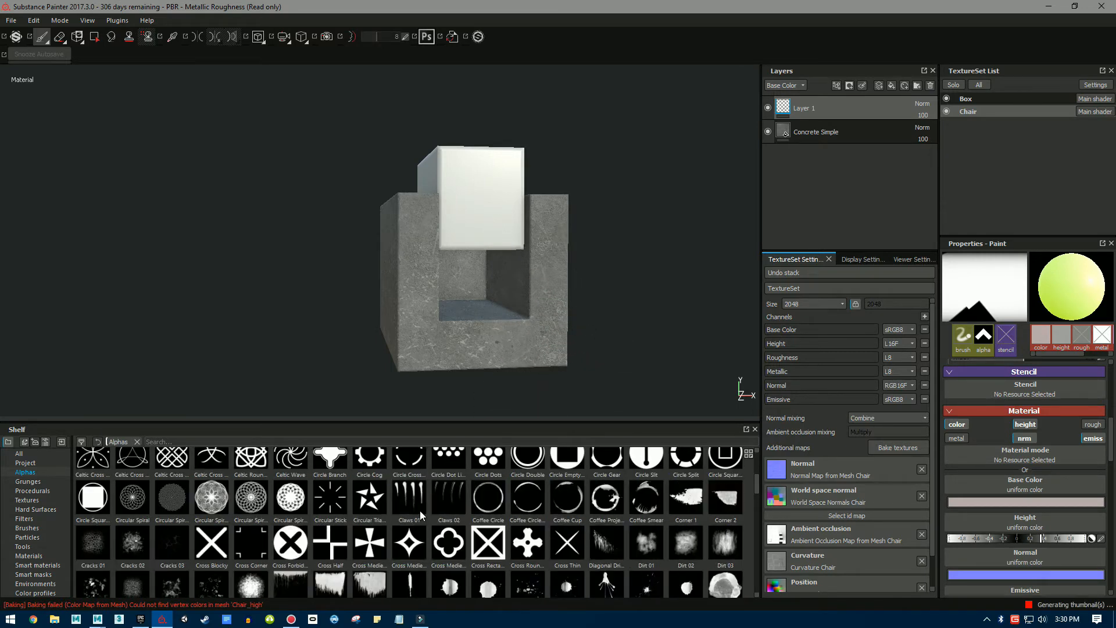
scroll(440, 509, "up", 3)
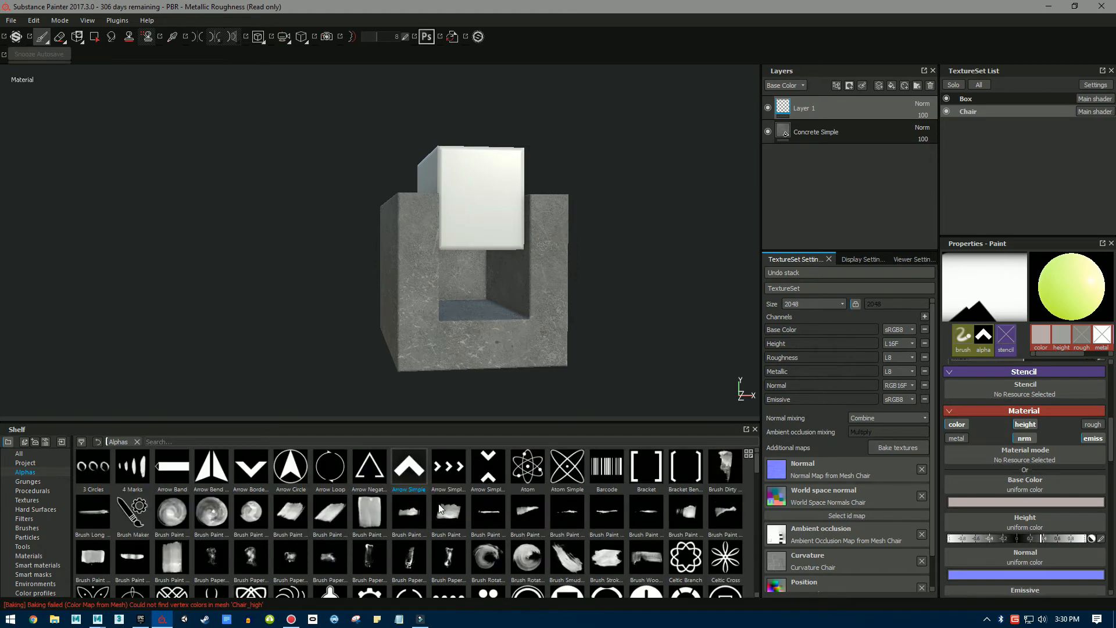
Change the brush alpha to the solid three-faced hexagon, shrink the brush, and stamp it on both lower front corners of the chair.
scroll(439, 509, "down", 8)
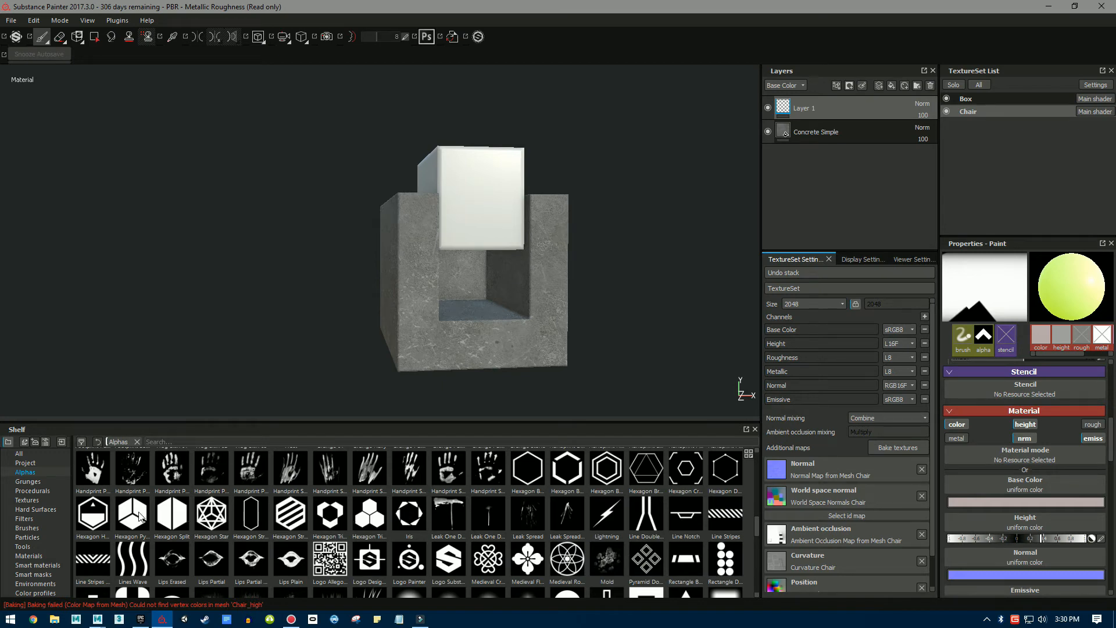
mouse_move(125, 515)
left_mouse_down()
mouse_move(419, 369)
mouse_move(448, 299)
left_mouse_up()
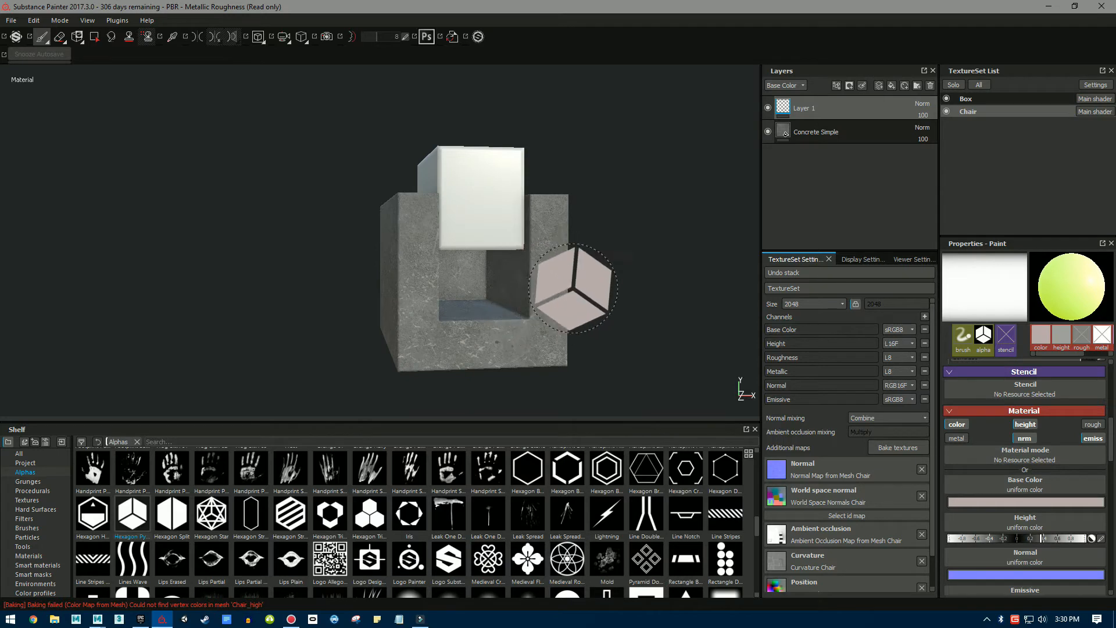
right_click_drag(670, 275, 617, 275, "ctrl")
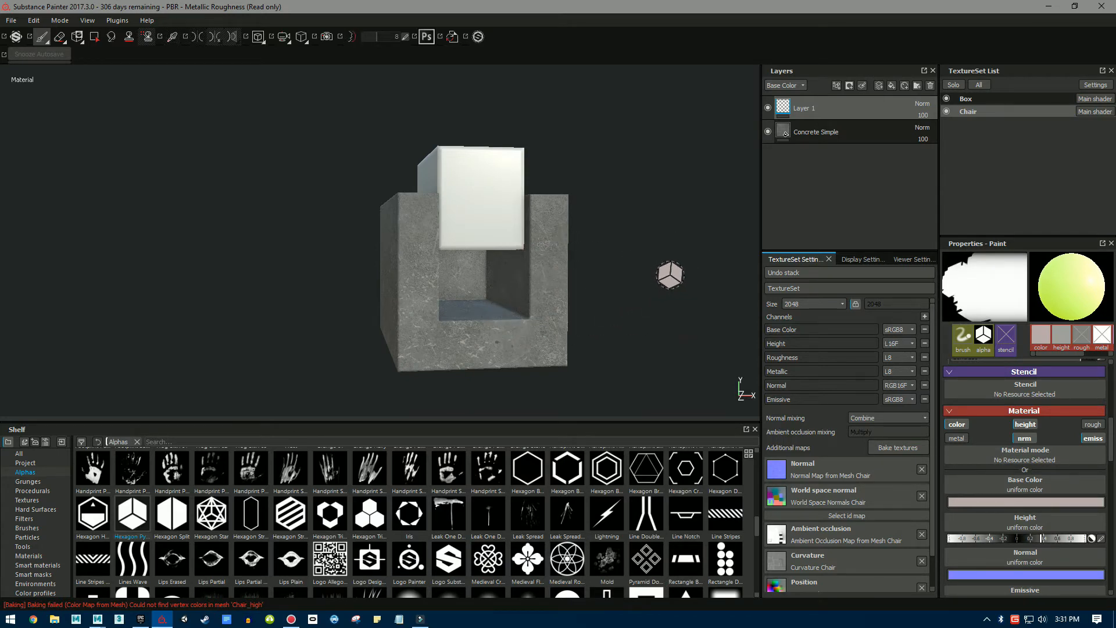
mouse_move(339, 340)
left_mouse_down("alt")
mouse_move(272, 309)
mouse_move(342, 338)
left_mouse_up("alt")
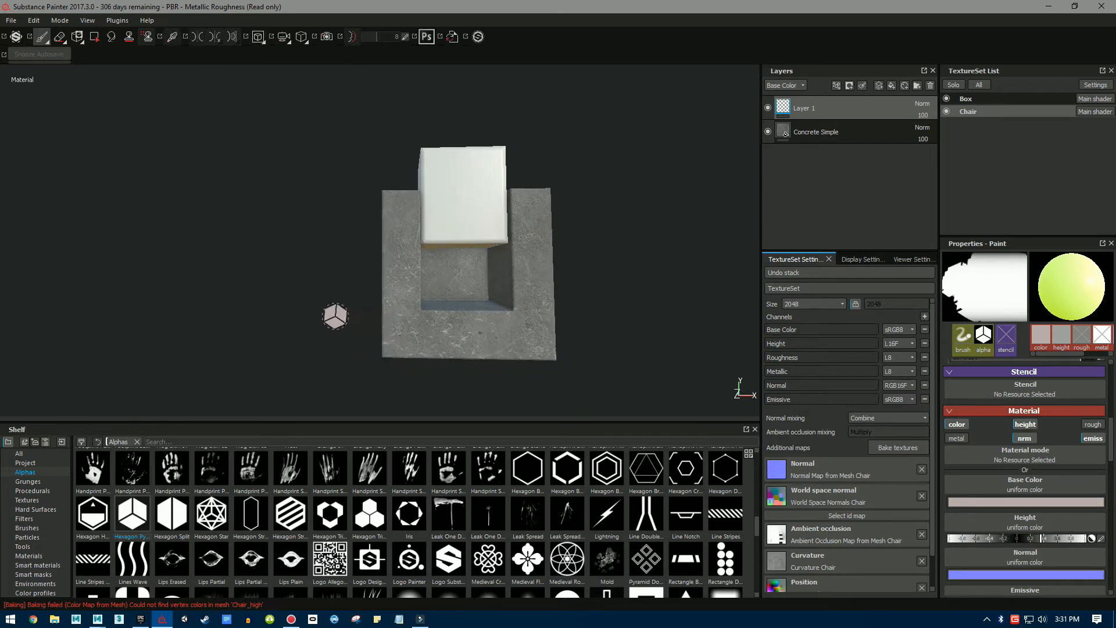
left_click(404, 336)
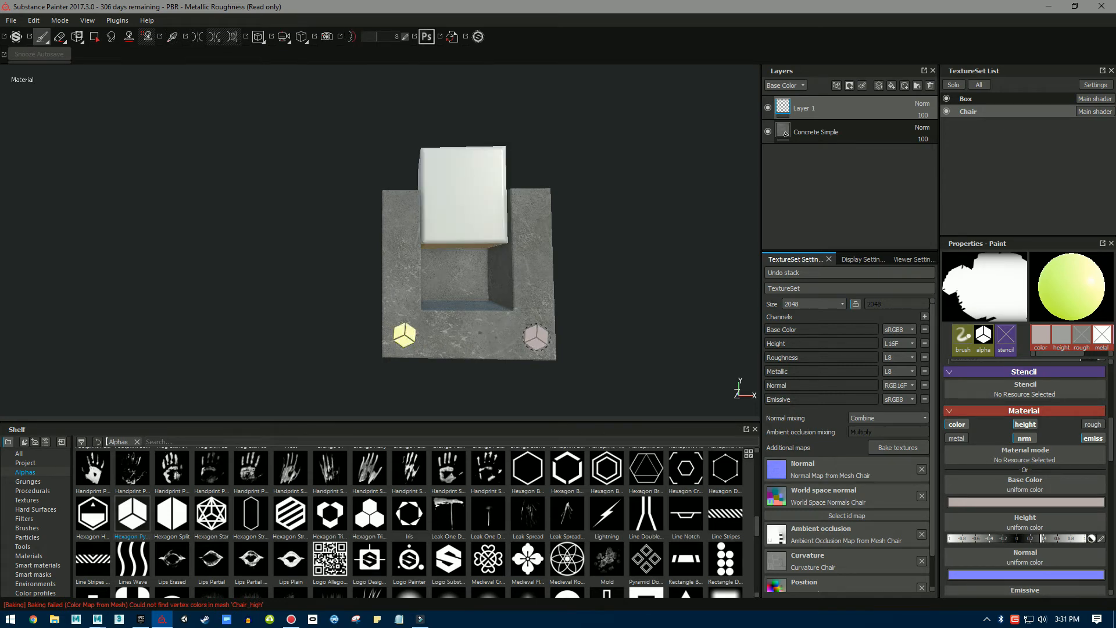
left_click(535, 338)
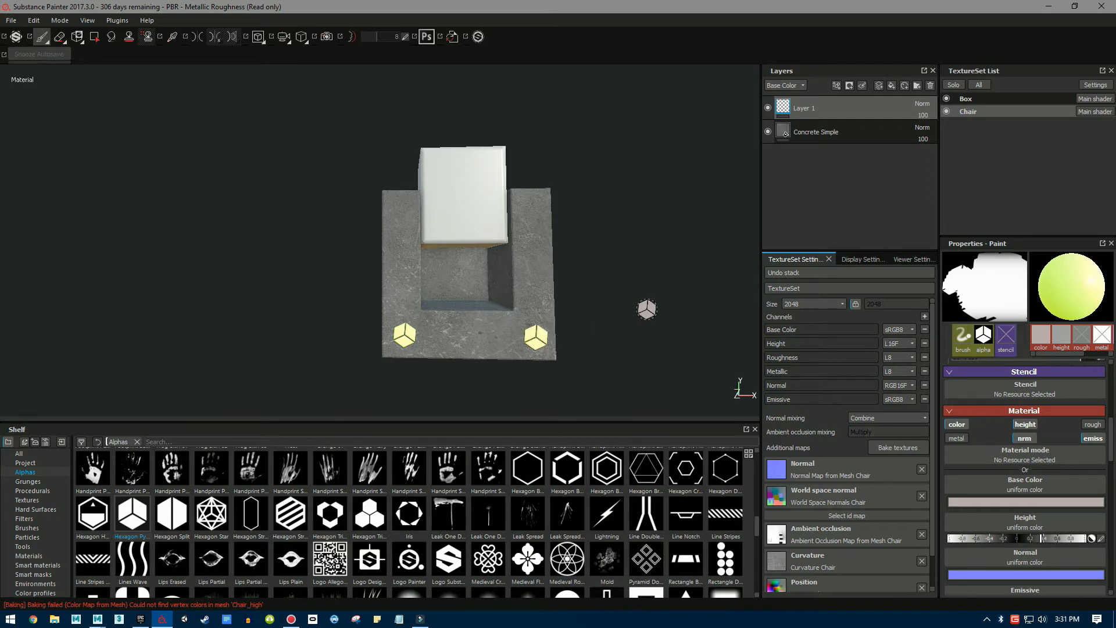
mouse_move(696, 279)
left_mouse_down("alt")
mouse_move(605, 311)
mouse_move(720, 301)
mouse_move(709, 296)
left_mouse_up("alt")
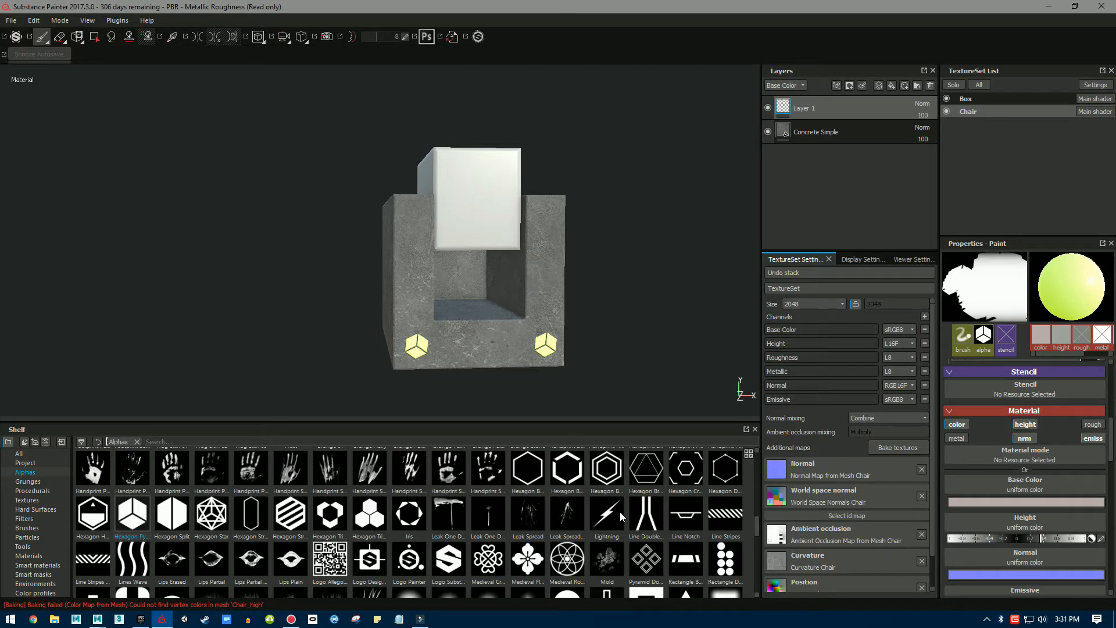
Change the brush alpha to Line Stripes, enlarge the brush, and rotate it so the stripe band stands vertical.
left_click(720, 514)
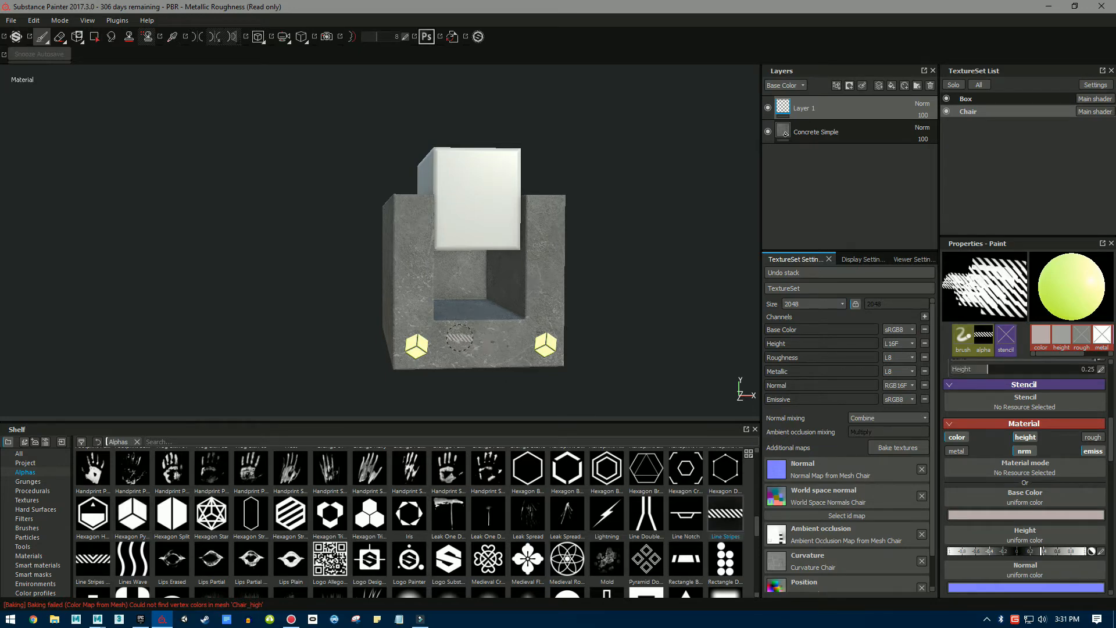
right_click_drag(289, 279, 326, 280, "ctrl")
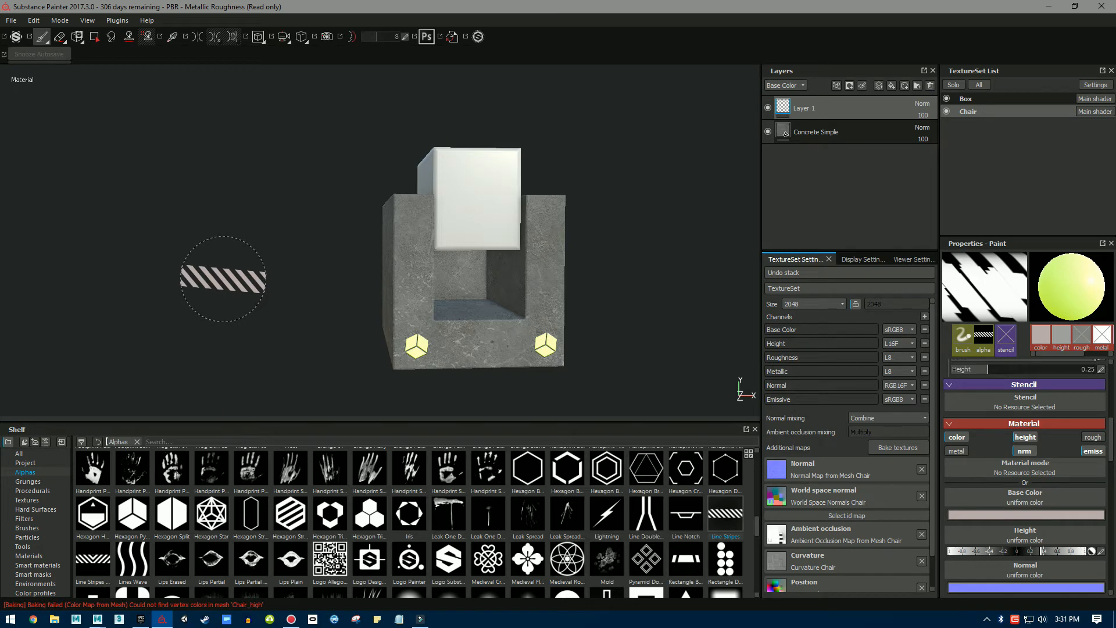
key("ctrl")
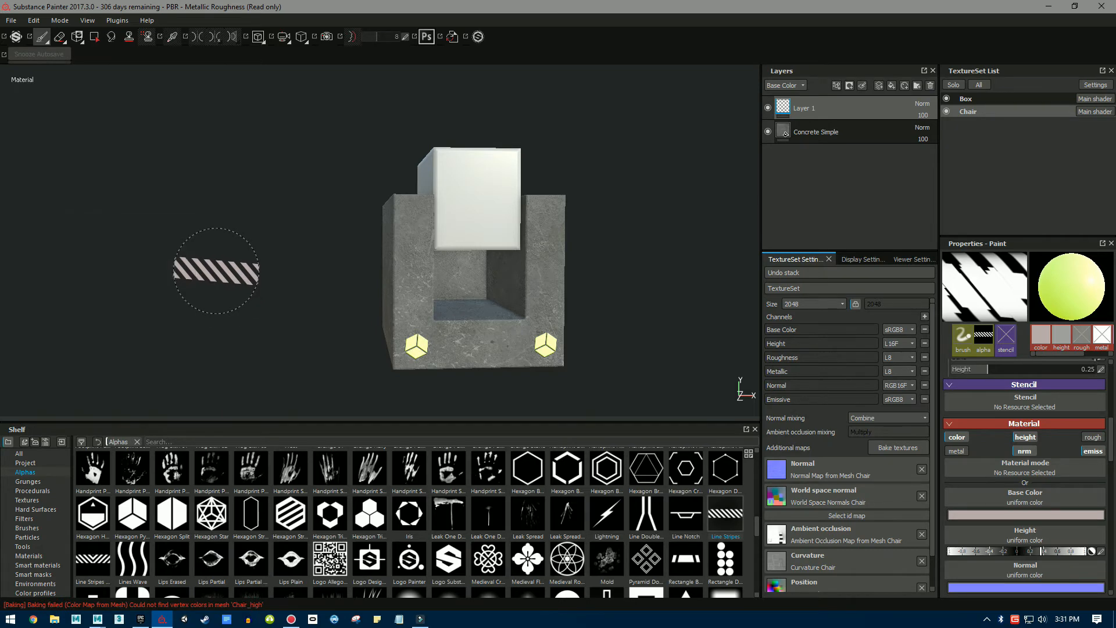
mouse_move(216, 271)
left_mouse_down("ctrl")
mouse_move(237, 338)
mouse_move(236, 436)
left_mouse_up("ctrl")
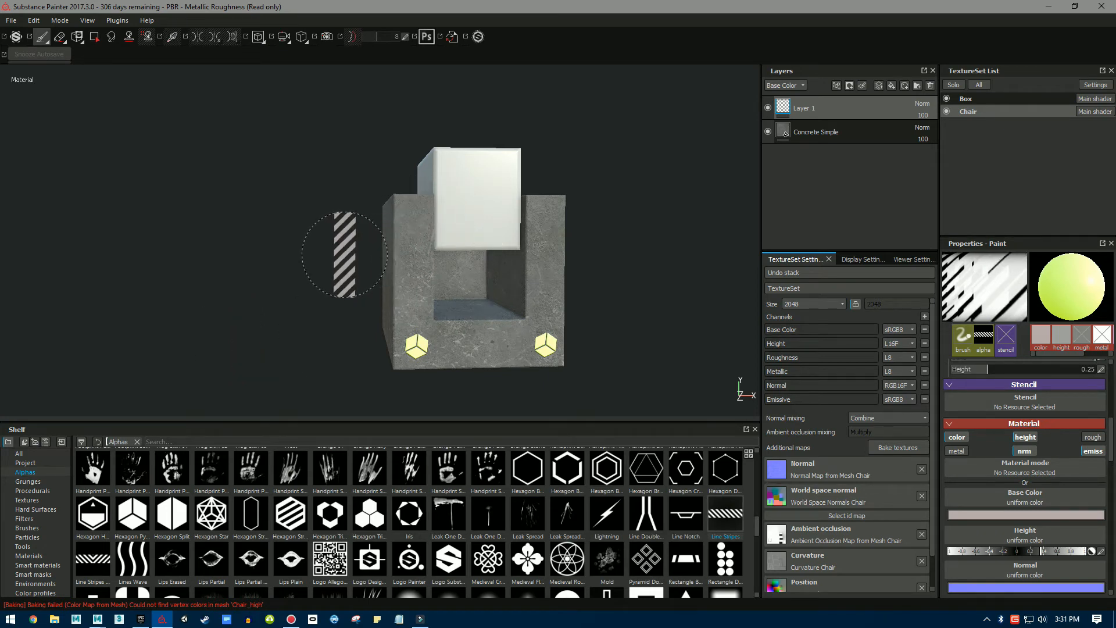
Set the brush's emissive color to orange-yellow (R 0.796, G 0.561, B 0.016).
scroll(982, 480, "down", 3)
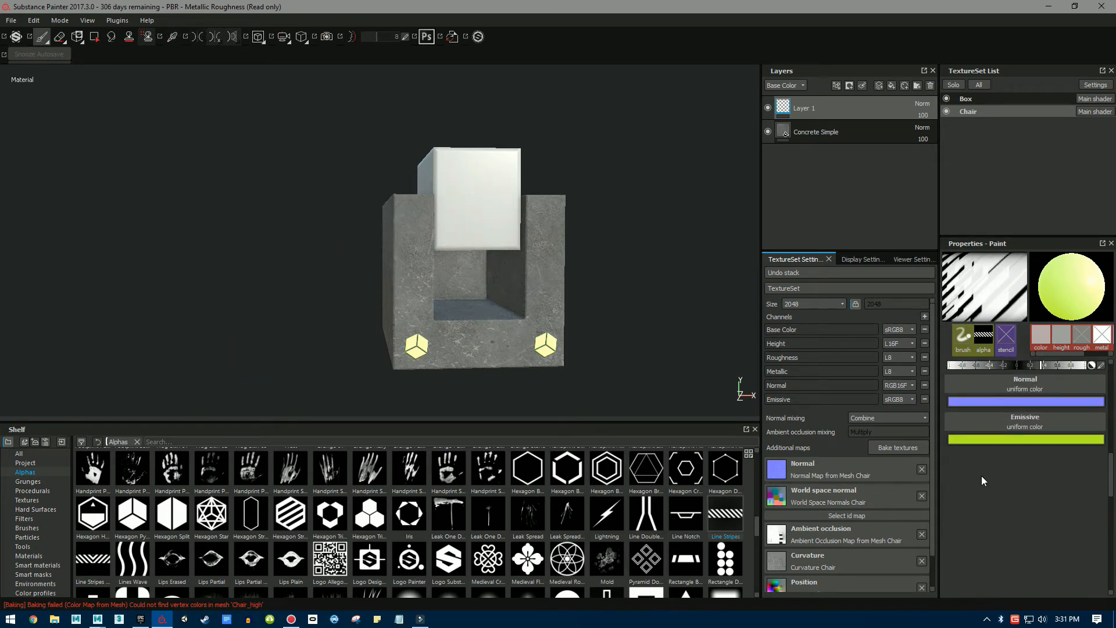
left_click(972, 444)
left_click_drag(1038, 545, 1040, 557)
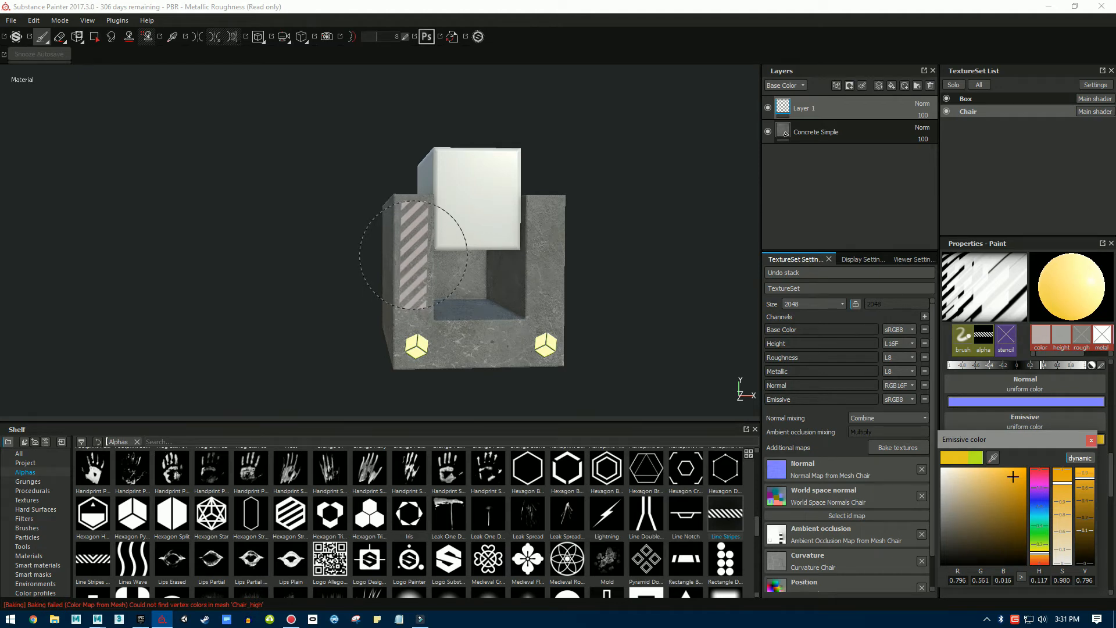
Stamp the vertical stripe band on the front faces of both chair armrests.
left_click(413, 254)
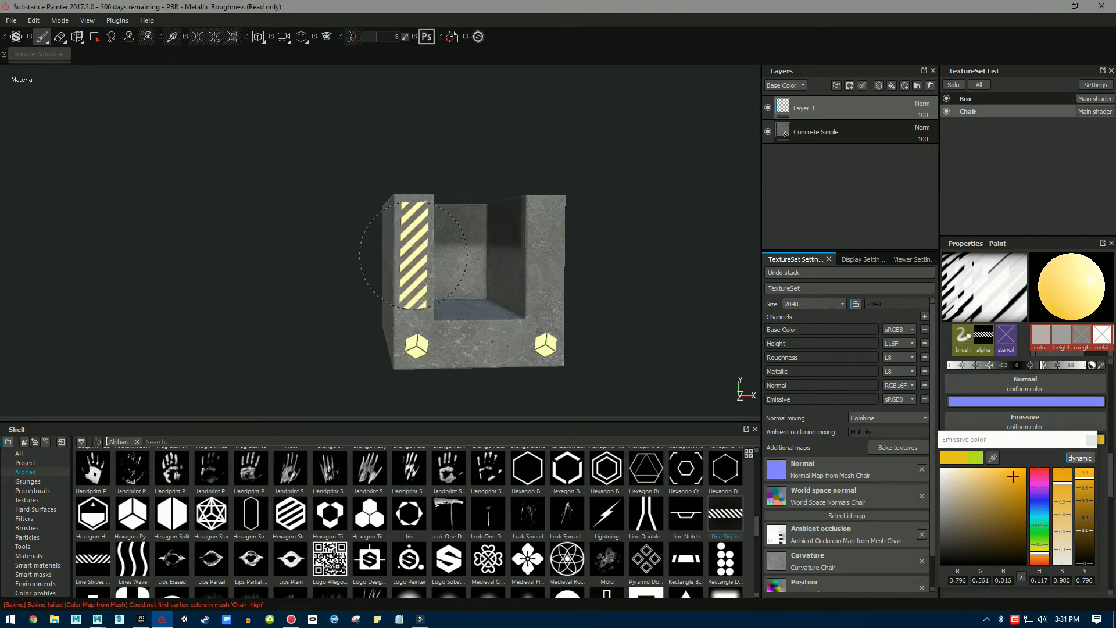
left_click_drag(659, 284, 626, 282, "alt")
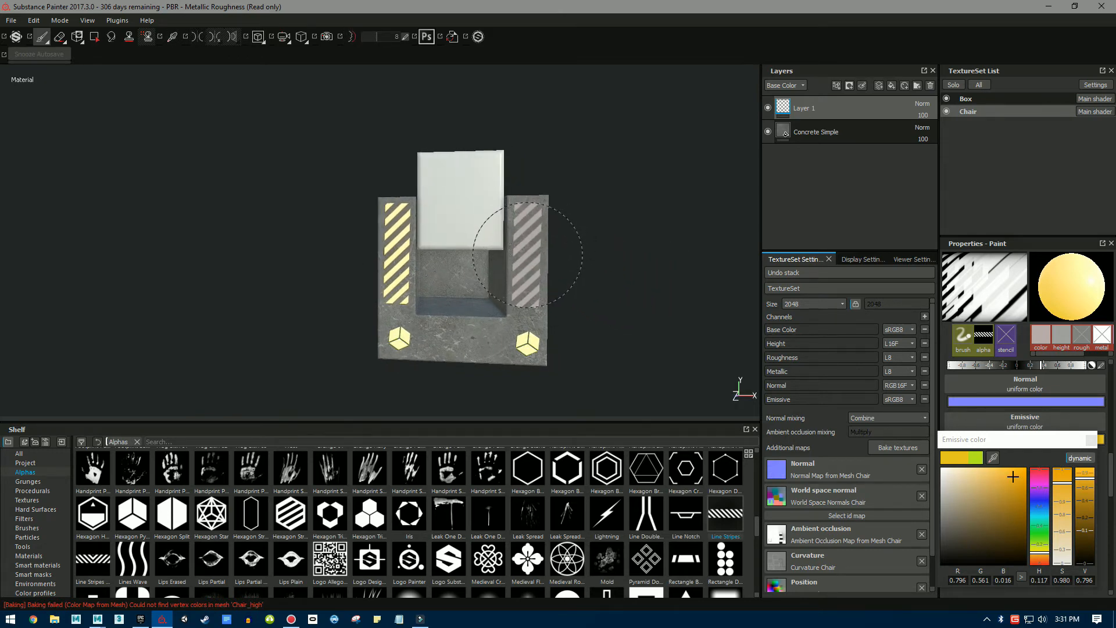
left_click(527, 256)
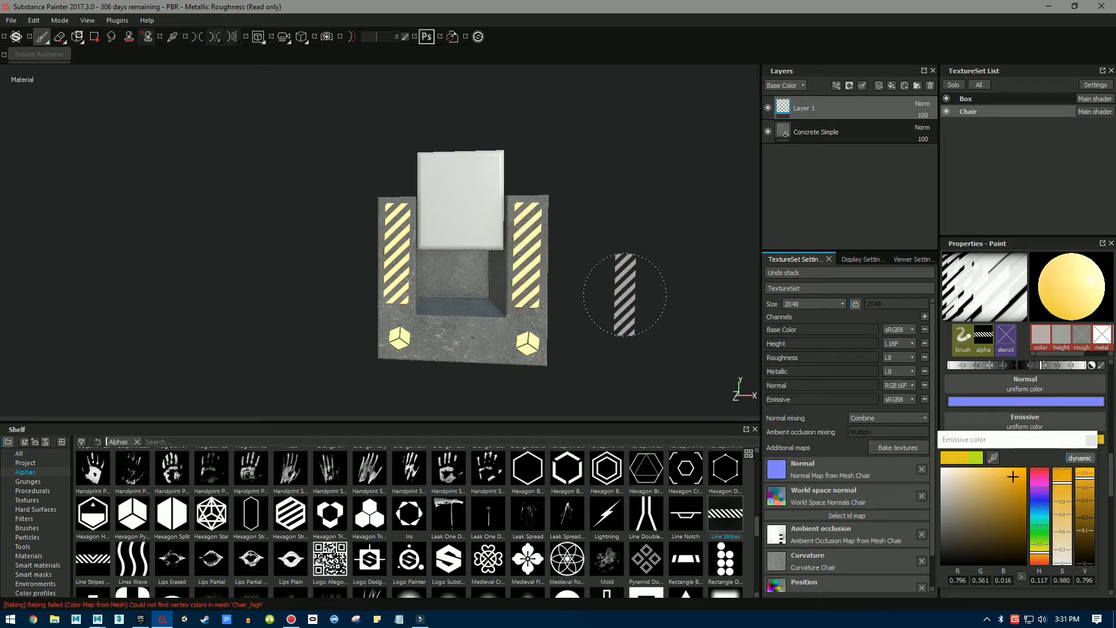
mouse_move(609, 233)
left_mouse_down("alt")
mouse_move(465, 250)
mouse_move(192, 250)
mouse_move(568, 286)
mouse_move(173, 214)
mouse_move(248, 251)
mouse_move(616, 274)
mouse_move(540, 259)
mouse_move(576, 252)
mouse_move(550, 244)
mouse_move(618, 299)
mouse_move(643, 301)
mouse_move(487, 292)
mouse_move(522, 287)
left_mouse_up("alt")
scroll(552, 249, "up", 4)
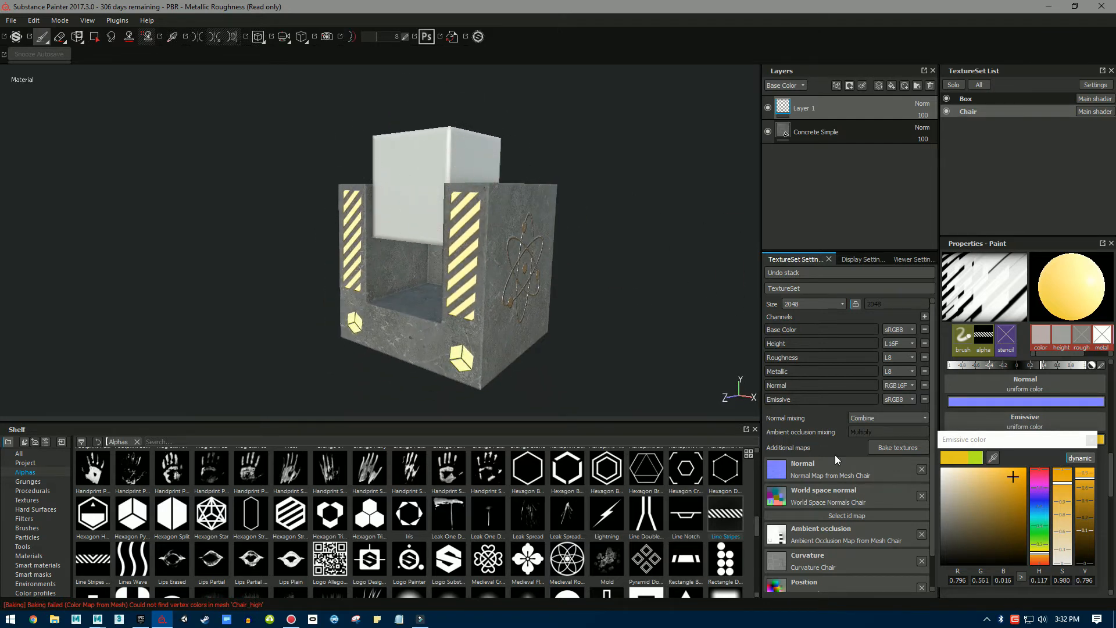
Select the Box texture set and look through the smart materials in the shelf.
left_click(970, 102)
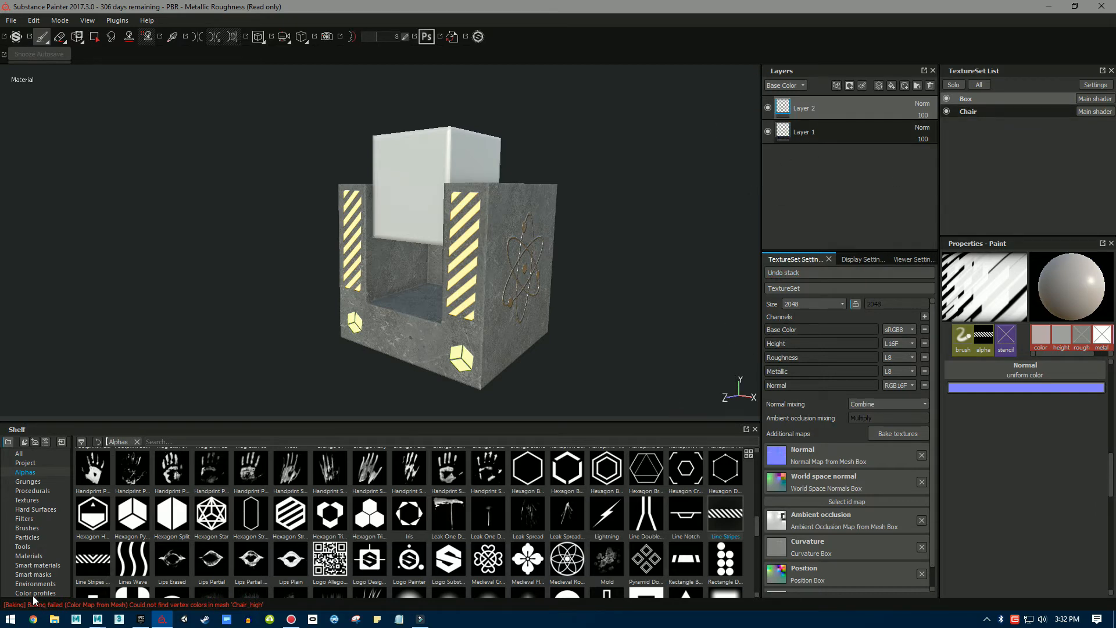
left_click(40, 565)
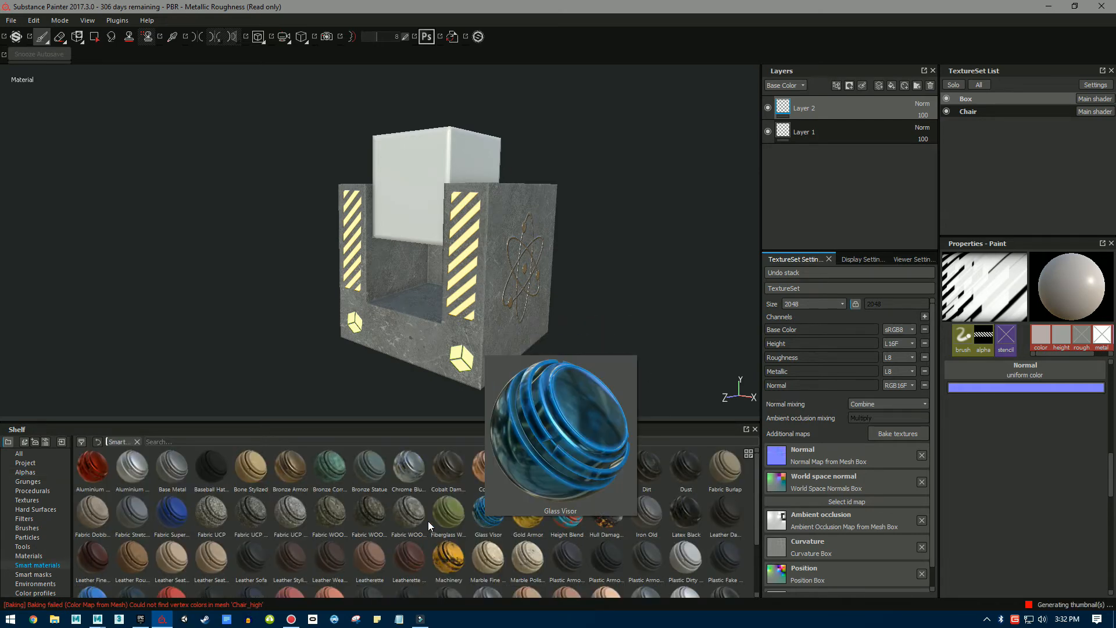
scroll(435, 507, "down", 2)
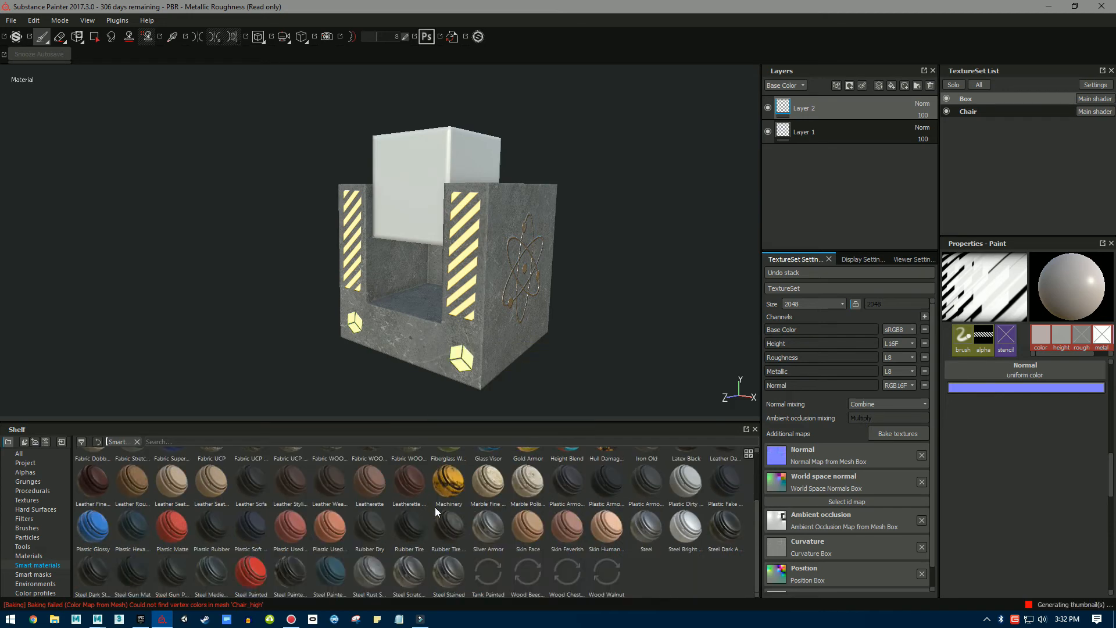
mouse_move(435, 509)
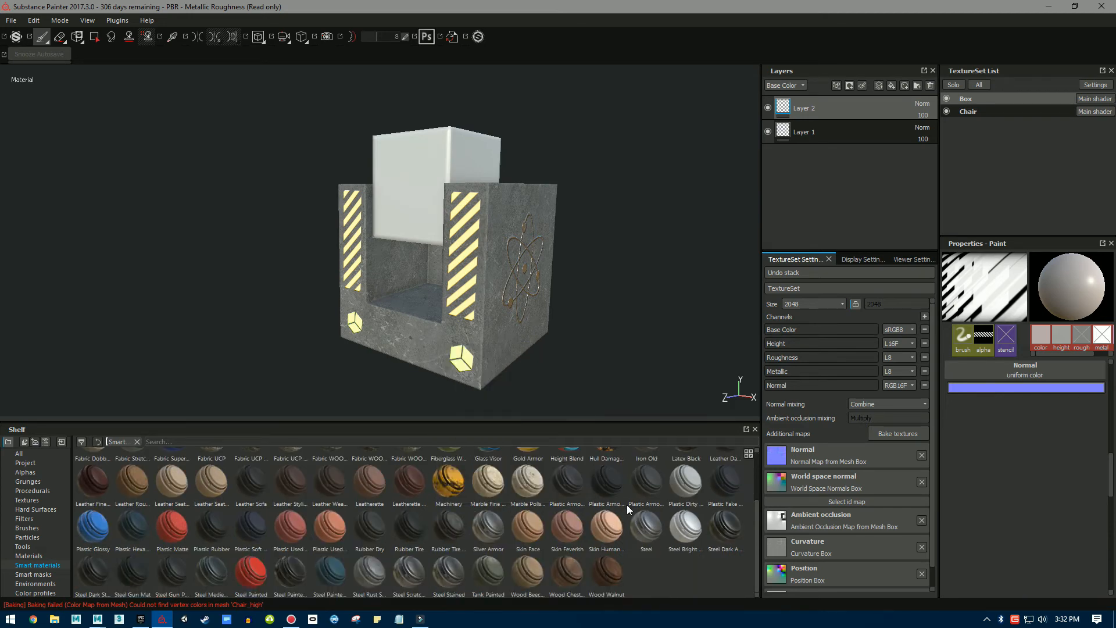
scroll(543, 507, "up", 2)
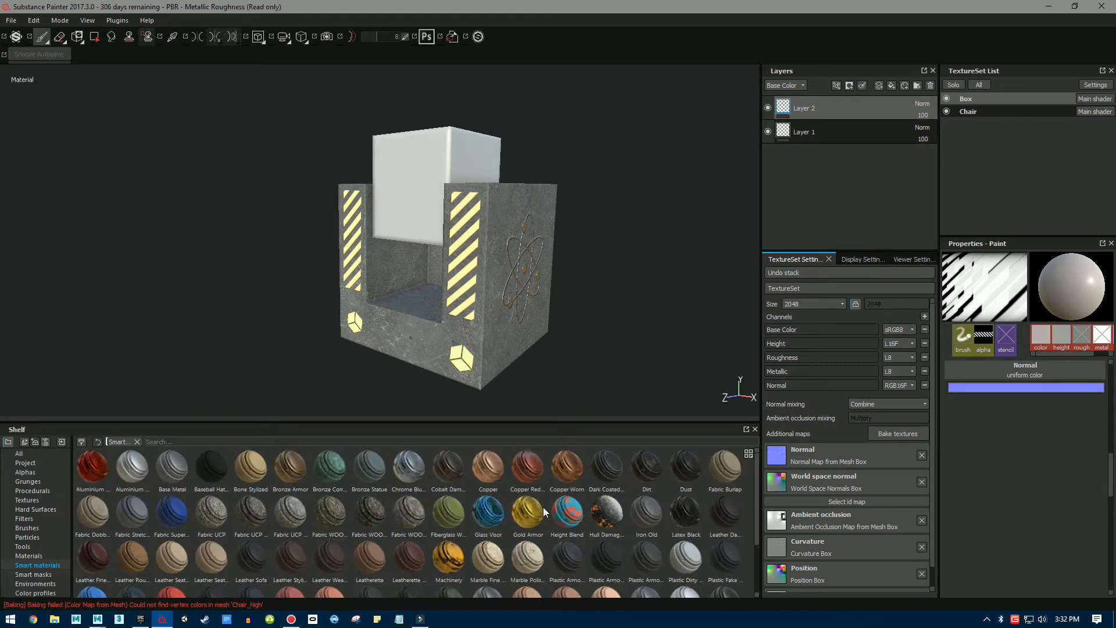
scroll(528, 514, "down", 2)
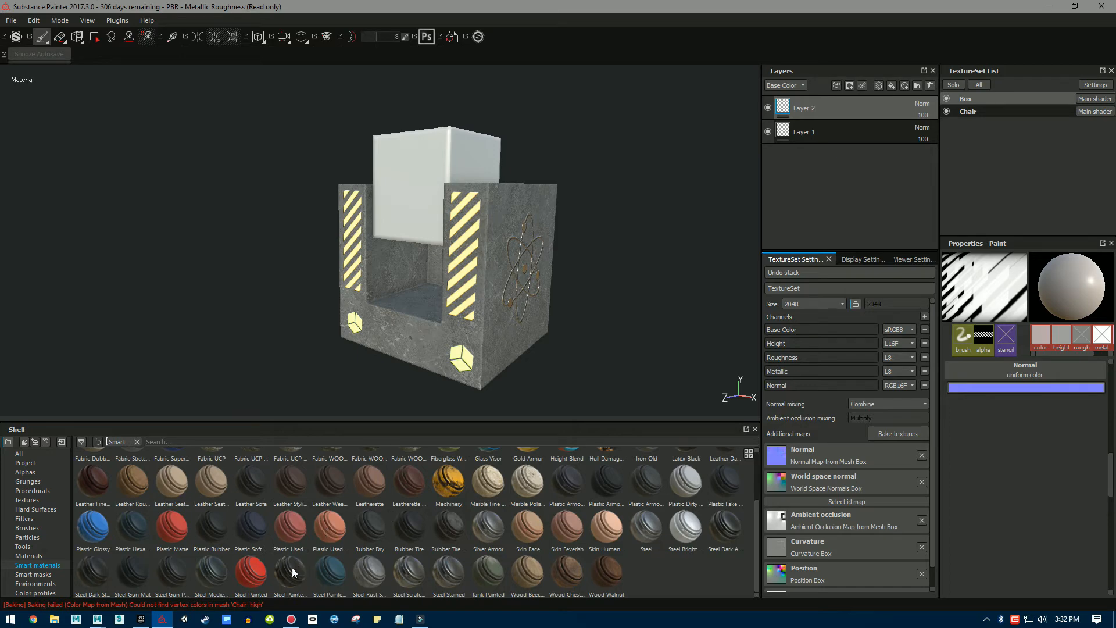
mouse_move(292, 573)
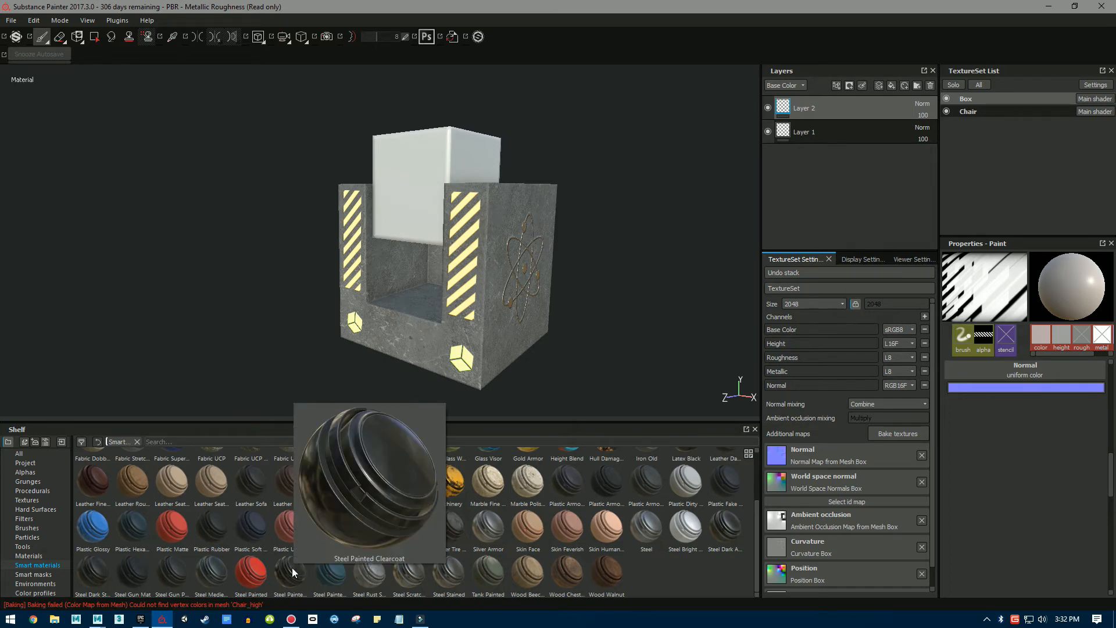
mouse_move(255, 575)
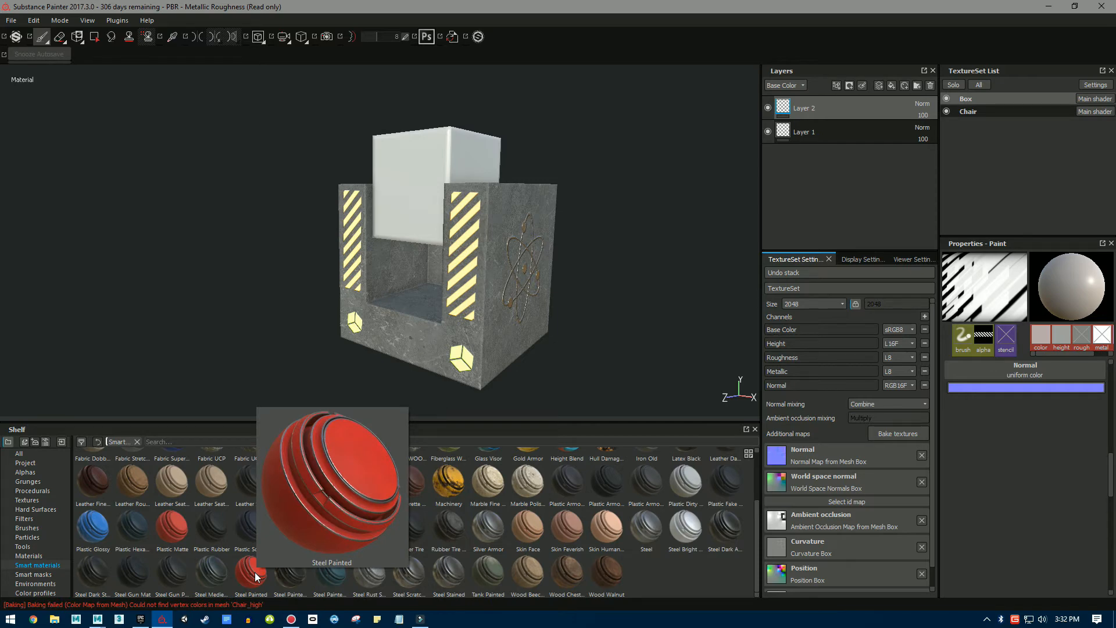
scroll(255, 576, "up", 2)
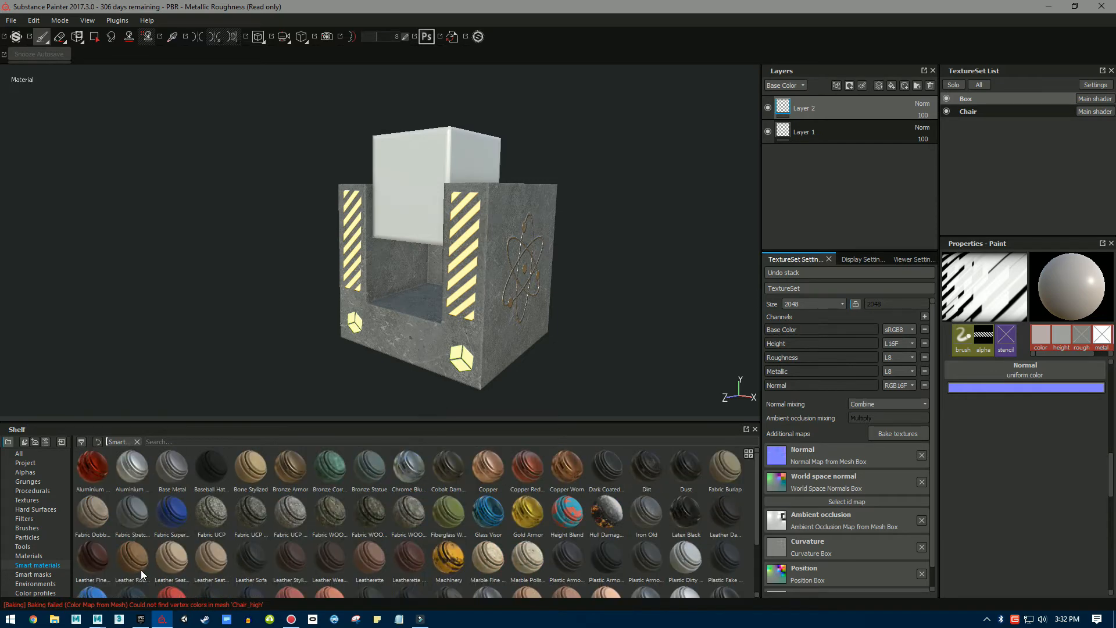
mouse_move(99, 560)
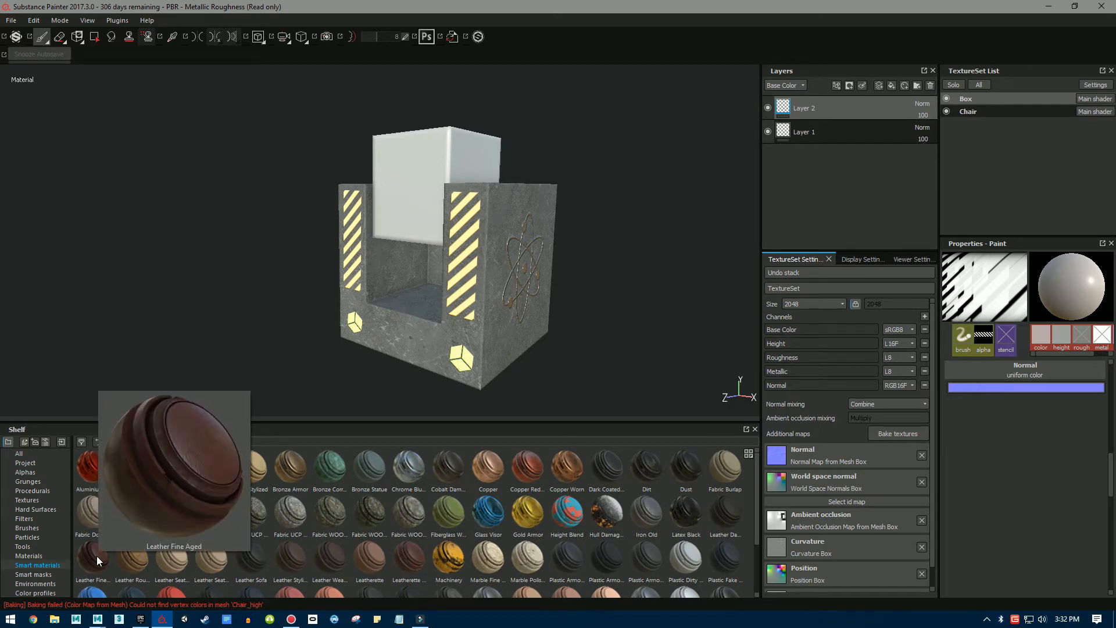
Add the Leather Fine Aged smart material to the Box between Layer 1 and Layer 2, select Layer 2, and inspect the leather up close.
mouse_move(89, 561)
left_mouse_down()
mouse_move(166, 461)
mouse_move(496, 243)
mouse_move(807, 130)
mouse_move(842, 101)
left_mouse_up()
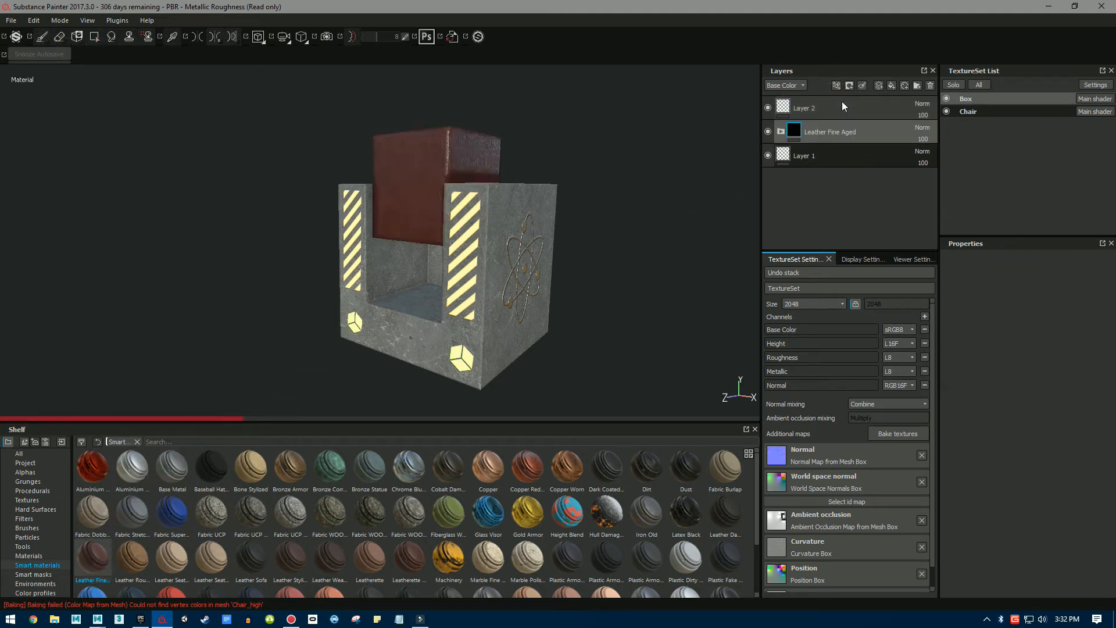
left_click(818, 112)
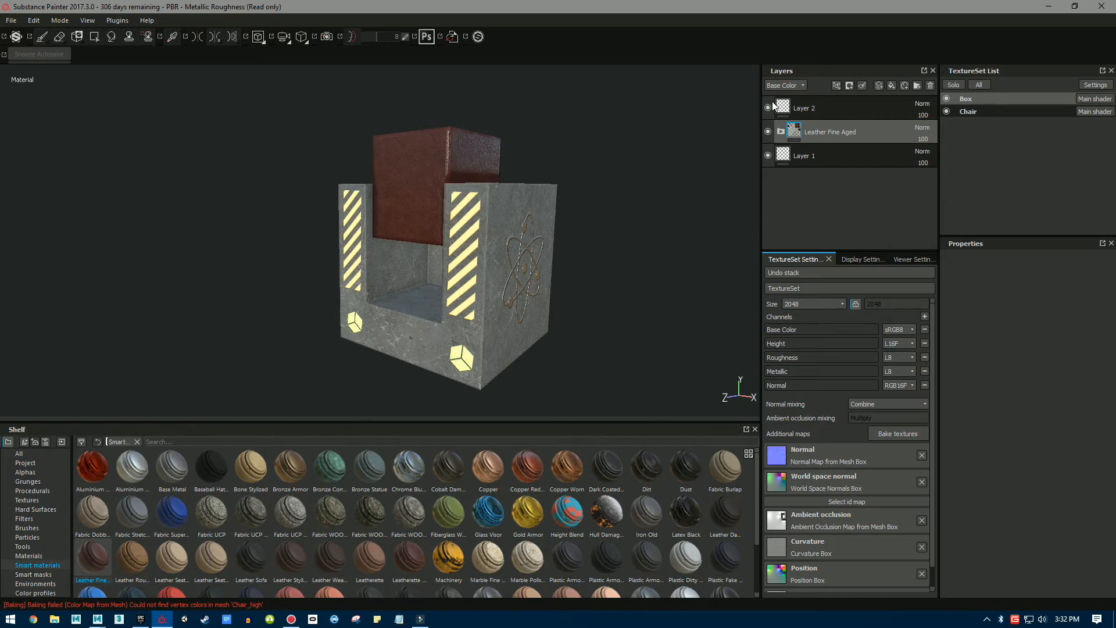
left_click(835, 104)
mouse_move(643, 225)
left_mouse_down("alt")
mouse_move(667, 175)
mouse_move(386, 291)
mouse_move(324, 299)
mouse_move(42, 267)
mouse_move(113, 285)
left_mouse_up("alt")
scroll(636, 229, "up", 5)
right_click_drag(113, 285, 780, 382, "alt")
middle_click_drag(493, 391, 556, 247, "alt")
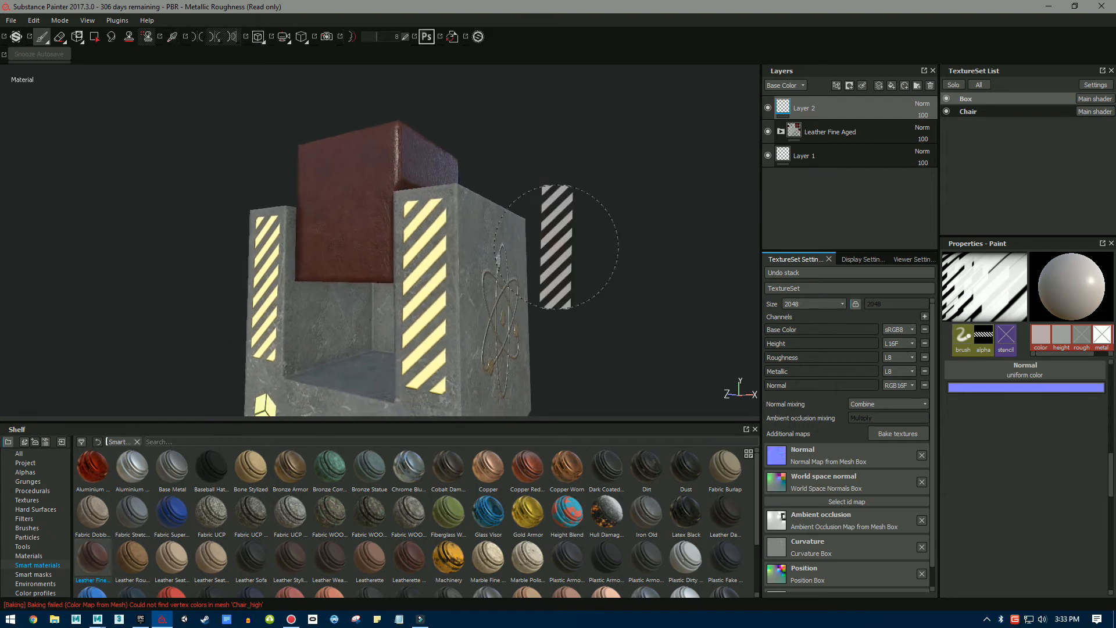
left_click_drag(557, 248, 512, 312, "alt")
Expand the Leather Fine Aged group and compare the box with its Leather Pattern, Edge Damages and Dust layers hidden and shown.
left_click(780, 131)
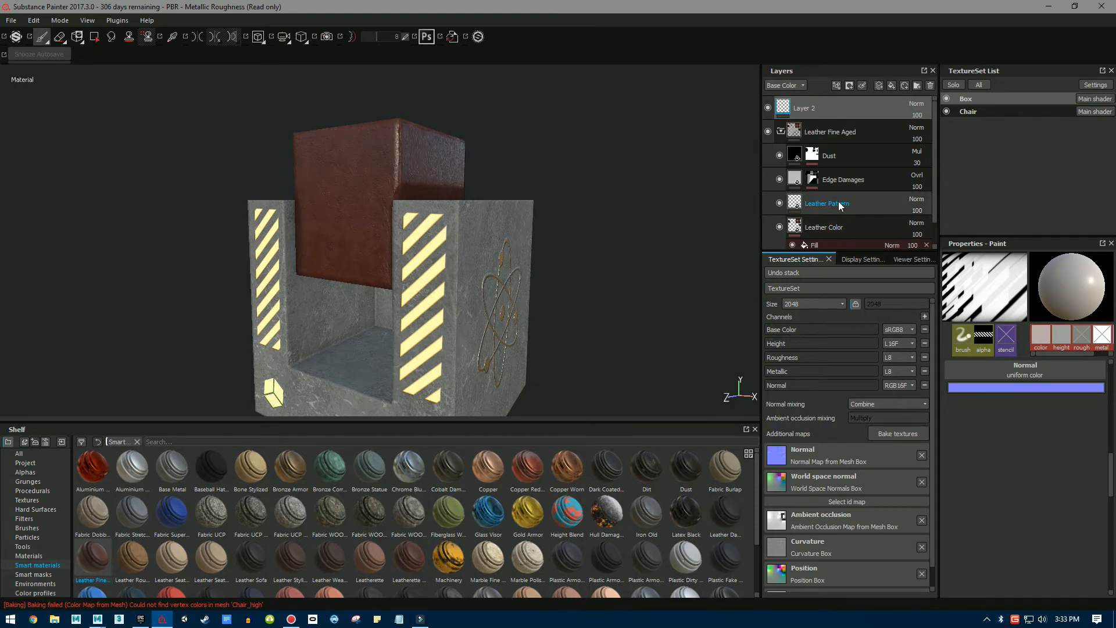
left_click(922, 214)
mouse_move(937, 221)
left_mouse_down()
mouse_move(899, 224)
mouse_move(943, 224)
left_mouse_up()
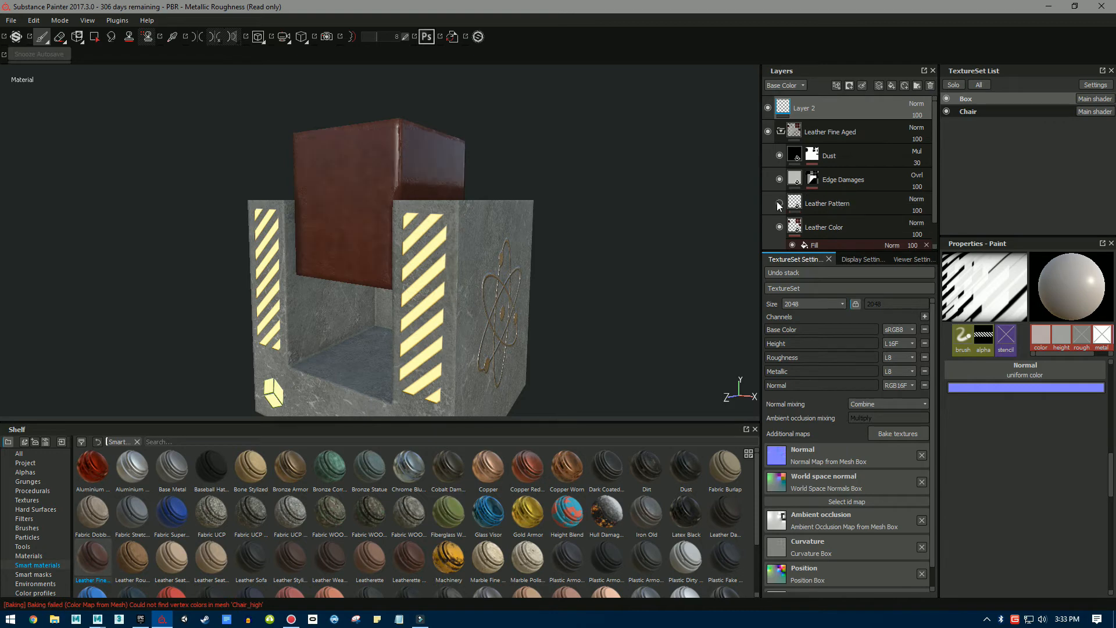
left_click(779, 179)
left_click(779, 157)
left_click(779, 157)
Check the Dust layer's effect on the box and set its opacity to 11.
mouse_move(636, 186)
left_mouse_down("alt")
mouse_move(1021, 199)
mouse_move(768, 171)
mouse_move(526, 194)
mouse_move(632, 207)
left_mouse_up("alt")
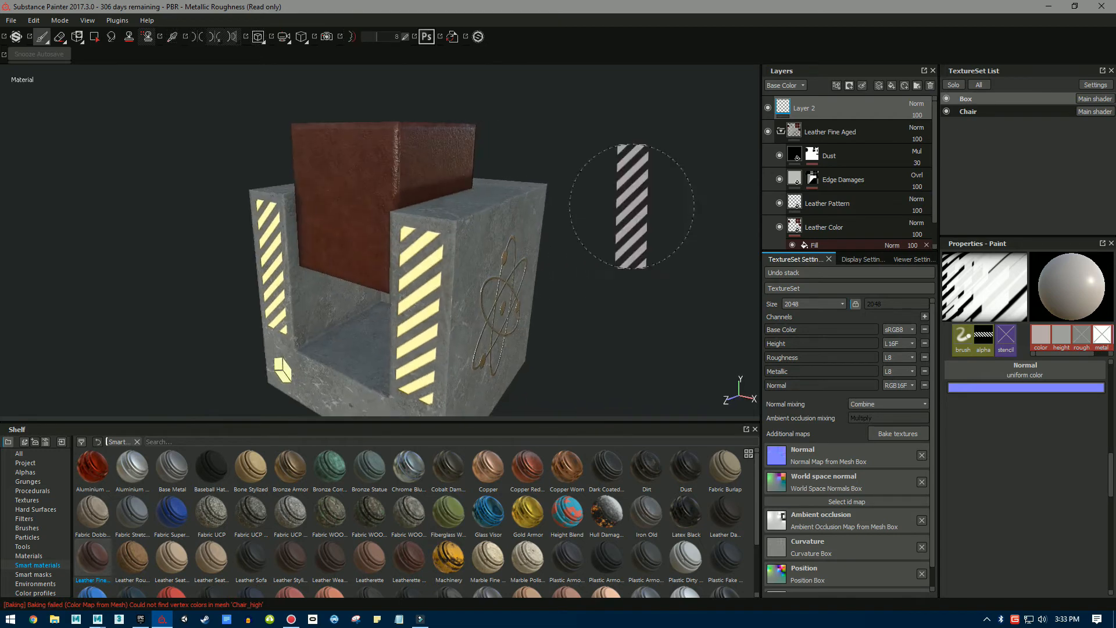
left_click(779, 156)
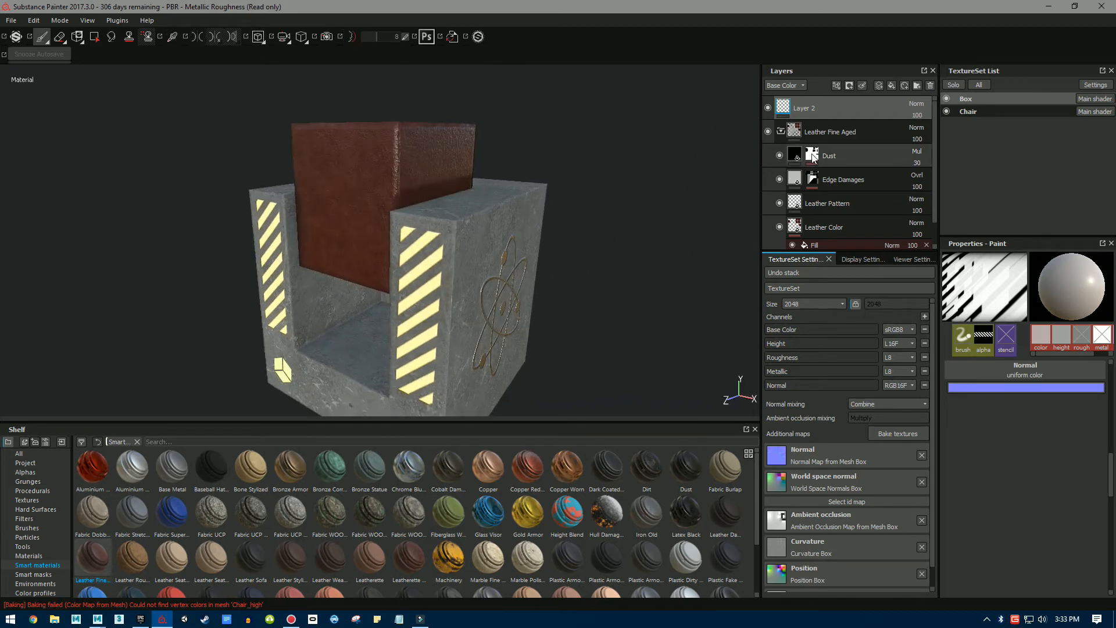
left_click(917, 163)
mouse_move(915, 175)
left_mouse_down()
mouse_move(960, 179)
mouse_move(908, 180)
left_mouse_up()
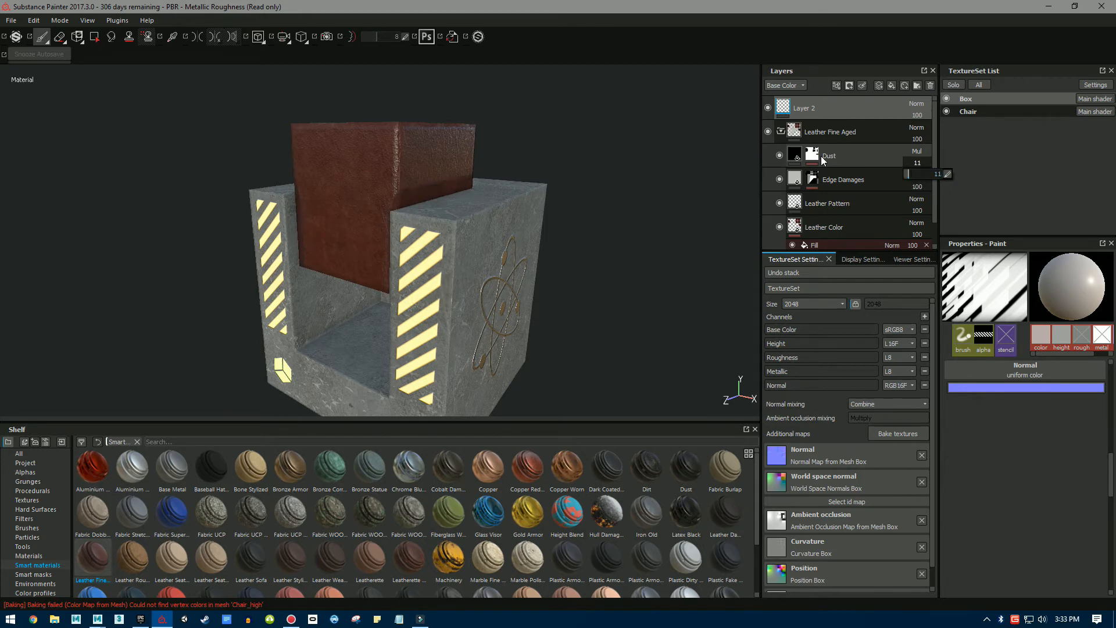
Set the Dust layer's fill to Tri-planar projection with a hardness of 0.11 and check it on the box.
left_click(852, 152)
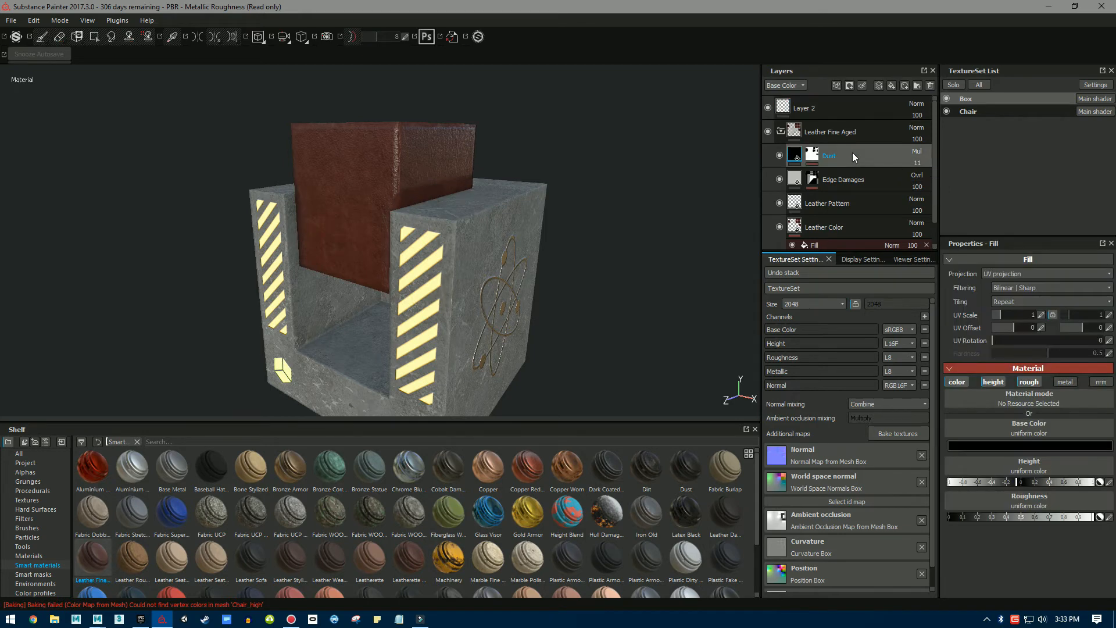
left_click(995, 273)
left_click(1000, 290)
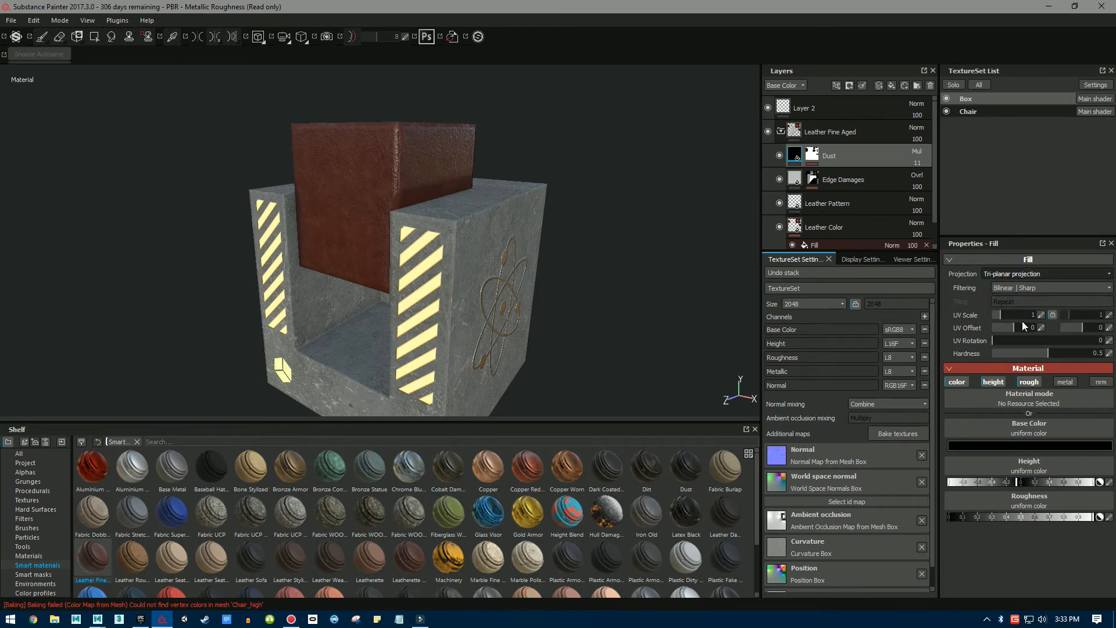
left_click_drag(1028, 349, 1004, 356)
scroll(589, 260, "down", 3)
scroll(575, 250, "up", 3)
mouse_move(575, 252)
left_mouse_down("alt")
mouse_move(722, 242)
mouse_move(566, 242)
mouse_move(585, 249)
left_mouse_up("alt")
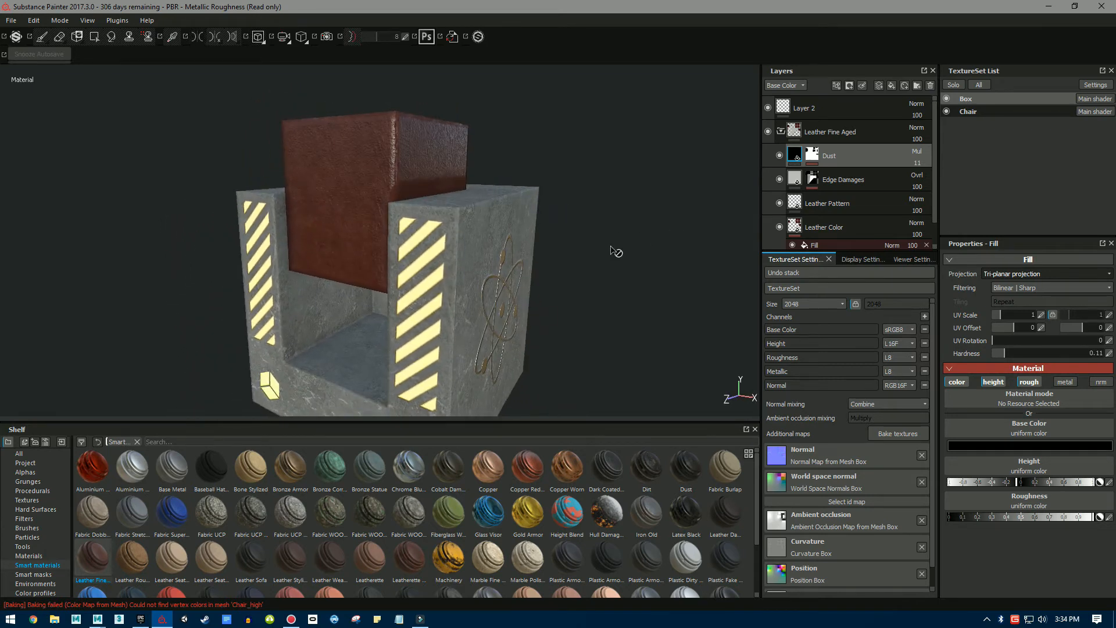
Hide the Dust layer, inspect the leather block, and collapse the Leather Fine Aged group.
left_click(779, 157)
scroll(616, 218, "down", 3)
mouse_move(573, 237)
left_mouse_down("alt")
mouse_move(745, 388)
mouse_move(670, 250)
mouse_move(570, 242)
mouse_move(581, 247)
left_mouse_up("alt")
middle_click_drag(581, 247, 661, 239, "alt")
scroll(658, 244, "up", 2)
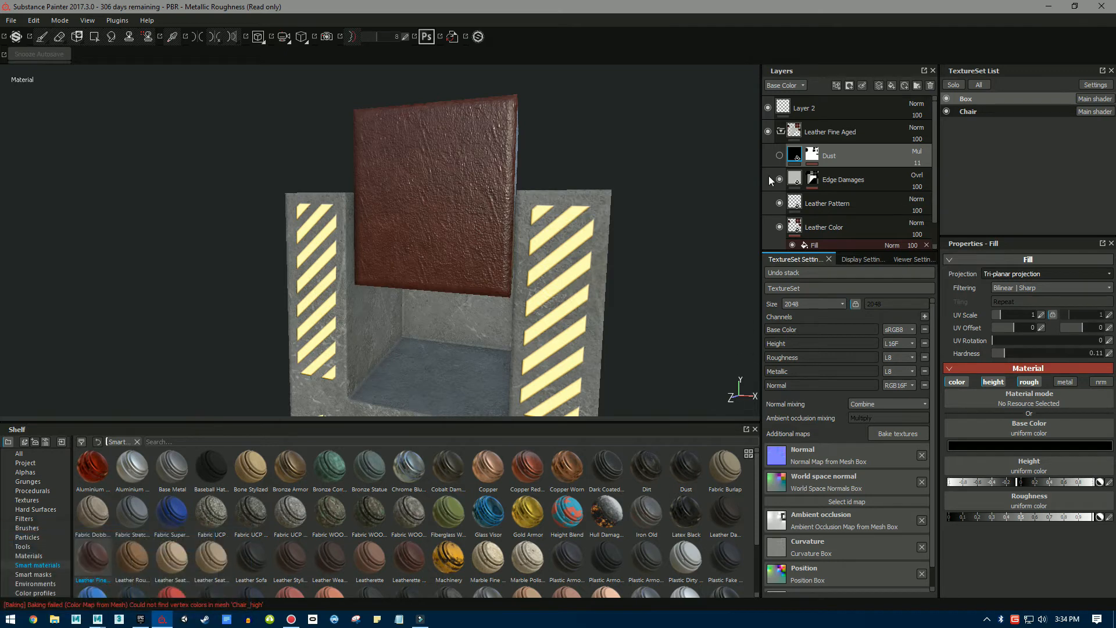
left_click(781, 132)
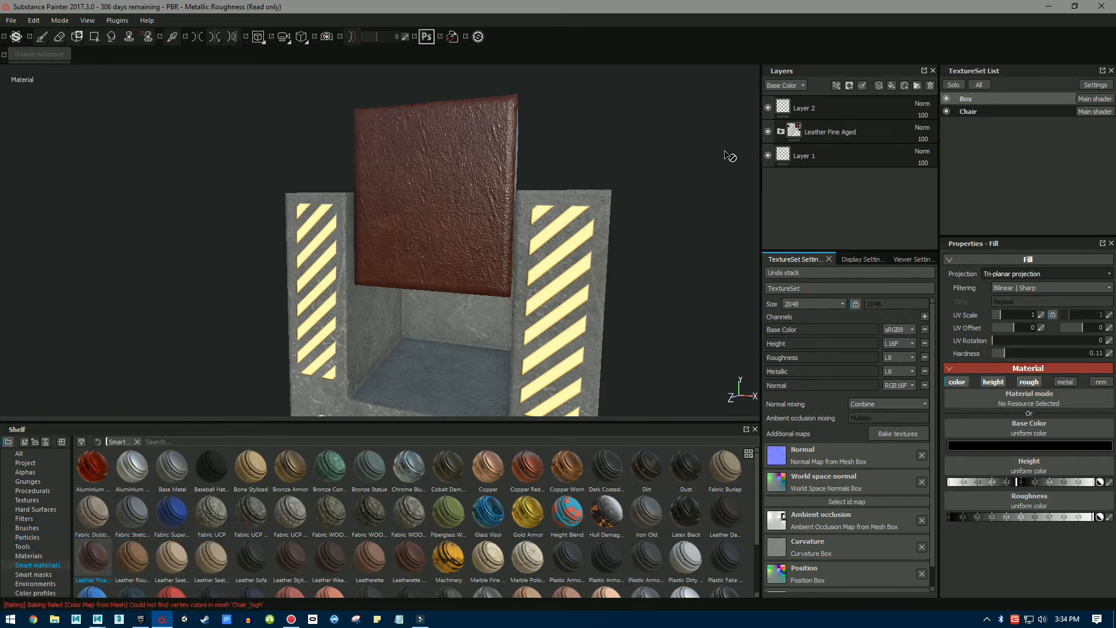
Add the Wood american cherry material above the Leather Fine Aged group and delete Layer 2.
left_click(34, 556)
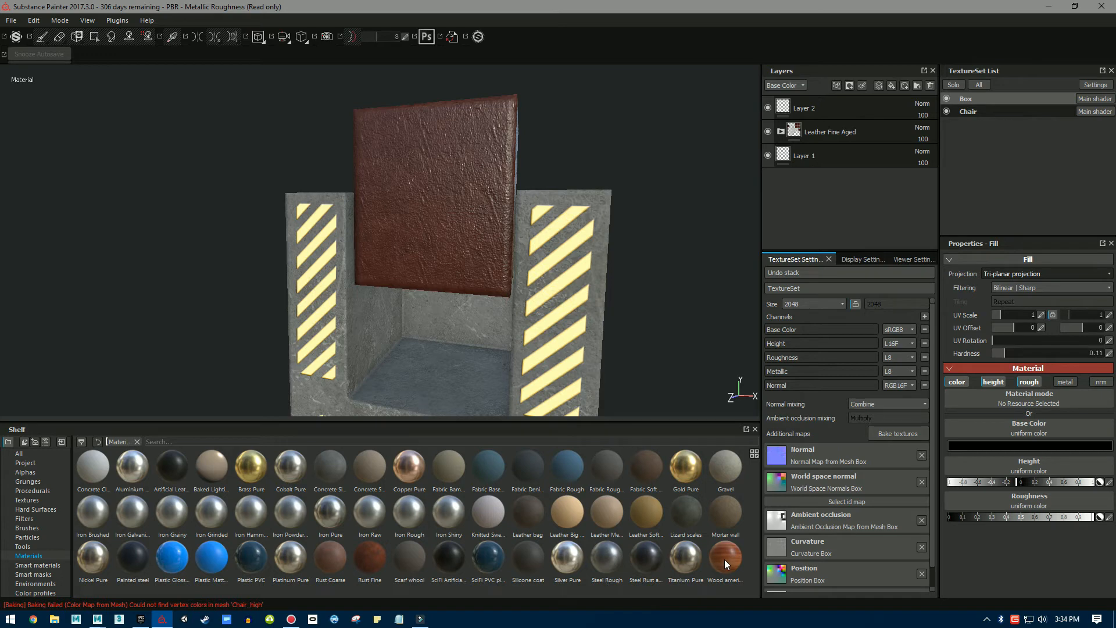
left_click_drag(724, 558, 820, 113)
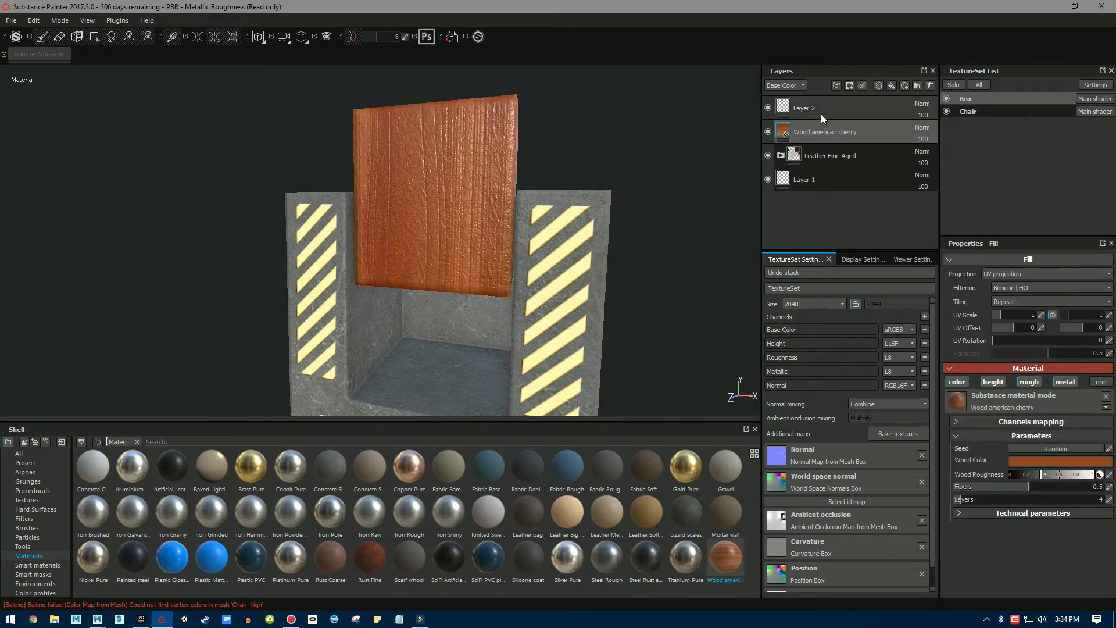
left_click(834, 108)
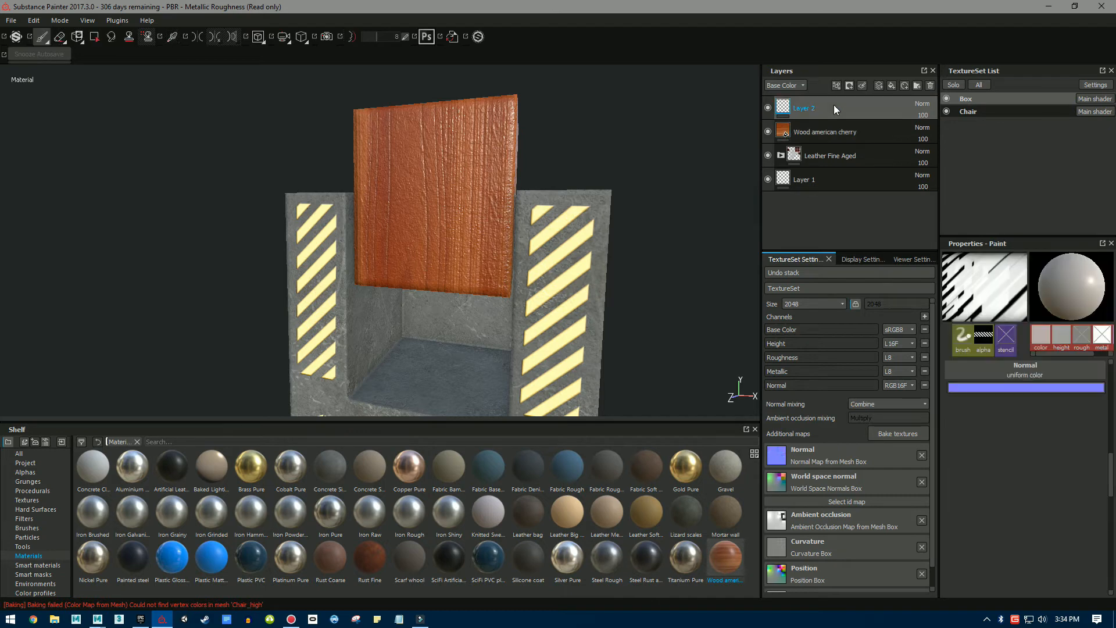
key("Delete")
Add a black mask to the Wood american cherry layer and choose the Text Area alpha for the brush.
right_click(831, 107)
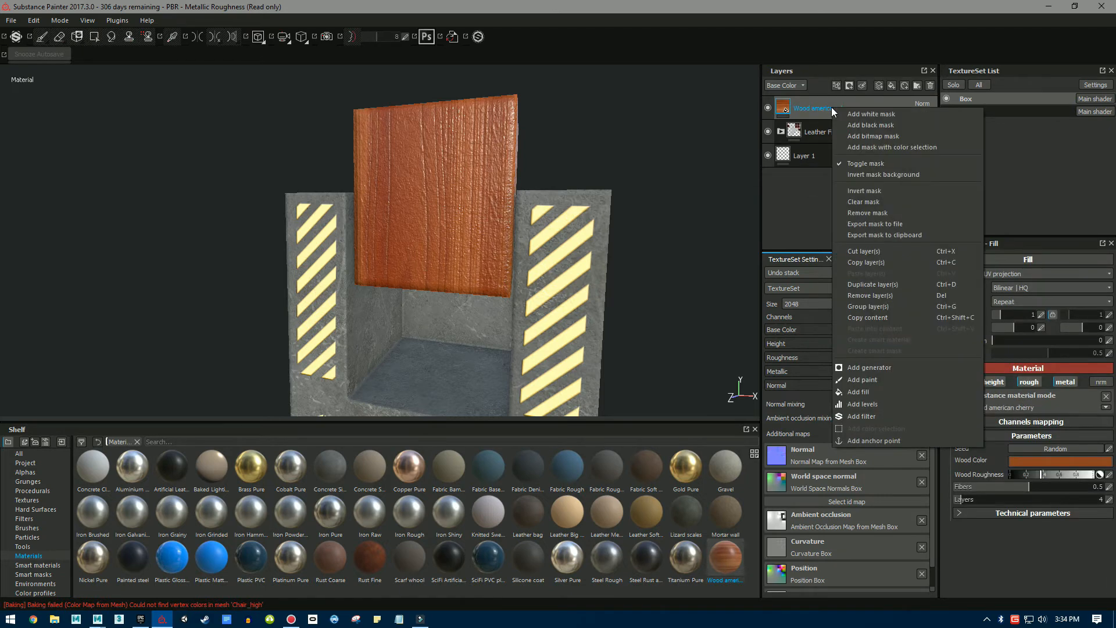
left_click(874, 125)
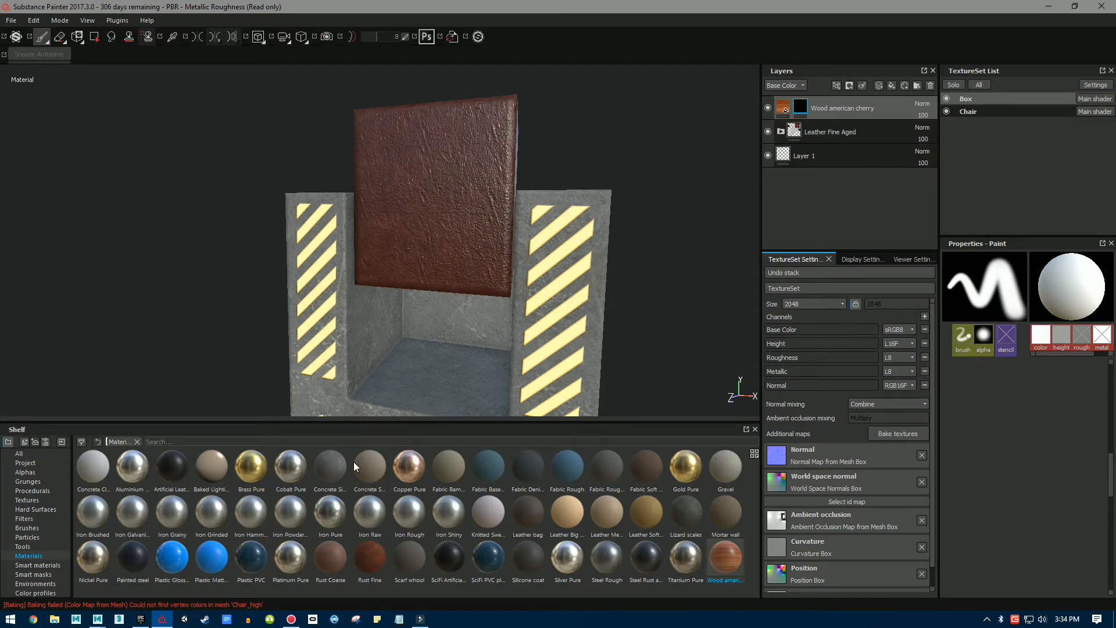
left_click(26, 473)
scroll(312, 523, "down", 5)
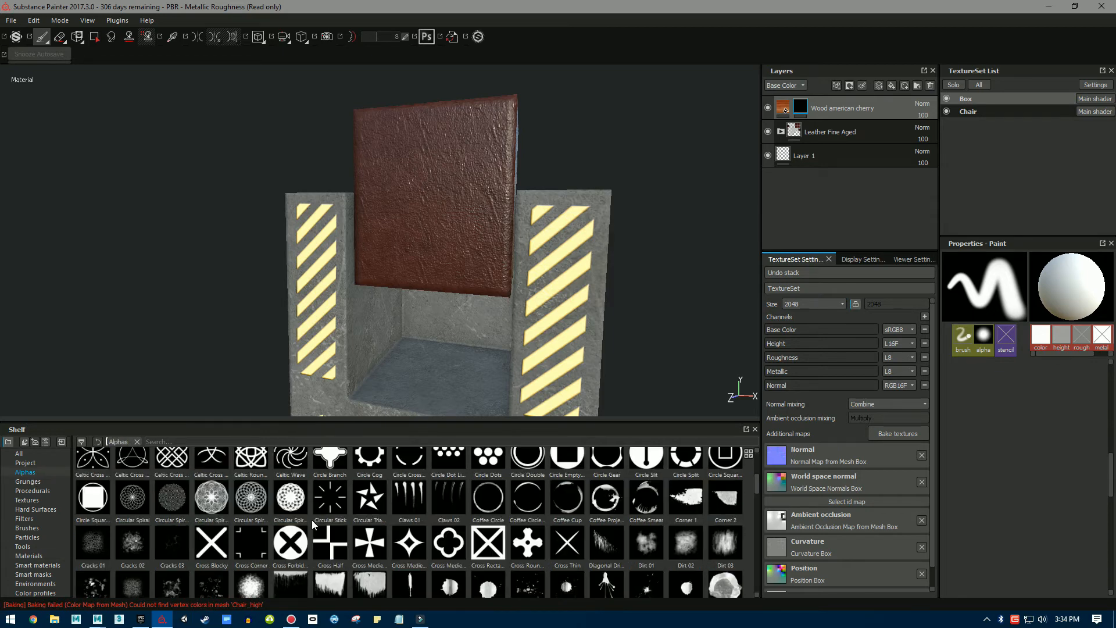
scroll(312, 520, "down", 3)
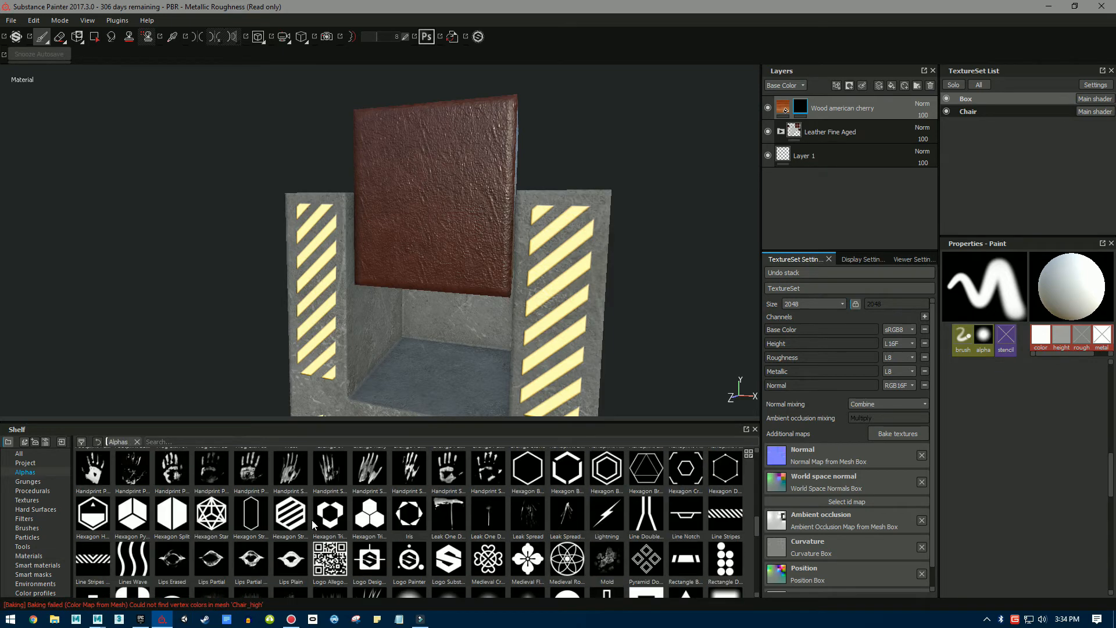
scroll(312, 524, "down", 3)
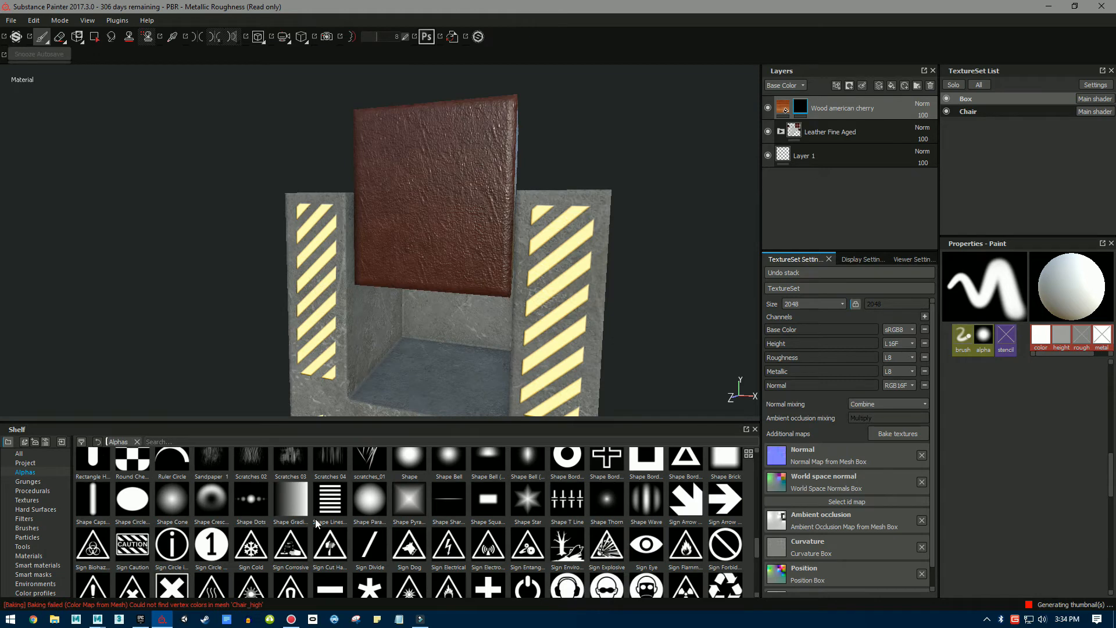
scroll(323, 516, "down", 3)
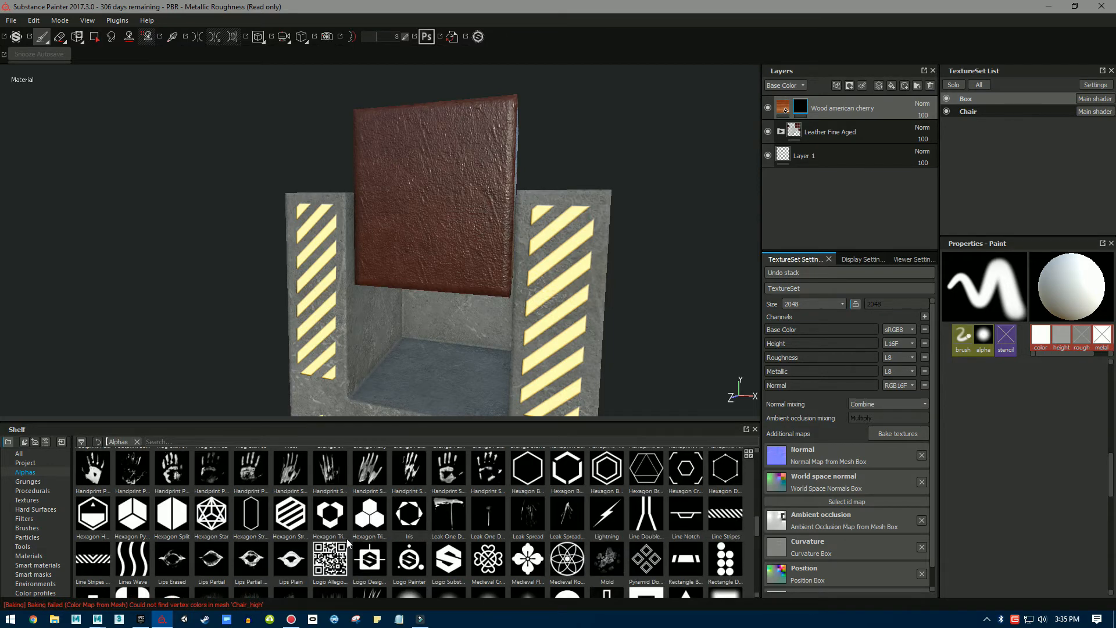
scroll(347, 538, "down", 2)
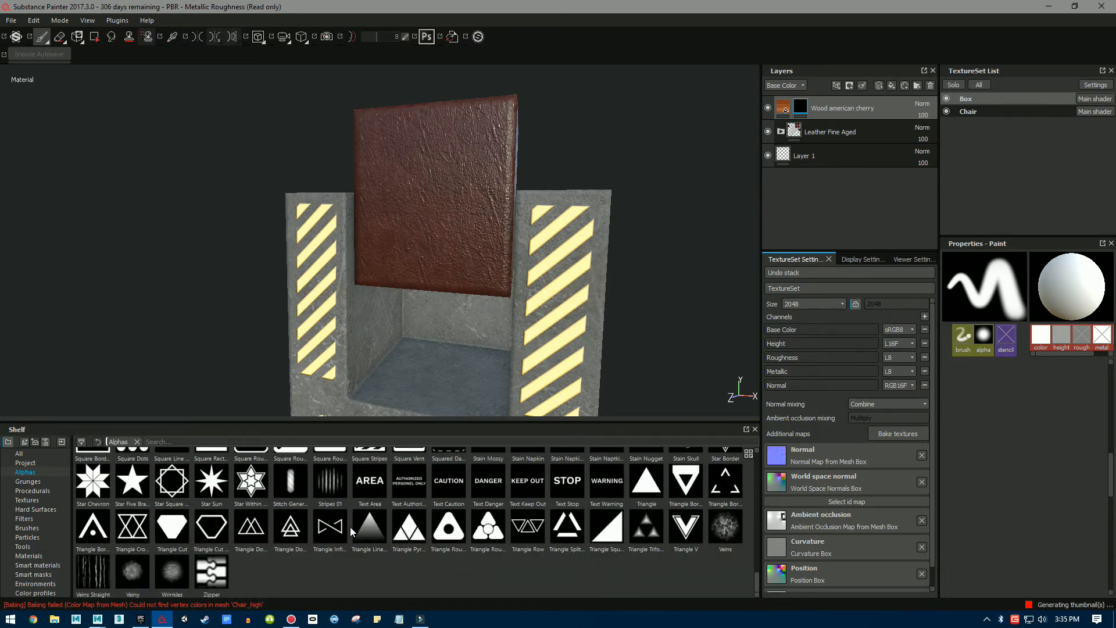
left_click(368, 484)
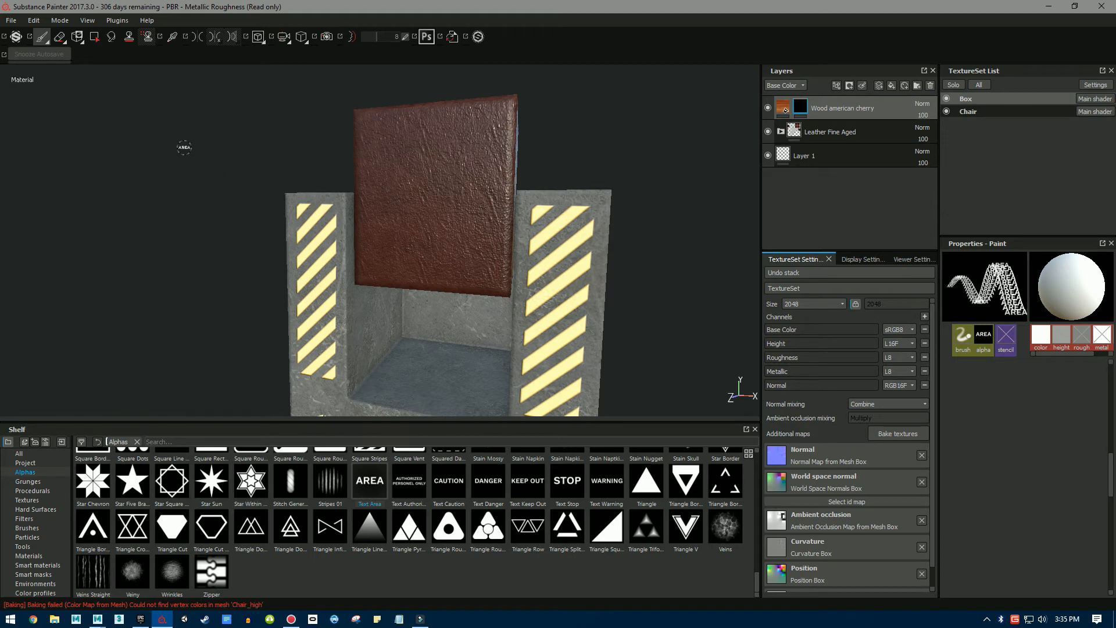
Resize the AREA stamp brush to fit the leather block's front face and go through its grayscale paint properties.
right_click_drag(153, 145, 192, 145, "ctrl")
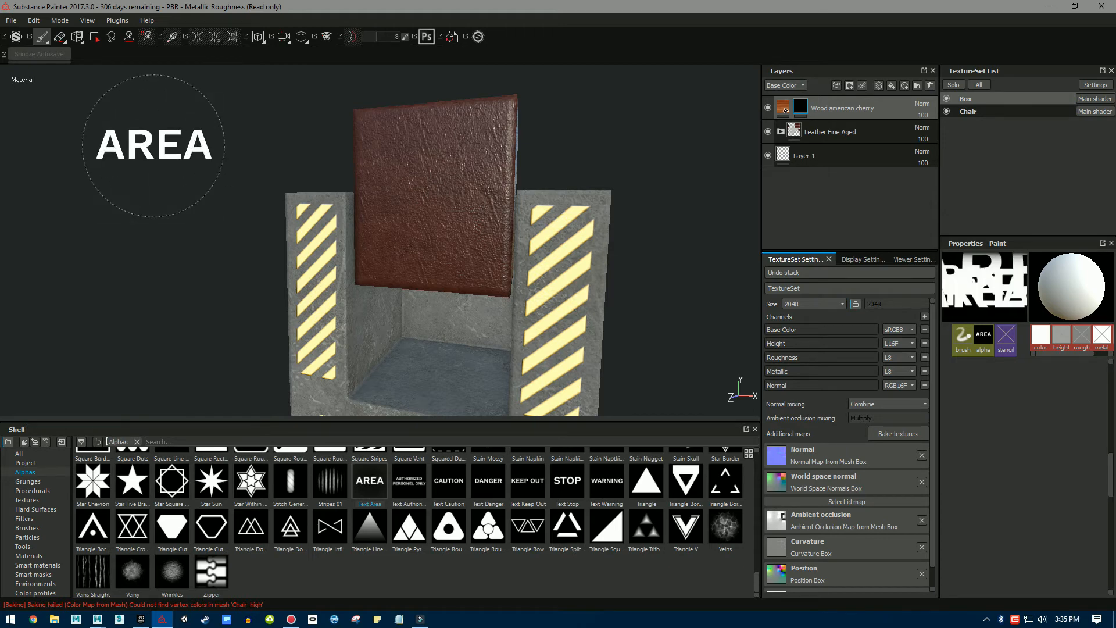
right_click_drag(443, 190, 410, 192, "ctrl")
mouse_move(436, 193)
left_mouse_down("ctrl")
mouse_move(416, 193)
mouse_move(436, 192)
left_mouse_up("ctrl")
left_click_drag(183, 160, 229, 162, "alt")
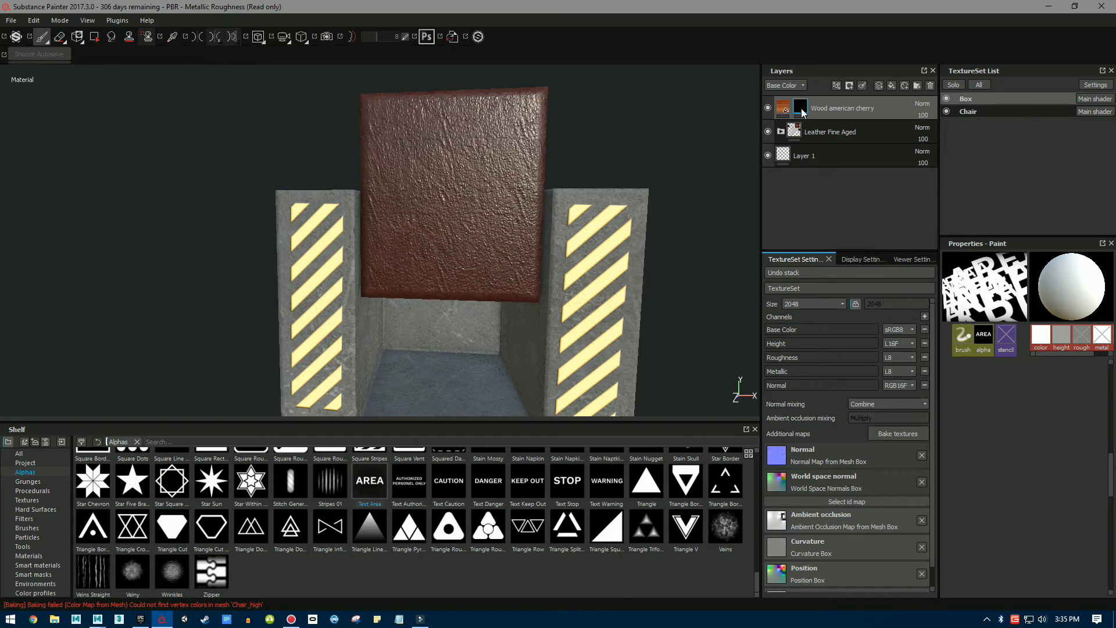
mouse_move(803, 112)
scroll(1050, 435, "up", 5)
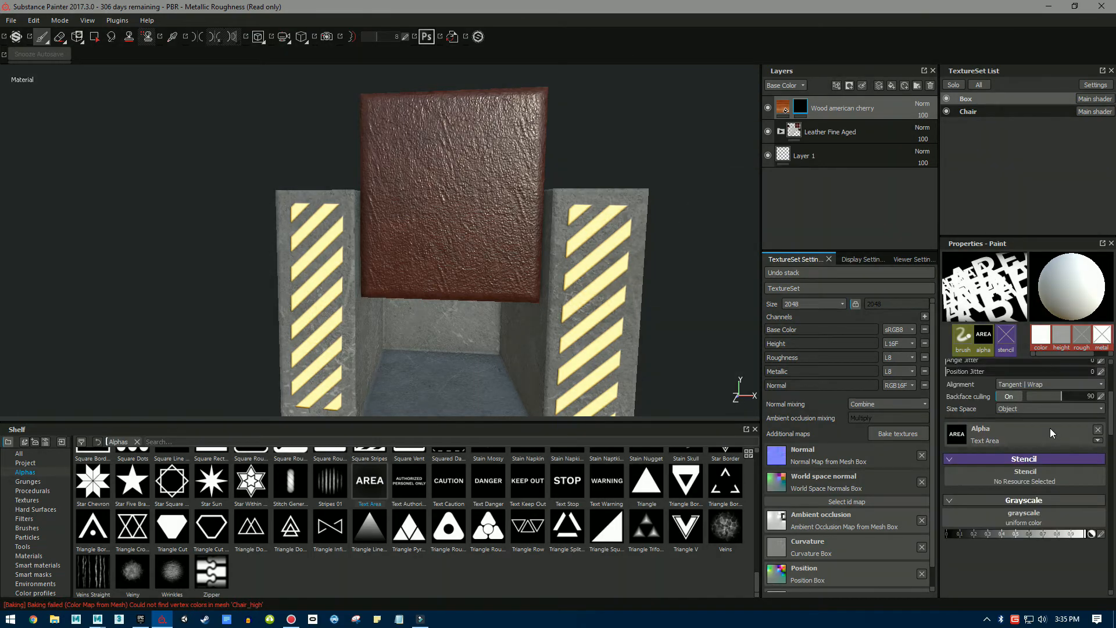
Stamp the Text Area alpha once on the front of the red leather box in the Wood american cherry mask.
scroll(1050, 428, "up", 4)
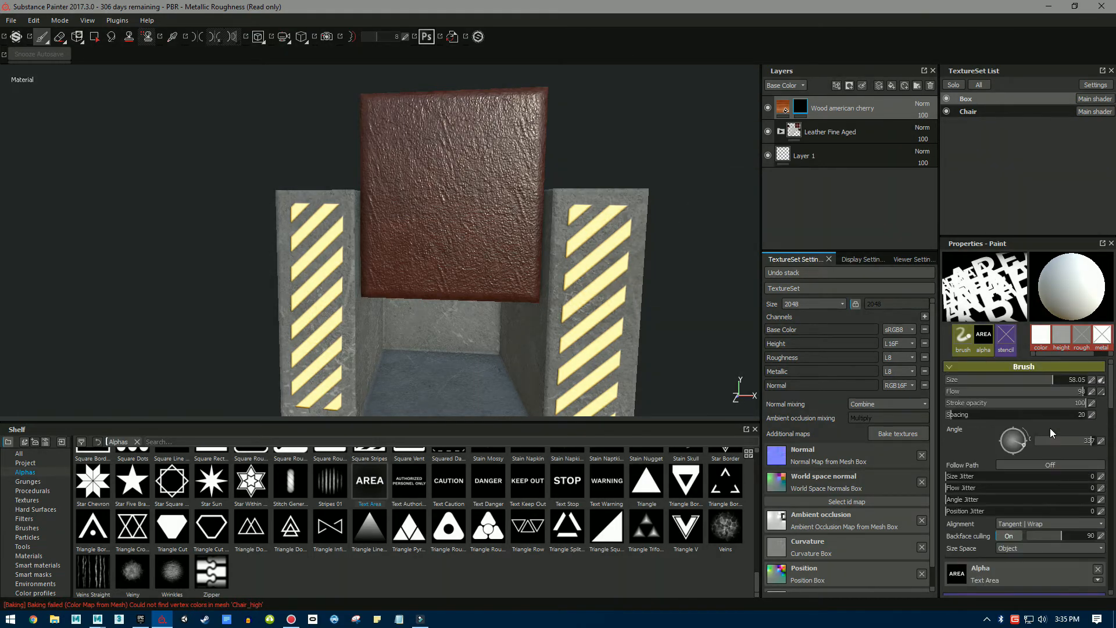
scroll(1040, 378, "down", 4)
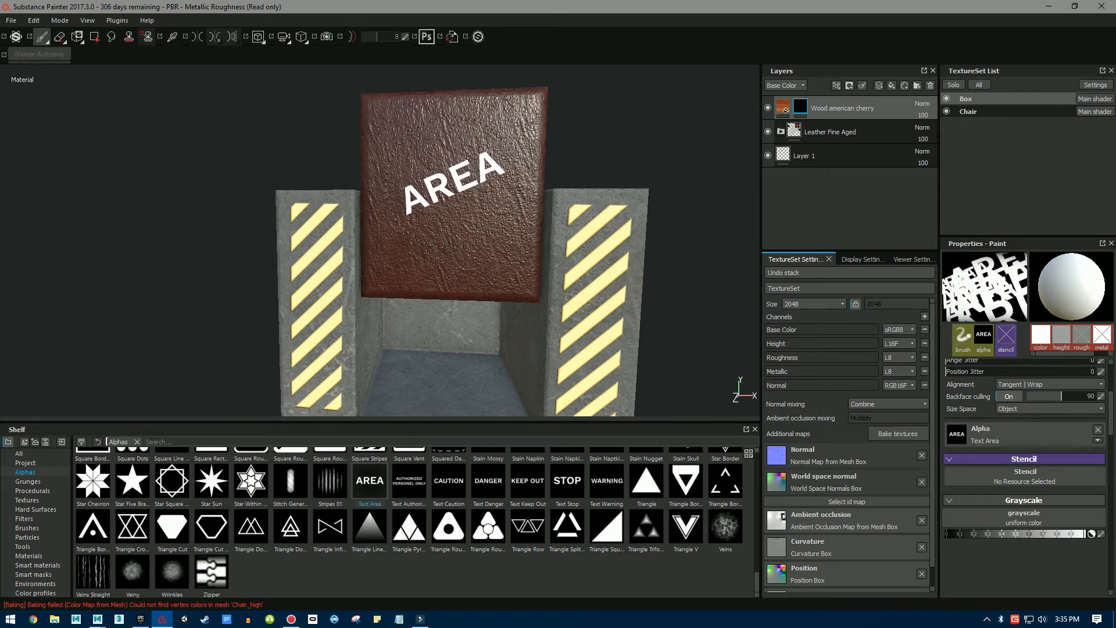
key("alt+q")
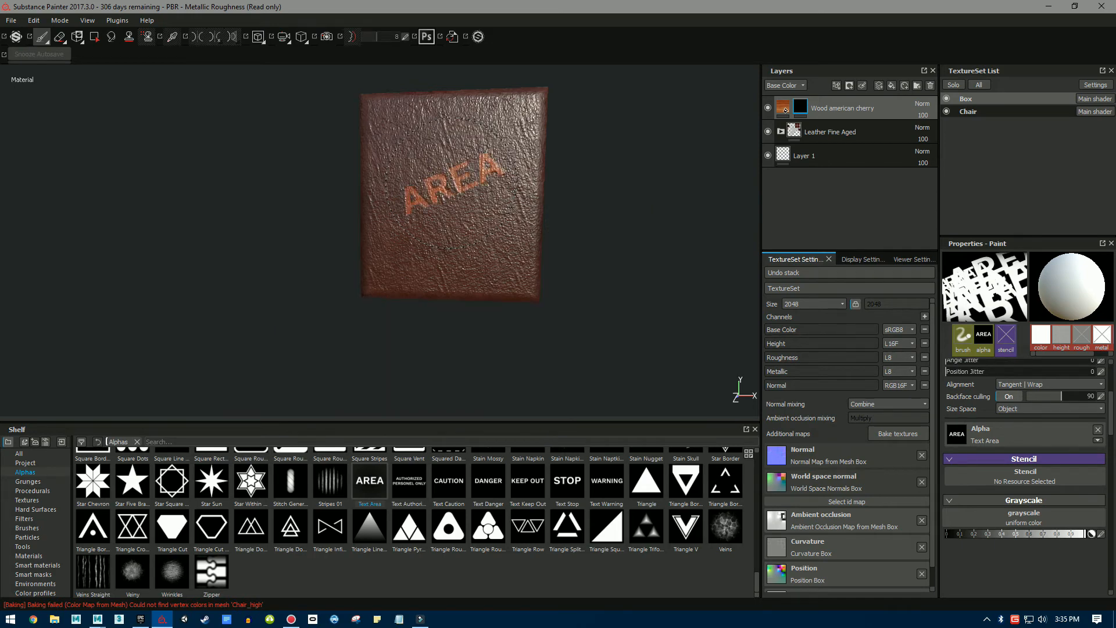
key("alt+q")
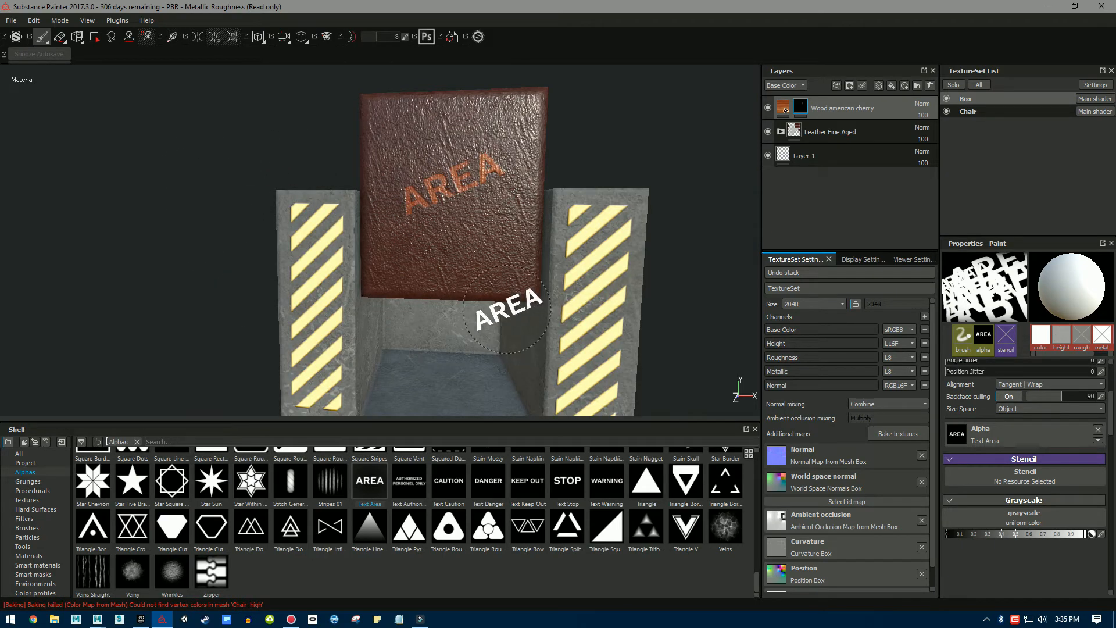
mouse_move(168, 192)
left_mouse_down("alt")
mouse_move(269, 204)
mouse_move(223, 185)
left_mouse_up("alt")
mouse_move(223, 185)
right_mouse_down("alt")
mouse_move(119, 215)
mouse_move(219, 200)
right_mouse_up("alt")
mouse_move(219, 199)
left_mouse_down("alt")
mouse_move(166, 214)
mouse_move(247, 215)
mouse_move(239, 207)
left_mouse_up("alt")
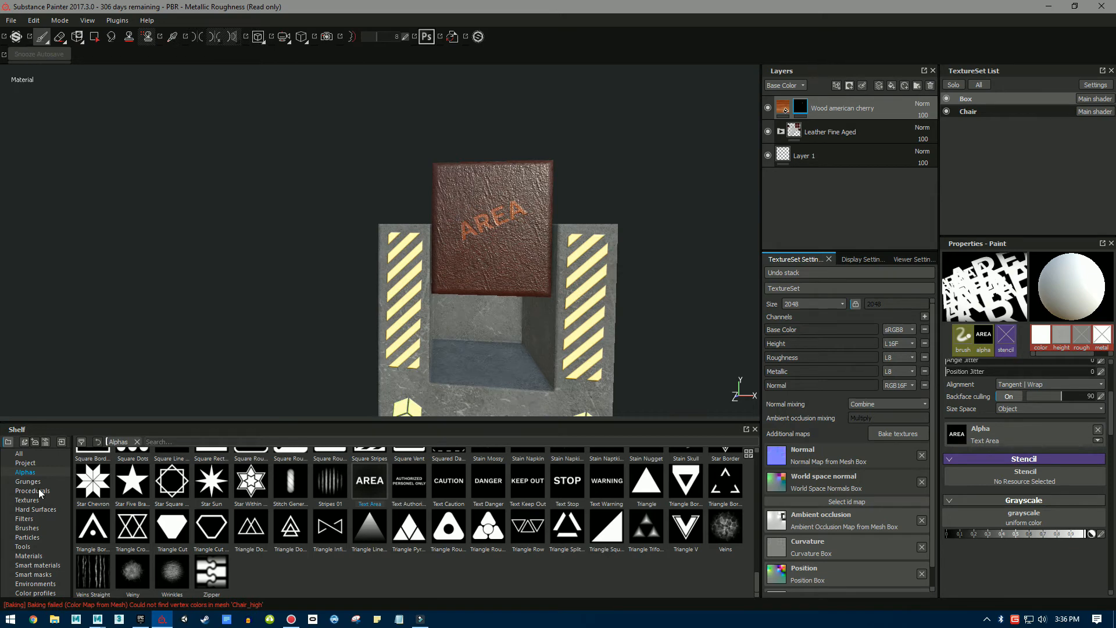
Add the Copper smart material above the Wood american cherry layer and give it a black mask.
left_click(35, 565)
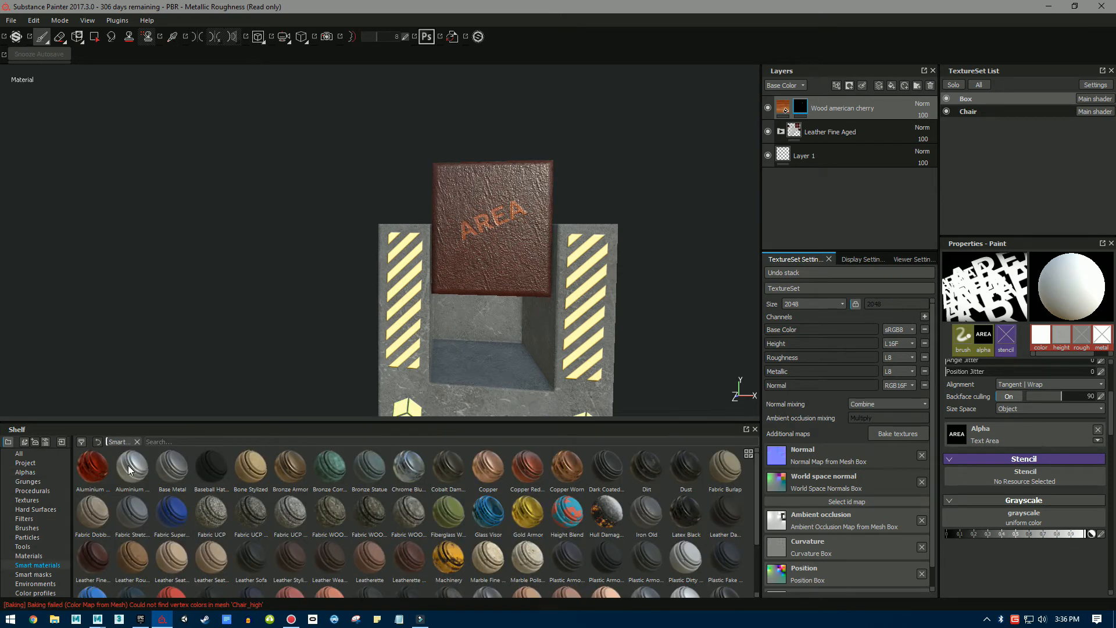
mouse_move(492, 468)
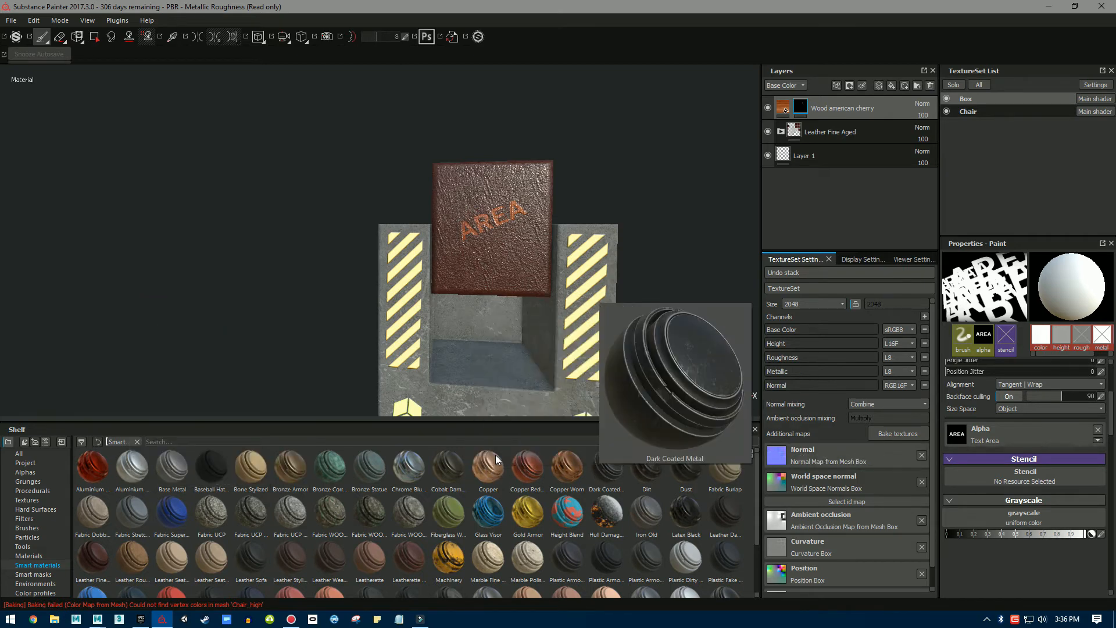
left_click_drag(487, 465, 843, 103)
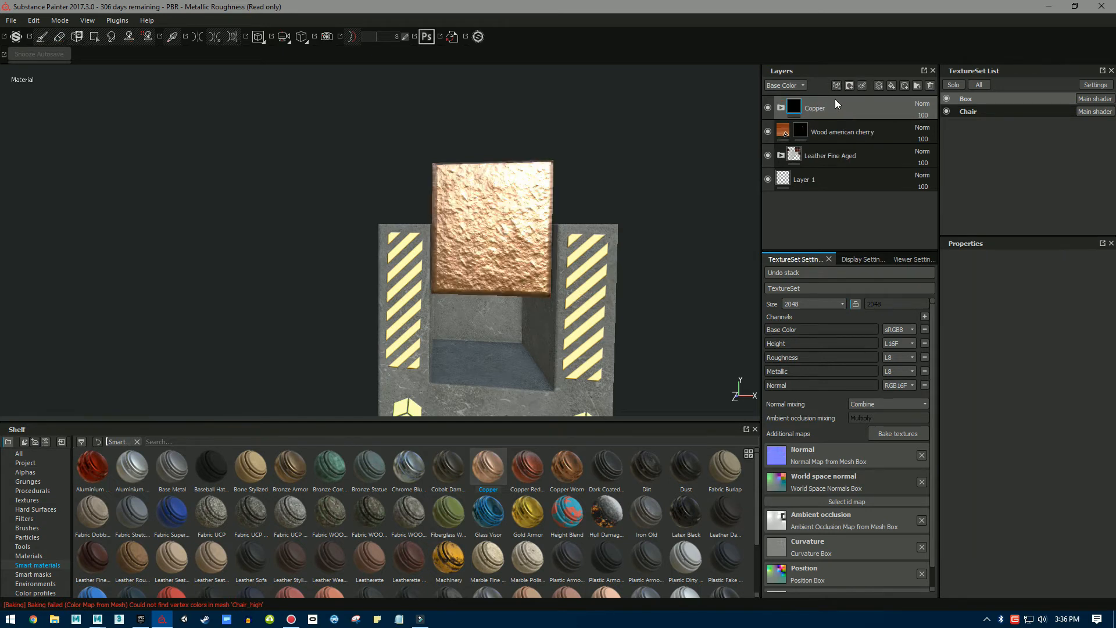
left_click_drag(658, 198, 633, 204, "alt")
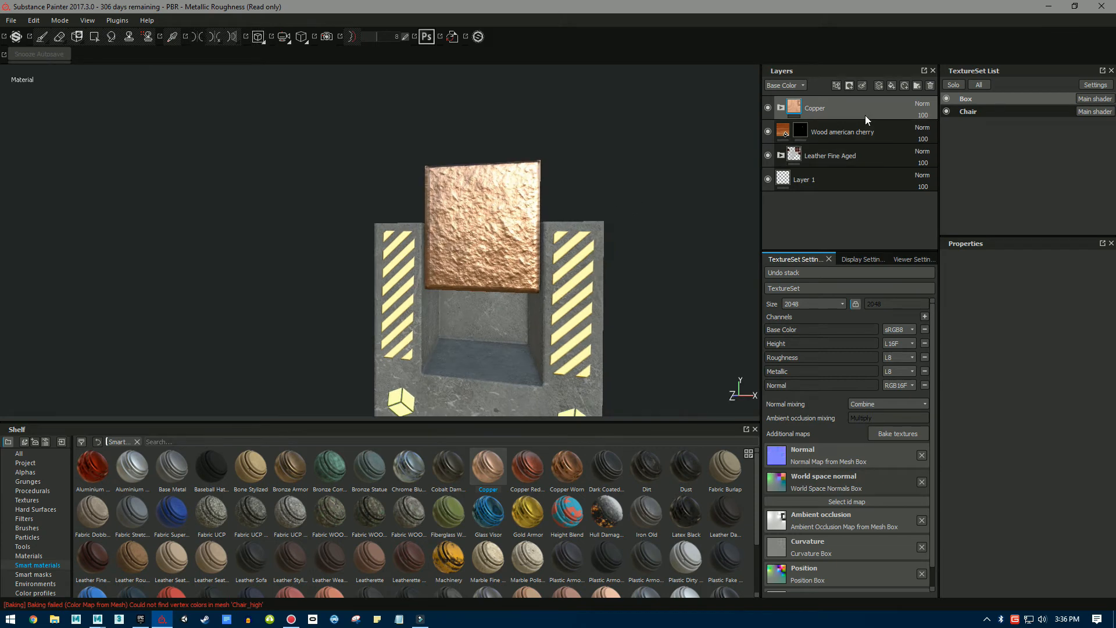
right_click(796, 109)
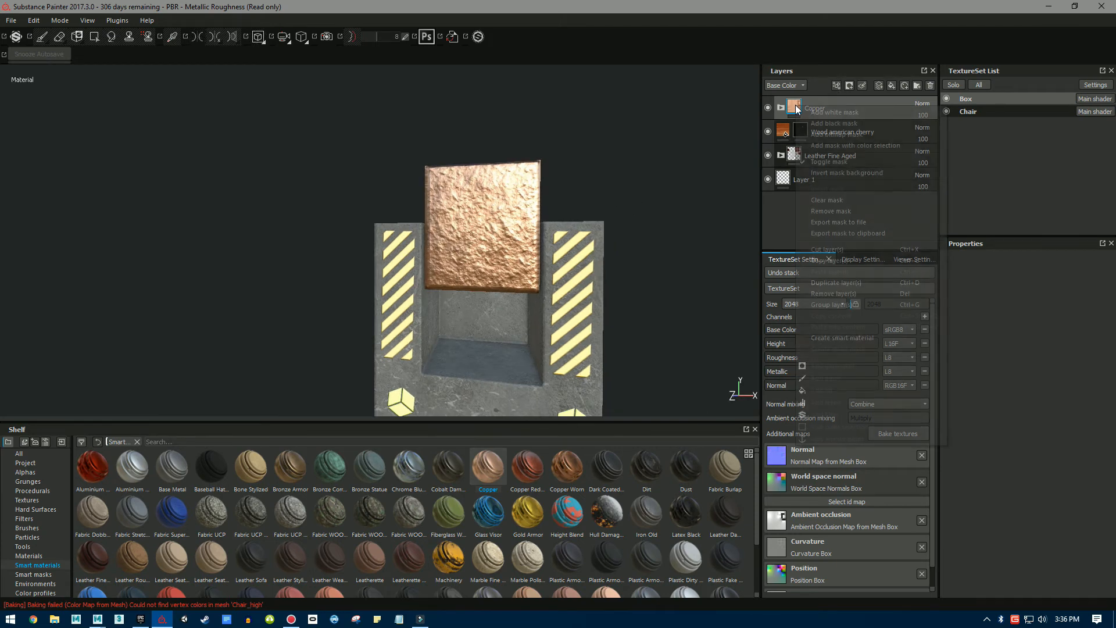
left_click(831, 119)
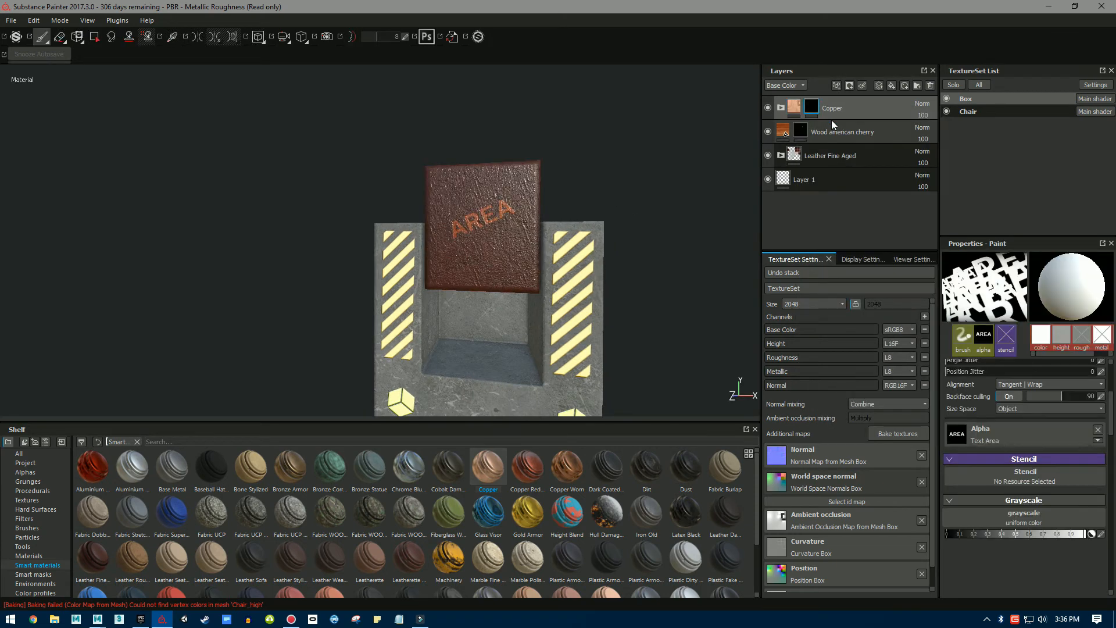
Add a generator to the Copper layer's mask and load MG Metal Edge Wear into it.
right_click(813, 107)
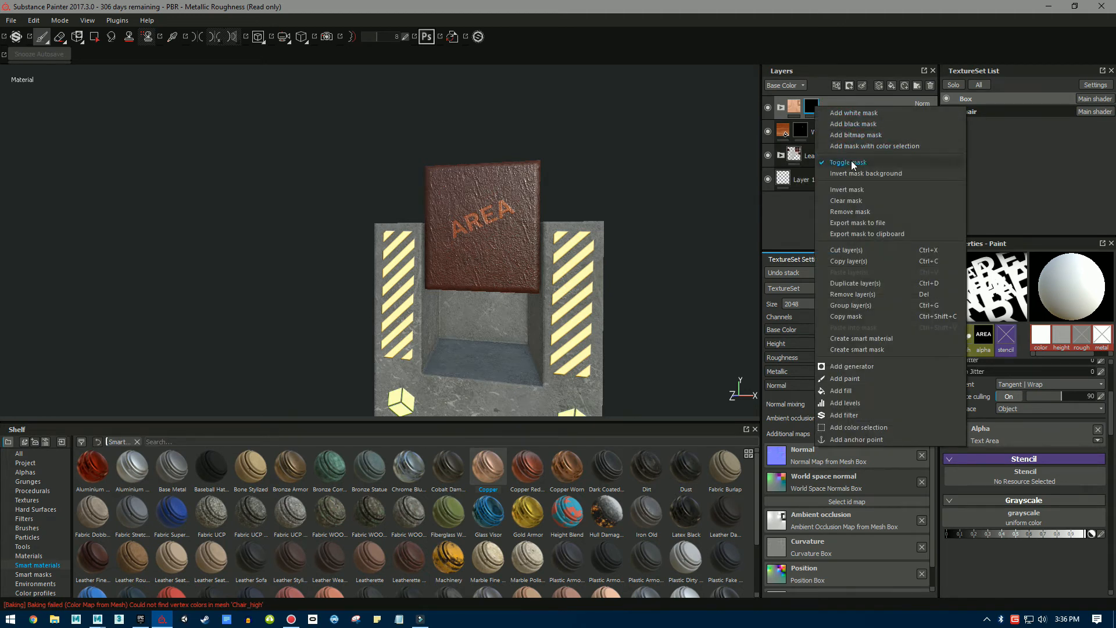
left_click(860, 367)
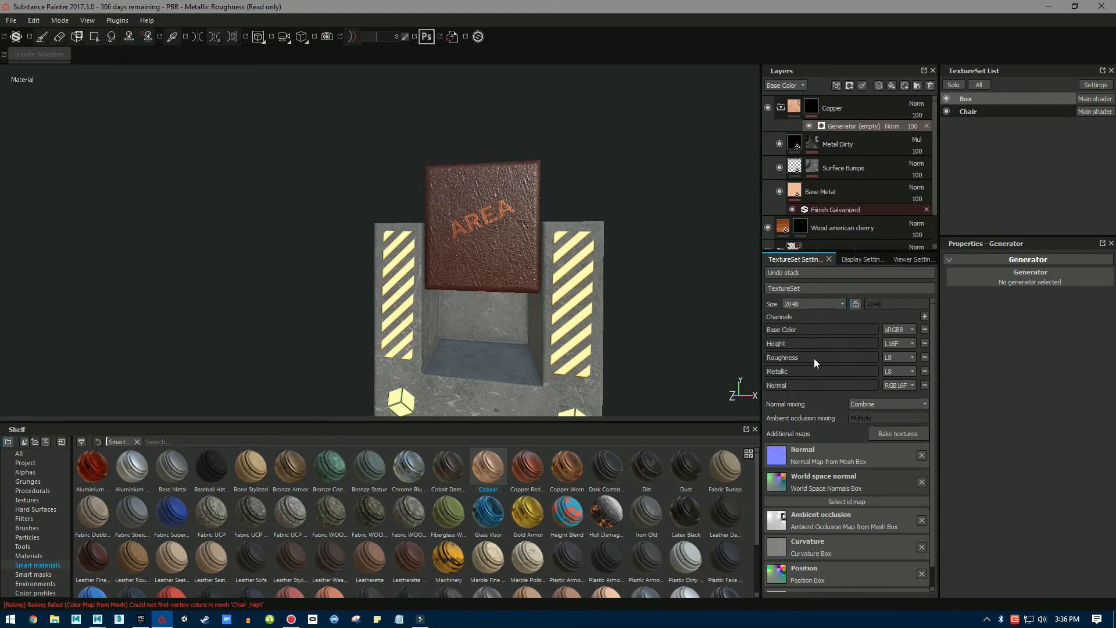
mouse_move(678, 165)
left_mouse_down("alt")
mouse_move(631, 159)
mouse_move(579, 186)
mouse_move(593, 172)
mouse_move(655, 164)
mouse_move(668, 182)
left_mouse_up("alt")
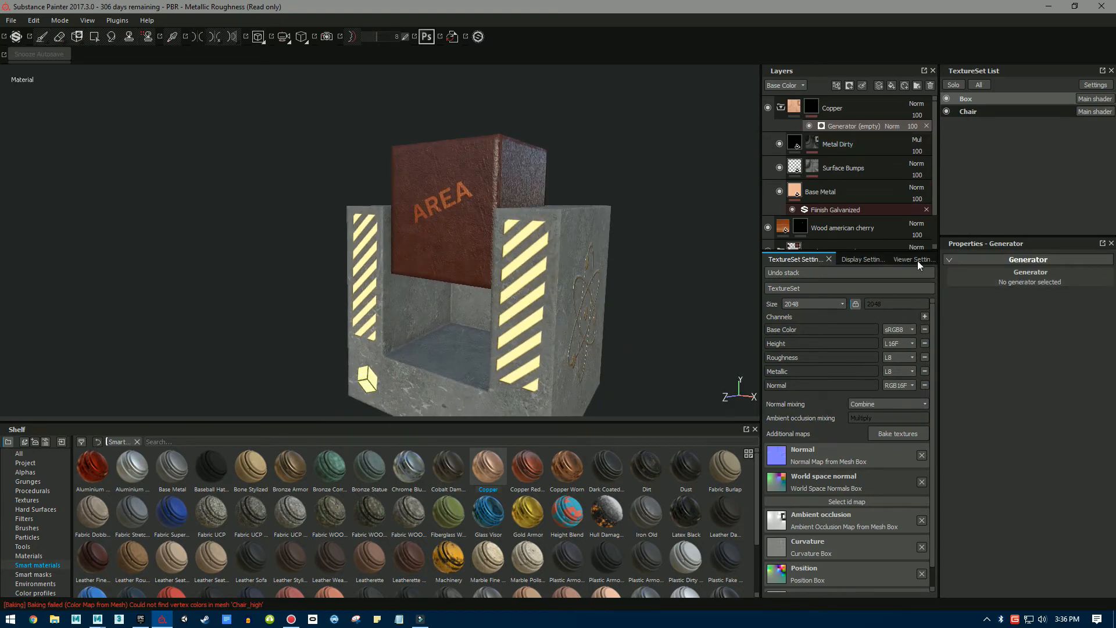
left_click(812, 108)
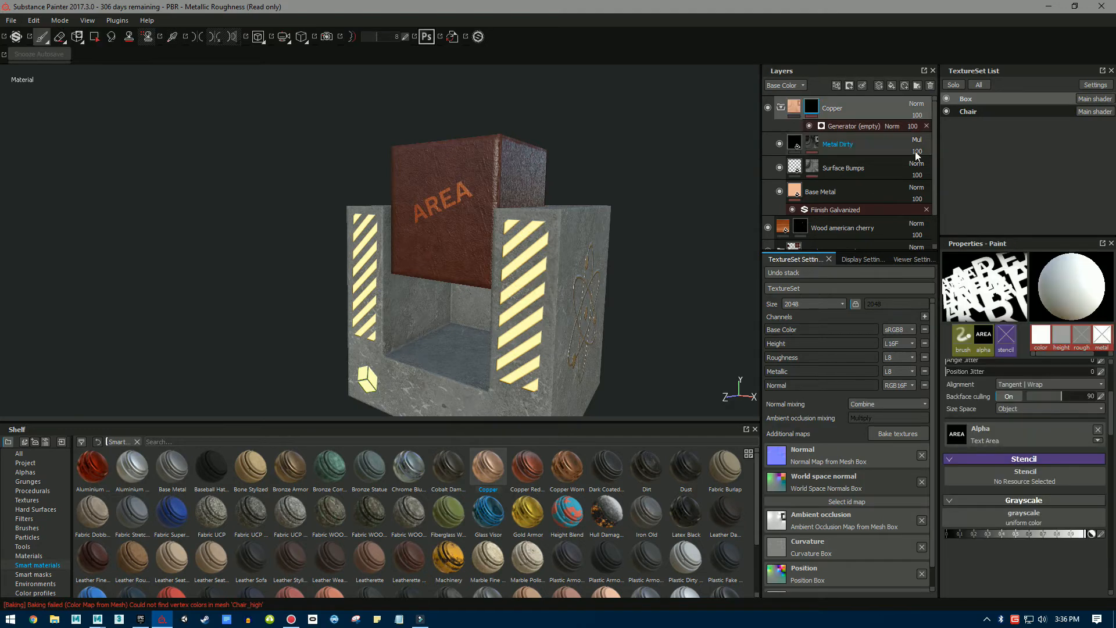
left_click(838, 125)
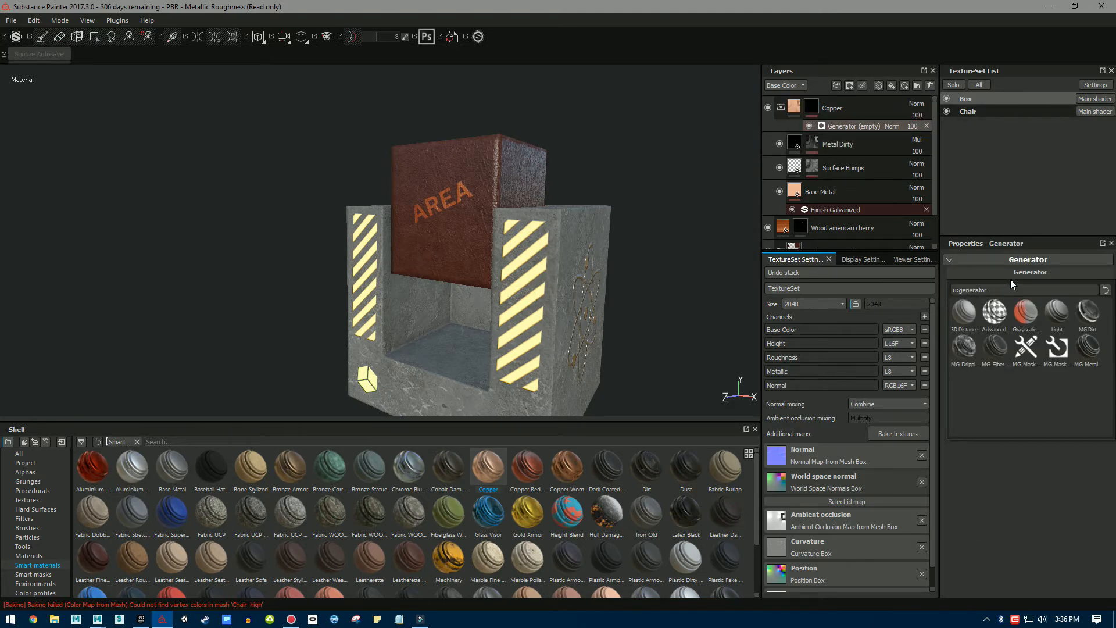
left_click(1088, 348)
Set the MG Metal Edge Wear generator's wear level and wear contrast to 0.86 and its grunge amount to 0.23.
left_click_drag(242, 229, 320, 282, "alt")
scroll(374, 310, "up", 2)
middle_click_drag(376, 309, 391, 235, "alt")
left_click_drag(391, 235, 414, 262, "alt")
left_click(1001, 332)
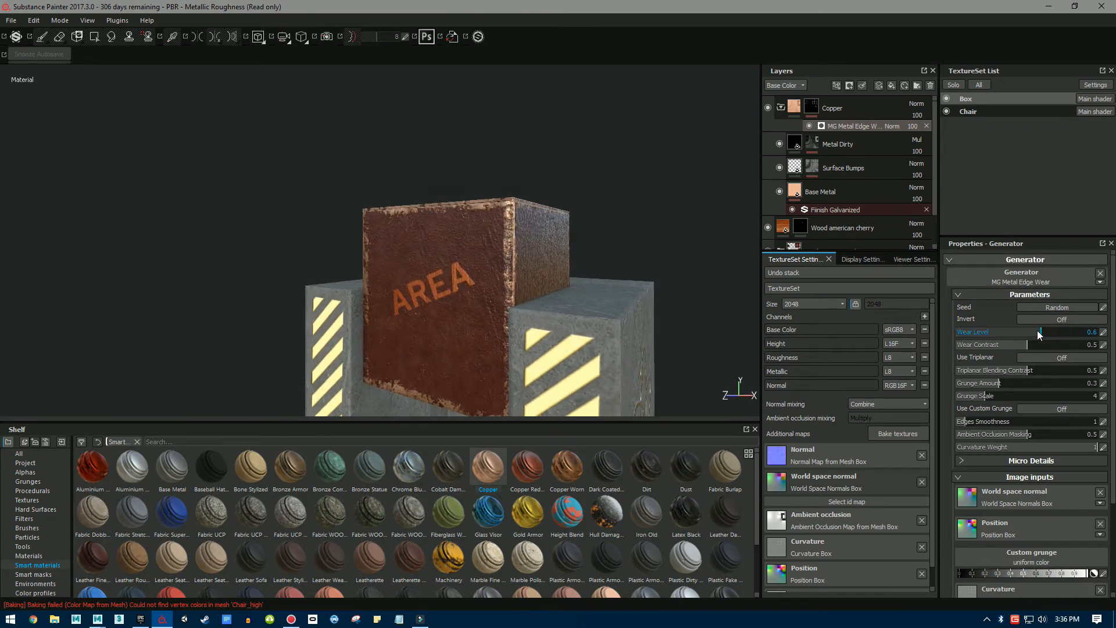
left_click_drag(1001, 332, 1078, 332)
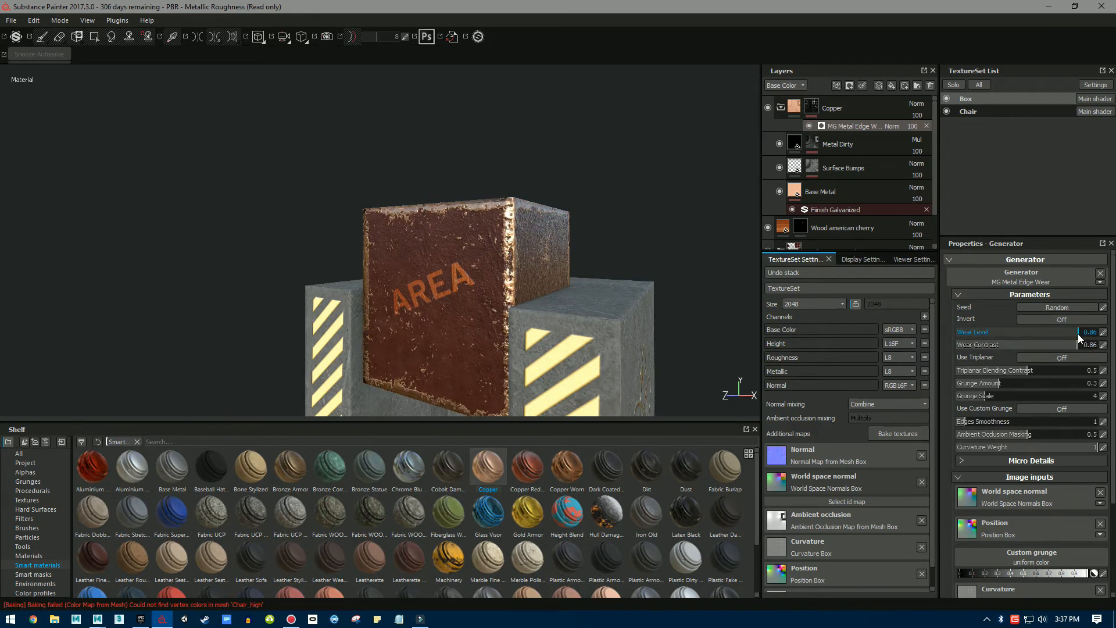
left_click_drag(995, 383, 979, 384)
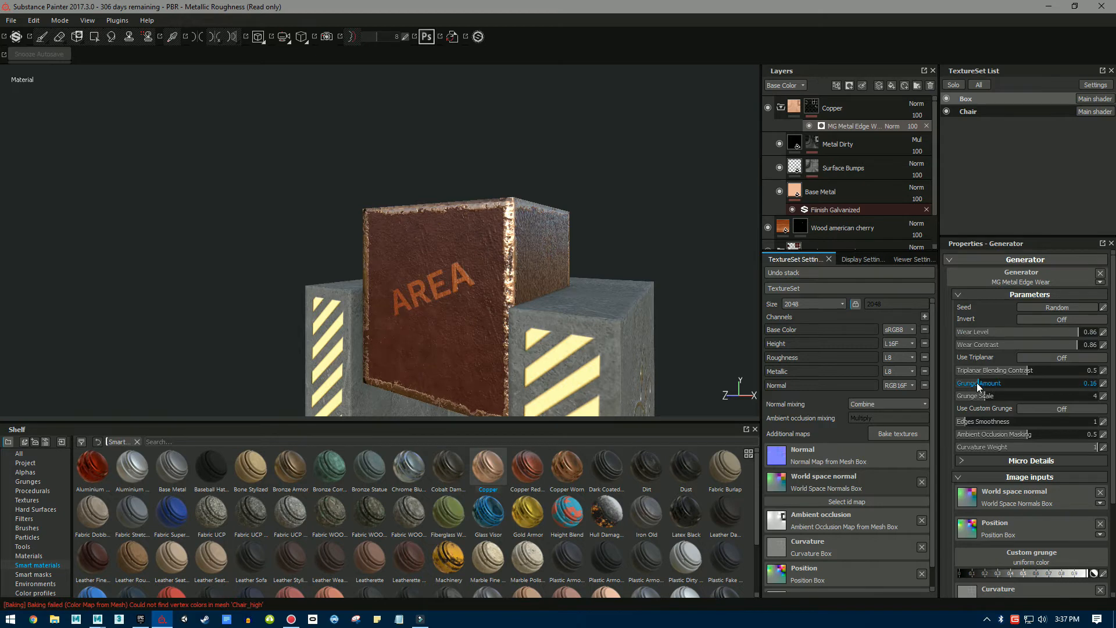
Examine the textured box and chair from several angles and view the layer stacks of the Chair and Box texture sets.
scroll(567, 222, "down", 3)
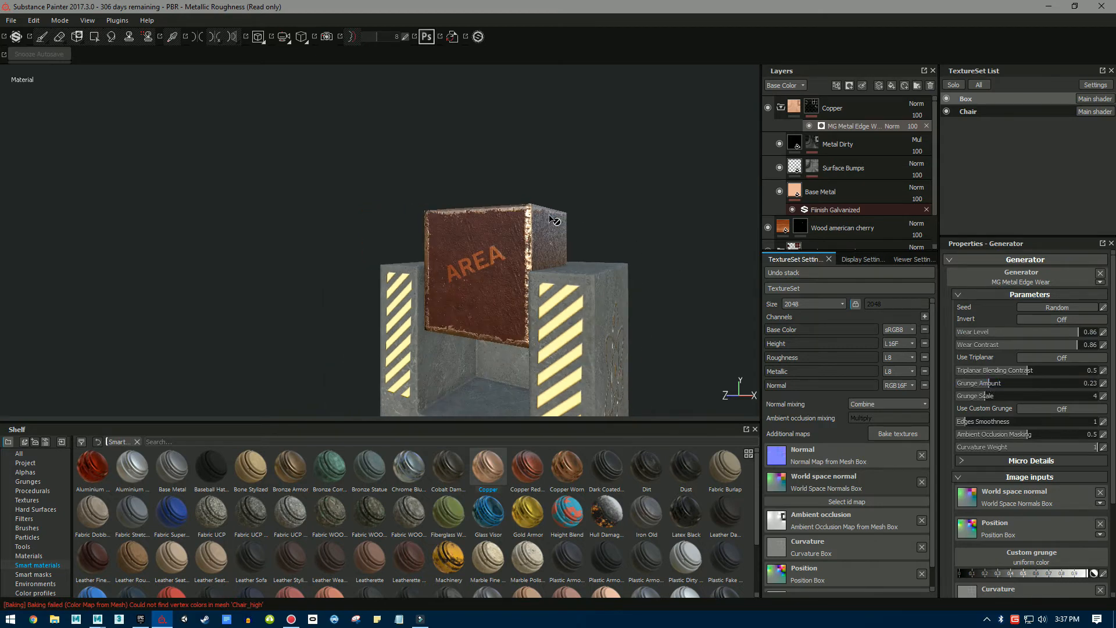
left_click_drag(143, 226, 229, 263, "alt")
right_click_drag(232, 266, 424, 244, "alt")
middle_click_drag(425, 245, 326, 221, "alt")
left_click_drag(326, 222, 343, 229, "alt")
right_click_drag(344, 230, 355, 230, "alt")
middle_click_drag(354, 230, 429, 197, "alt")
left_click_drag(409, 266, 500, 345, "alt")
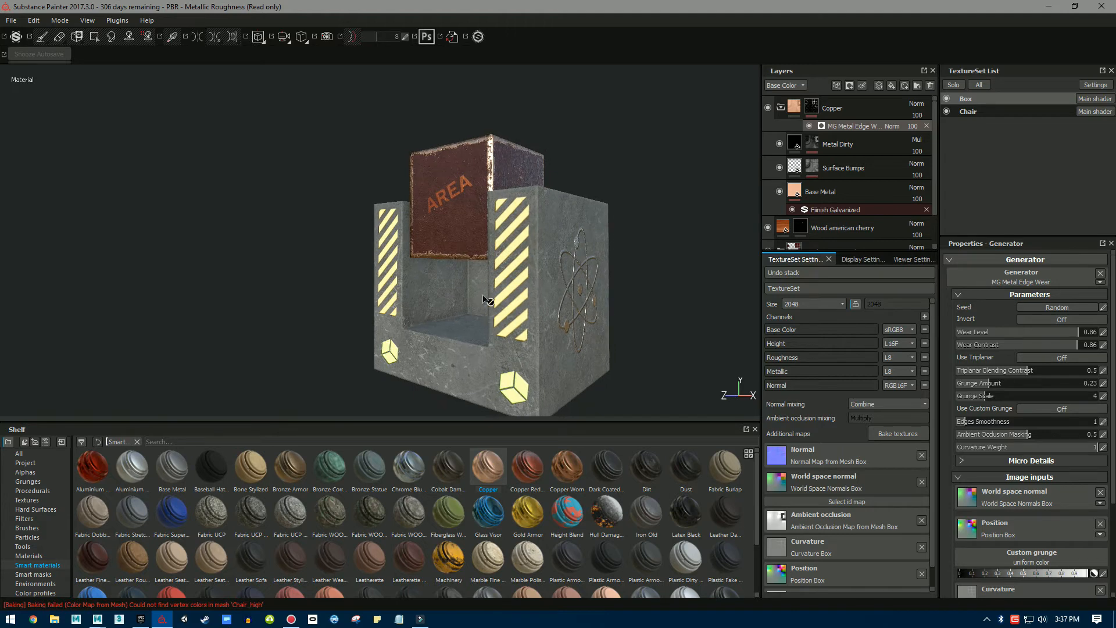
right_click_drag(494, 222, 448, 266, "alt")
middle_click_drag(538, 248, 523, 247, "alt")
left_click_drag(524, 247, 527, 247, "alt")
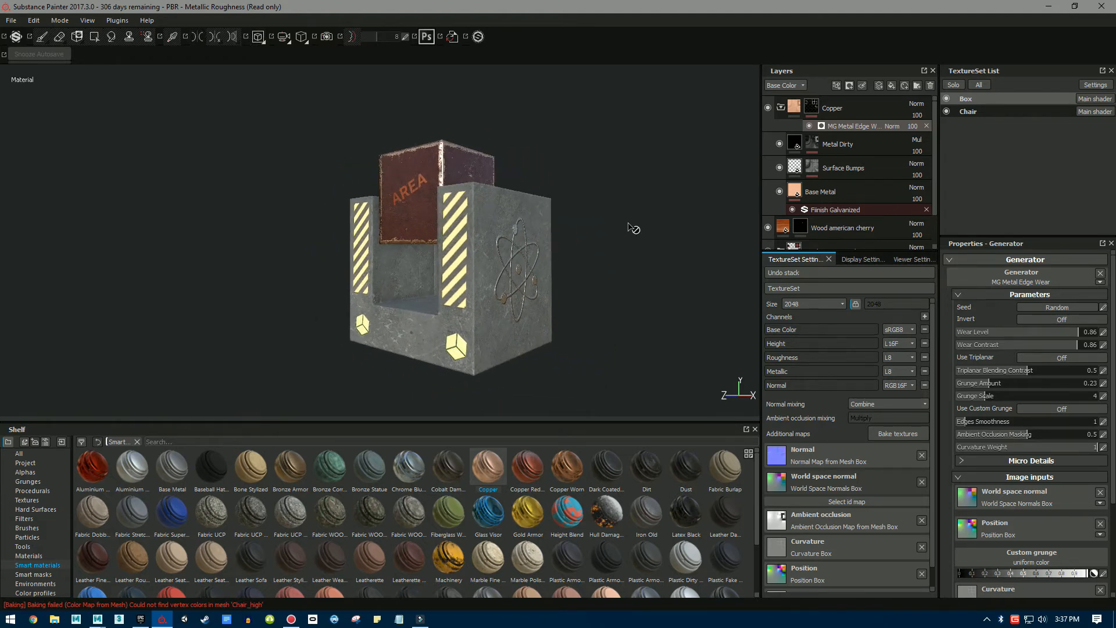
left_click(997, 107)
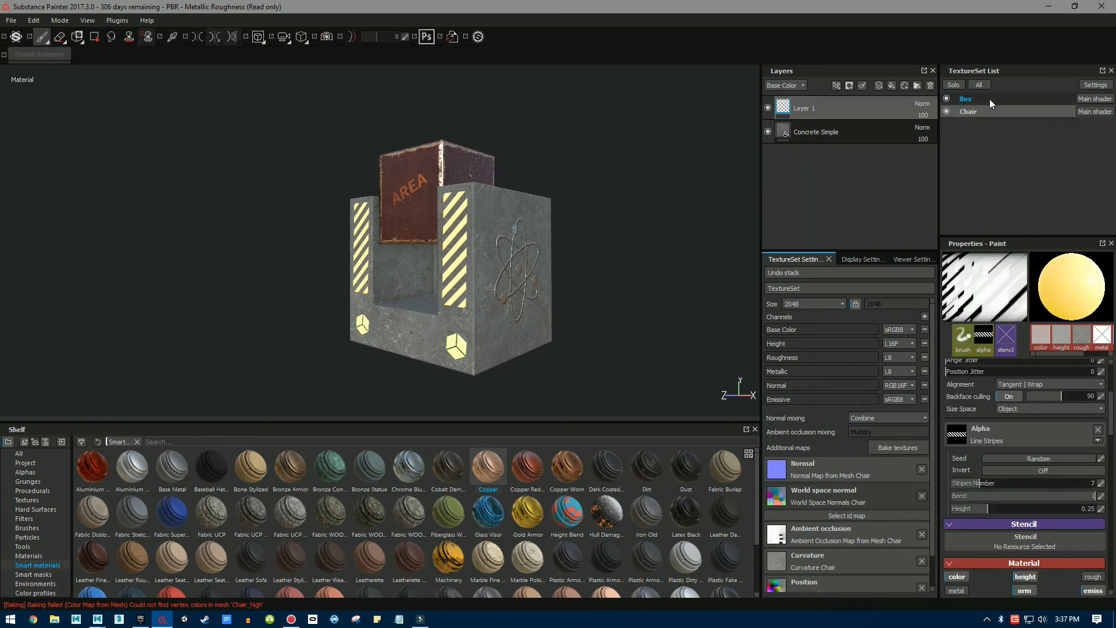
left_click(990, 99)
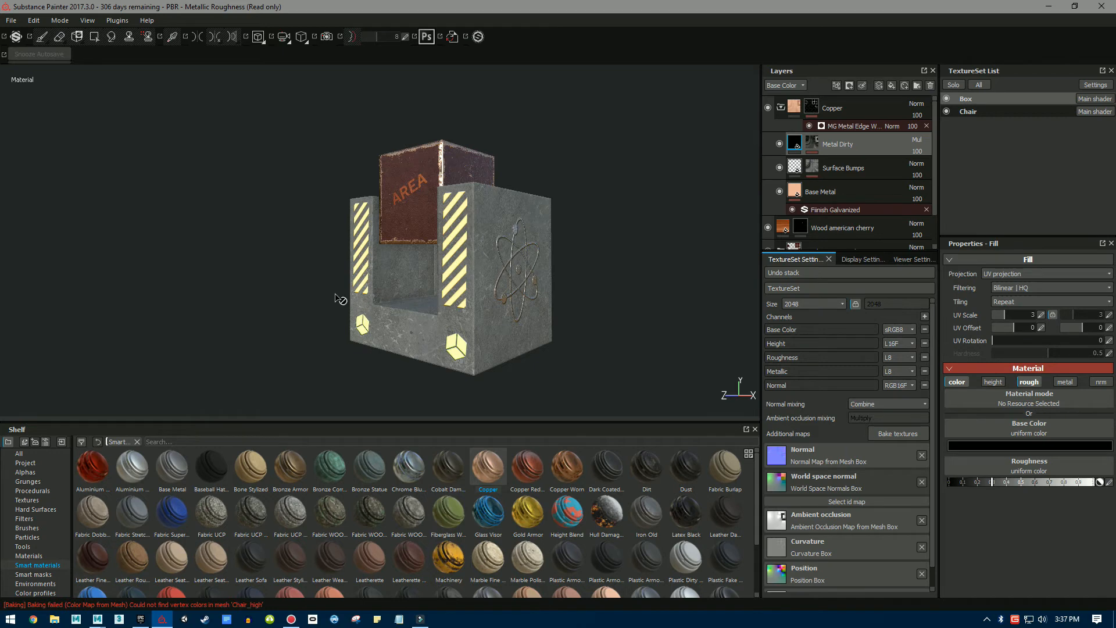
Start a texture export and set its destination to a new Desktop folder named SP_Demo2.
left_click(10, 21)
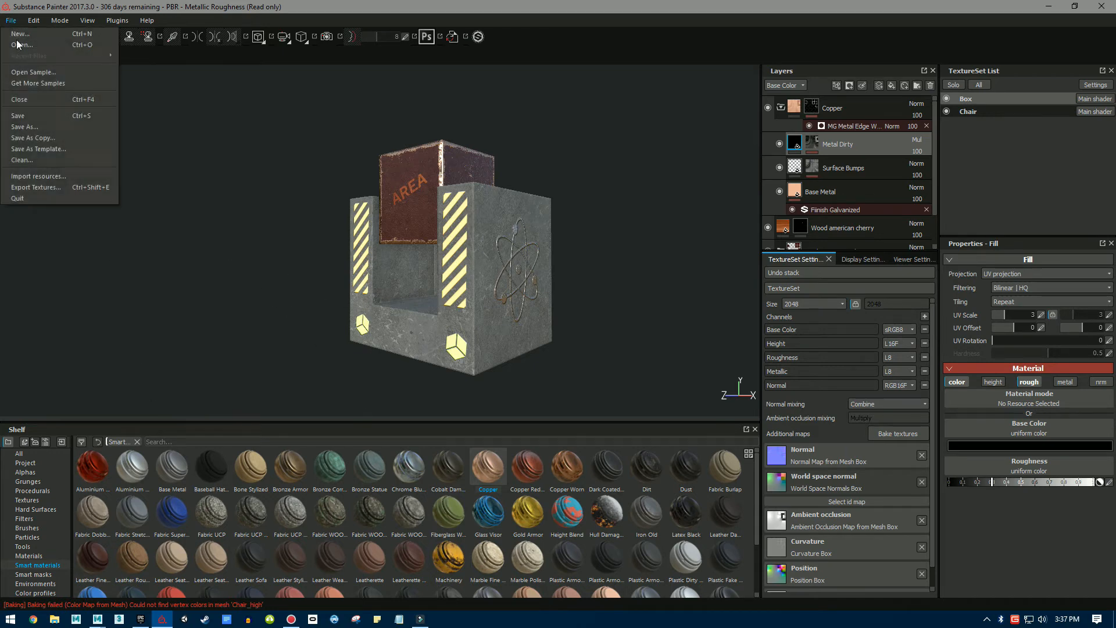
left_click(43, 187)
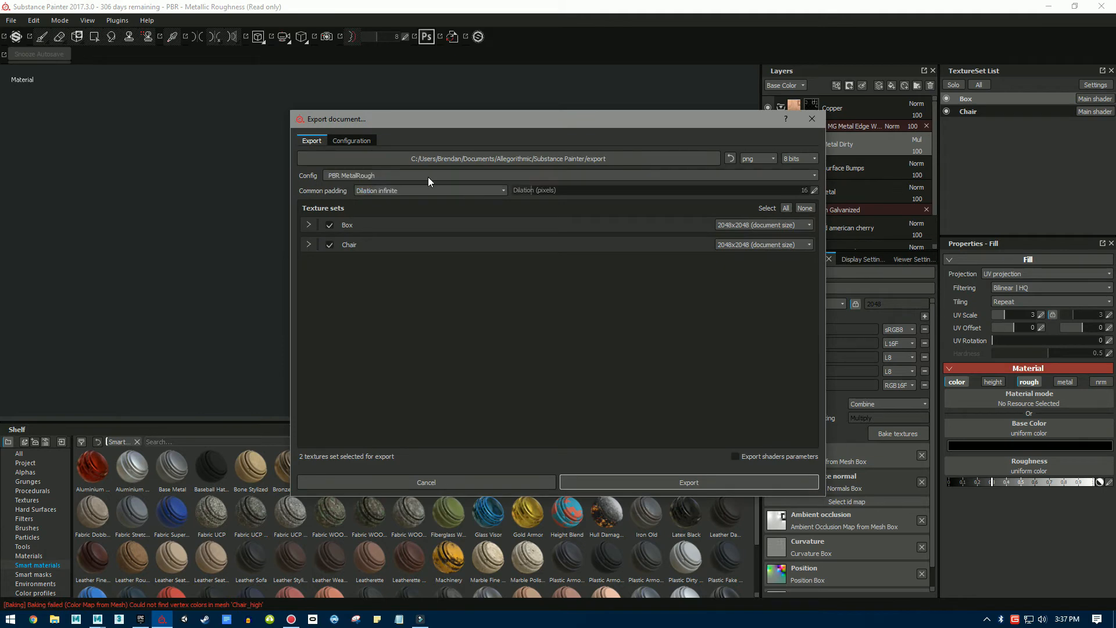
left_click(633, 155)
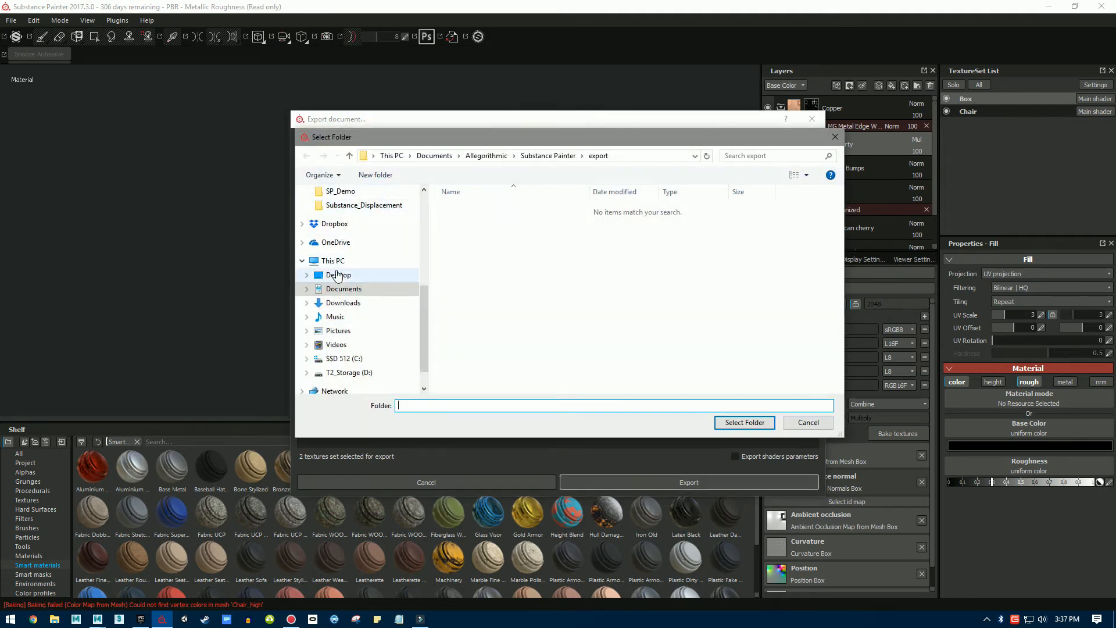
left_click(338, 274)
right_click(471, 337)
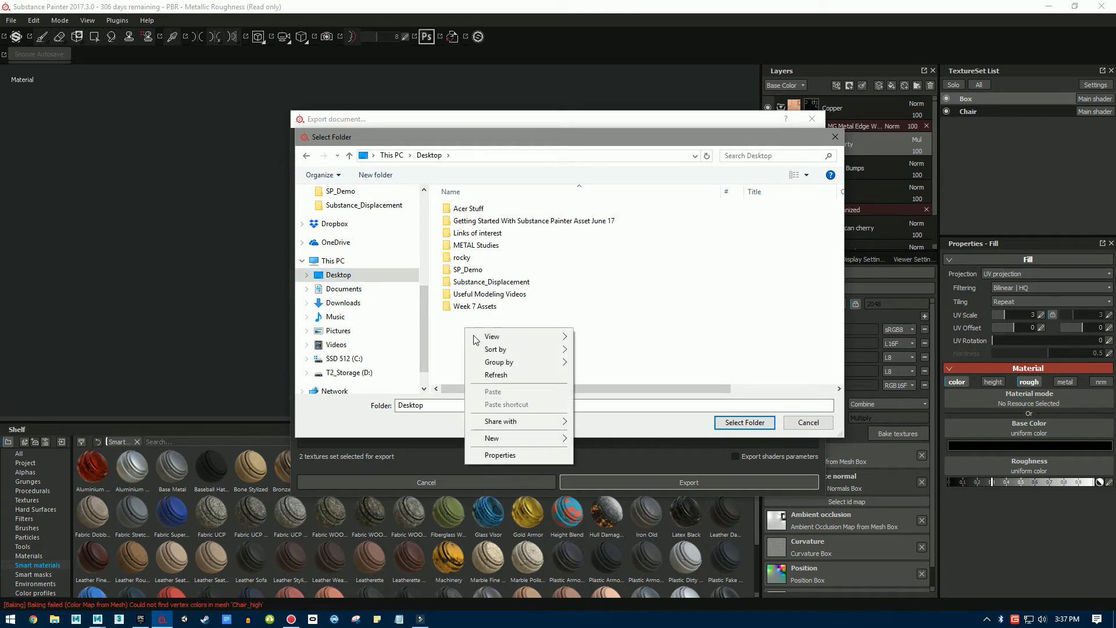
mouse_move(504, 438)
left_click(588, 443)
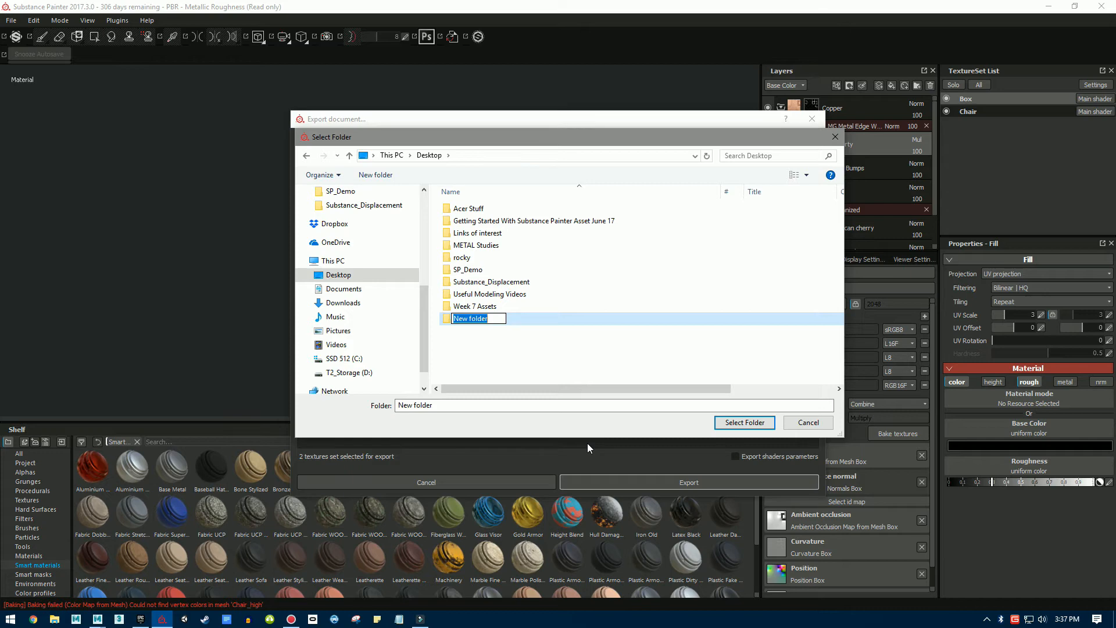
type("SP_Demo2")
key("Return")
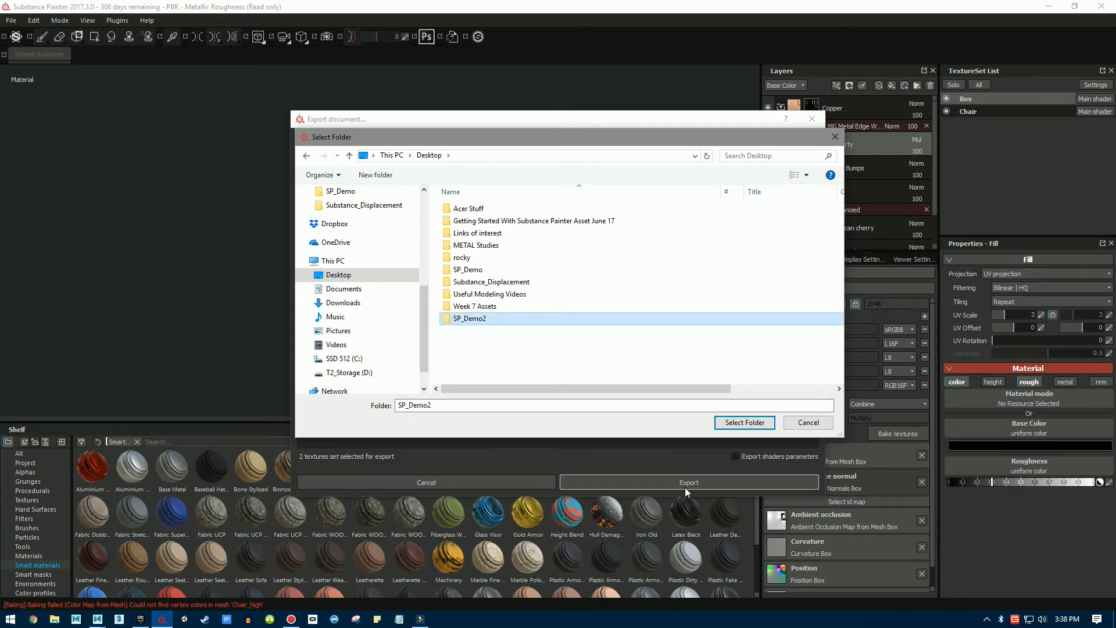
left_click(721, 423)
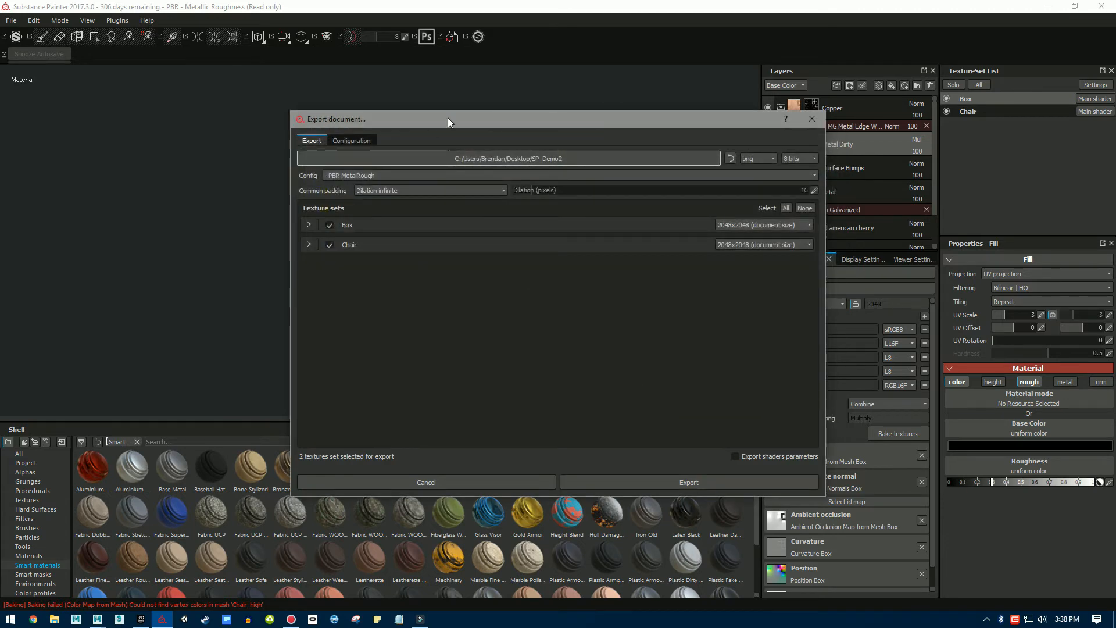
Choose the Arnold 5 (AiStandard) export config and expand the Box texture set to list its output maps.
left_click_drag(447, 118, 350, 104)
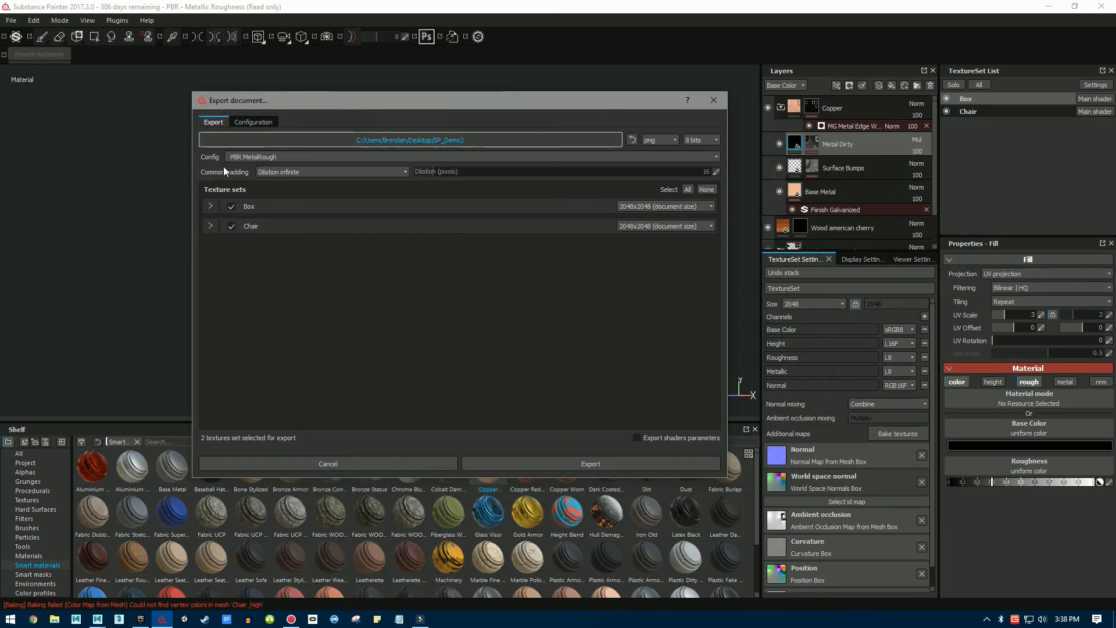
left_click(249, 157)
scroll(262, 197, "up", 2)
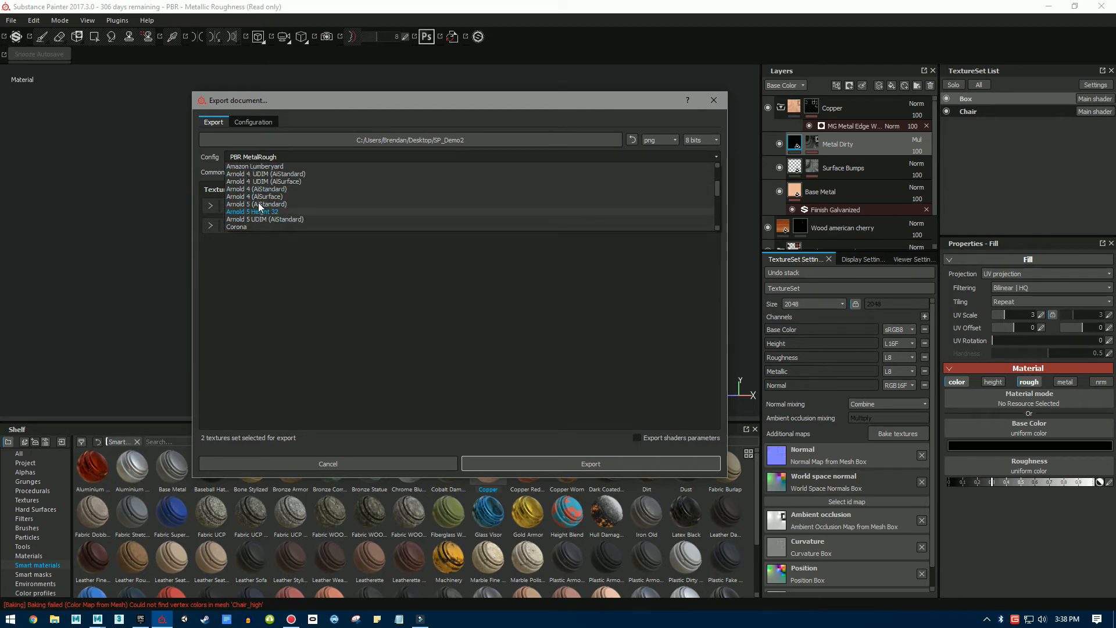
left_click(247, 203)
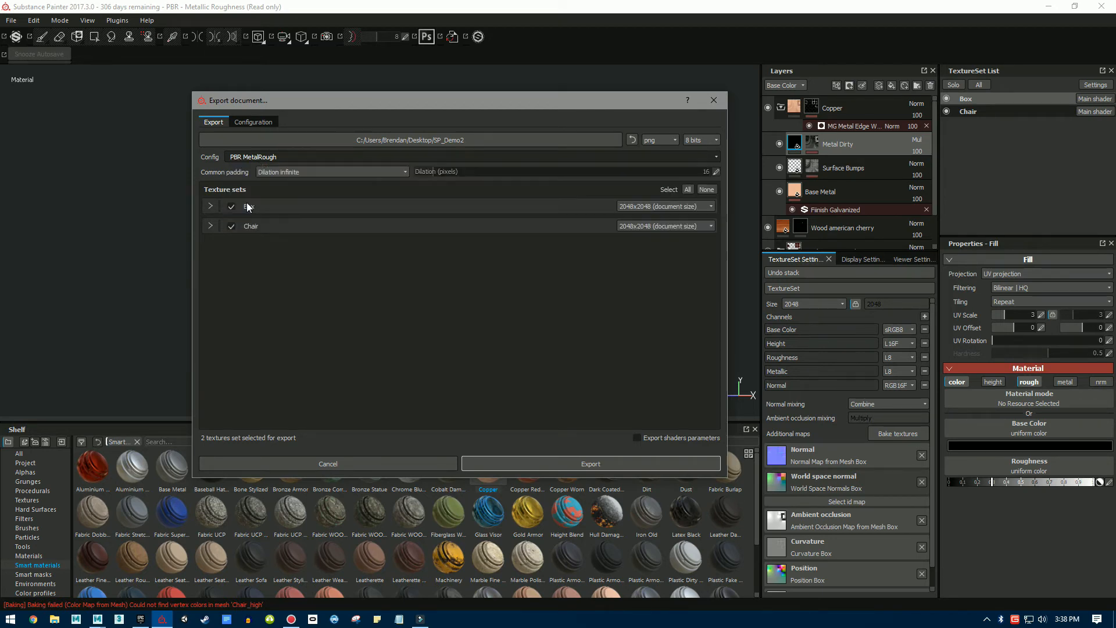
left_click(210, 207)
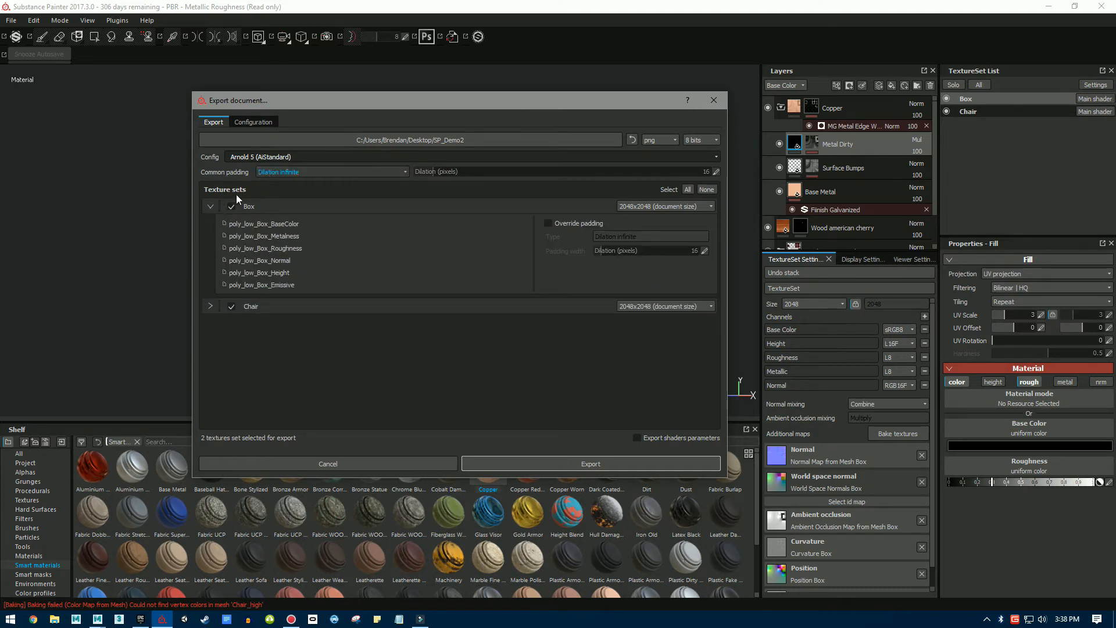
List the Chair texture set's output maps and set the export file format to tiff.
left_click(211, 305)
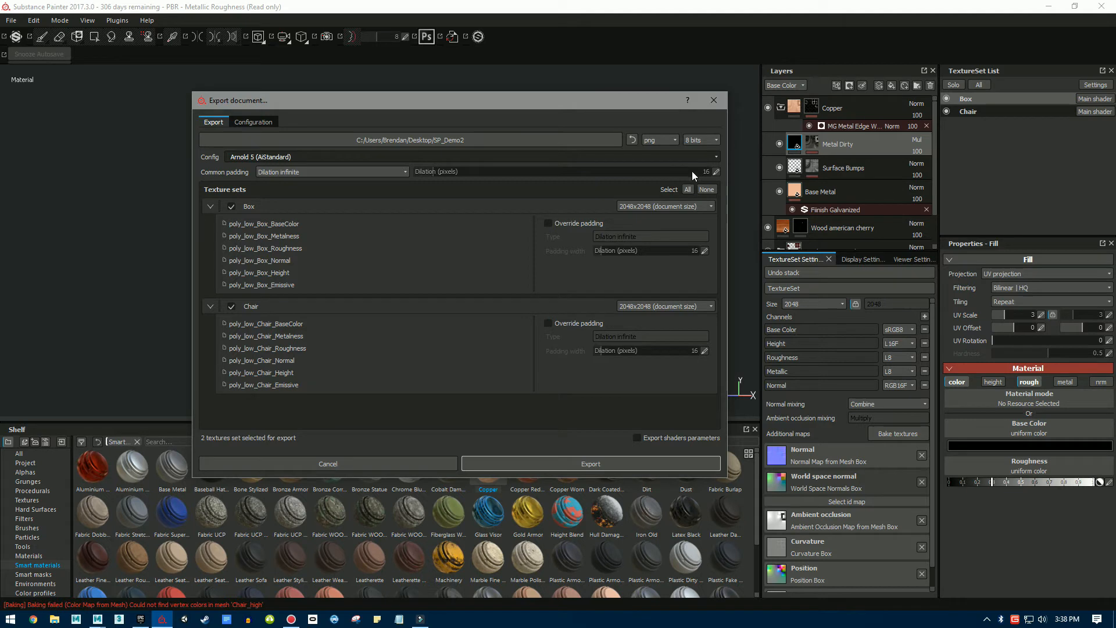
left_click(654, 140)
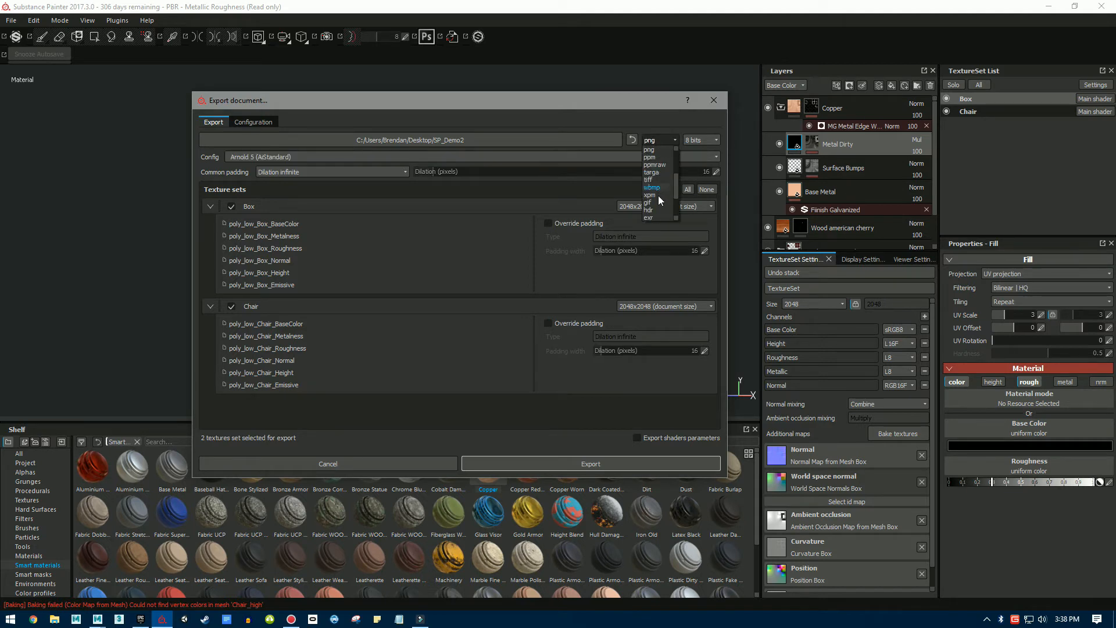
scroll(659, 209, "down", 2)
left_click(654, 149)
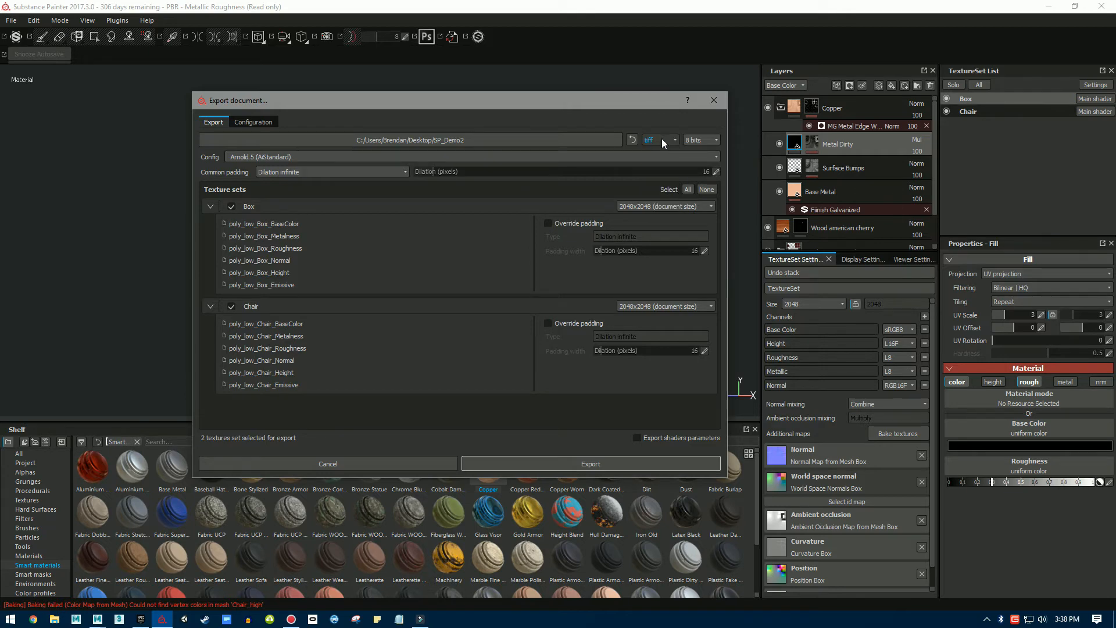
Set the export bit depth to 16 bits and export the Box and Chair texture sets.
left_click(698, 141)
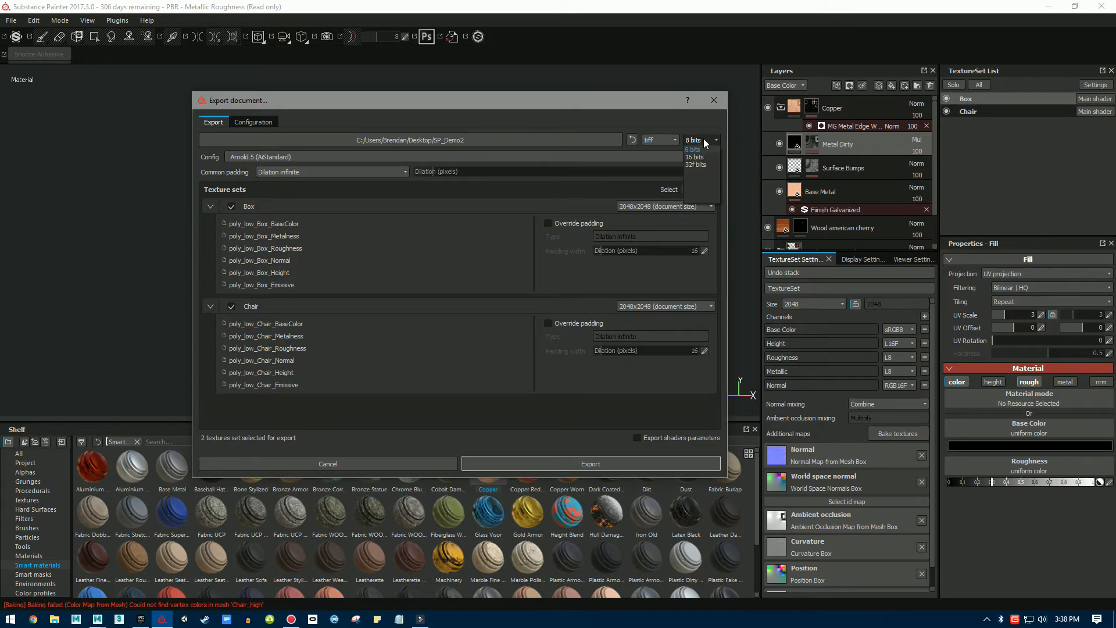
left_click(698, 141)
left_click(663, 136)
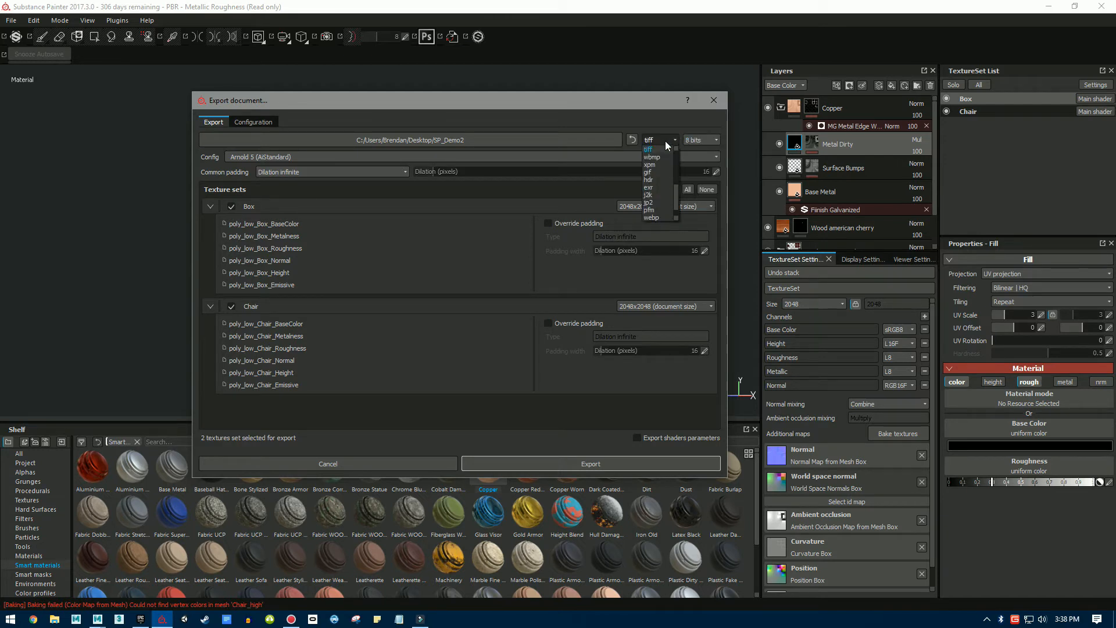
left_click(698, 141)
left_click(698, 142)
left_click(697, 157)
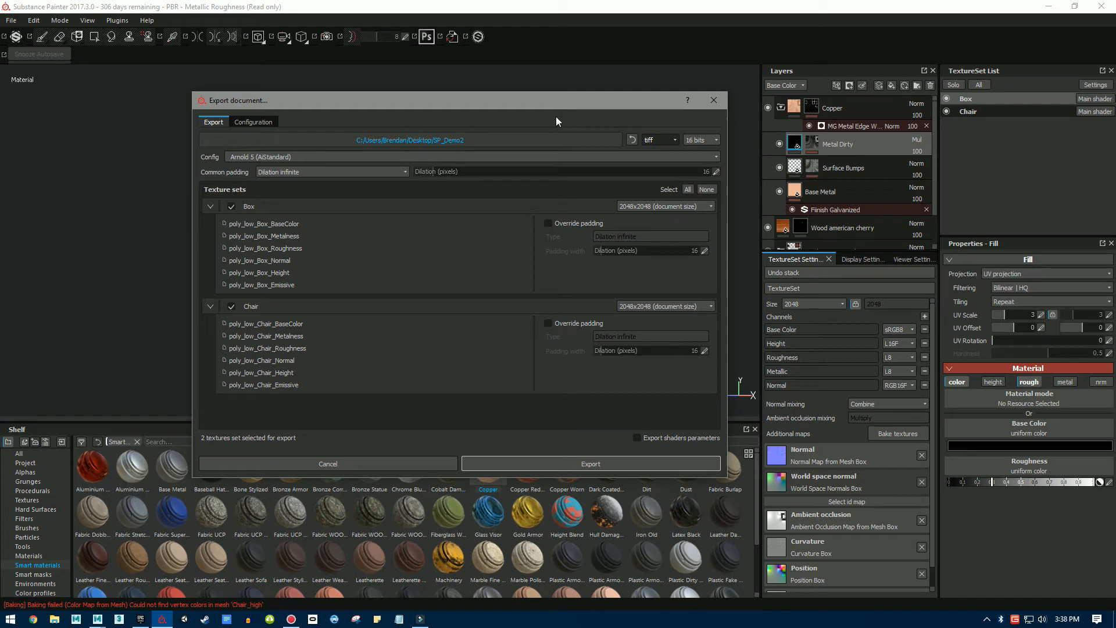
left_click_drag(548, 103, 494, 101)
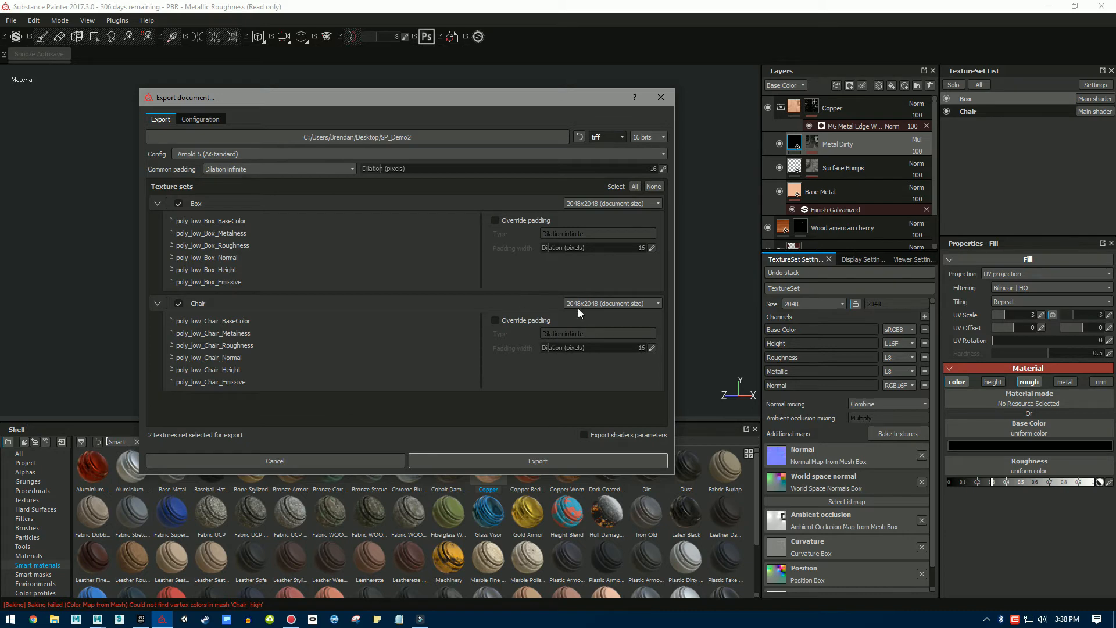
left_click(445, 460)
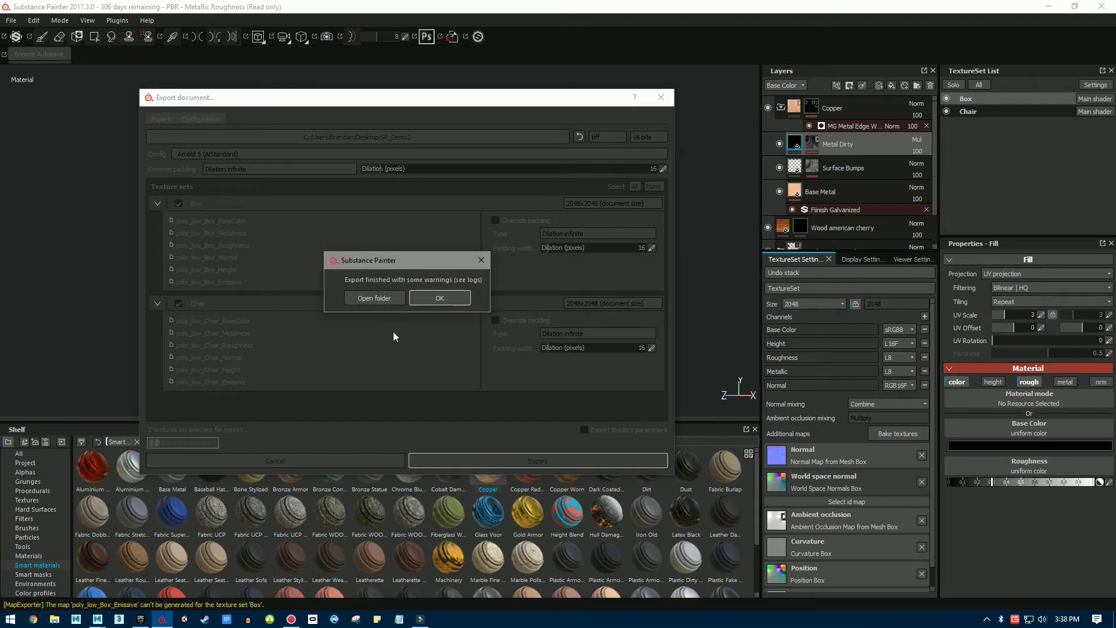
Open the export folder and view the poly_low_Chair_Normal map, then close the image and folder.
left_click(374, 298)
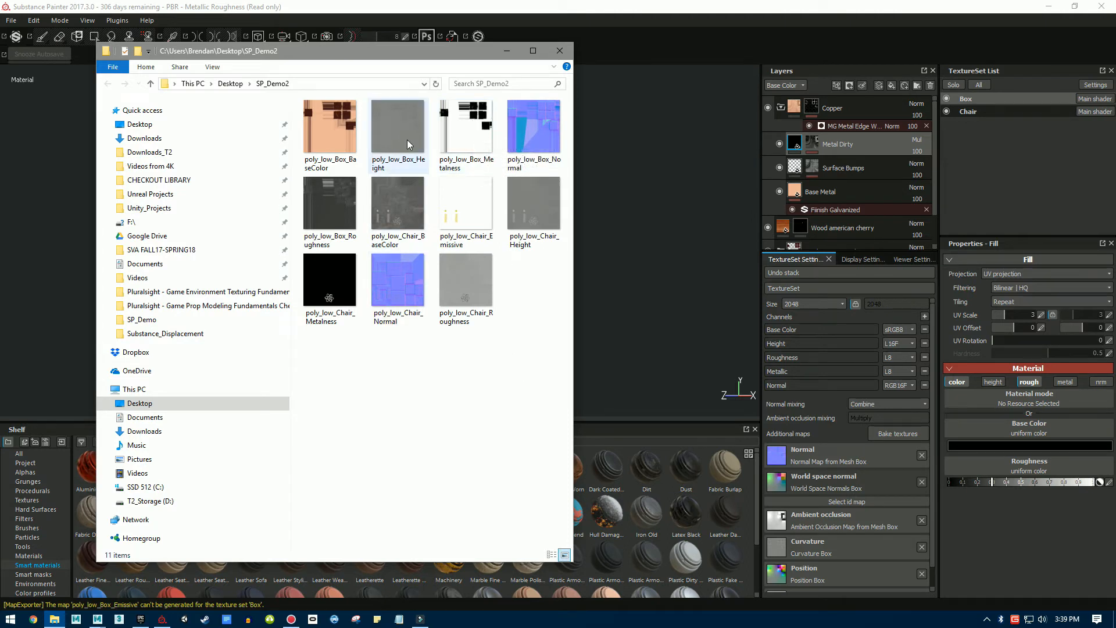
mouse_move(393, 142)
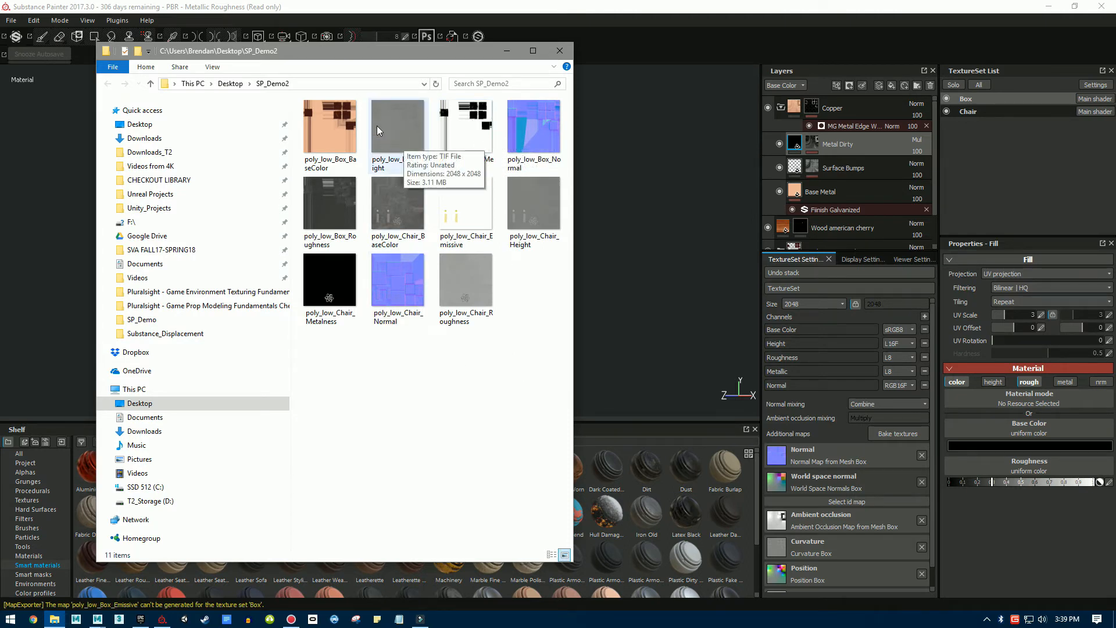
double_click(391, 274)
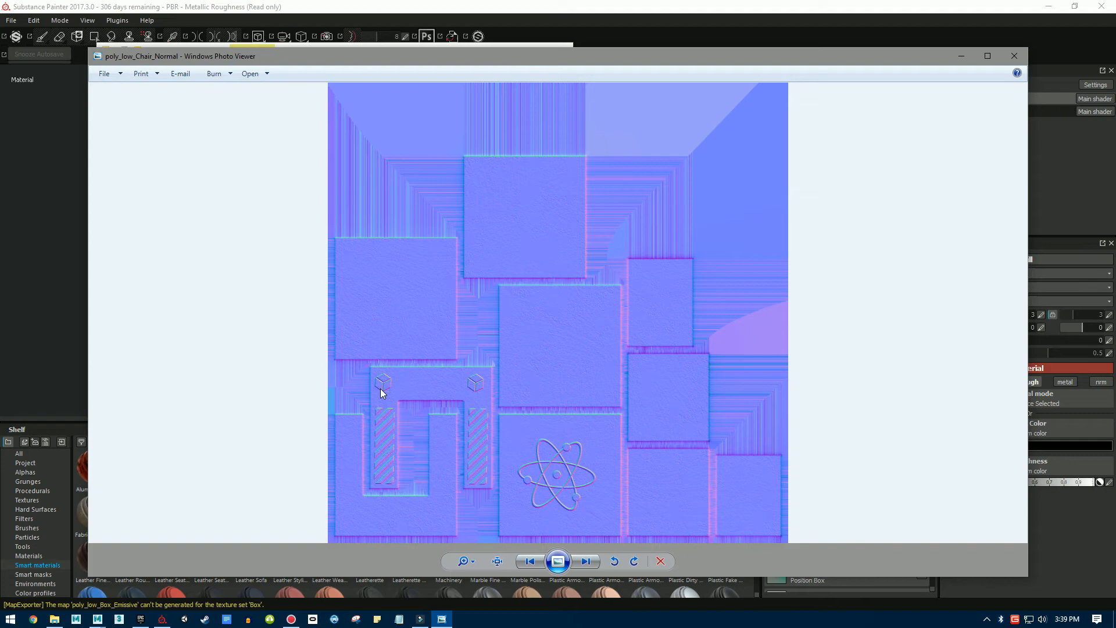
left_click(1014, 56)
left_click(560, 51)
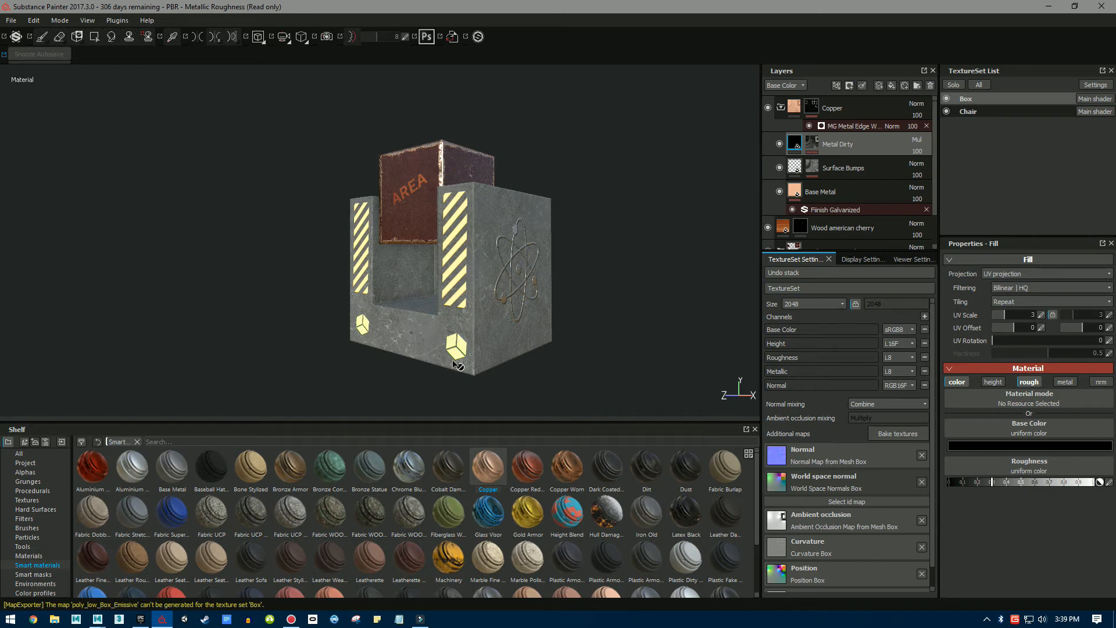
Start another texture export with the Arnold 5 Height 32 config and check the Box set's output map.
left_click(11, 21)
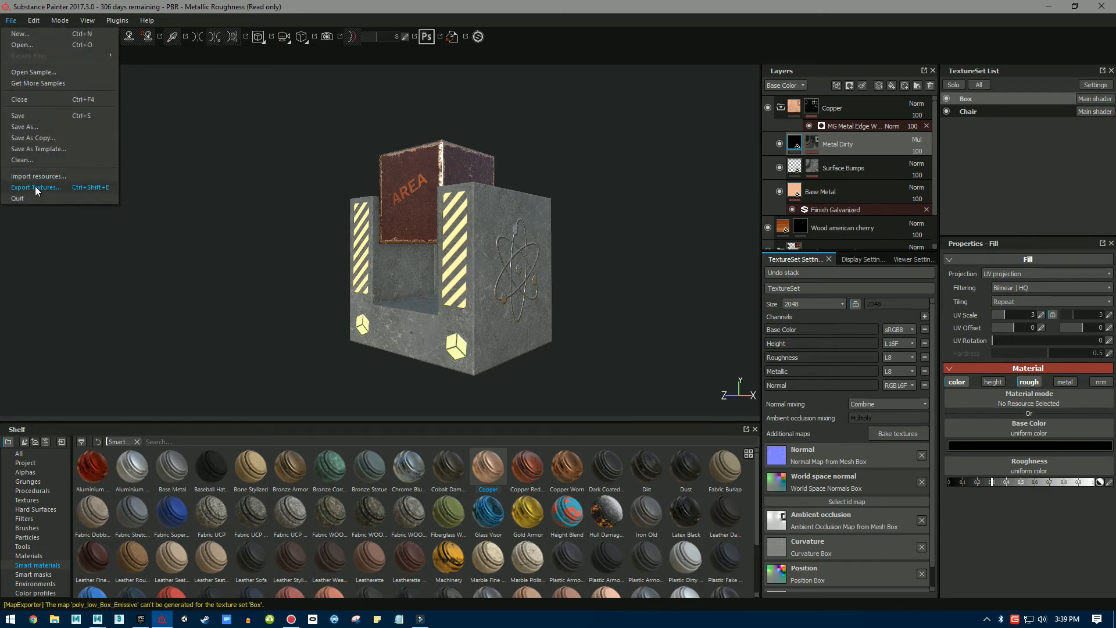
left_click(34, 187)
left_click(344, 175)
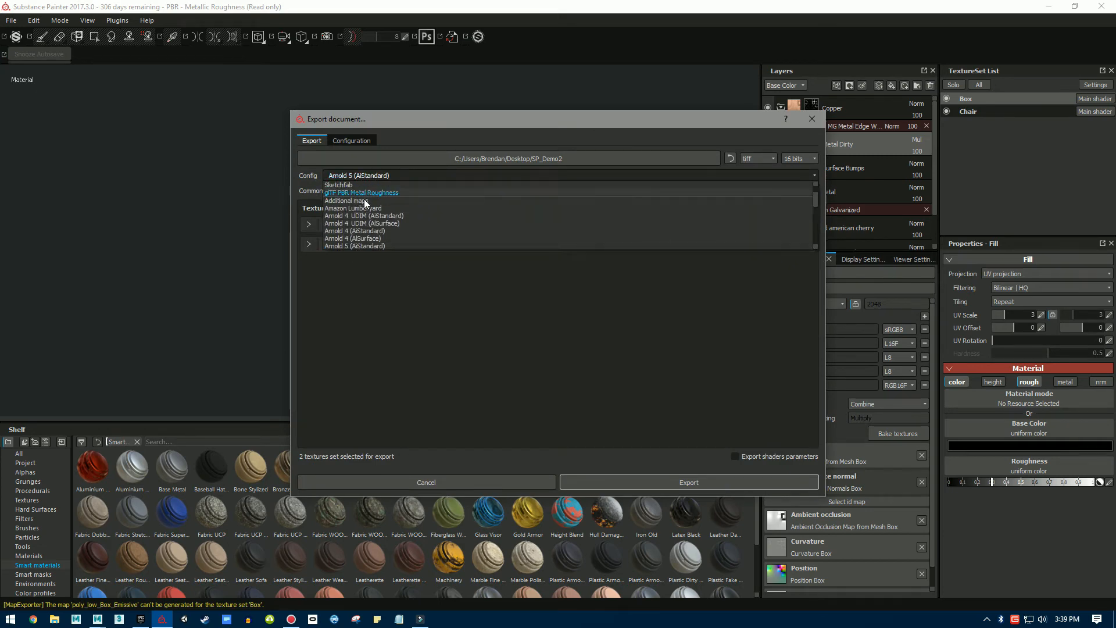
scroll(369, 227, "down", 1)
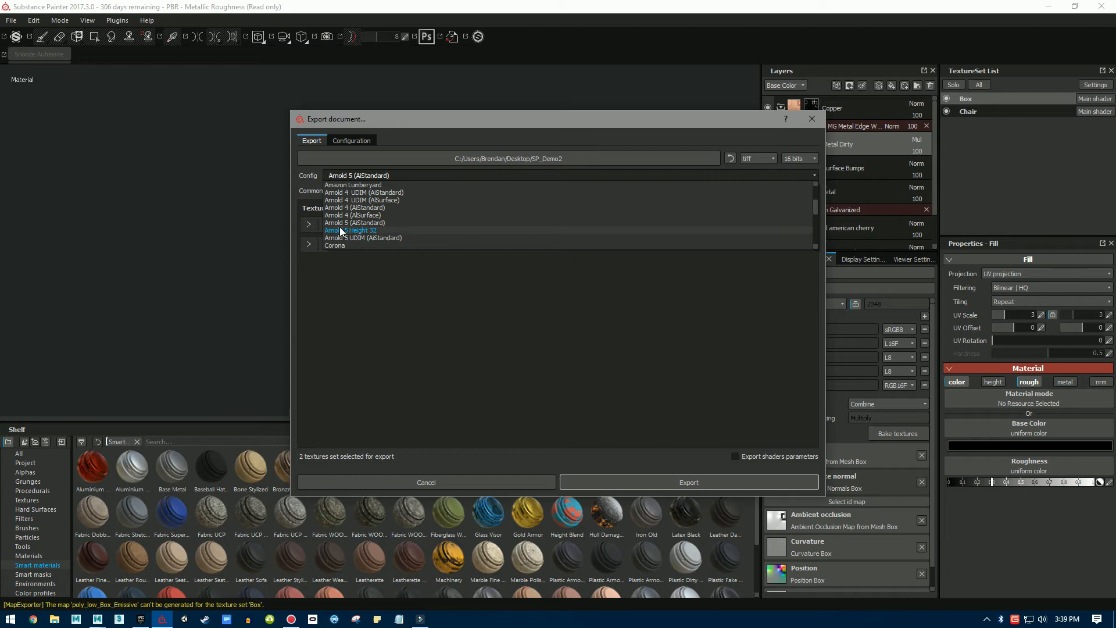
left_click(335, 231)
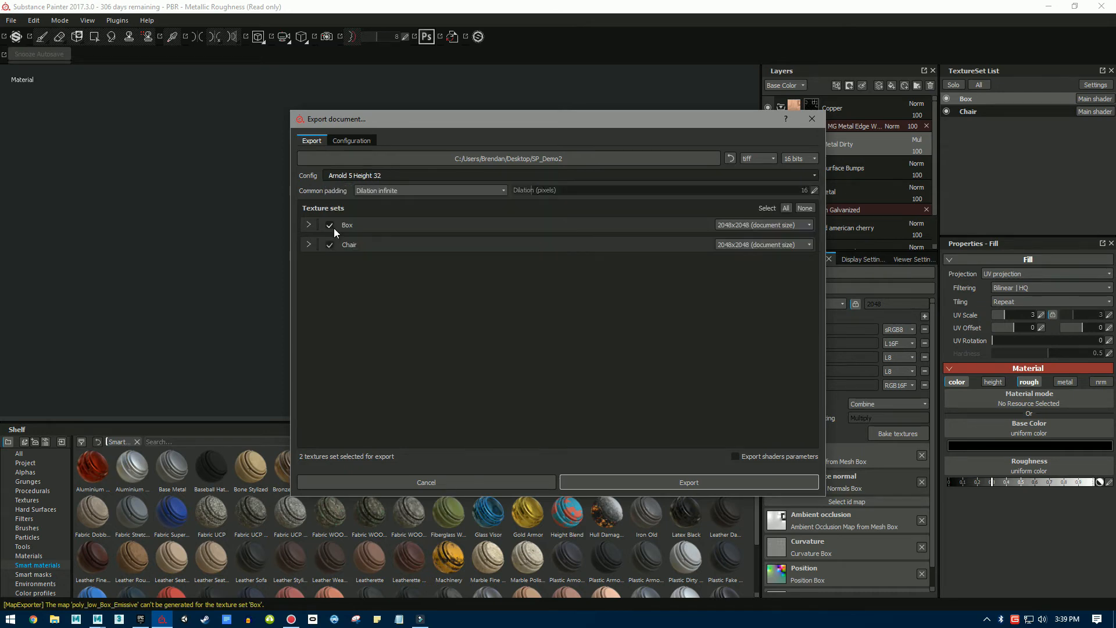
left_click(308, 225)
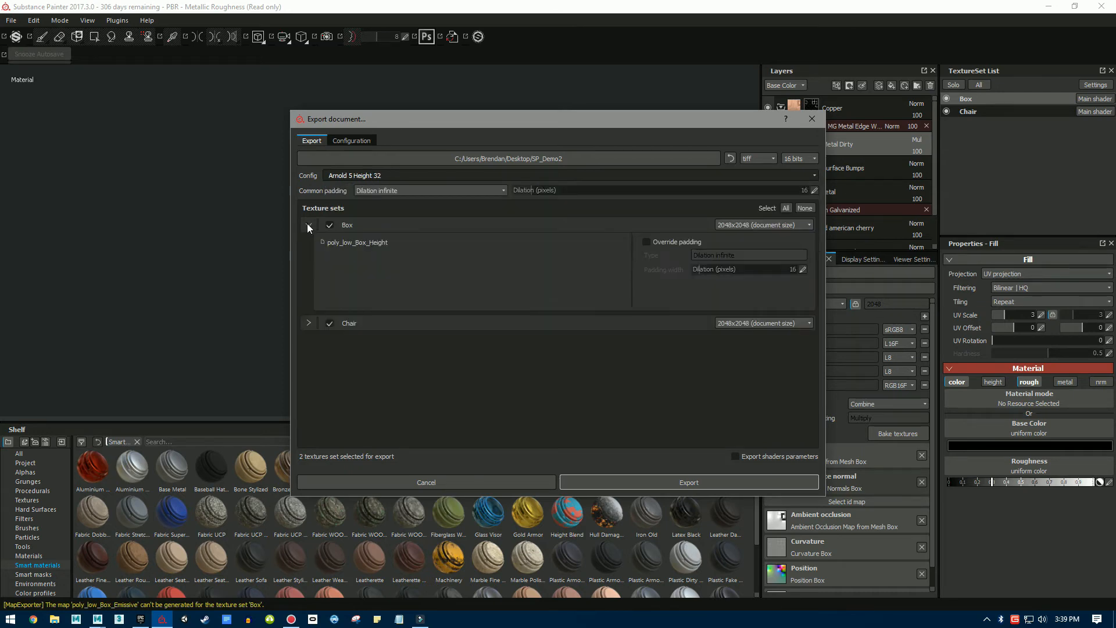
left_click(308, 225)
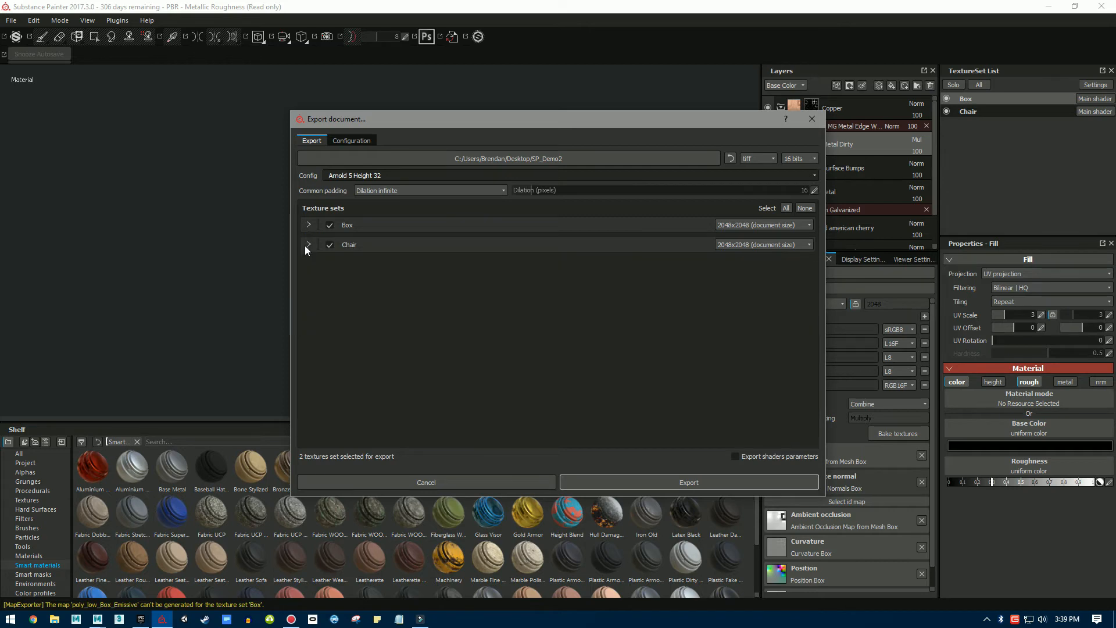
Set the bit depth to 32f bits and export the height maps of both texture sets.
left_click(786, 157)
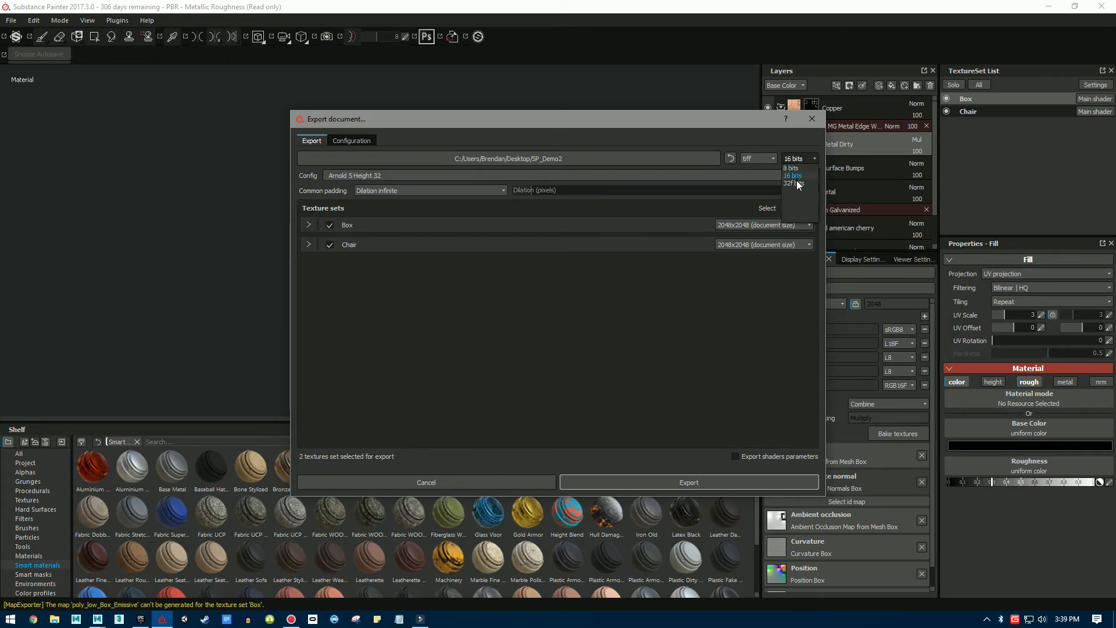
left_click_drag(671, 118, 498, 95)
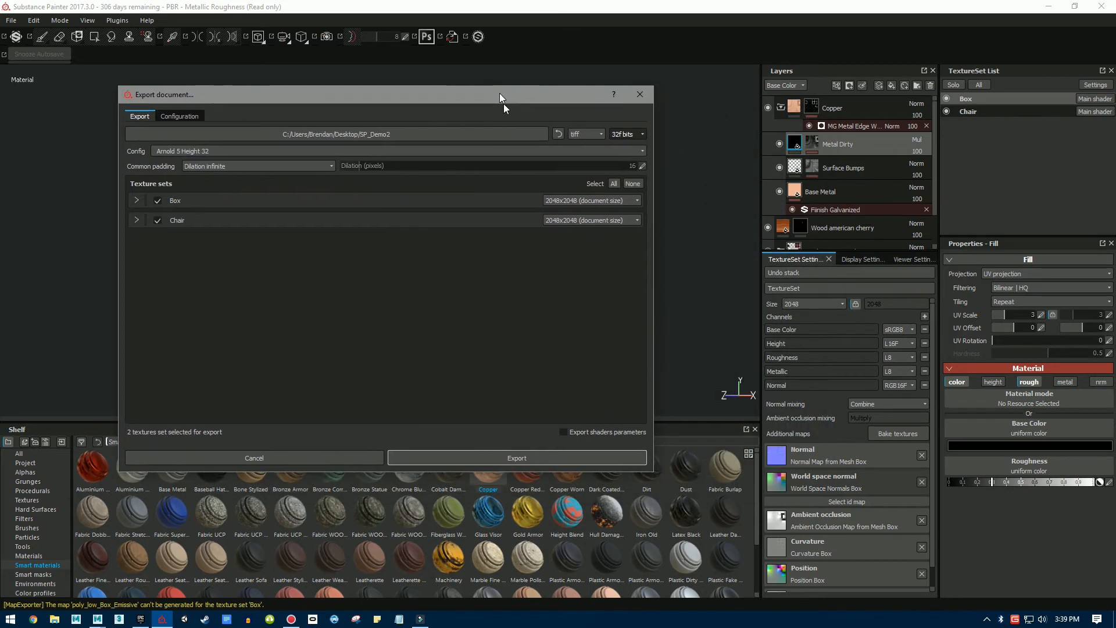
left_click(494, 457)
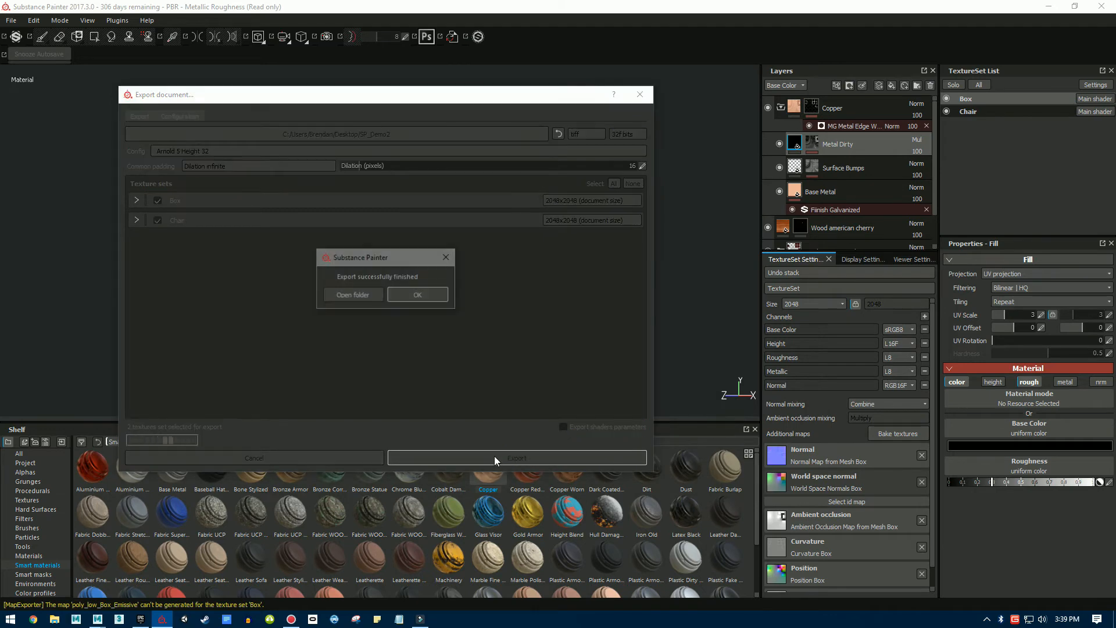
Open the export folder and view the poly_low_Chair_Height map, then close the image and folder.
left_click(343, 298)
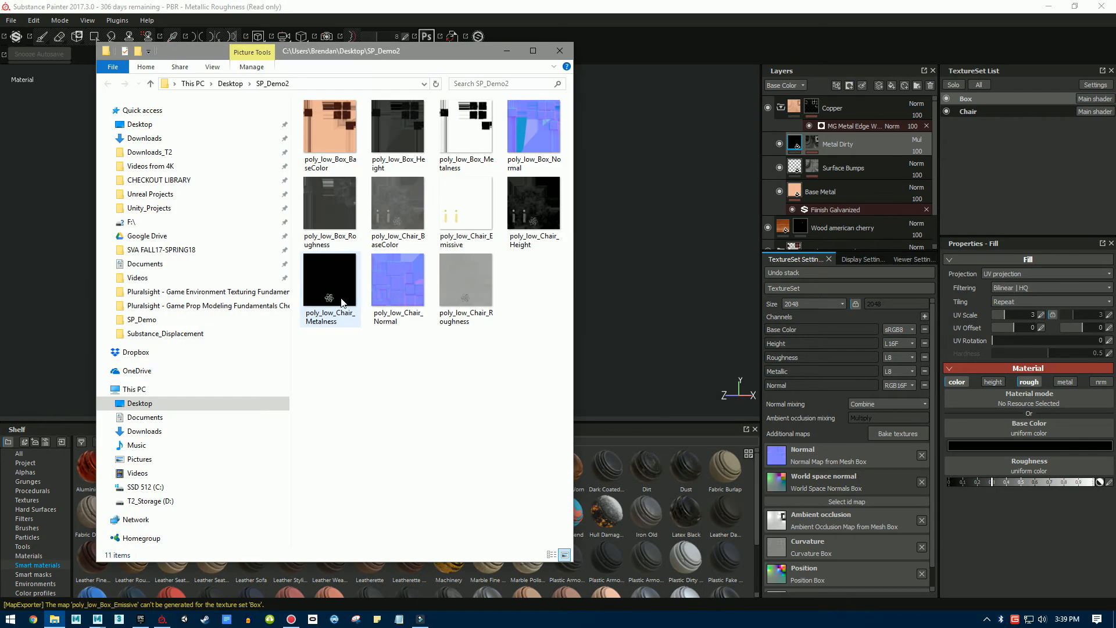
double_click(520, 202)
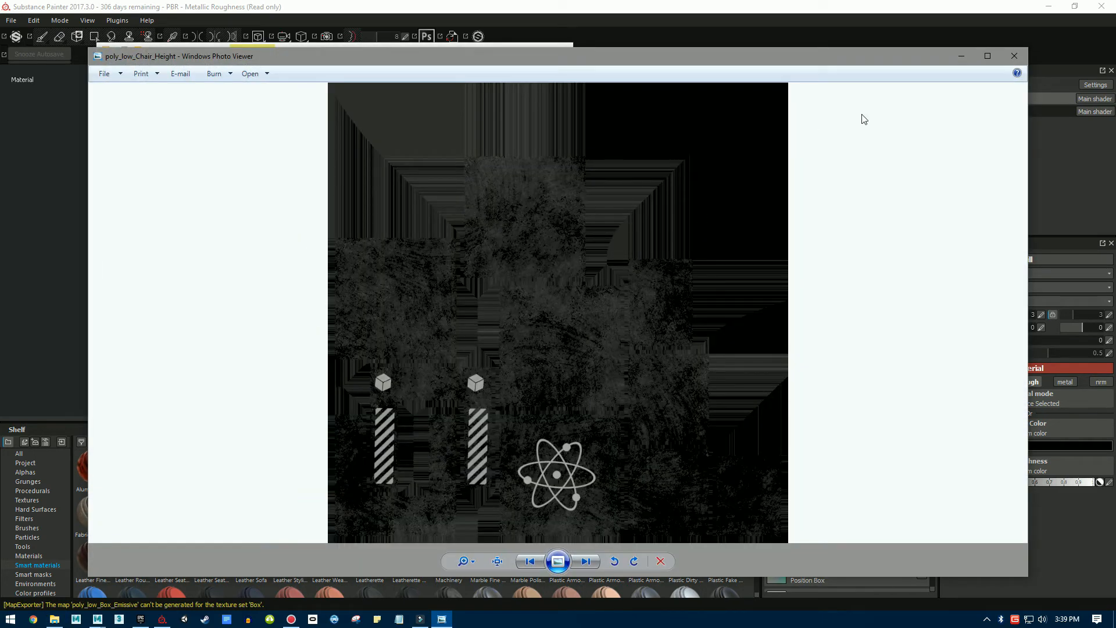
left_click(1014, 56)
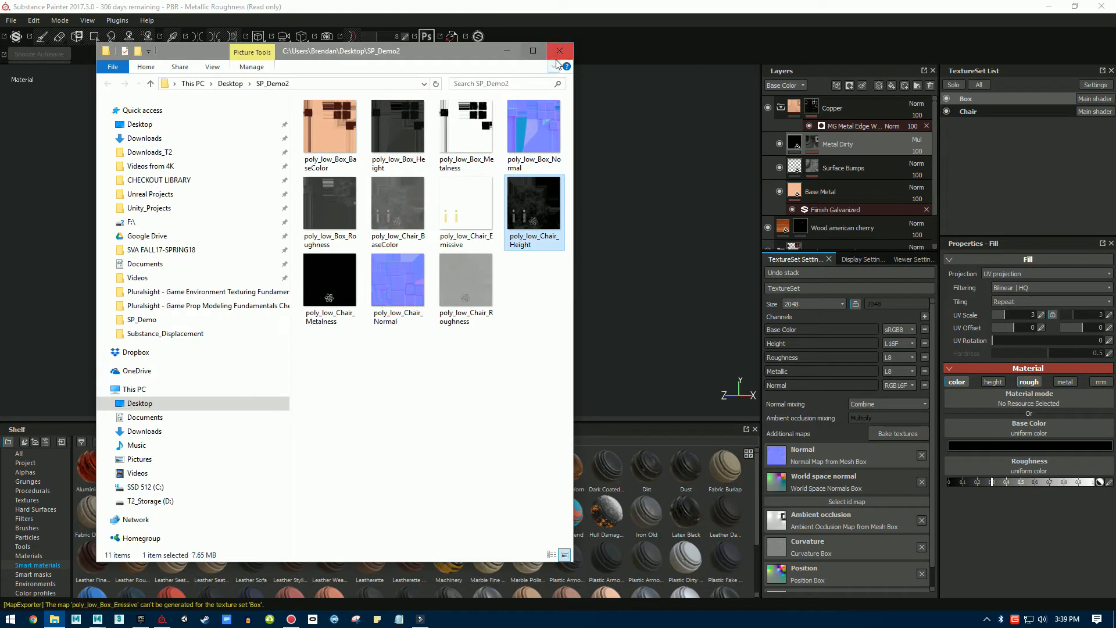
left_click(560, 51)
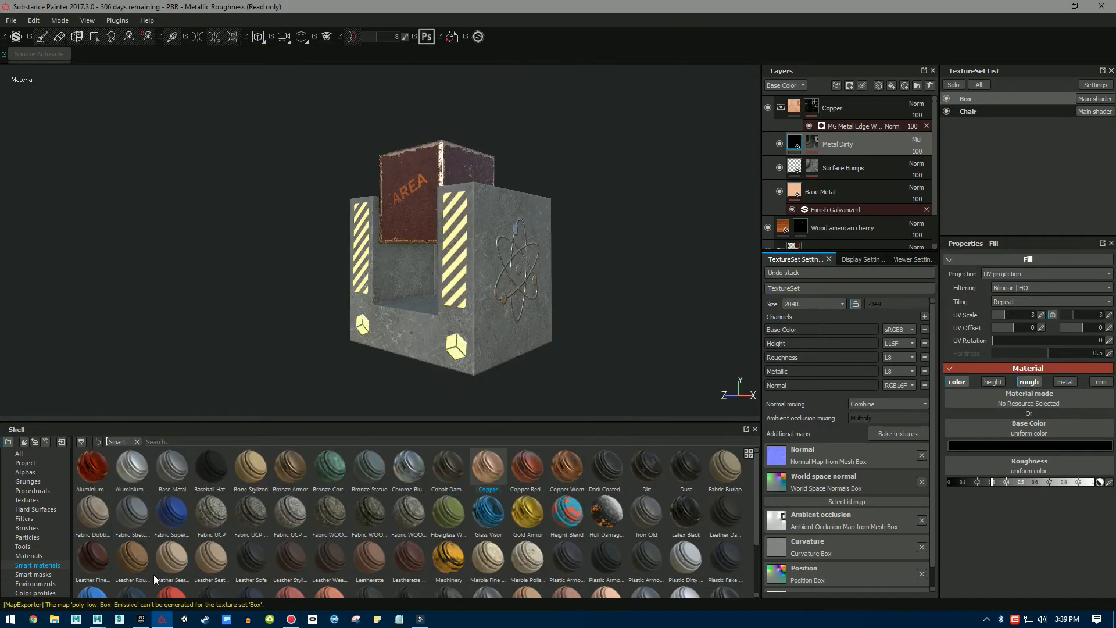
Switch to Maya and inspect the scene's low-poly and high-poly chair and box meshes by selecting them.
left_click(97, 621)
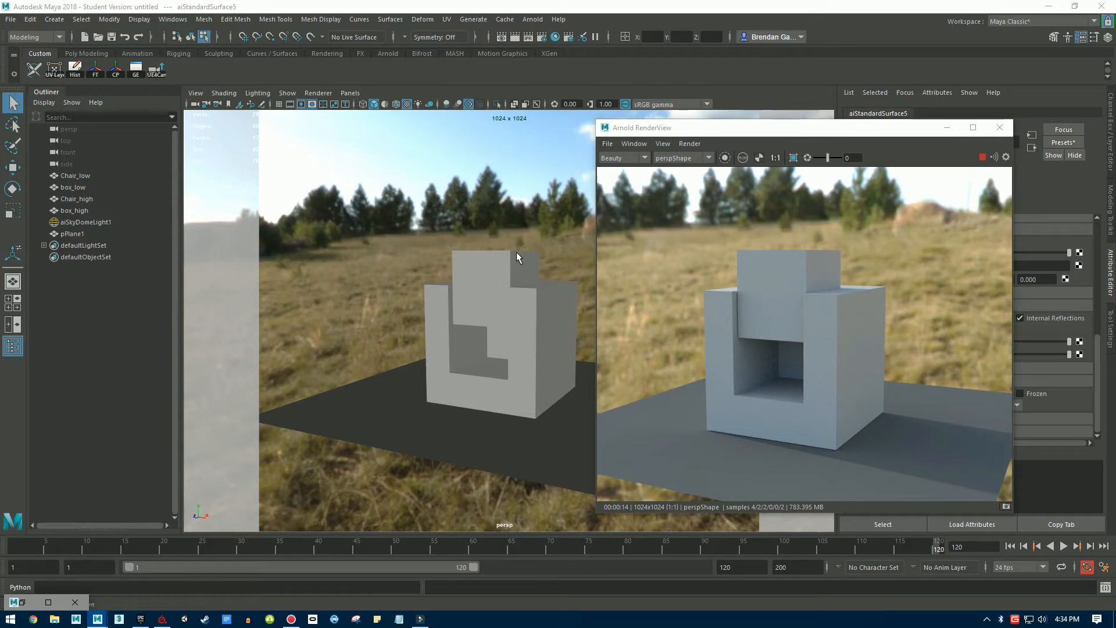
left_click(504, 271)
right_click_drag(511, 277, 569, 254)
left_click(491, 270)
left_click(527, 307)
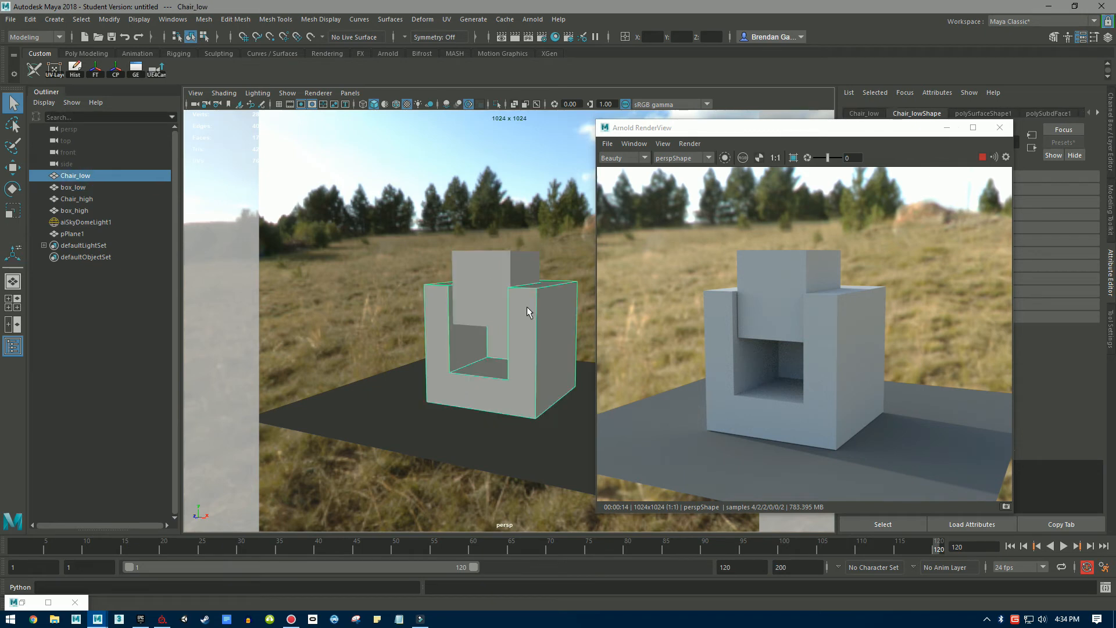
left_click(86, 186)
left_click(91, 198)
left_click(93, 210)
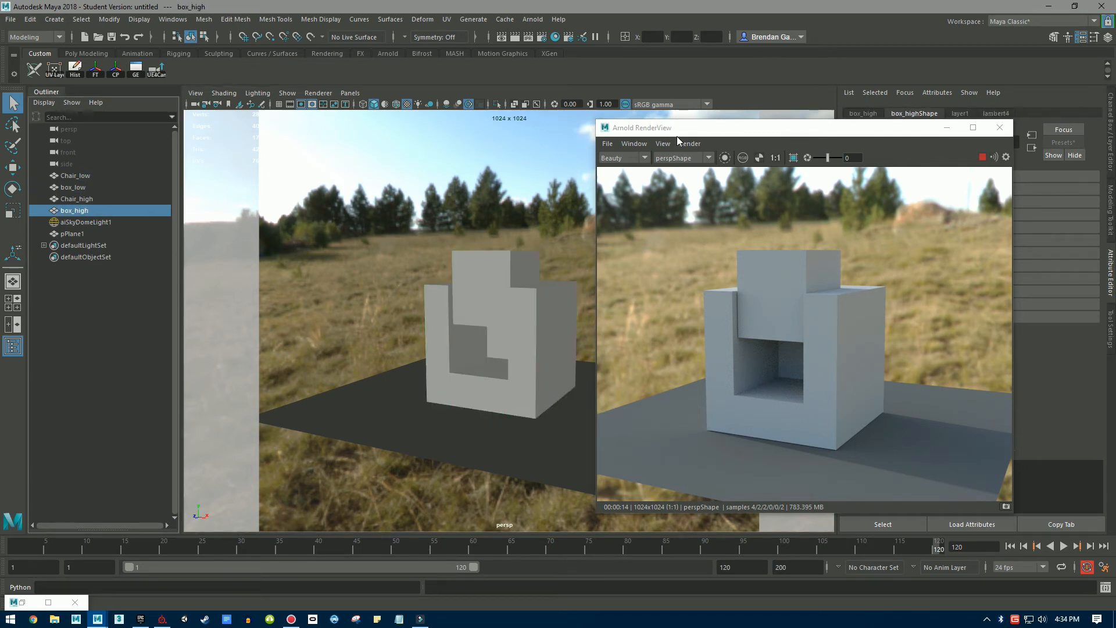
Select the aiSkyDomeLight1 light and view the file texture connected to its color.
left_click_drag(682, 136, 572, 171)
left_click(323, 220)
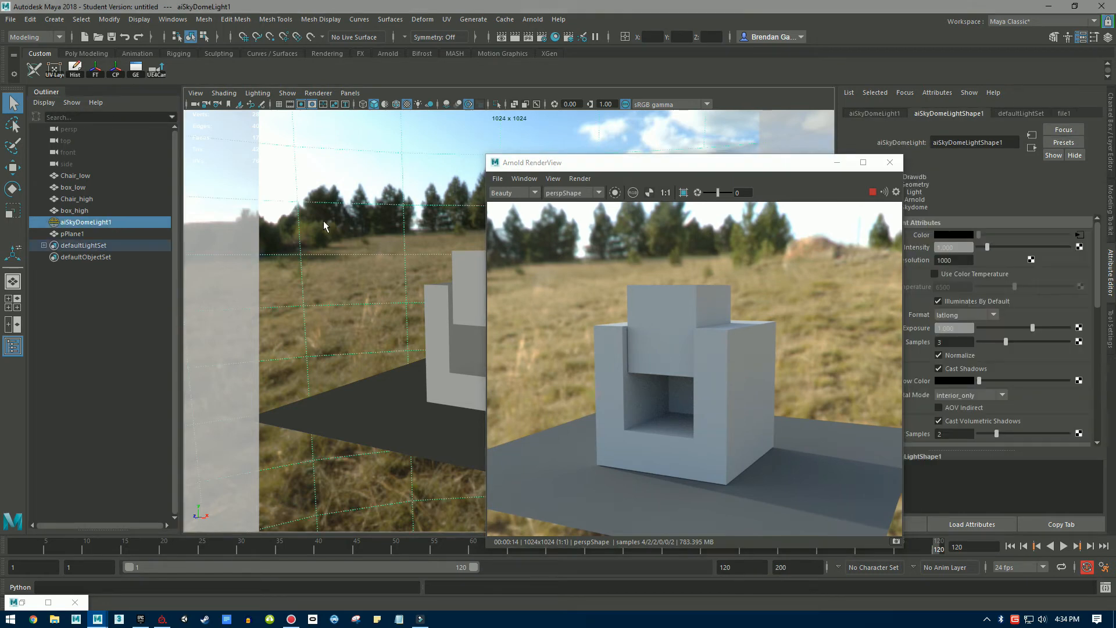
left_click_drag(792, 162, 697, 153)
left_click(1079, 235)
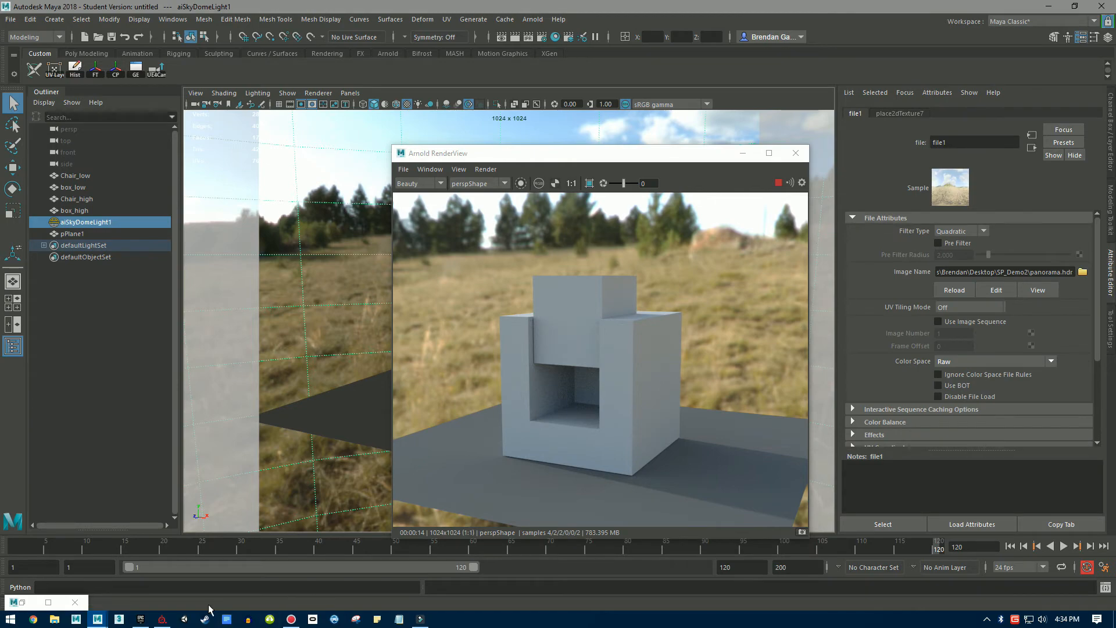
Switch to Substance Painter and examine the textured box and chair against the panorama environment.
left_click(165, 620)
scroll(552, 251, "down", 5)
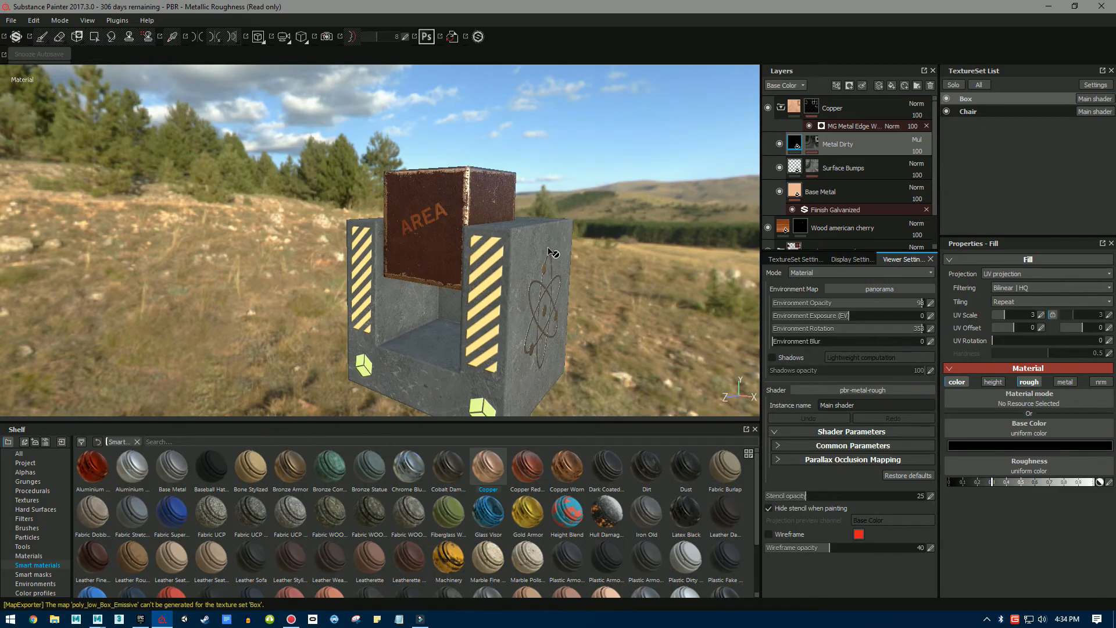
left_click_drag(534, 240, 573, 241, "alt")
middle_click_drag(608, 240, 536, 187, "alt")
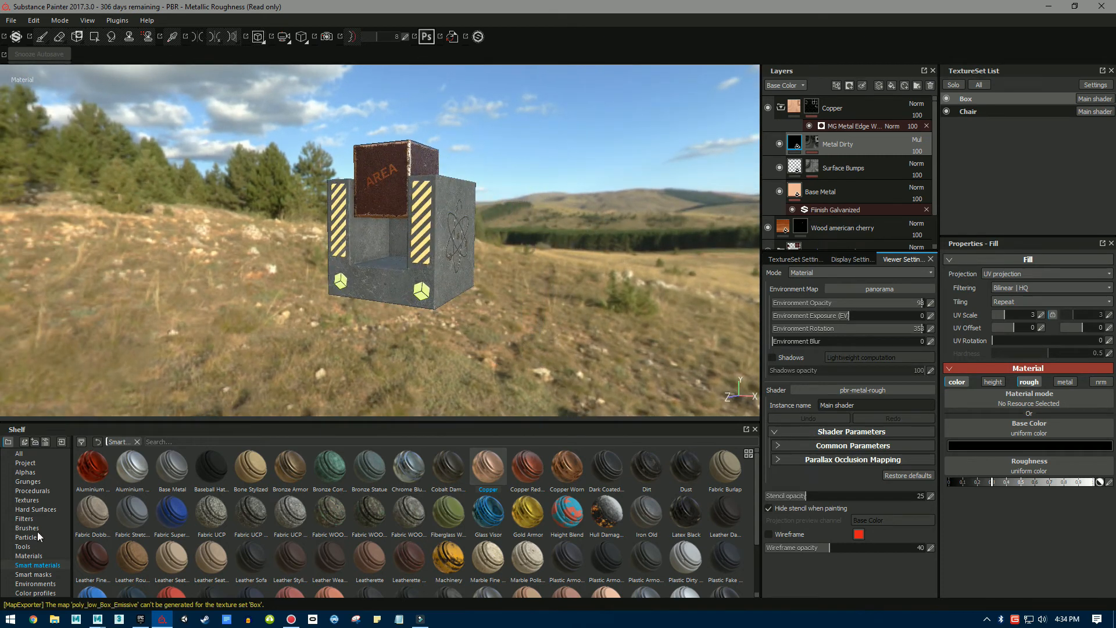
List the shelf's environment maps and show the bonifacio_aragon_stairs file's location in Explorer.
left_click(36, 584)
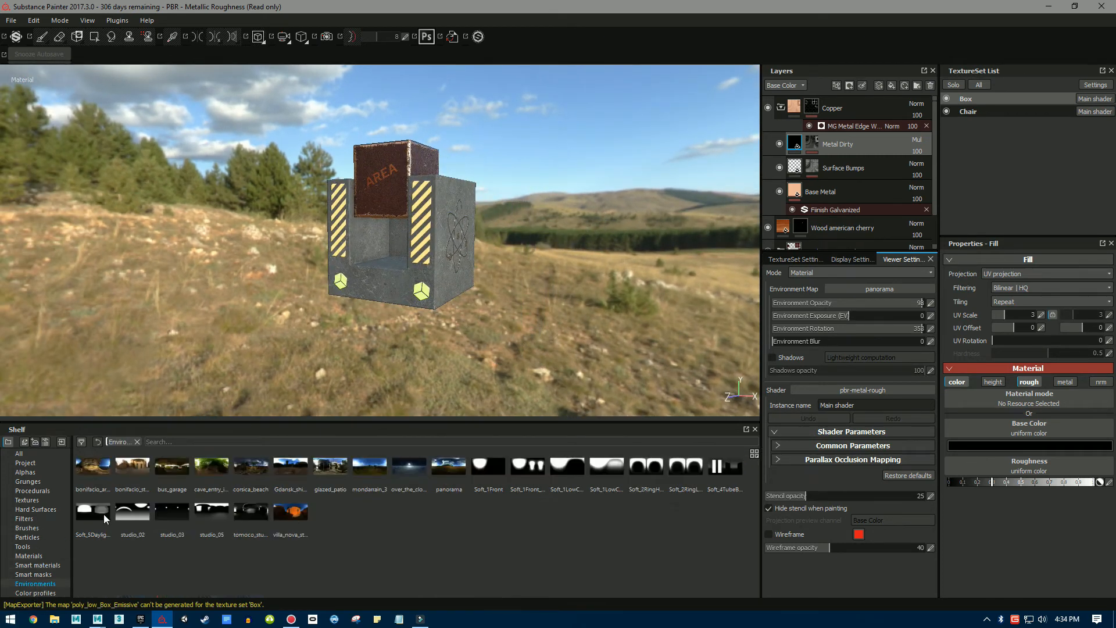
right_click(97, 464)
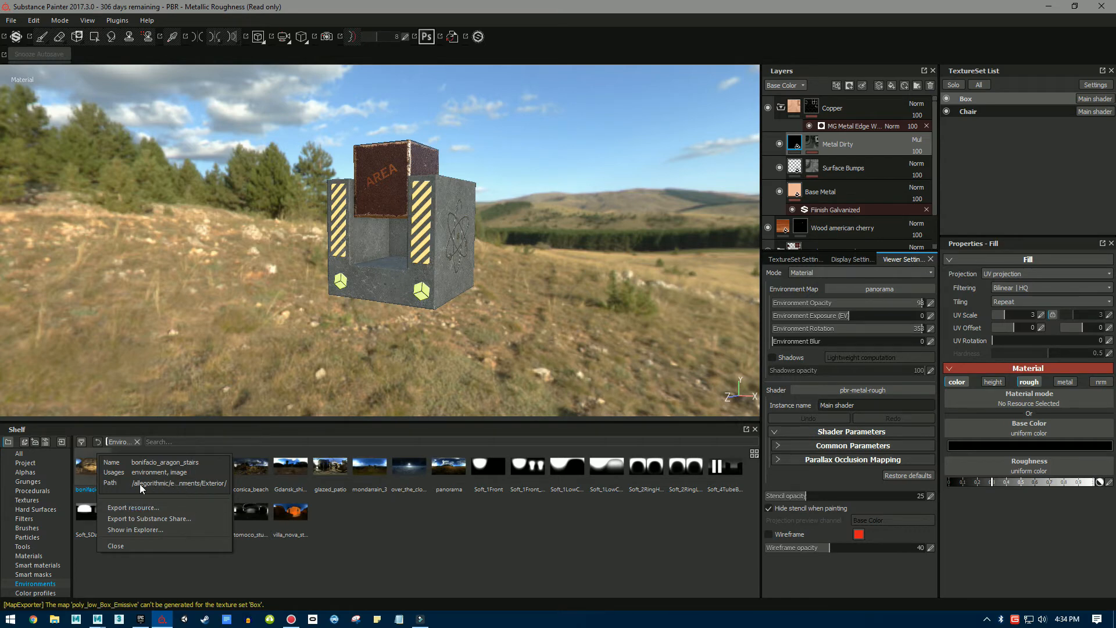
left_click(137, 531)
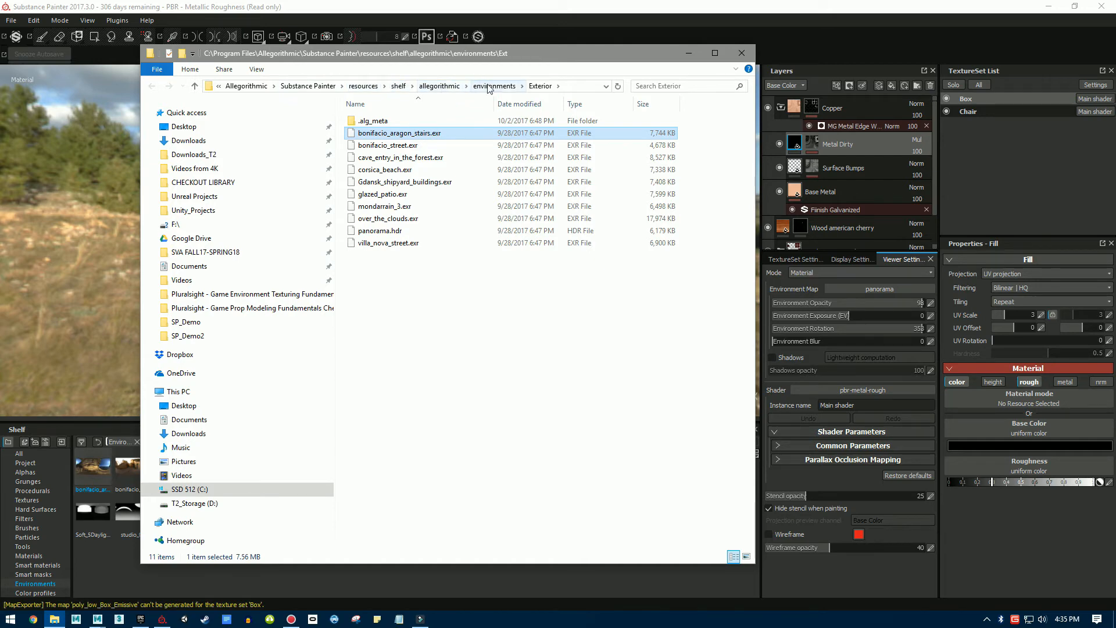
Close the Explorer window and examine the textured box and chair against the panorama environment from another angle.
left_click(741, 54)
scroll(361, 238, "up", 5)
left_click_drag(547, 231, 469, 244, "alt")
middle_click_drag(469, 245, 446, 299, "alt")
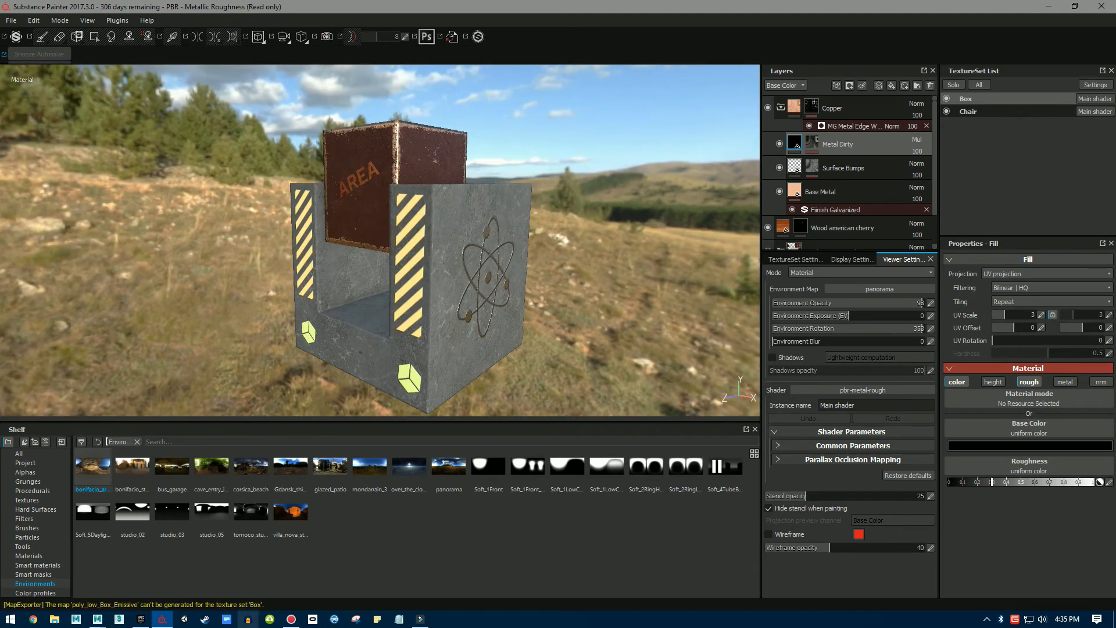
Switch to Maya, open the Hypershade, and move it and the Arnold RenderView clear of the box and chair.
left_click(98, 619)
left_click(181, 582)
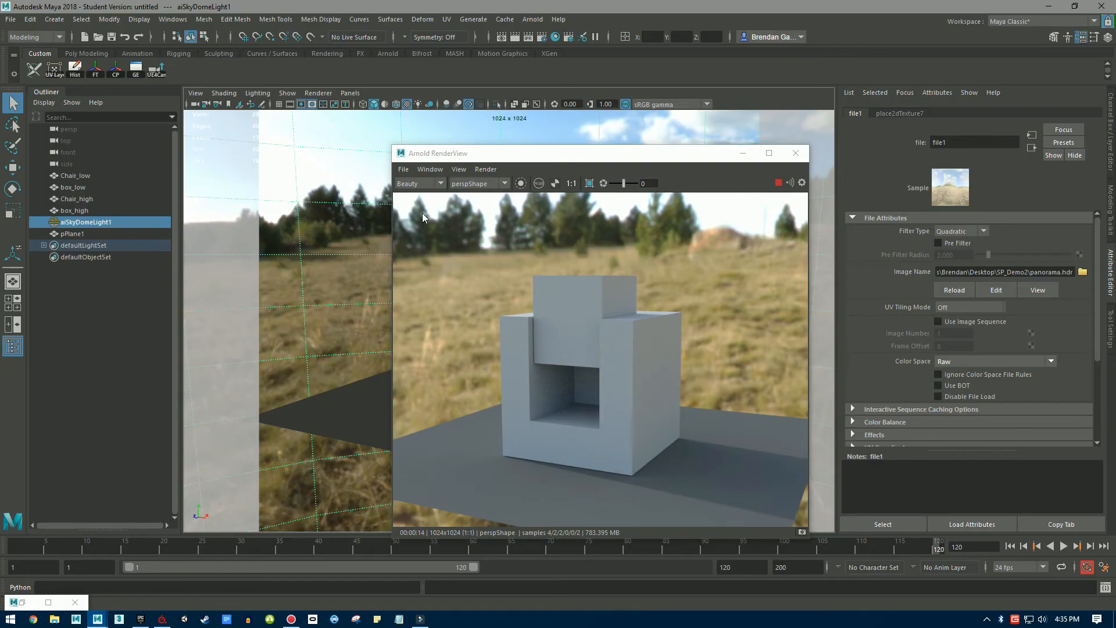
left_click_drag(581, 155, 713, 147)
left_click_drag(539, 150, 662, 314)
left_click(584, 37)
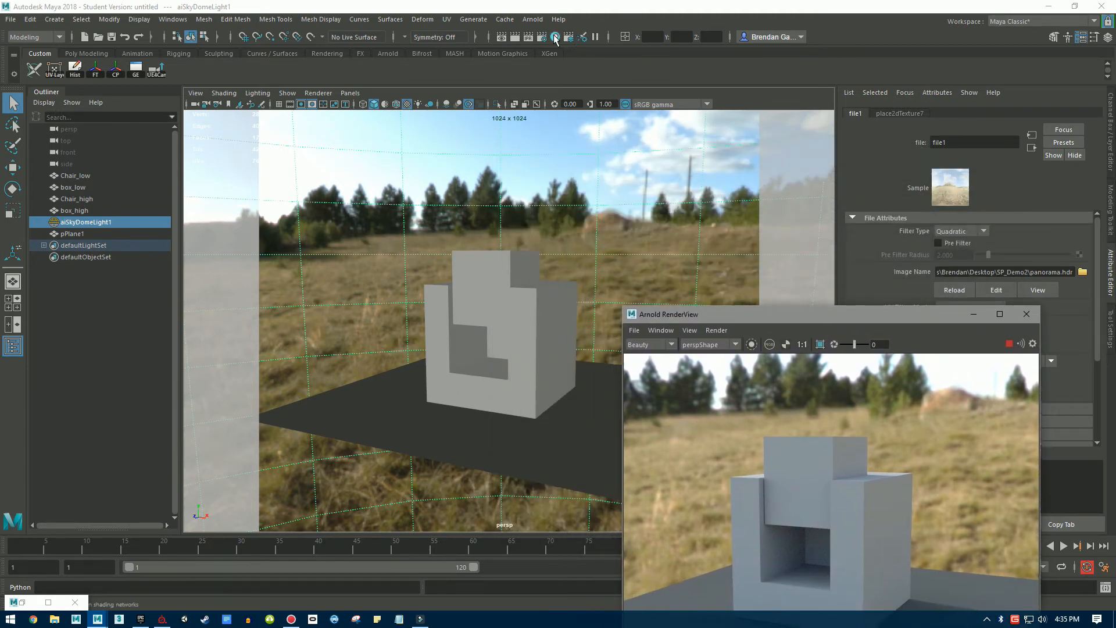
left_click_drag(446, 182, 501, 77)
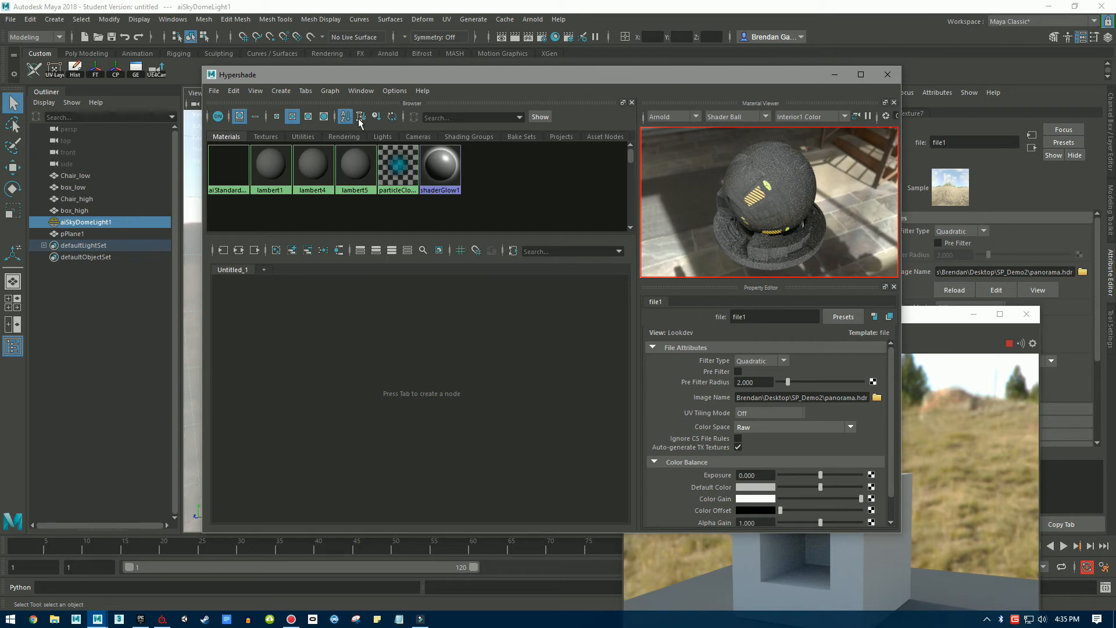
left_click_drag(332, 75, 1115, 111)
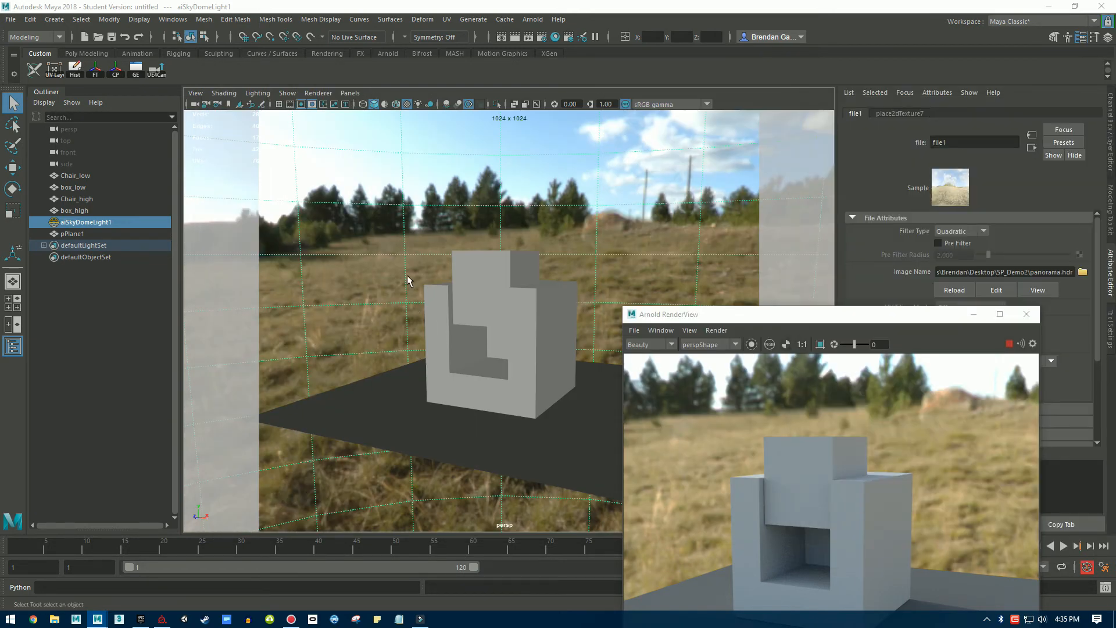
Assign a new aiStandardSurface material to the box_low mesh.
left_click(472, 267)
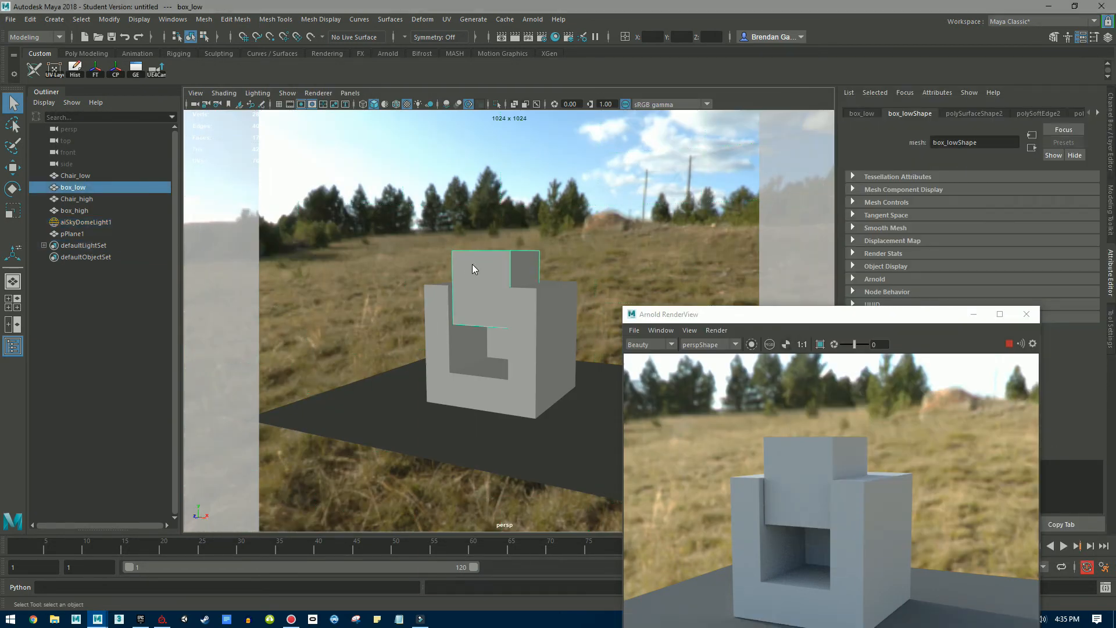
right_click(472, 264)
left_click(470, 548)
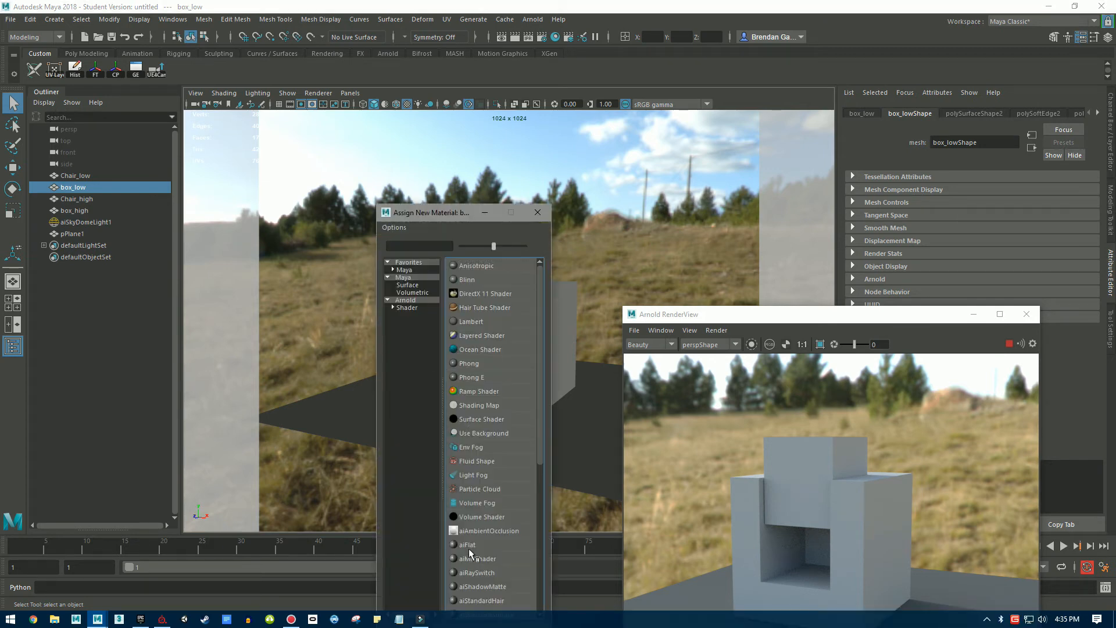
left_click(424, 307)
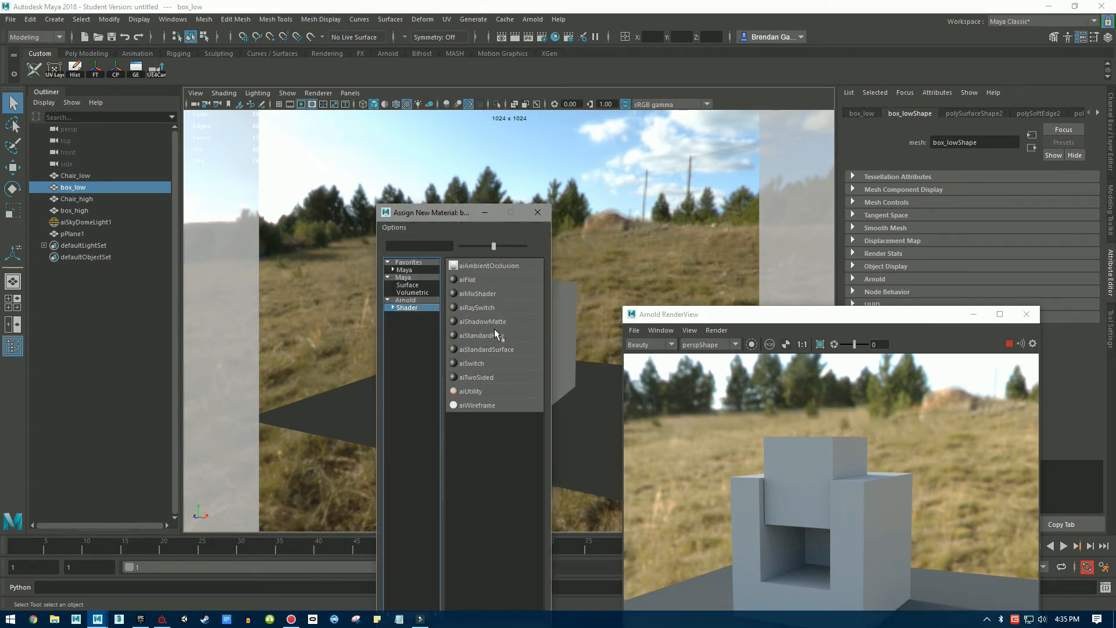
left_click(503, 348)
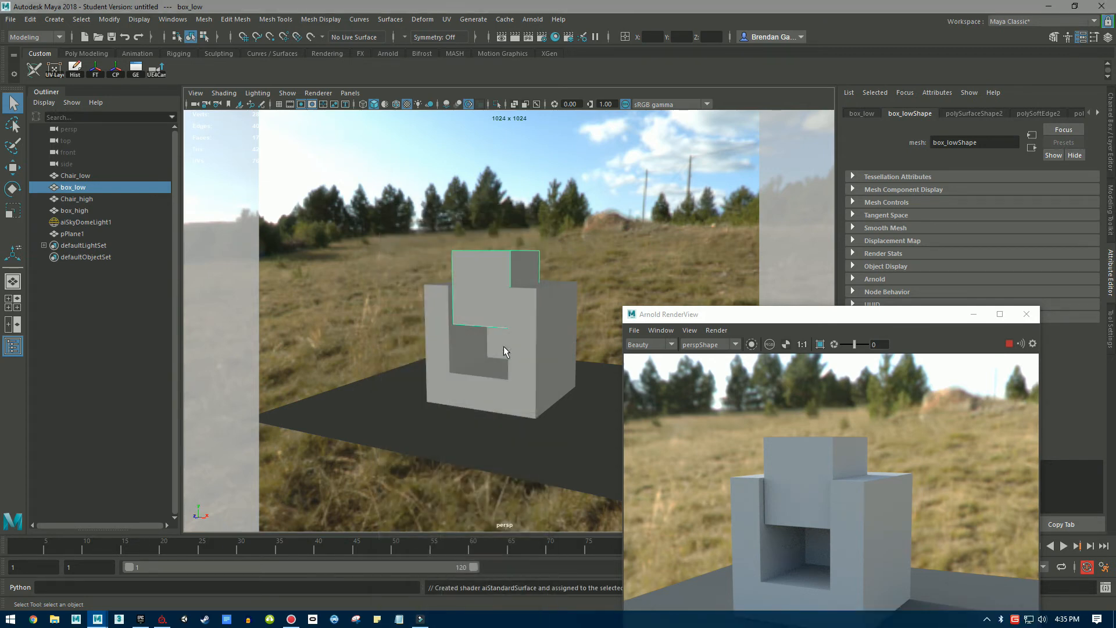
Assign a new aiStandardSurface material to the Chair_low mesh.
left_click(547, 327)
right_click_drag(547, 328, 530, 580)
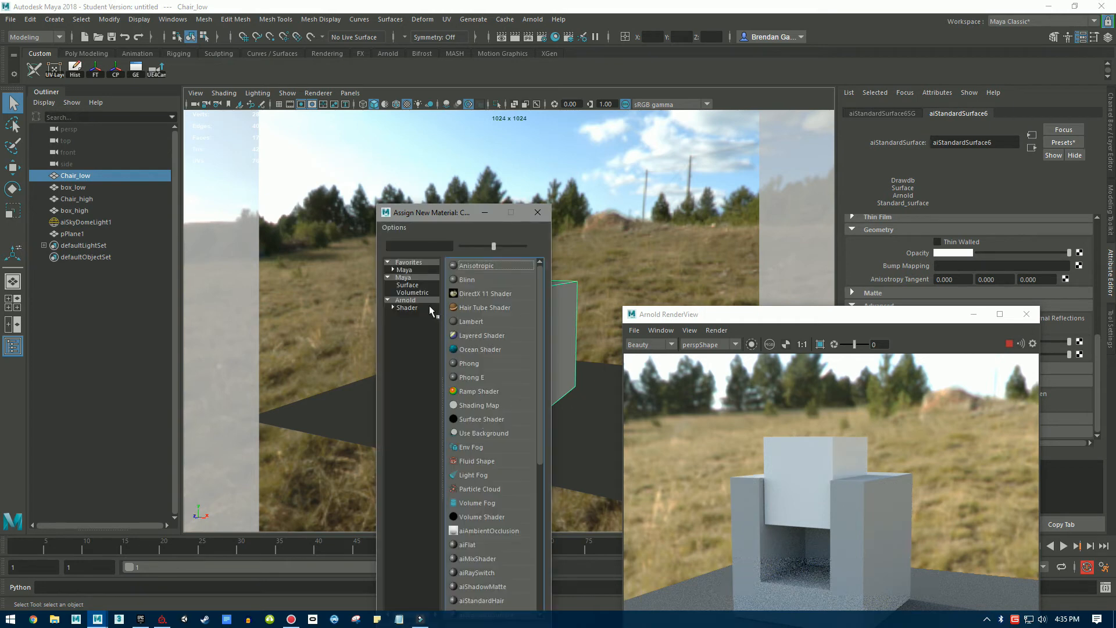
left_click(432, 309)
left_click(508, 349)
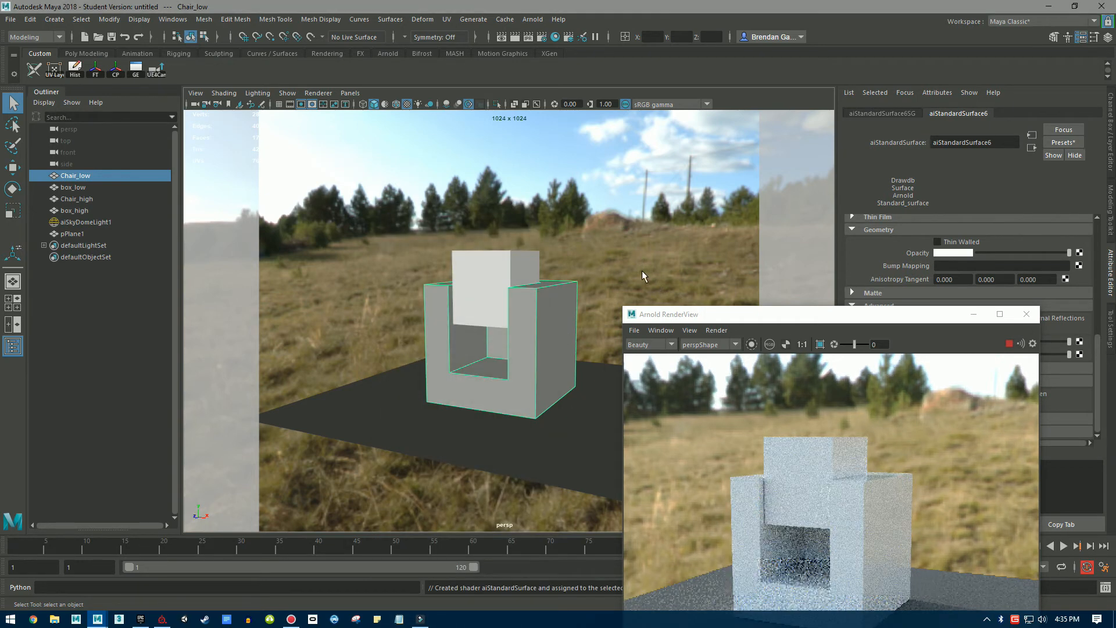
Move the Arnold RenderView away from the chair and rename the chair's material chair_mat.
left_click_drag(747, 314, 254, 140)
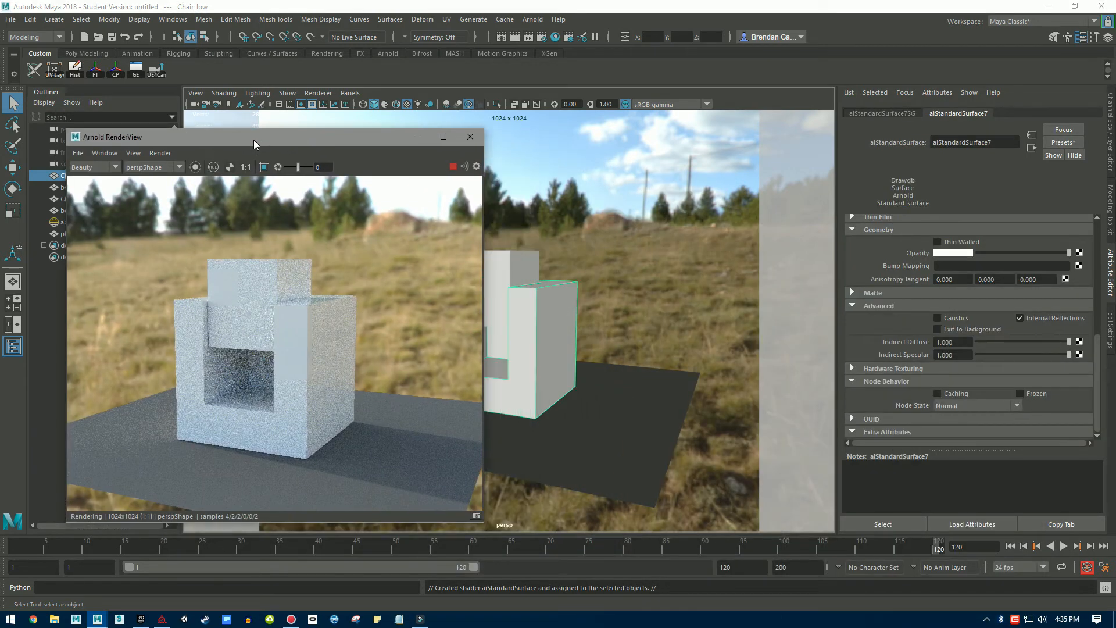
double_click(1001, 142)
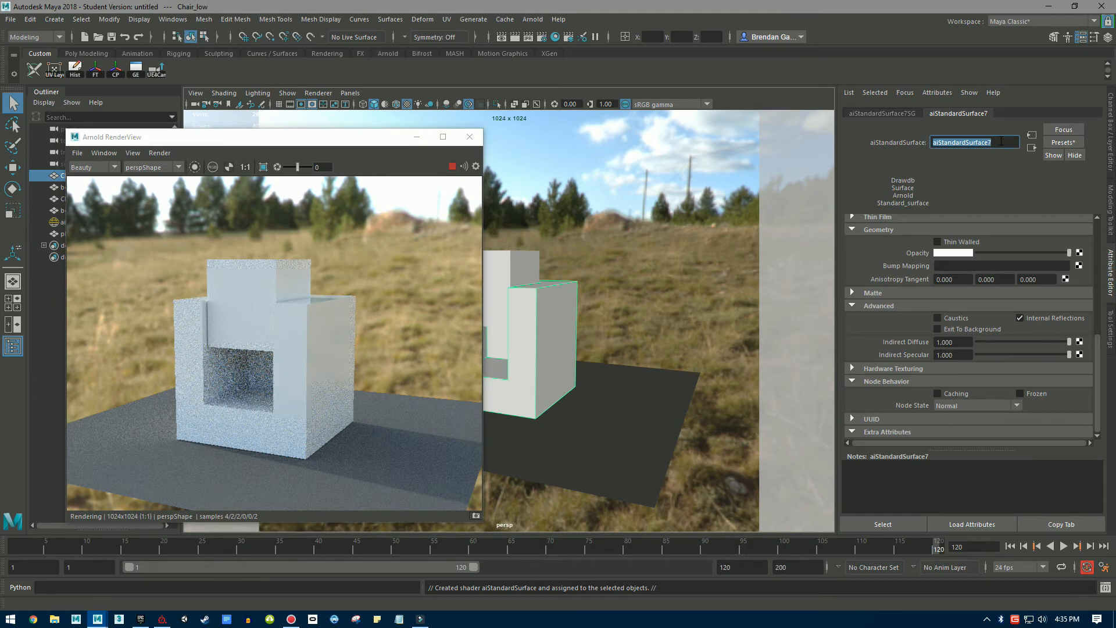
type("chair_mat")
key("Return")
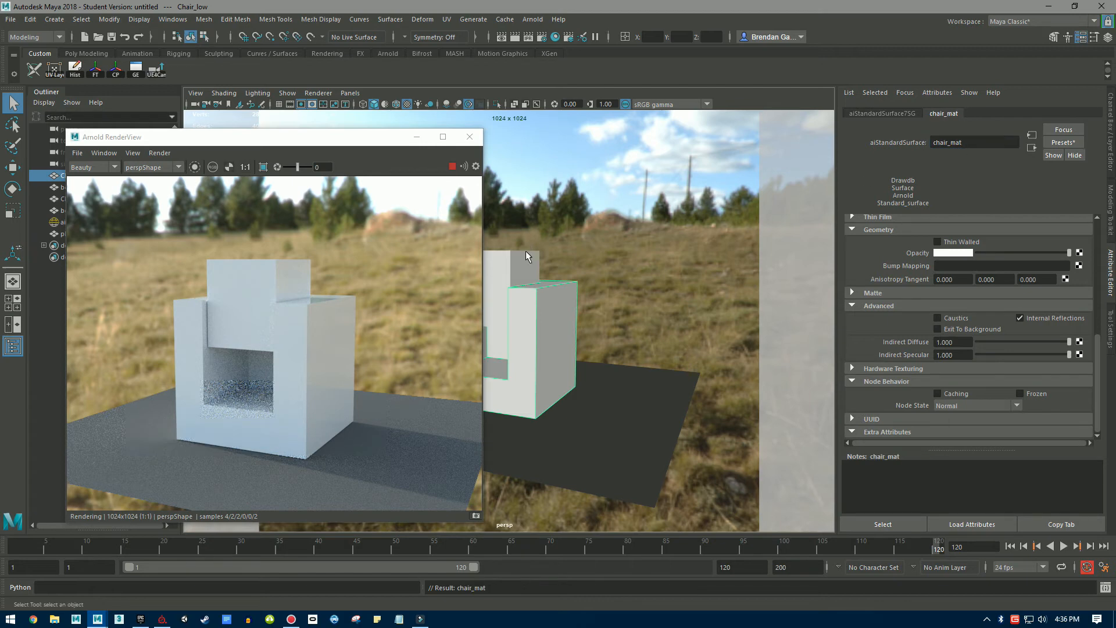
Delete the box_low mesh's construction history and rename its material box_mat.
left_click(526, 264)
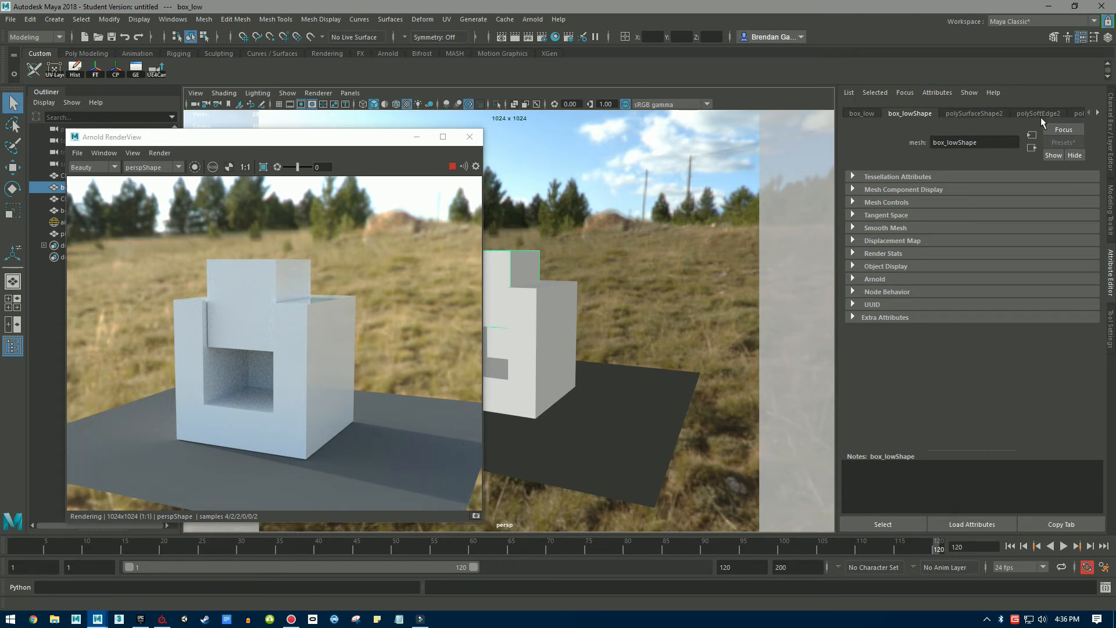
left_click(75, 68)
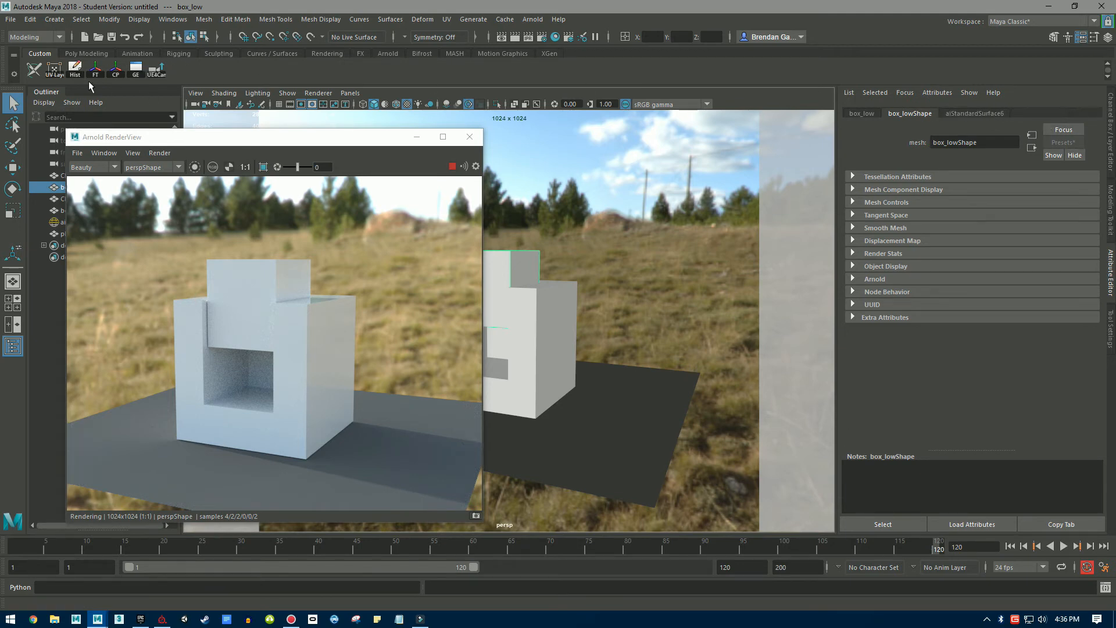
left_click(968, 114)
double_click(1001, 145)
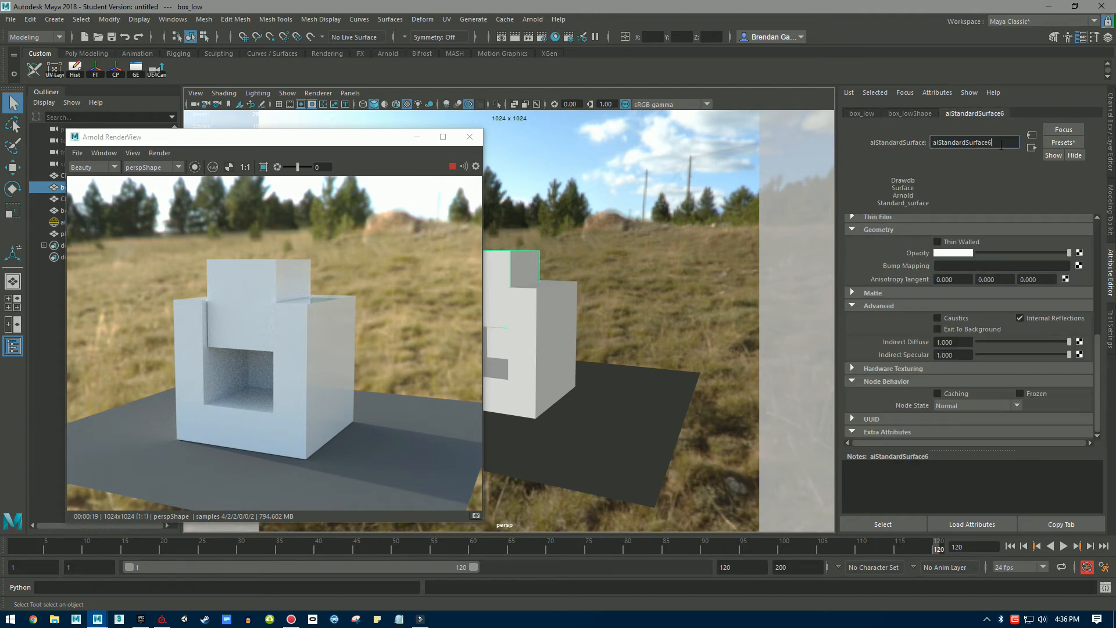
type("box_mat")
key("Return")
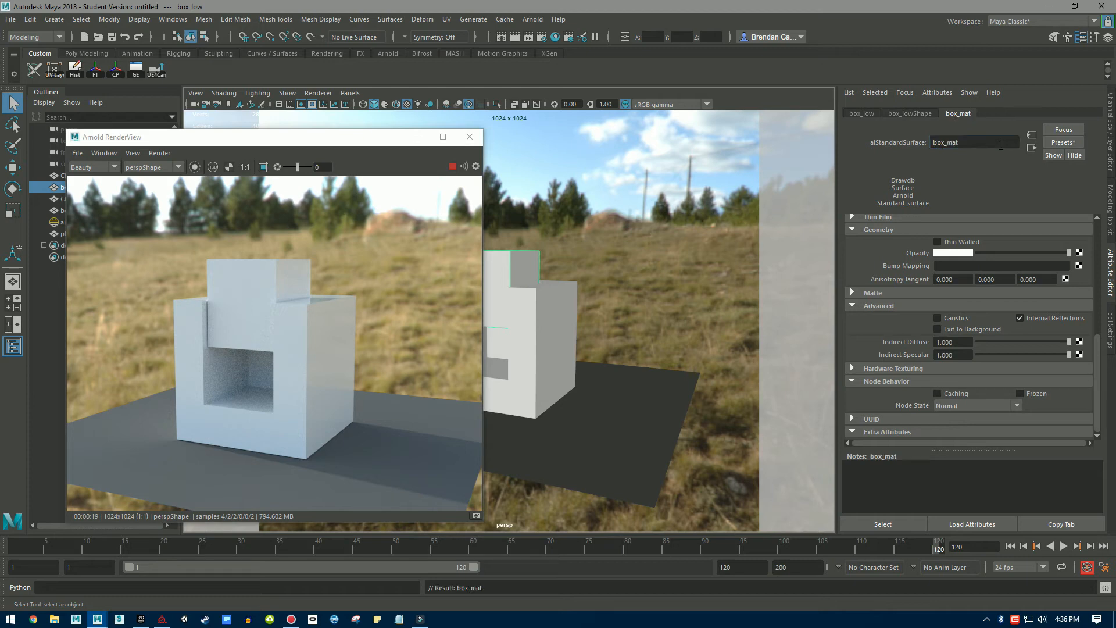
scroll(935, 276, "up", 10)
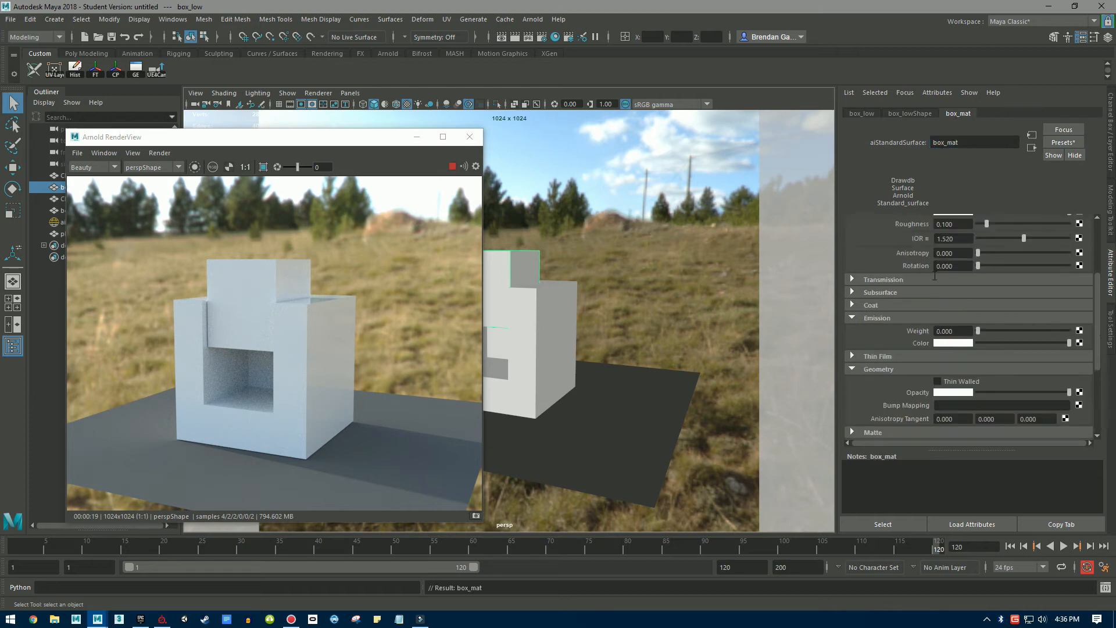
Bring the Hypershade back into view and graph the chair_mat material's network.
left_click_drag(353, 144, 841, 112)
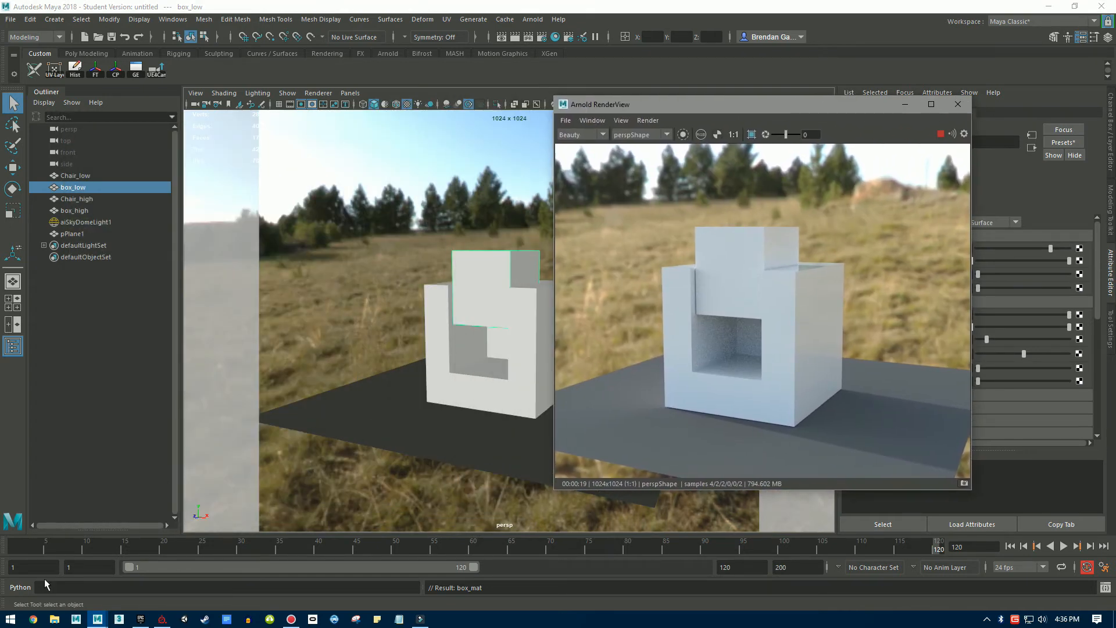
left_click_drag(1115, 98, 521, 81)
scroll(496, 344, "up", 3)
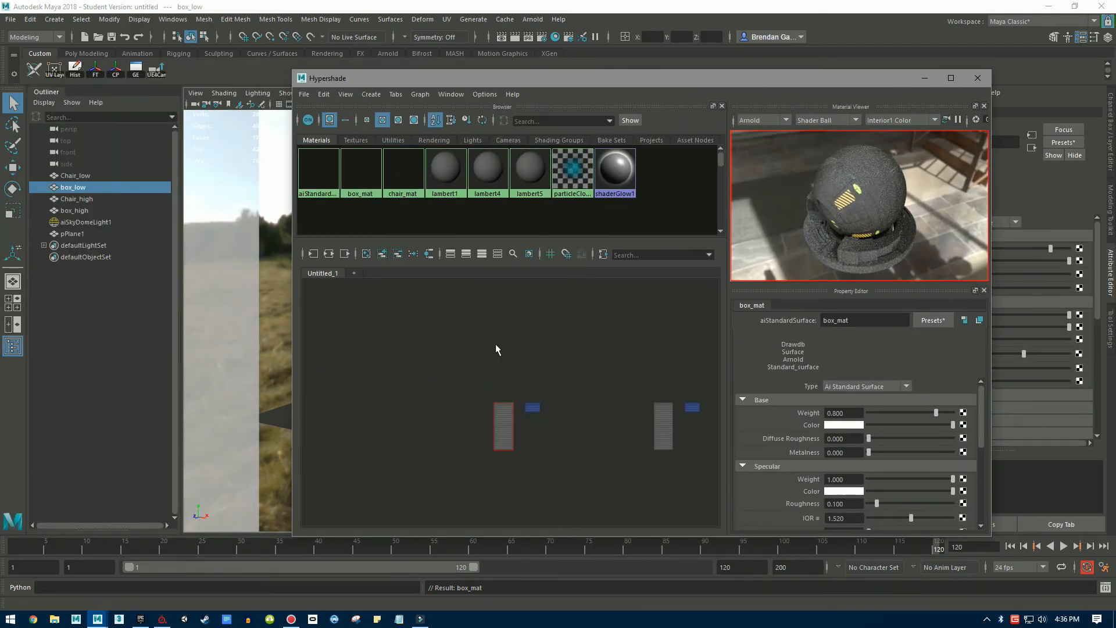
left_click_drag(615, 368, 564, 387)
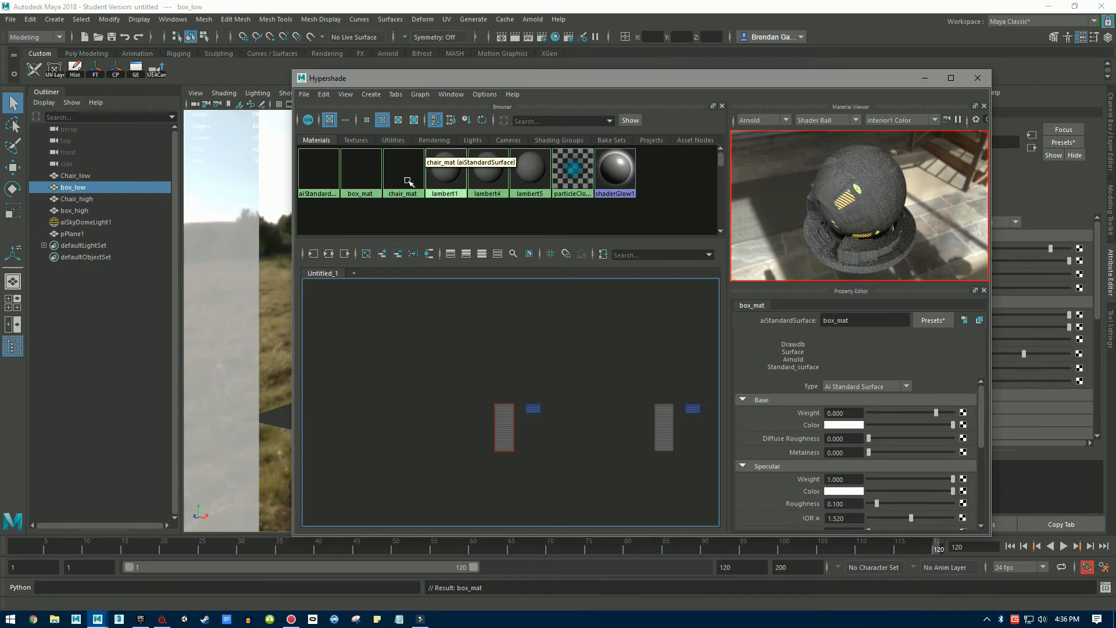
left_click(407, 179)
right_click(407, 181)
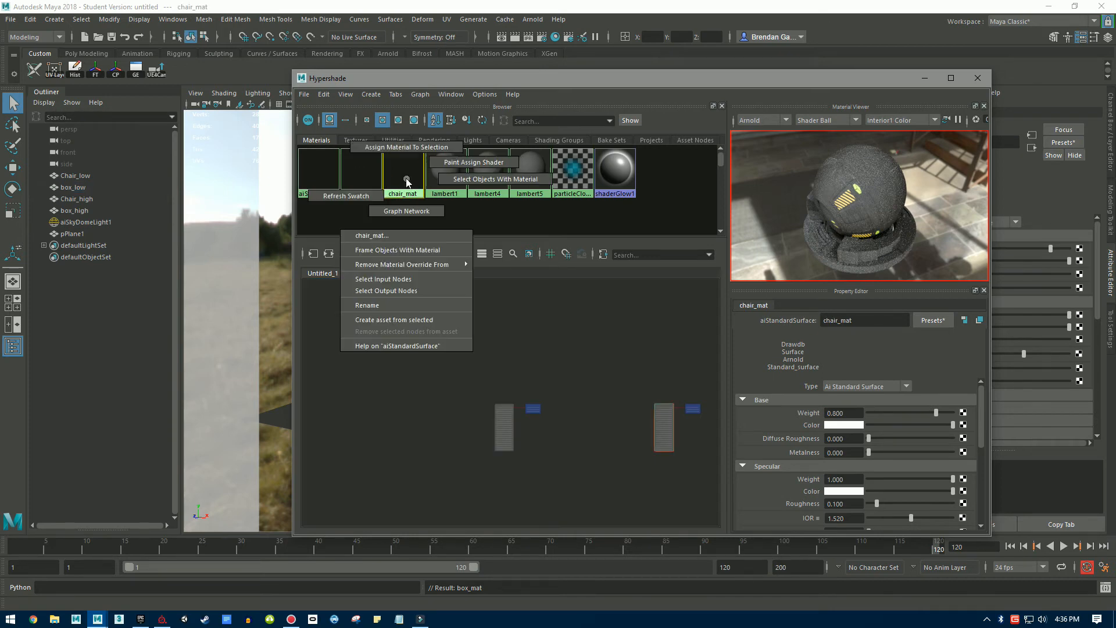
left_click(409, 211)
scroll(605, 392, "down", 5)
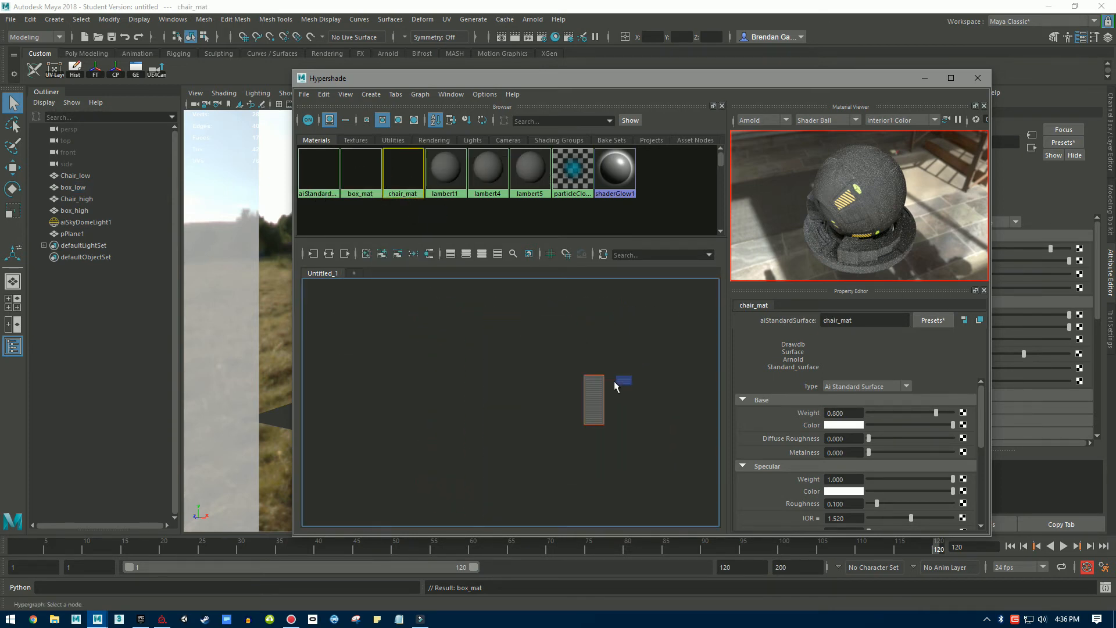
scroll(611, 382, "up", 3)
Import the six poly_low_Chair TIF textures from the desktop's SP_Demo2 folder into the chair_mat graph.
left_click(55, 620)
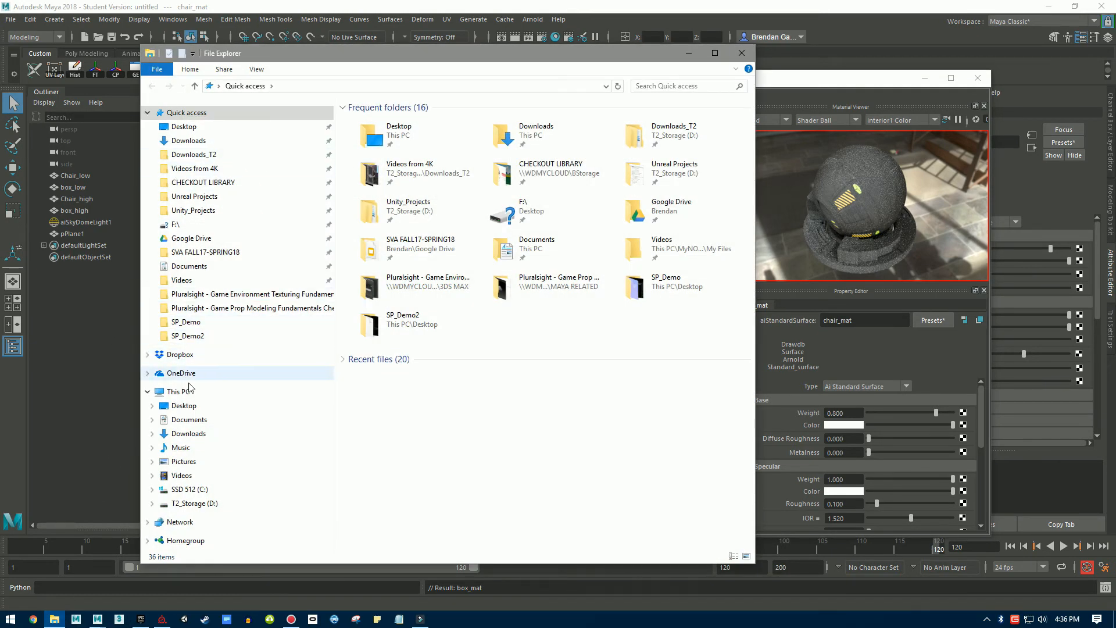
left_click(184, 406)
double_click(390, 196)
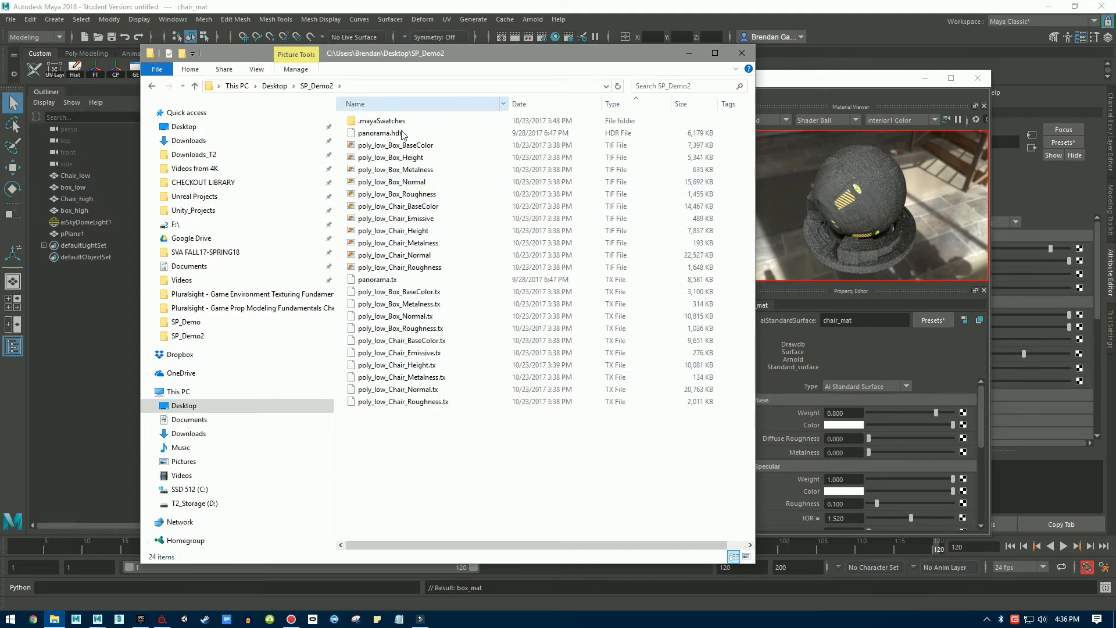
left_click_drag(443, 271, 412, 205)
left_click_drag(379, 53, 822, 96)
left_click_drag(860, 249, 404, 378)
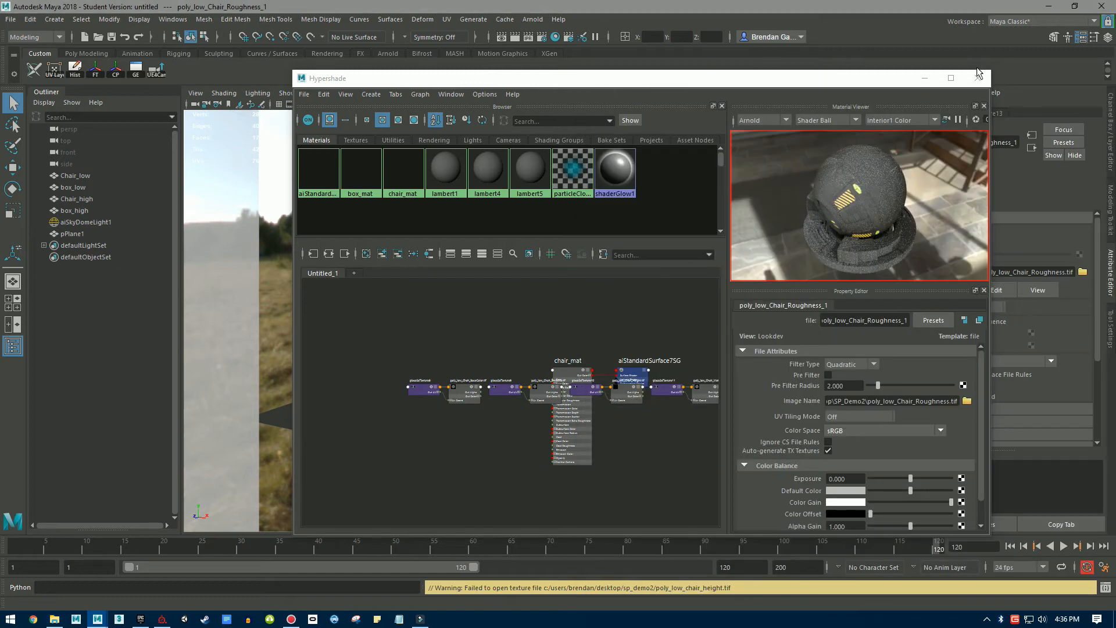
Select all nodes in the Hypershade graph and regraph them so the chair textures line up in a column.
left_click(526, 329)
scroll(526, 329, "down", 2)
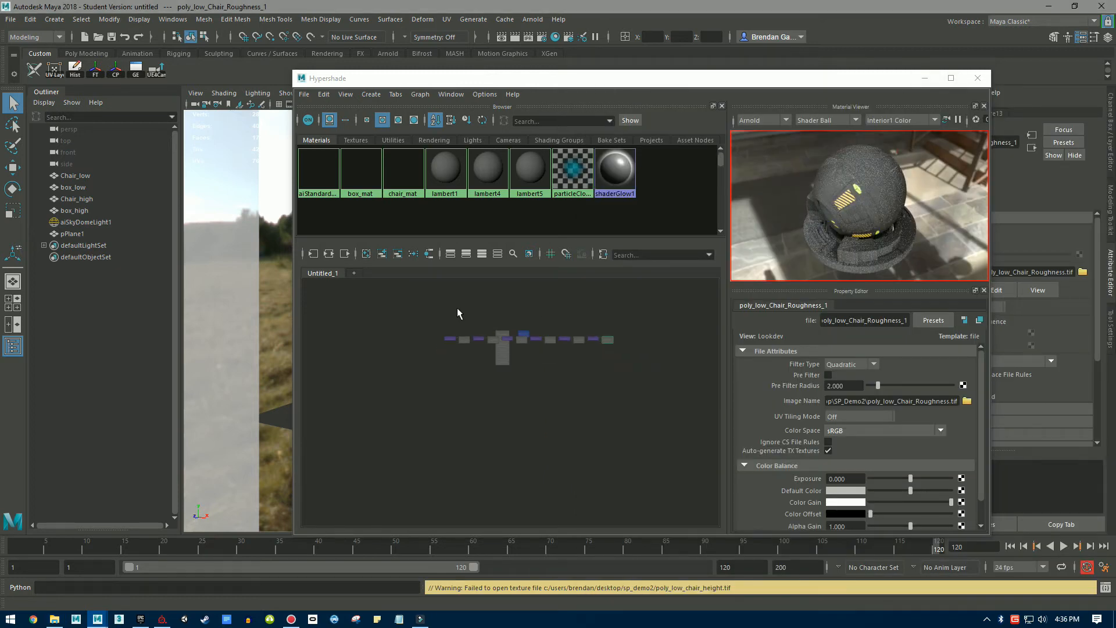
left_click_drag(422, 308, 666, 384)
scroll(574, 393, "down", 1)
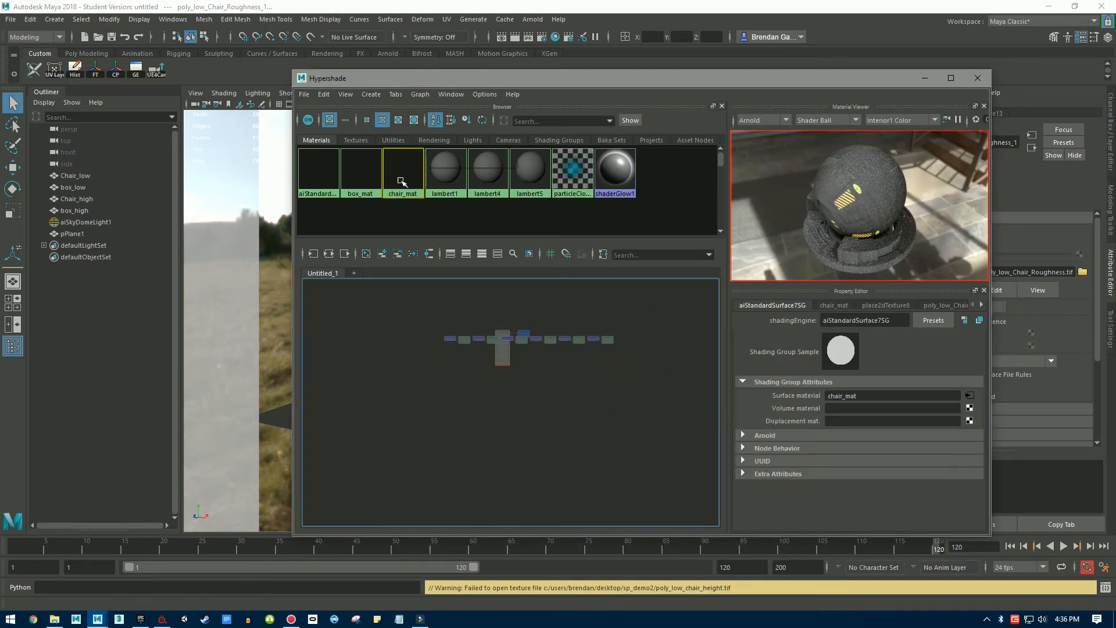
left_click(329, 255)
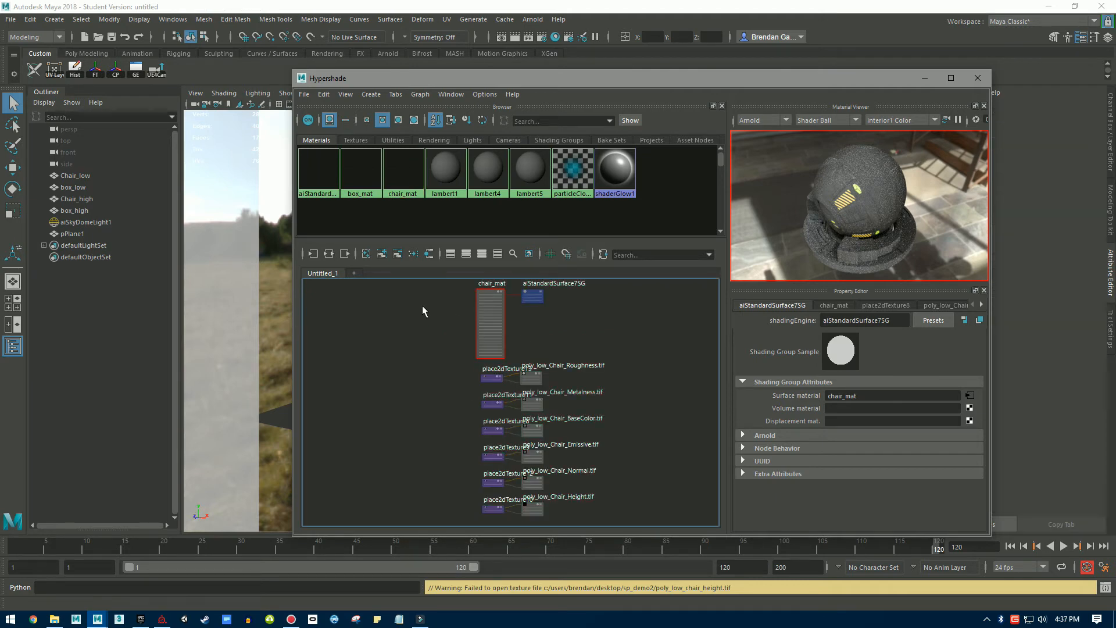
Move the chair_mat node and its shading group to the right of the chair texture nodes.
left_click_drag(411, 305, 562, 296)
left_click_drag(490, 302, 636, 361)
middle_click_drag(637, 347, 543, 315, "alt")
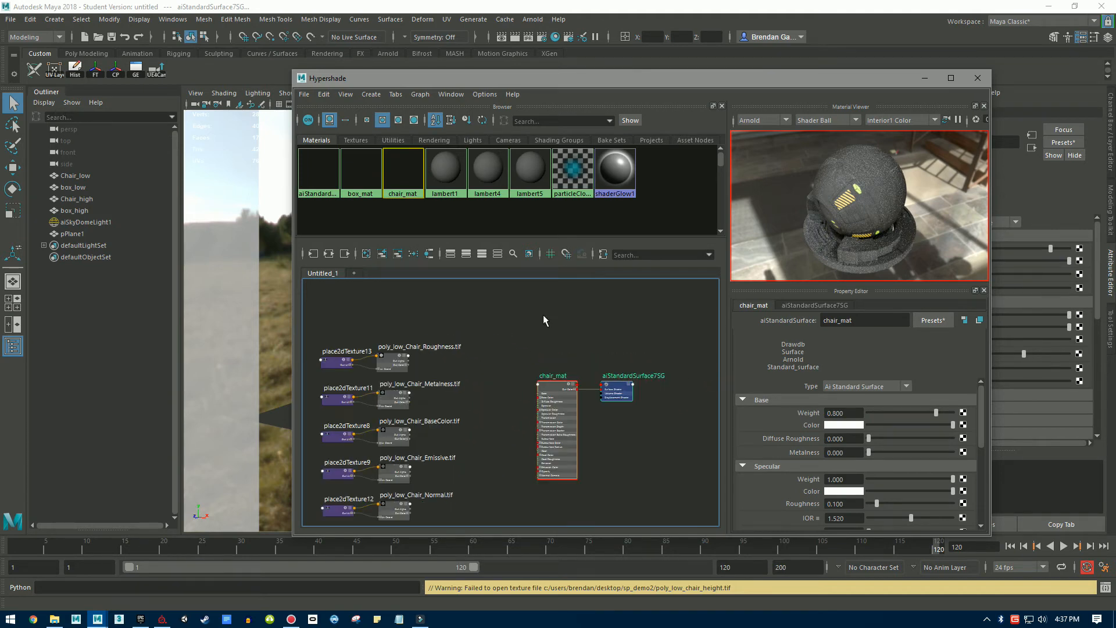
right_click_drag(543, 316, 600, 316, "alt")
middle_click_drag(600, 316, 603, 278, "alt")
right_click_drag(602, 279, 568, 305, "alt")
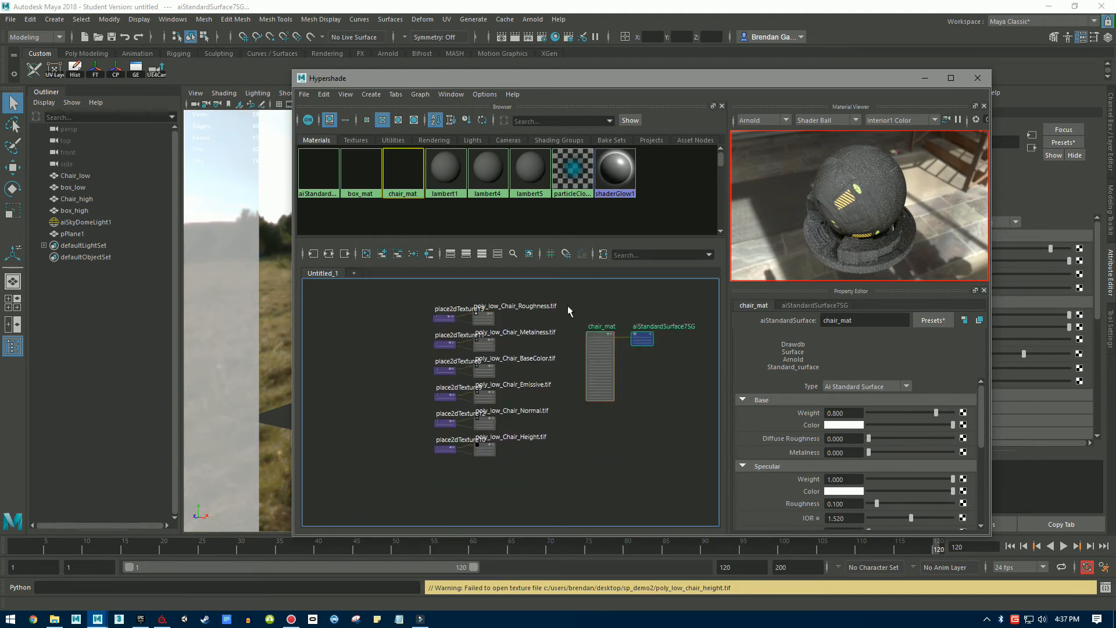
Arrange the chair texture nodes in the order BaseColor, Metalness, Roughness, Emissive, Normal and Height.
mouse_move(488, 371)
left_mouse_down()
mouse_move(458, 282)
mouse_move(499, 286)
mouse_move(505, 391)
mouse_move(491, 368)
left_mouse_up()
left_click_drag(428, 319, 491, 319, "shift")
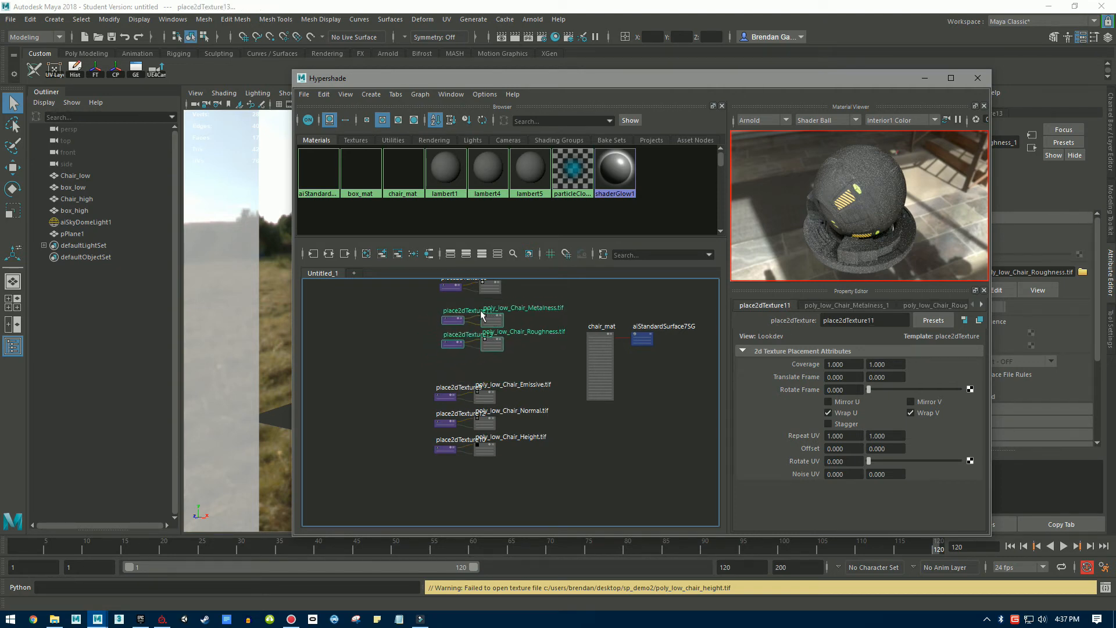
scroll(416, 372, "up", 3)
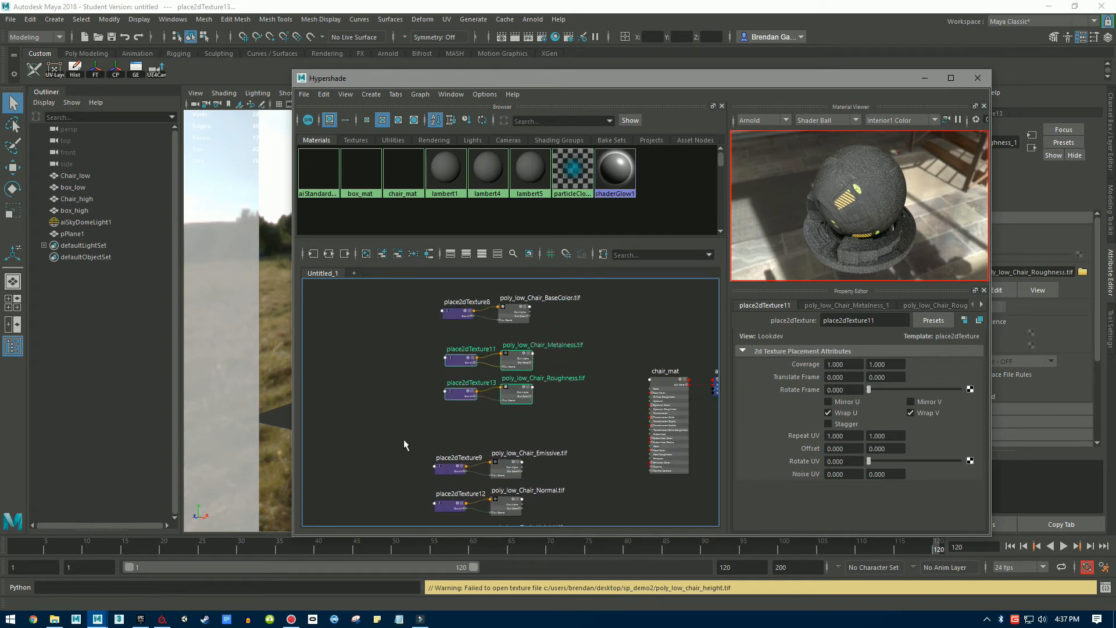
left_click_drag(468, 455, 512, 417)
scroll(443, 476, "down", 2)
left_click_drag(413, 455, 489, 475)
scroll(494, 458, "up", 1)
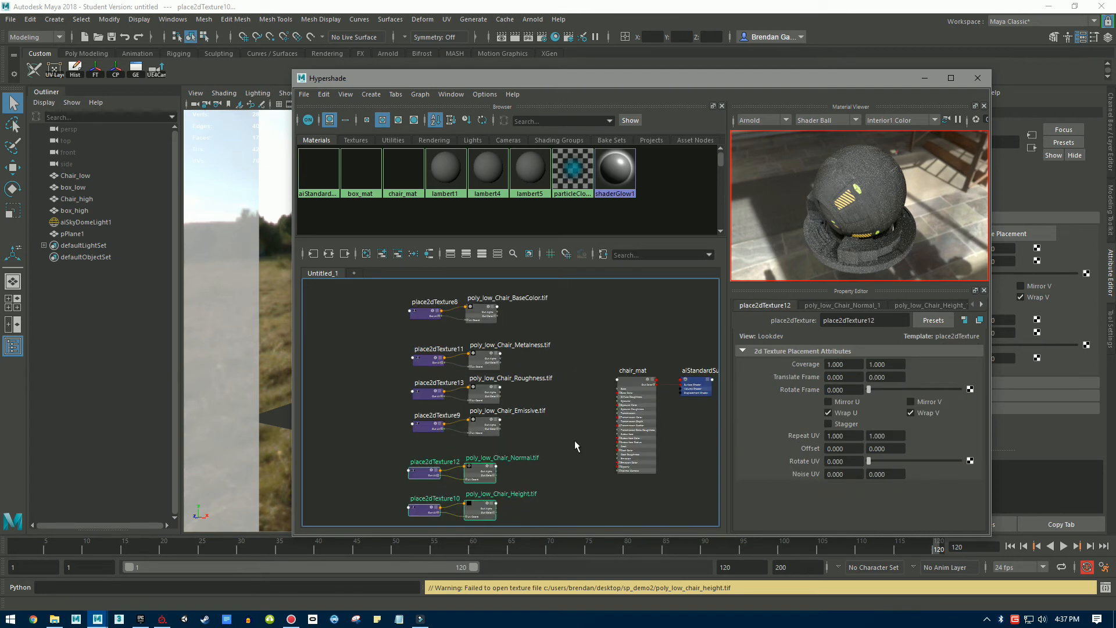
Move the chair_mat node up in the graph so it sits beside the BaseColor and Metalness textures.
middle_click_drag(567, 391, 566, 416, "alt")
scroll(566, 416, "up", 1)
scroll(566, 416, "down", 1)
scroll(566, 417, "up", 1)
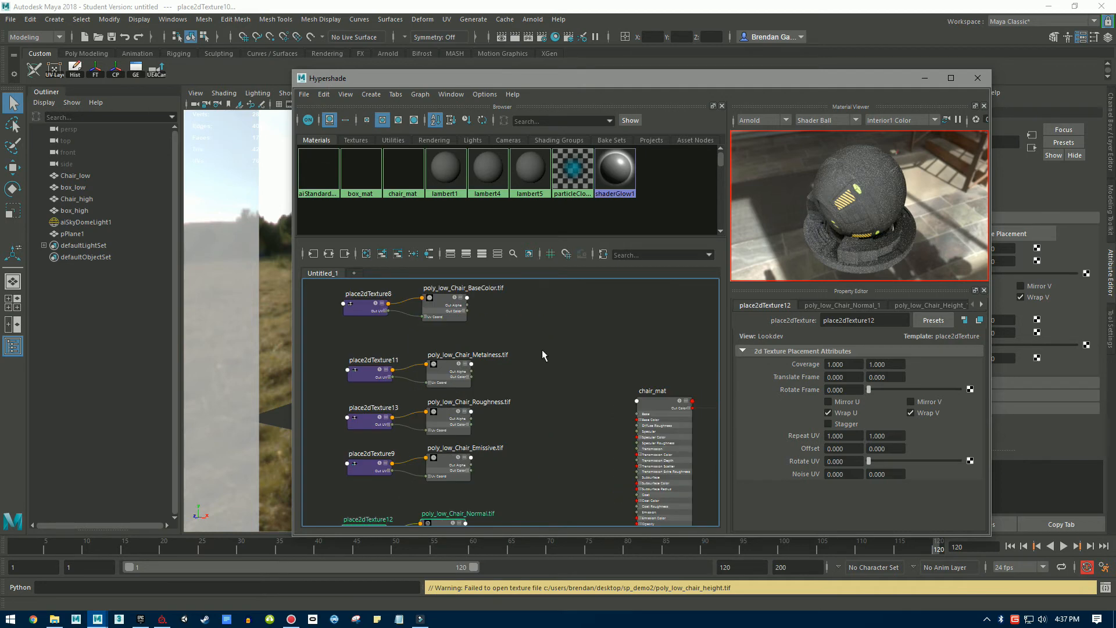
scroll(512, 341, "down", 1)
middle_click_drag(525, 343, 531, 350, "alt")
scroll(532, 350, "up", 2)
scroll(531, 350, "down", 2)
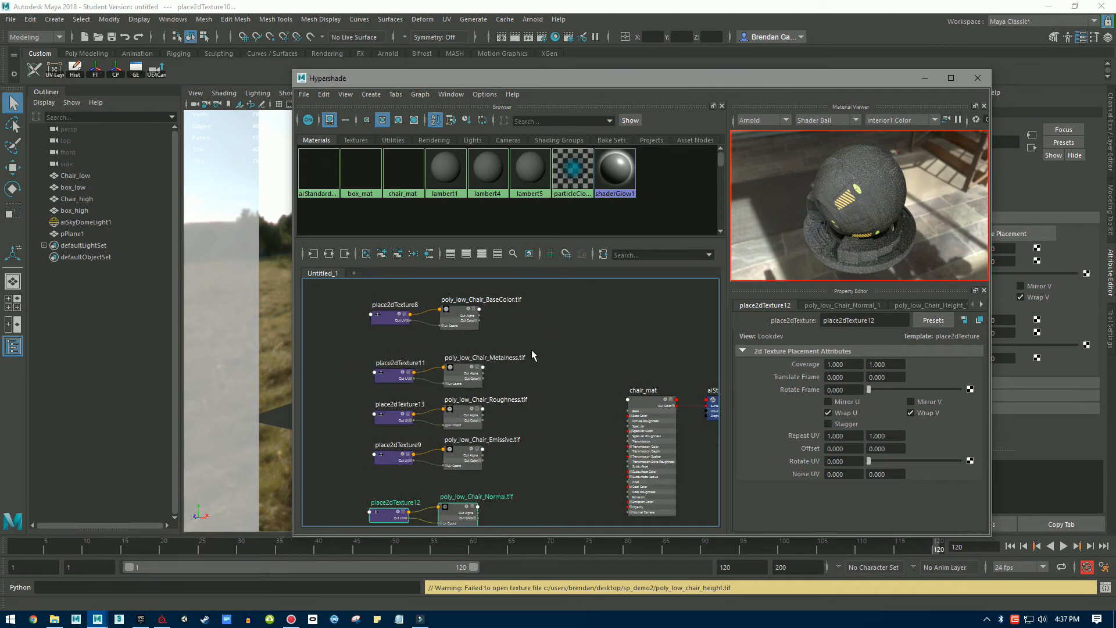
mouse_move(599, 356)
left_mouse_down()
mouse_move(674, 423)
mouse_move(610, 322)
left_mouse_up()
scroll(553, 319, "up", 1)
scroll(543, 320, "down", 1)
middle_click_drag(542, 320, 565, 331, "alt")
scroll(566, 332, "up", 1)
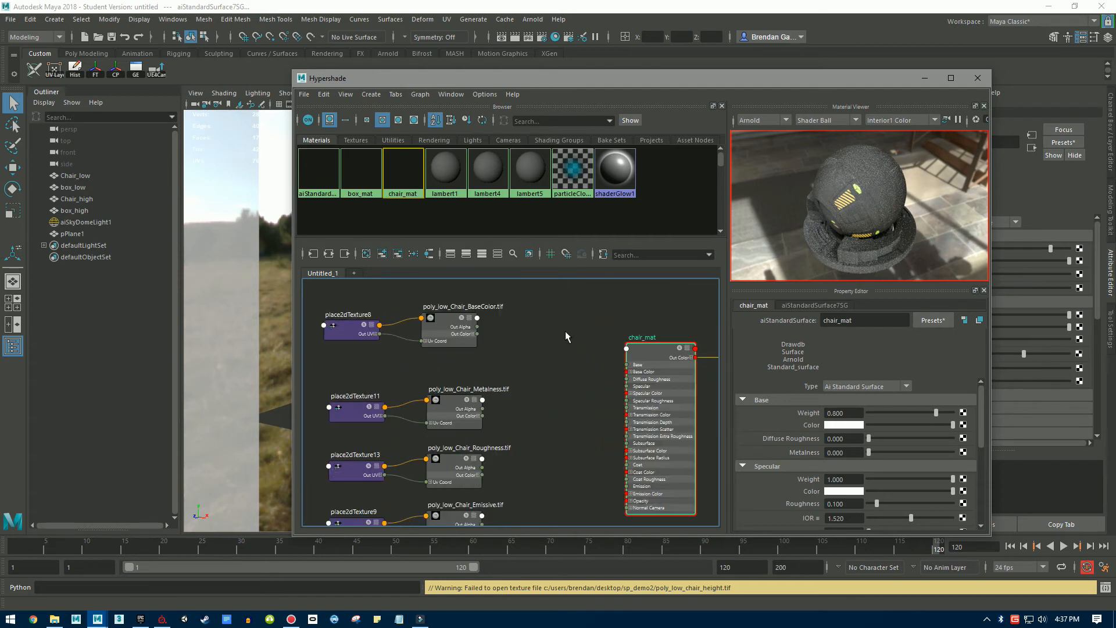
Set the filter type of the poly_low_Chair_BaseColor texture to Off.
left_click(443, 324)
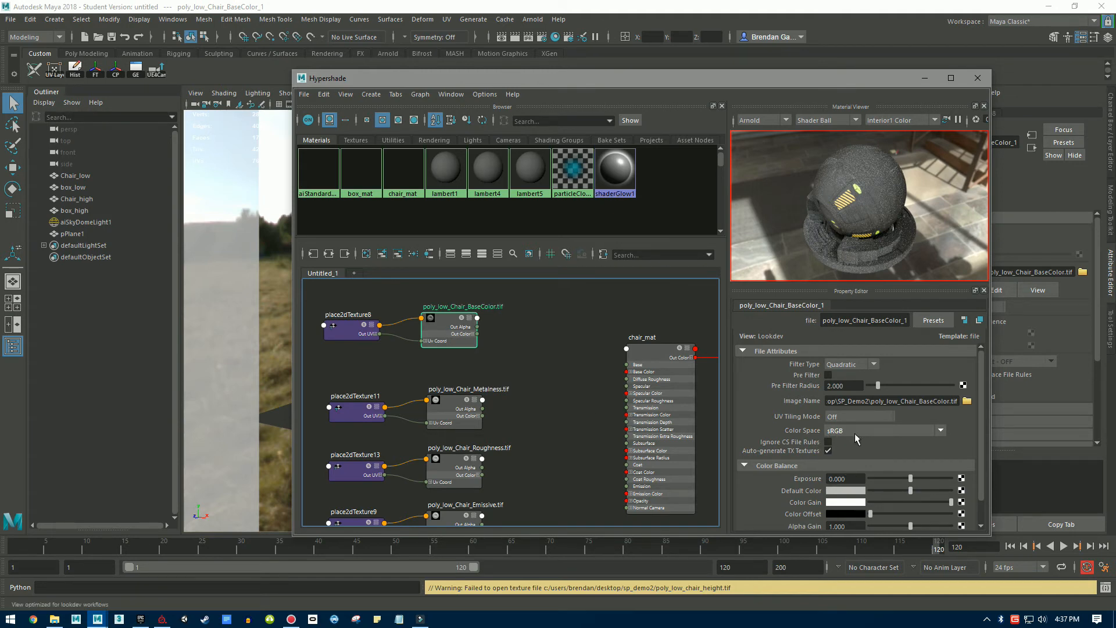
left_click(857, 365)
left_click(849, 368)
left_click(847, 367)
left_click(844, 374)
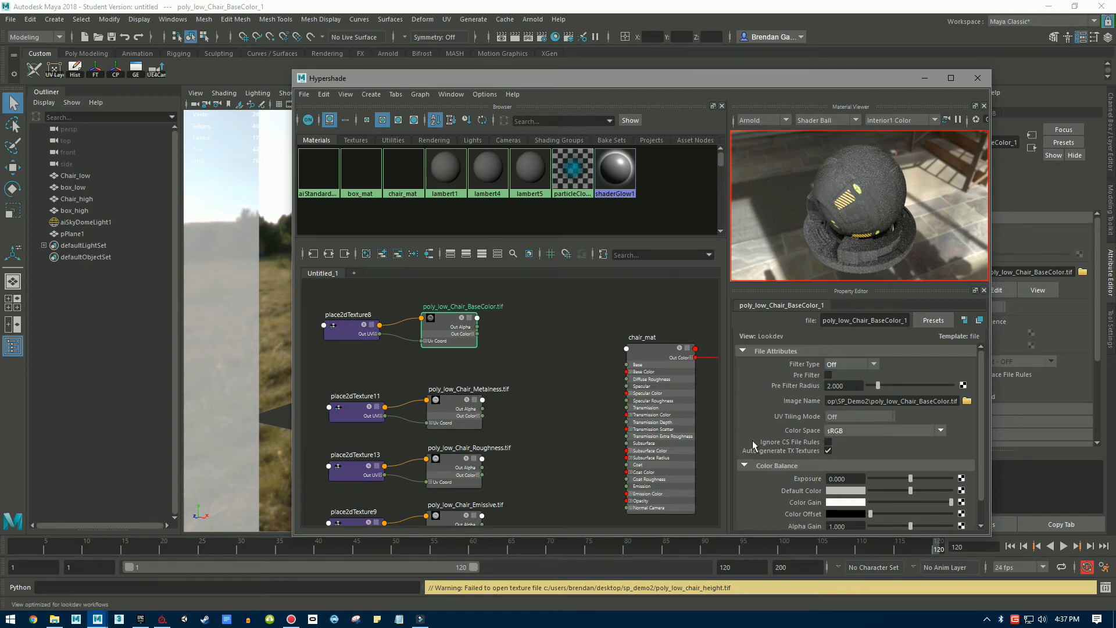
scroll(753, 445, "down", 2)
Set the chair's Metalness texture to Raw color space and filter type Off, with Alpha Is Luminance enabled.
left_click(452, 413)
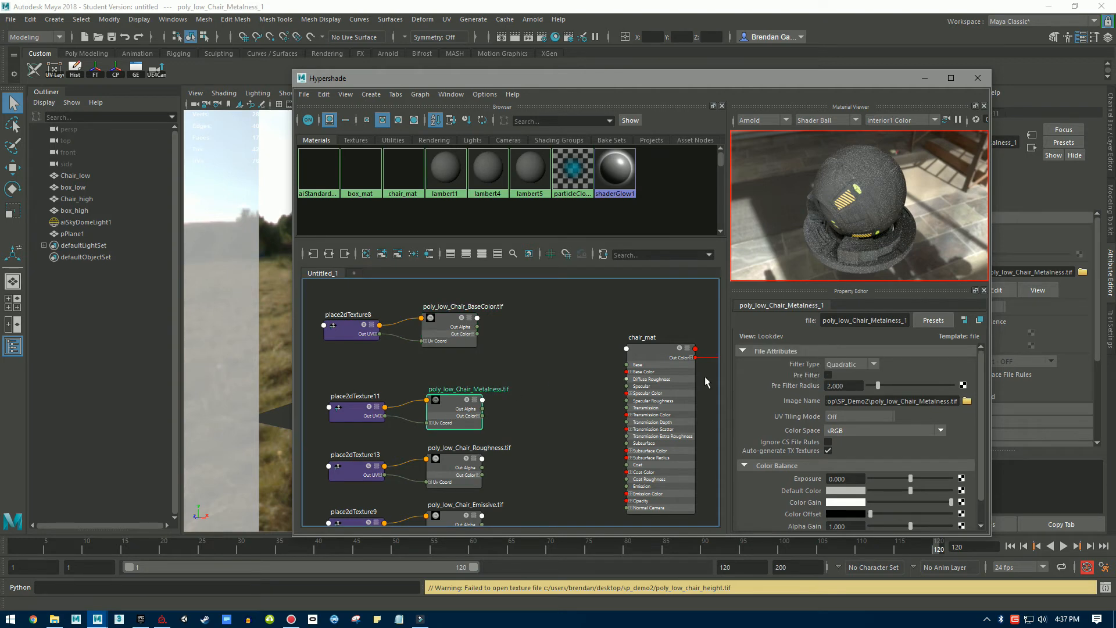
left_click(848, 435)
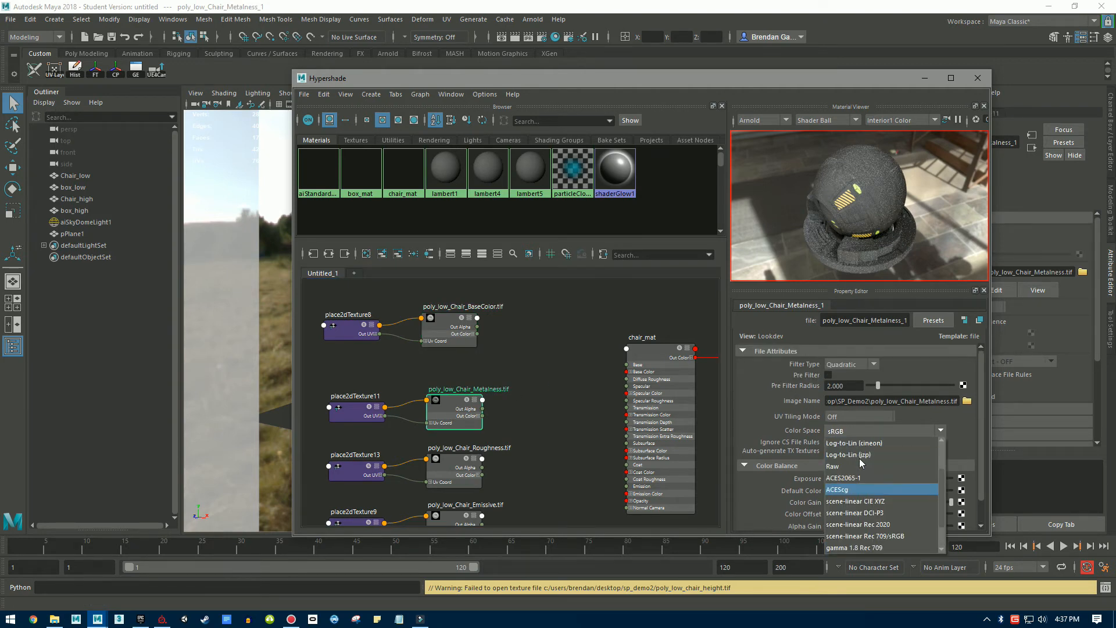
left_click(844, 503)
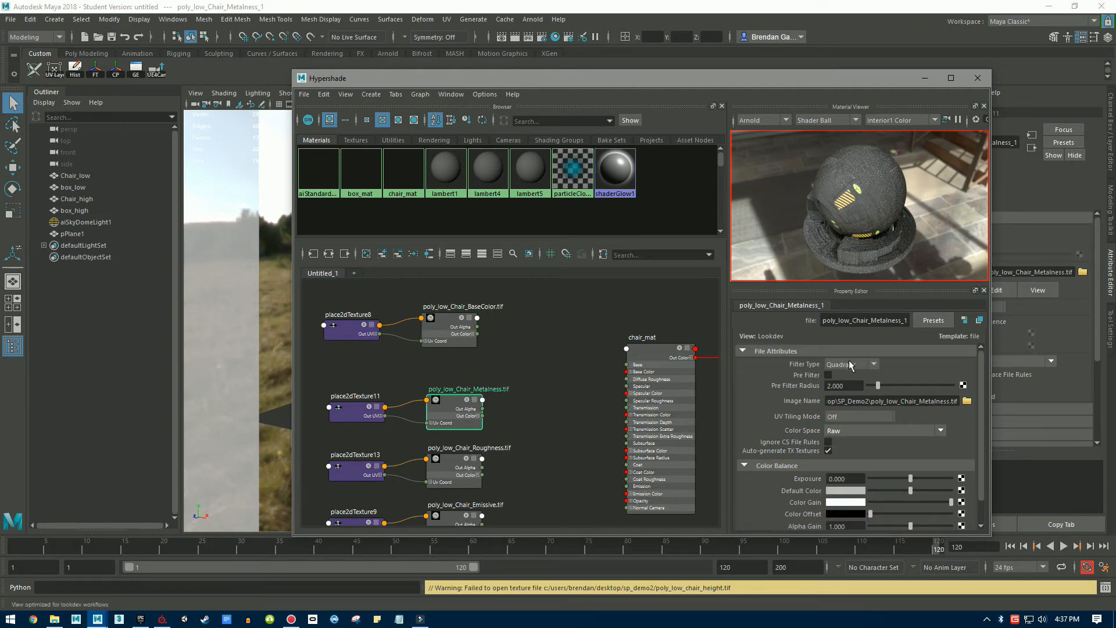
left_click(852, 364)
left_click(849, 375)
scroll(849, 375, "down", 1)
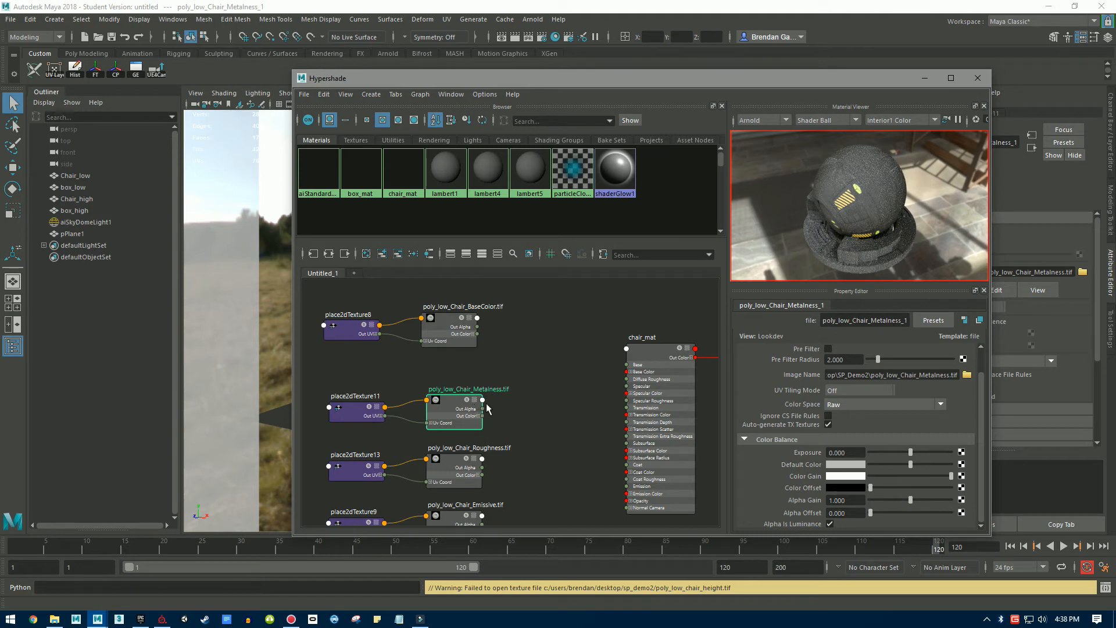
Set the chair's Roughness texture to Raw color space and filter type Off, and enable Alpha Is Luminance.
left_click(456, 463)
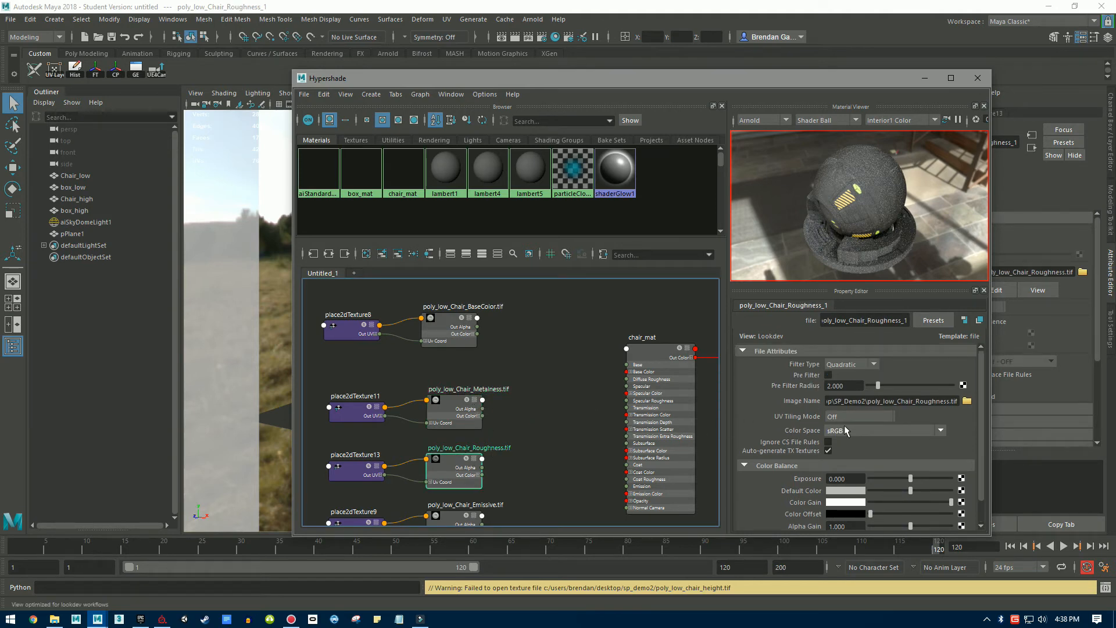
left_click(846, 430)
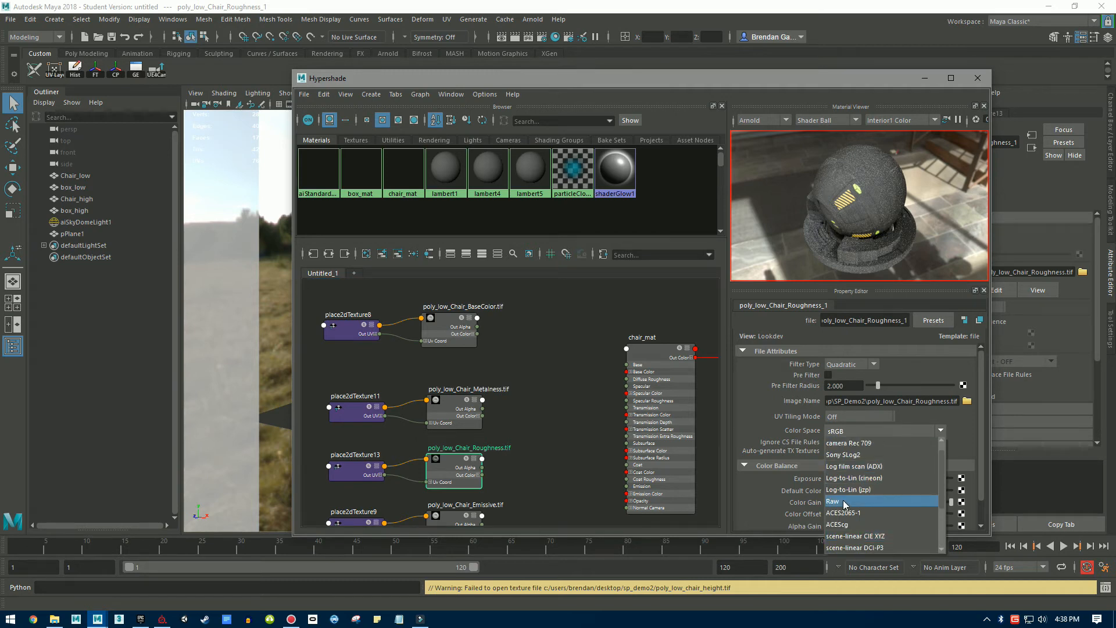
left_click(845, 502)
left_click(846, 365)
left_click(846, 376)
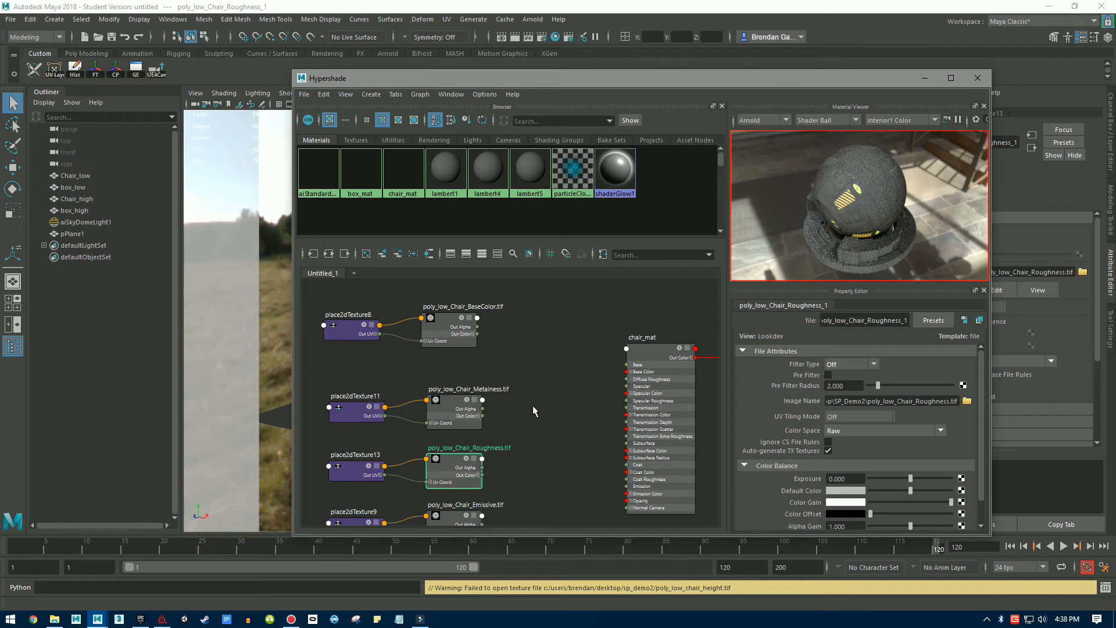
middle_click_drag(547, 442, 555, 370, "alt")
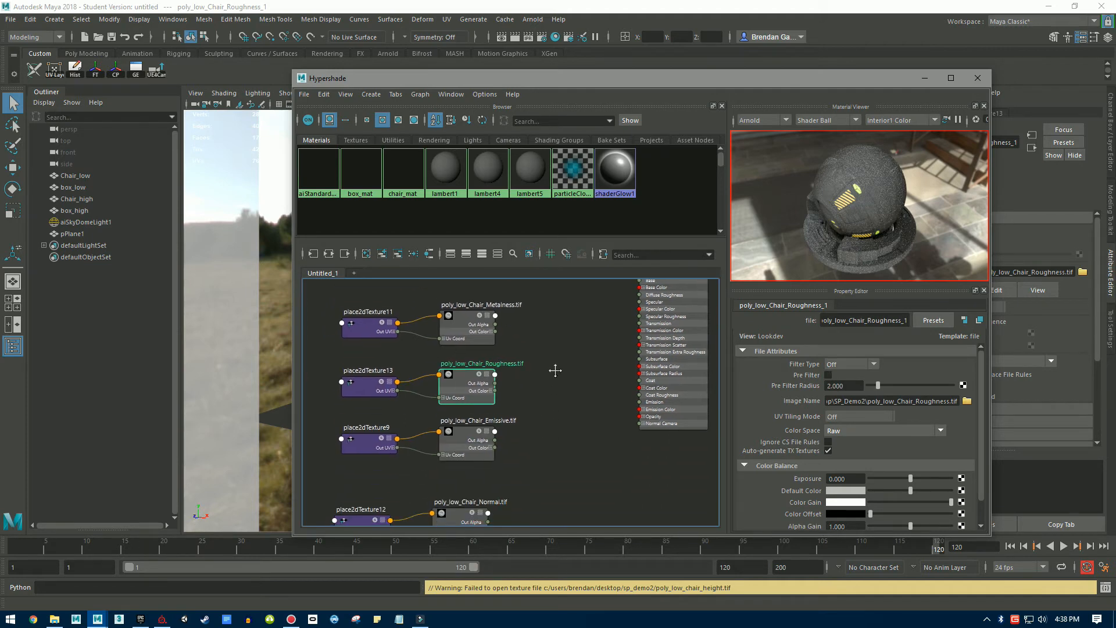
left_click(471, 432)
left_click(471, 380)
scroll(830, 462, "down", 1)
left_click(830, 524)
Set the filter type to Off for the chair's Emissive and Normal textures.
left_click(469, 434)
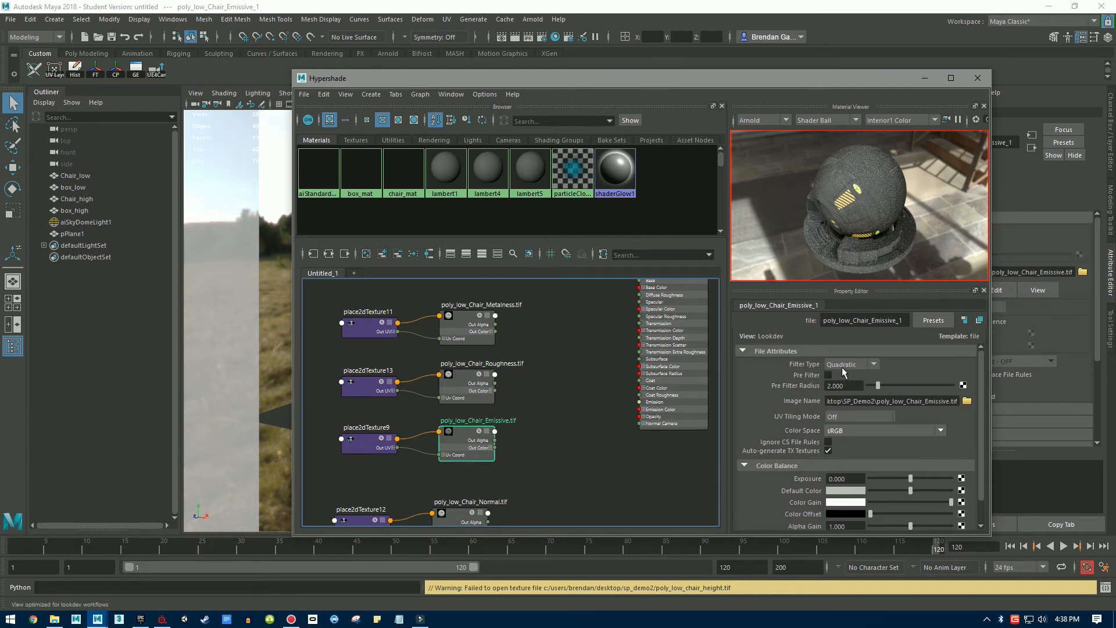
left_click(842, 365)
left_click(842, 376)
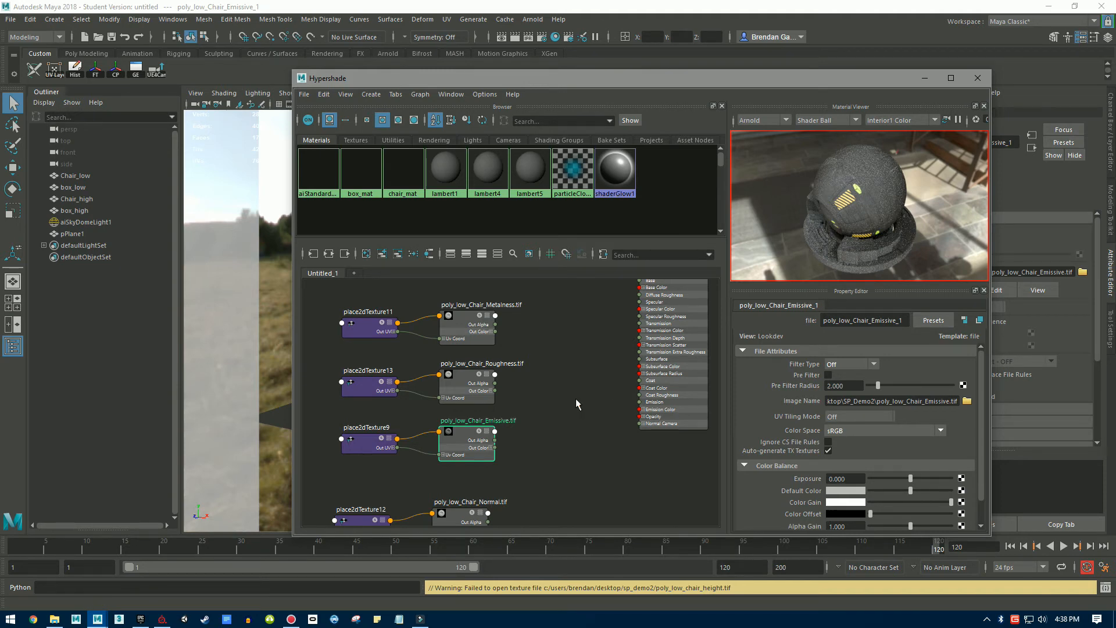
scroll(576, 399, "down", 2)
left_click(494, 486)
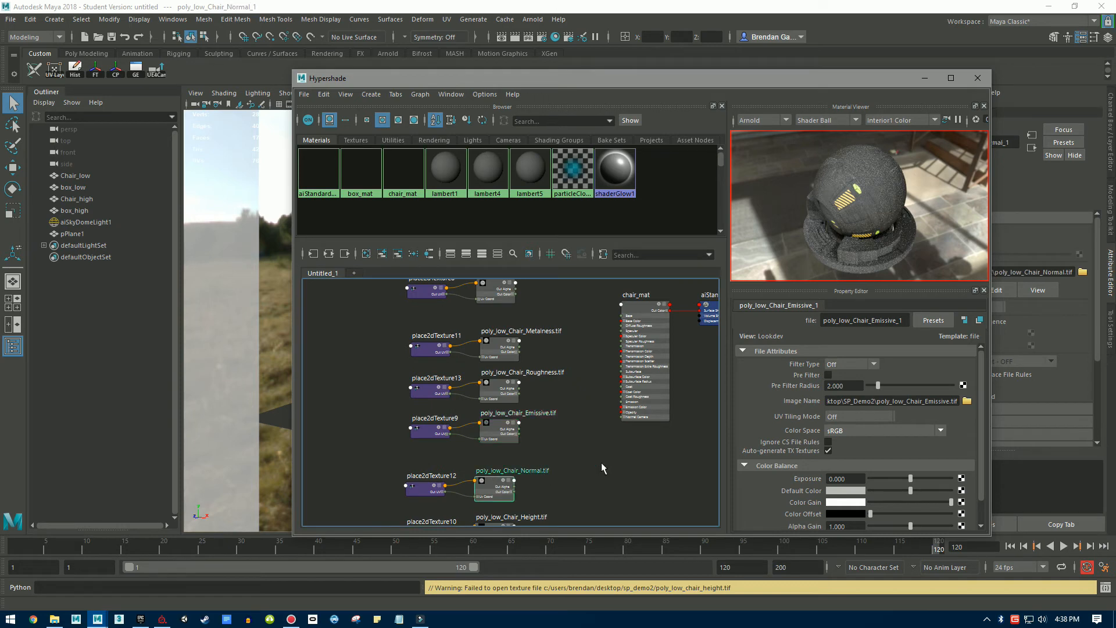
left_click(848, 363)
left_click(849, 377)
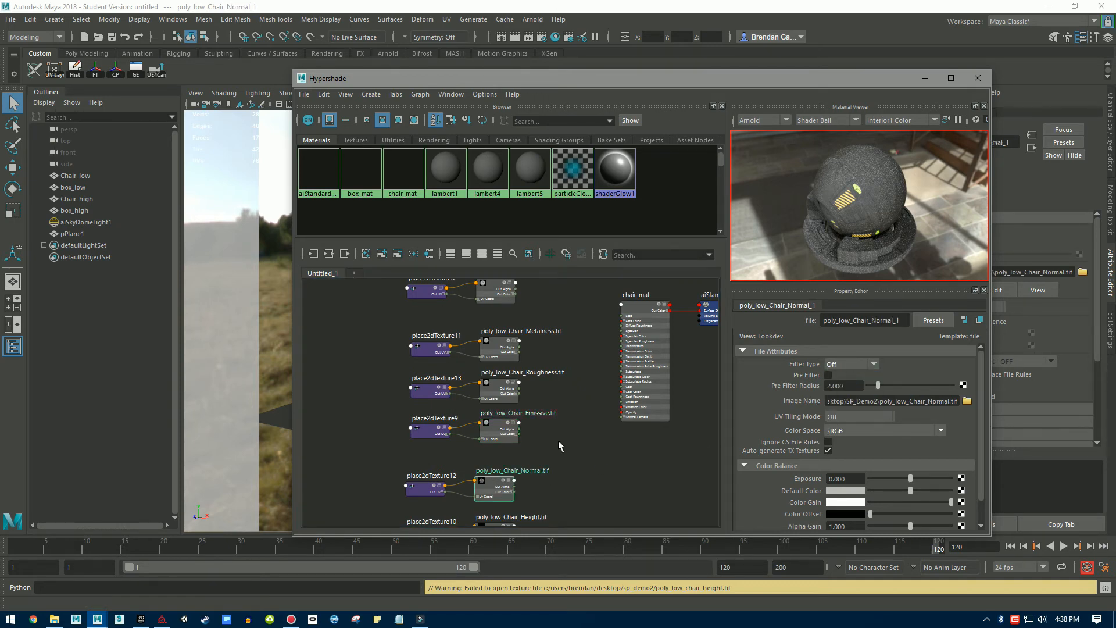
Connect the Out Color of the chair's BaseColor texture to the Base Color of chair_mat.
middle_click_drag(561, 385, 532, 408, "alt")
scroll(544, 396, "up", 2)
middle_click_drag(560, 357, 553, 404, "alt")
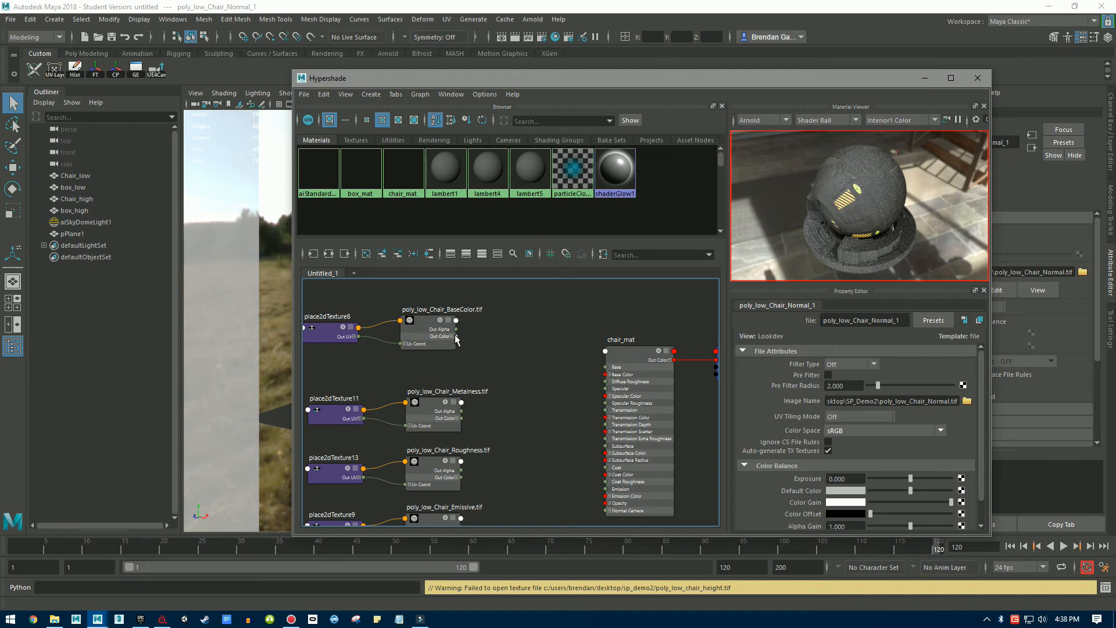
left_click_drag(456, 337, 605, 377)
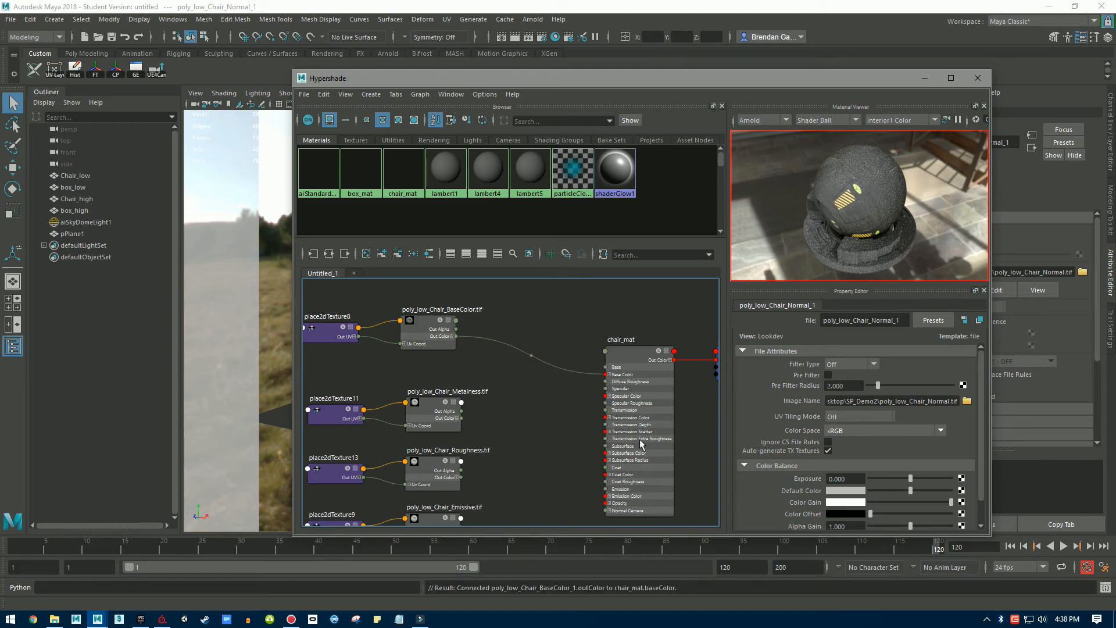
Place the Hypershade and Arnold RenderView windows side by side, and move the chair_mat node closer to its textures.
left_click_drag(681, 75, 445, 65)
left_click_drag(757, 113, 871, 121)
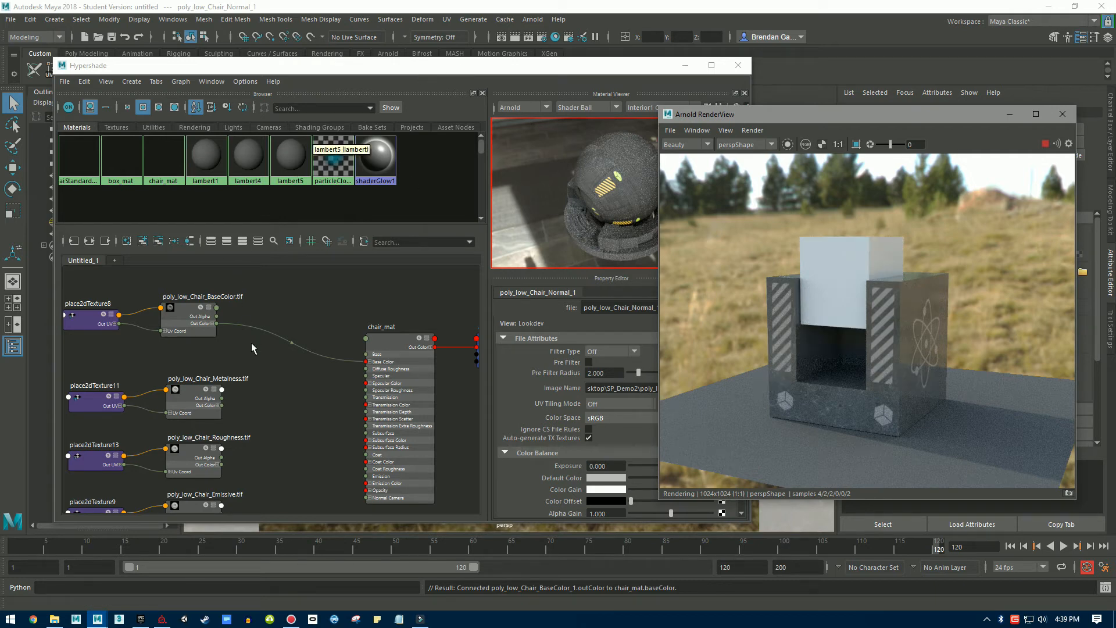
left_click(386, 338)
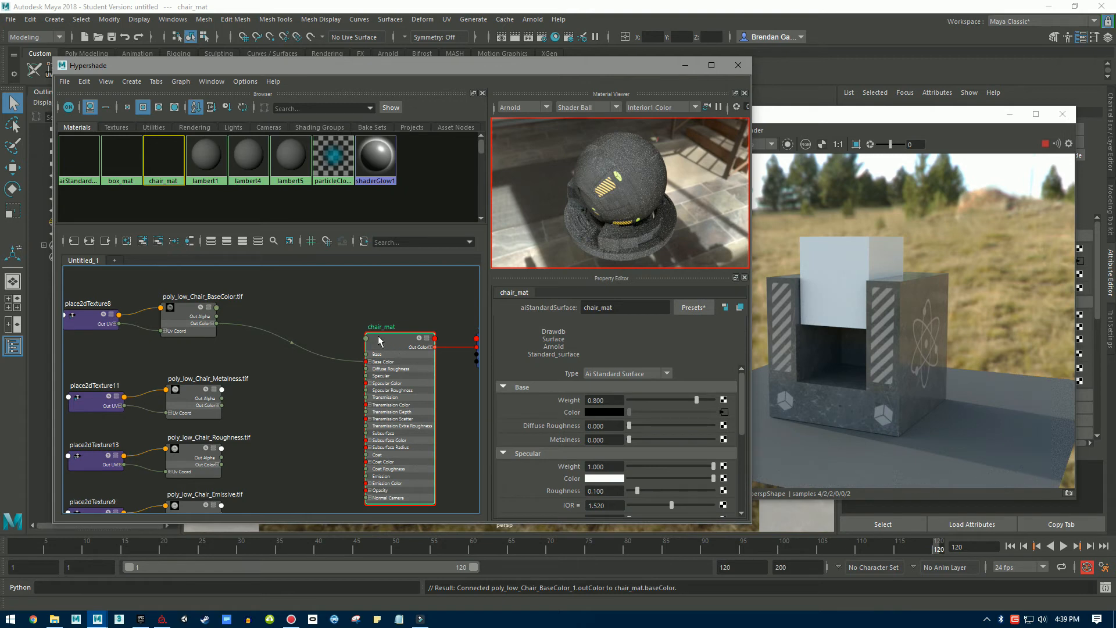
left_click_drag(393, 340, 368, 323)
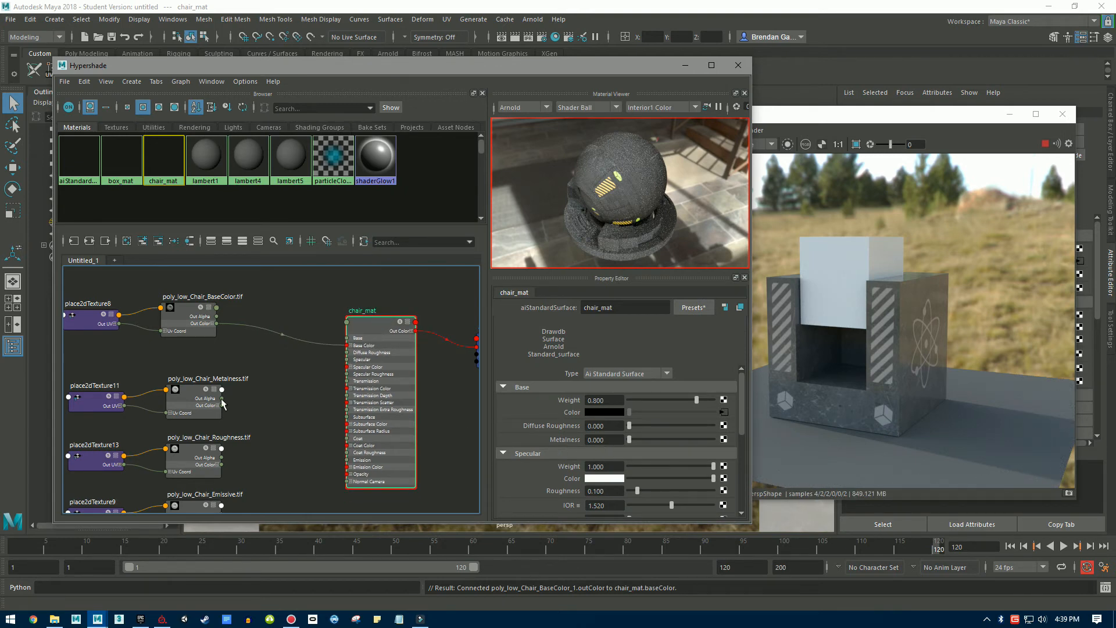
Link the Metalness and Roughness textures to chair_mat's Metalness and specular Roughness, and set its base weight to 1.
middle_click_drag(187, 386, 501, 466)
middle_click_drag(556, 443, 556, 444)
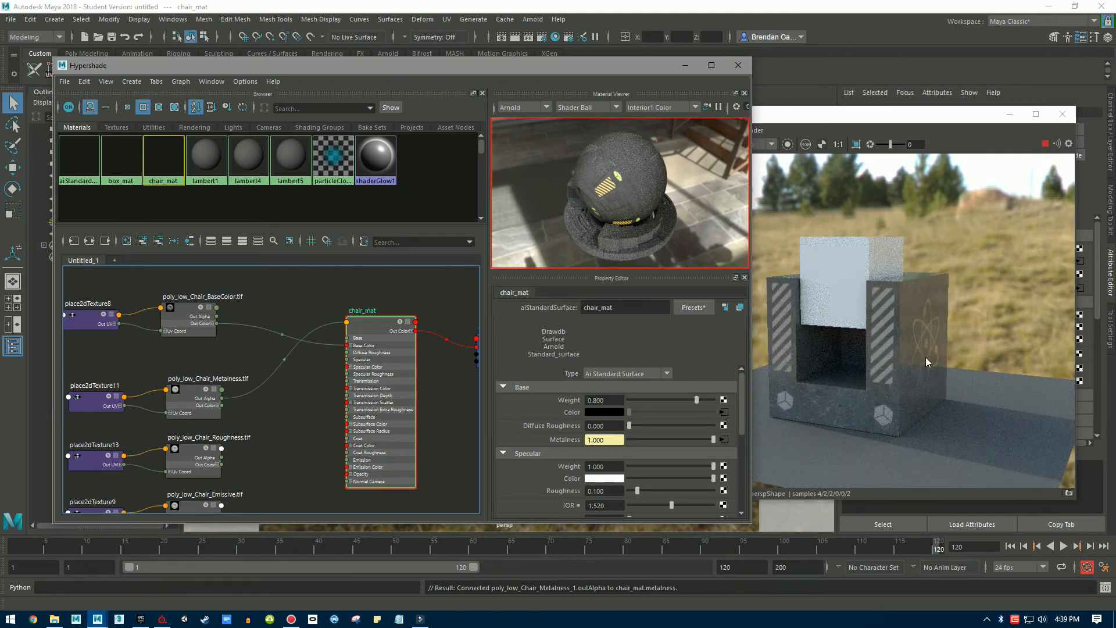
left_click_drag(696, 399, 716, 400)
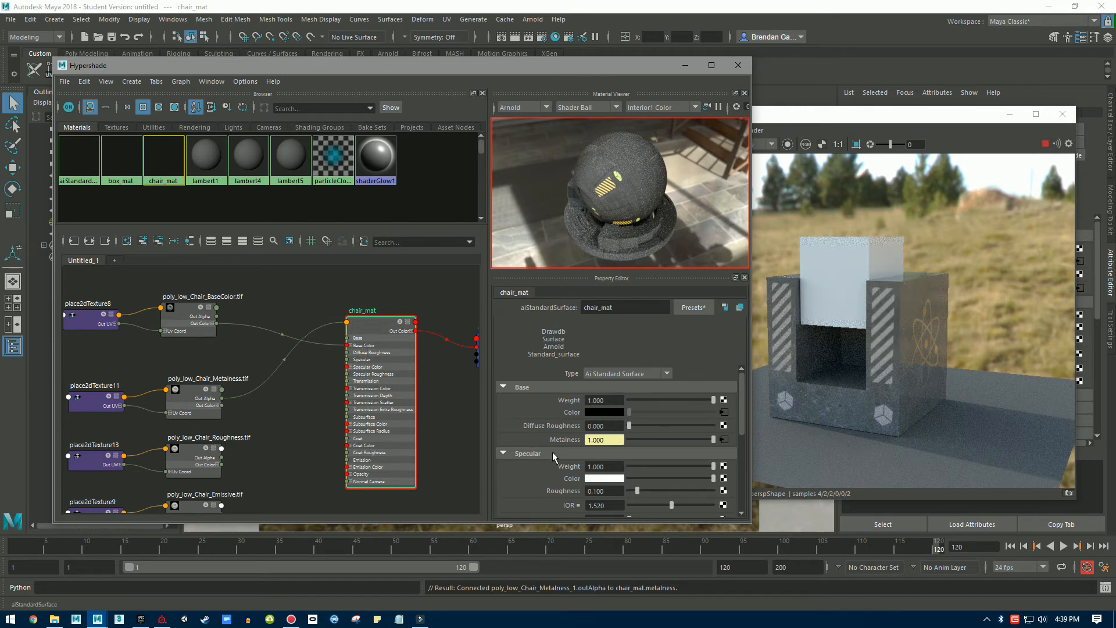
scroll(552, 452, "down", 2)
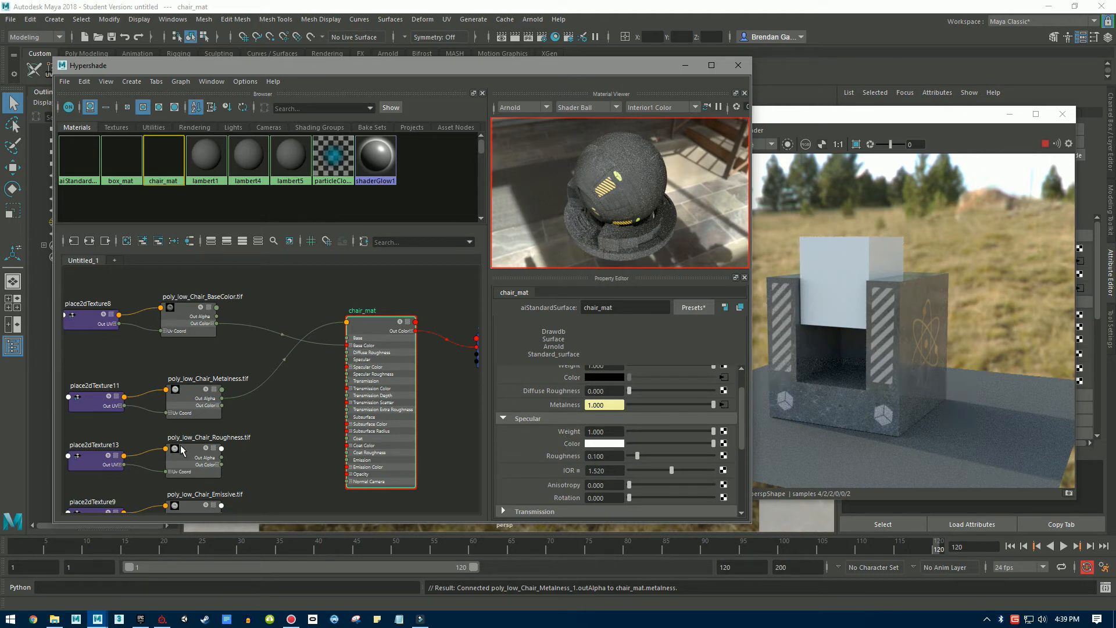
middle_click_drag(197, 452, 560, 456)
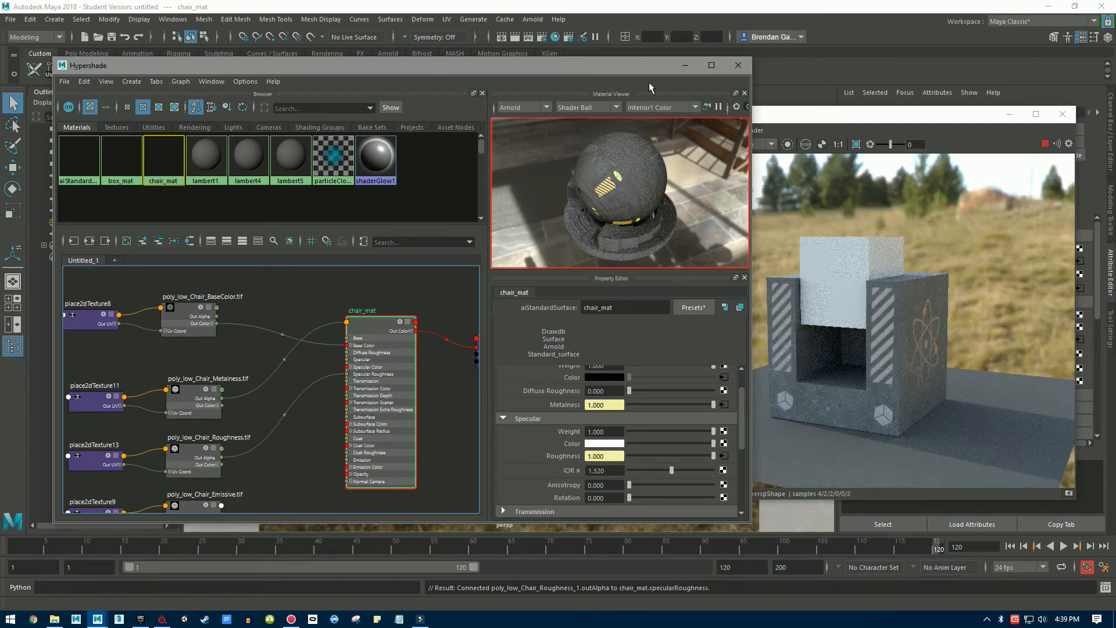
Set Arnold's Camera (AA) samples to 2, and orbit the render preview to a lower view of the model.
left_click(542, 36)
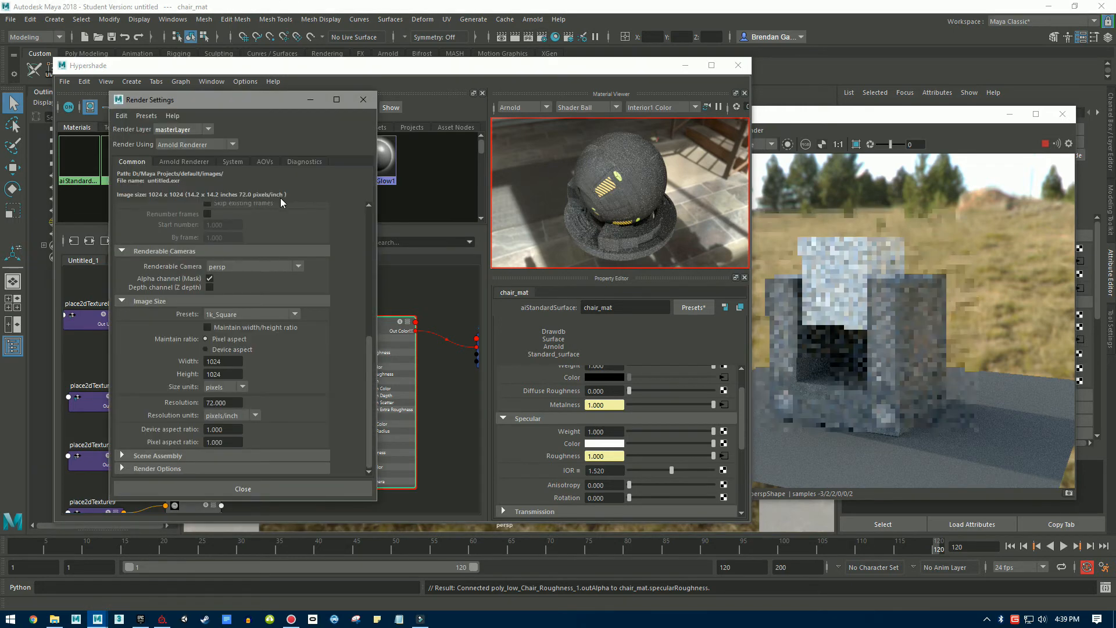
left_click(184, 161)
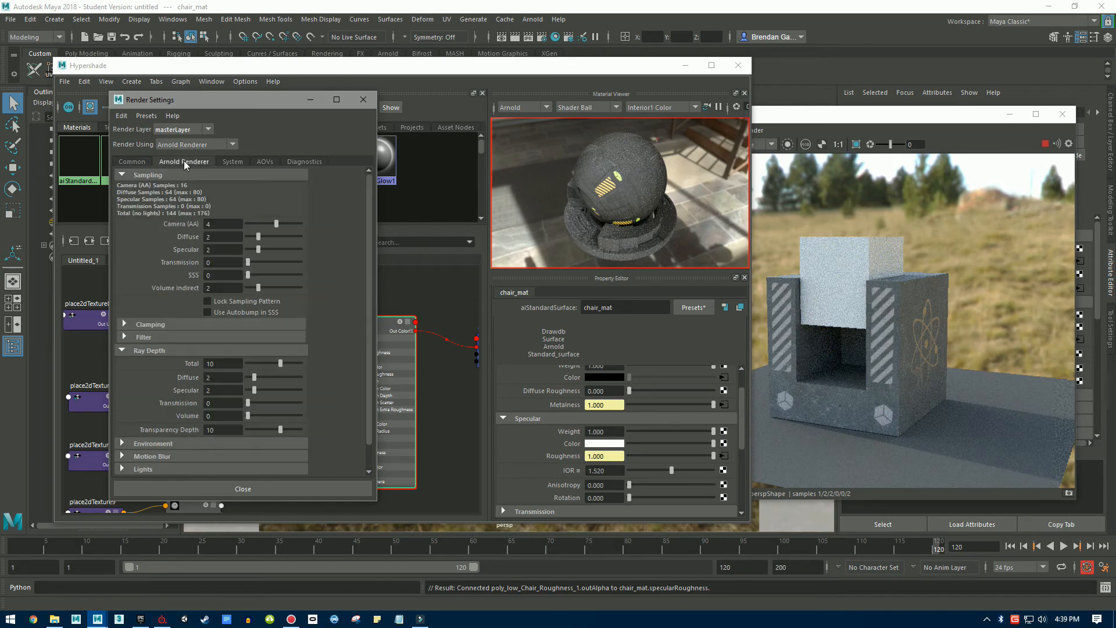
left_click_drag(265, 224, 263, 224)
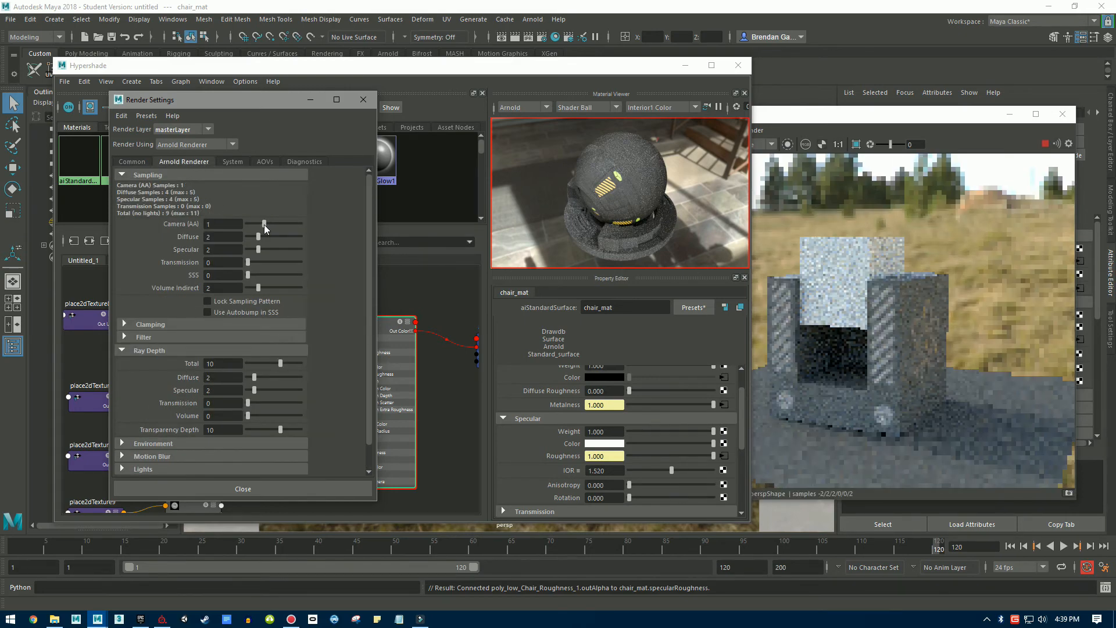
left_click(266, 226)
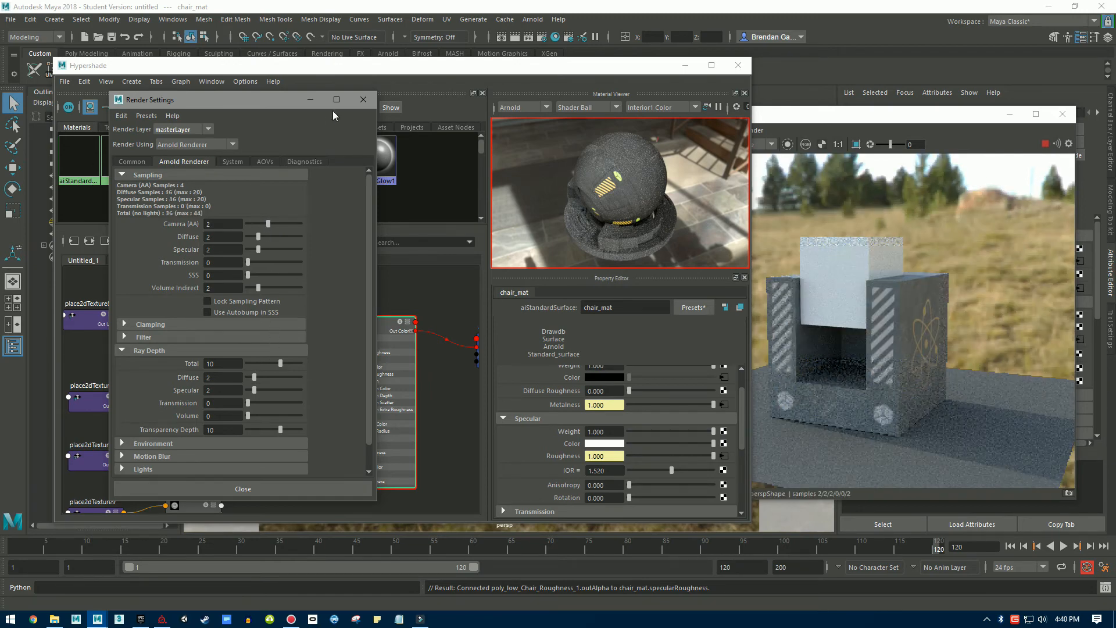
left_click(363, 100)
left_click_drag(875, 116, 872, 115)
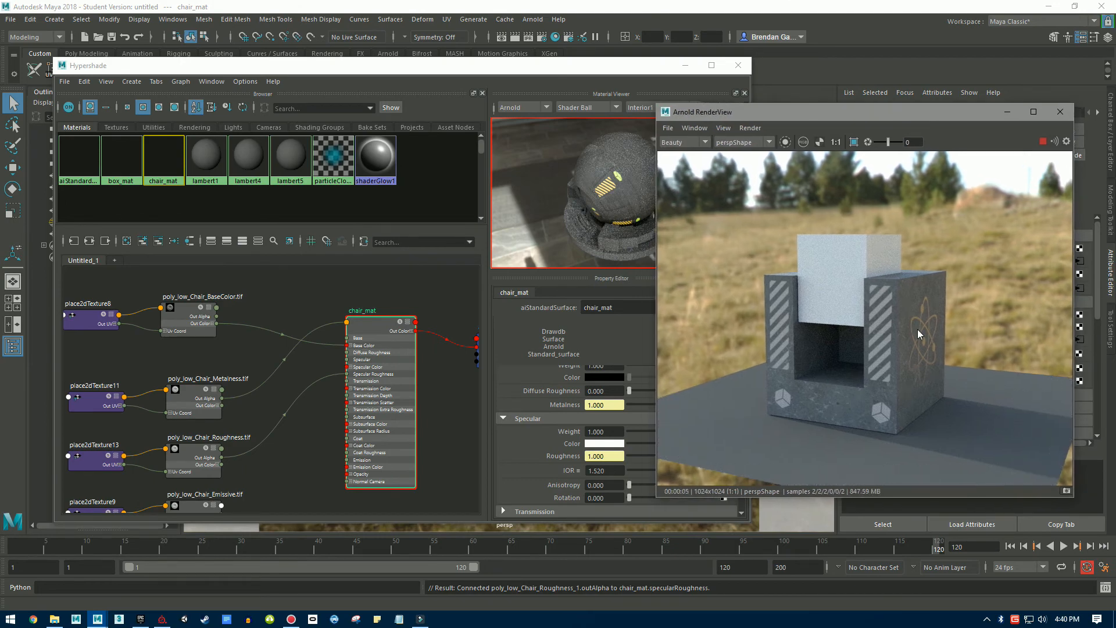
left_click_drag(945, 337, 894, 315, "alt")
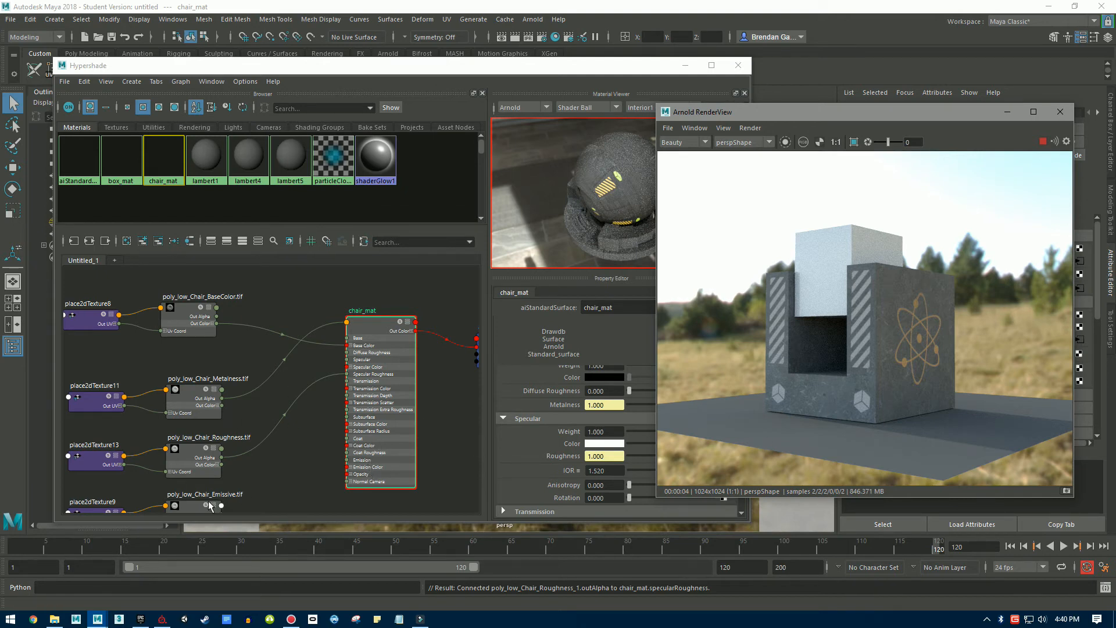
Connect the Out Color of the chair's Emissive texture to the Emission Color of chair_mat.
left_click(291, 457)
scroll(256, 465, "down", 3)
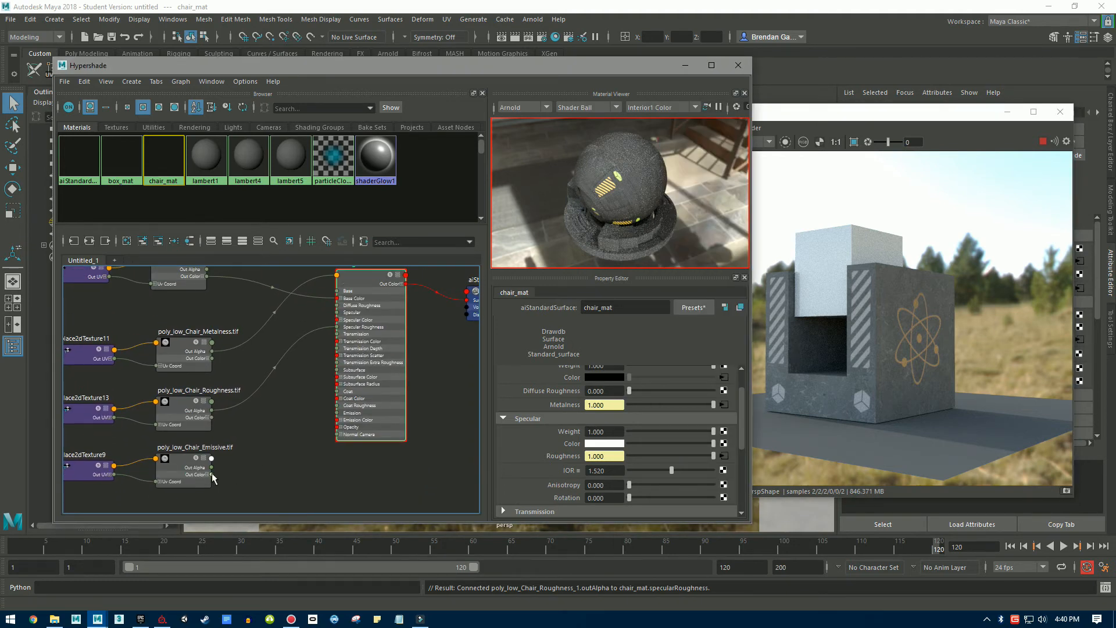
left_click_drag(211, 475, 337, 422)
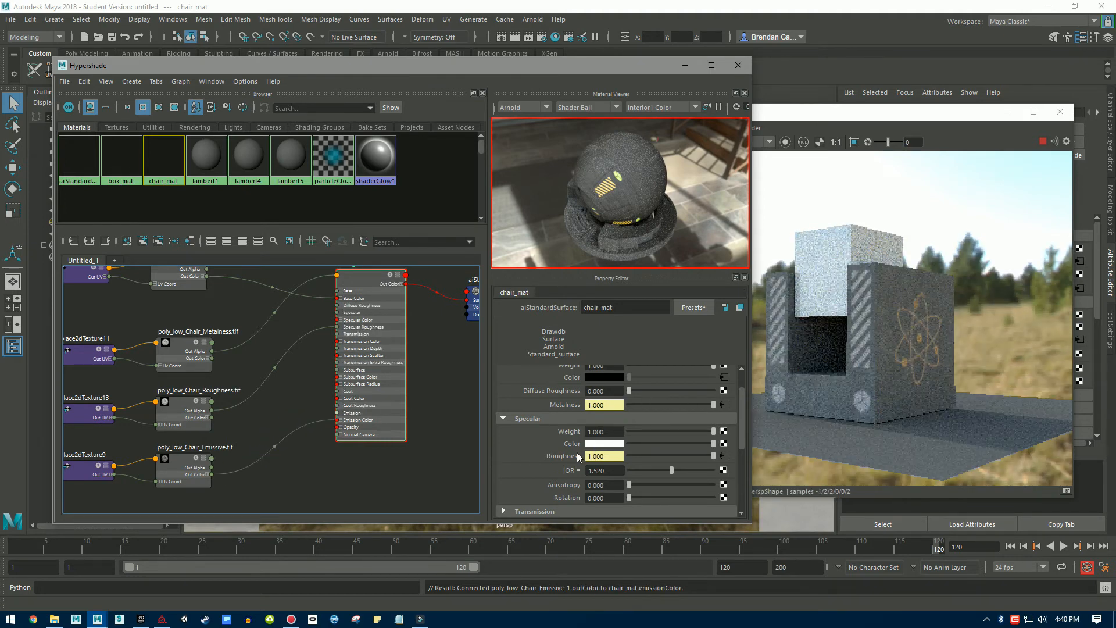
scroll(521, 417, "down", 3)
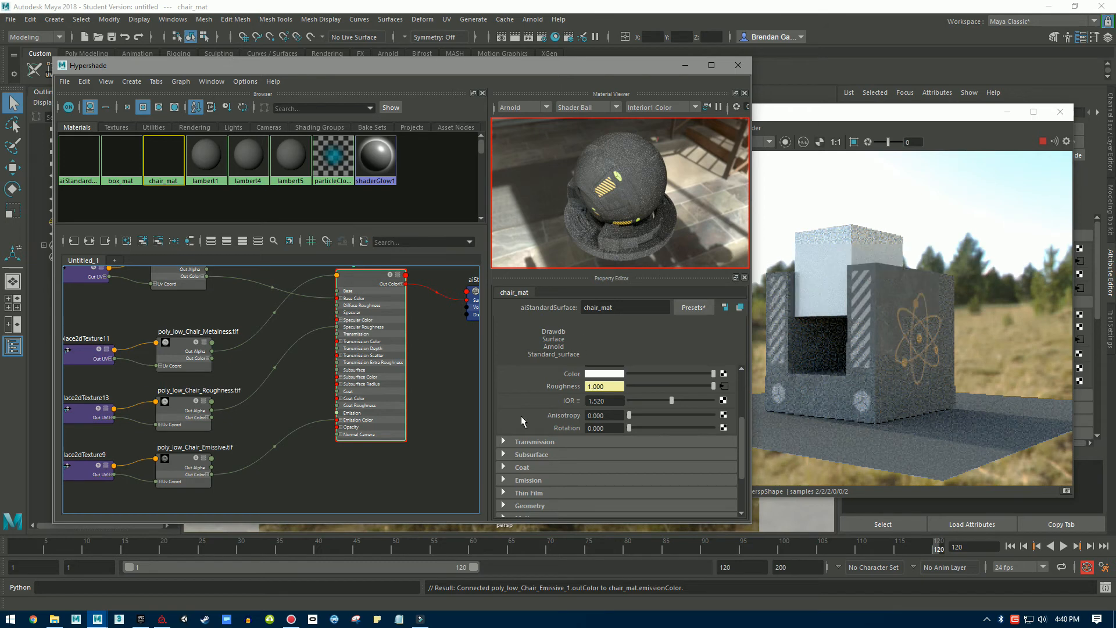
Set chair_mat's Emission weight to 1 and orbit the render preview to a higher view of the glowing stripes.
left_click(504, 480)
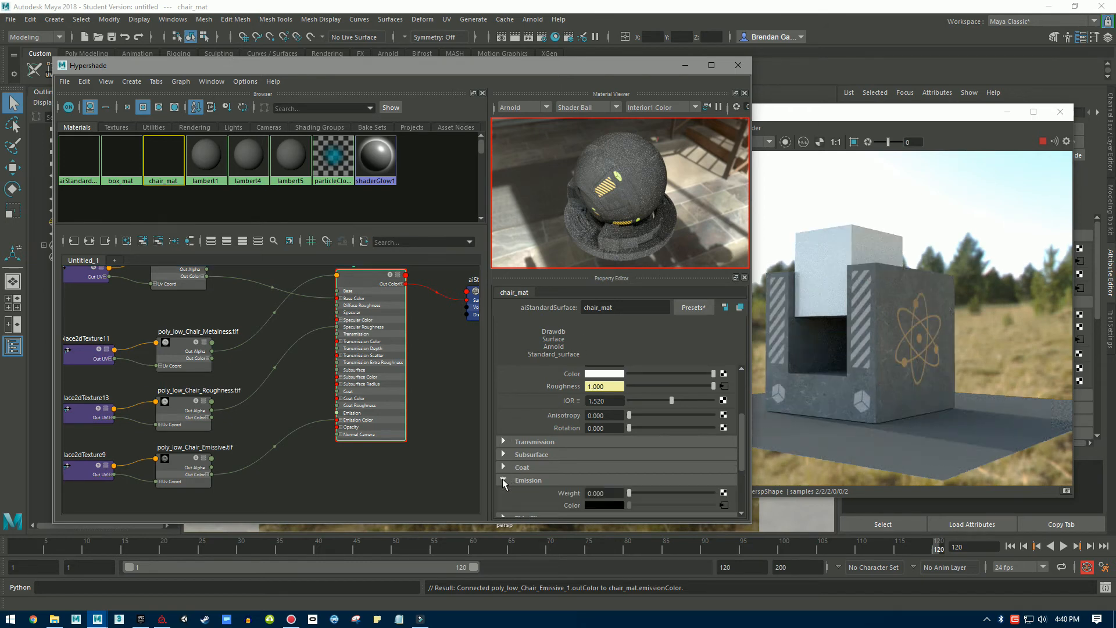
scroll(625, 481, "down", 3)
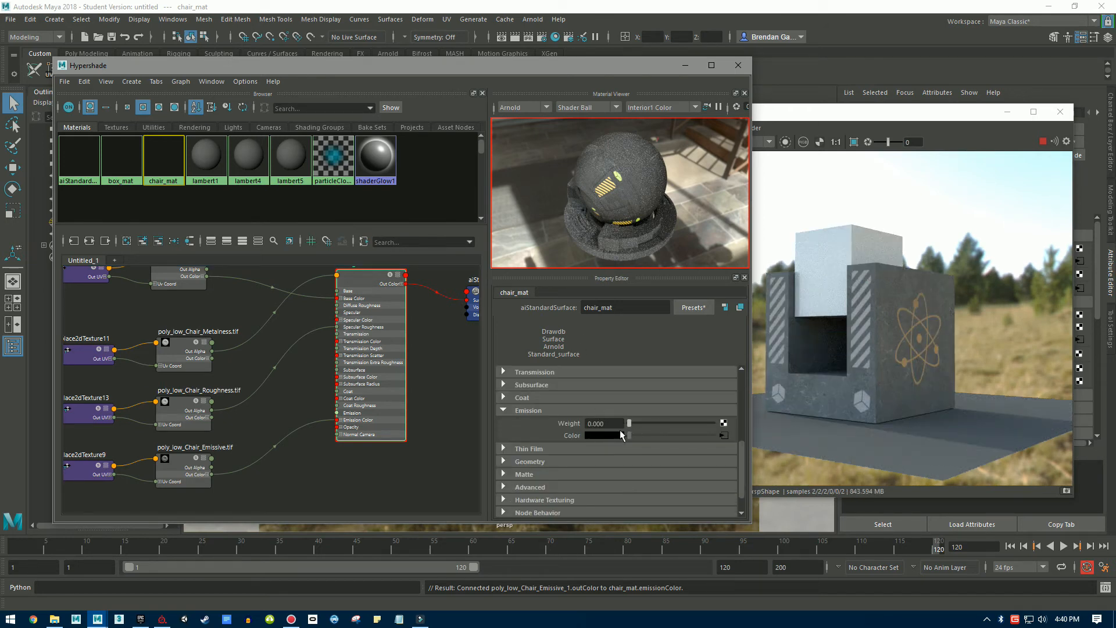
left_click_drag(631, 421, 738, 431)
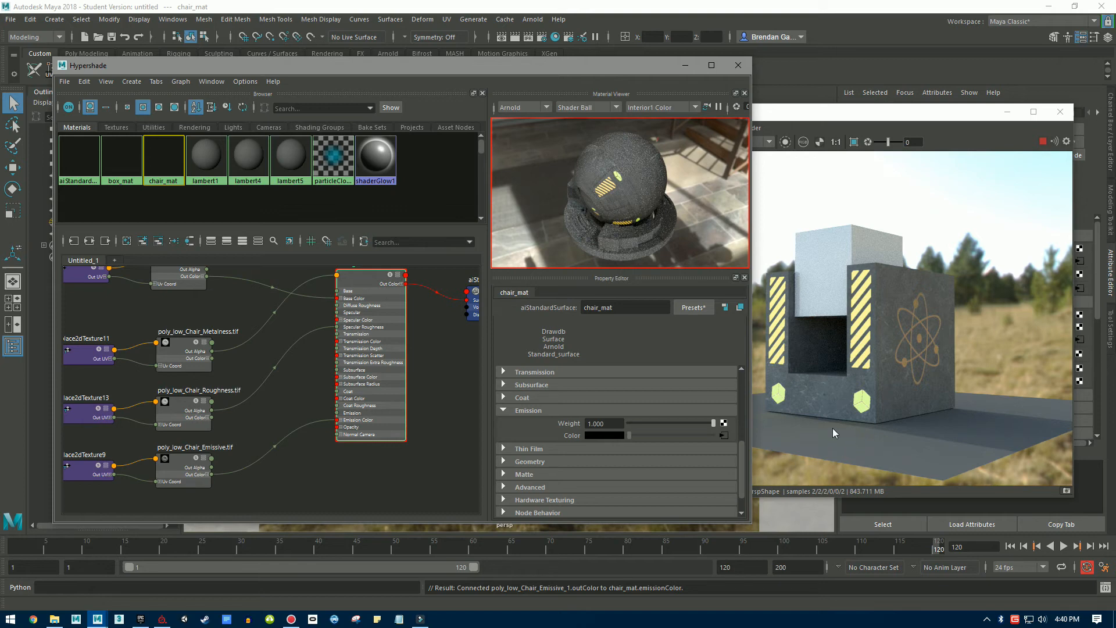
left_click_drag(922, 343, 926, 382, "alt")
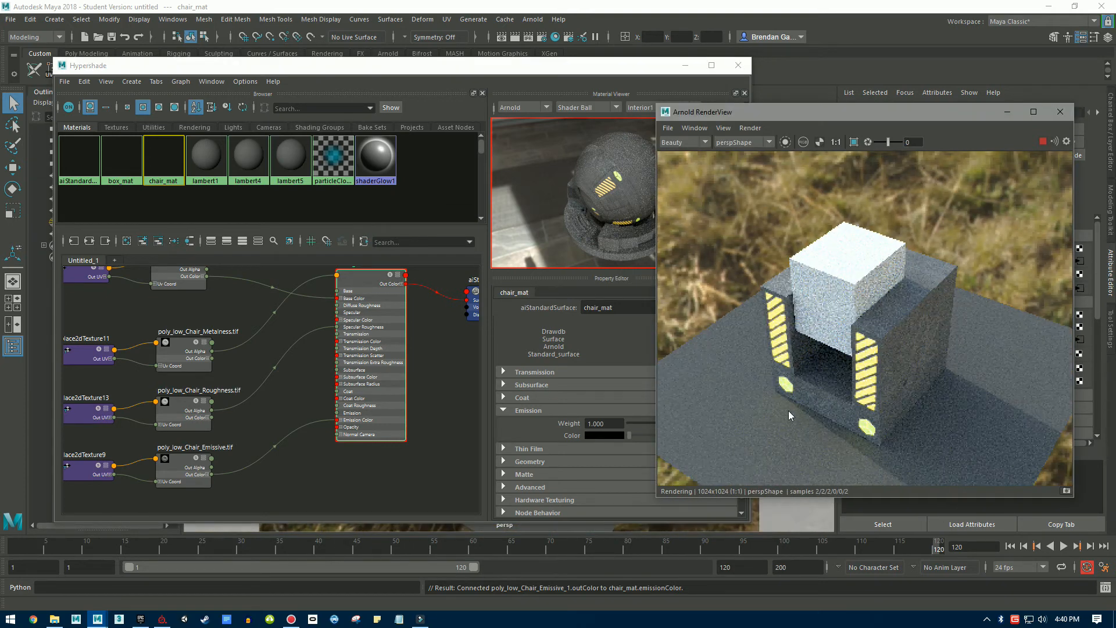
mouse_move(920, 327)
right_mouse_down("alt")
mouse_move(937, 286)
mouse_move(939, 330)
right_mouse_up("alt")
left_click_drag(938, 330, 913, 357, "alt")
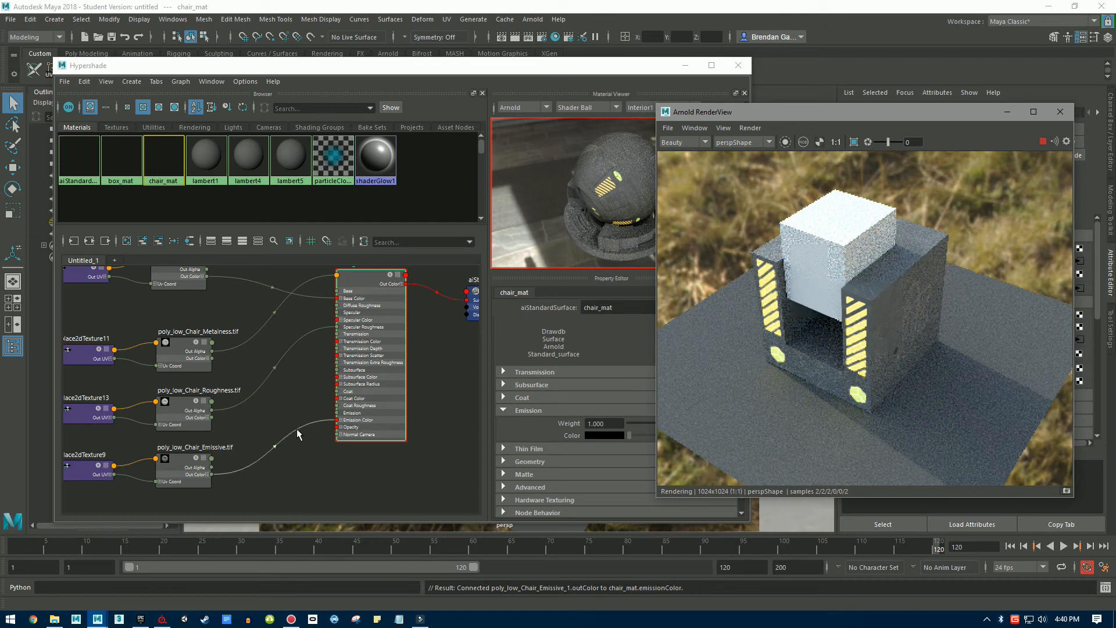
Link the chair's Normal texture to the Bump Mapping of chair_mat in its Geometry settings.
scroll(299, 436, "down", 3)
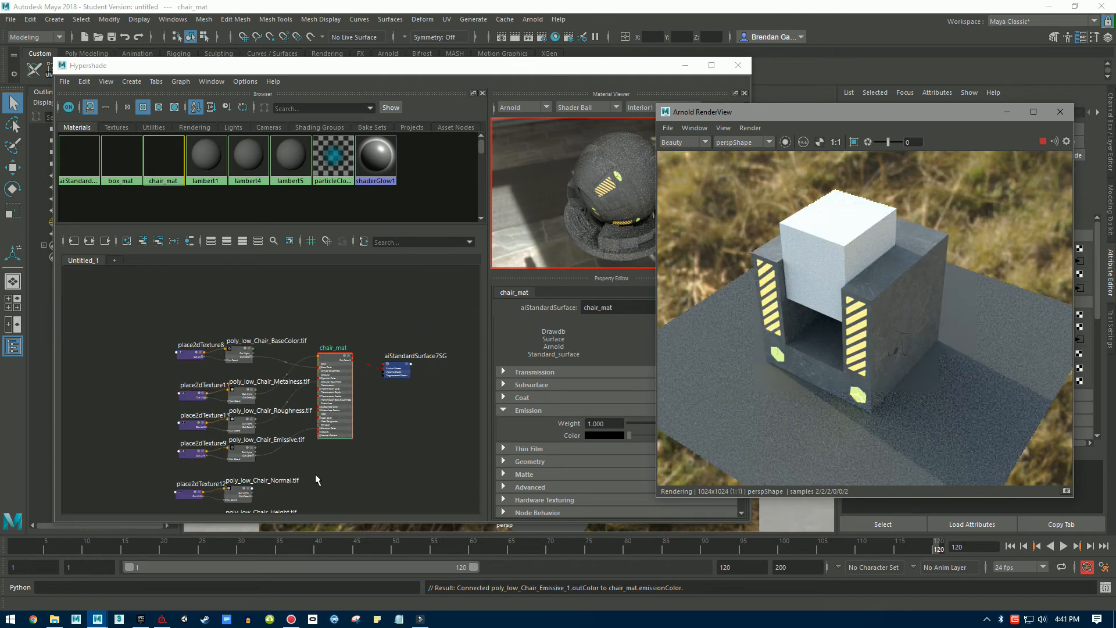
scroll(349, 479, "up", 3)
middle_click_drag(296, 435, 346, 339, "alt")
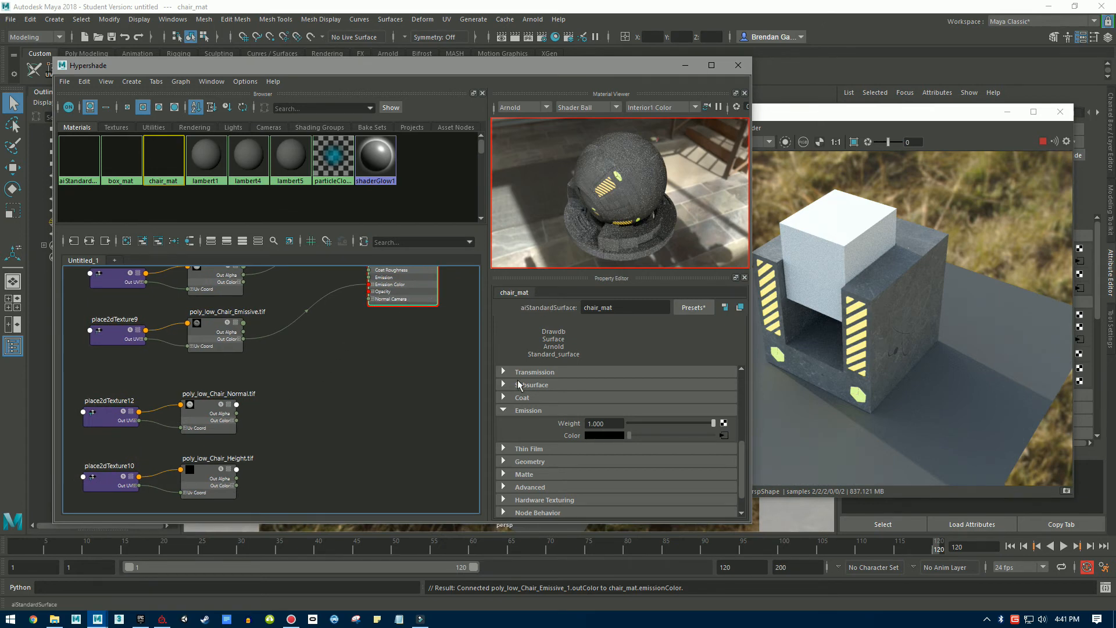
left_click(528, 461)
scroll(528, 462, "down", 3)
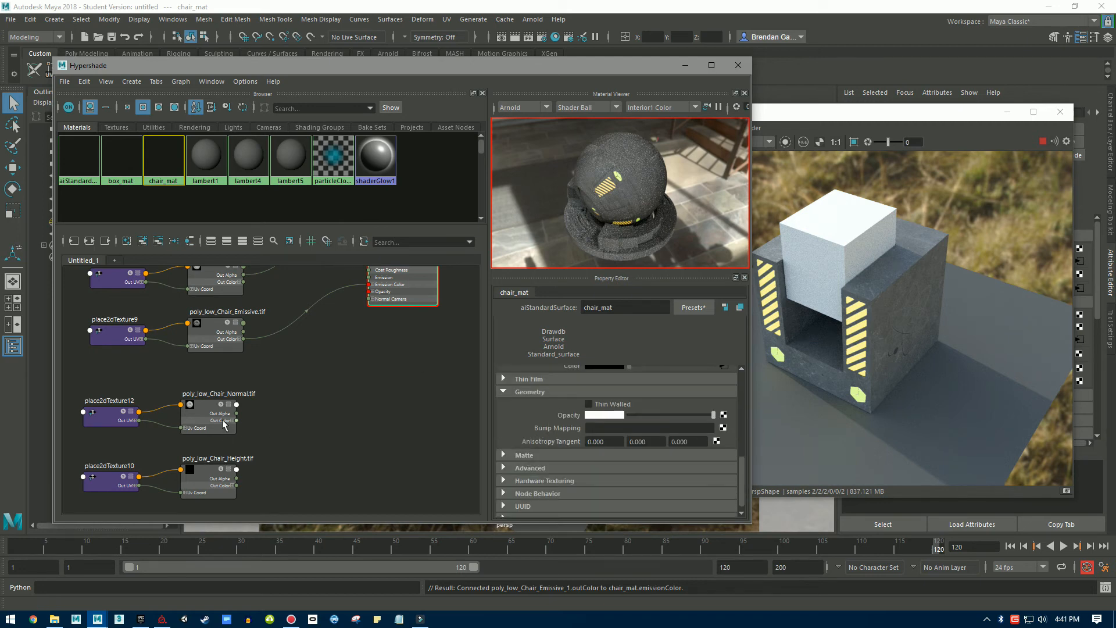
middle_click_drag(205, 403, 557, 433)
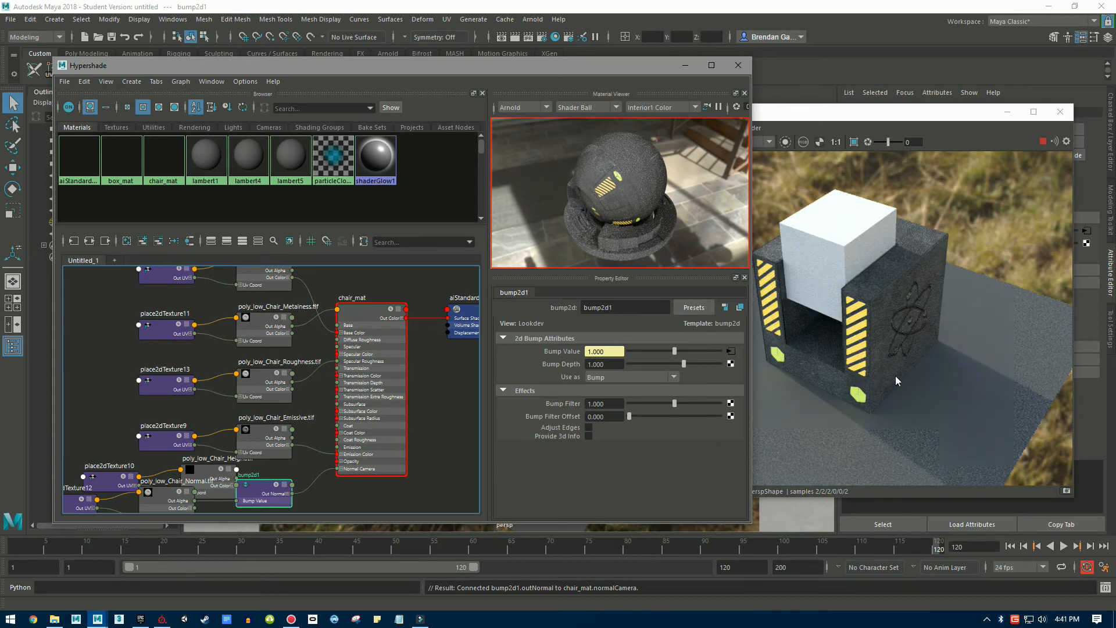
Examine the bump effect on the chair's atom emblem and side face up close in the render preview.
left_click(899, 342)
left_click_drag(899, 341, 867, 302, "alt")
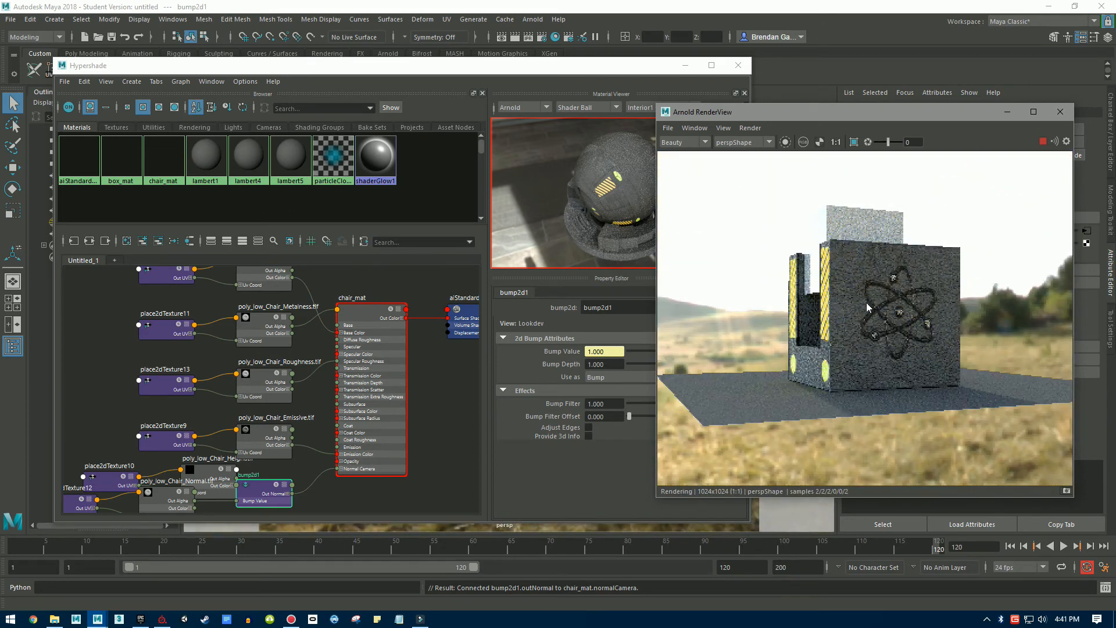
scroll(866, 303, "up", 1, "alt")
scroll(867, 302, "up", 1, "alt")
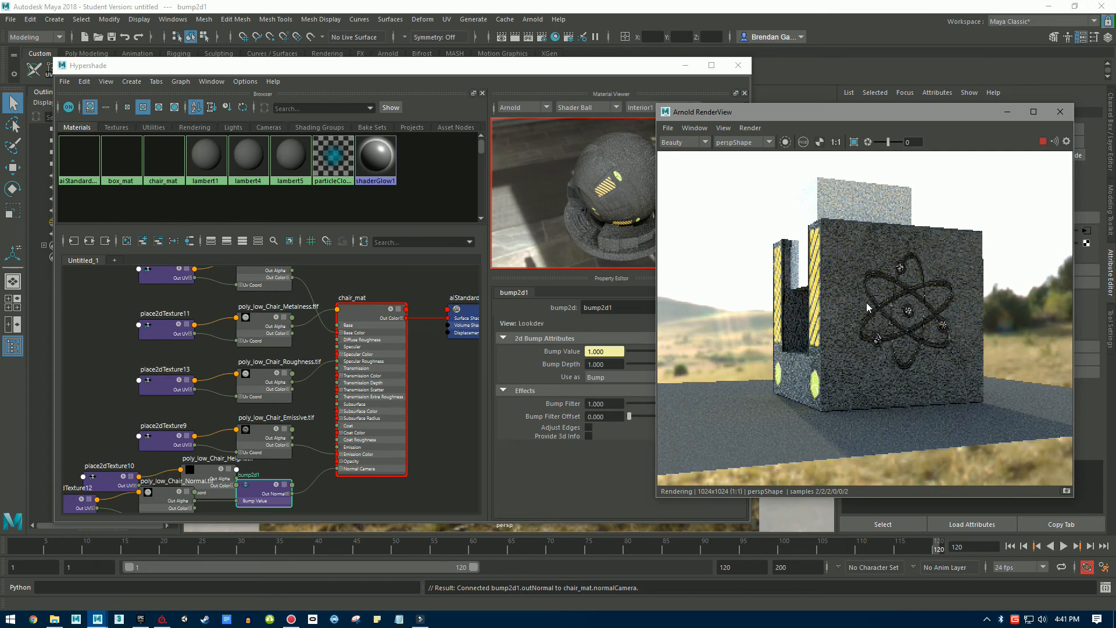
scroll(866, 303, "up", 2, "alt")
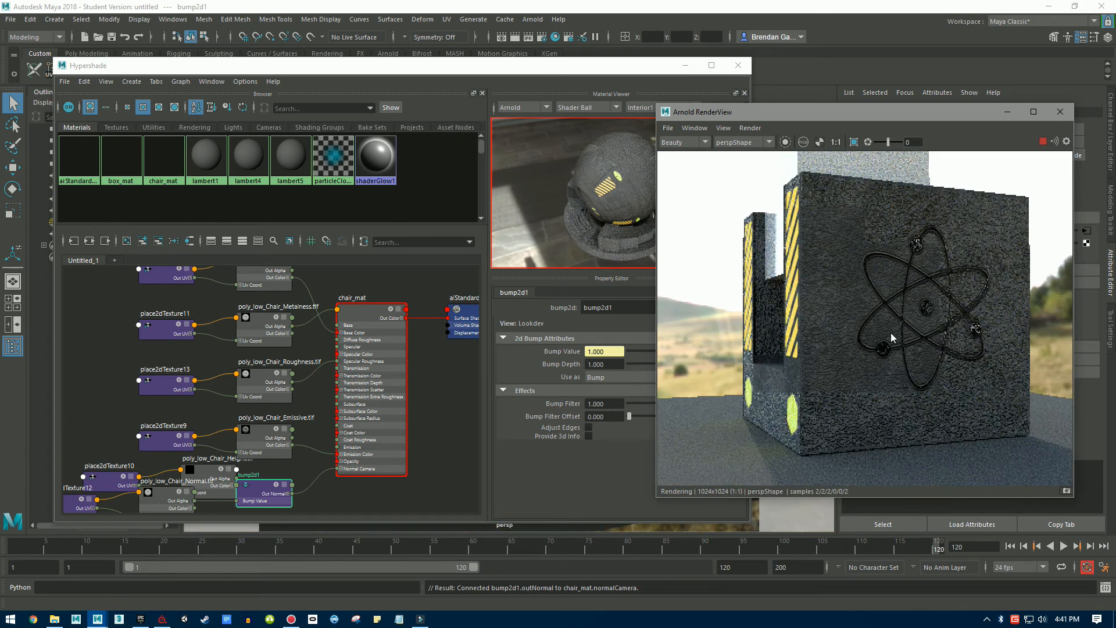
scroll(885, 333, "up", 2, "alt")
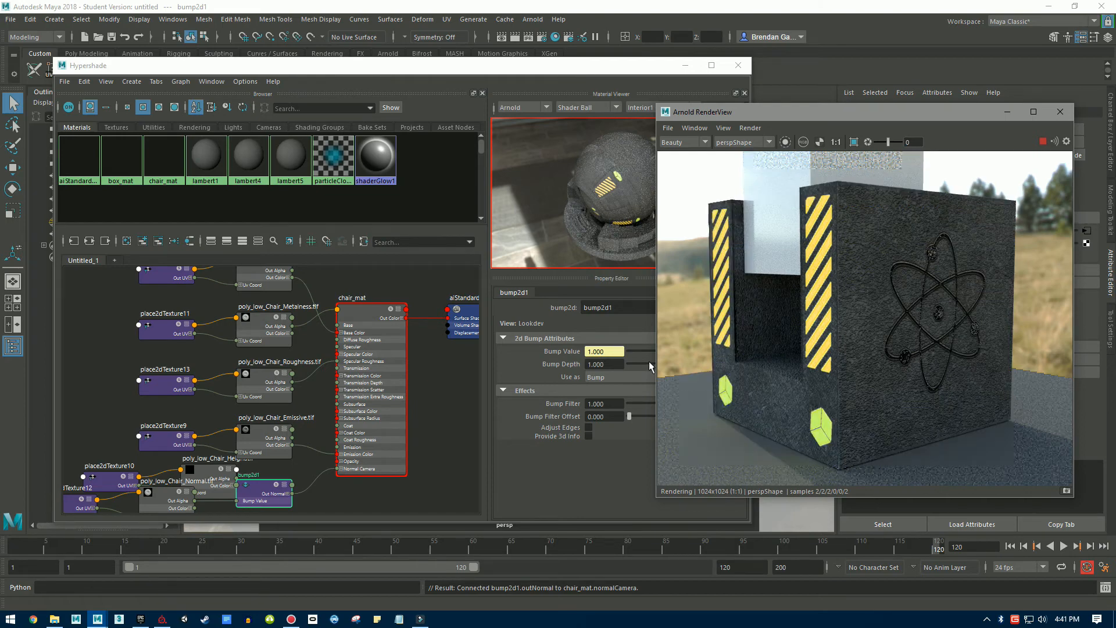
Set the chair's bump2d node to be used as Tangent Space Normals, with the render window moved clear of its attributes.
left_click_drag(736, 113, 770, 109)
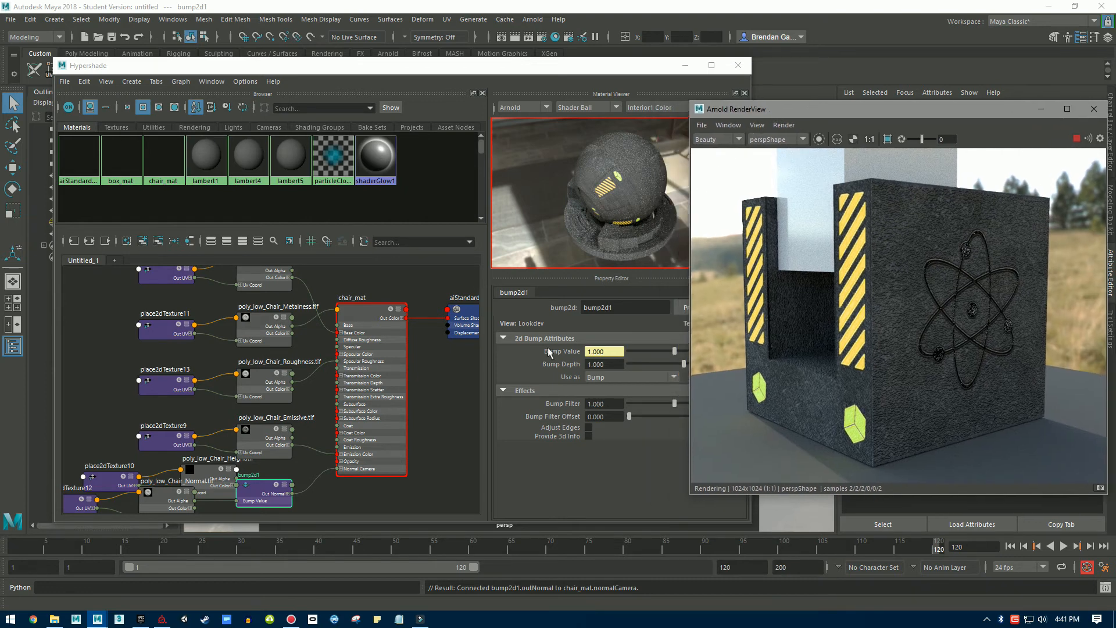
left_click(258, 483)
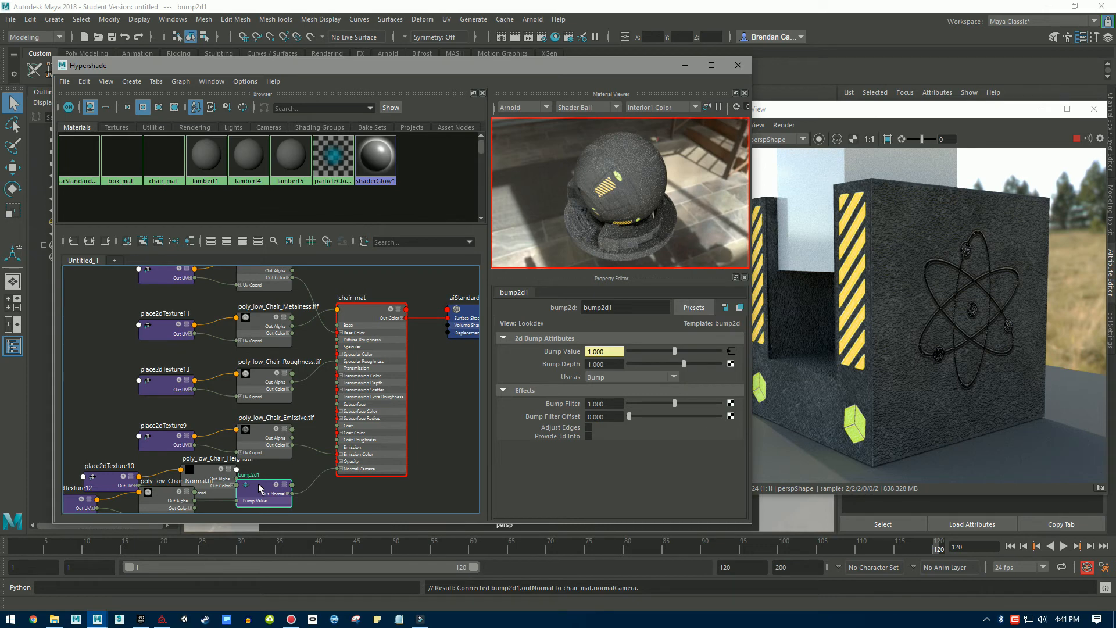
left_click_drag(262, 483, 285, 476)
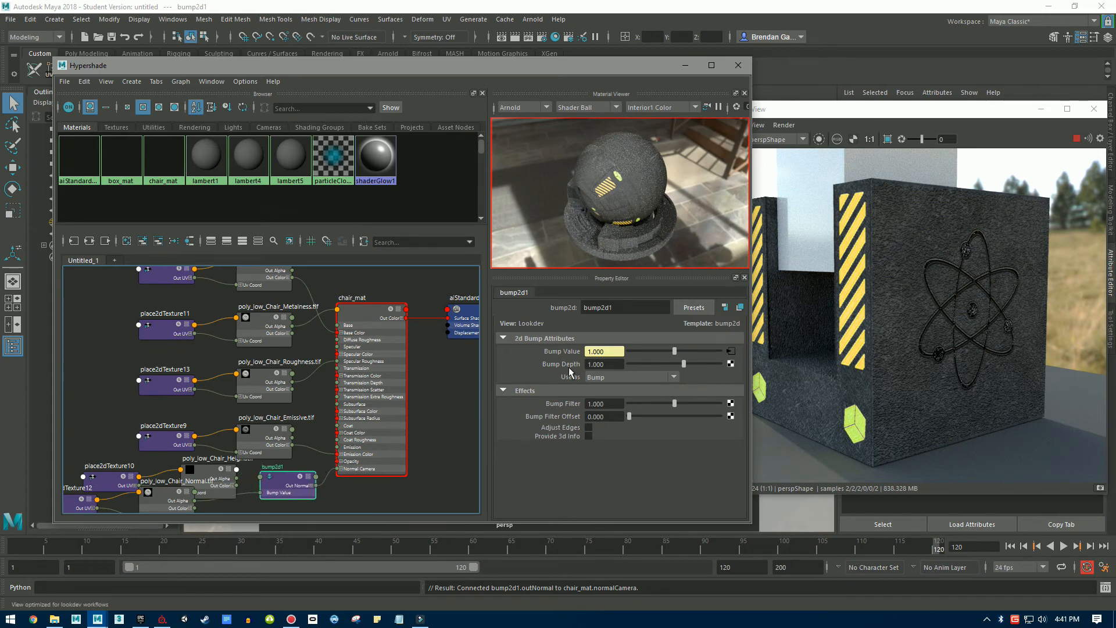
left_click(641, 377)
left_click(642, 400)
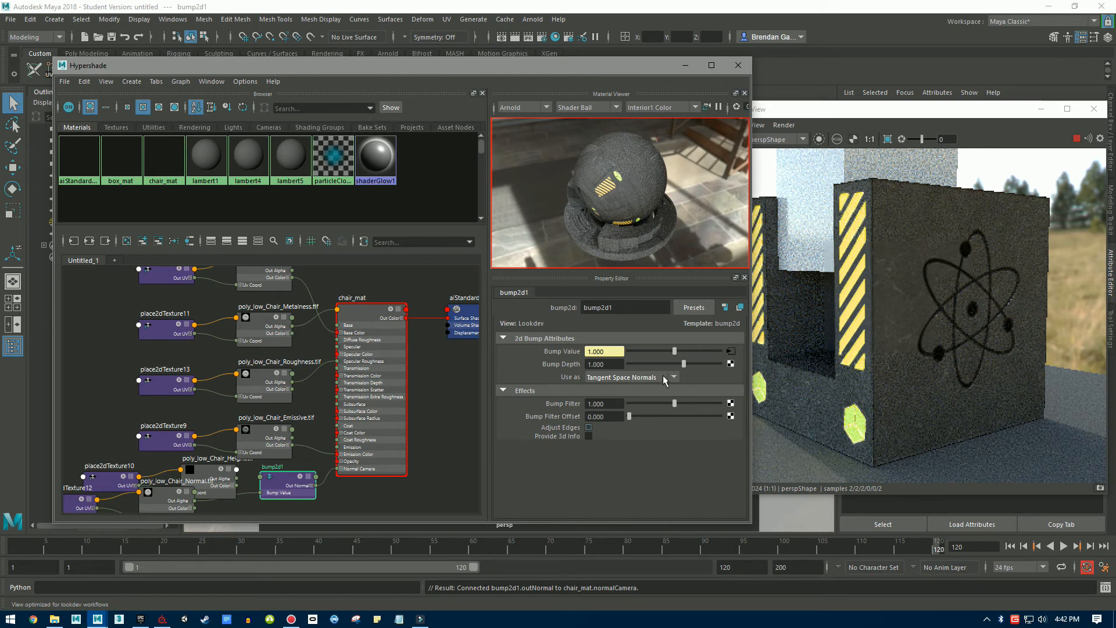
Spread out the chair_mat, bump2d and Normal texture nodes in the graph so their connections are readable.
left_click(731, 351)
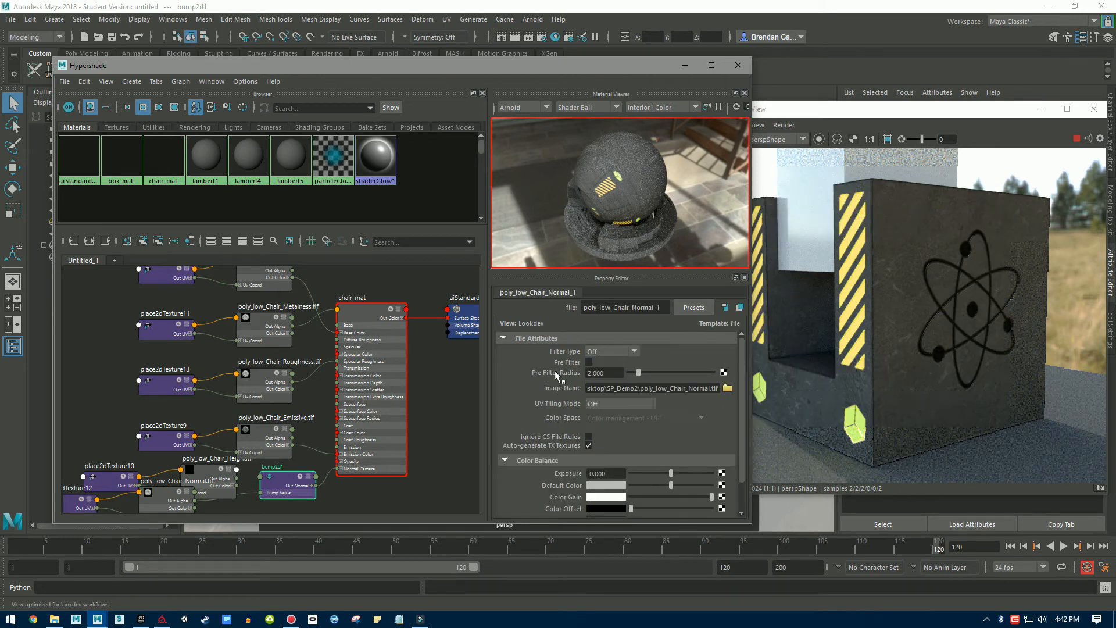
scroll(556, 375, "down", 2)
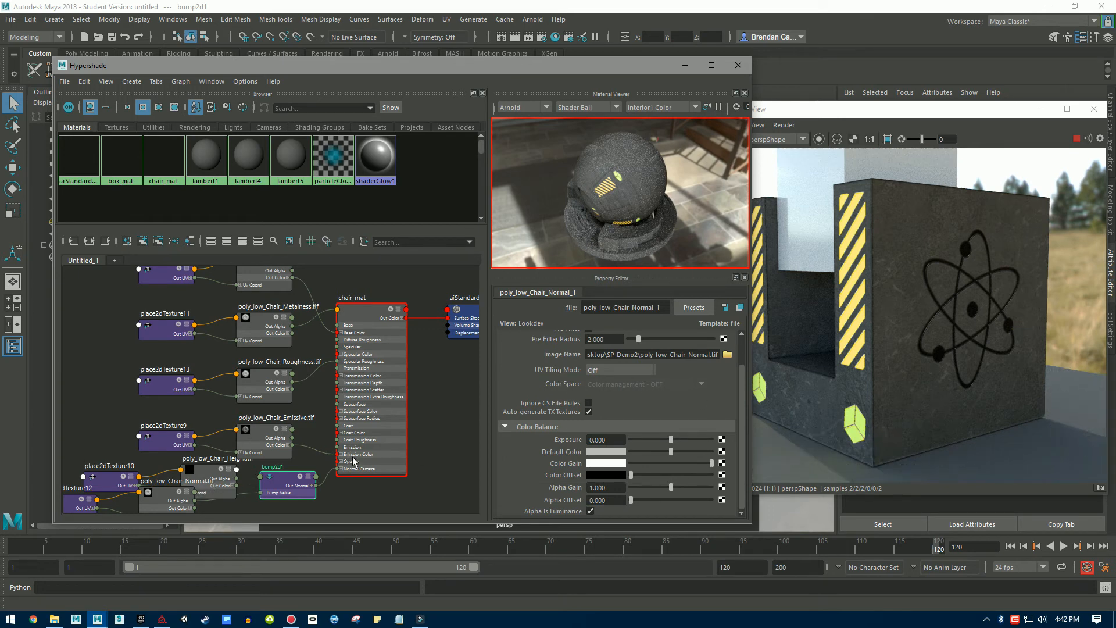
left_click_drag(361, 310, 392, 299)
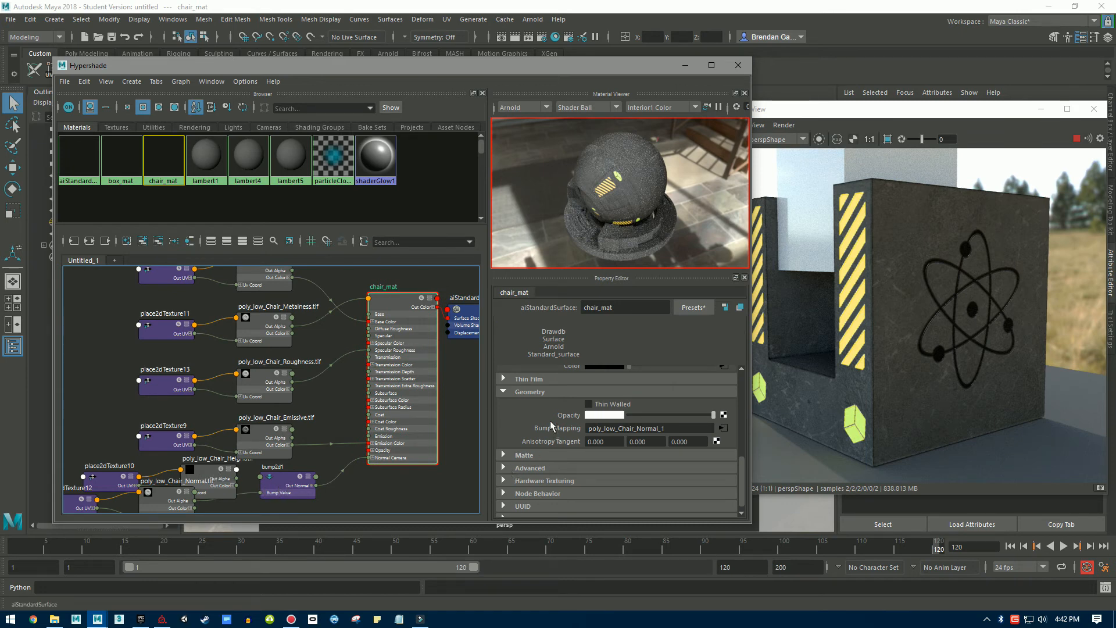
scroll(549, 423, "down", 3)
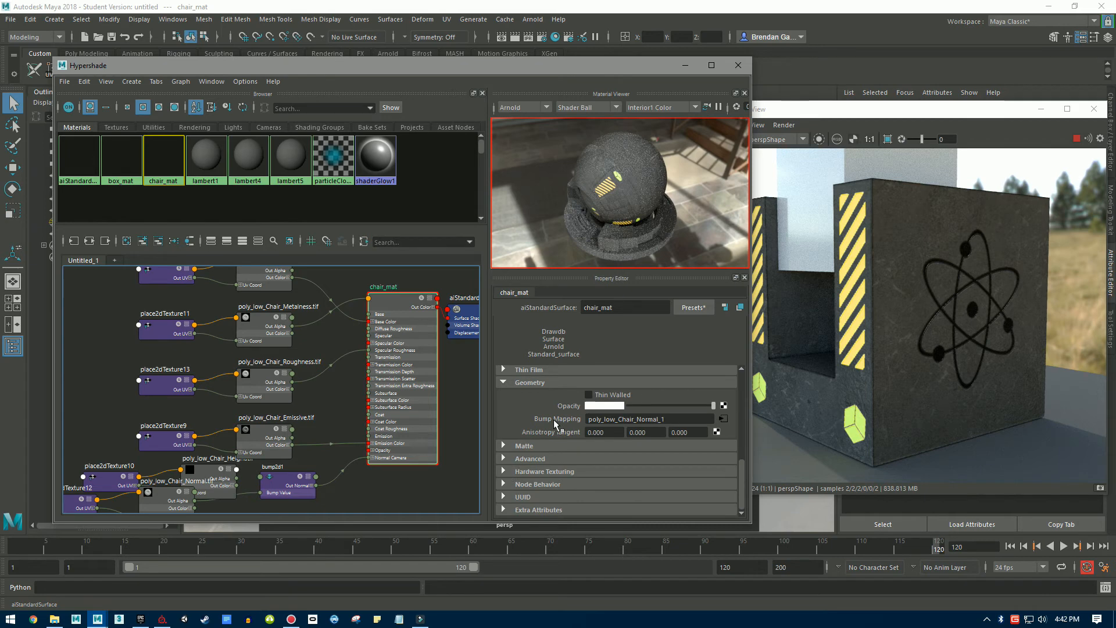
left_click_drag(285, 479, 332, 488)
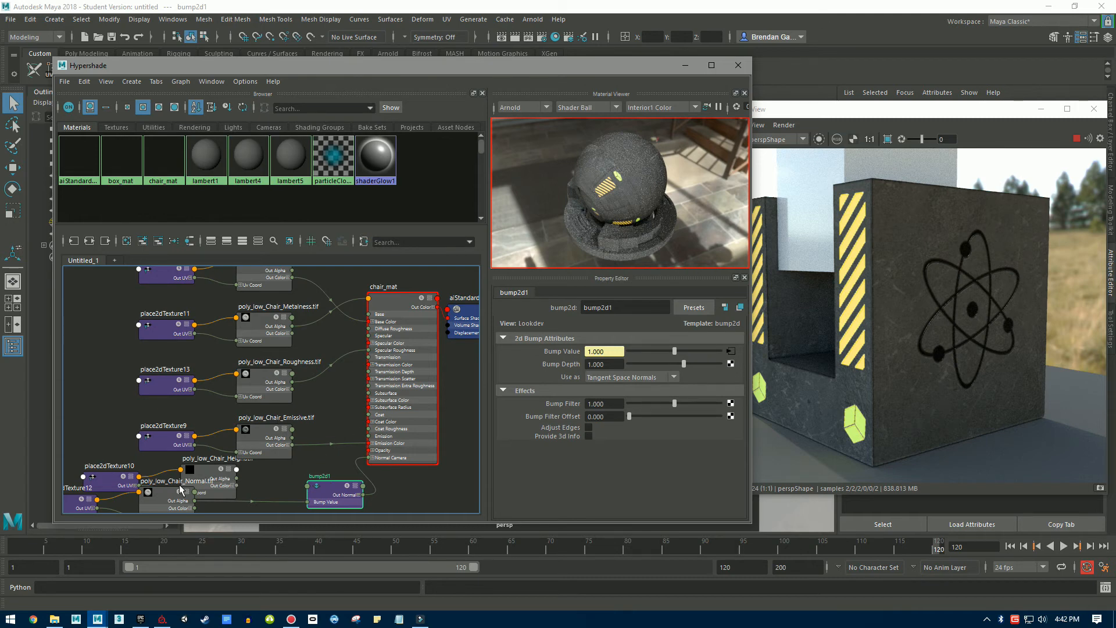
left_click_drag(168, 496, 254, 486)
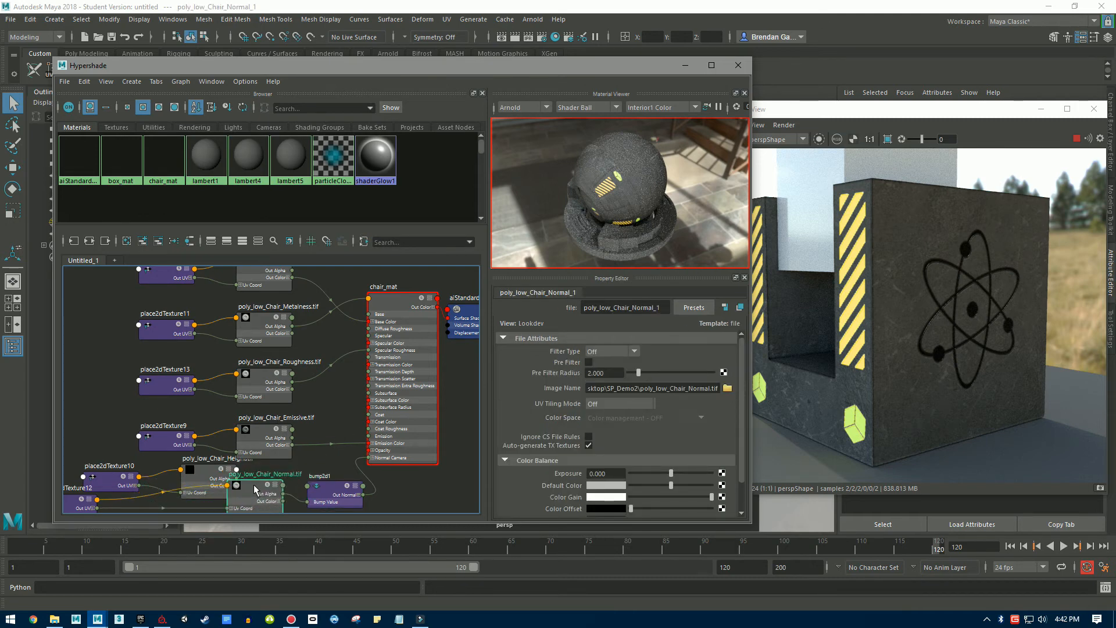
Look through the Normal texture's file attributes, including its Arnold settings, with the render window moved out of the way.
scroll(557, 402, "down", 2)
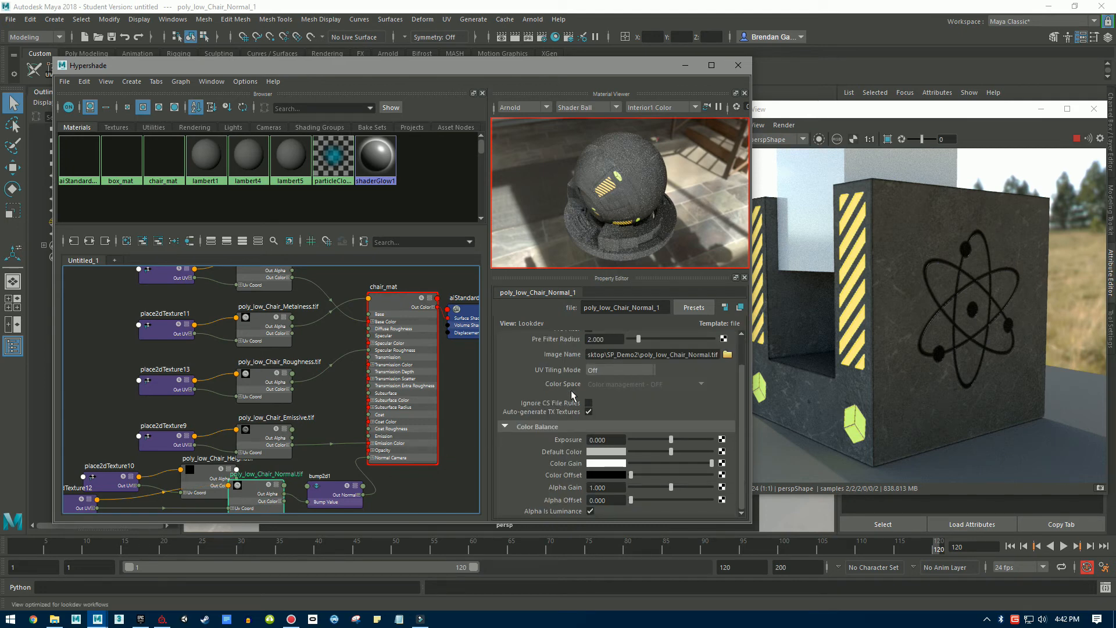
scroll(570, 393, "up", 2)
scroll(569, 393, "down", 2)
scroll(569, 393, "up", 2)
left_click_drag(810, 115, 593, 510)
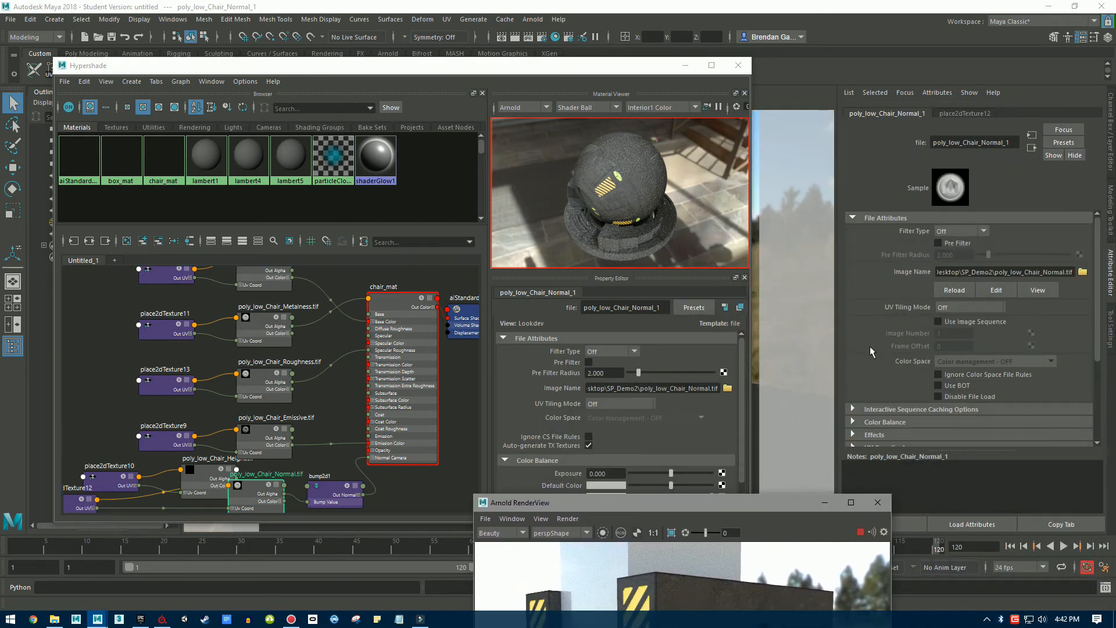
scroll(875, 346, "down", 3)
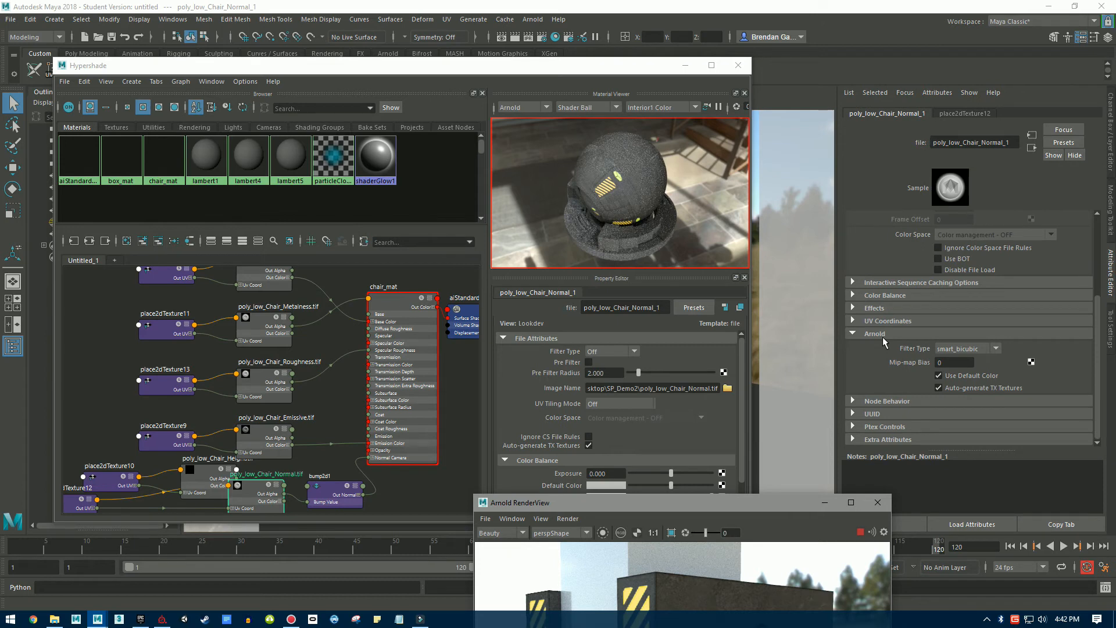
left_click(853, 332)
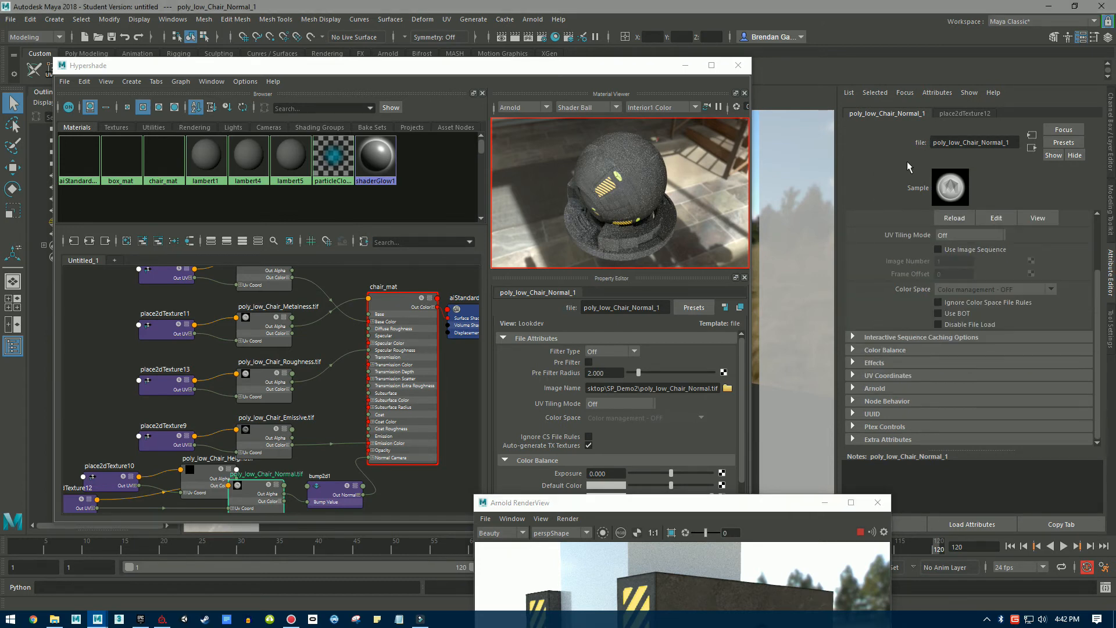
Turn off Flip R Channel and Flip G Channel in the bump2d node's Arnold settings, and check the emblem in the render.
left_click(337, 492)
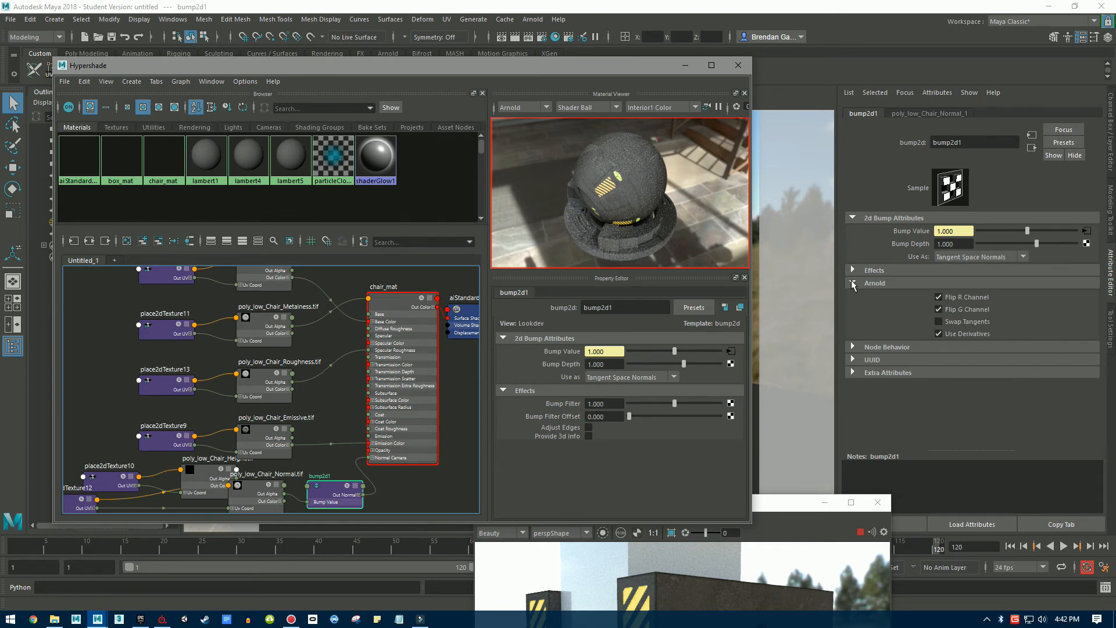
left_click(853, 283)
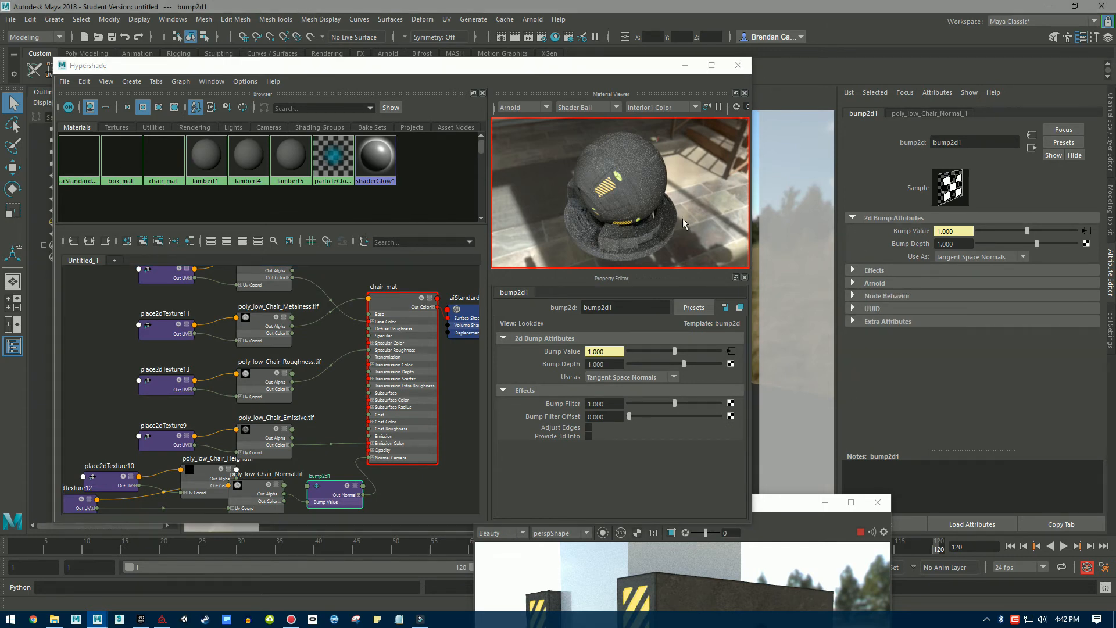
left_click_drag(787, 504, 679, 115)
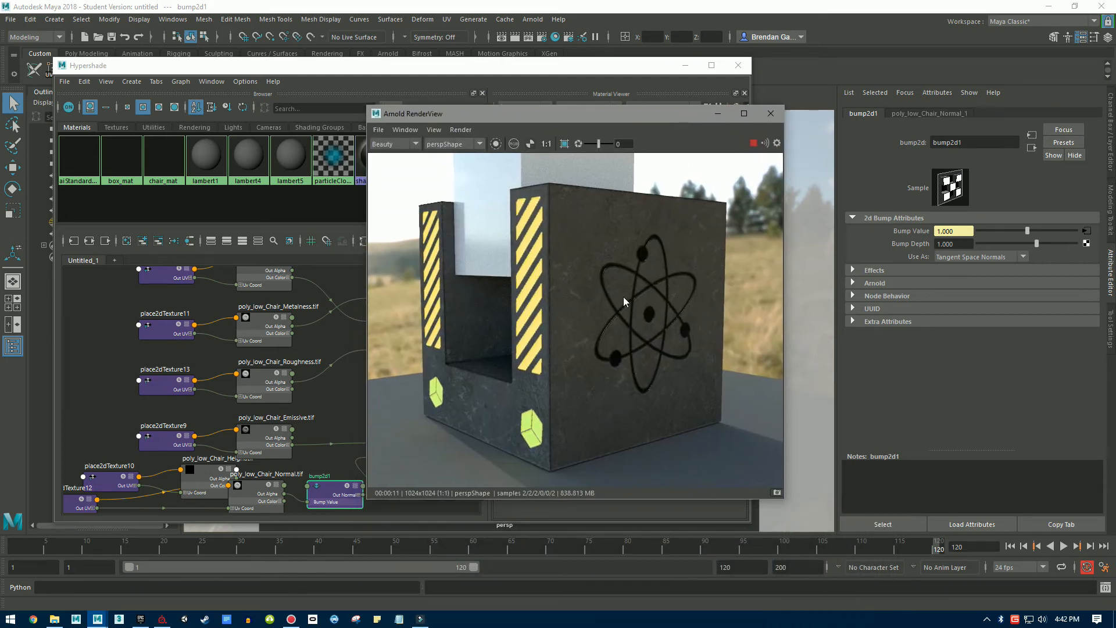
left_click(853, 284)
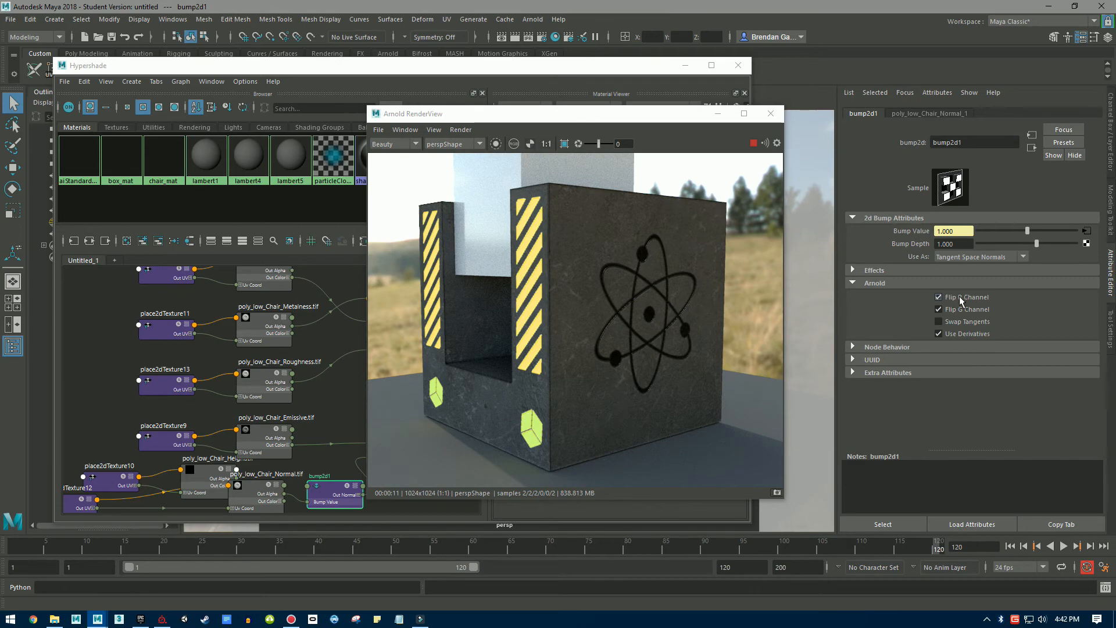
left_click(939, 297)
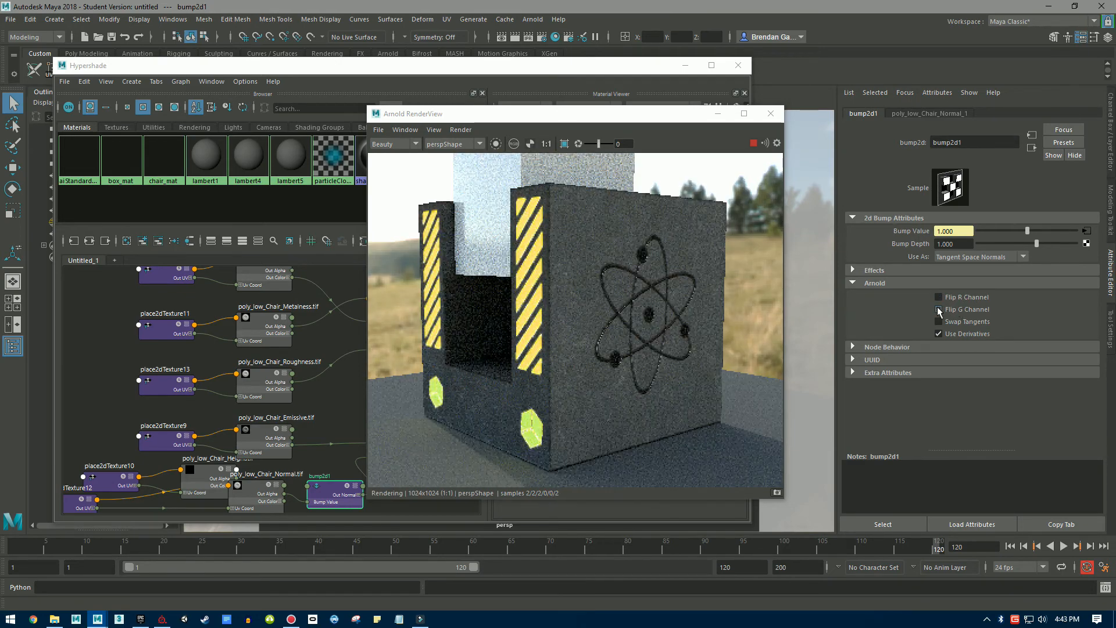
left_click(939, 310)
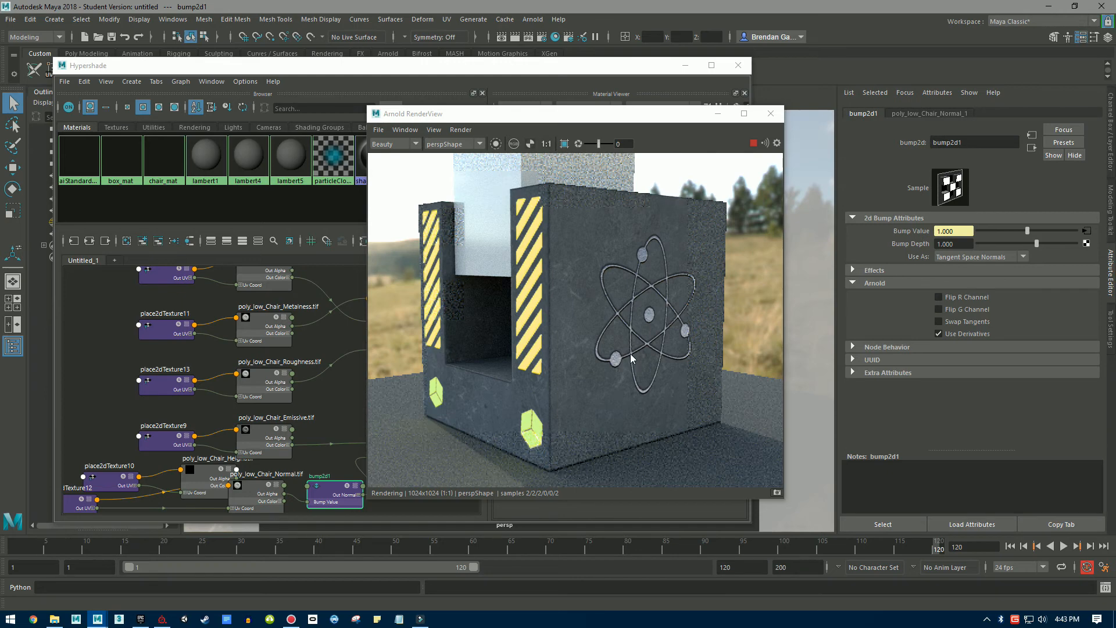
left_click_drag(634, 336, 547, 342, "alt")
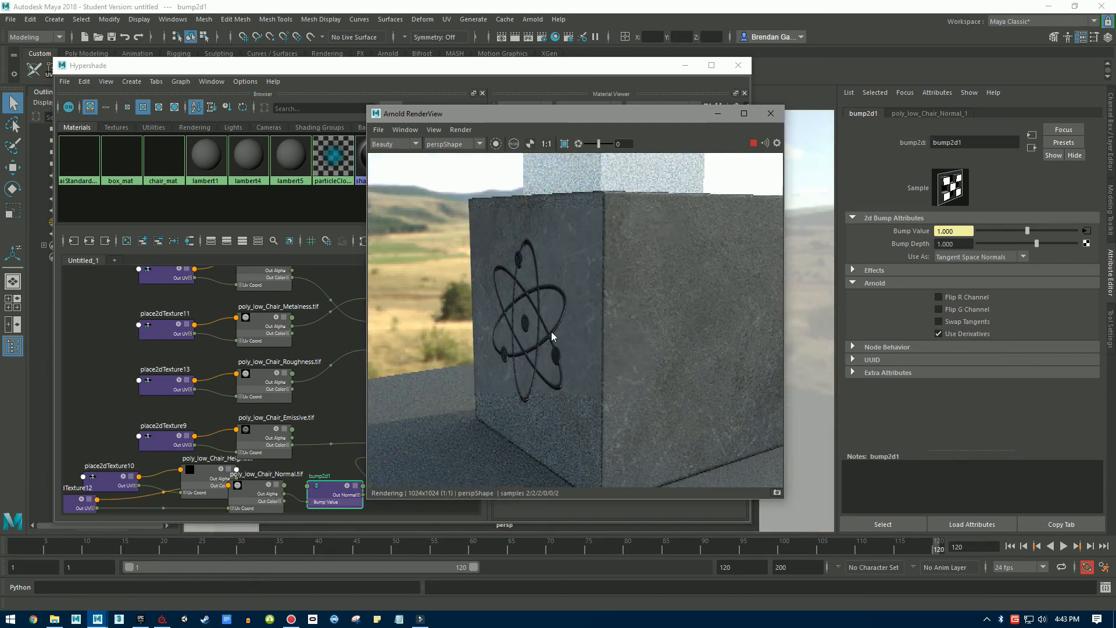
left_click_drag(504, 315, 646, 323, "alt")
left_click_drag(625, 320, 643, 341, "alt")
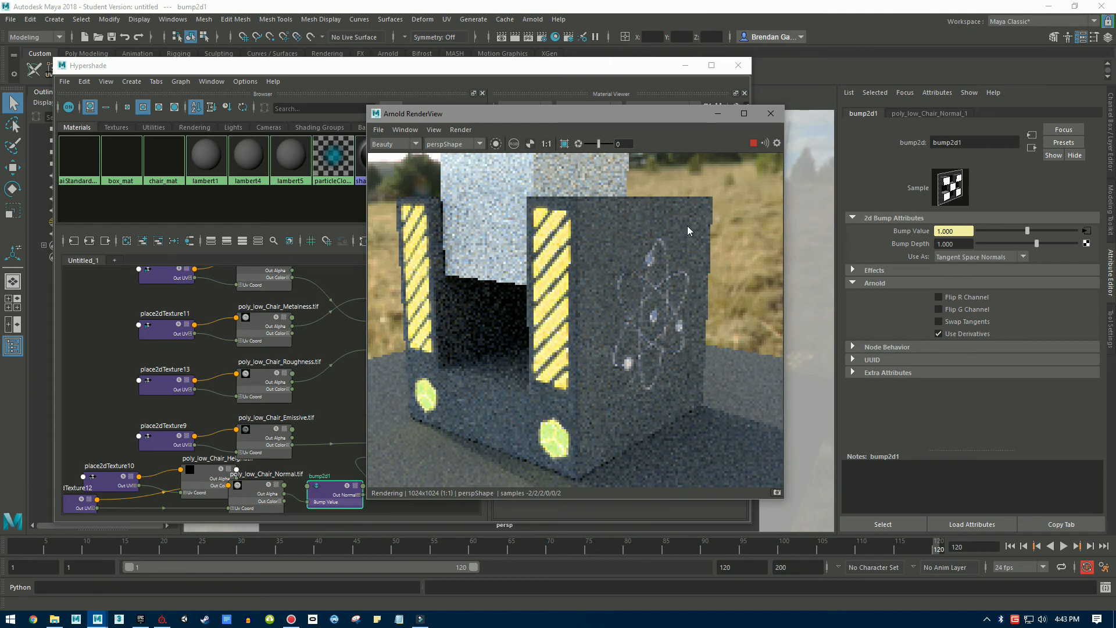
Compare the chair emblem in the render using the bump2d node's Flip R Channel option, and view the chair from another angle.
left_click(939, 297)
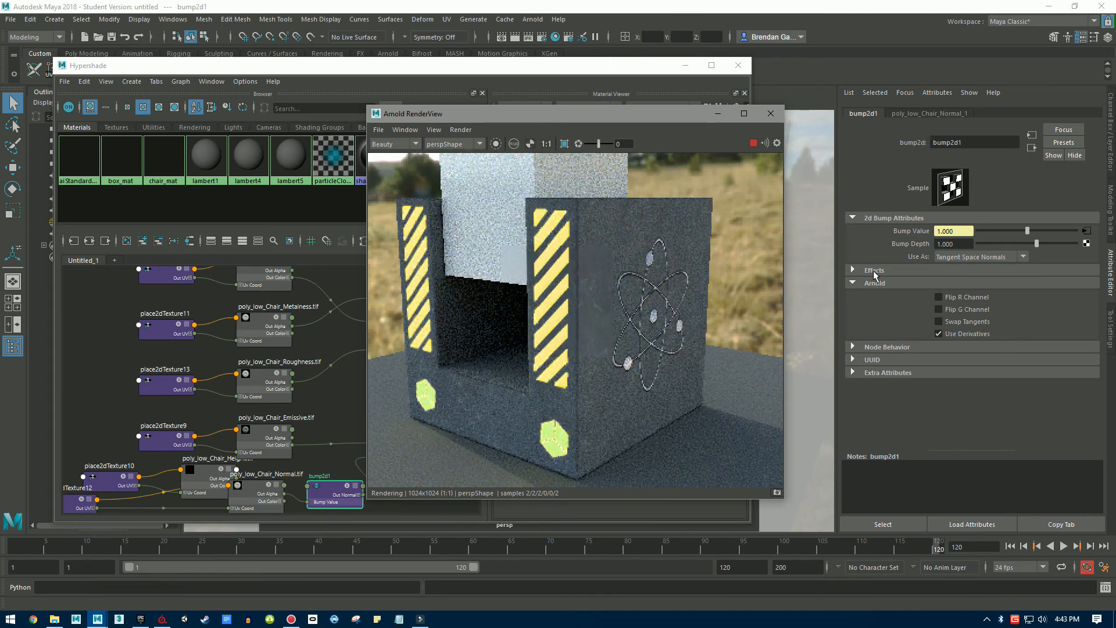
left_click(938, 297)
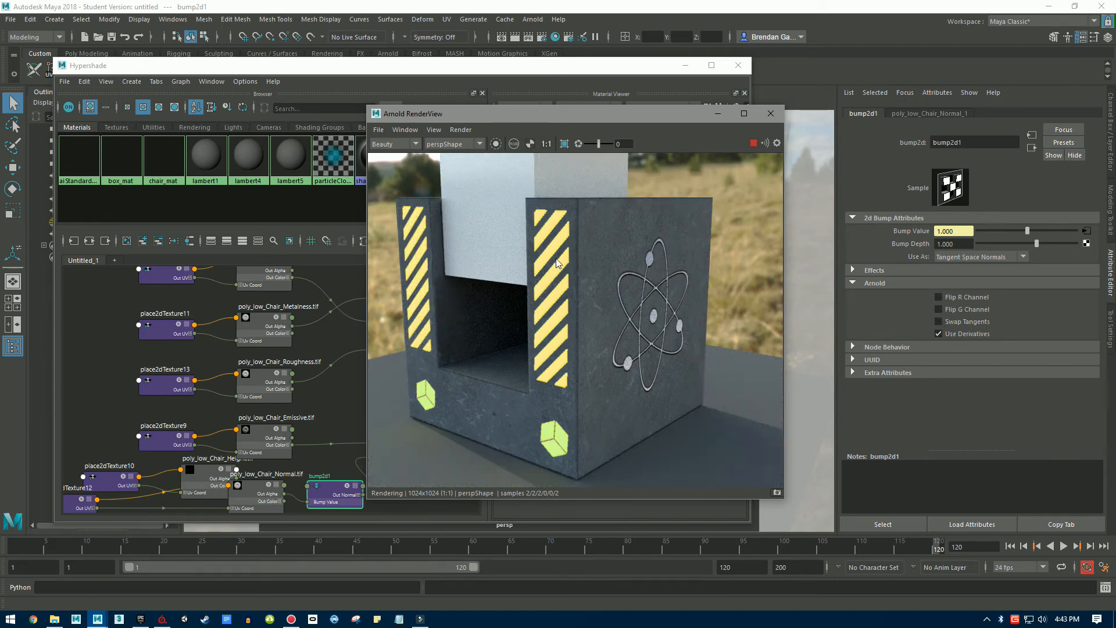
left_click_drag(557, 261, 664, 246, "alt")
mouse_move(579, 268)
left_mouse_down("alt")
mouse_move(630, 264)
mouse_move(558, 274)
left_mouse_up("alt")
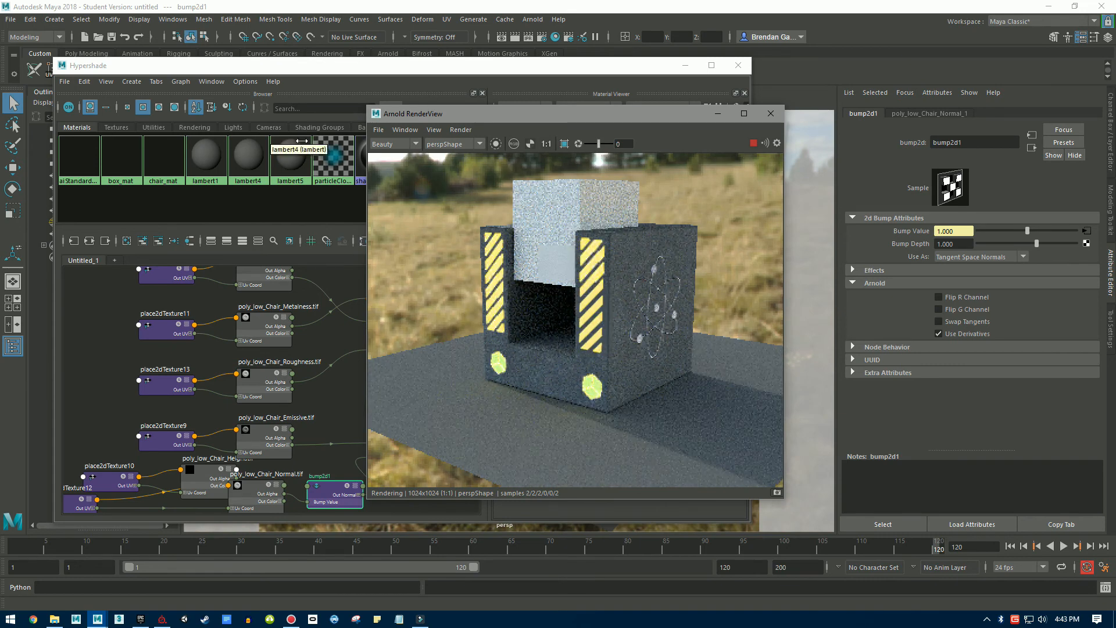
Bring the Hypershade forward and re-graph the input and output connections of all chair_mat nodes for a tidy layout.
left_click_drag(319, 70, 377, 56)
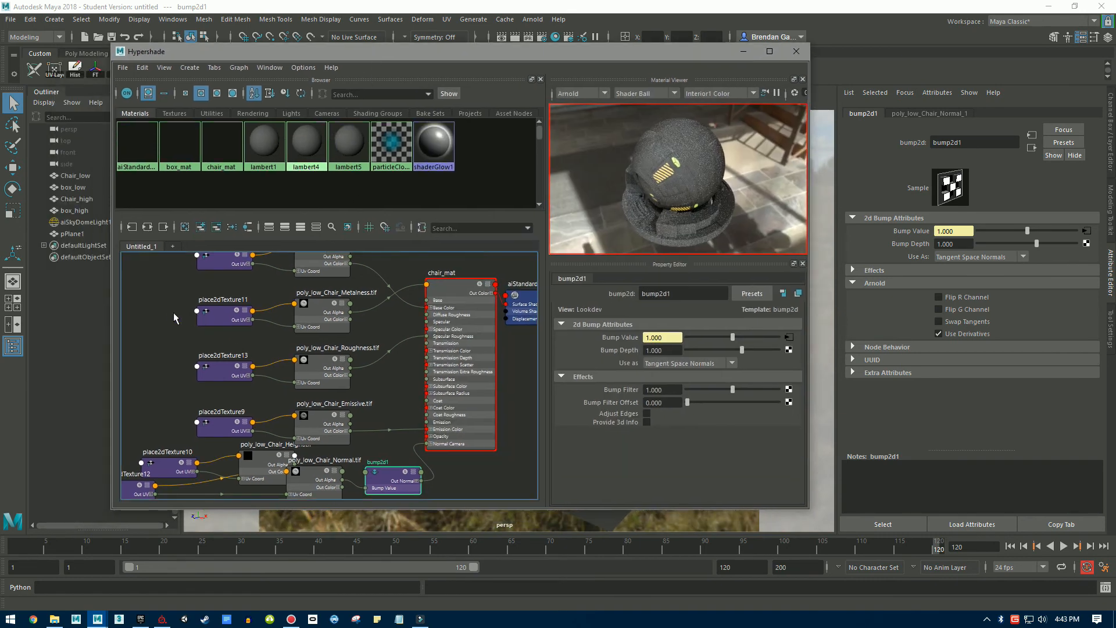
scroll(169, 312, "down", 3)
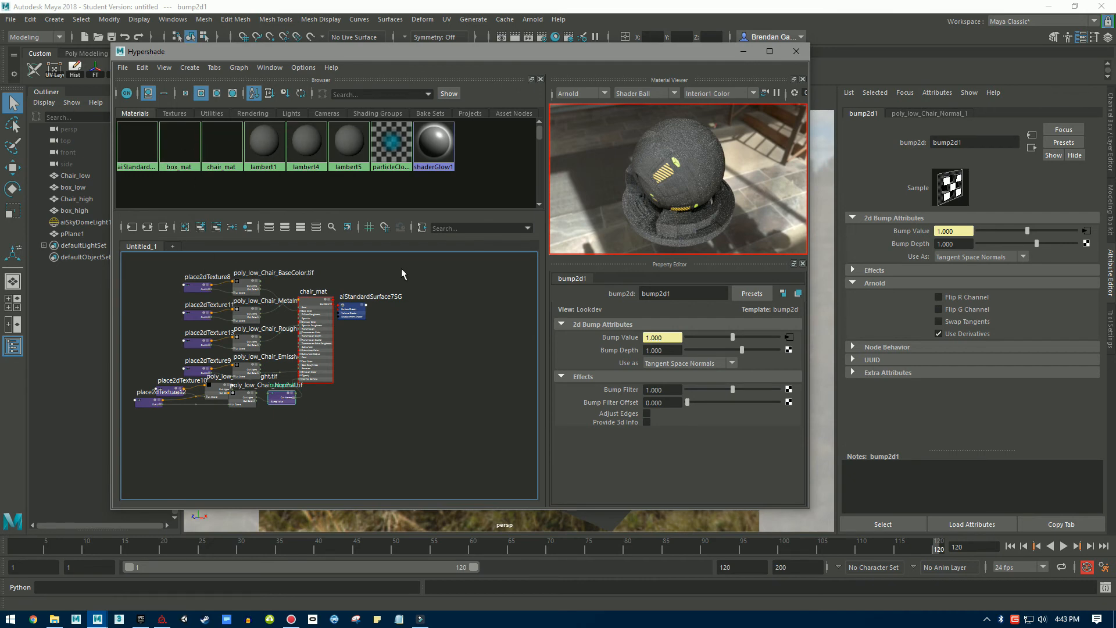
left_click_drag(190, 374, 134, 434)
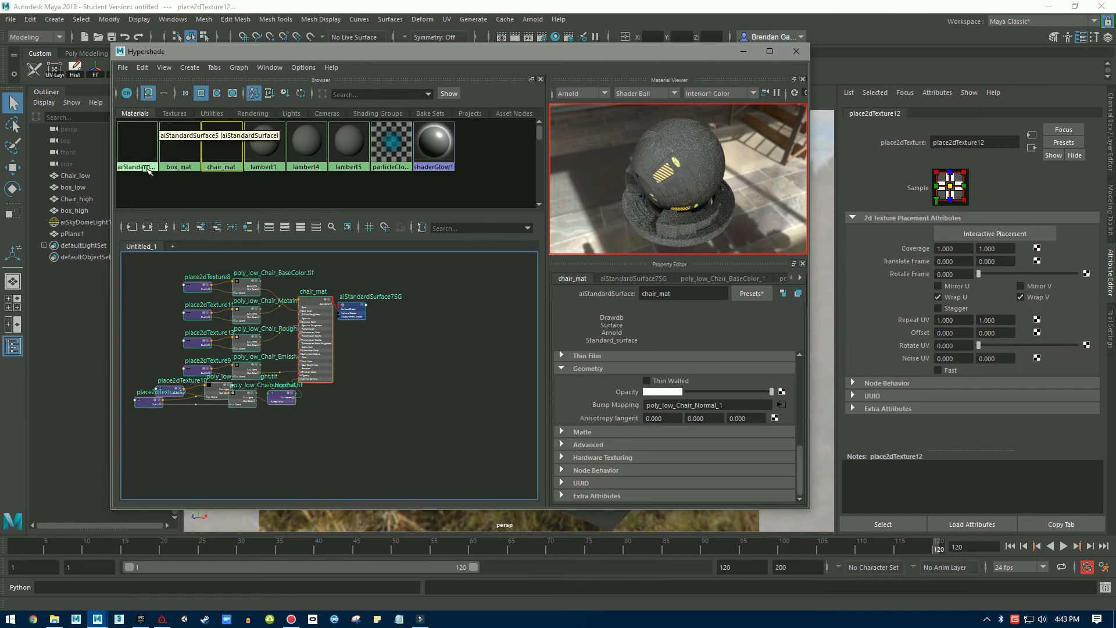
left_click(149, 227)
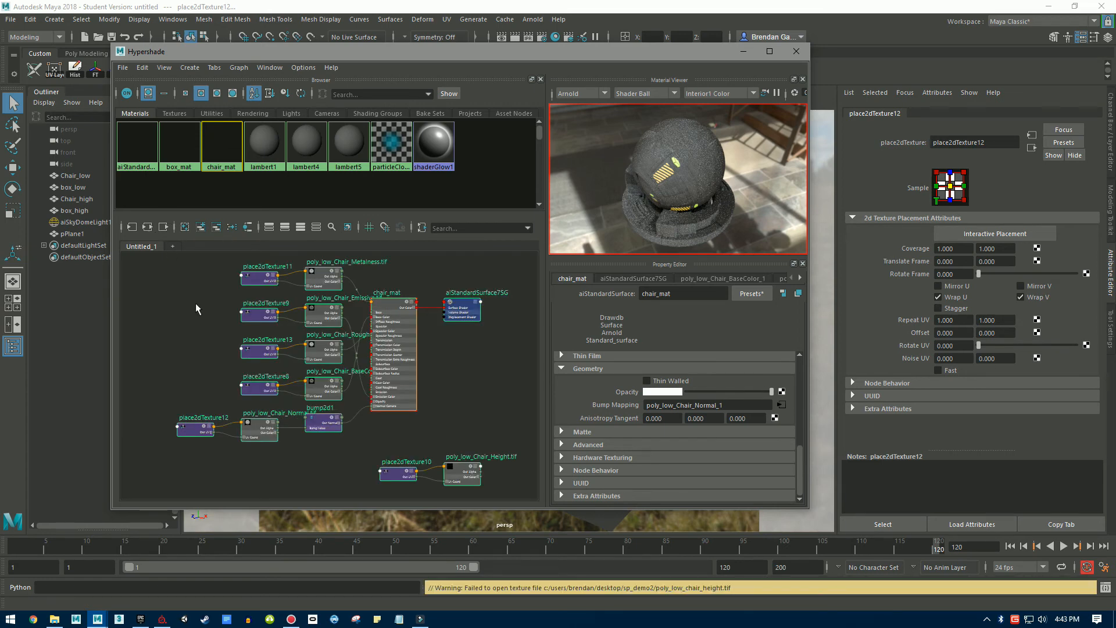
left_click(196, 309)
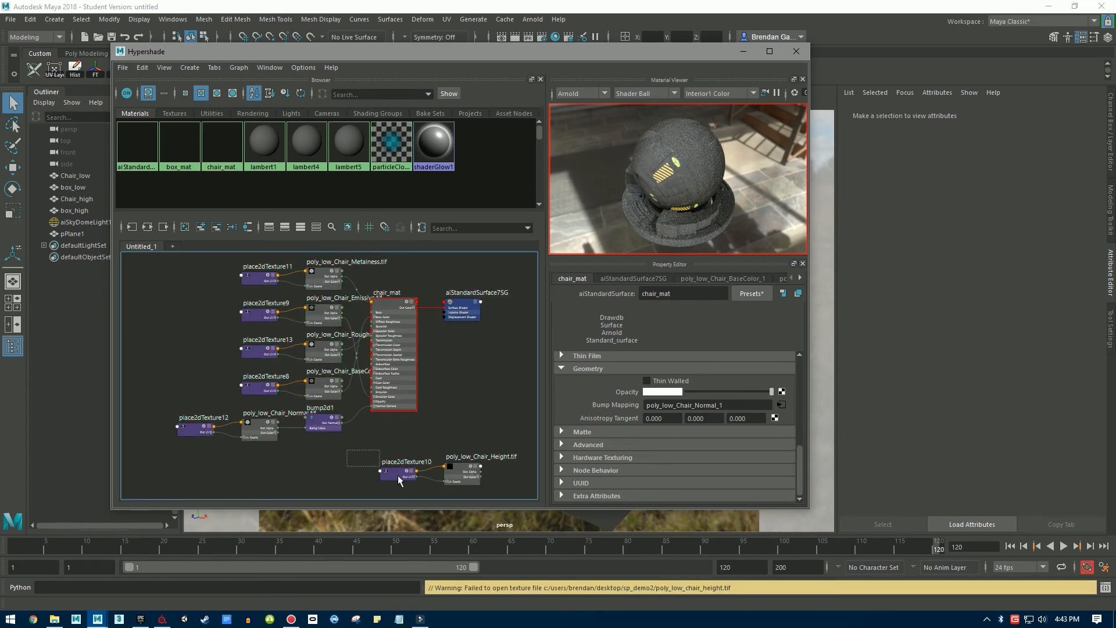
left_click_drag(497, 497, 498, 496)
left_click(485, 430)
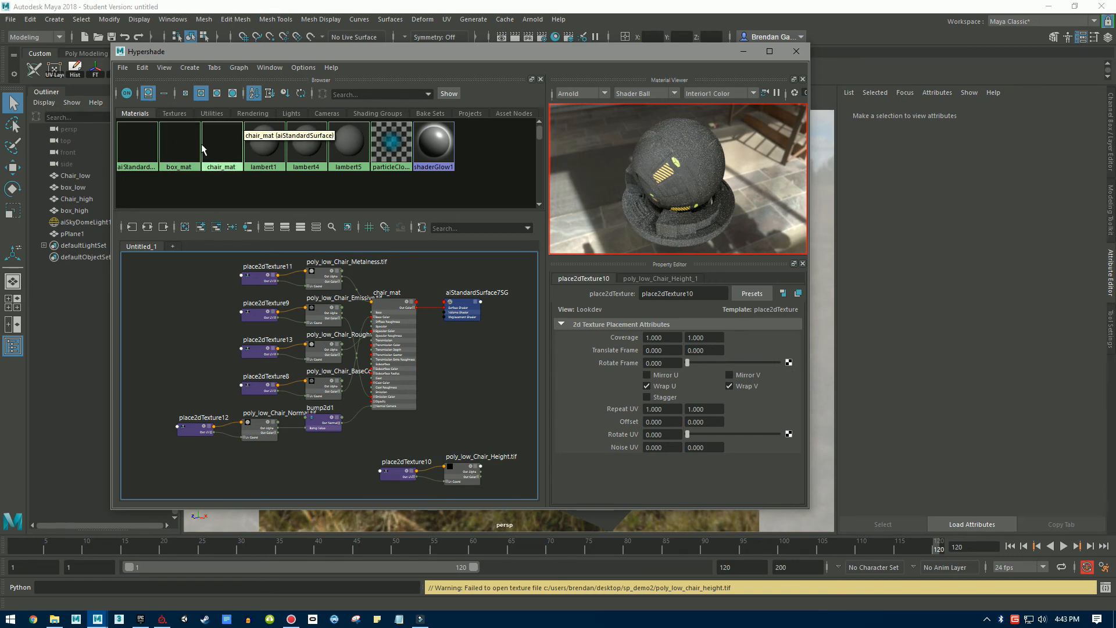
Graph the box_mat network and bring in the poly_low_Box textures from the SP_Demo2 folder in File Explorer.
right_click_drag(184, 147, 184, 174)
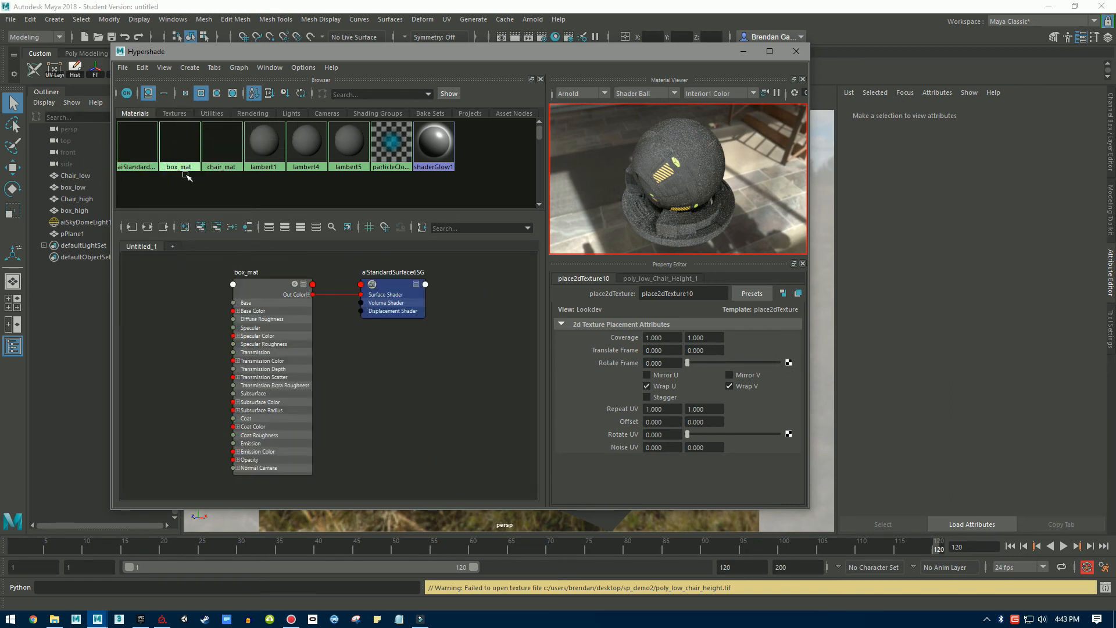
scroll(267, 296, "down", 3)
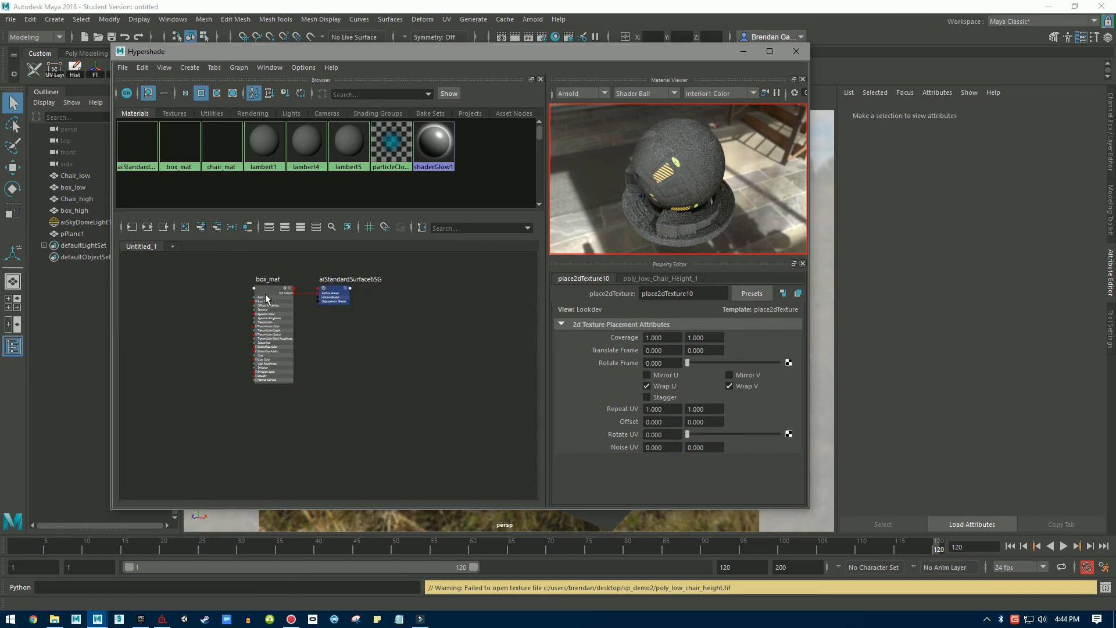
scroll(266, 298, "up", 3)
middle_click_drag(230, 309, 277, 318, "alt")
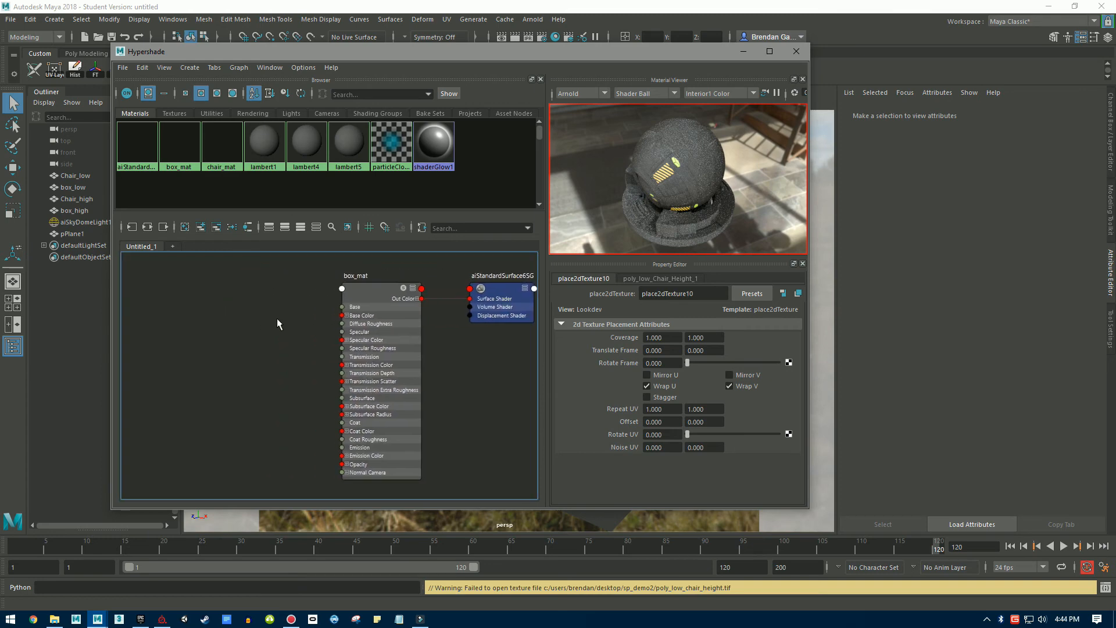
key("alt+Tab")
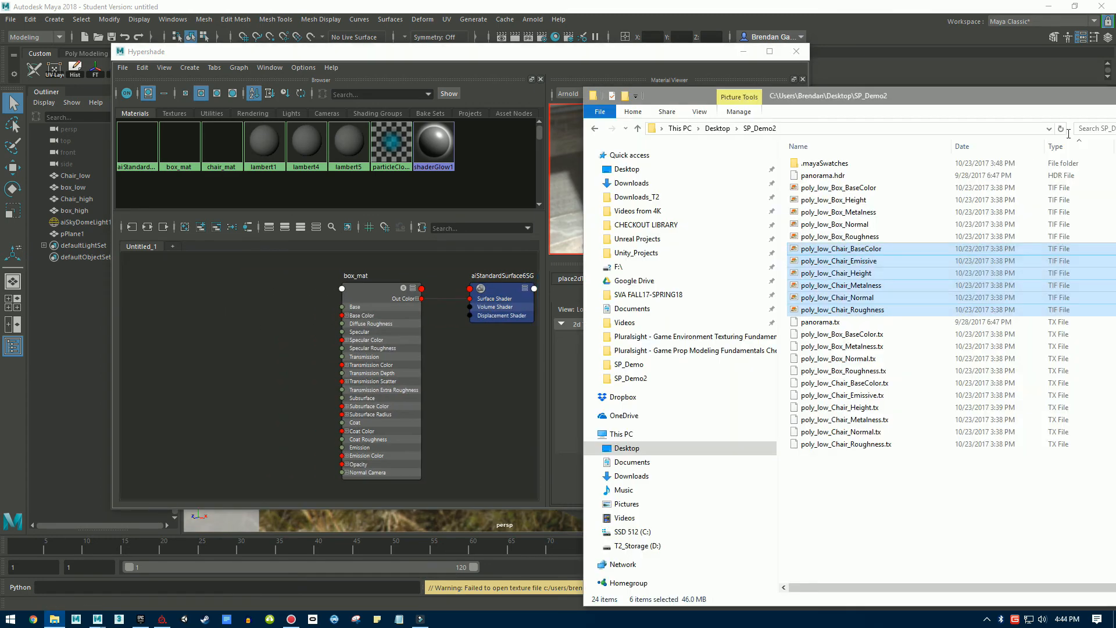
left_click_drag(966, 183, 244, 367)
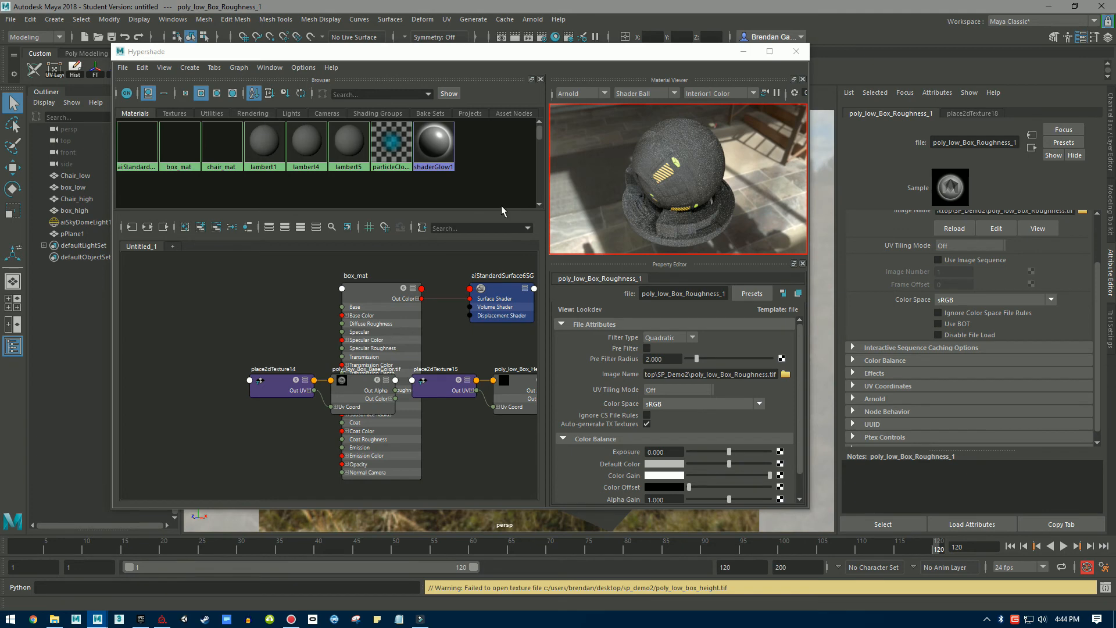
Re-graph the input and output connections of all the box nodes so the texture nodes line up beside box_mat.
scroll(247, 318, "down", 5)
left_click_drag(209, 284, 390, 337)
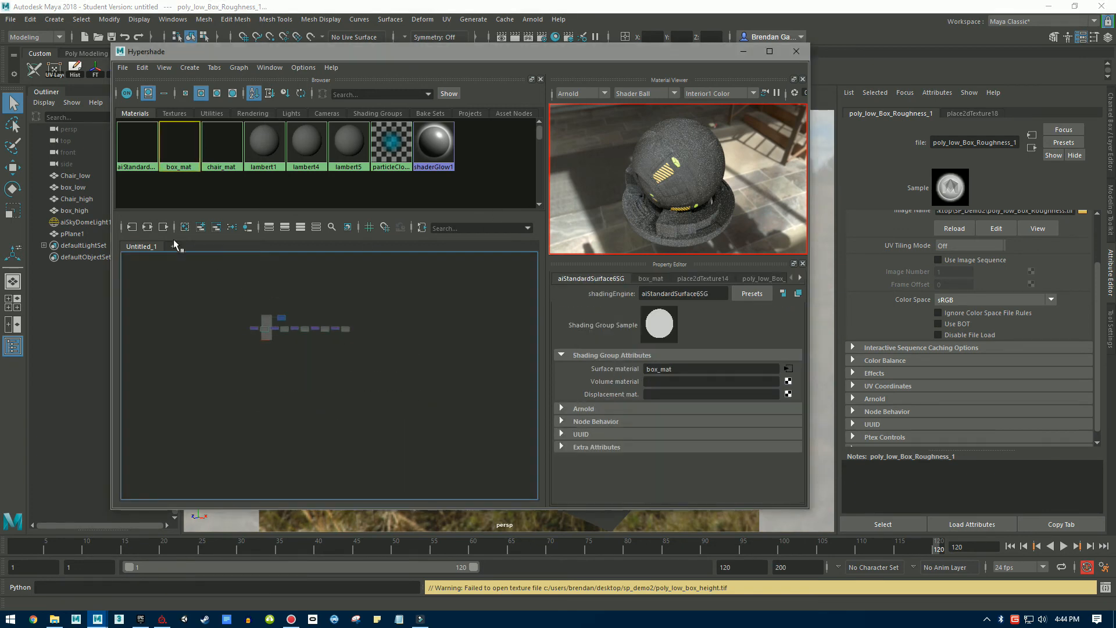
left_click(148, 228)
left_click_drag(354, 271, 510, 392)
left_click_drag(249, 322, 522, 488)
middle_click_drag(412, 381, 317, 317, "alt")
scroll(345, 325, "up", 3)
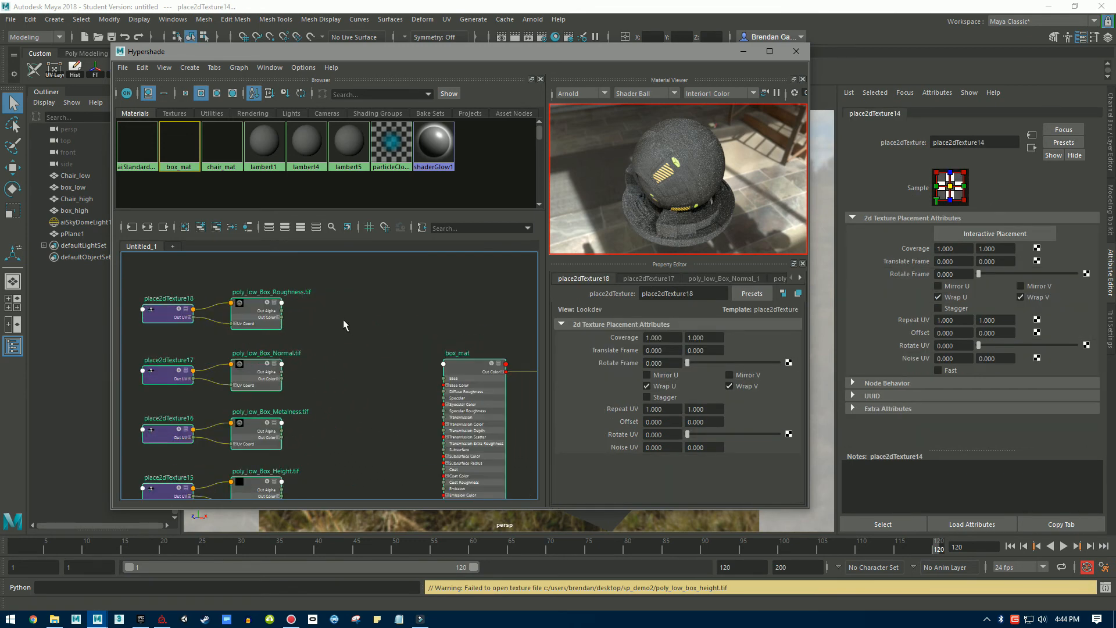
Reorder the box texture nodes in one column as BaseColor, Metalness, Roughness, Normal and Height, each with its place2dTexture node.
scroll(343, 319, "down", 2)
left_click_drag(250, 407, 157, 388)
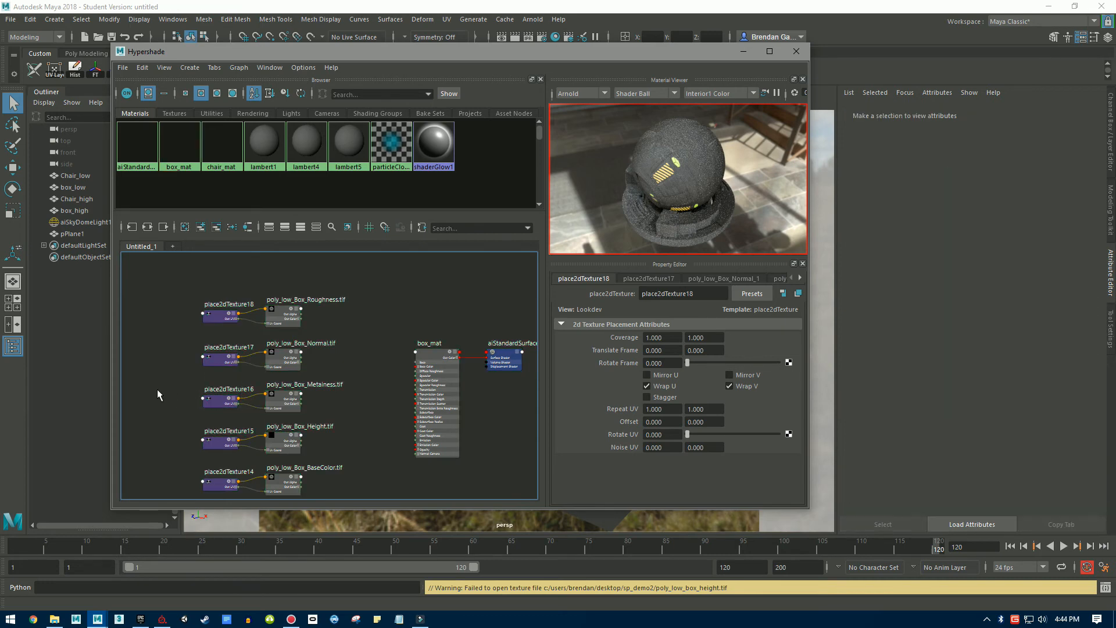
left_click_drag(175, 477, 288, 284)
left_click_drag(183, 314, 460, 298)
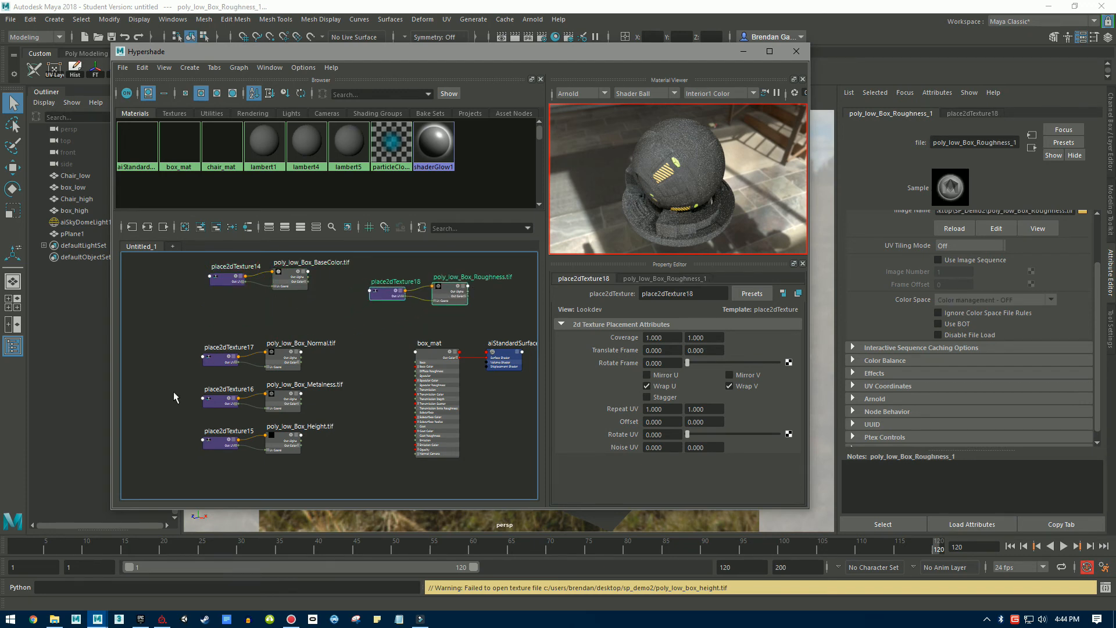
left_click_drag(164, 390, 290, 302)
left_click_drag(204, 356, 285, 406)
left_click_drag(397, 273, 300, 364)
left_click_drag(226, 426, 285, 404)
Set the box Metalness texture's Filter Type to Off and its Color Space to Raw.
left_click(296, 276)
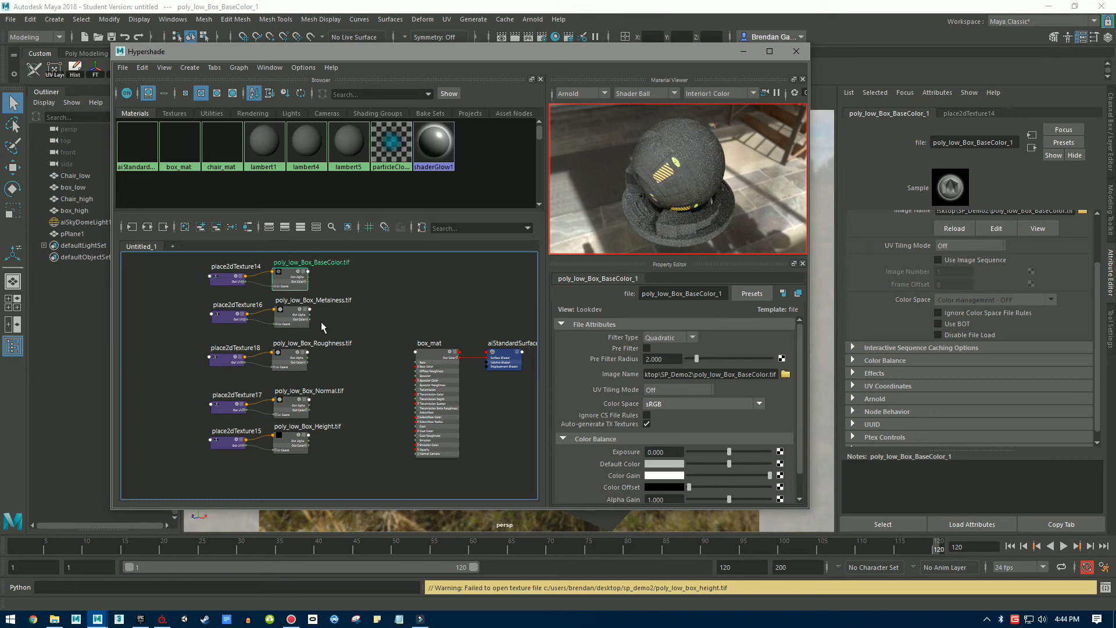
left_click(293, 316)
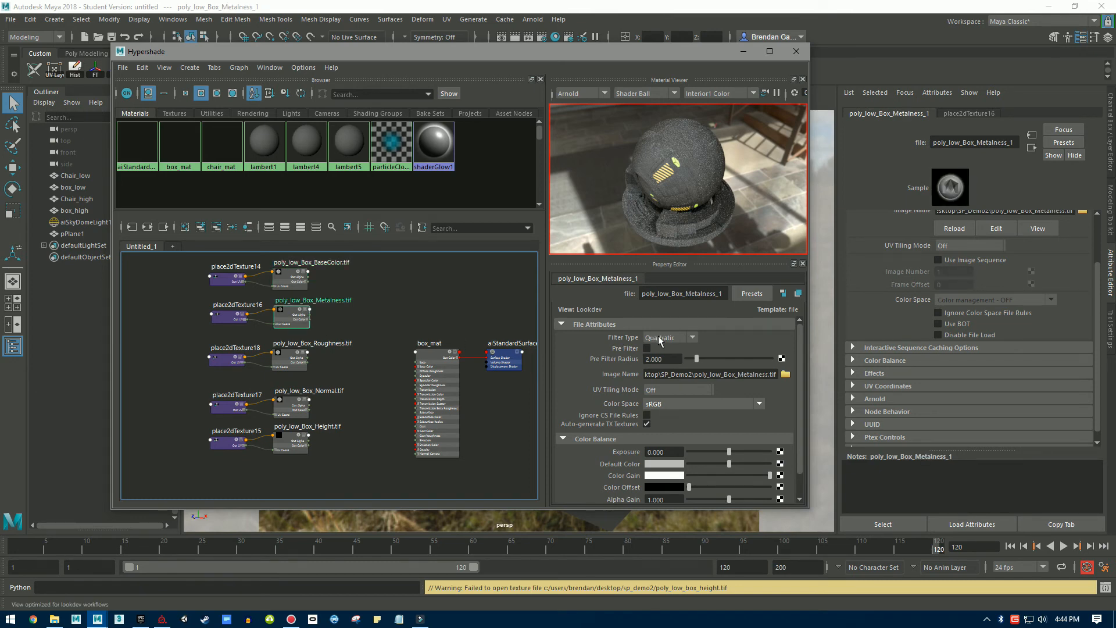
left_click(660, 340)
left_click(658, 347)
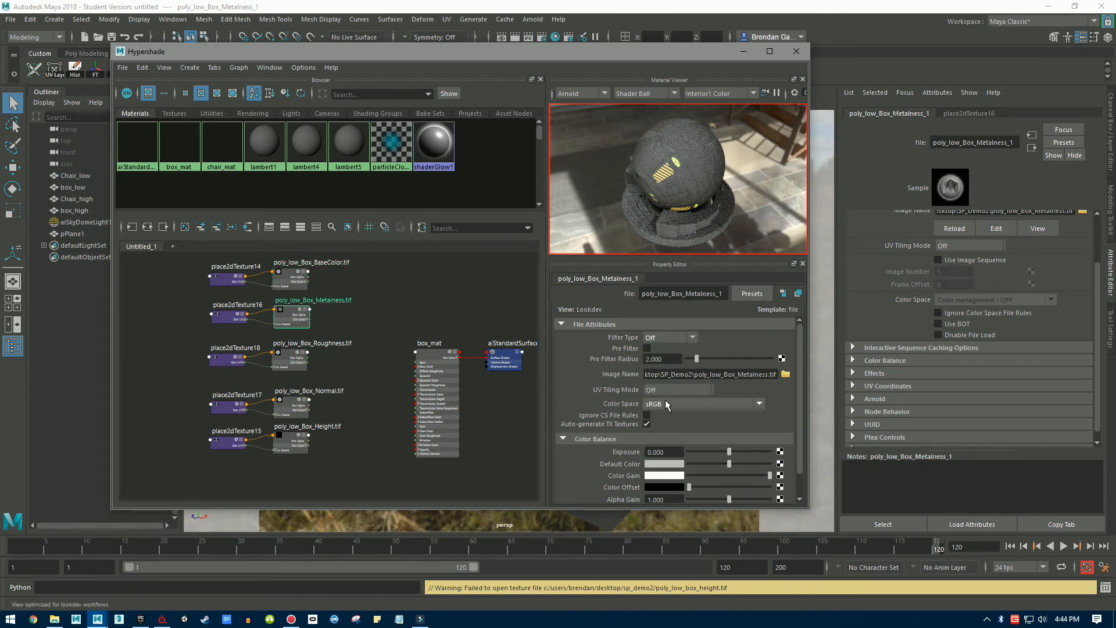
left_click(667, 403)
left_click(663, 462)
left_click(287, 356)
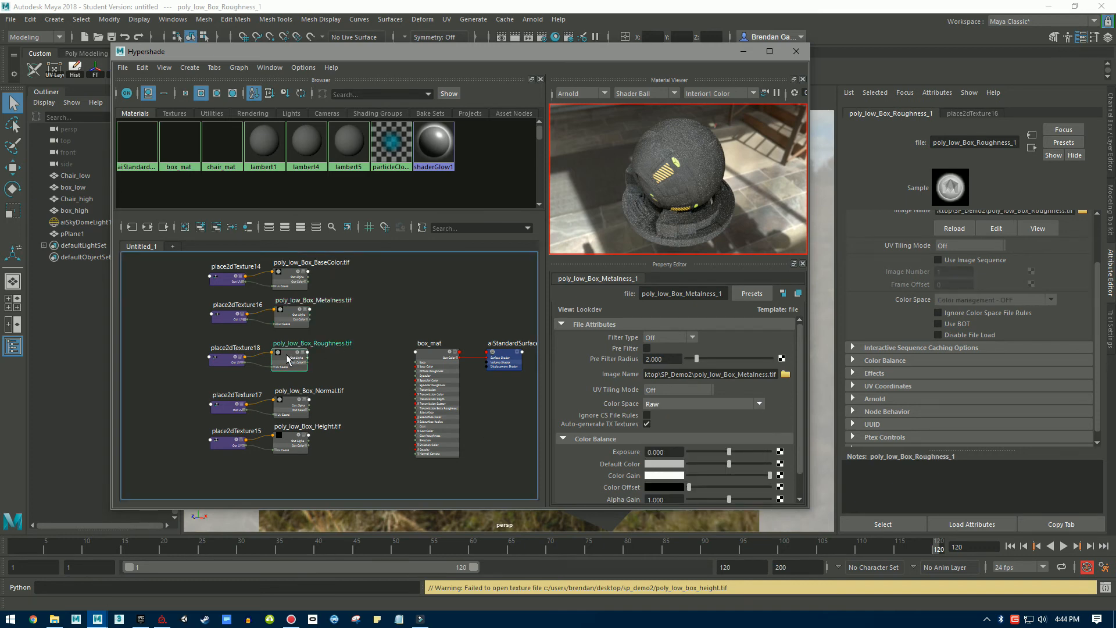
left_click(292, 326)
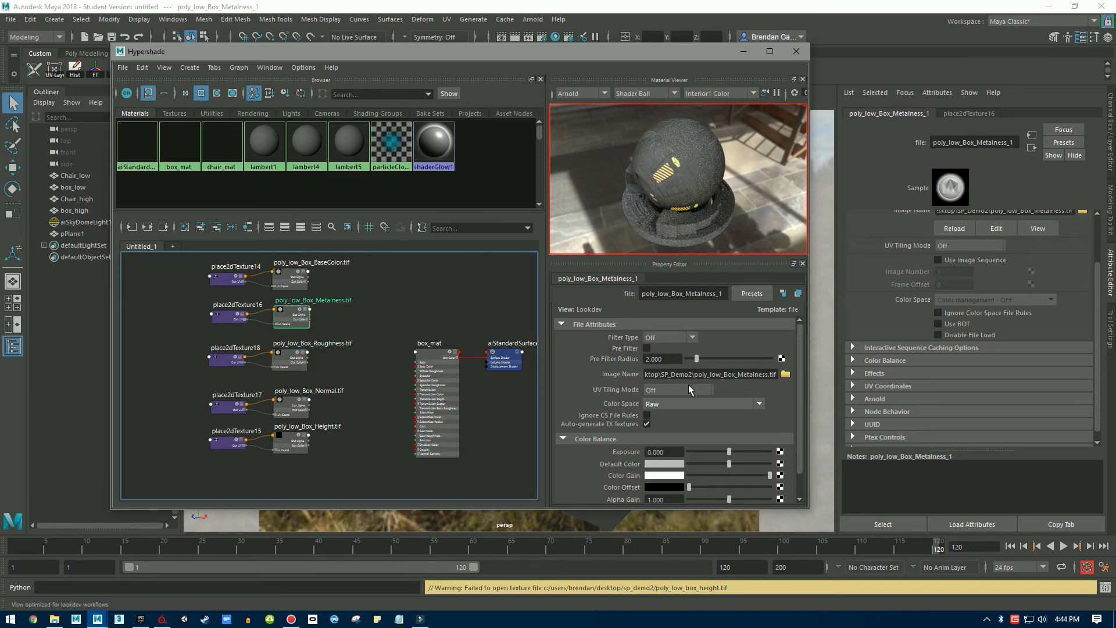
scroll(688, 385, "down", 2)
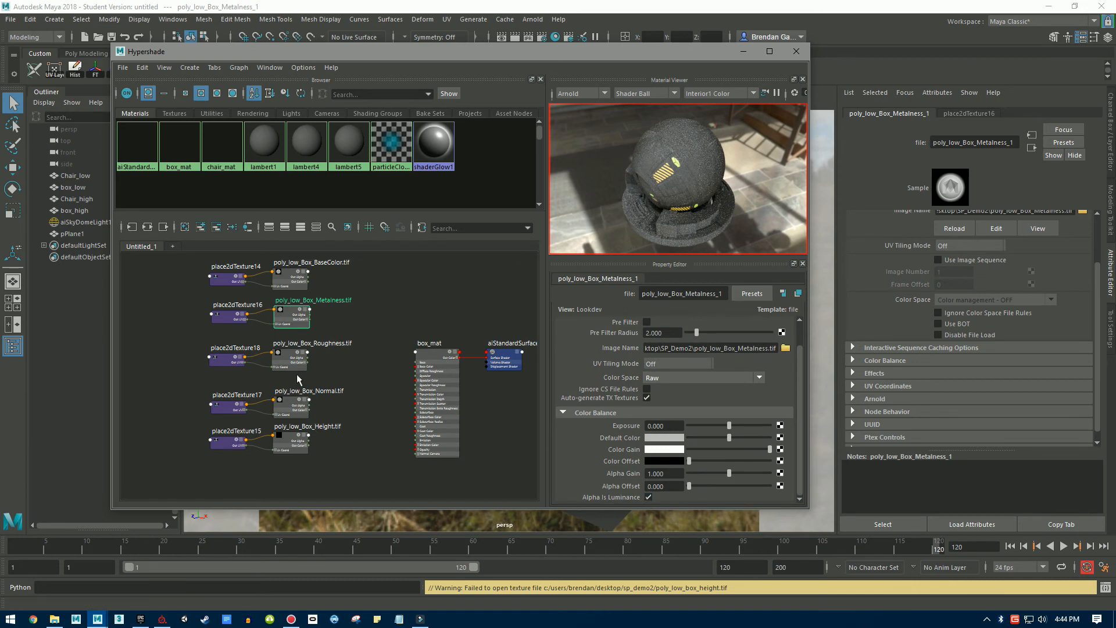
Set the box Roughness texture's Filter Type to Off and its Color Space to Raw.
left_click(290, 357)
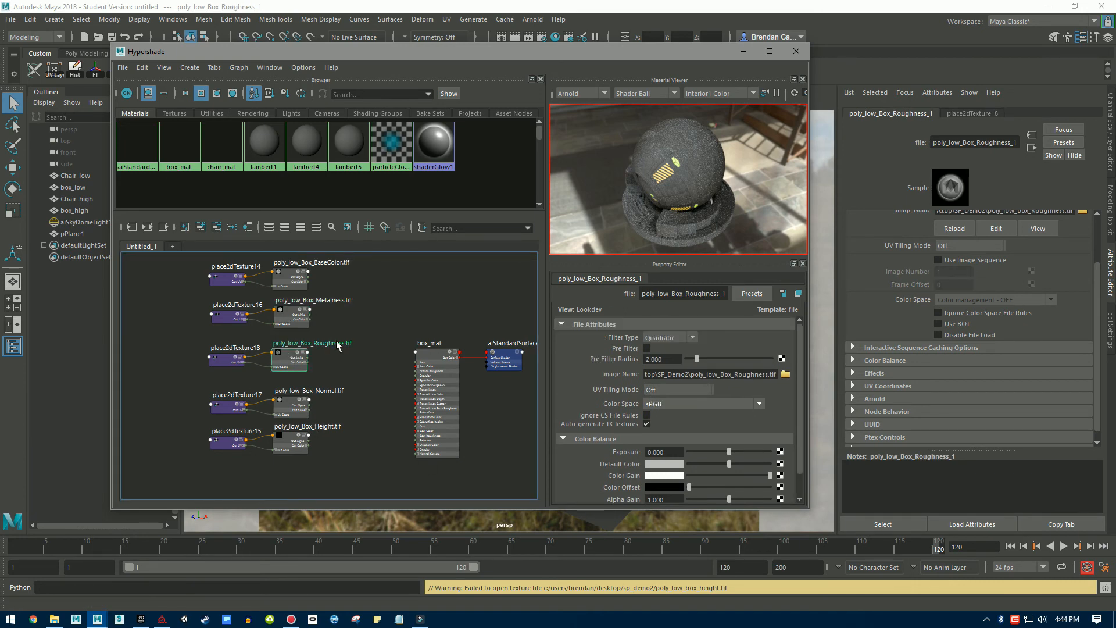
left_click(661, 340)
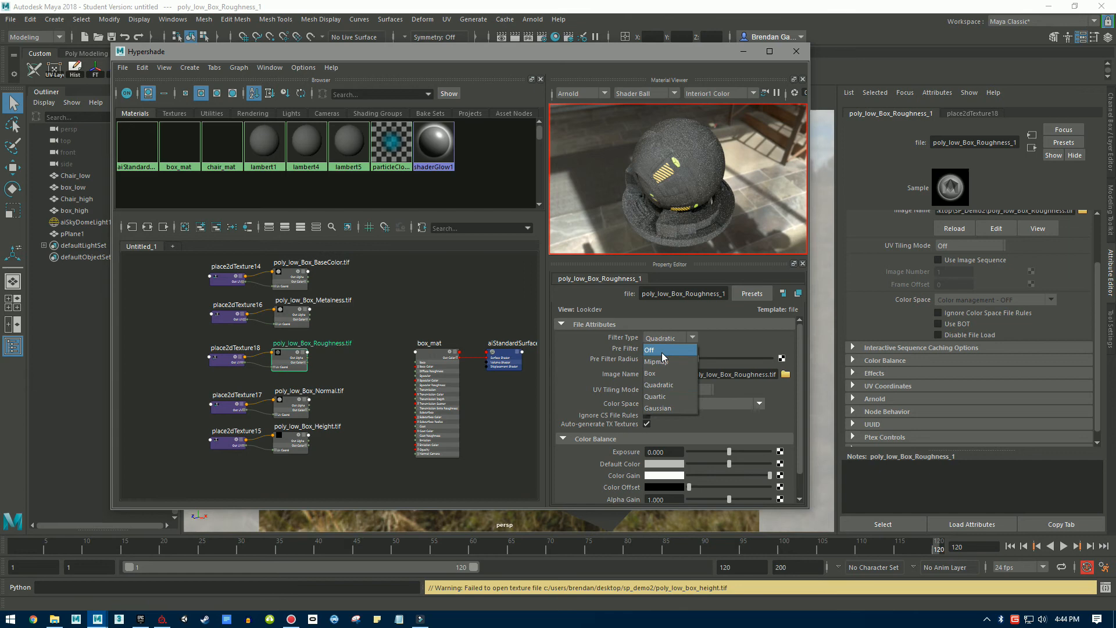
left_click(661, 351)
left_click(670, 405)
scroll(666, 453, "down", 2)
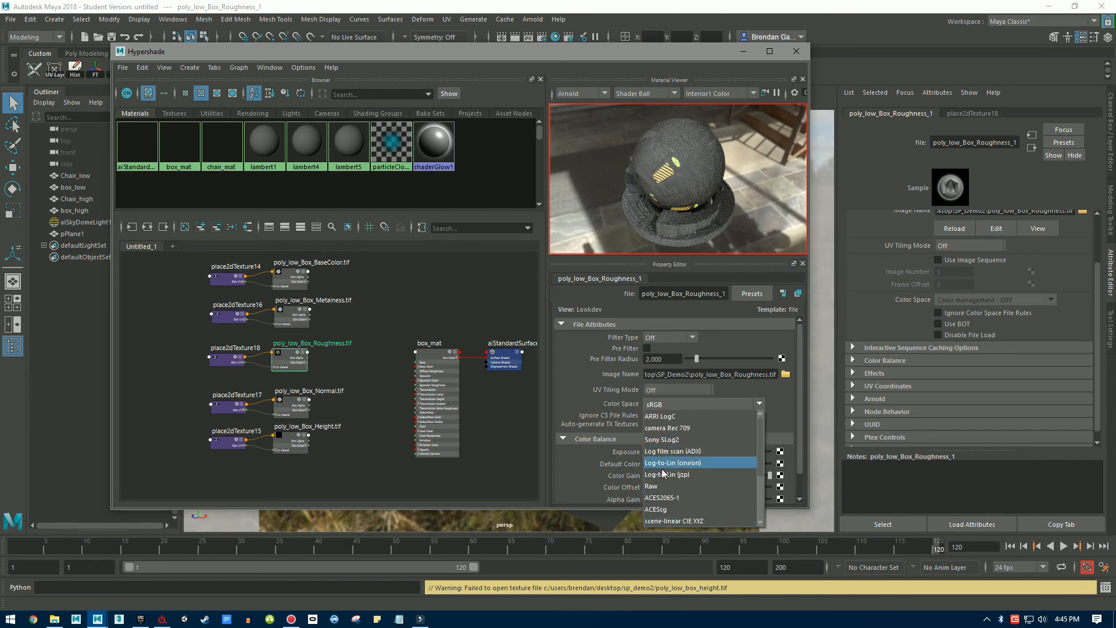
left_click(662, 469)
scroll(674, 442, "down", 1)
left_click(648, 496)
Set the box Normal texture's Filter Type to Off.
left_click(291, 403)
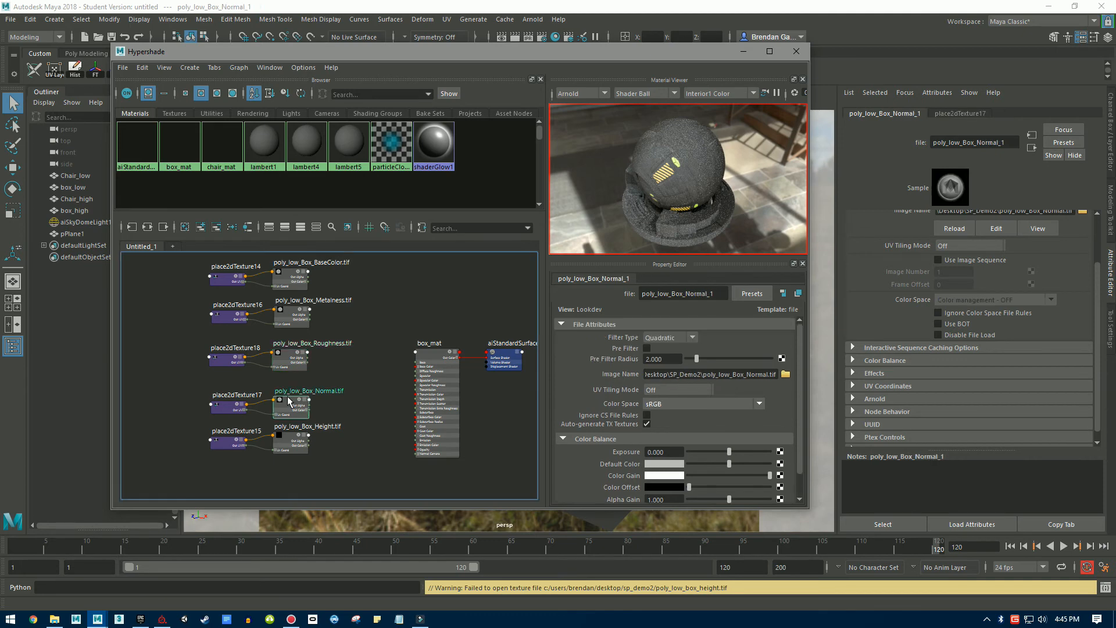
left_click(662, 337)
left_click(661, 350)
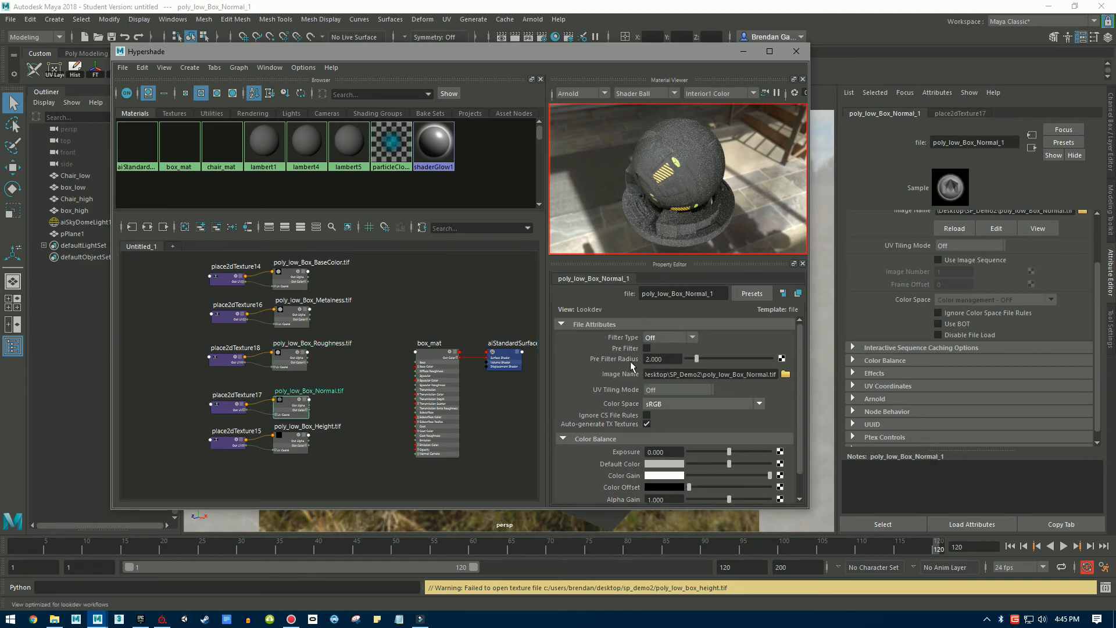
Remove the box Height texture and its placement node from the graph, and move box_mat and its shading group closer to the textures.
left_click_drag(196, 431, 268, 454)
left_click(218, 227)
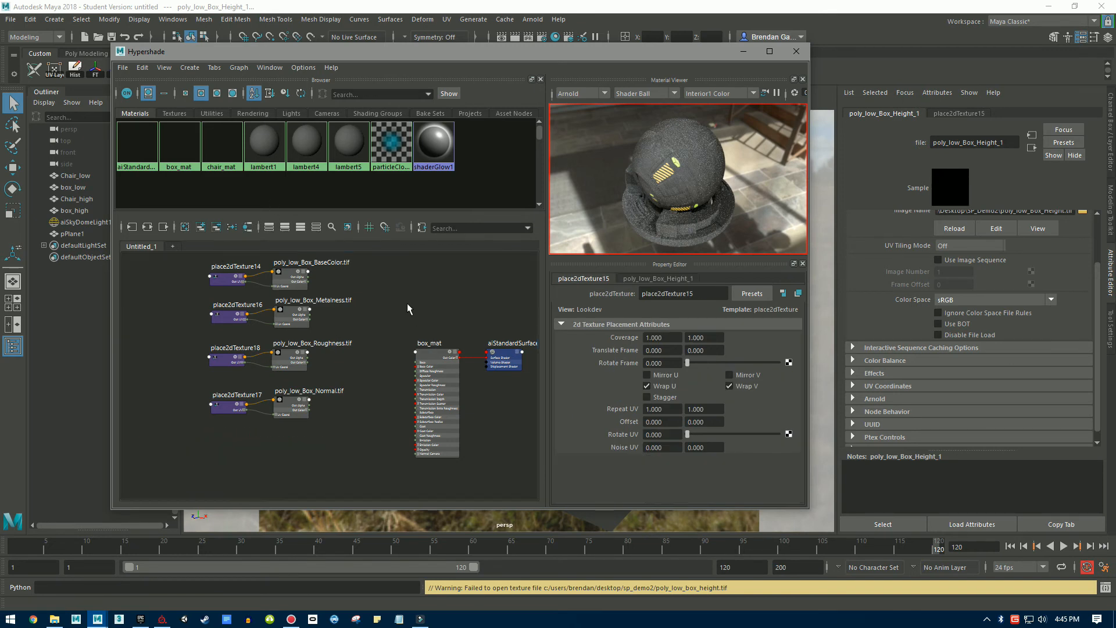
left_click_drag(437, 373, 409, 307)
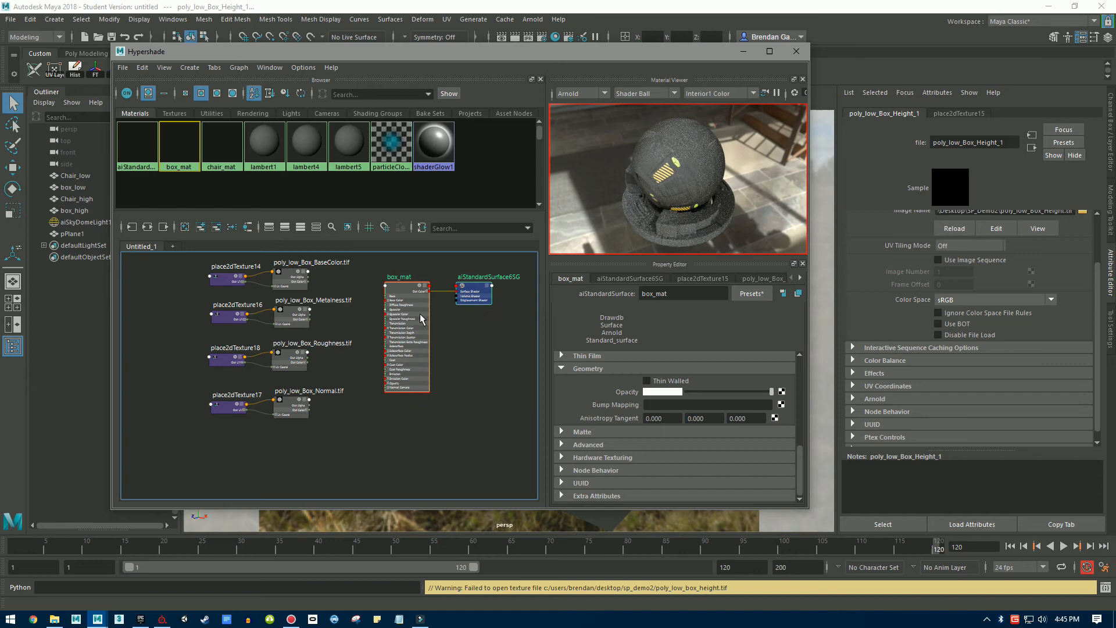
Connect the box BaseColor texture's Out Color to the Base Color of box_mat.
middle_click_drag(467, 322, 455, 384, "alt")
scroll(455, 384, "up", 2)
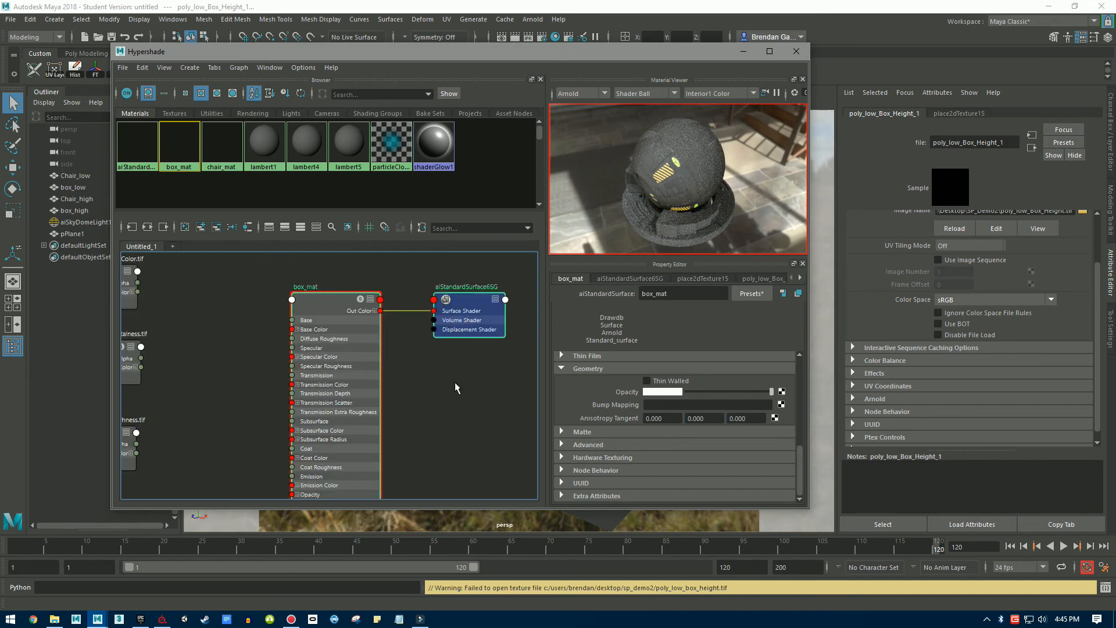
scroll(455, 383, "down", 1)
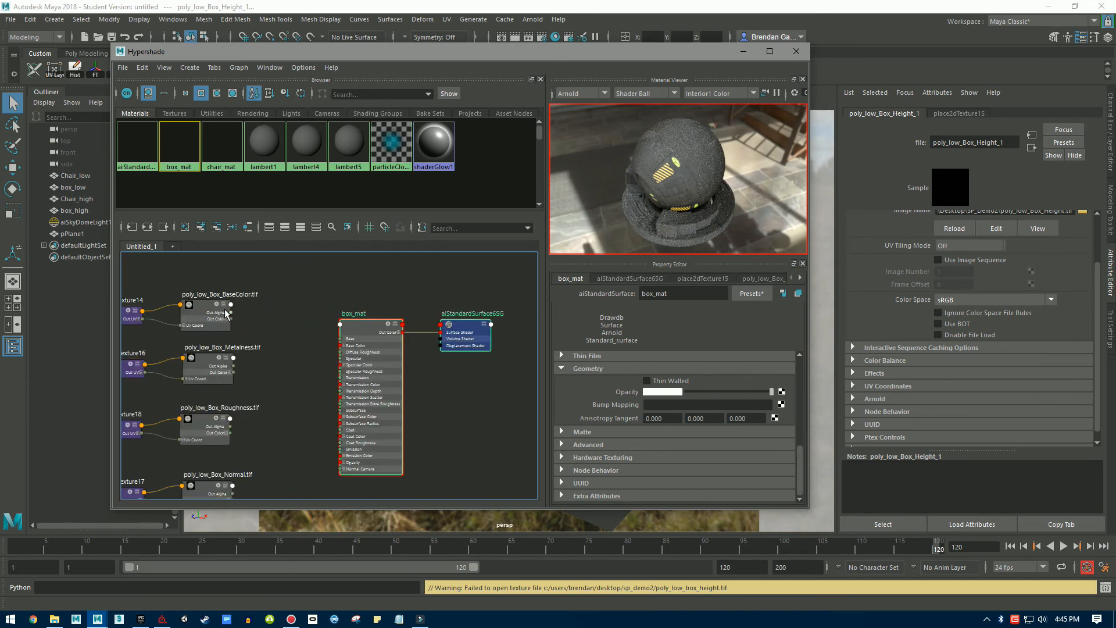
left_click_drag(231, 319, 338, 346)
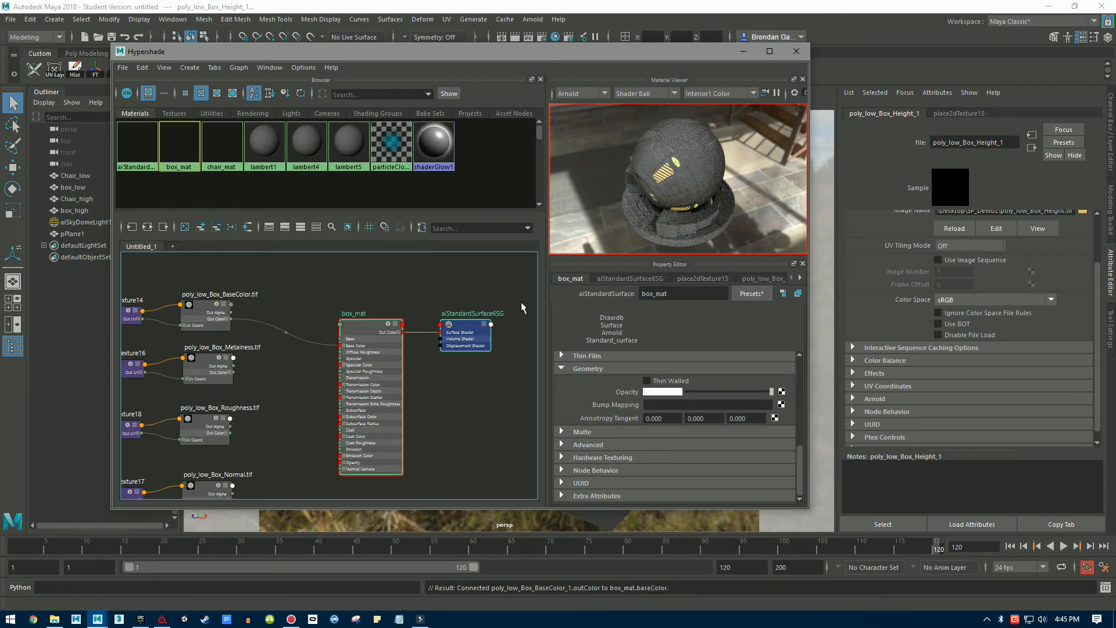
Arrange the Hypershade and Arnold RenderView windows side by side so the box_mat graph and the render are both visible.
left_click_drag(672, 55, 542, 247)
left_click_drag(567, 119, 809, 120)
left_click_drag(477, 245, 518, 104)
left_click_drag(783, 116, 805, 119)
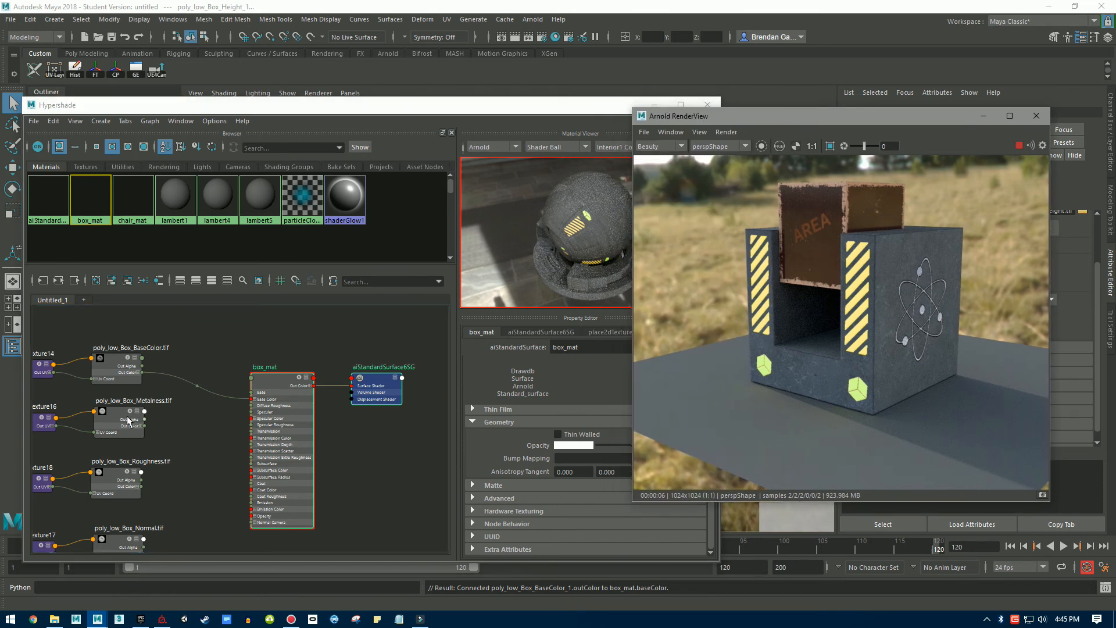
Set the Base Weight of box_mat to 1.
left_click(269, 384)
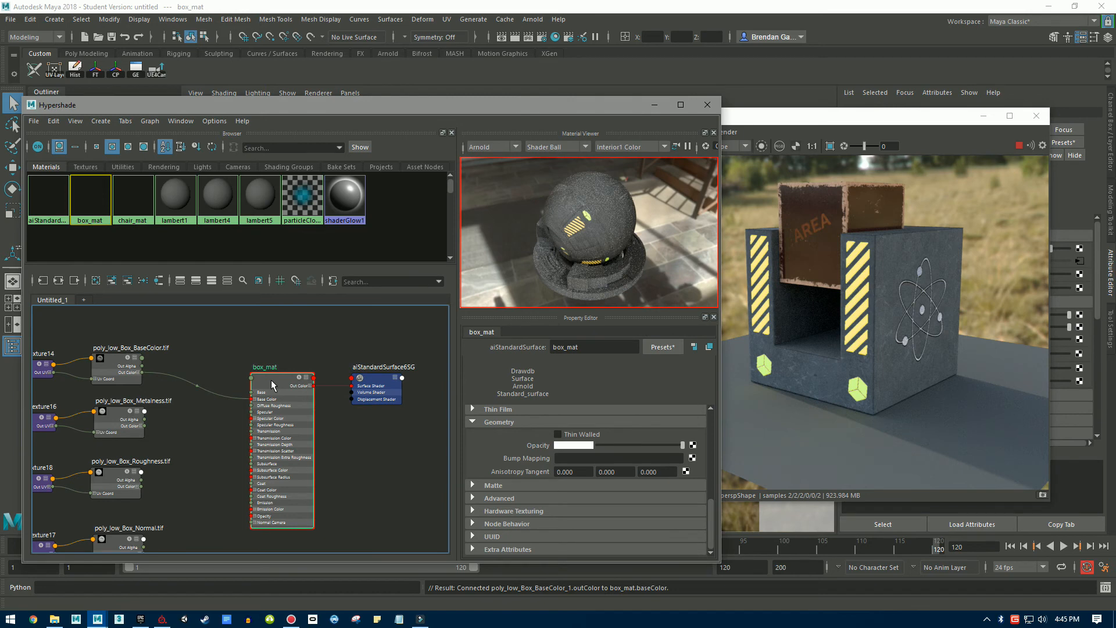
scroll(522, 417, "up", 10)
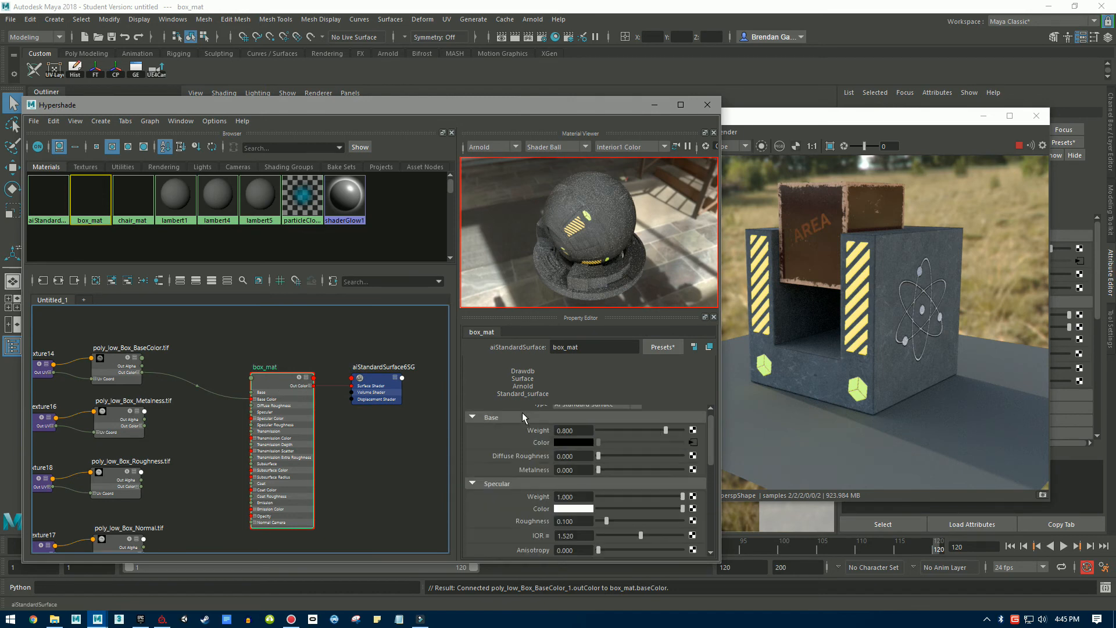
left_click_drag(666, 430, 686, 432)
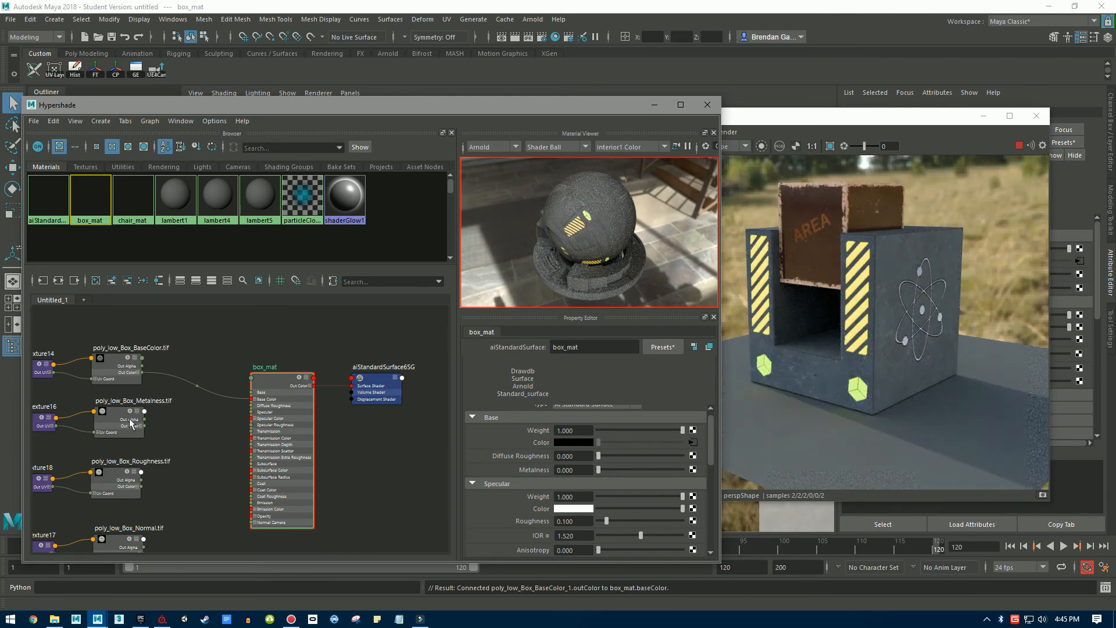
Connect the box Metalness texture to the Metalness of box_mat and the box Roughness texture to its Specular Roughness.
middle_click_drag(325, 435, 545, 474)
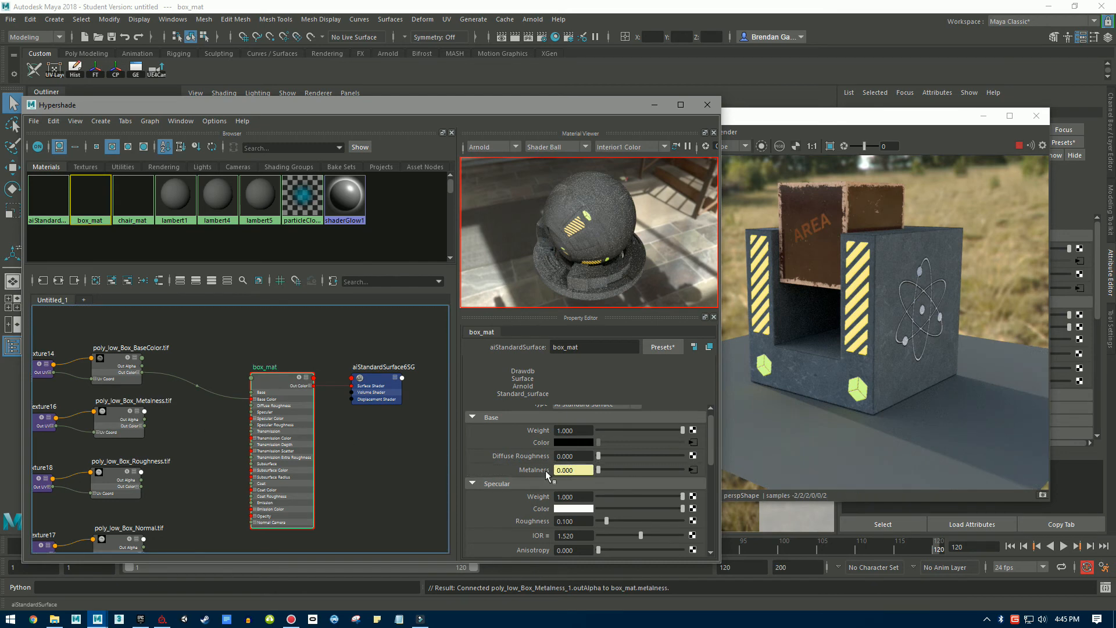
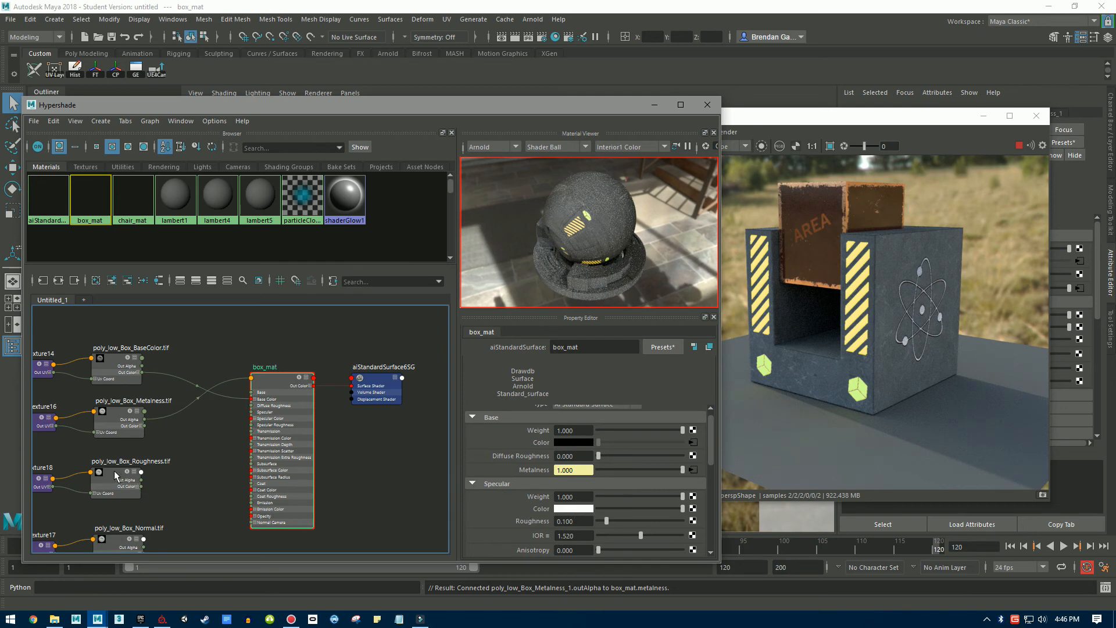
middle_click_drag(253, 483, 558, 522)
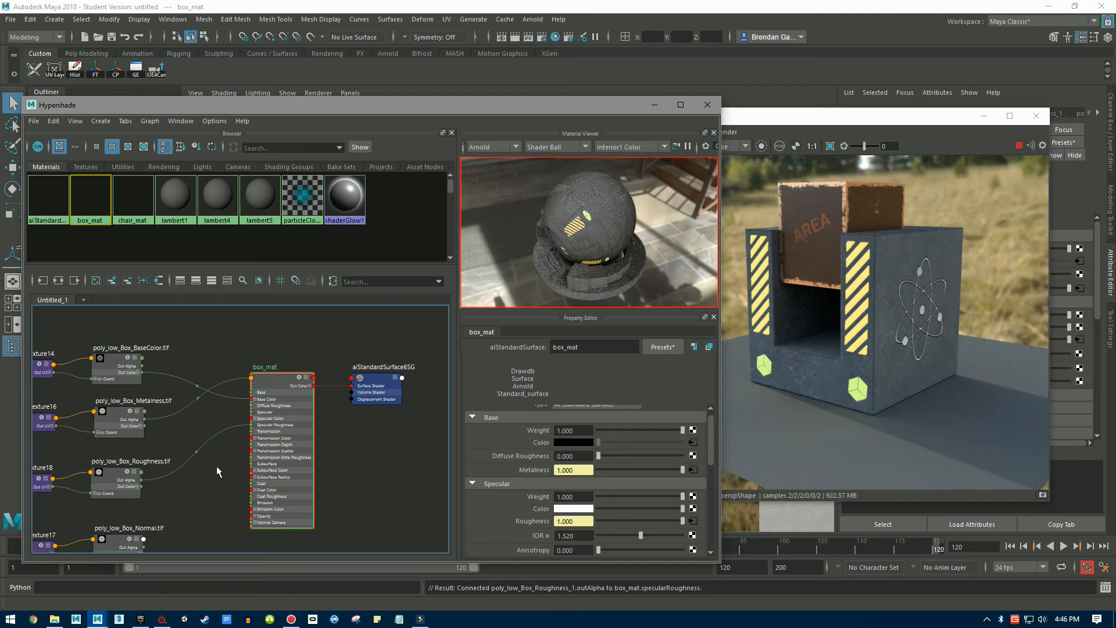
scroll(202, 467, "down", 1)
scroll(174, 476, "up", 1)
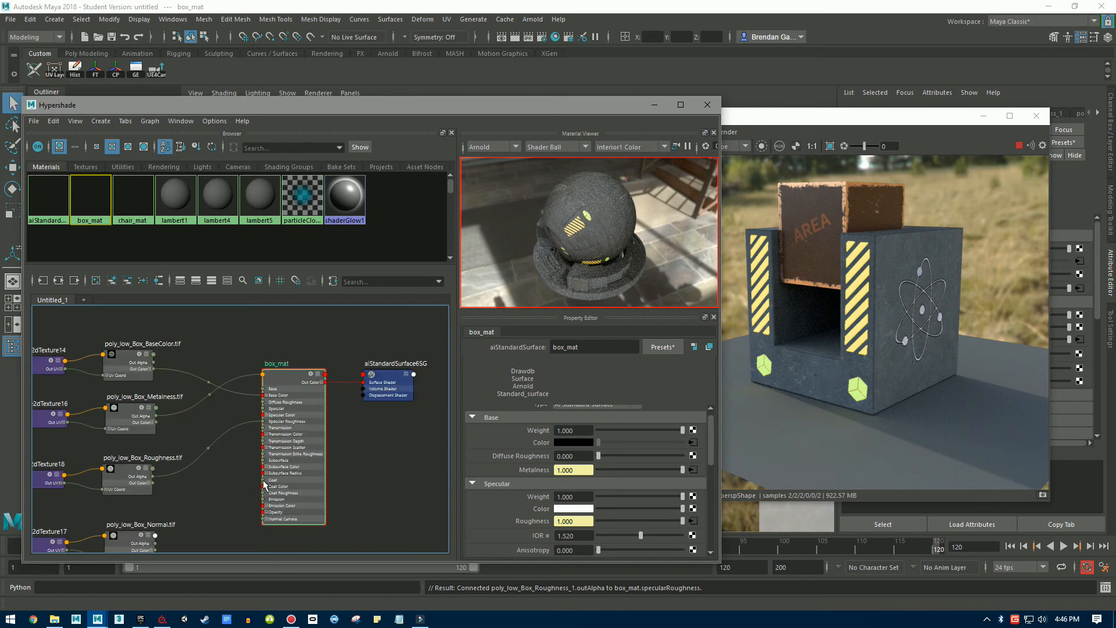
Connect the box Normal texture to the Bump Mapping attribute in the Geometry settings of box_mat.
middle_click_drag(229, 503, 257, 433, "alt")
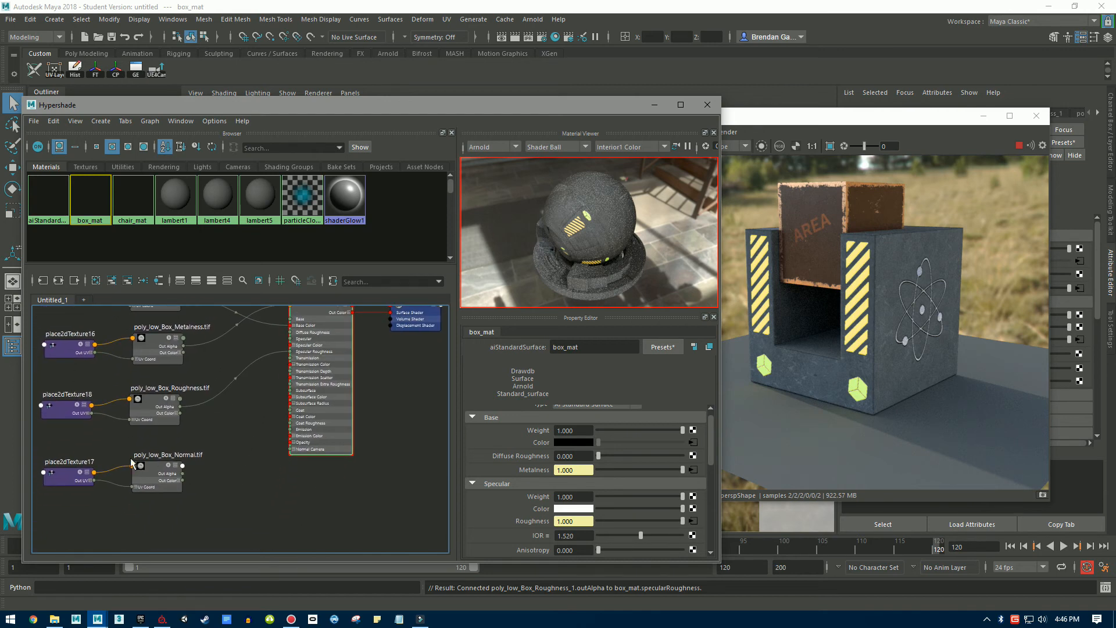
left_click(155, 465)
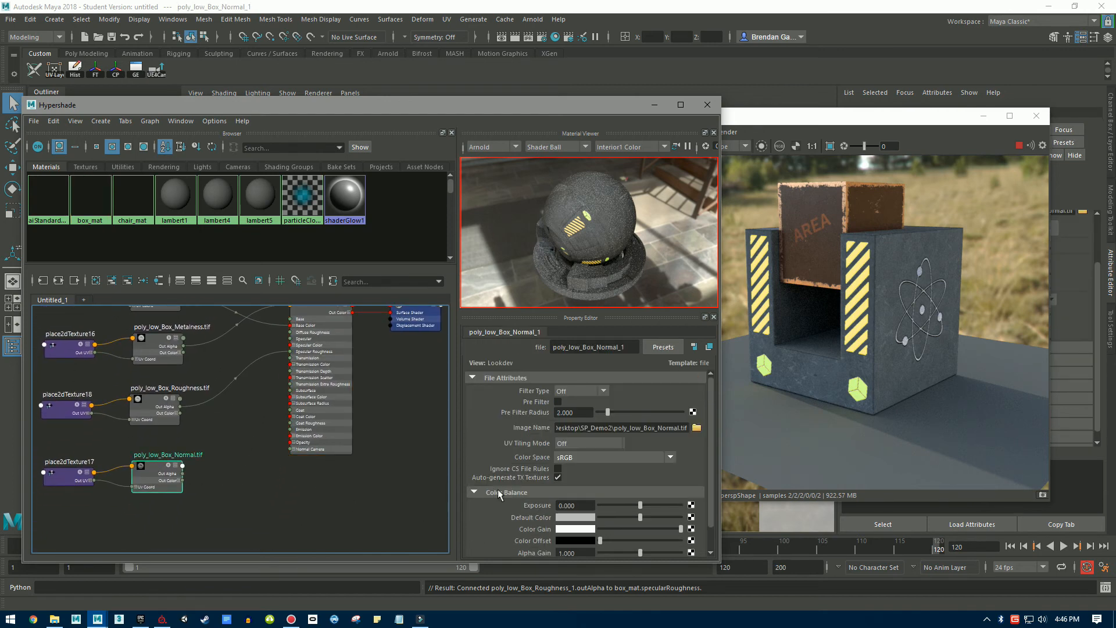
scroll(507, 487, "down", 1)
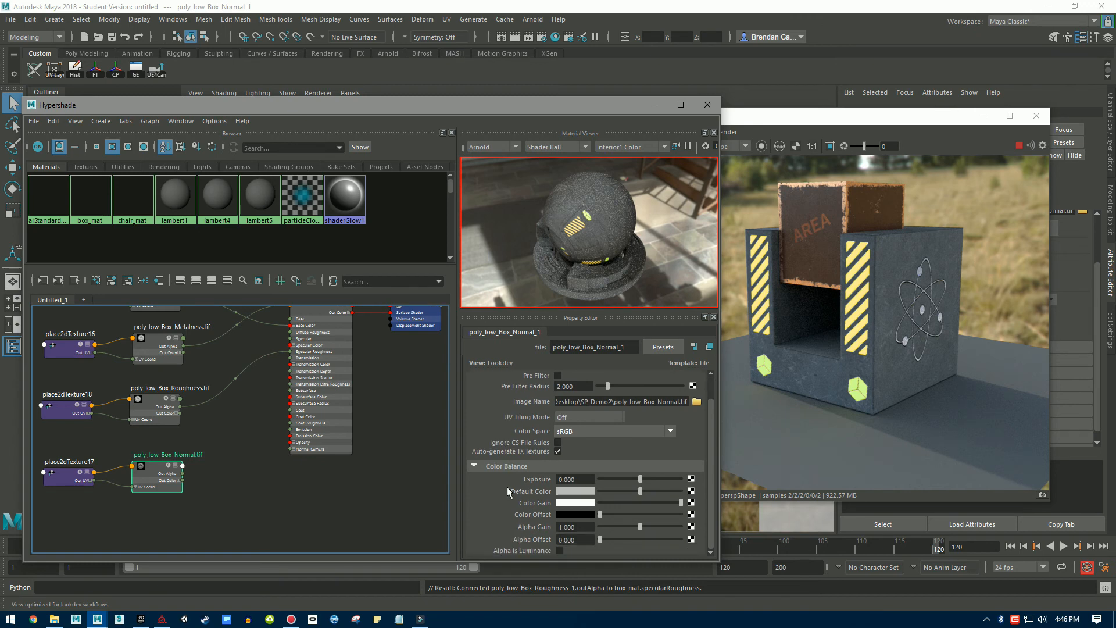
scroll(507, 491, "up", 1)
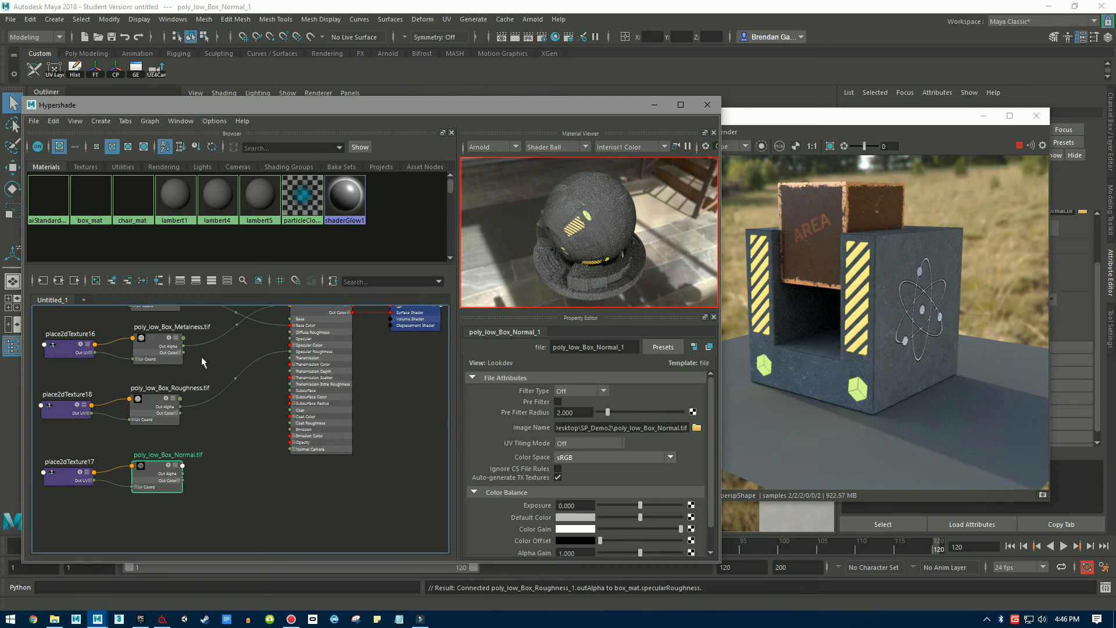
left_click(316, 313)
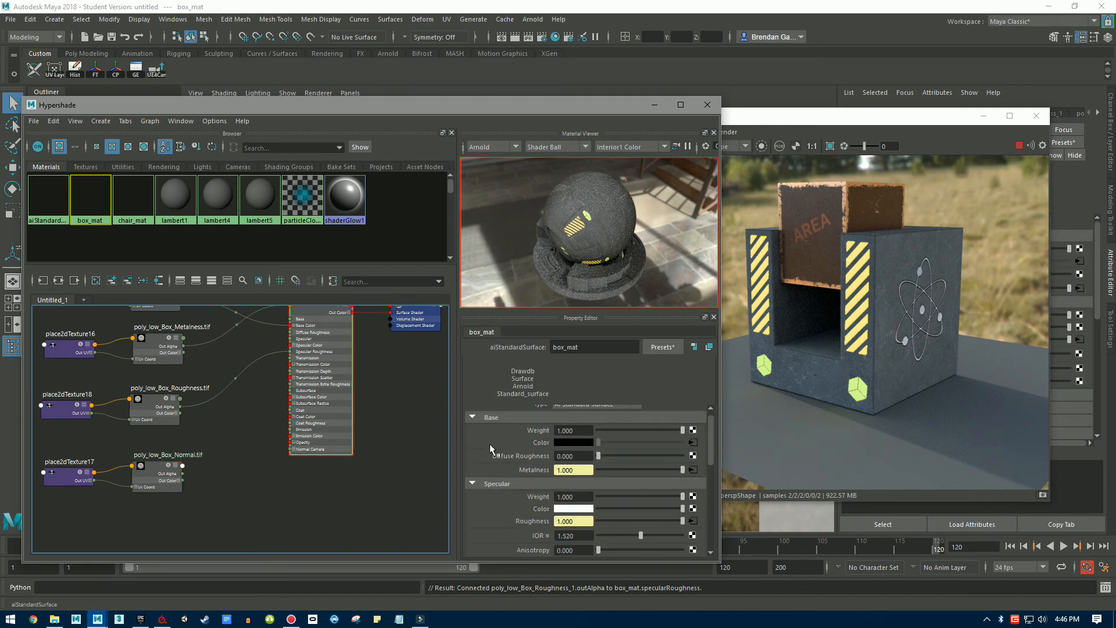
scroll(490, 445, "down", 5)
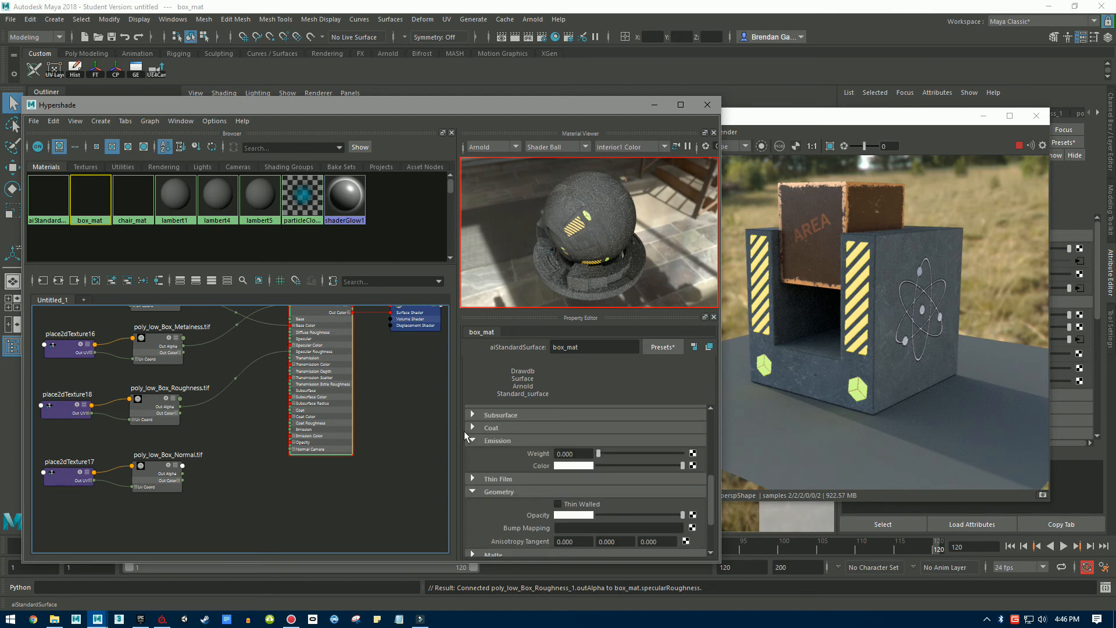
left_click(471, 441)
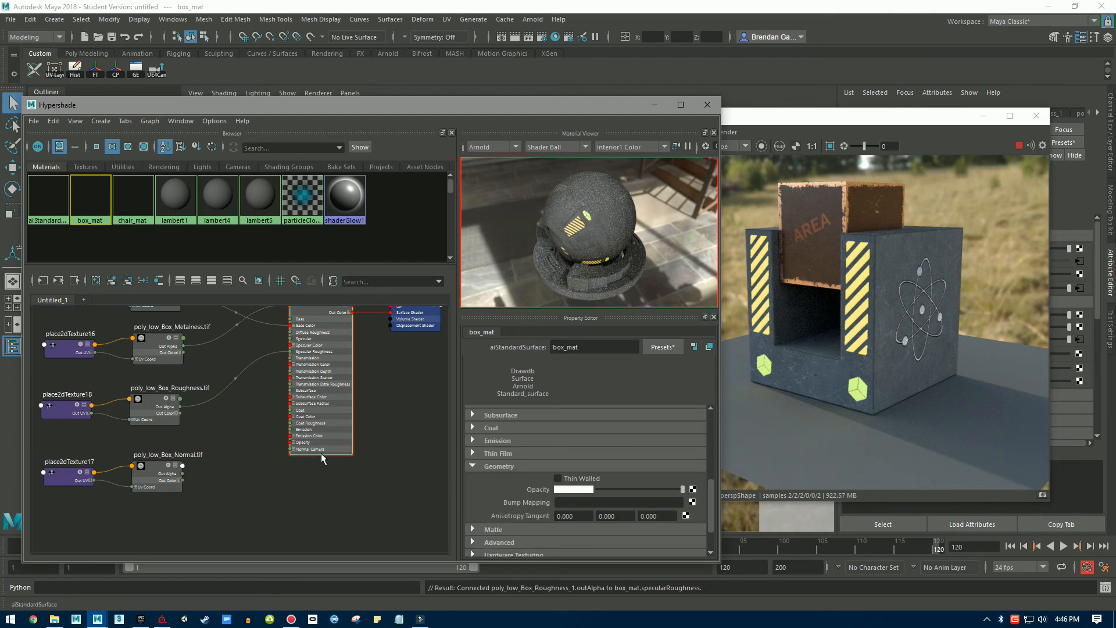
middle_click_drag(158, 467, 508, 501)
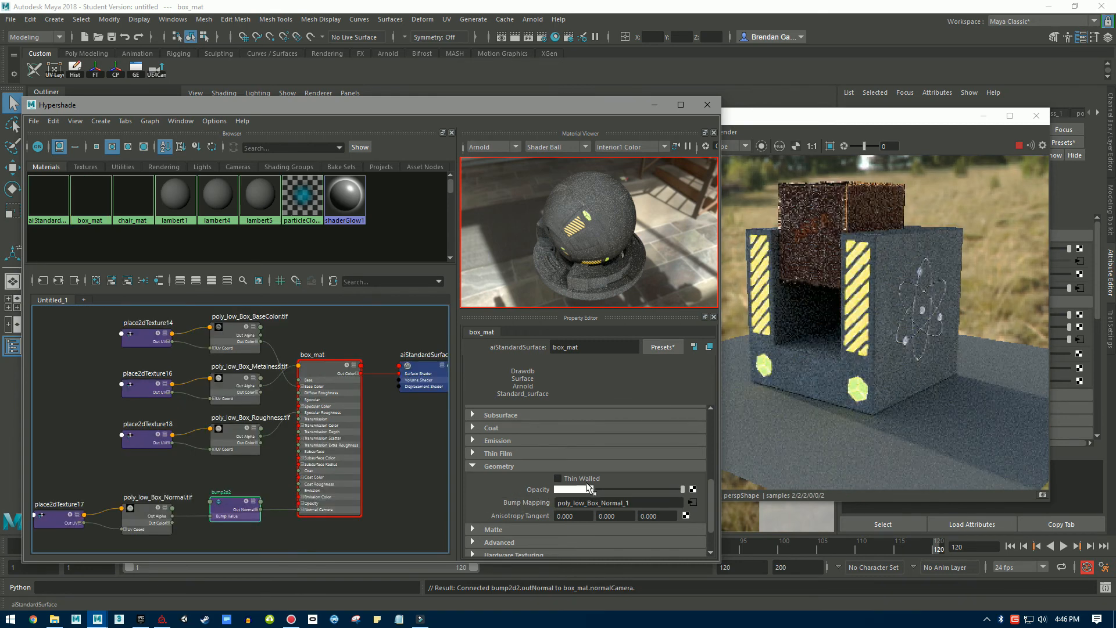
Set the box material's bump node to be used as Tangent Space Normals.
left_click(691, 502)
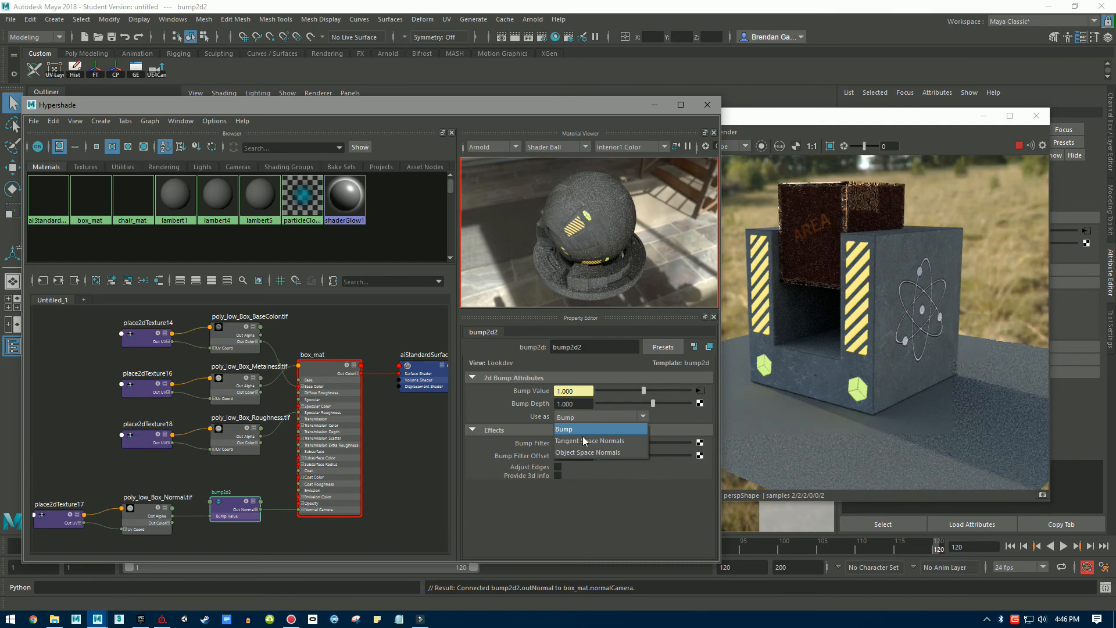
left_click(584, 440)
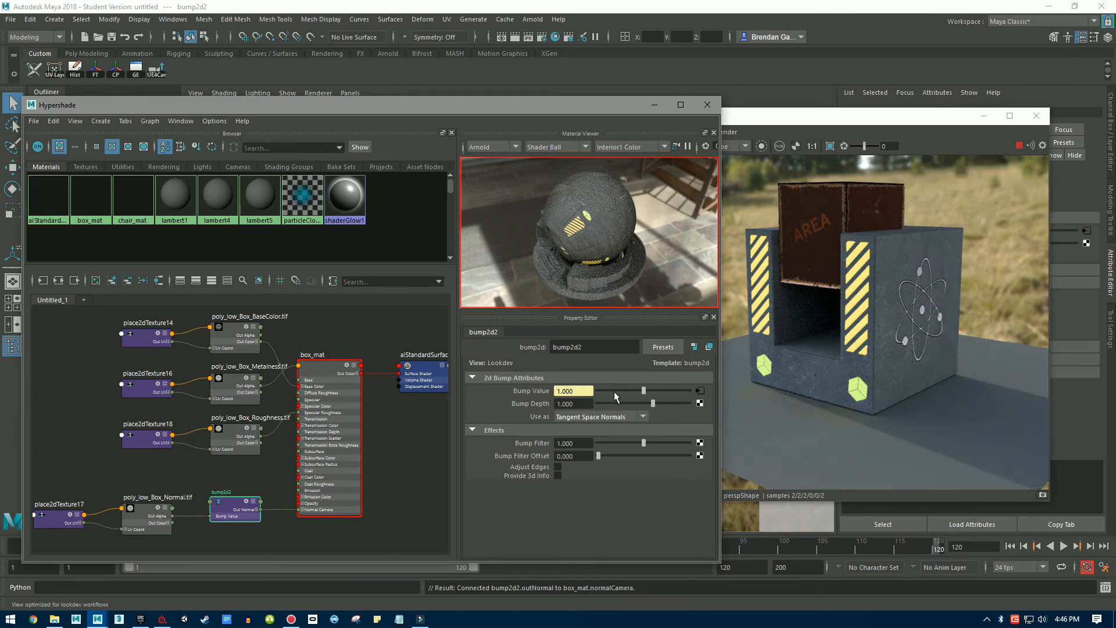
left_click(583, 406)
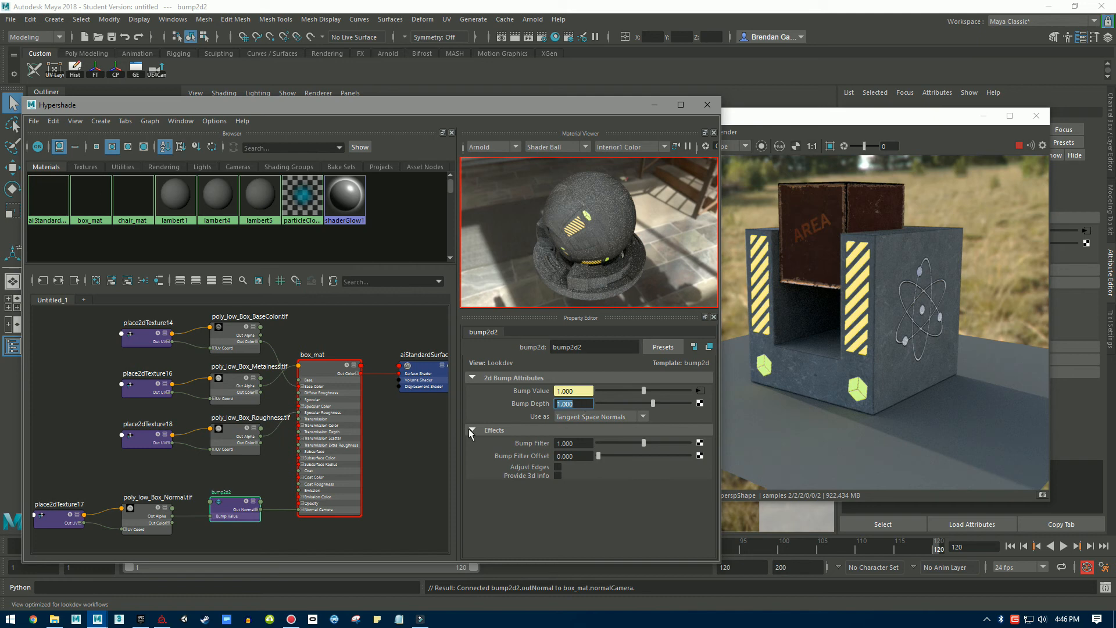
Turn off Flip R Channel and Flip G Channel in the Arnold settings of the box material's bump node.
left_click(145, 511)
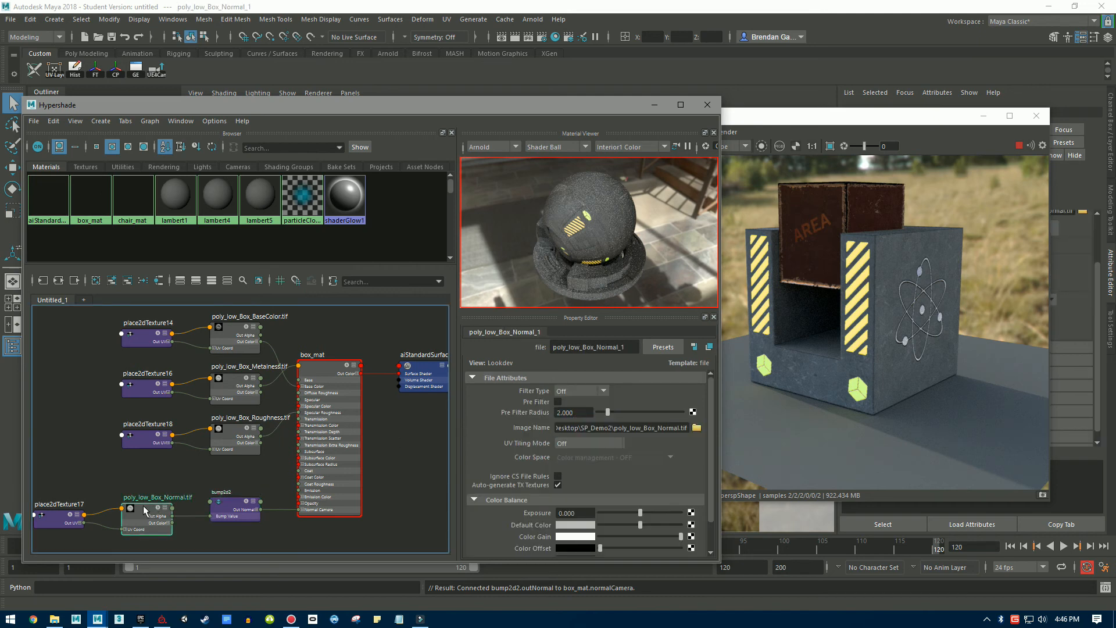
scroll(567, 476, "down", 2)
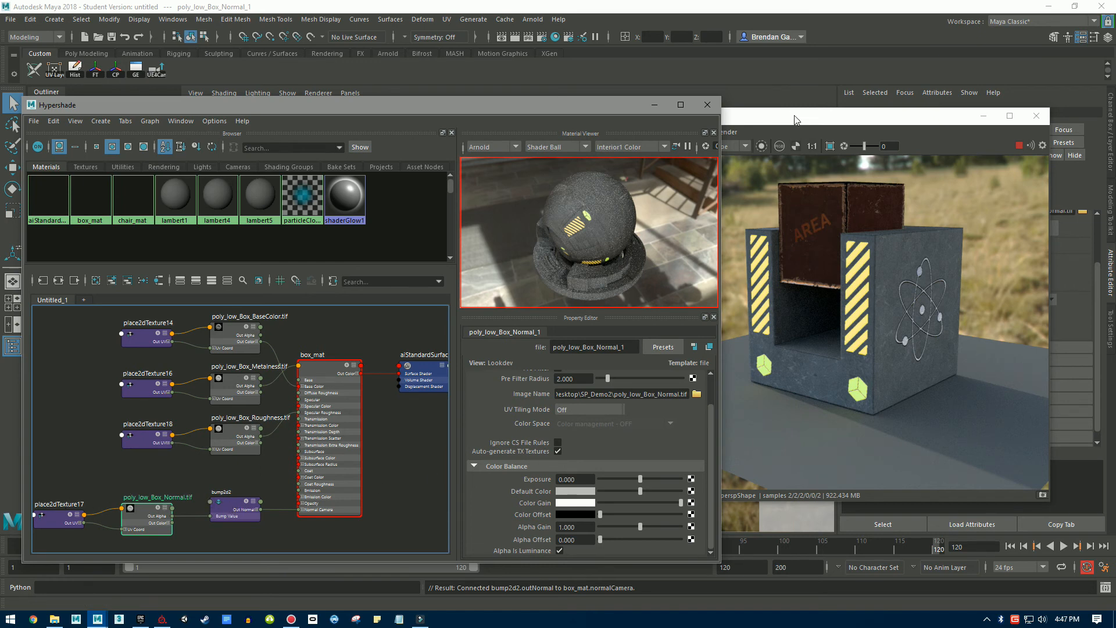
left_click_drag(793, 118, 504, 141)
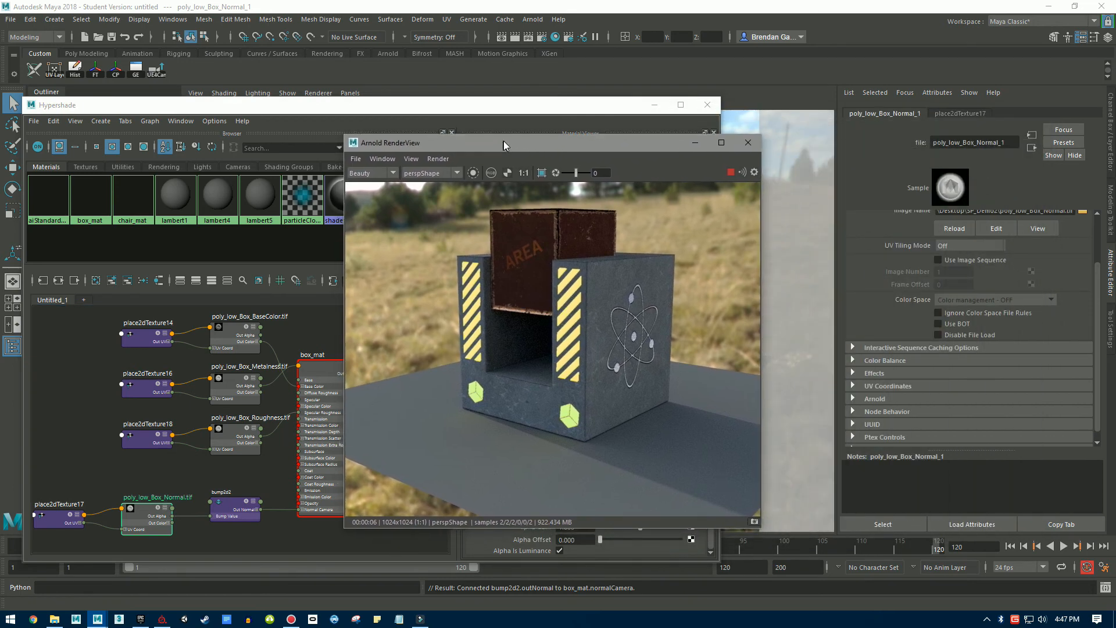
left_click(853, 399)
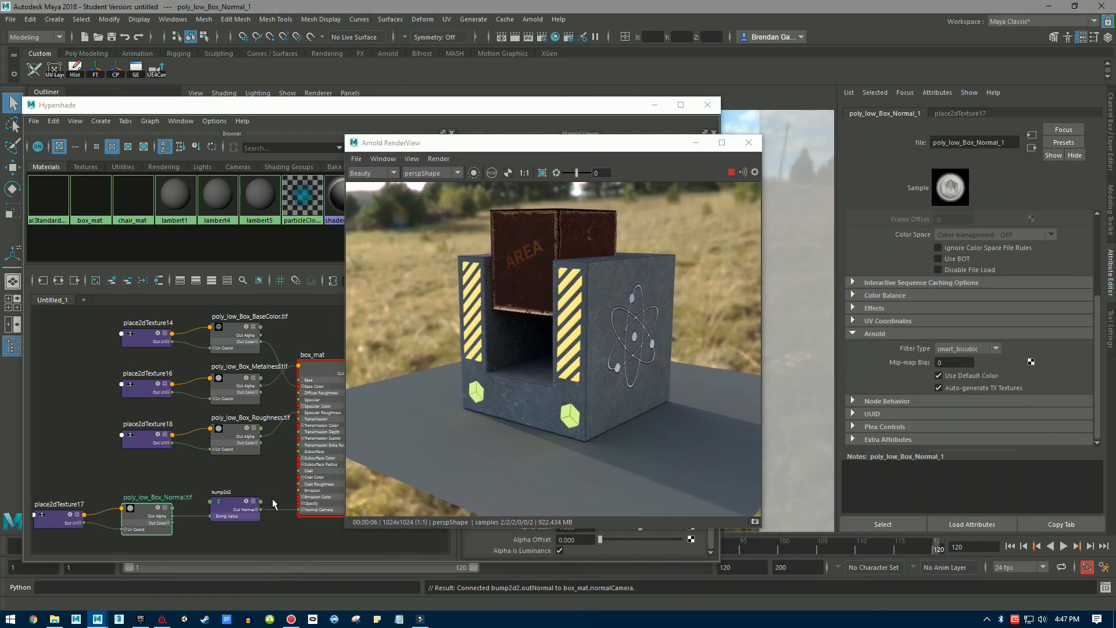
left_click(227, 503)
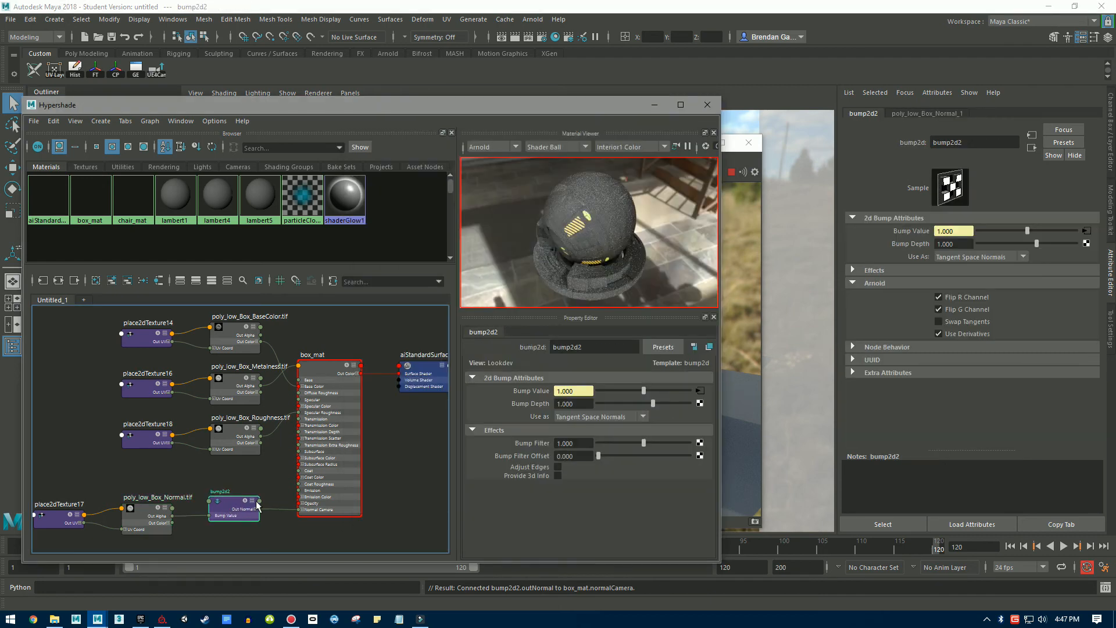
left_click(939, 297)
left_click(939, 310)
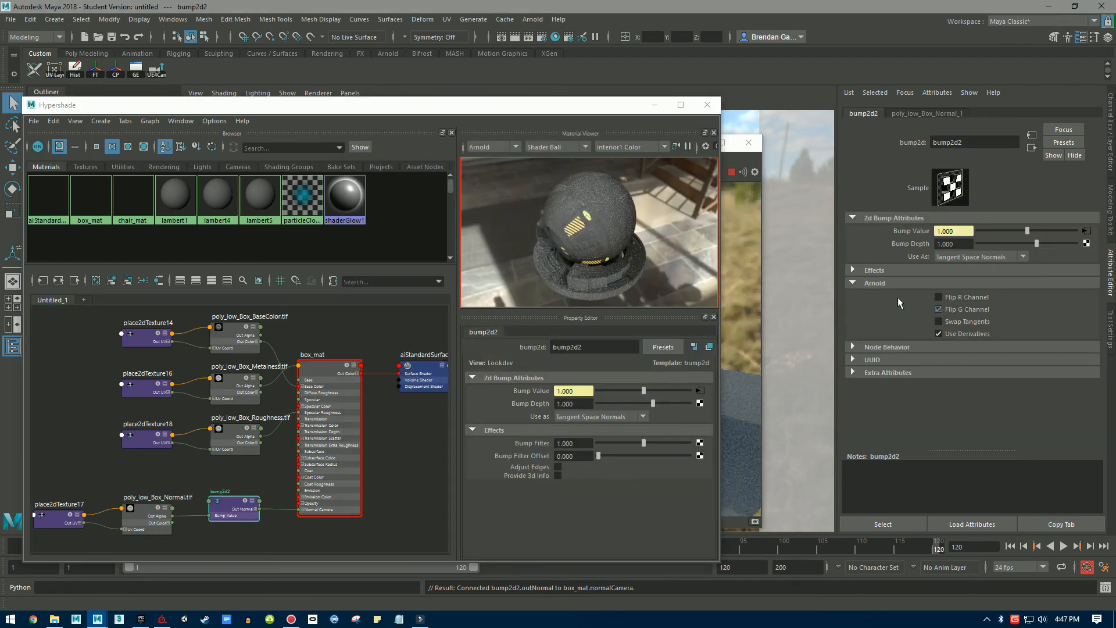
Set the Bump Depth of the box's bump node to 0.25 and arrange the Hypershade and Arnold RenderView windows to compare the result.
left_click_drag(605, 108, 382, 104)
left_click_drag(559, 142, 655, 141)
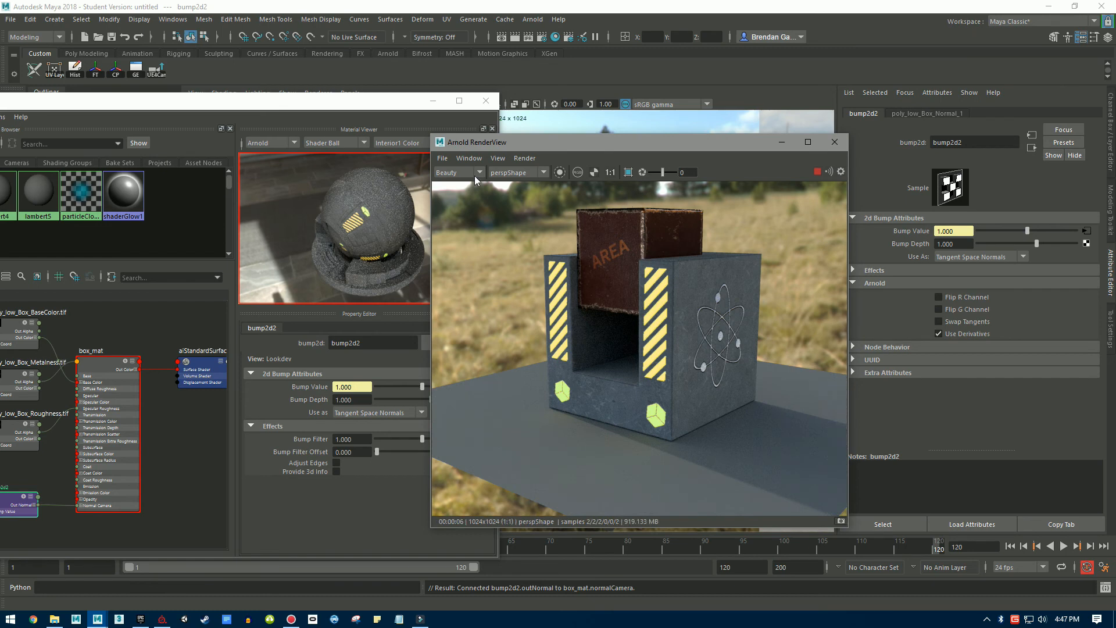
left_click_drag(368, 103, 590, 83)
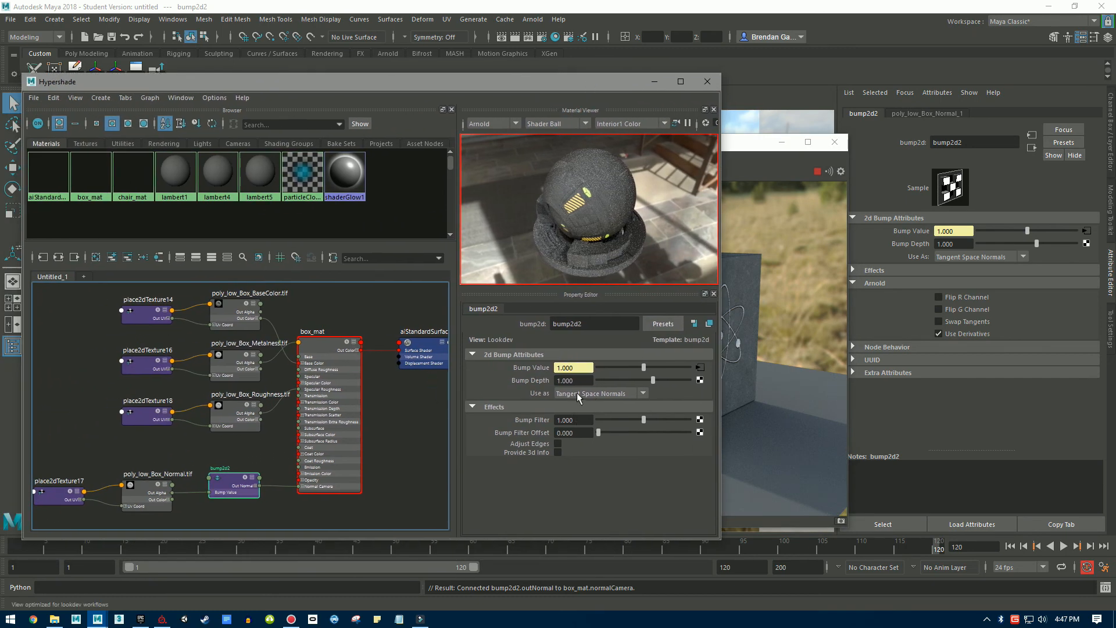
left_click(578, 382)
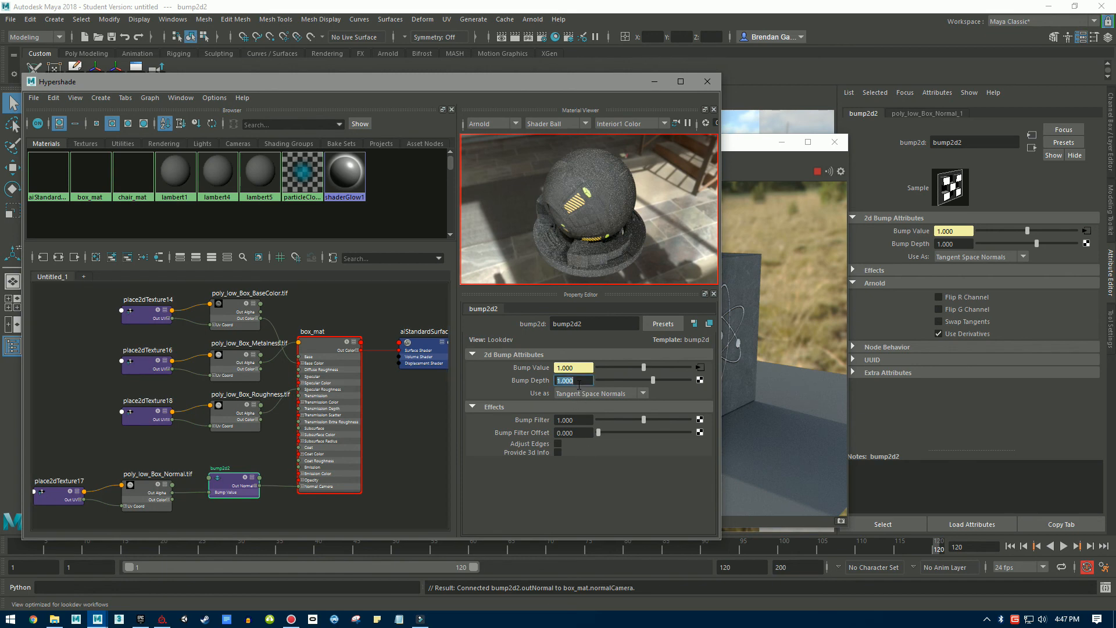
type("0.25")
key("Return")
left_click_drag(605, 78, 410, 82)
left_click_drag(639, 140, 755, 129)
left_click_drag(399, 81, 530, 81)
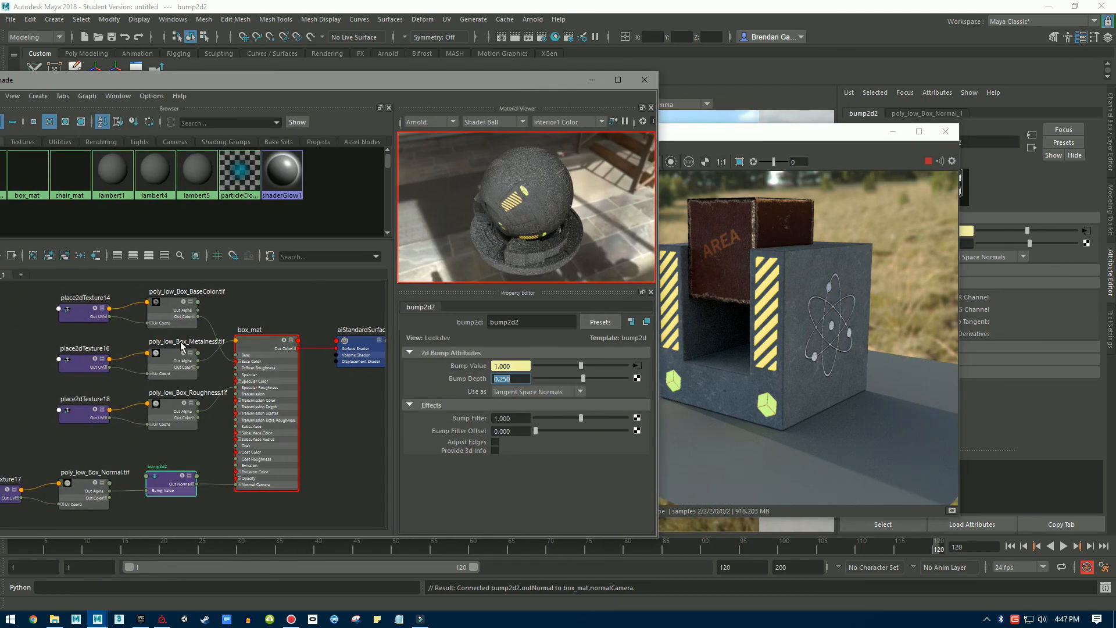
Try Alpha Gain values of 2.2, 0 and 1 on the box Metalness texture, and settle on 0.5.
left_click(172, 360)
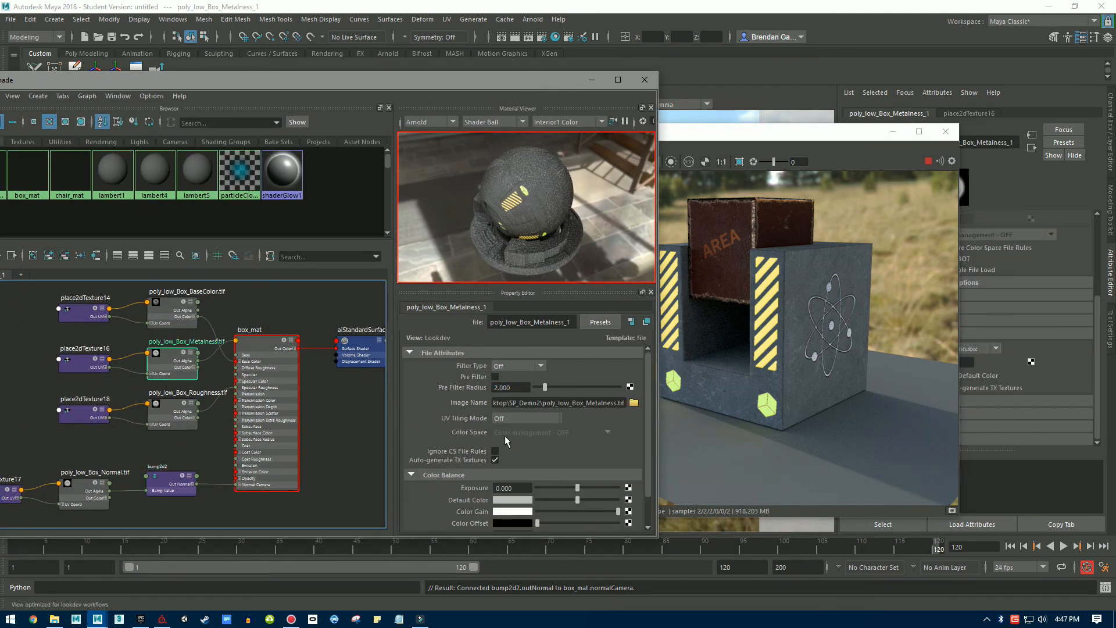
scroll(509, 453, "down", 2)
double_click(520, 501)
type("2.2")
key("Return")
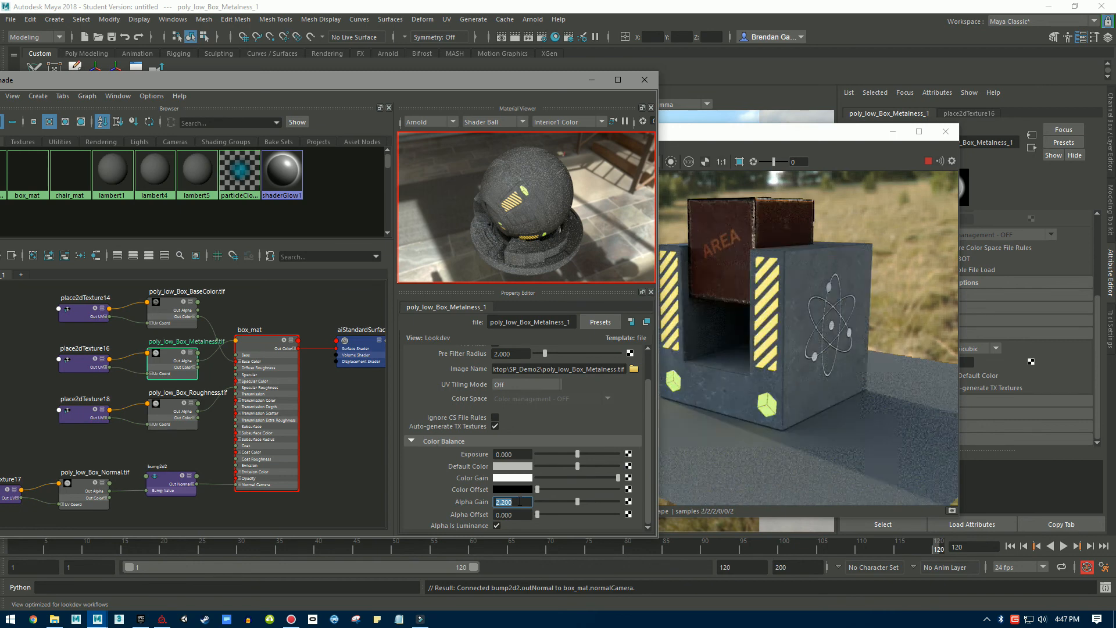
type("0")
key("Return")
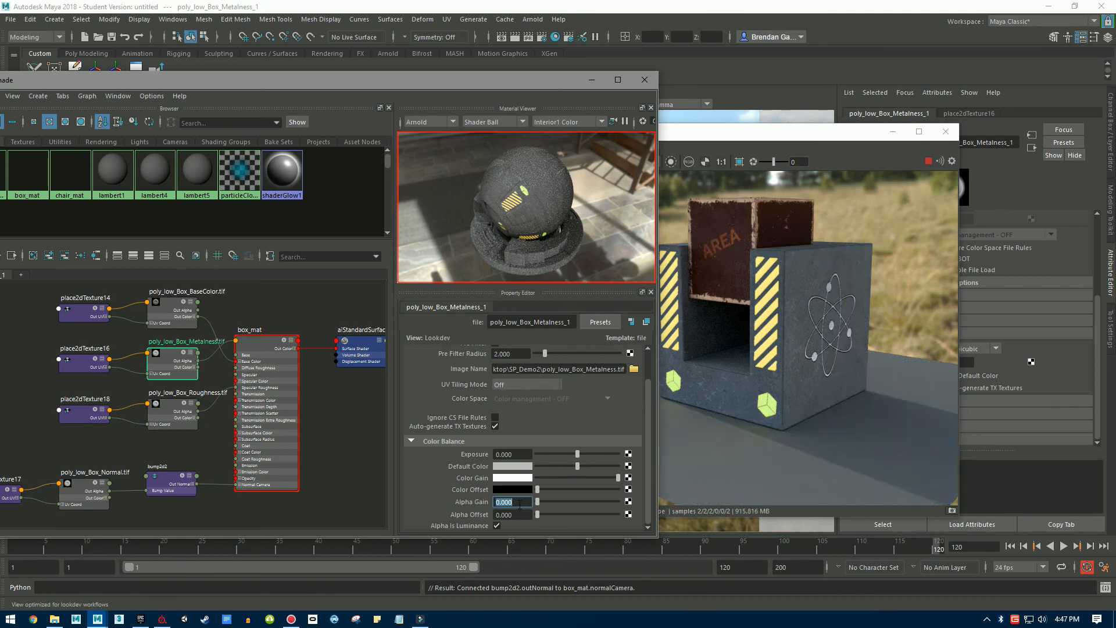
type("1")
key("Return")
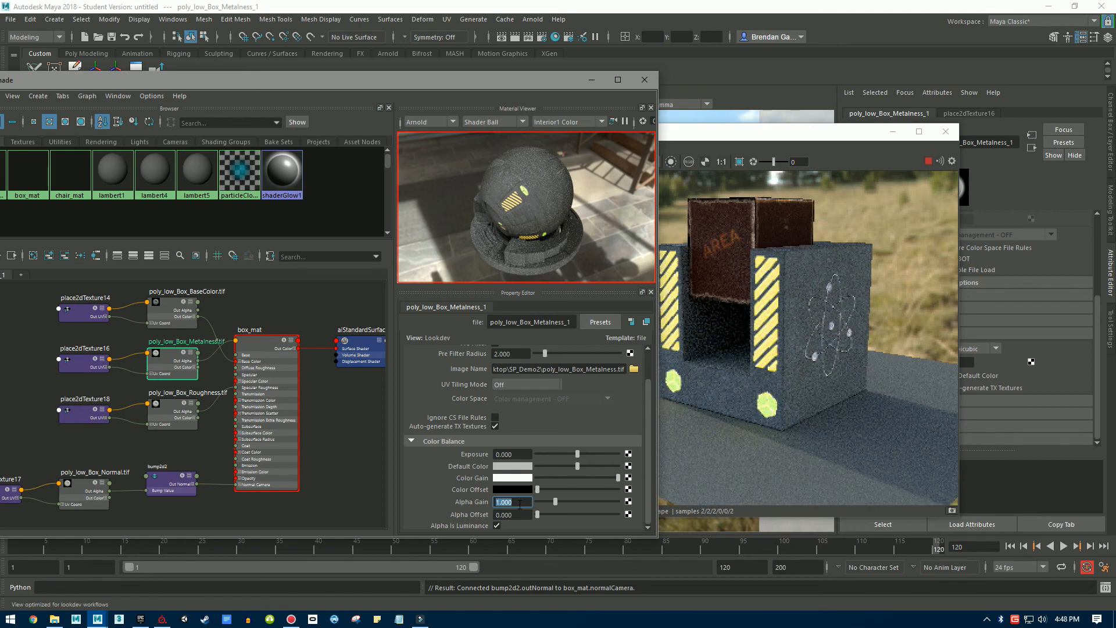
type("0.5")
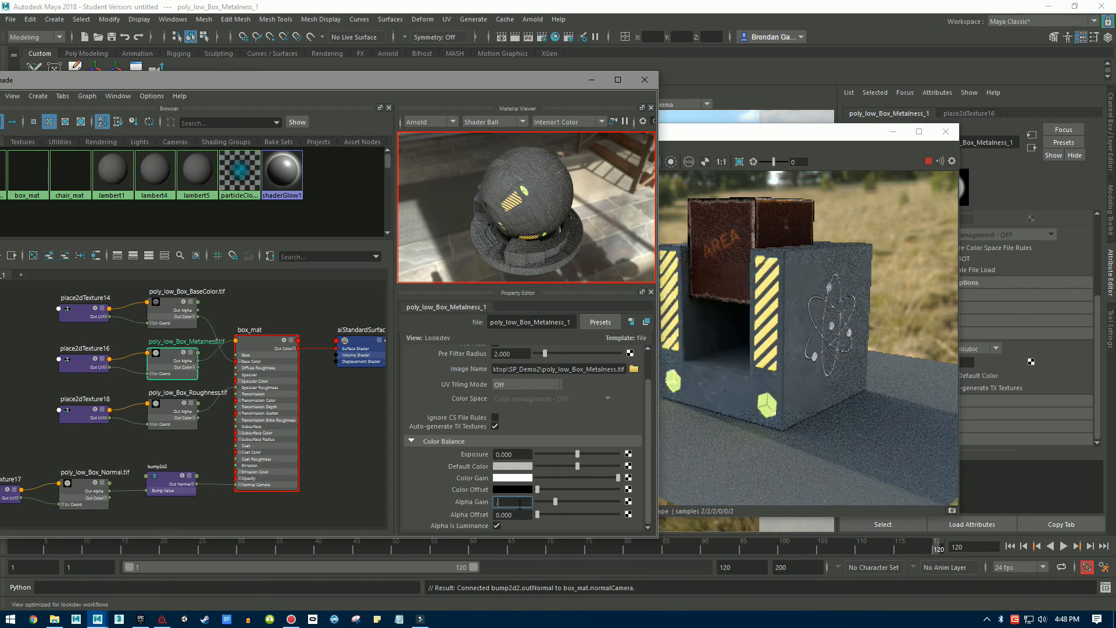
key("Return")
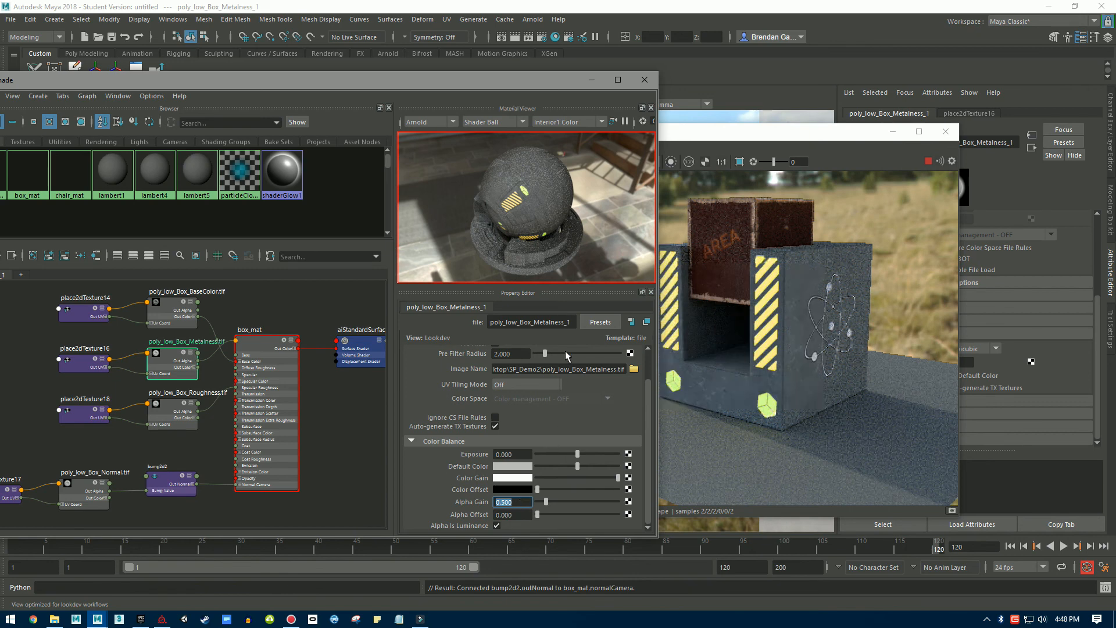
Set the Color Gain of the box Metalness texture to an HSV value (V) of 2.
left_click(524, 480)
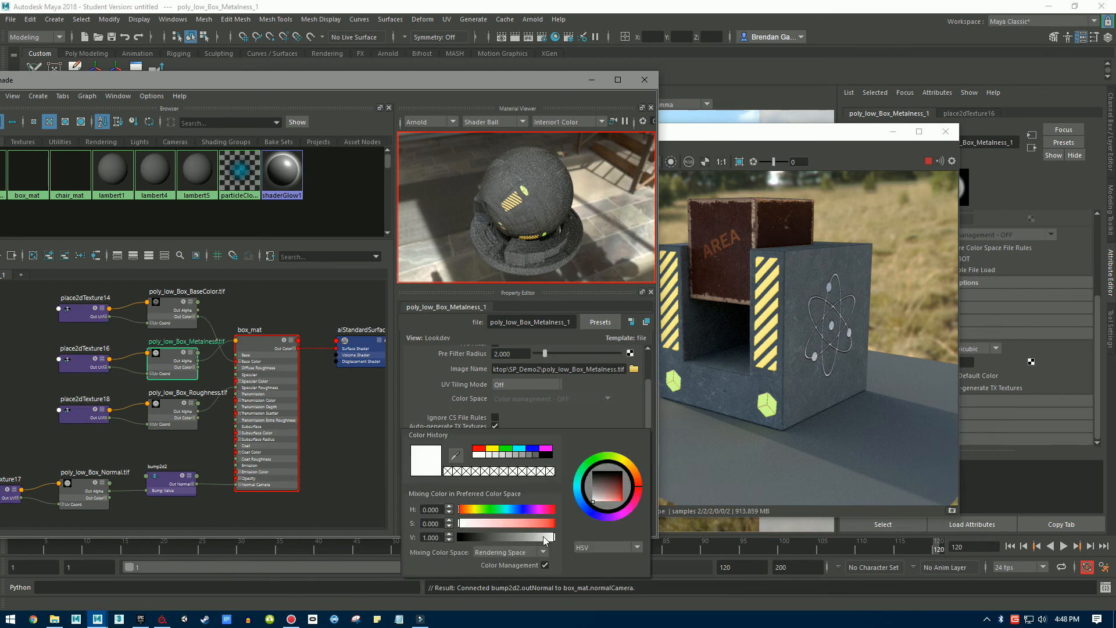
left_click(593, 549)
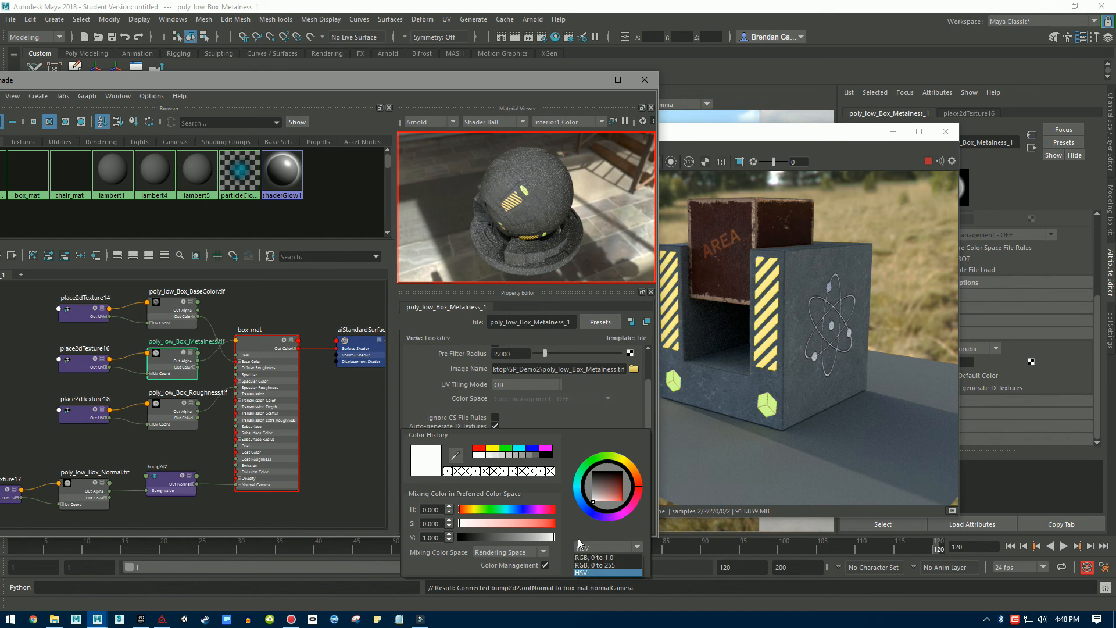
left_click(571, 536)
left_click_drag(488, 539, 571, 543)
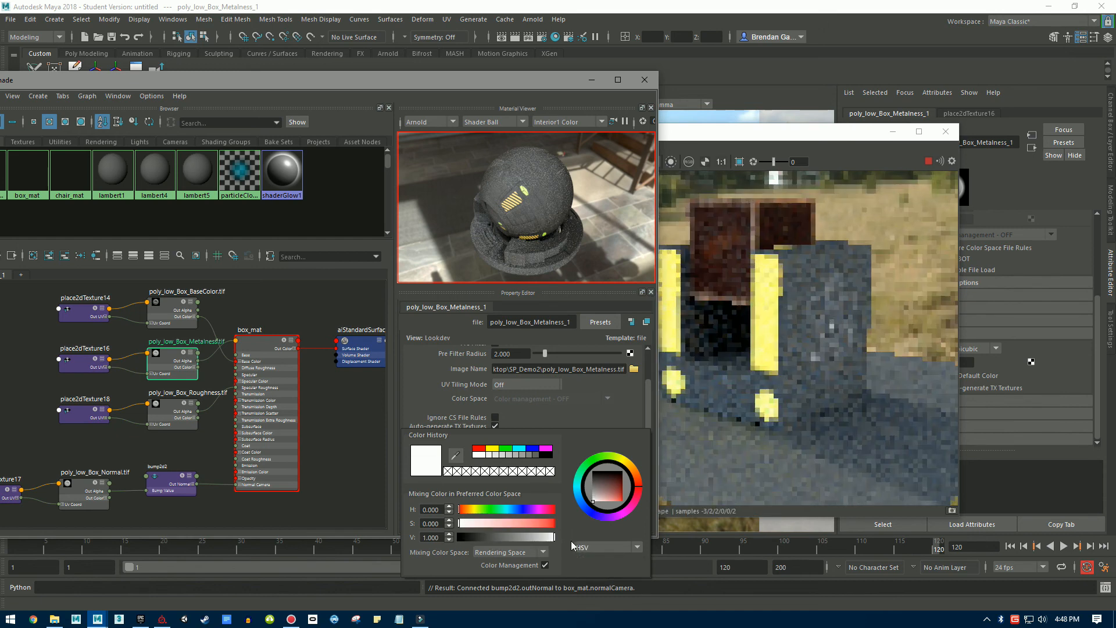
double_click(433, 537)
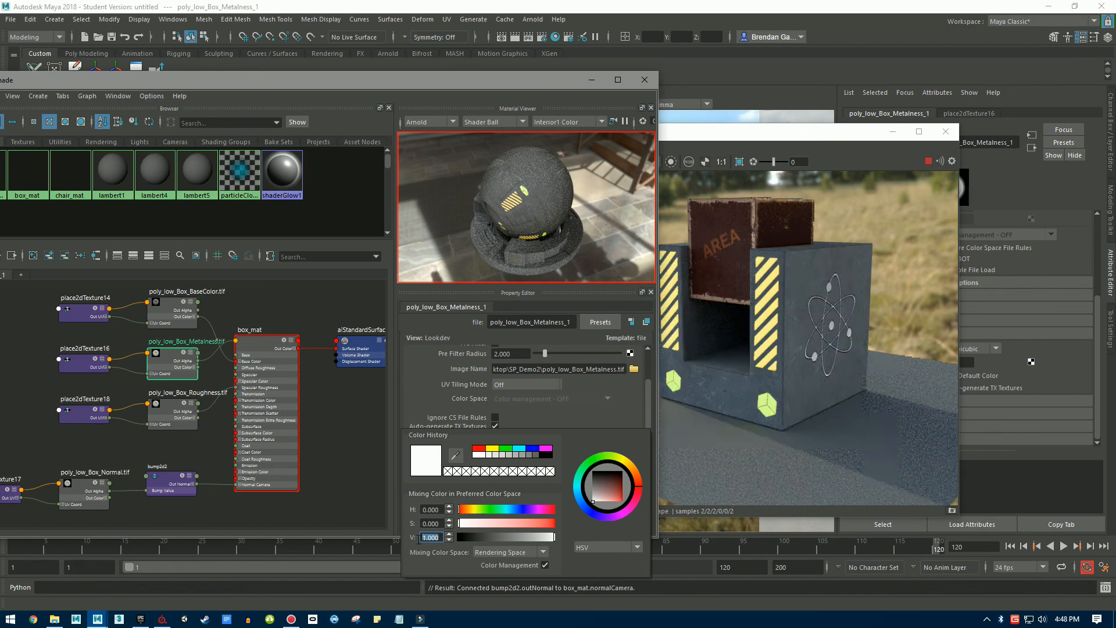
type("2")
key("Return")
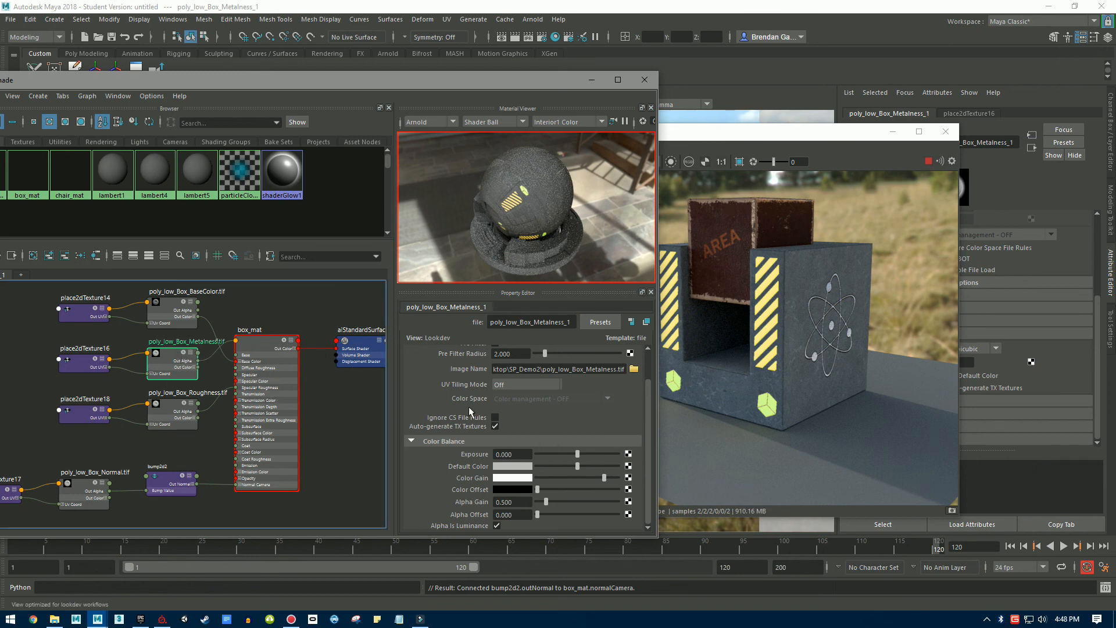
Set the specular IOR of the box_mat material to 1.5.
left_click(265, 340)
left_click(504, 403)
scroll(503, 403, "up", 5)
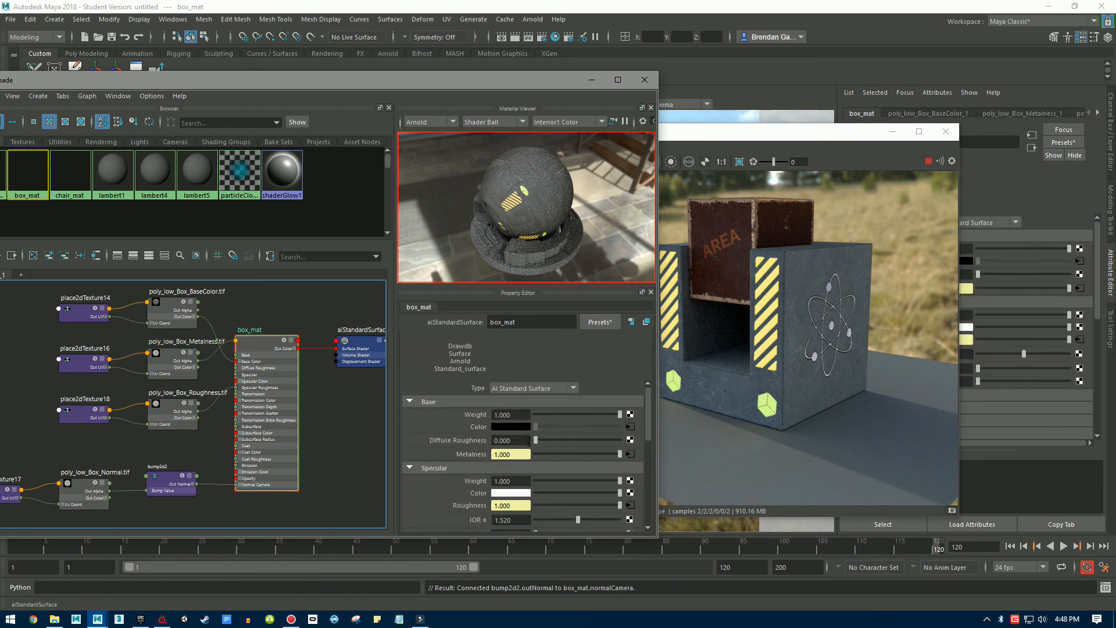
scroll(521, 459, "down", 1)
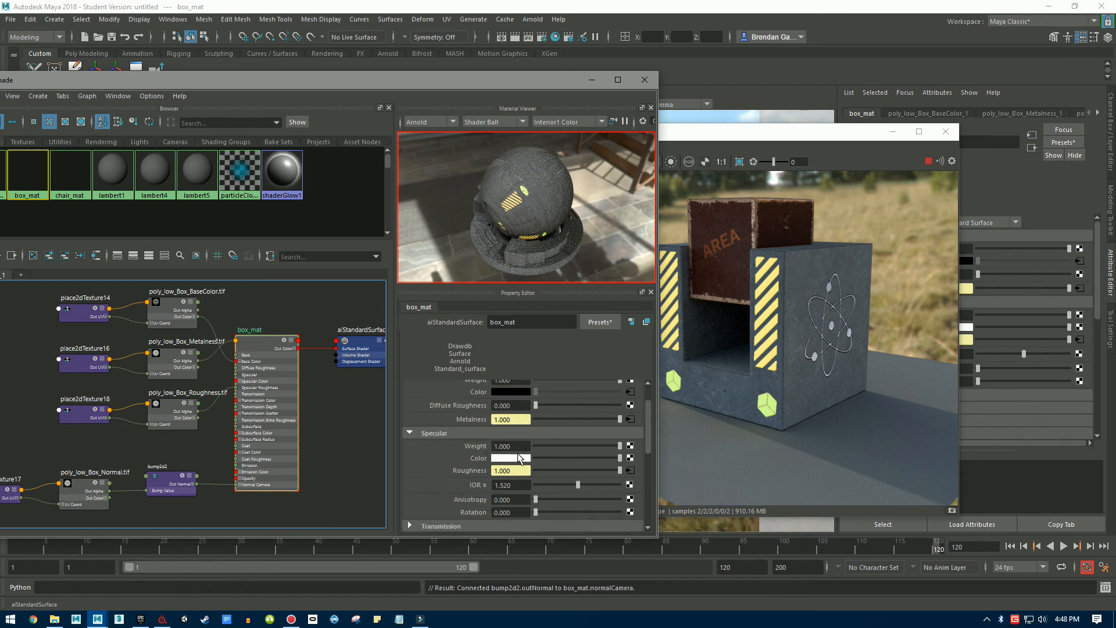
left_click(518, 484)
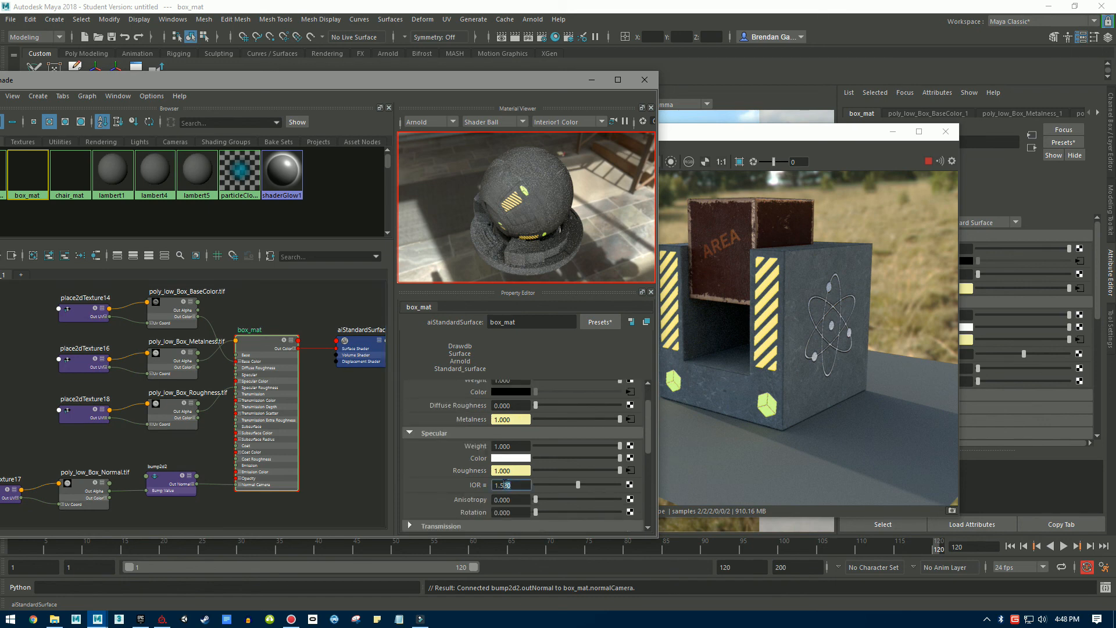
type("0")
key("Return")
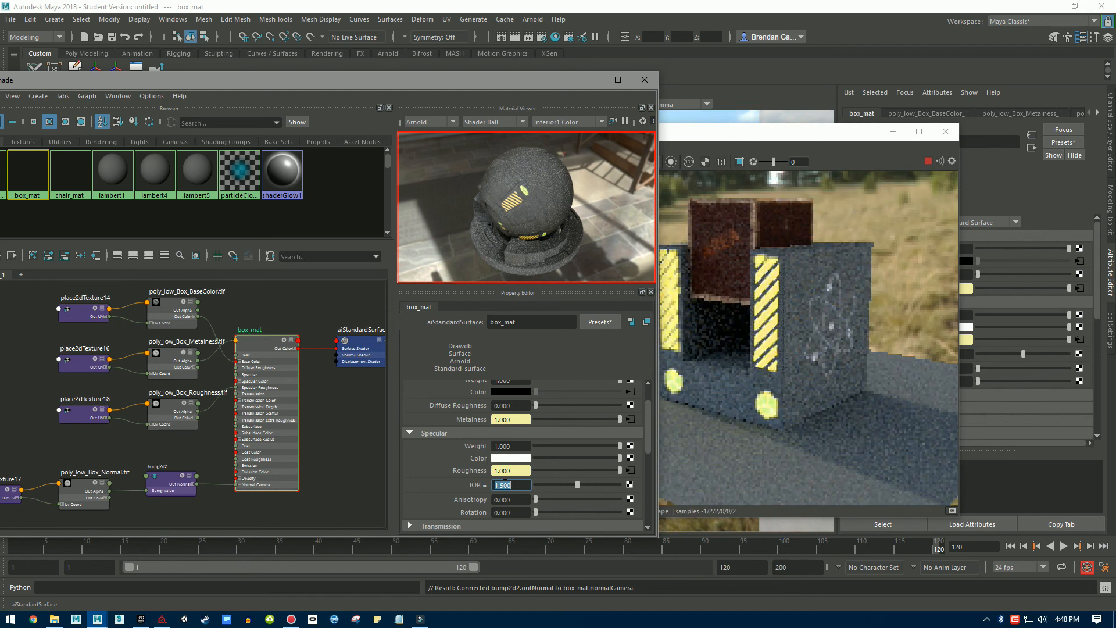
Close the Hypershade and move the Arnold RenderView so the scene viewport is accessible.
left_click_drag(734, 134, 755, 131)
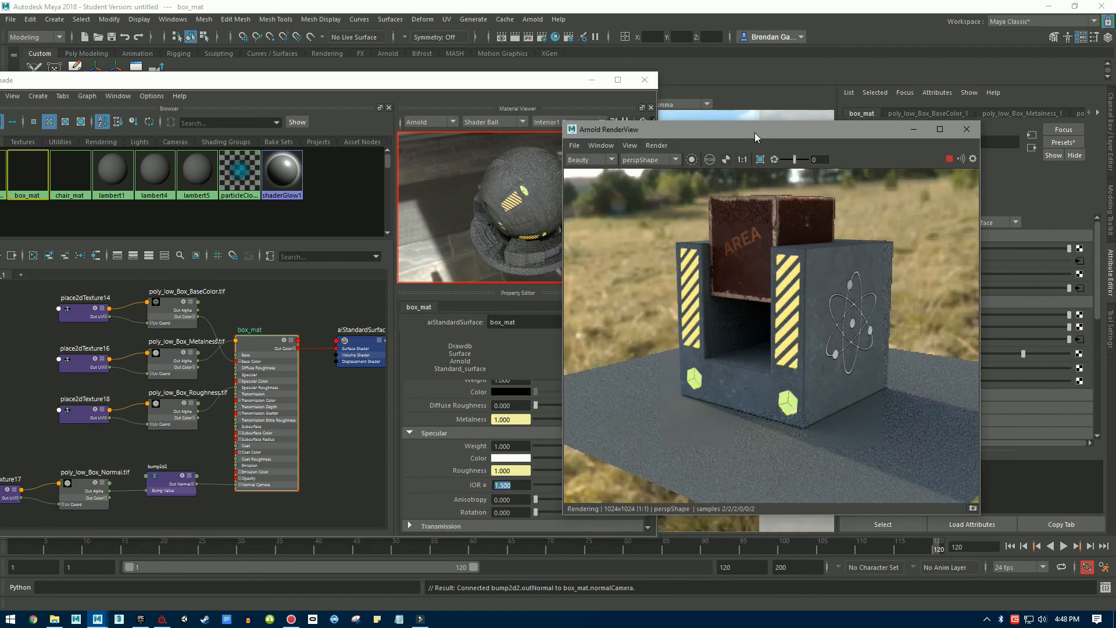
left_click(645, 82)
left_click_drag(701, 128, 668, 107)
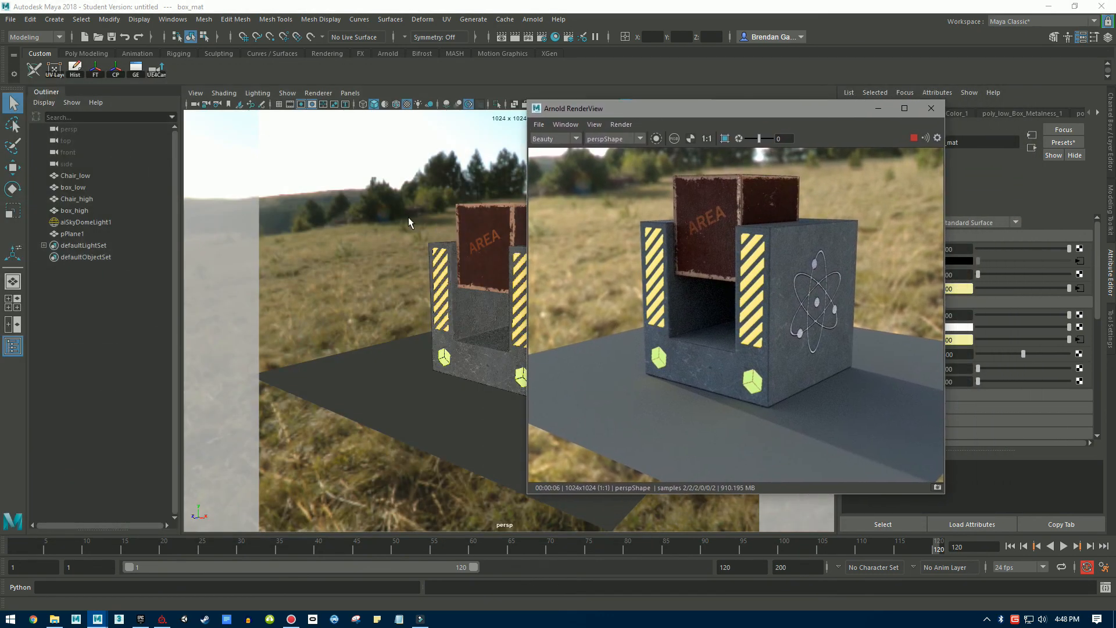
Select the sky dome light and rotate it around its vertical axis, comparing several lighting directions in the Arnold render.
left_click(372, 214)
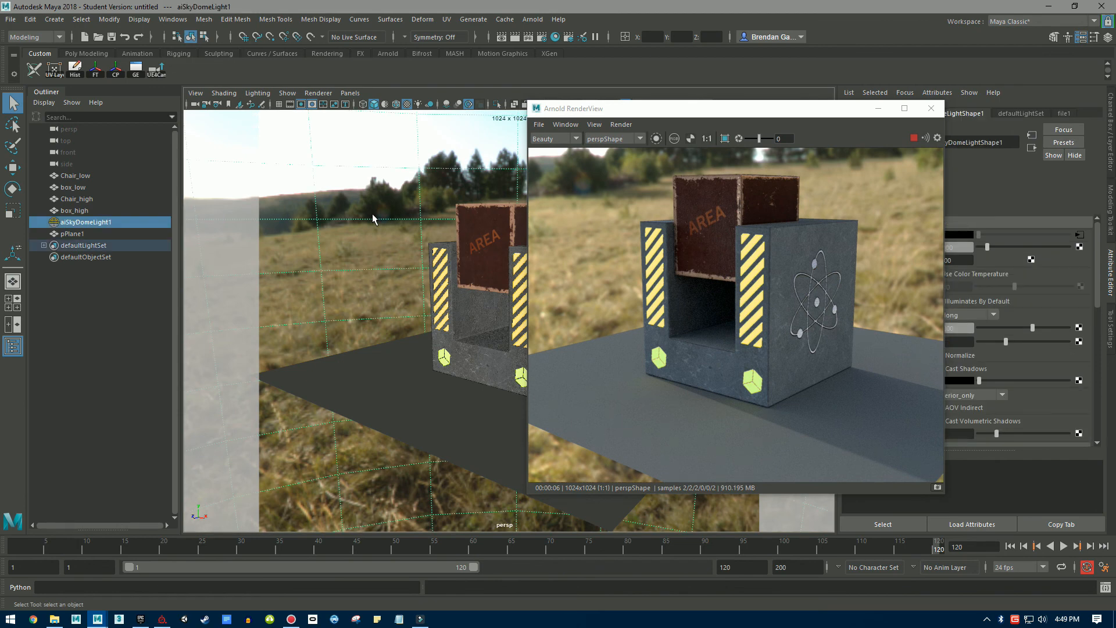
key("r")
left_click_drag(608, 112, 679, 115)
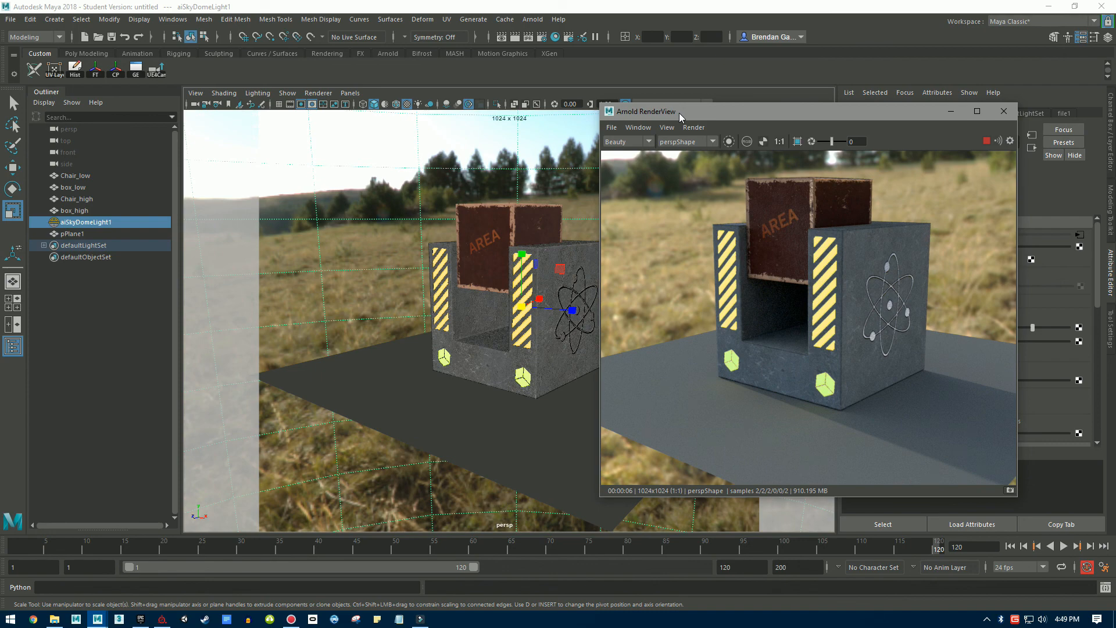
key("e")
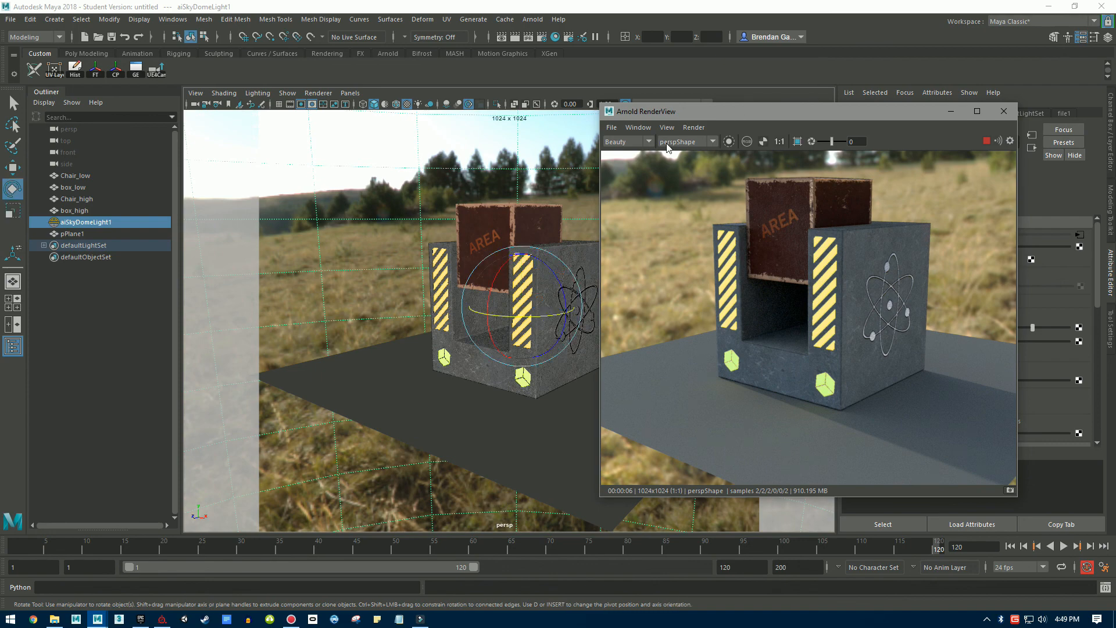
left_click_drag(509, 316, 486, 315)
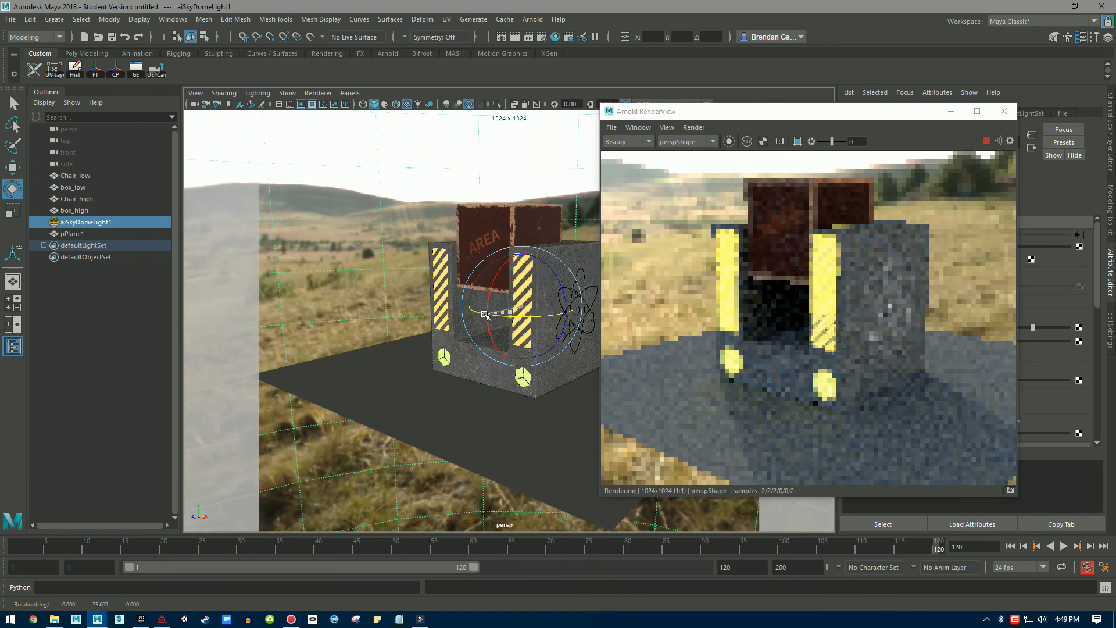
left_click_drag(484, 314, 525, 317)
mouse_move(717, 116)
left_mouse_down()
mouse_move(660, 114)
mouse_move(702, 114)
left_mouse_up()
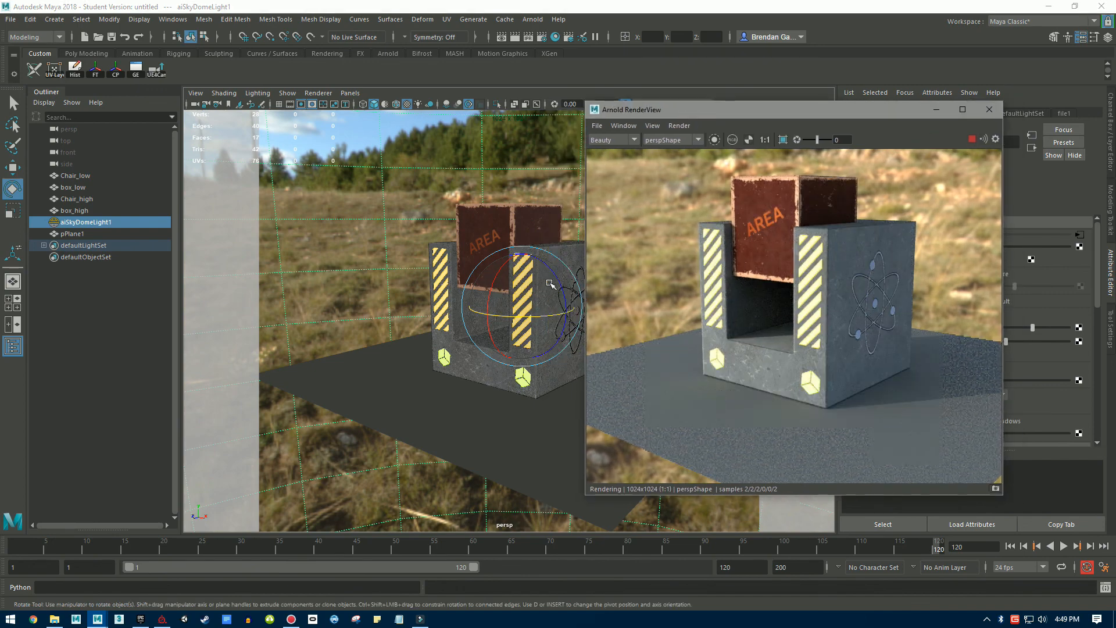
left_click_drag(503, 314, 527, 317)
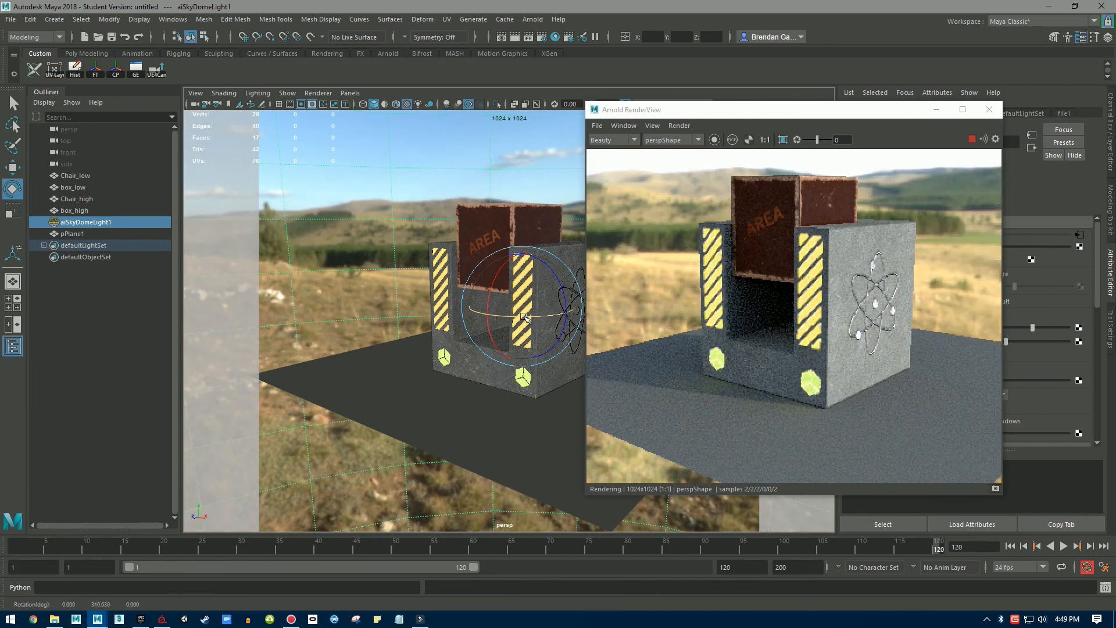
left_click_drag(505, 316, 517, 317)
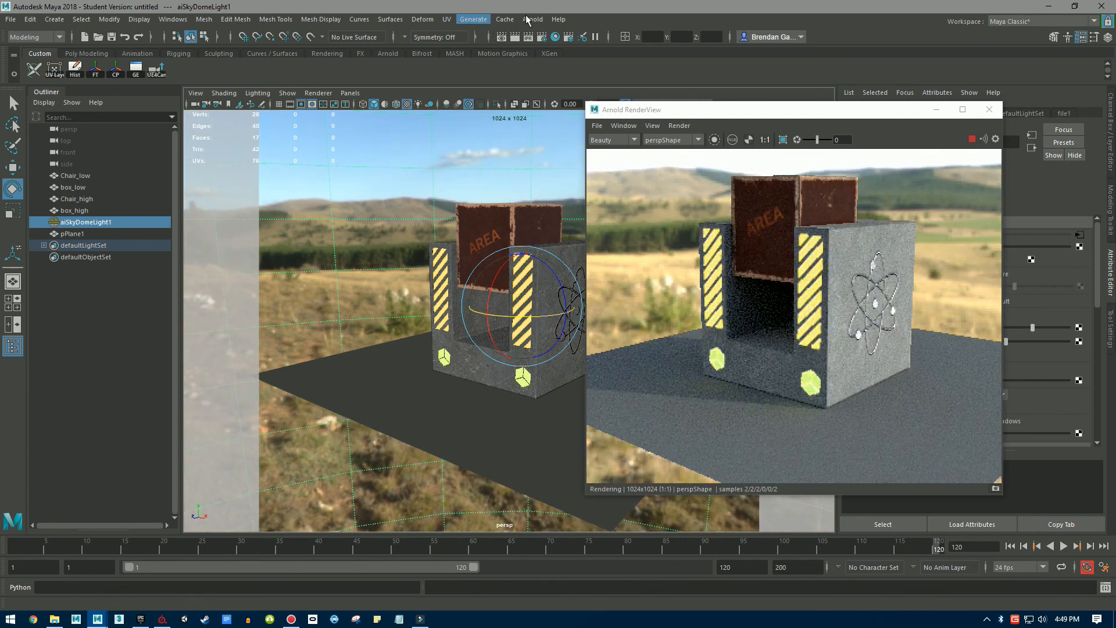
Set the Arnold Specular sampling to 3 in the Render Settings.
left_click(541, 38)
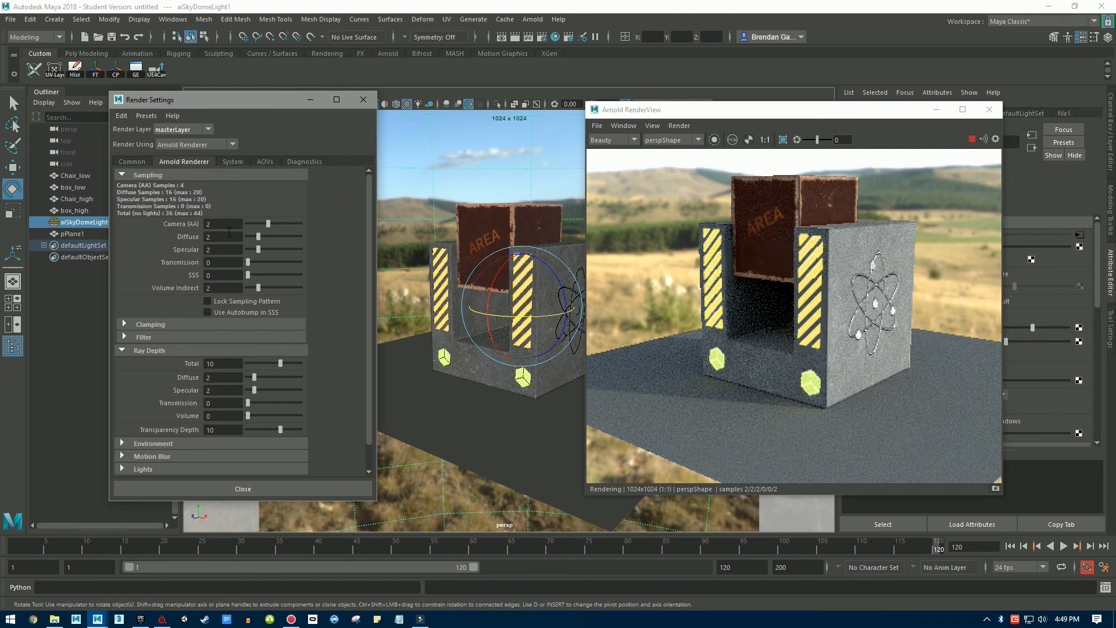
left_click(225, 250)
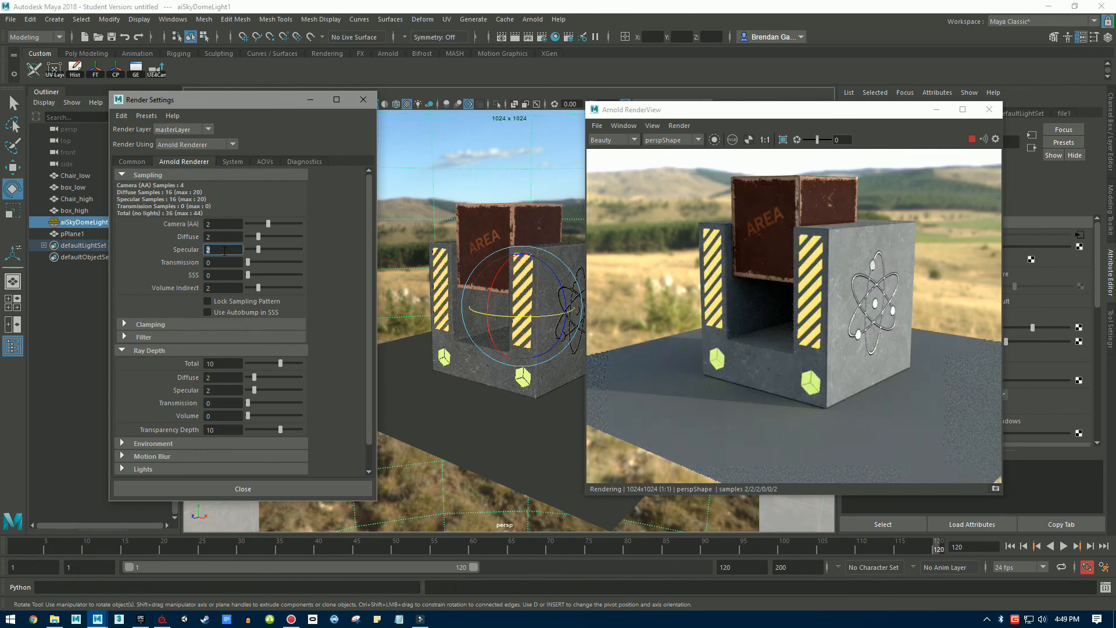
key("Return")
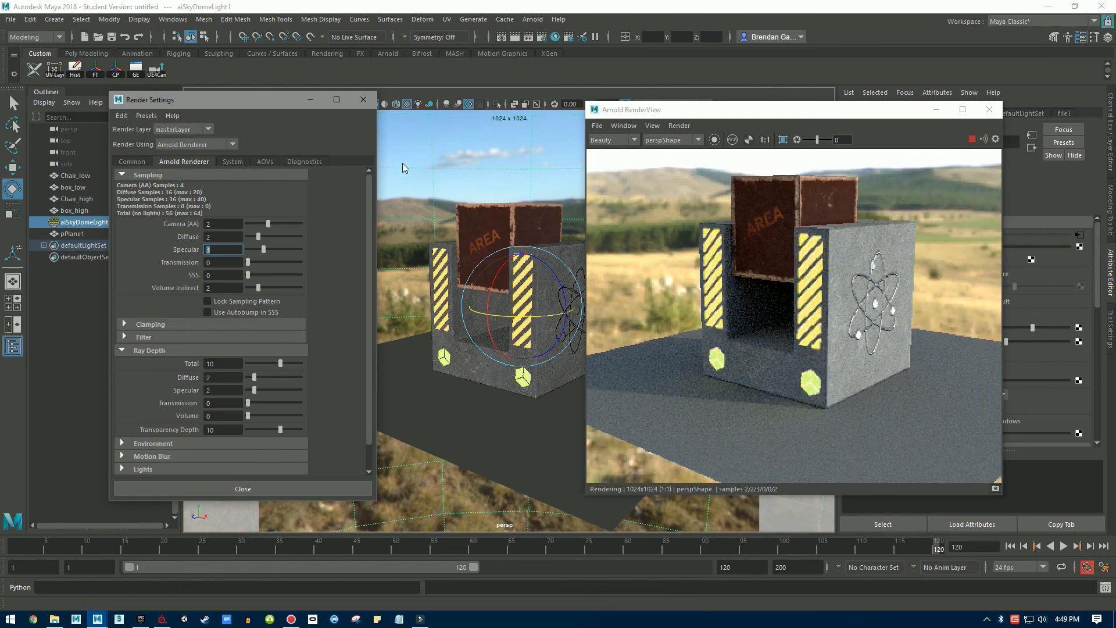
Rotate the sky dome light to about 327° around the Y axis, moving the Arnold RenderView beside the Render Settings.
left_click_drag(714, 114, 636, 110)
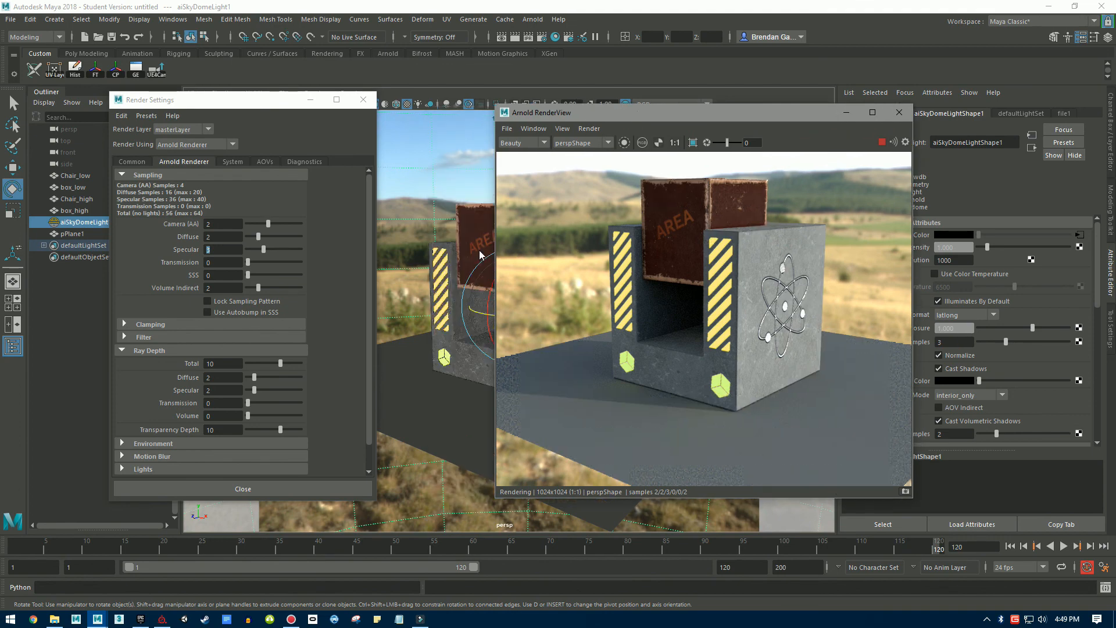
left_click_drag(475, 312, 480, 314)
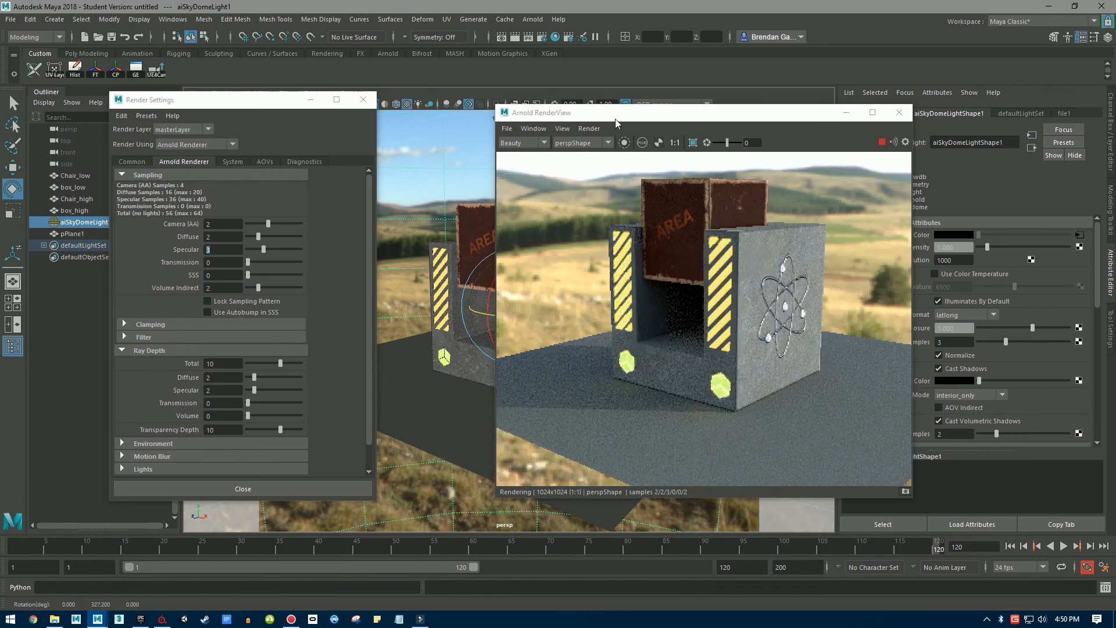
left_click_drag(613, 115, 535, 110)
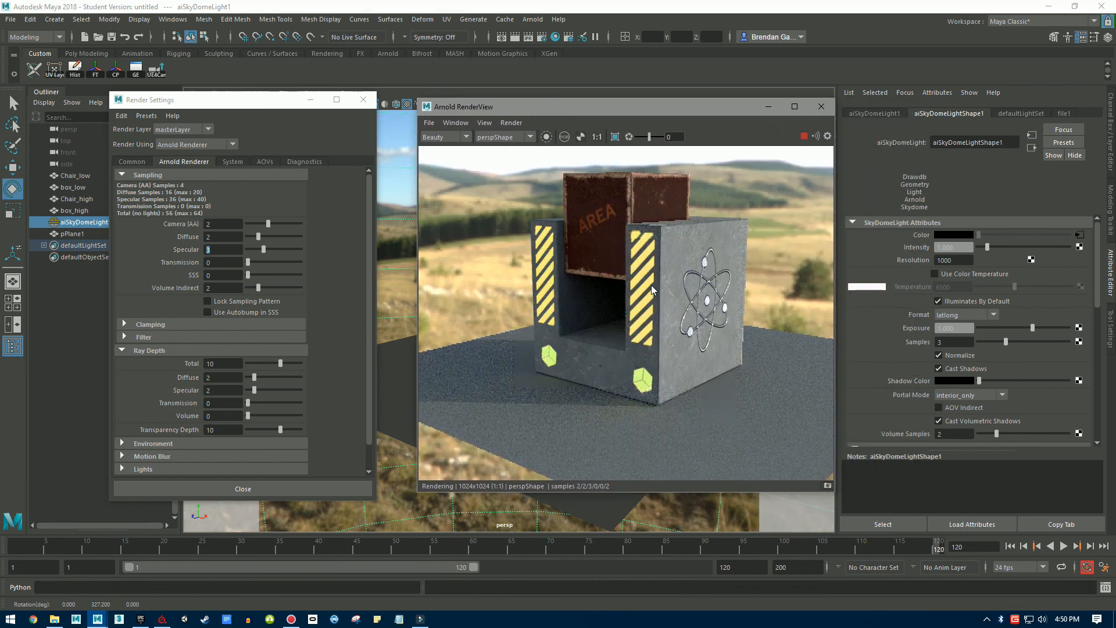
Set the Arnold Camera (AA) samples to 4 and the Specular ray depth to 3.
left_click_drag(629, 295, 662, 291, "alt")
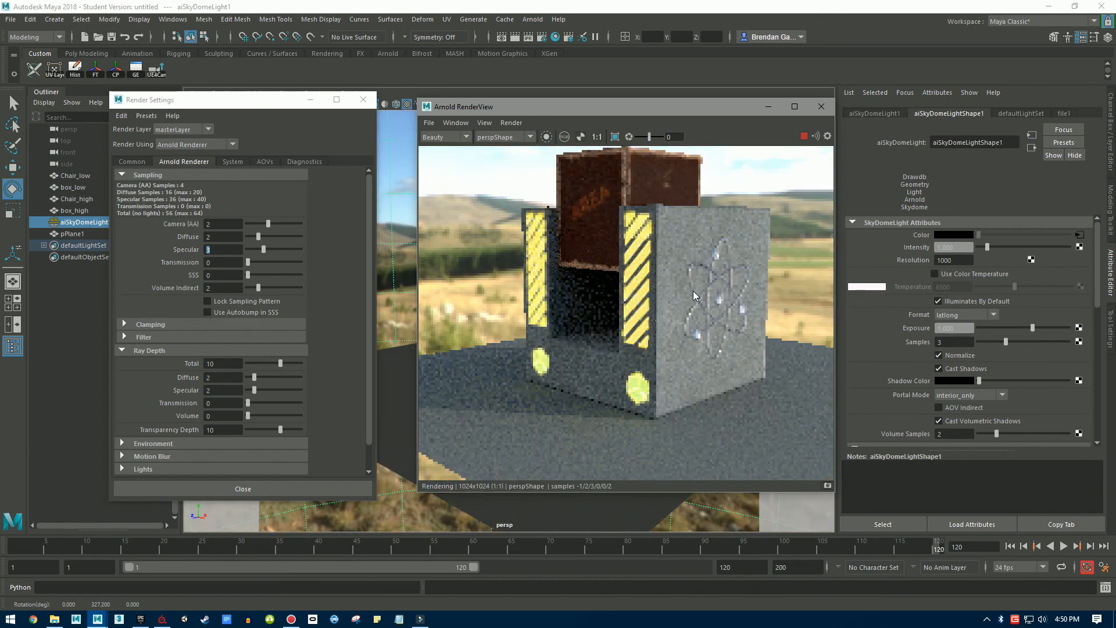
left_click_drag(605, 306, 646, 306, "alt")
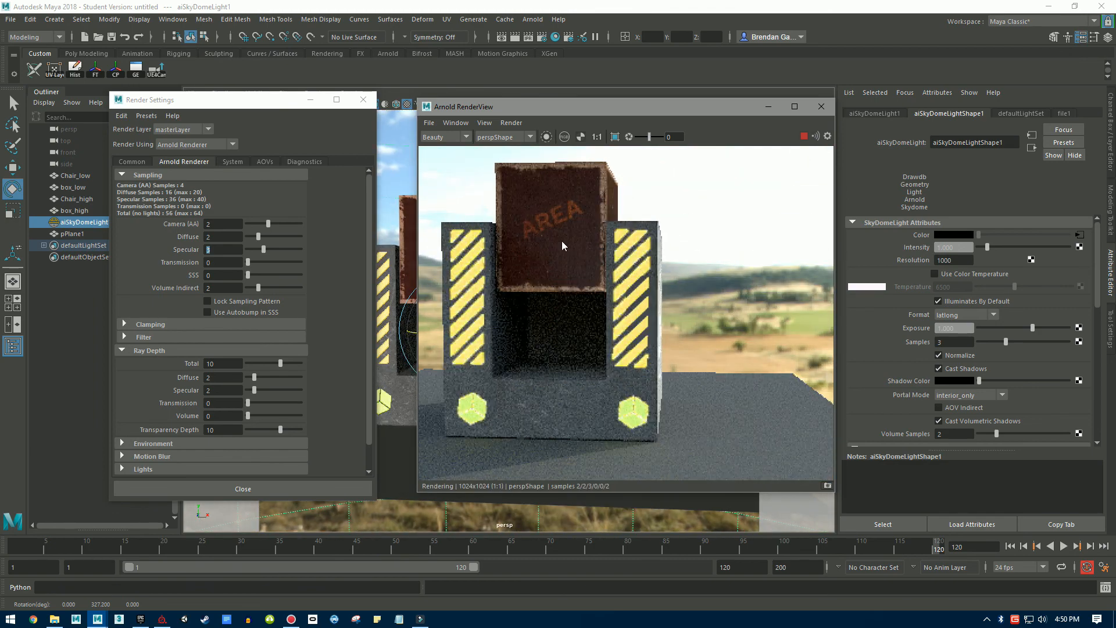
left_click_drag(545, 234, 653, 246, "alt")
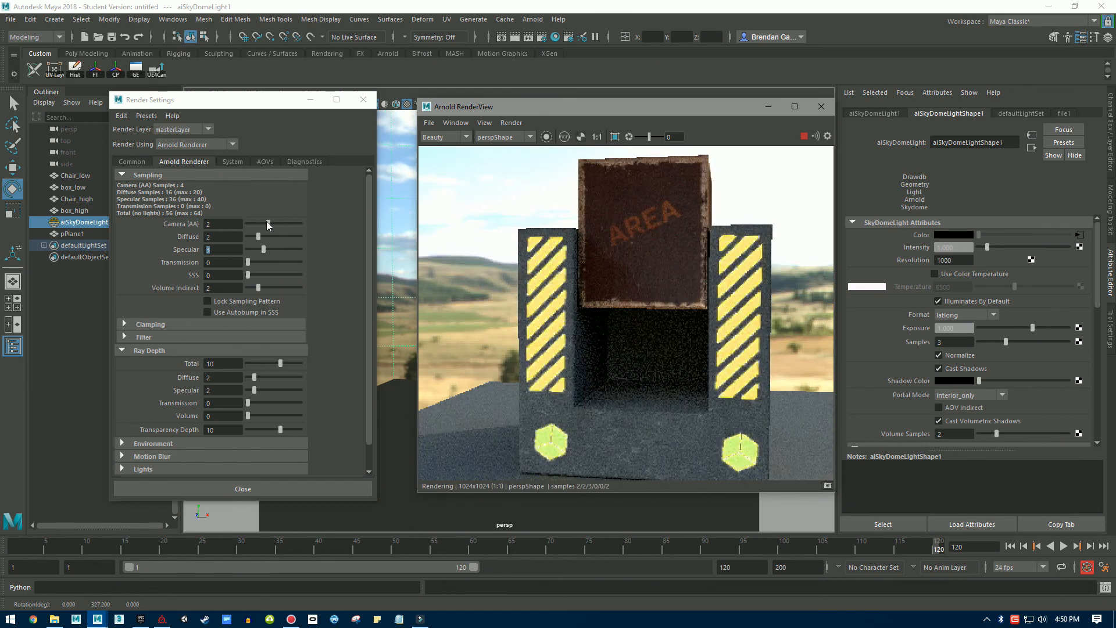
left_click_drag(269, 224, 273, 226)
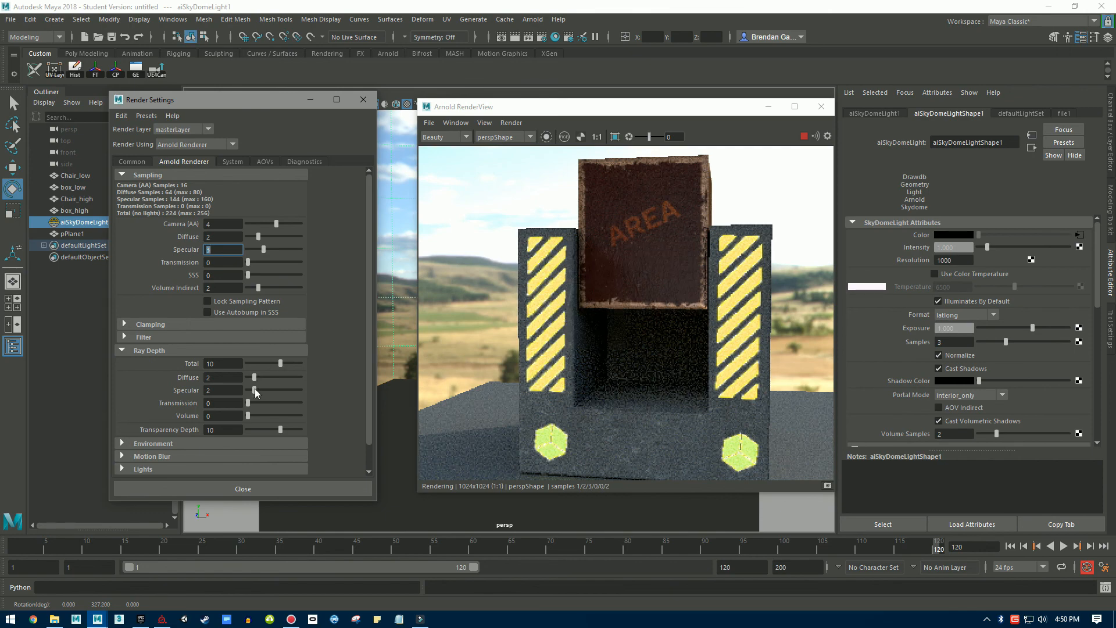
left_click_drag(255, 390, 259, 388)
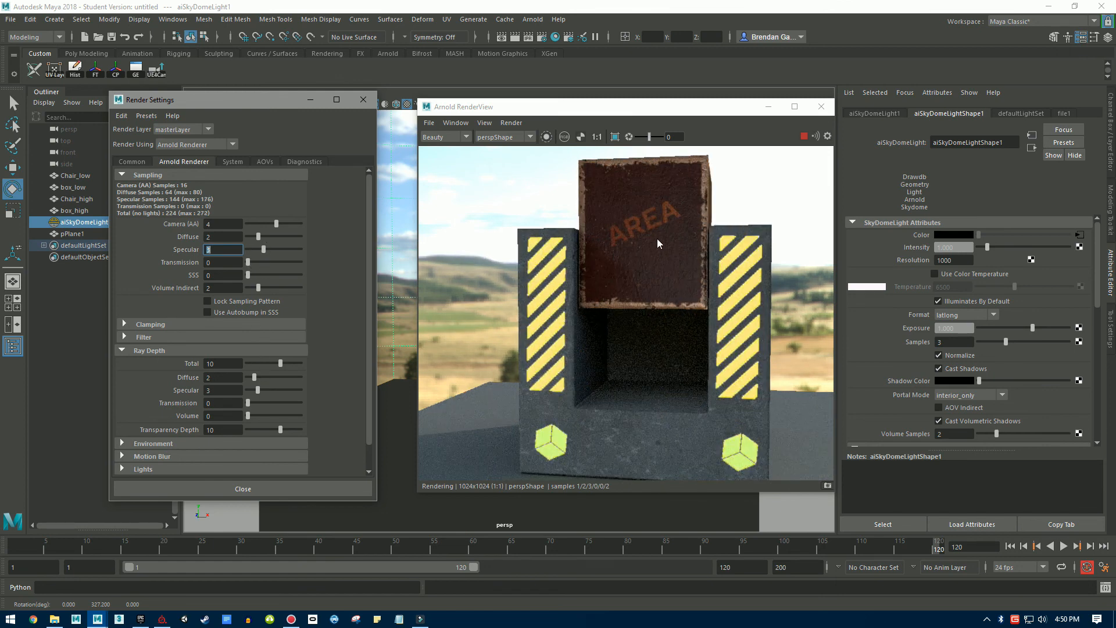
Examine the textured models from the front, side and above in the Arnold render.
scroll(657, 239, "up", 1)
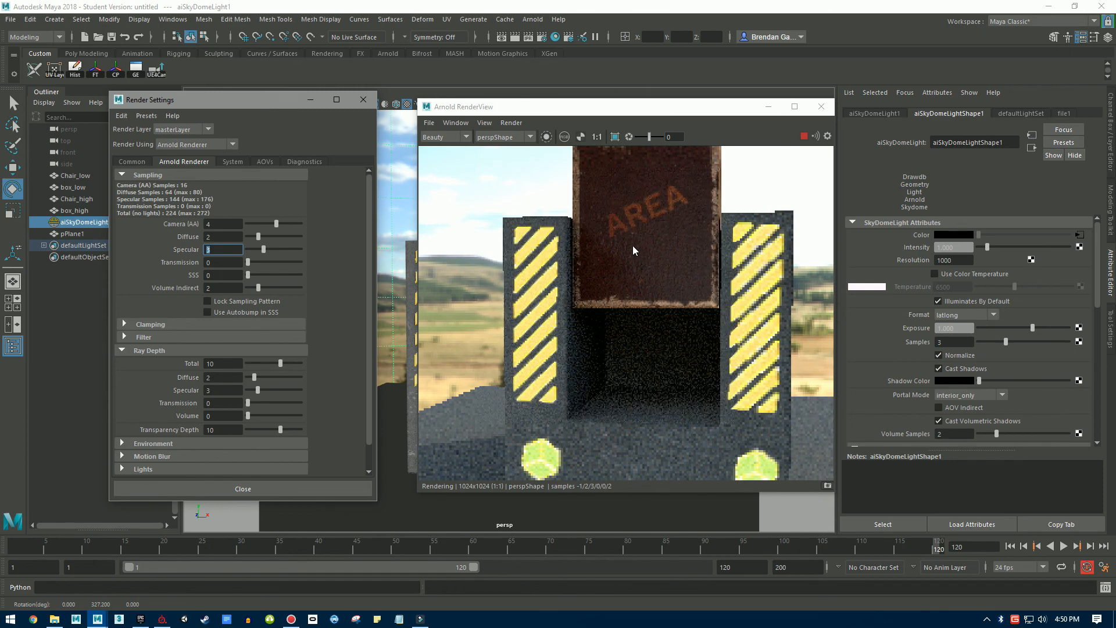
middle_click_drag(657, 223, 652, 272, "alt")
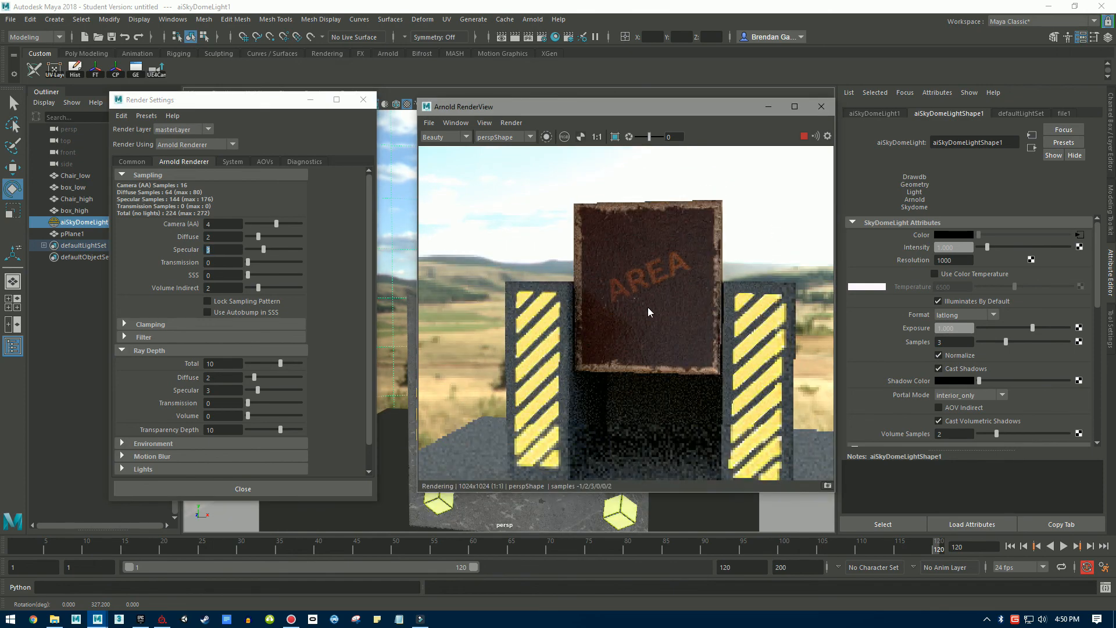
left_click_drag(640, 337, 604, 336, "alt")
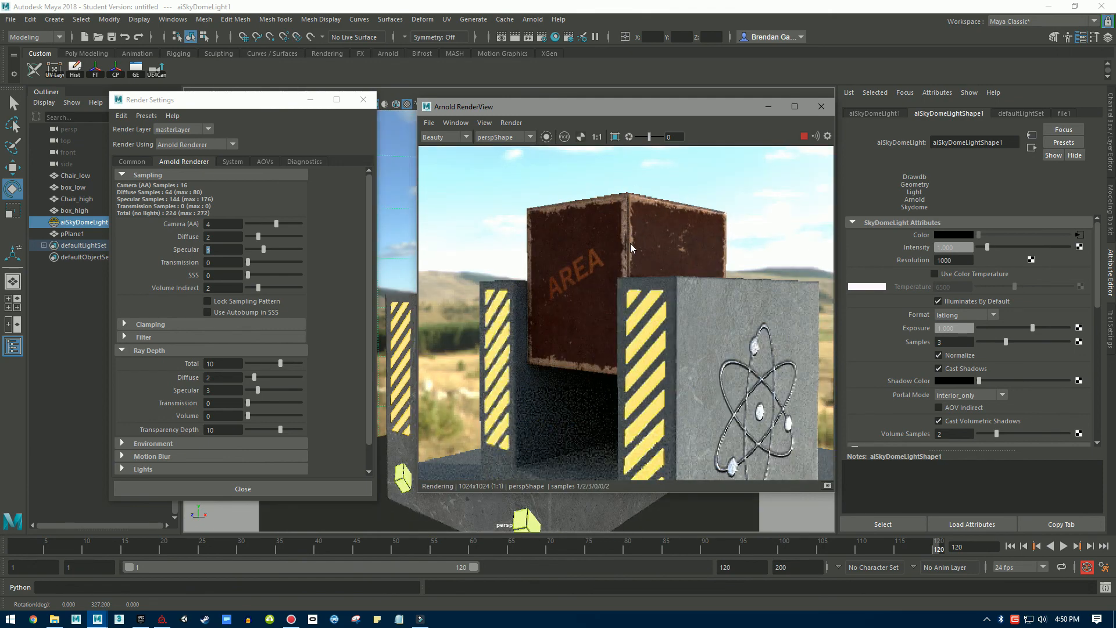
left_click_drag(635, 227, 636, 243, "alt")
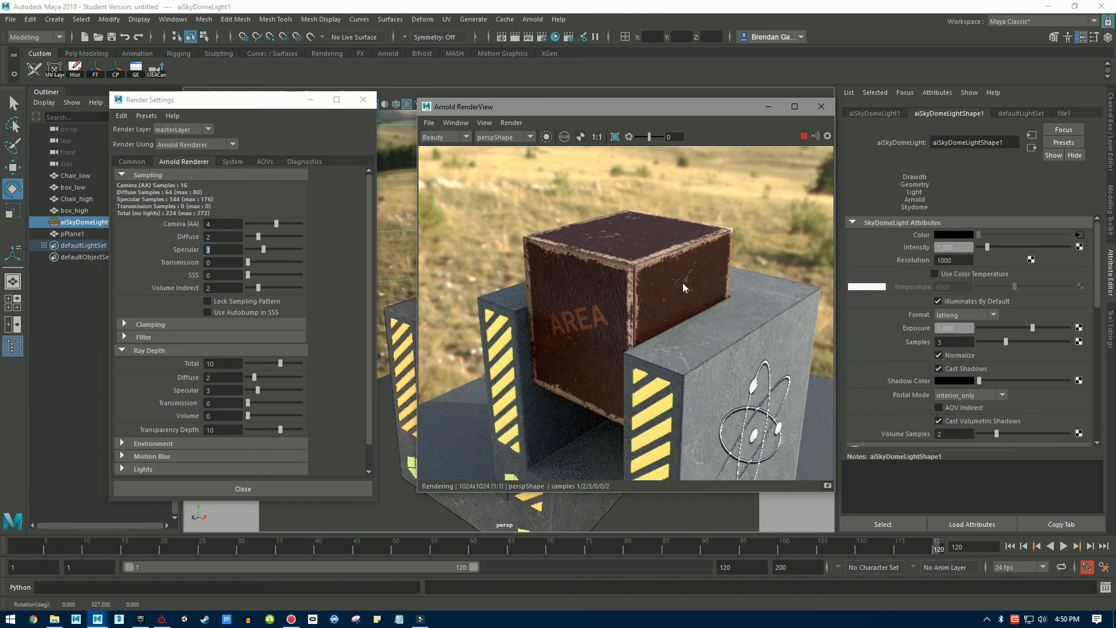
left_click_drag(683, 282, 663, 313, "alt")
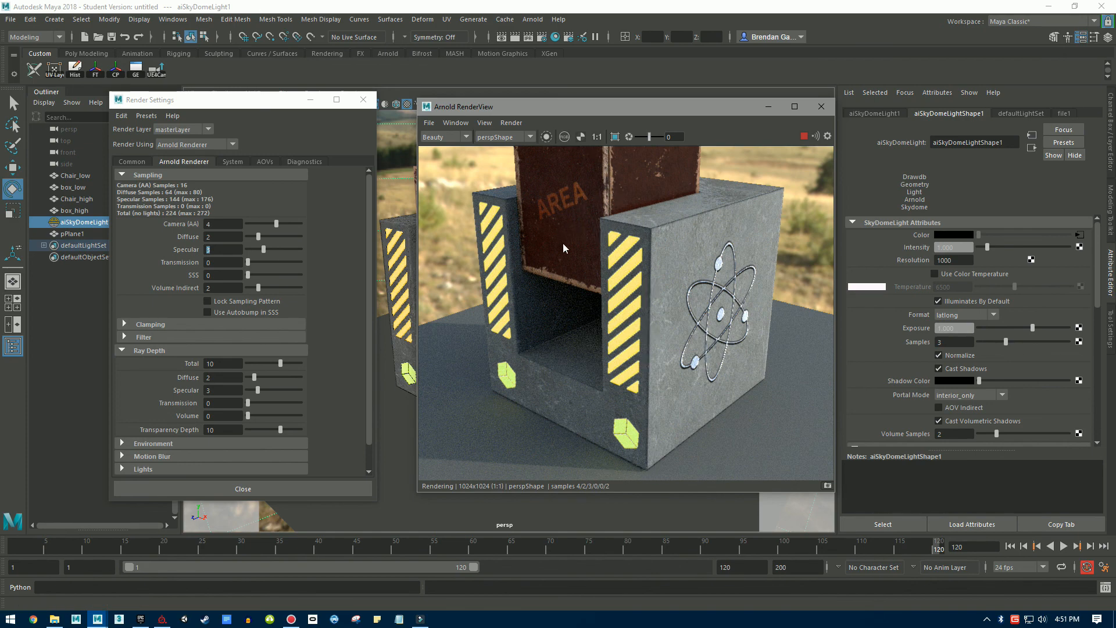
mouse_move(578, 244)
left_mouse_down("alt")
mouse_move(624, 242)
mouse_move(579, 246)
left_mouse_up("alt")
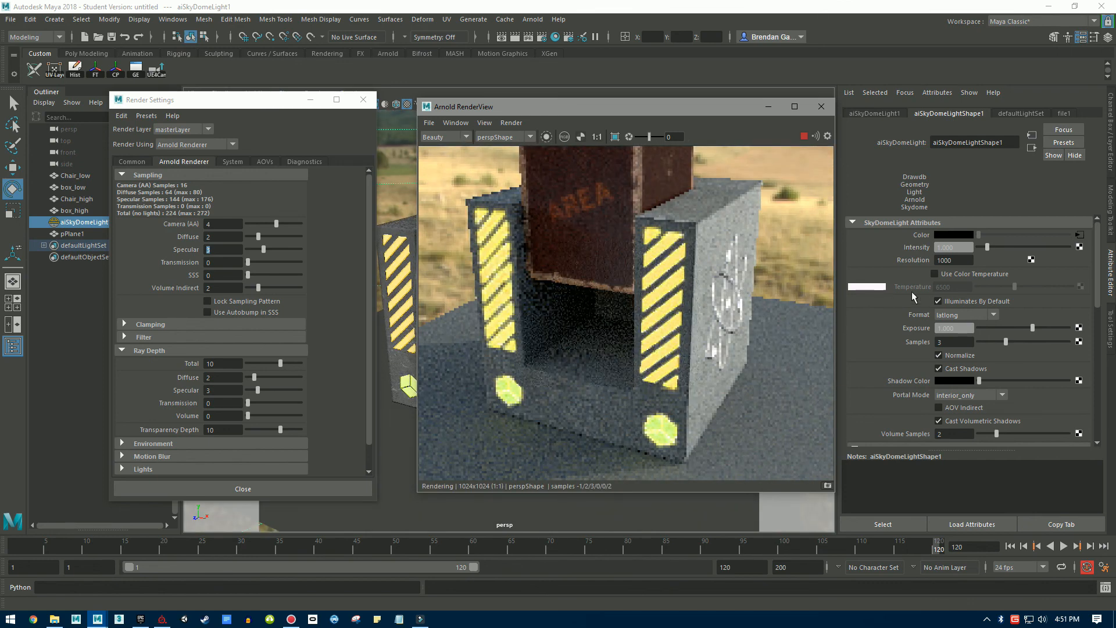
Set the Arnold Diffuse samples to 3, toggling the sky dome light's Illuminates By Default option off and back on.
left_click(948, 298)
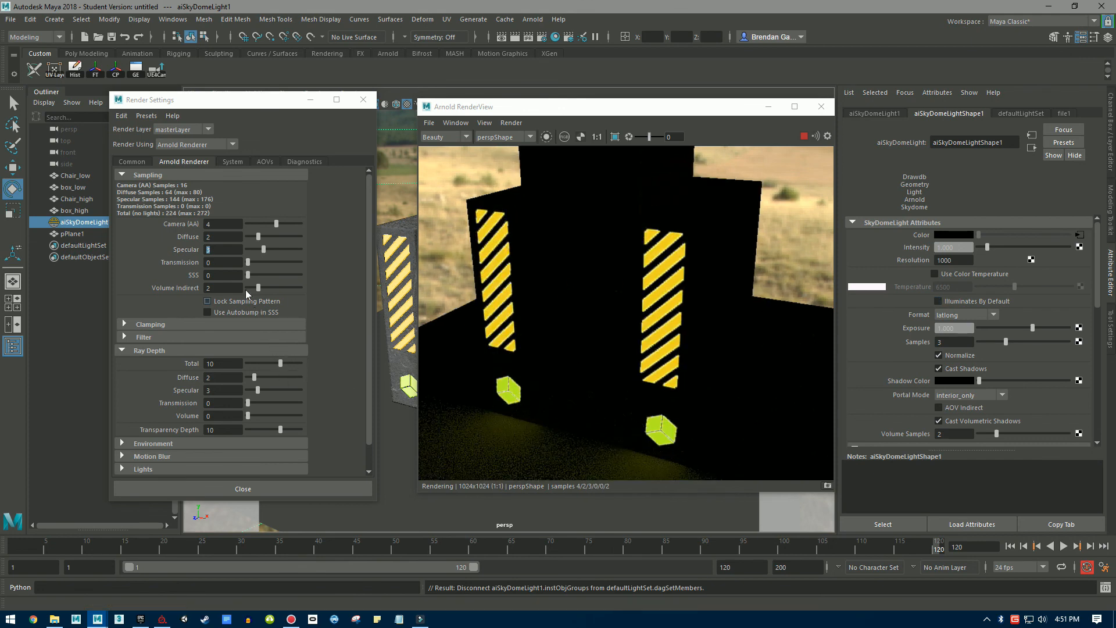
left_click(222, 236)
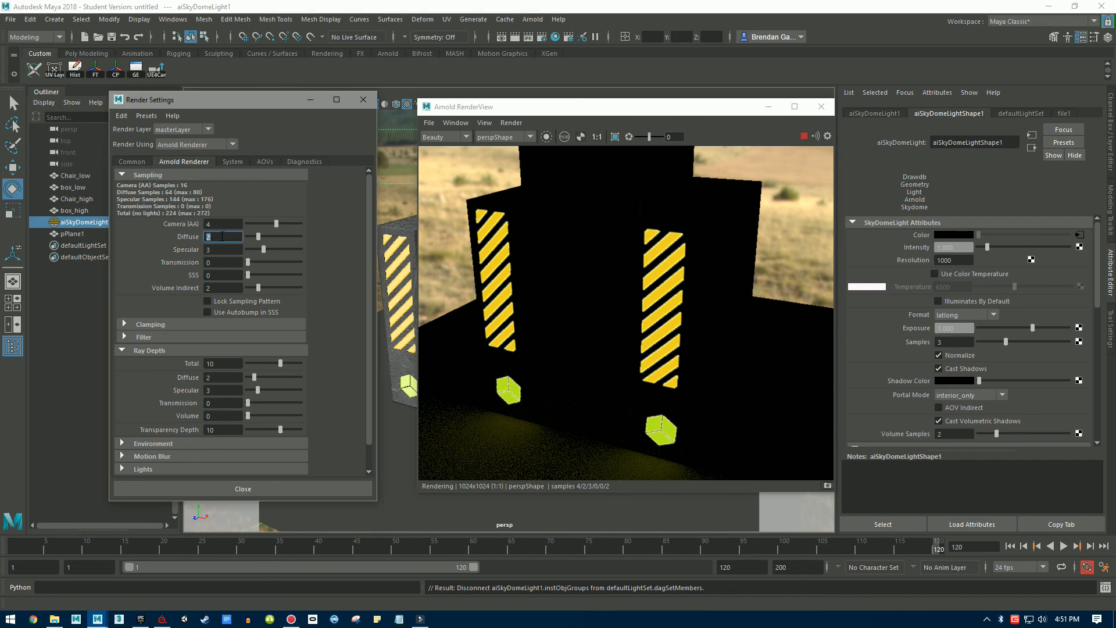
type("3")
key("Return")
left_click(958, 301)
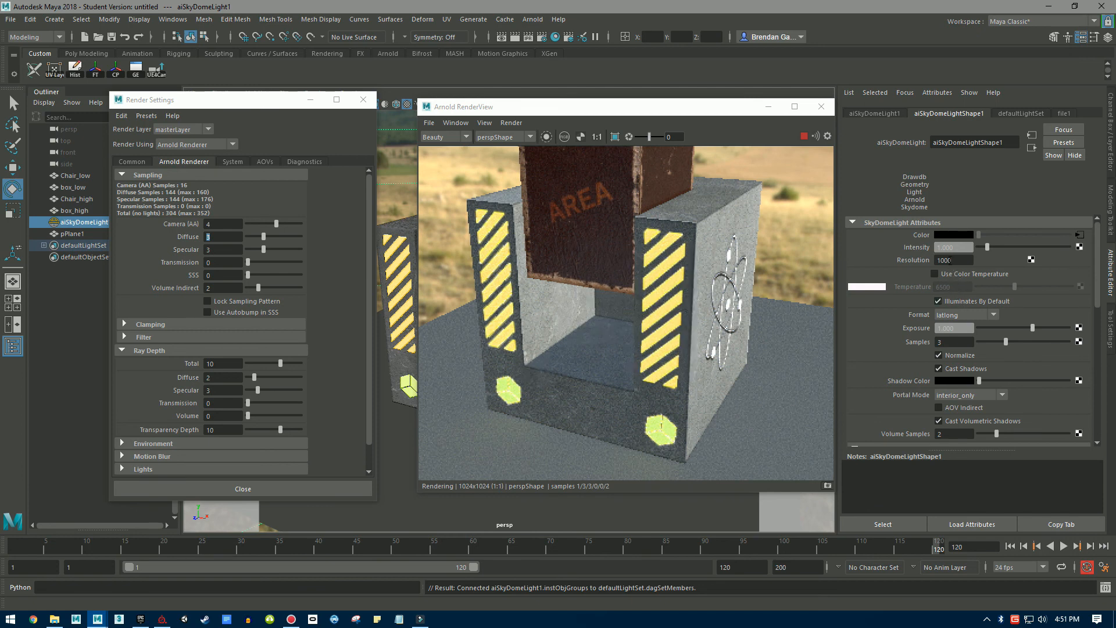
Set the sky dome light's exposure to 0.5 and check the whole chair and box in the Arnold render.
left_click(958, 325)
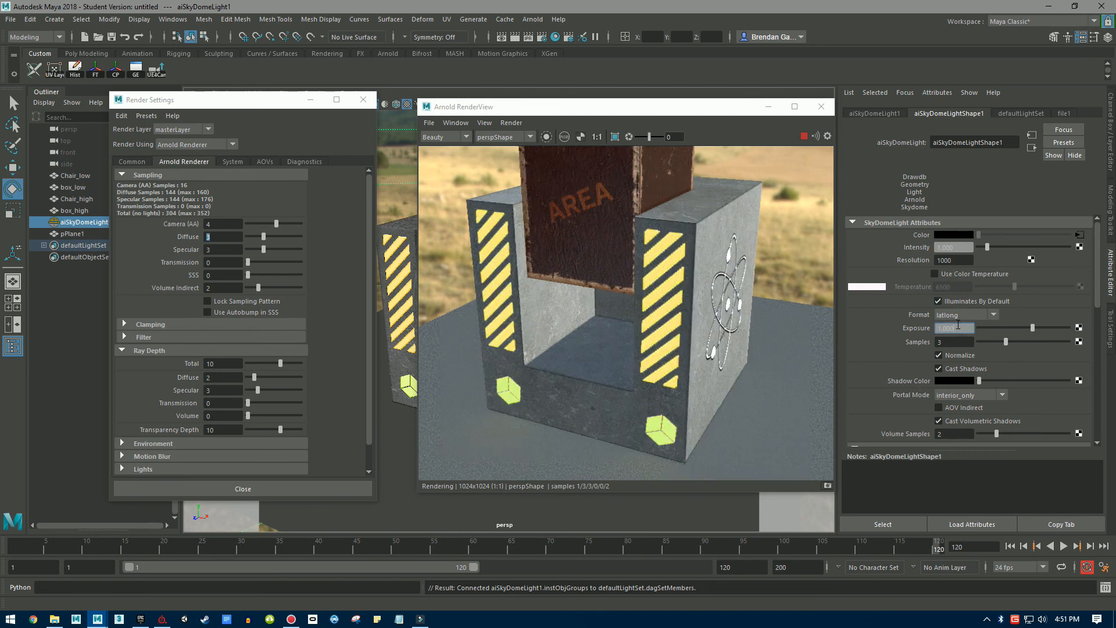
type("0.5")
key("Return")
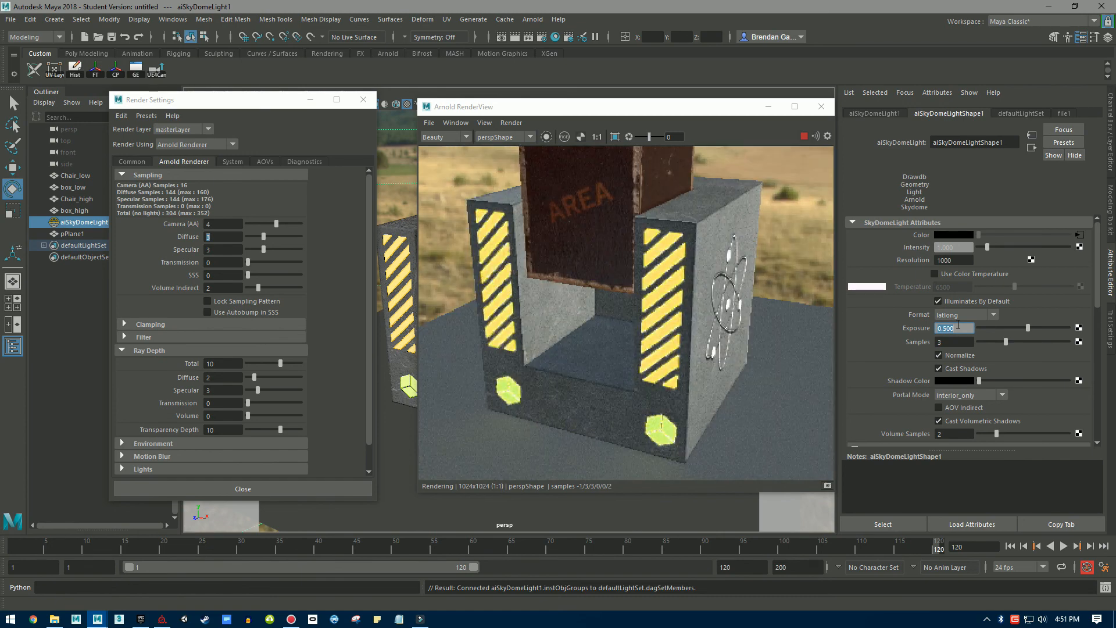
mouse_move(635, 265)
left_mouse_down("alt")
mouse_move(625, 246)
mouse_move(667, 267)
mouse_move(741, 278)
mouse_move(723, 264)
mouse_move(616, 264)
left_mouse_up("alt")
right_click_drag(616, 264, 370, 234, "alt")
left_click_drag(646, 354, 558, 224, "alt")
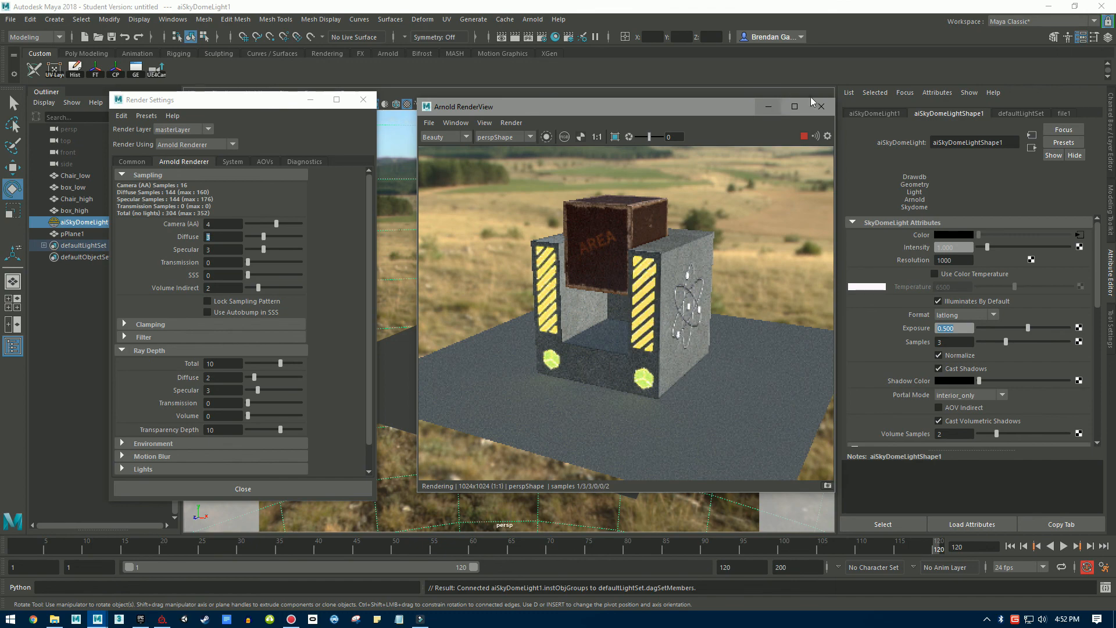
Close the Arnold RenderView and the Render Settings window.
left_click(821, 106)
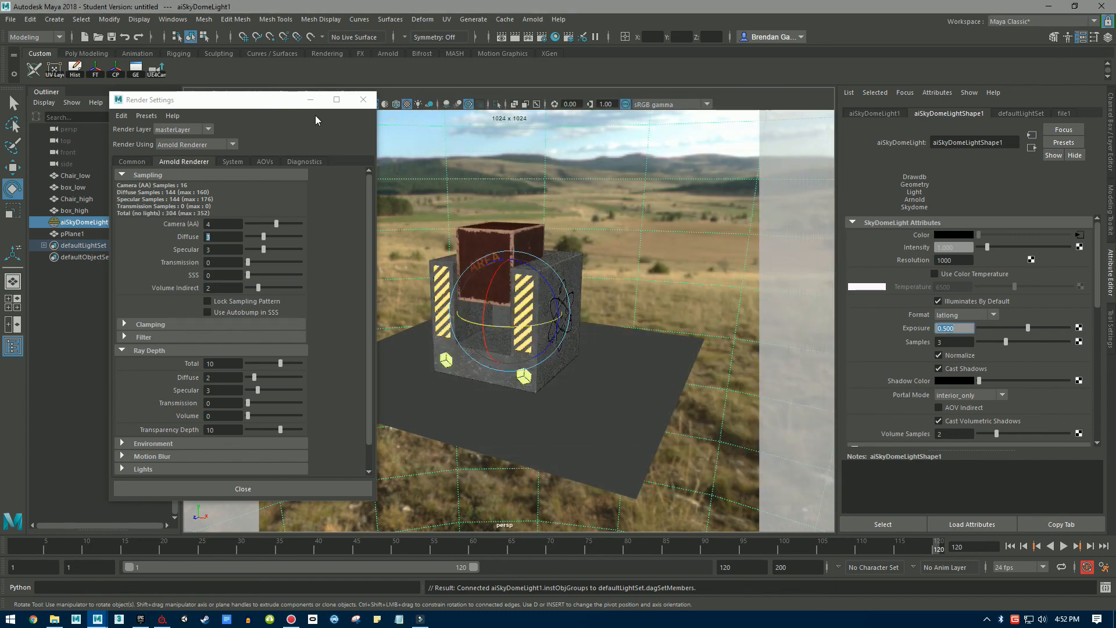
left_click_drag(262, 104, 258, 76)
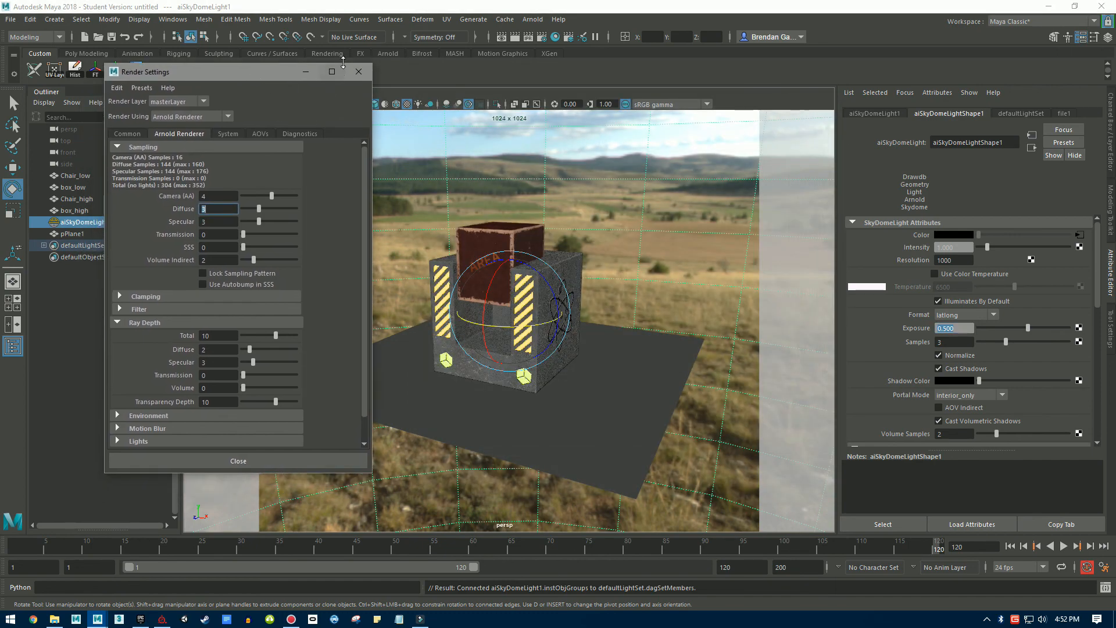
left_click(359, 72)
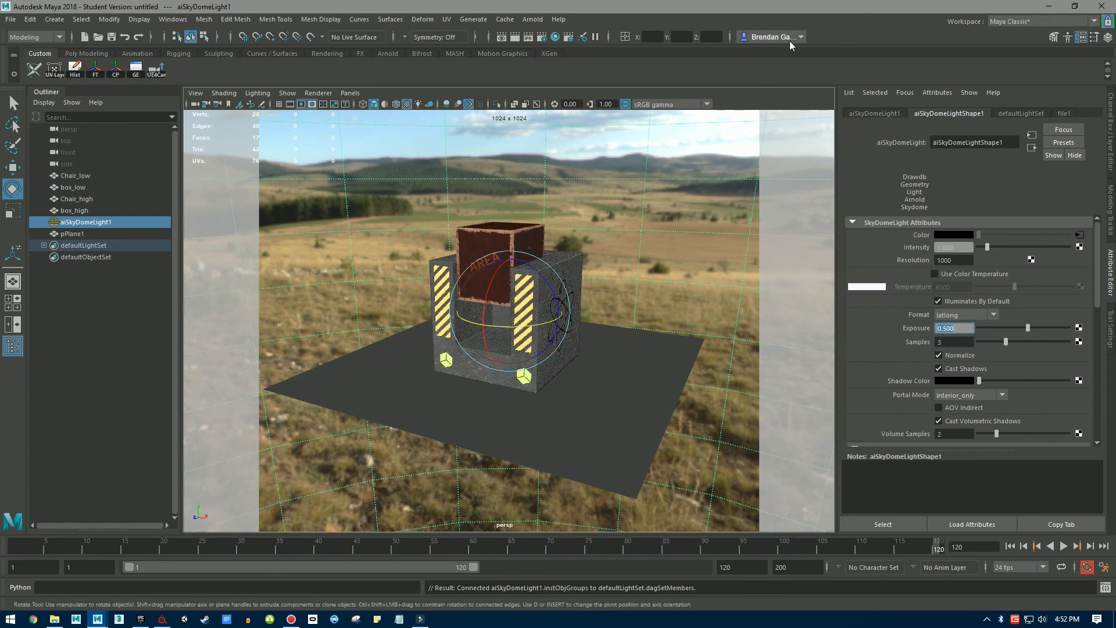
Graph the chair_mat shading network in the Hypershade to review its texture connections, and minimize the Hypershade.
left_click(555, 37)
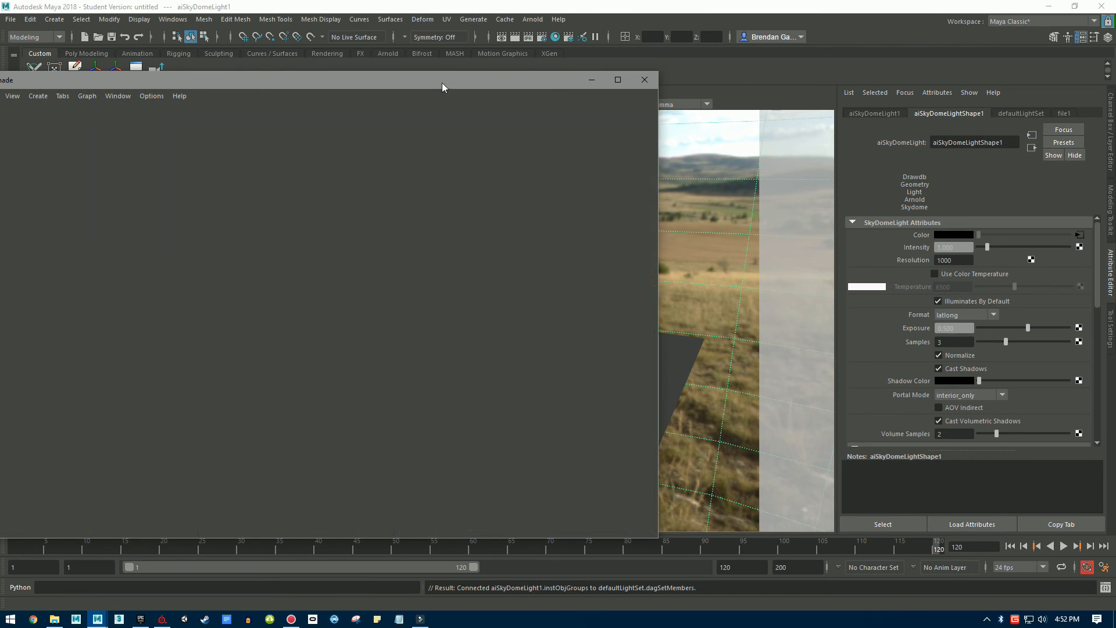
left_click_drag(442, 82, 747, 70)
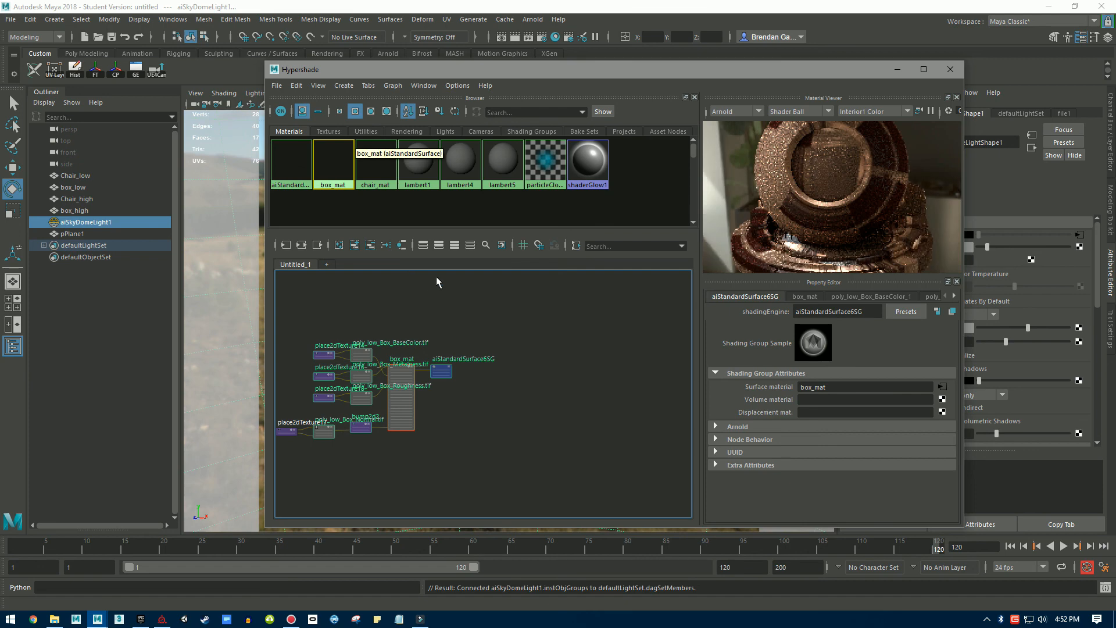
left_click(436, 278)
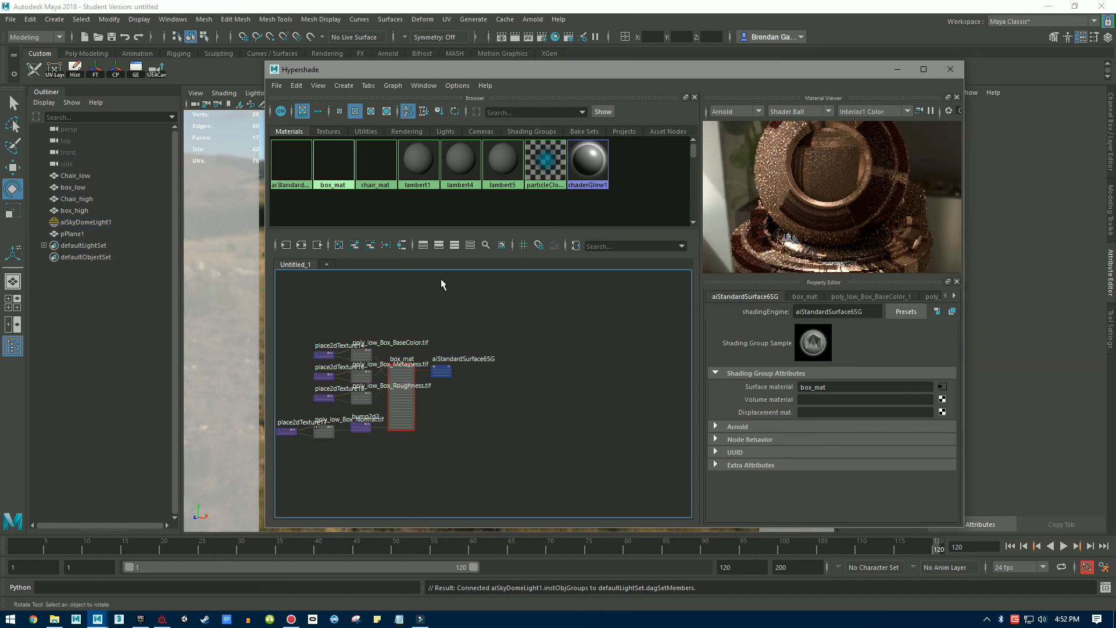
right_click(376, 166)
left_click(410, 237)
left_click(574, 292)
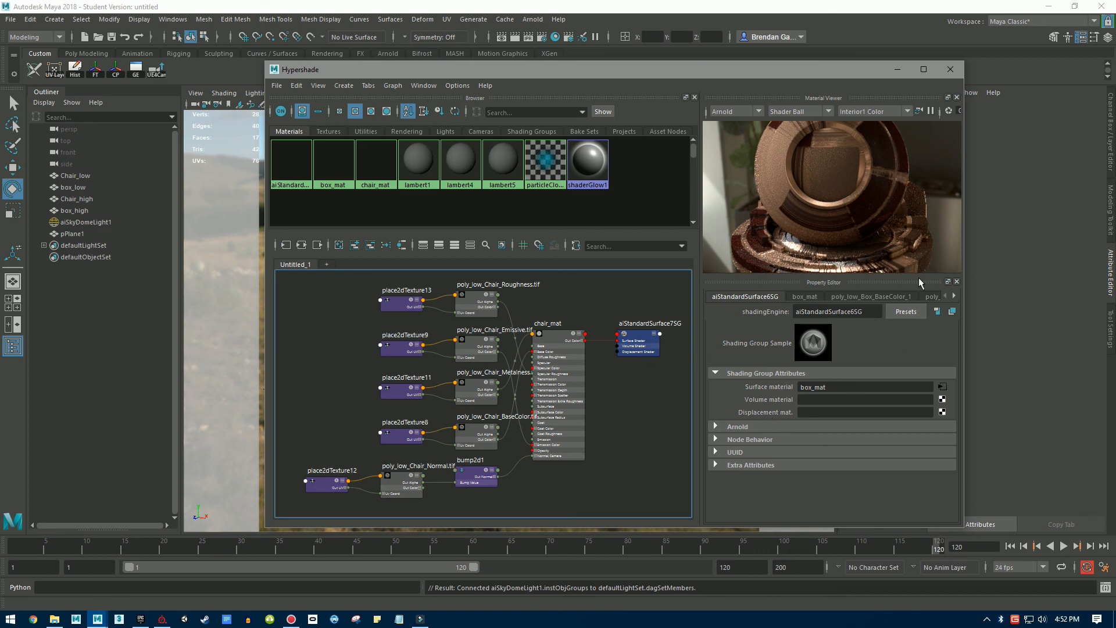
left_click(898, 68)
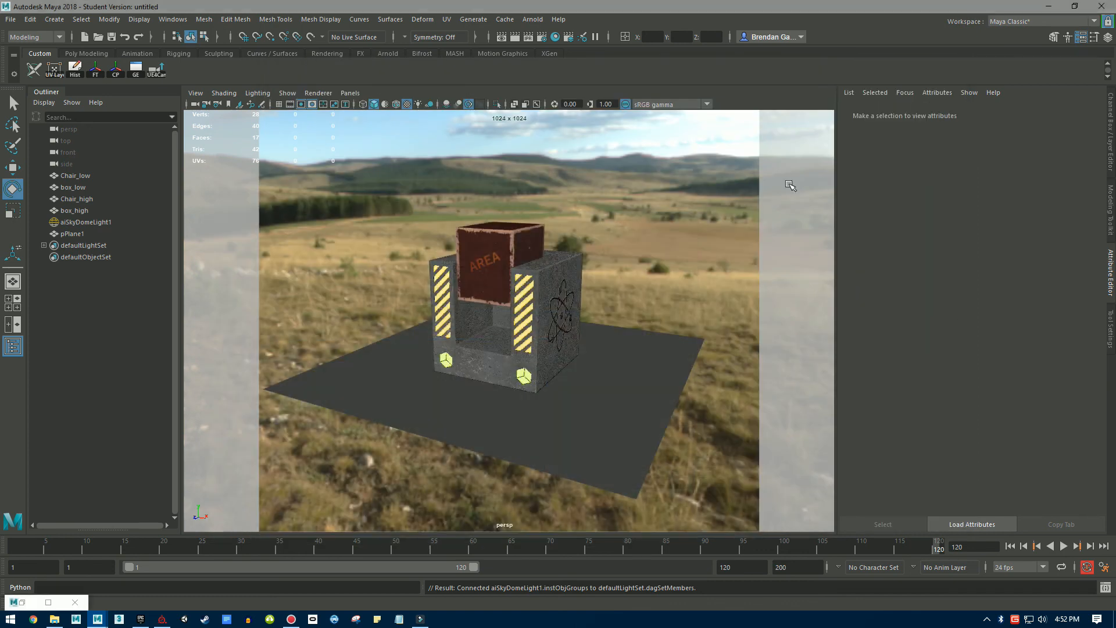